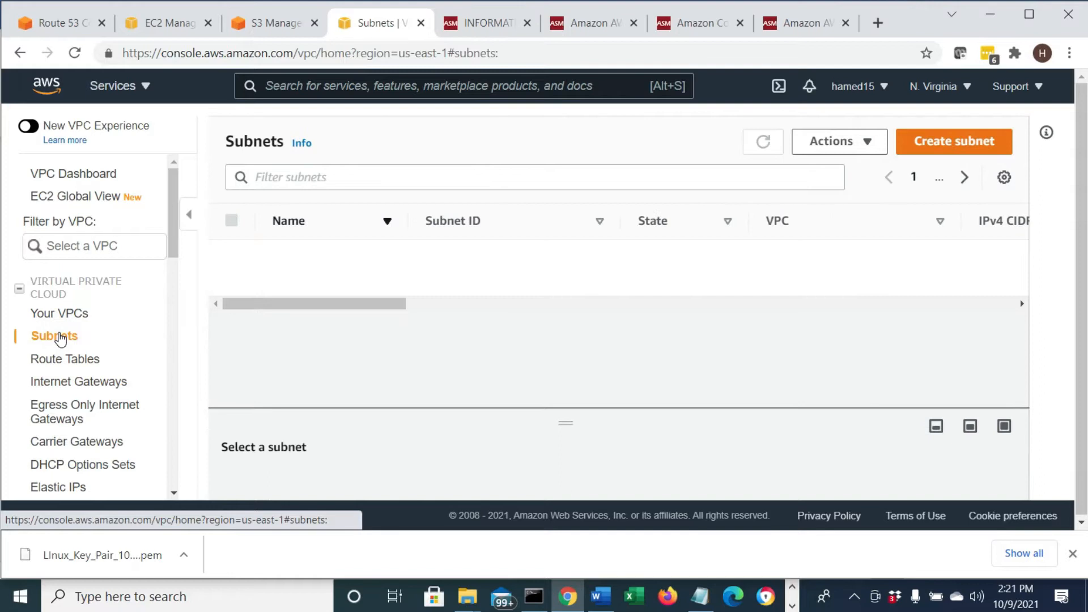
- Widen the subnet list's Name column and examine the availability zones of public subnets 10.0.1.0/24 and 10.0.3.0/24
drag(408, 221, 537, 221)
mouse_move(426, 258)
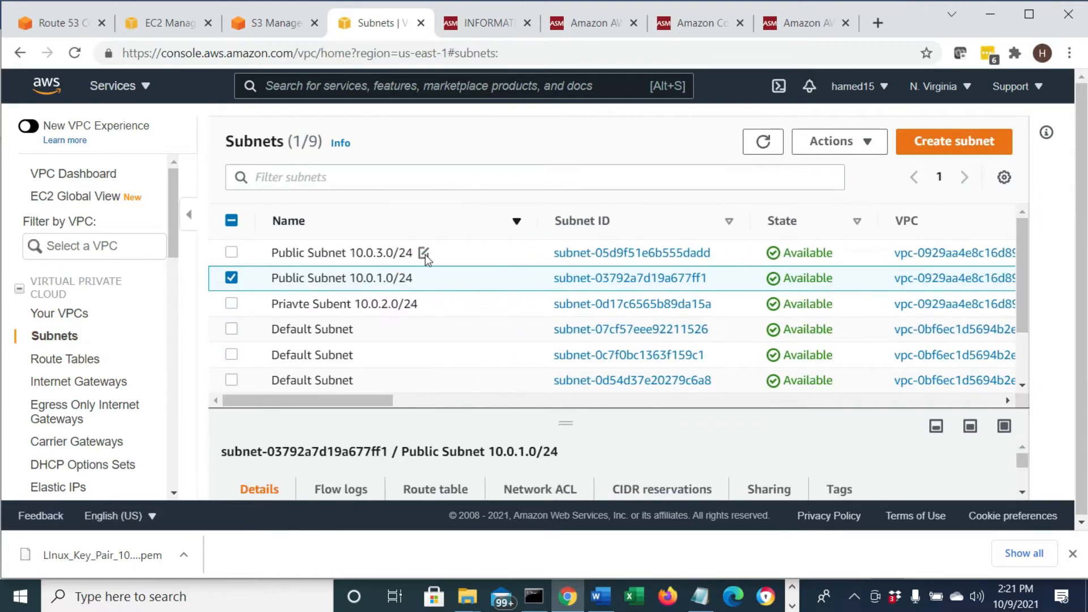
click(286, 256)
drag(363, 252, 386, 278)
drag(367, 402, 597, 402)
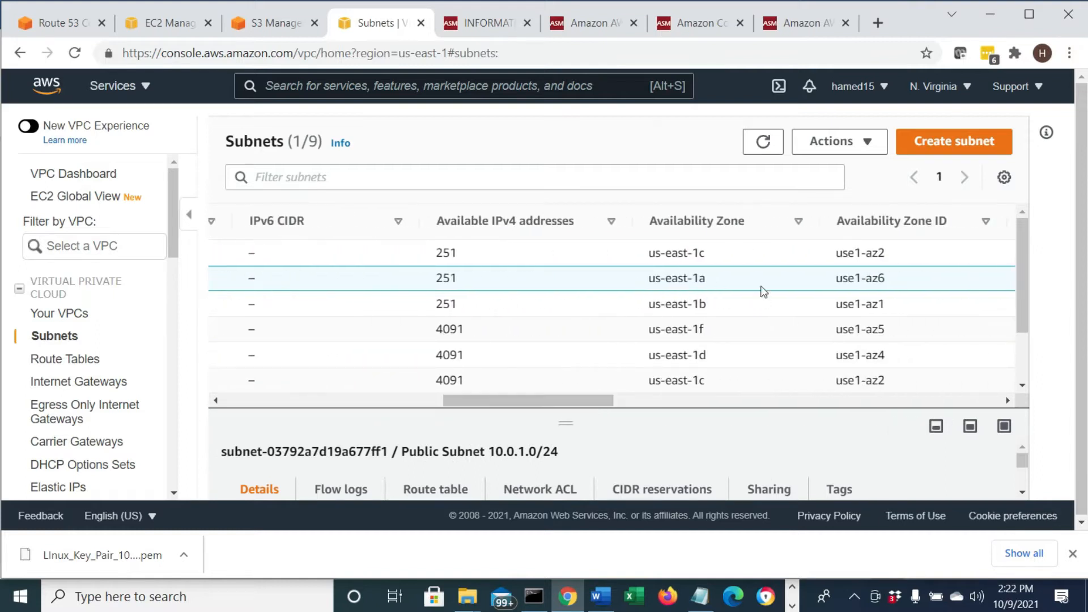
triple_click(716, 278)
drag(552, 399, 331, 400)
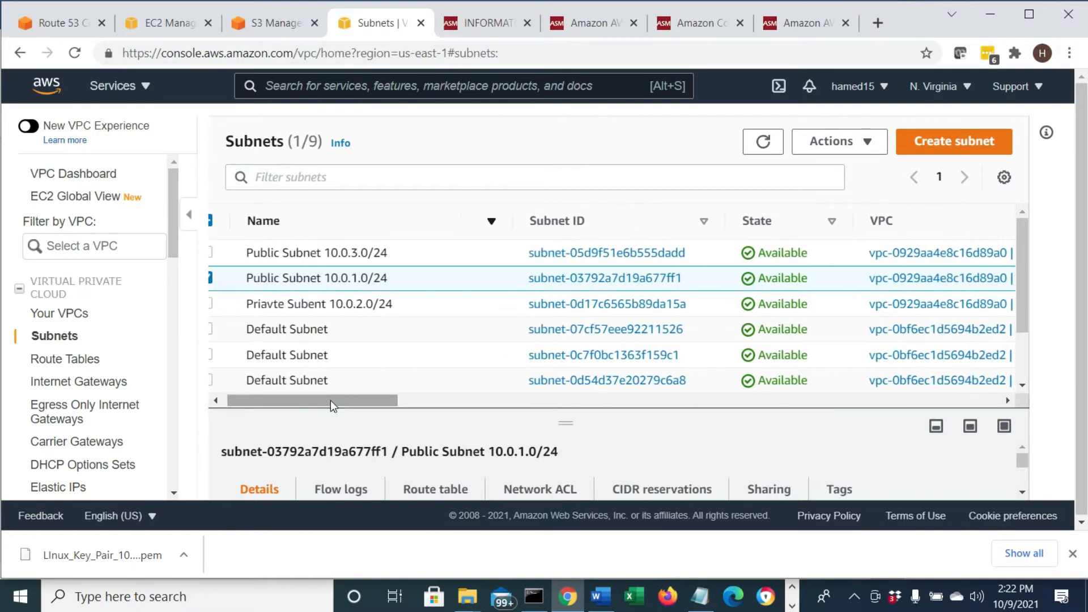
- Examine the routes of the route table "Public 10.0.0.0/16 RT goes to Internet" and leave its route editor without saving
click(99, 365)
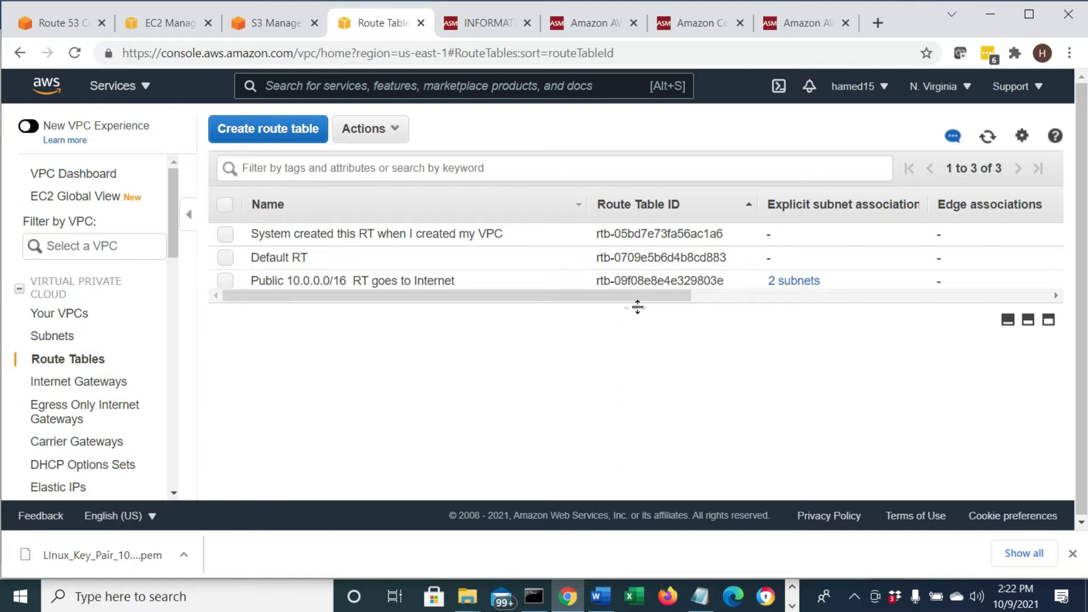
drag(638, 307, 639, 375)
click(225, 280)
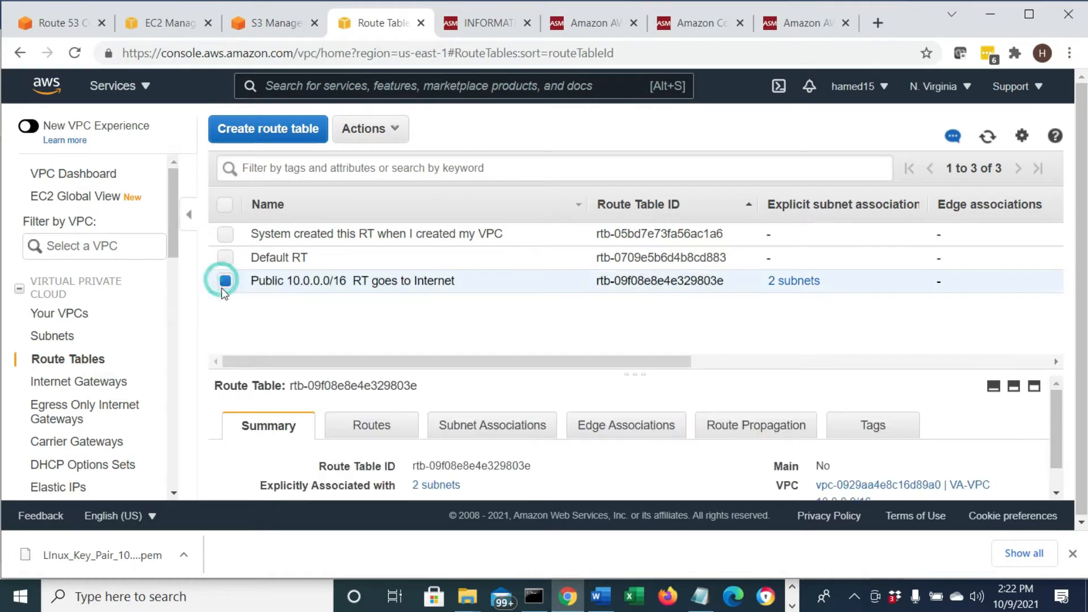
click(381, 434)
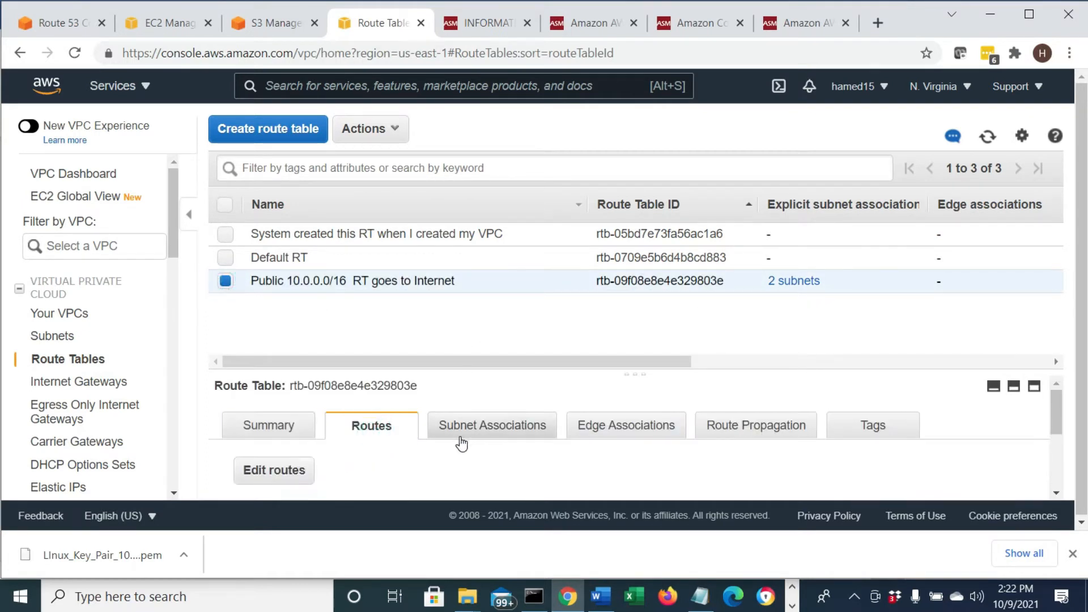
scroll(462, 444, down, 2)
click(301, 383)
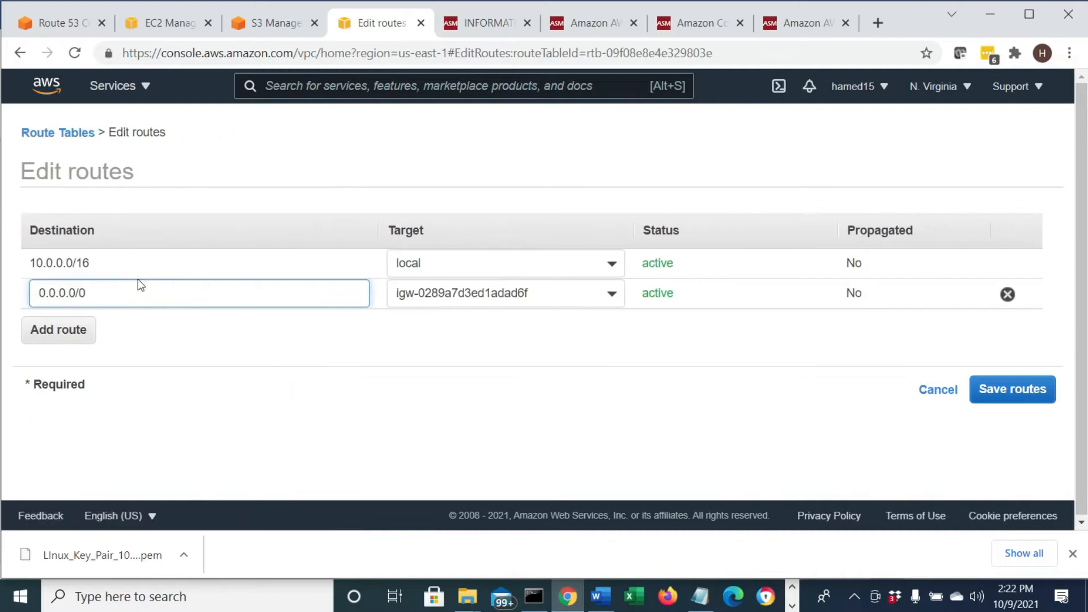
drag(97, 267, 33, 264)
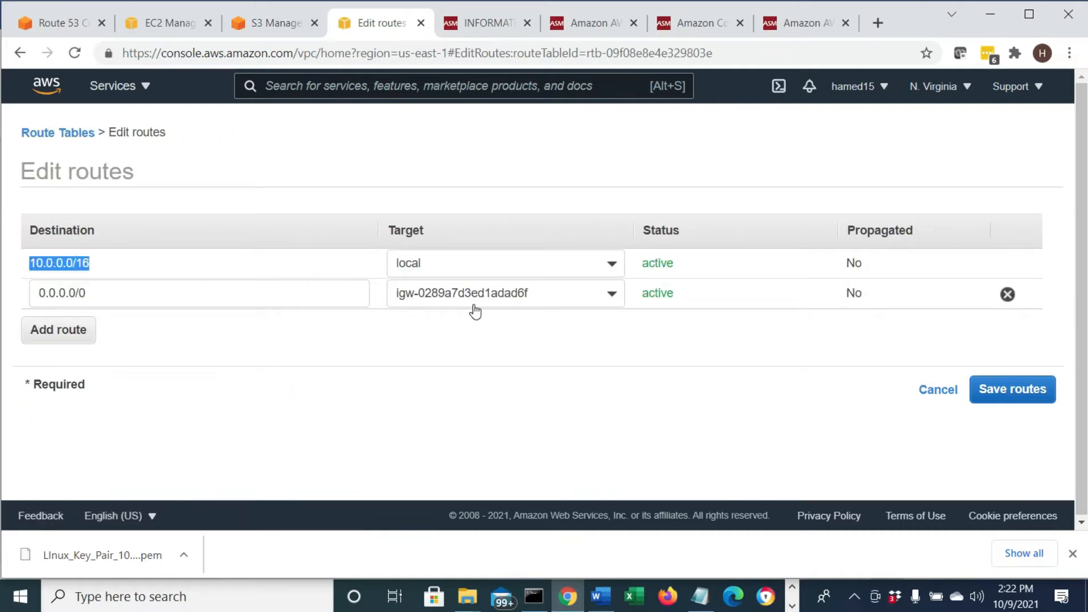
click(923, 398)
- Check which subnets are associated with the public route table and return to the route table list
click(516, 425)
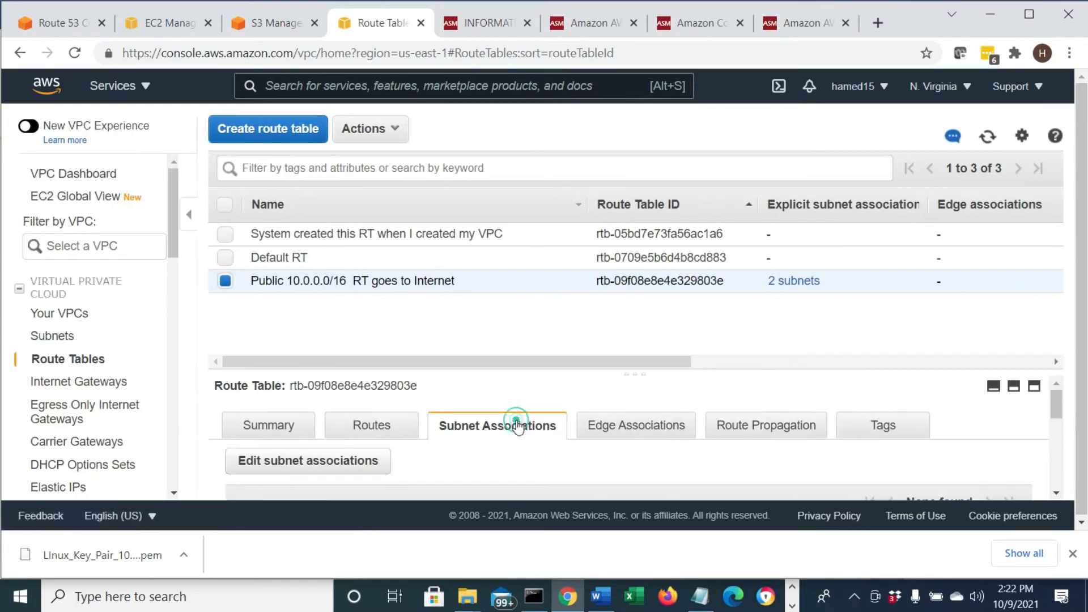
scroll(365, 406, down, 2)
click(339, 381)
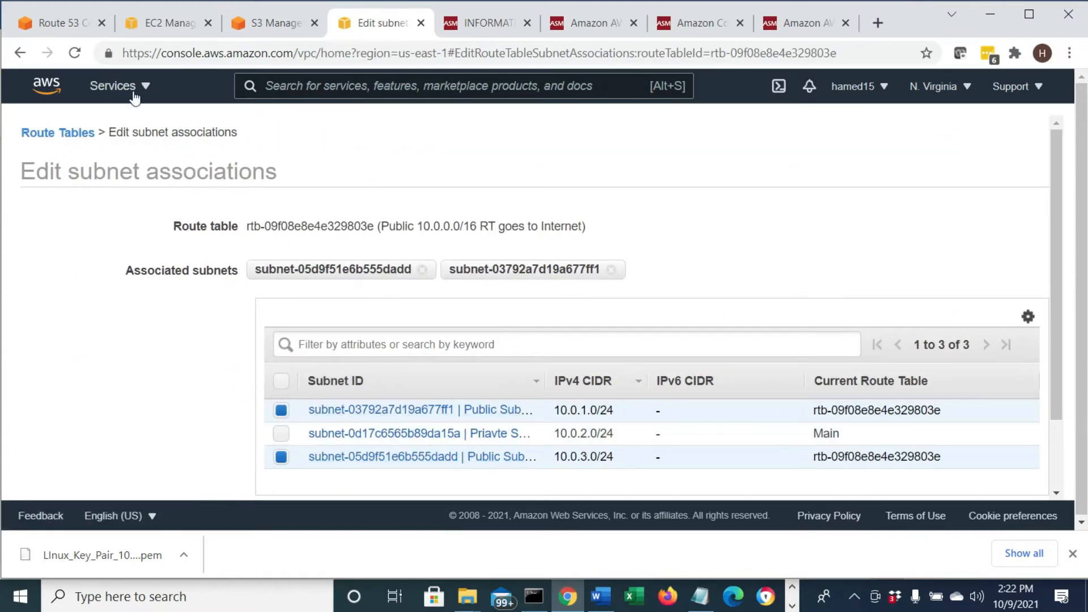
click(69, 136)
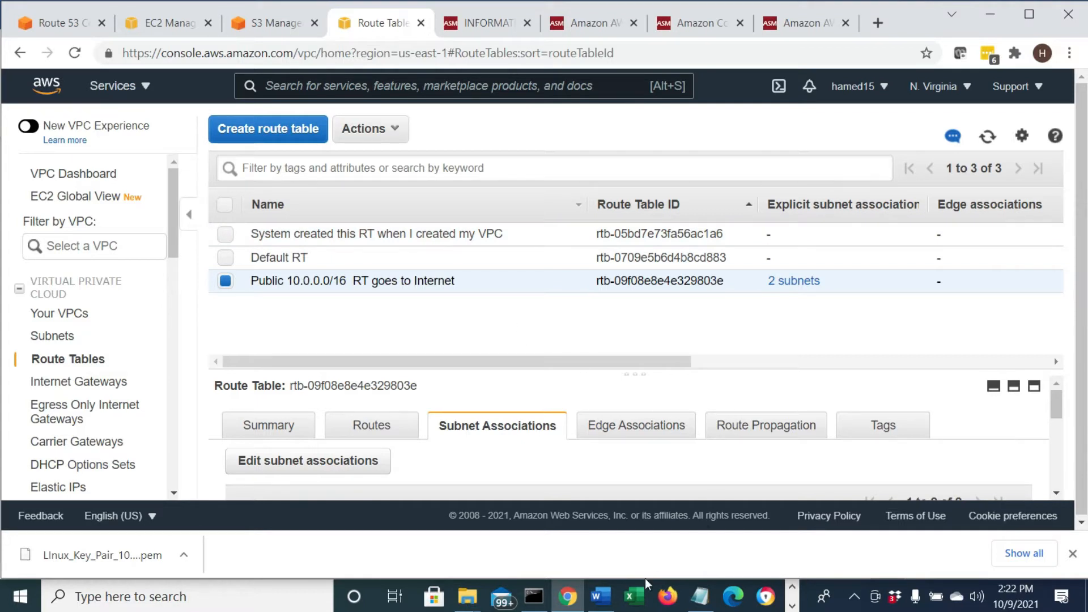
- Switch to the Word document Amazon AWS Application Load Balancer ALB.docx and review the required names and zones of the Linux machines
mouse_move(602, 600)
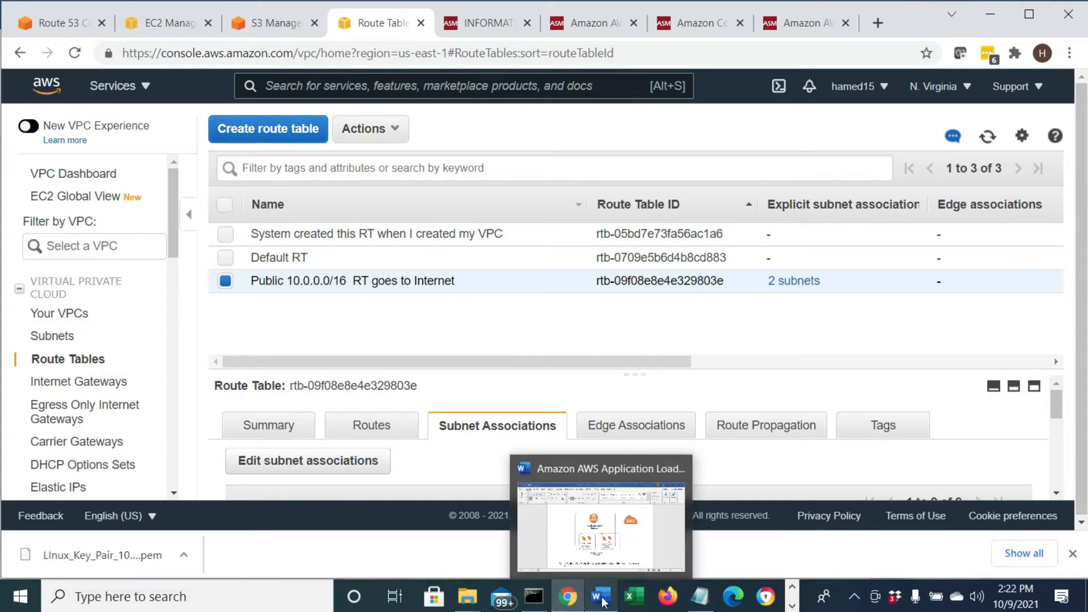
click(617, 561)
scroll(576, 455, down, 2)
scroll(575, 455, down, 2)
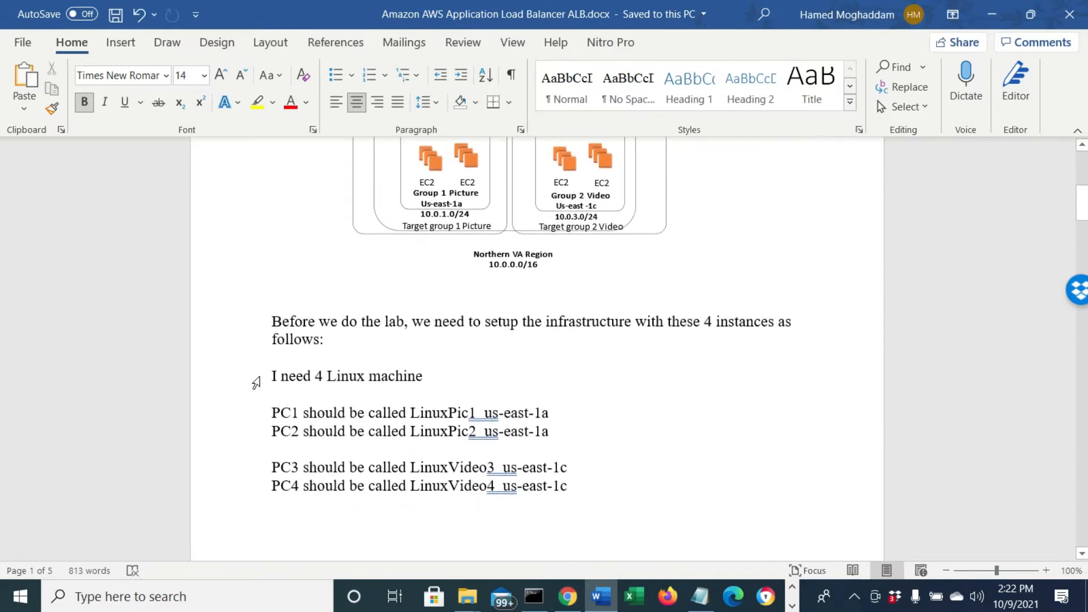
drag(270, 374, 411, 379)
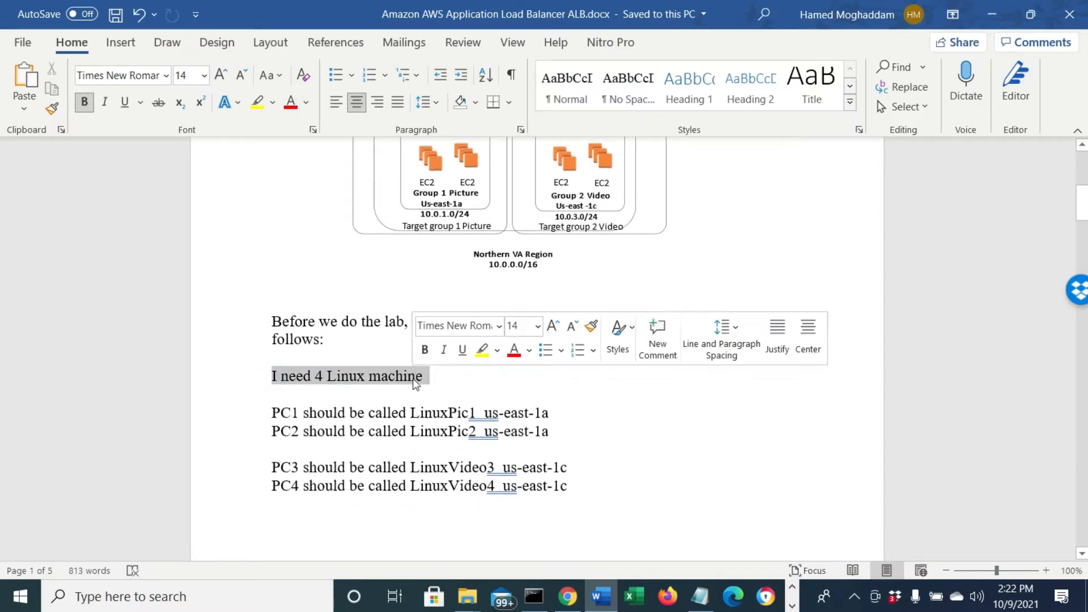
drag(410, 415, 472, 413)
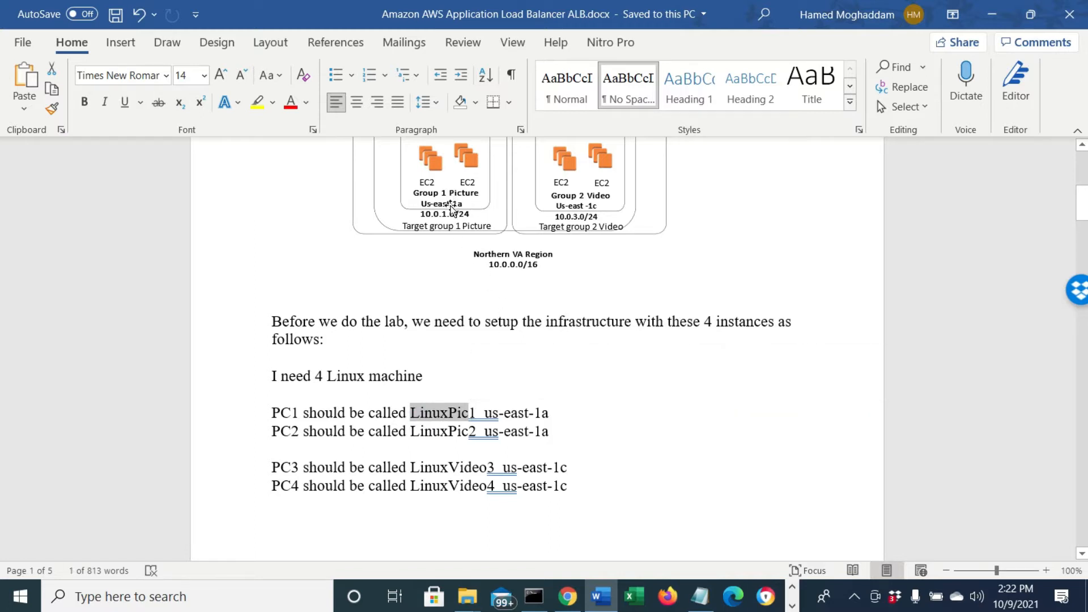
drag(412, 432, 477, 431)
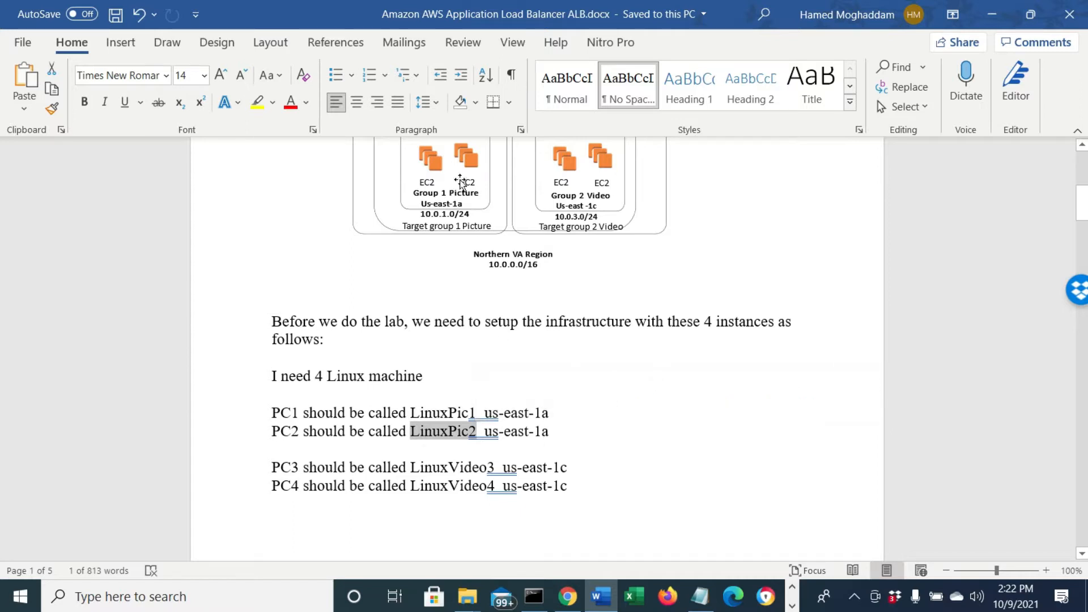
drag(410, 469, 486, 468)
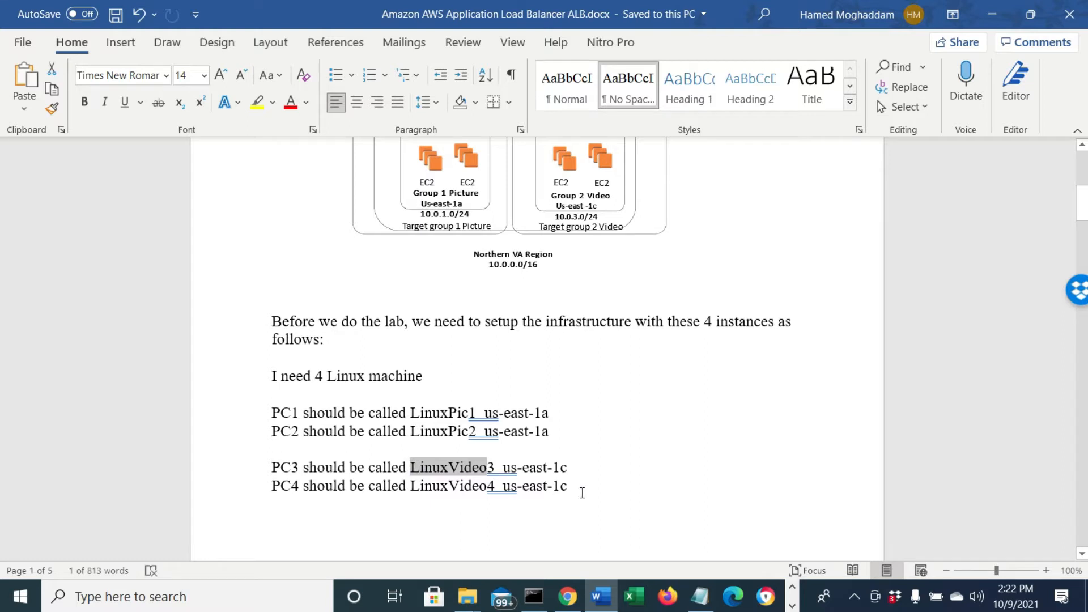
- Review the index.html and picture.html contents specified for the machines LinuxPic1 and LinuxPic2 in the lab document
scroll(589, 488, down, 5)
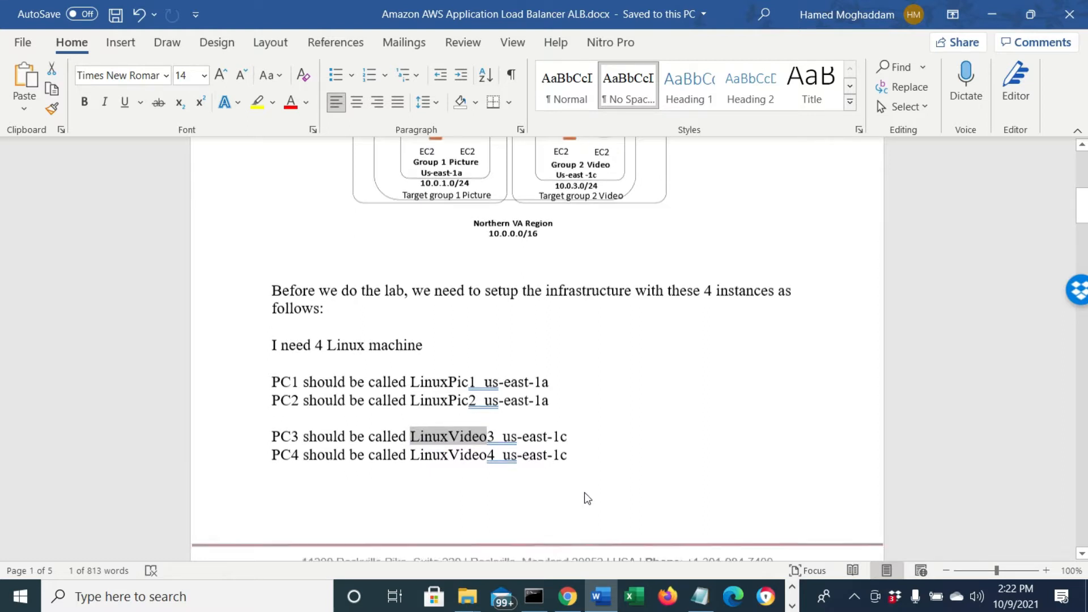
scroll(592, 485, down, 2)
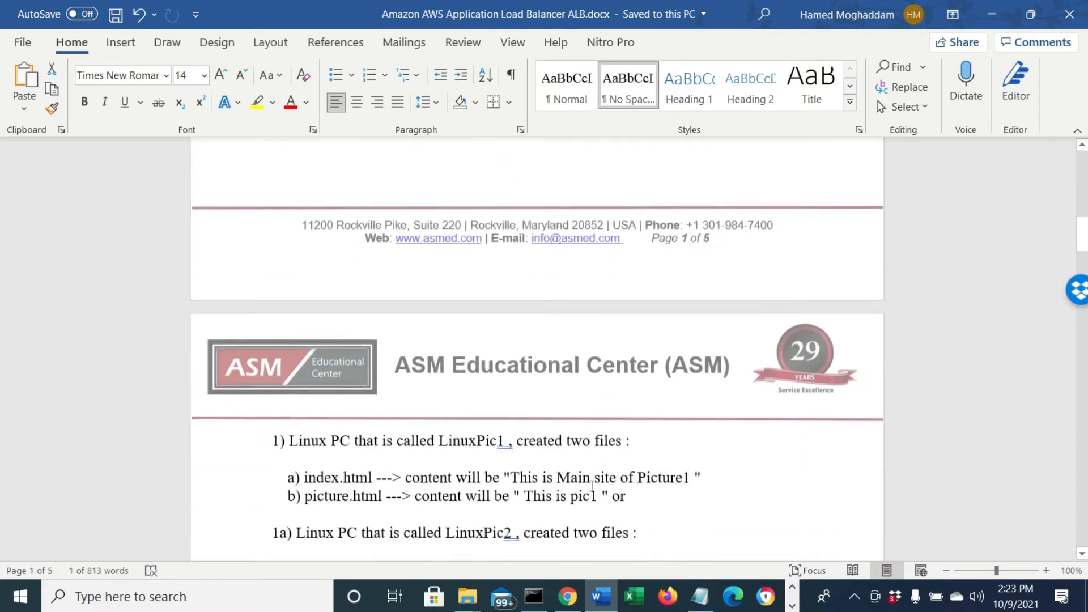
drag(328, 397, 621, 395)
drag(377, 437, 288, 437)
drag(503, 437, 679, 441)
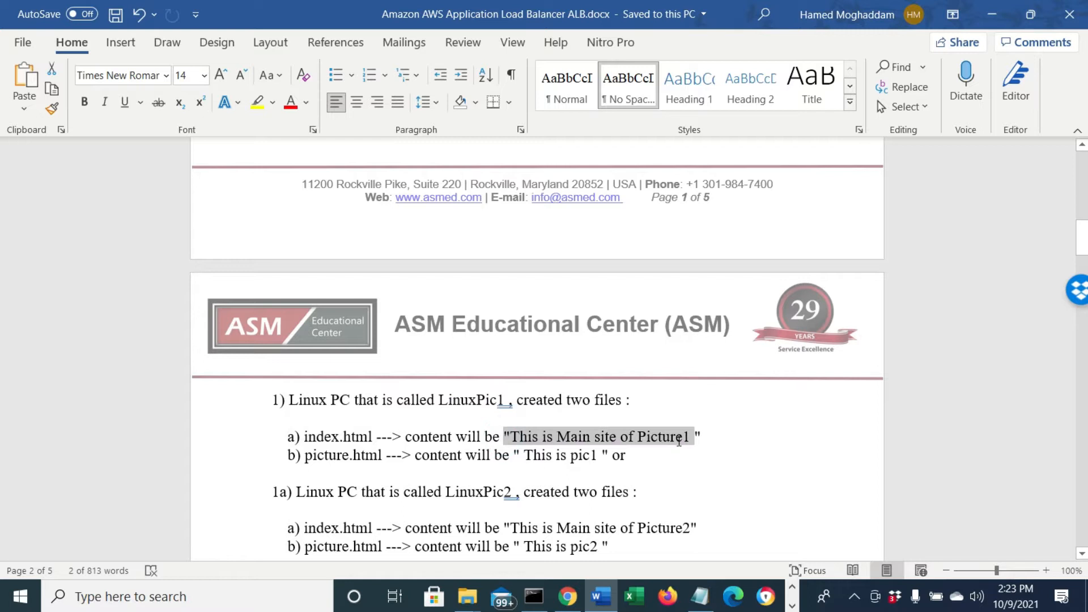
drag(296, 454, 371, 450)
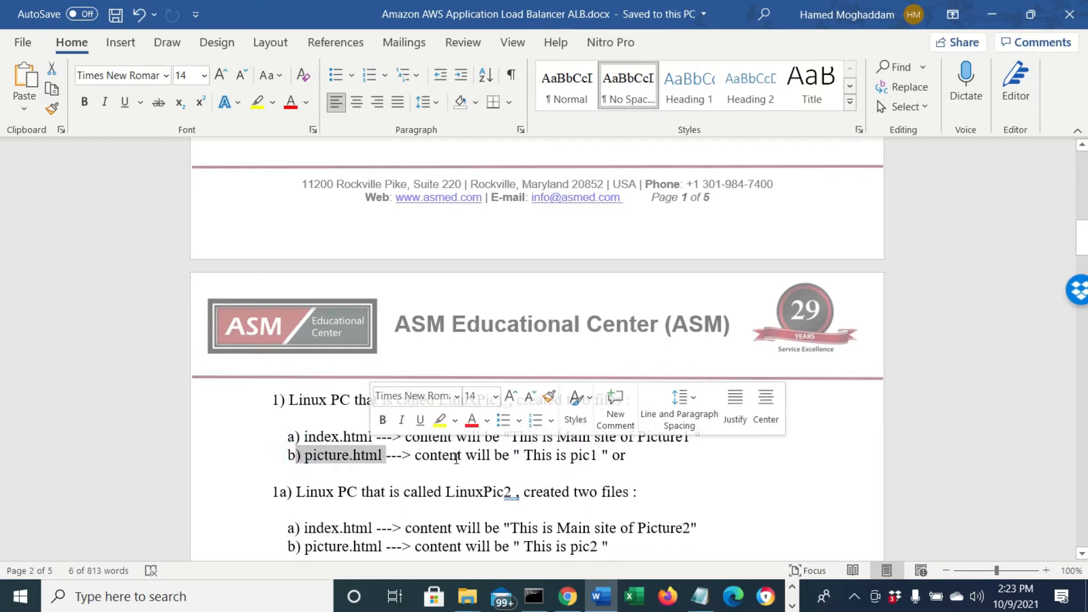
drag(508, 454, 591, 451)
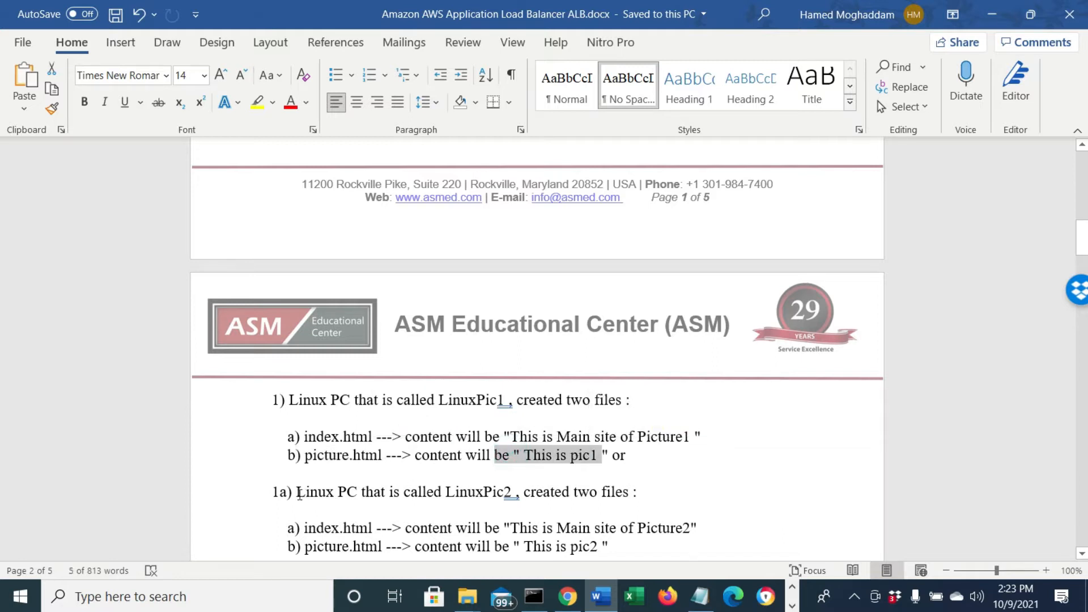
drag(405, 490, 632, 492)
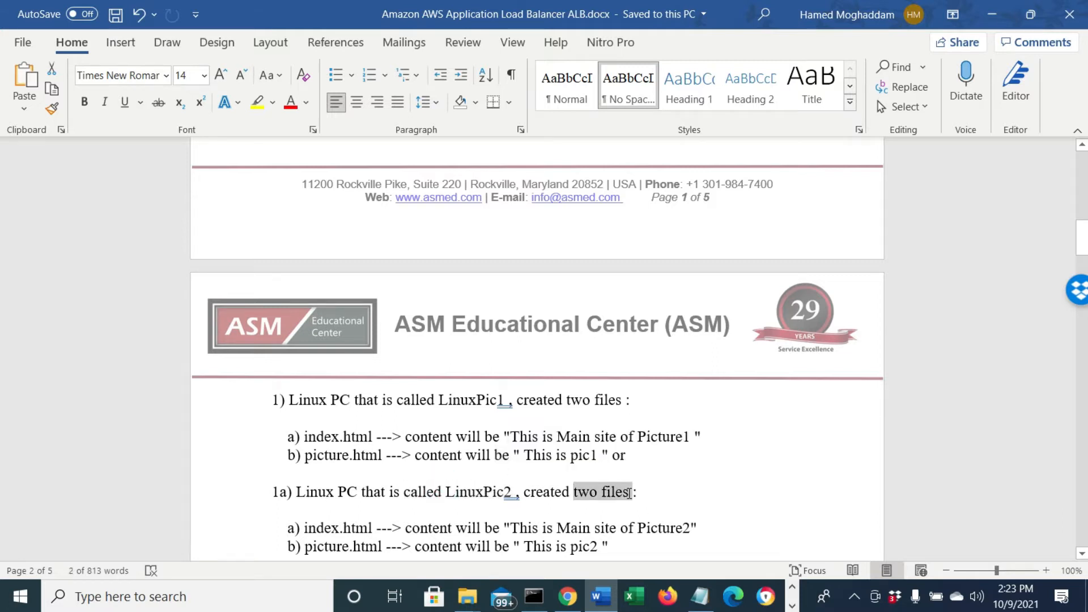
scroll(632, 492, down, 1)
drag(303, 487, 376, 487)
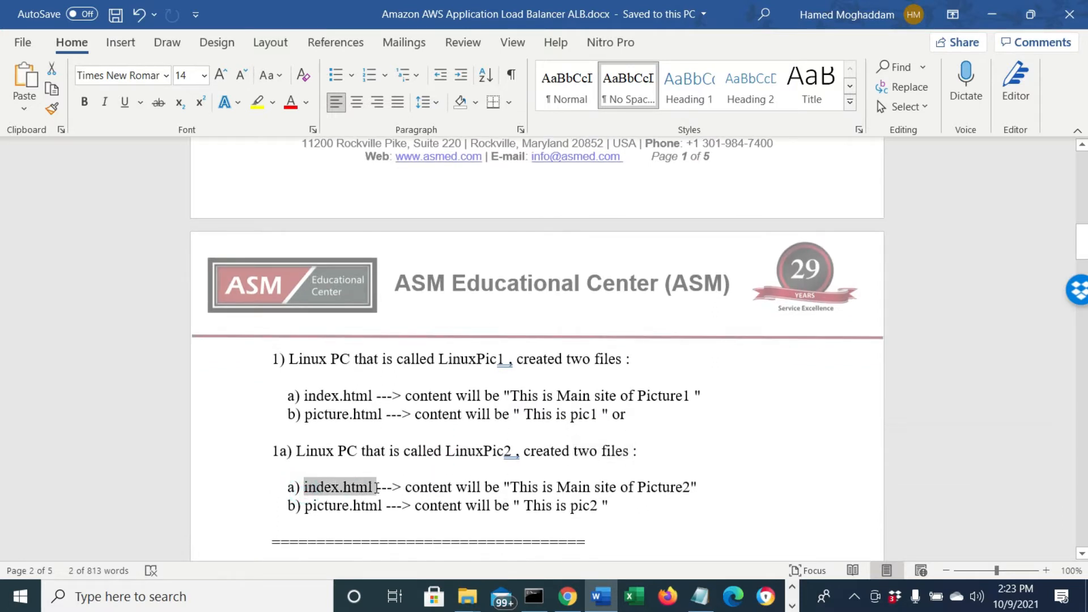
drag(503, 487, 690, 487)
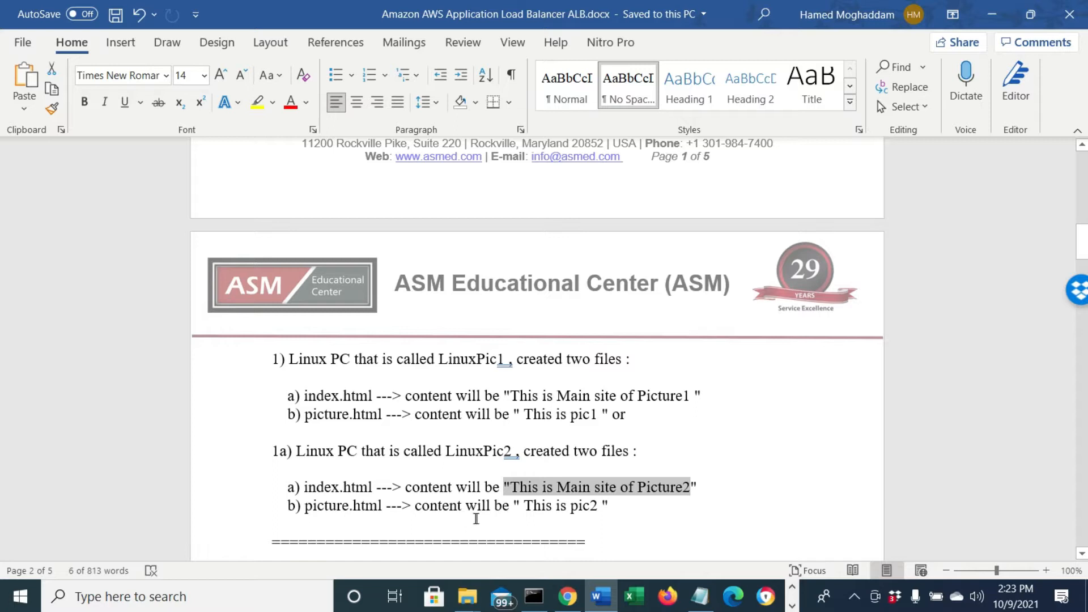
drag(495, 506, 590, 504)
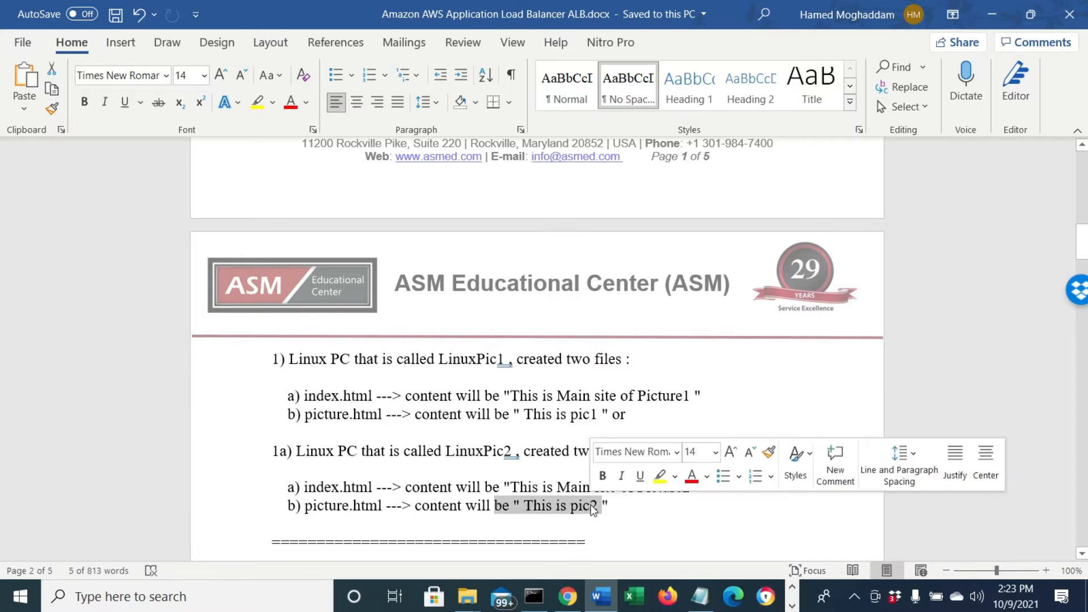
- Review the index.html and video.html contents specified for the machines Linuxvideo3 and Linuxvideo4
scroll(590, 504, down, 2)
scroll(591, 504, down, 1)
drag(438, 456, 519, 457)
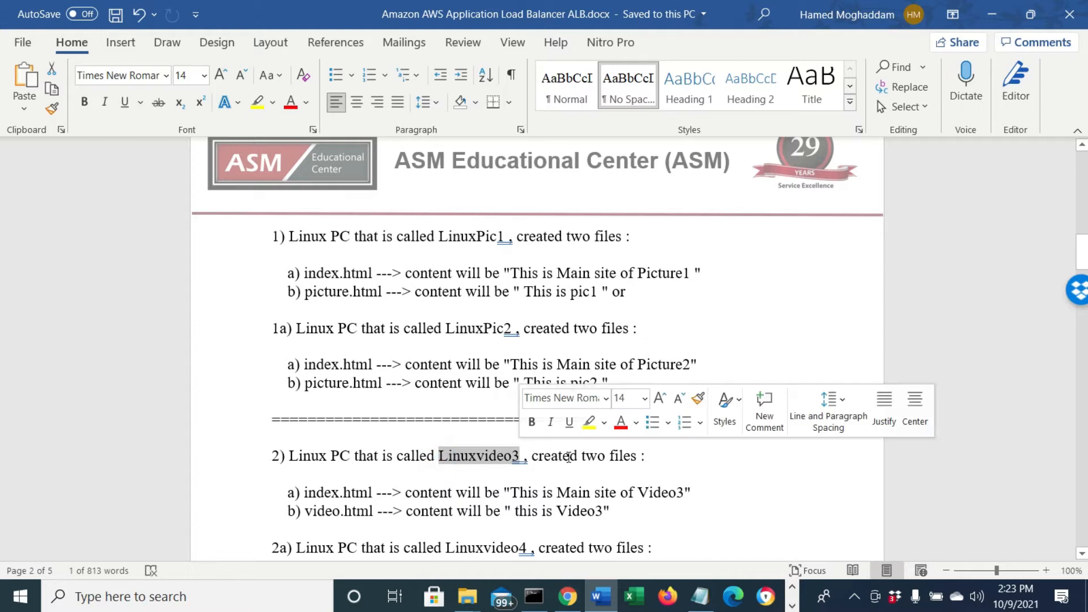
drag(308, 496, 372, 493)
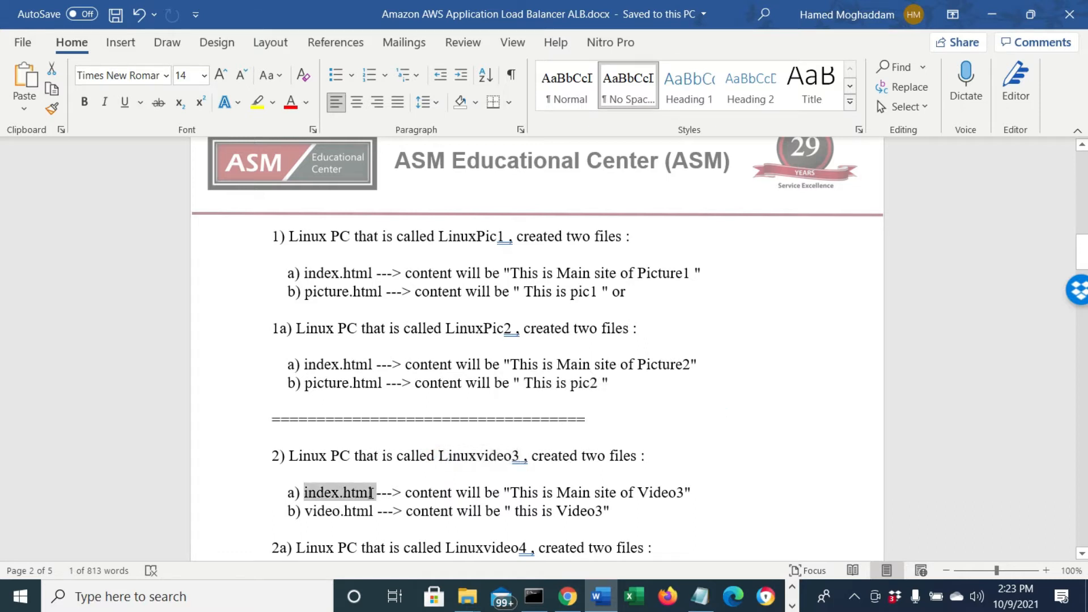
drag(509, 491, 683, 492)
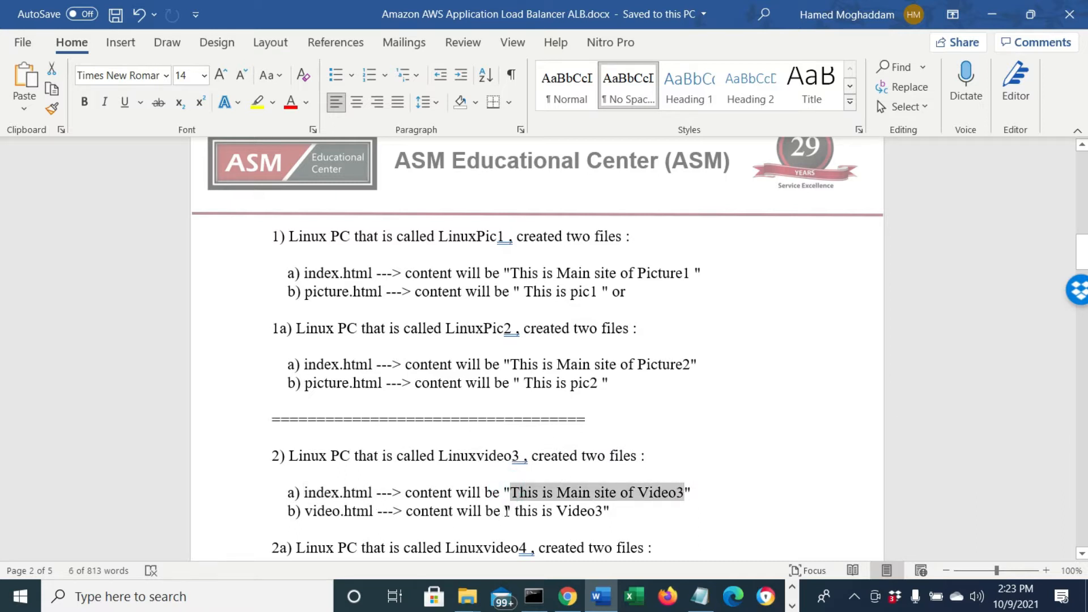
drag(506, 511, 613, 511)
scroll(307, 481, down, 3)
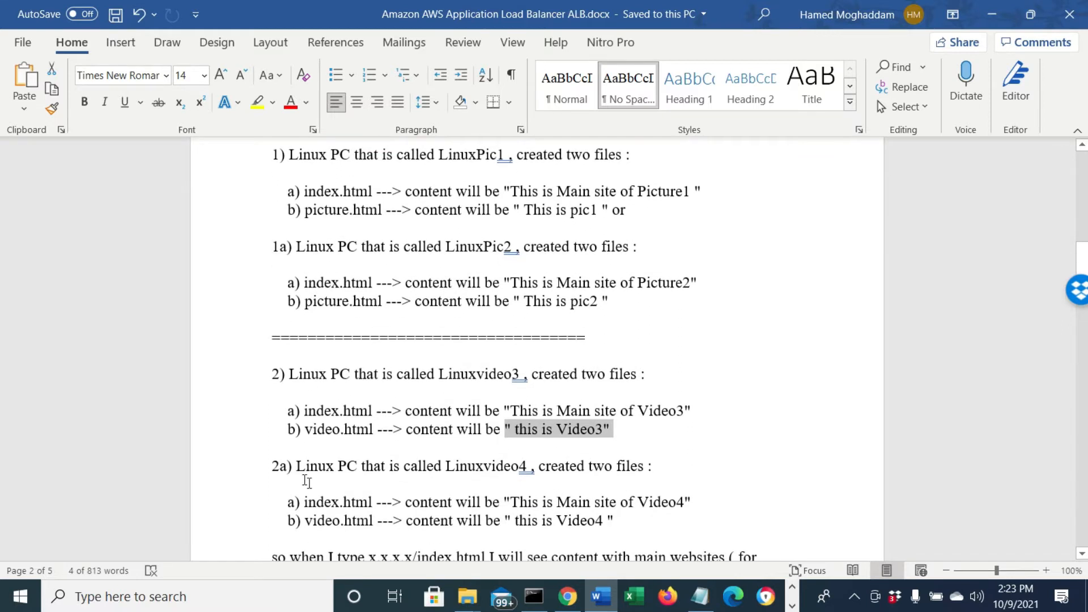
drag(298, 465, 501, 462)
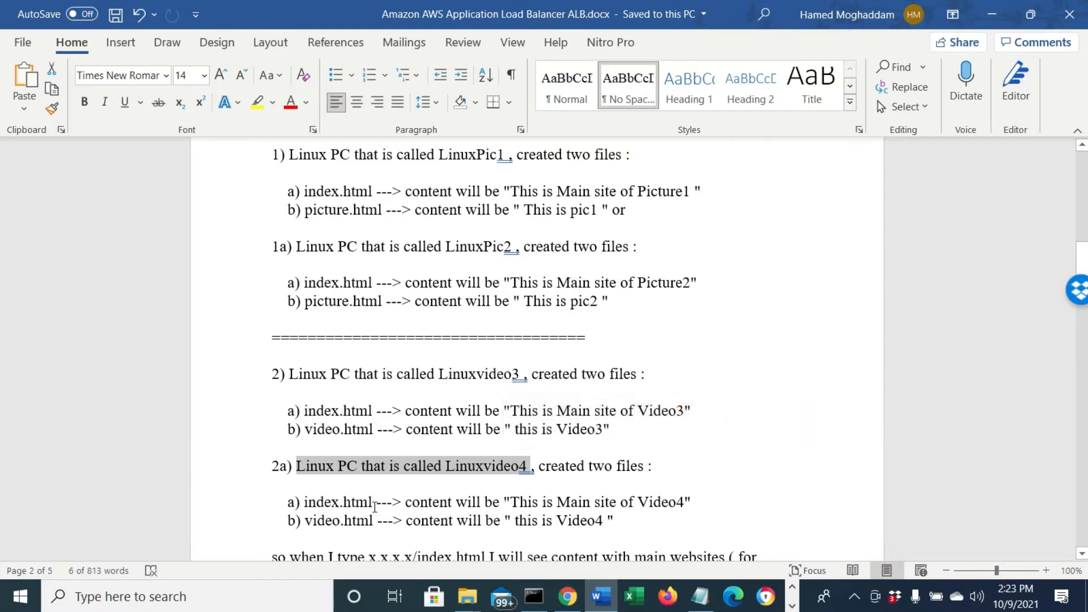
drag(375, 503, 305, 503)
drag(512, 502, 619, 502)
- Review which index.html, video.html and picture.html addresses show the main, video and picture contents in the lab document
scroll(603, 507, down, 1)
drag(344, 516, 706, 514)
scroll(400, 524, down, 1)
drag(401, 513, 529, 513)
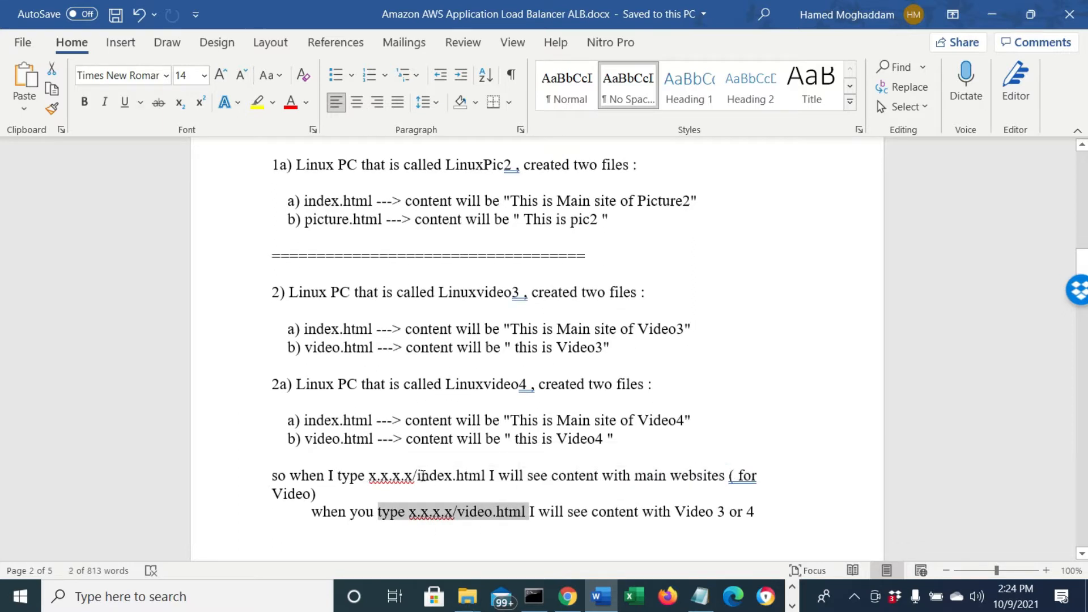
drag(499, 444, 608, 437)
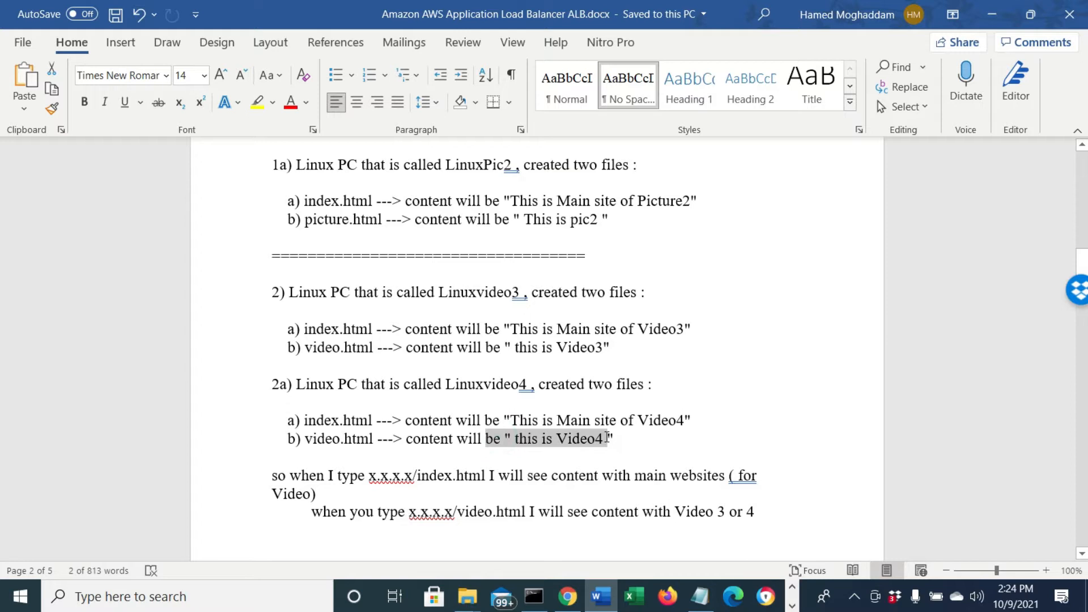
scroll(657, 498, down, 3)
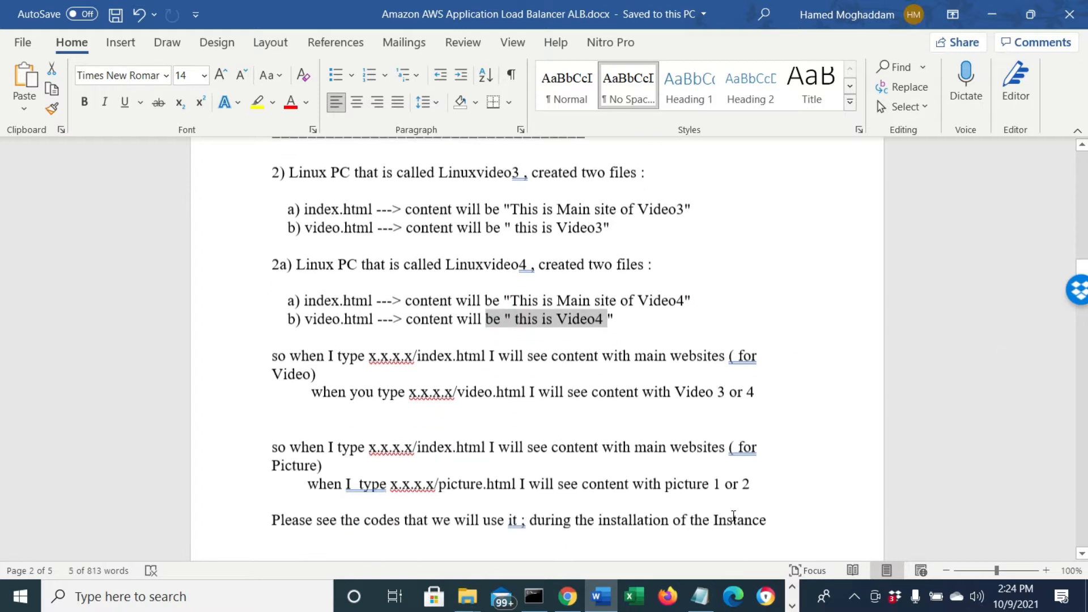
drag(361, 445, 488, 446)
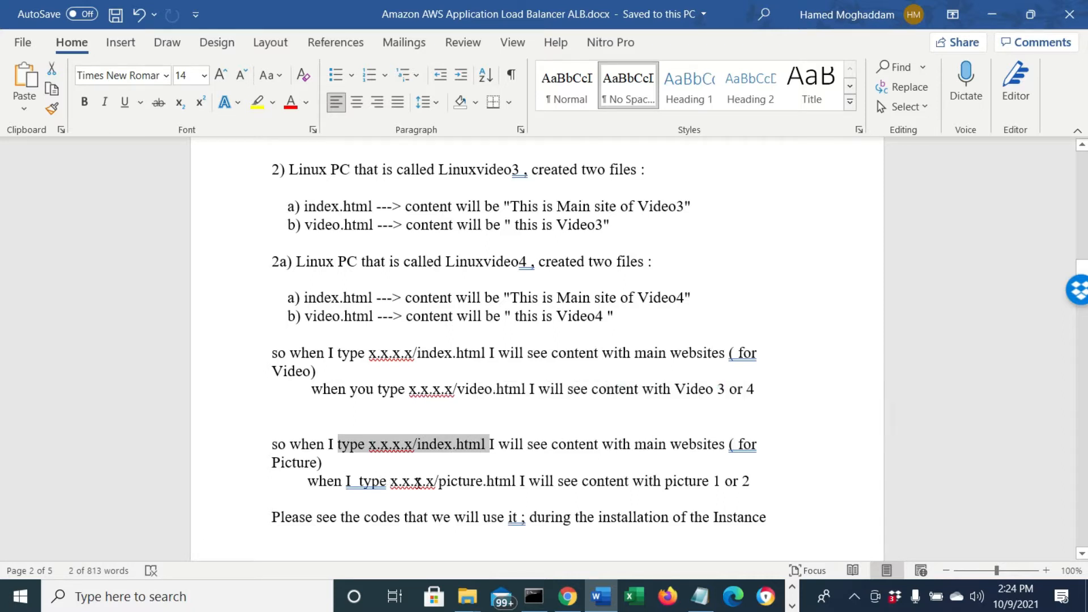
drag(384, 482, 762, 475)
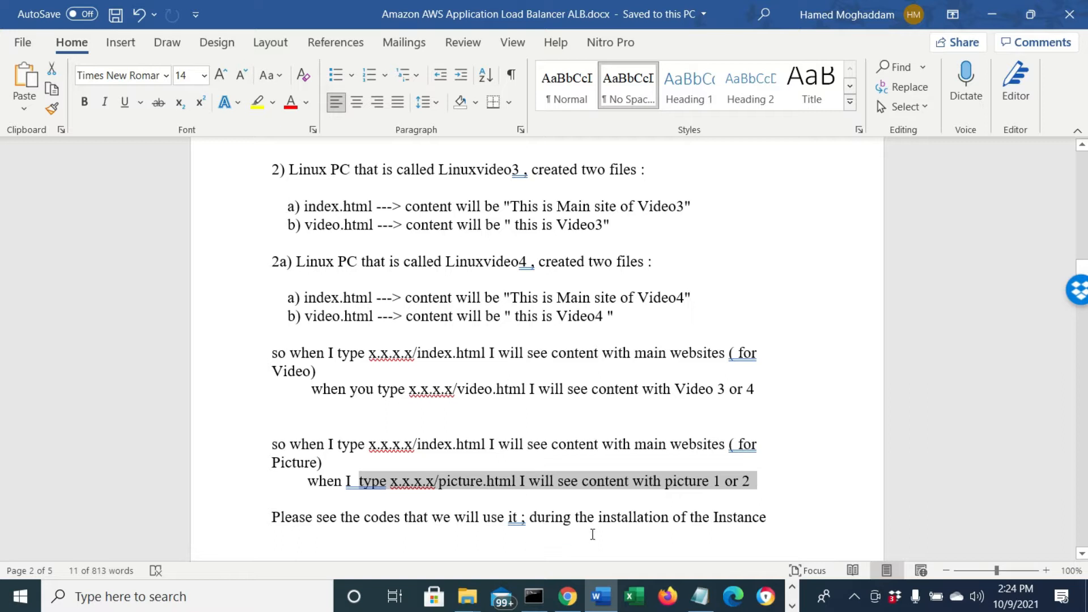
scroll(848, 459, up, 2)
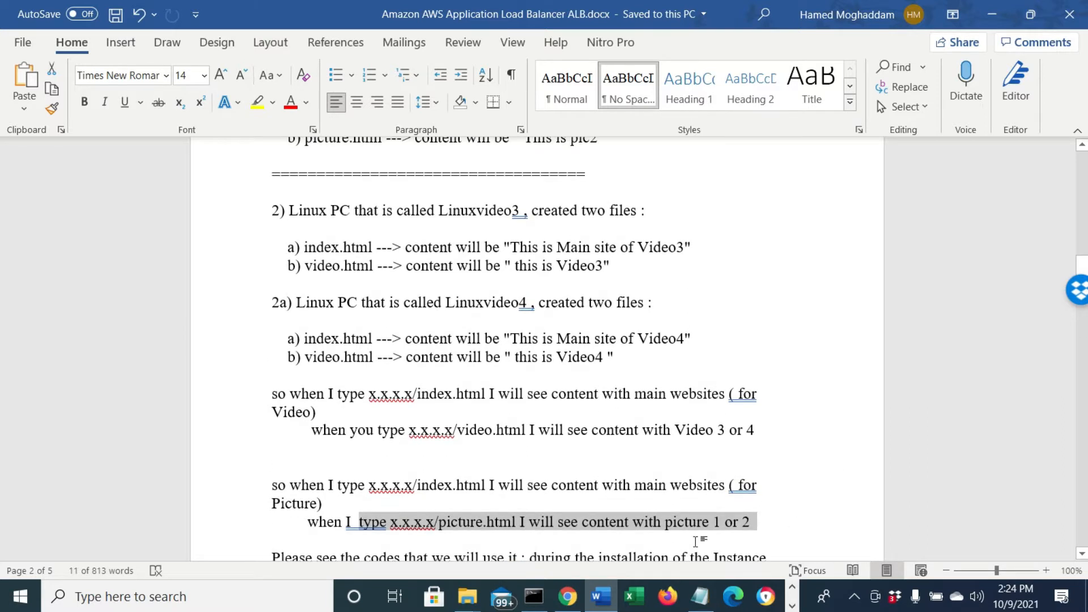
- Switch to the EC2 console in Chrome, open the instances list and deselect the terminated instance
click(567, 596)
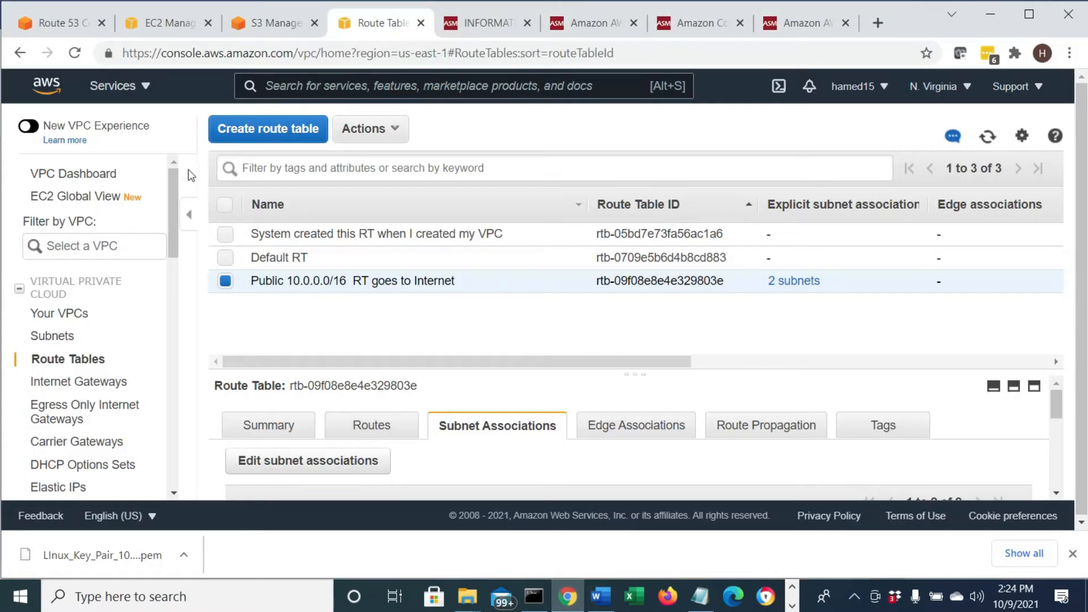
click(175, 32)
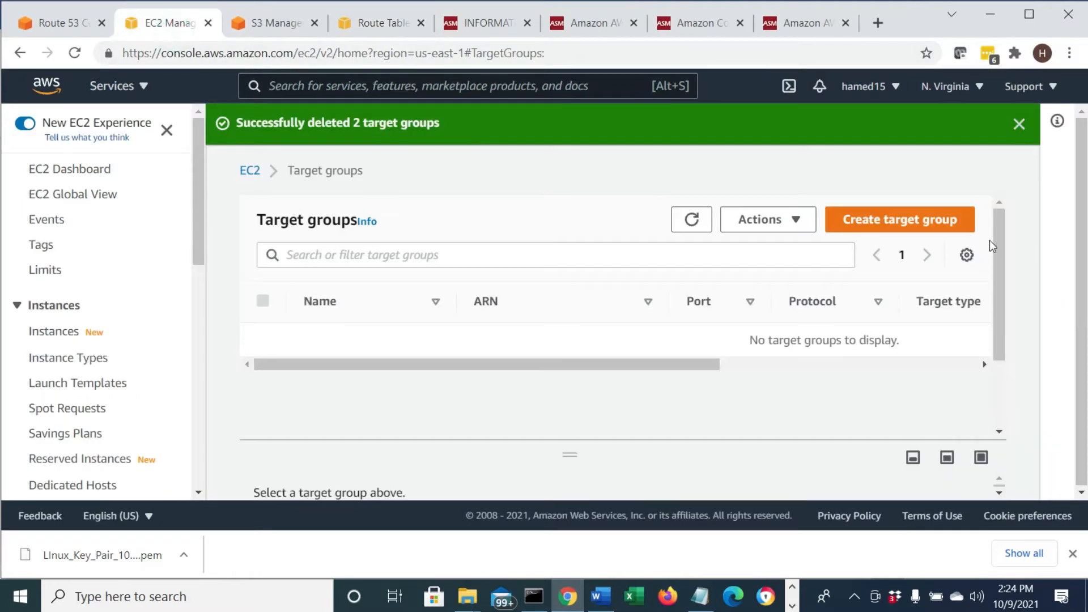
click(43, 332)
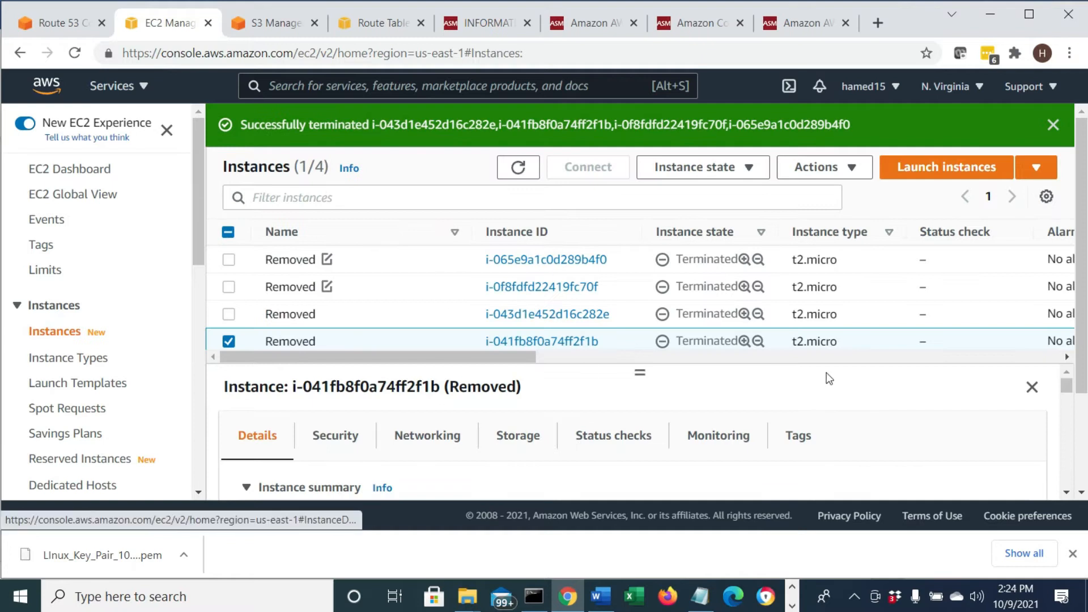
click(227, 342)
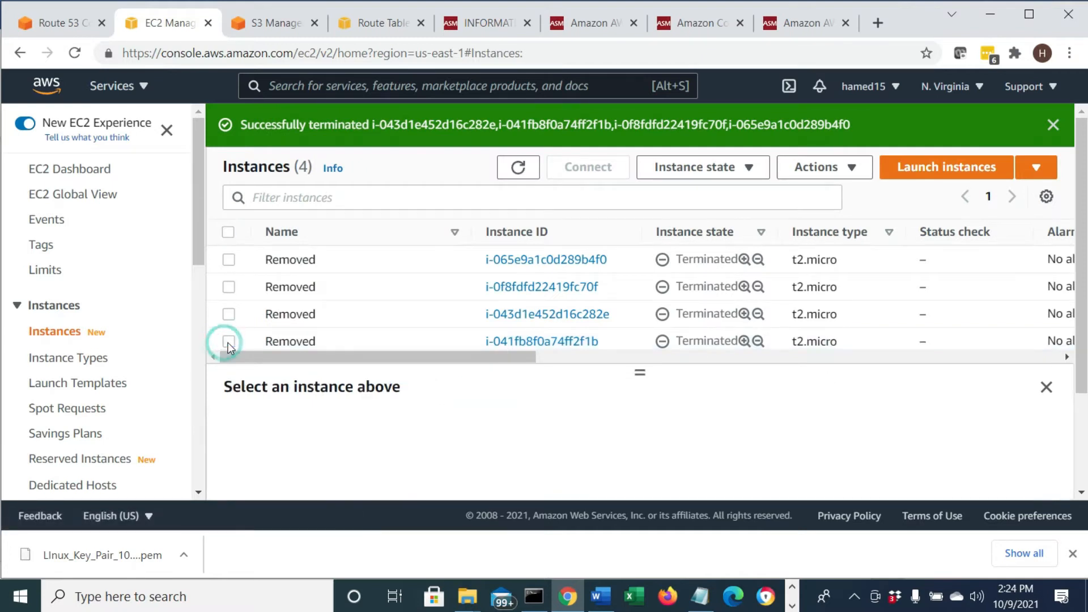
- Start launching an instance with the 64-bit (x86) Amazon Linux 2 AMI and type t2.micro, proceeding to the instance details
click(966, 173)
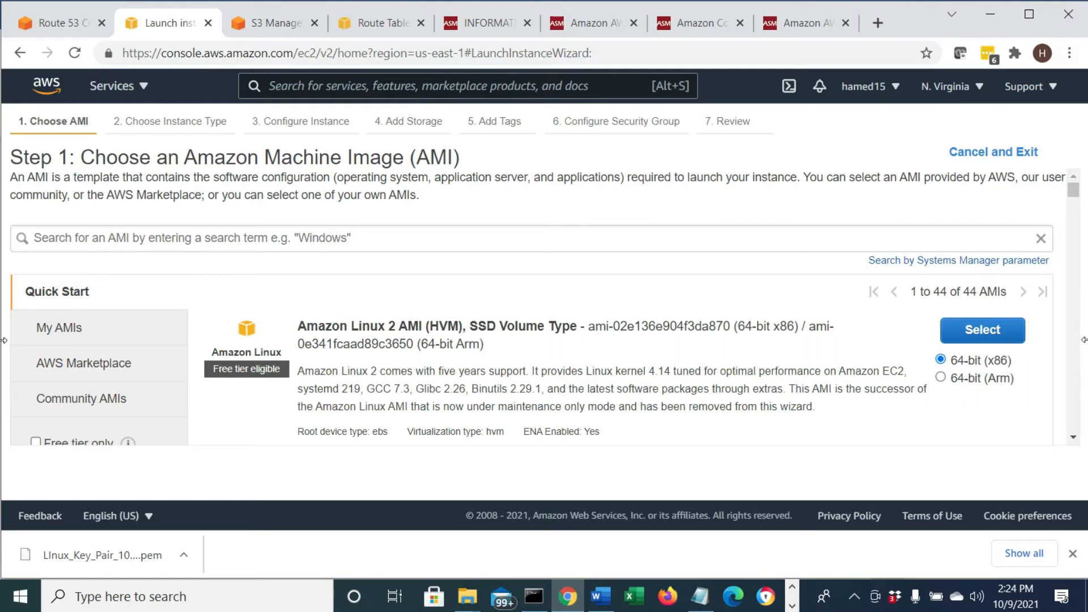
click(982, 330)
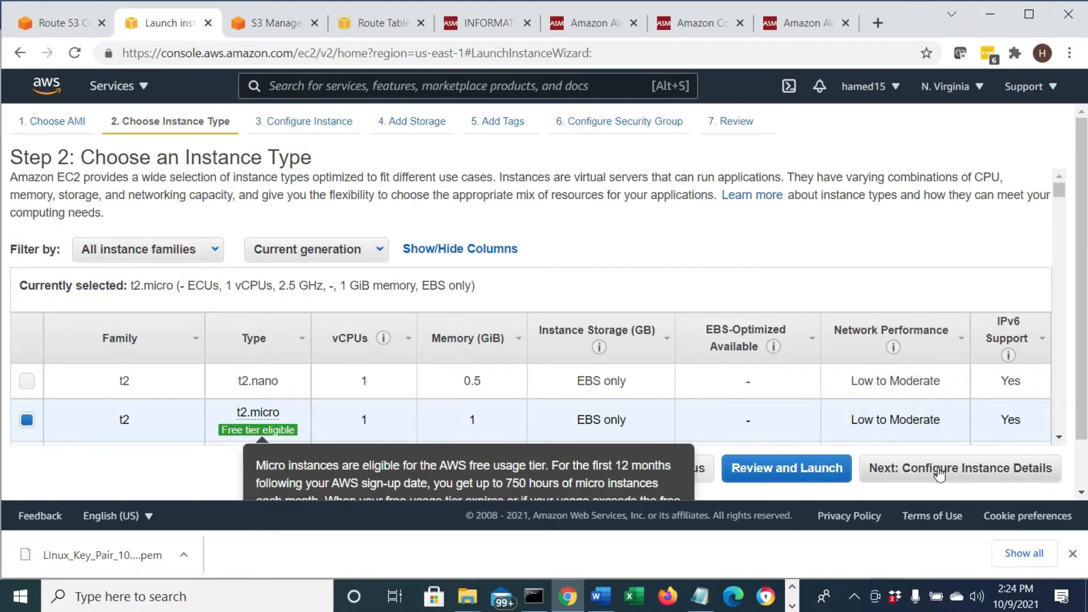
click(939, 474)
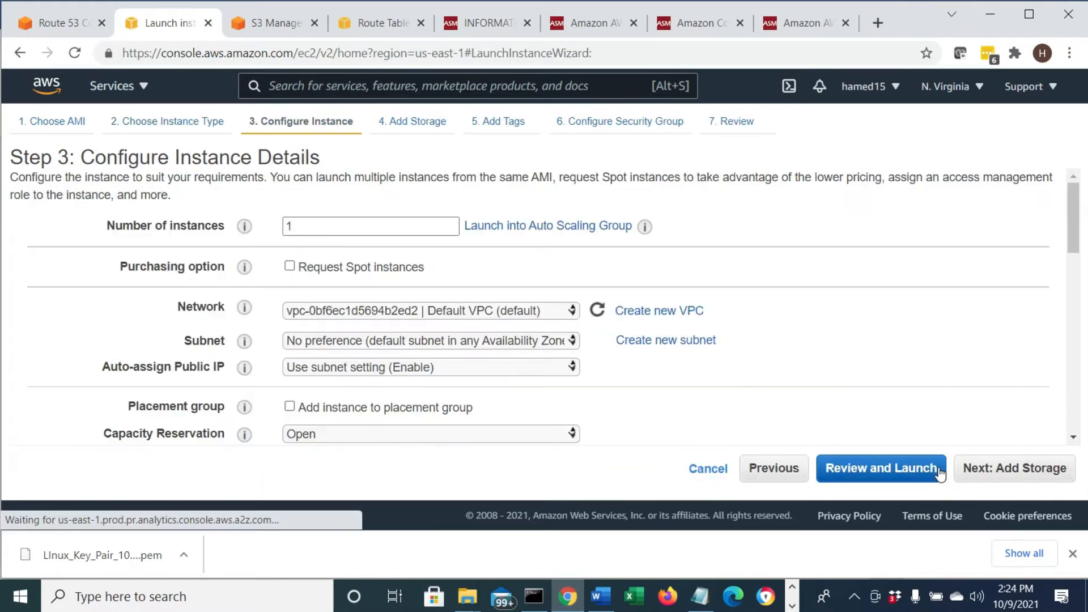
- Set the instance's network to VA-VPC 10.0.0.0/16 and its subnet to Public Subnet 10.0.1.0/24 in us-east-1a
click(532, 310)
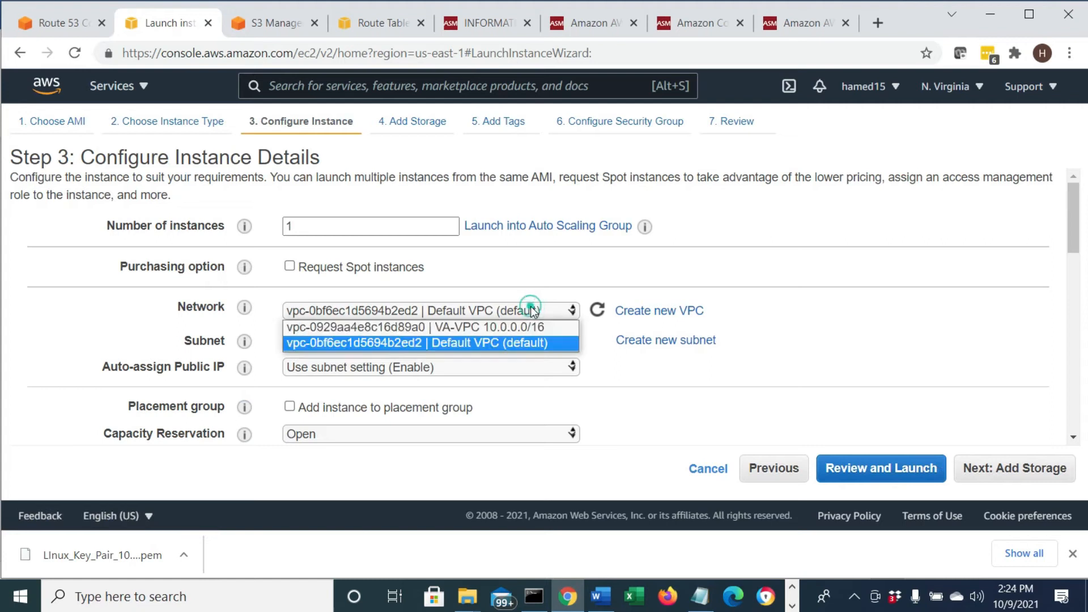
click(492, 332)
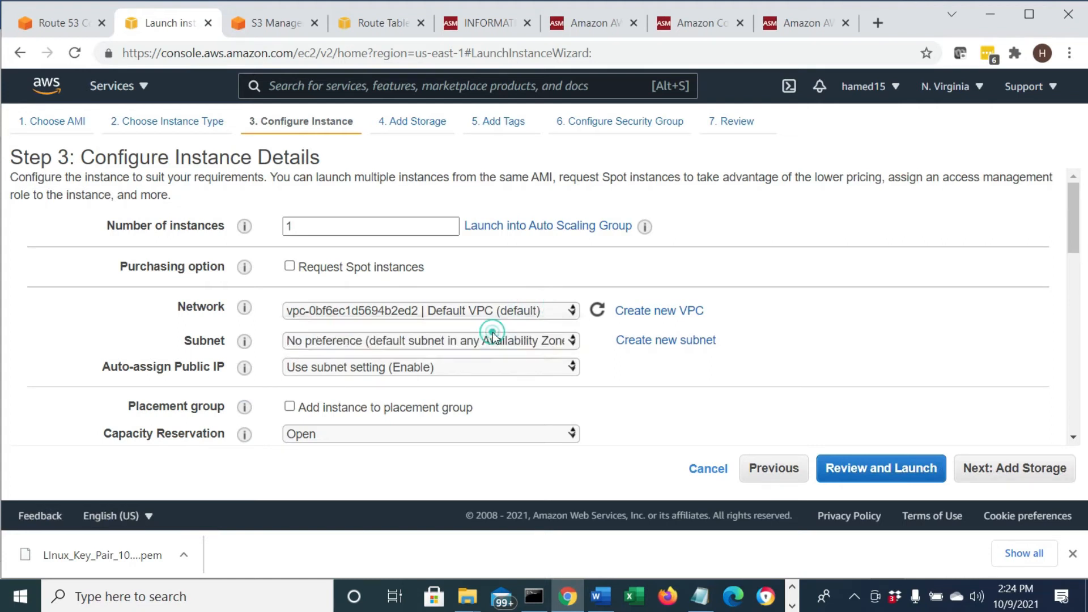
click(516, 343)
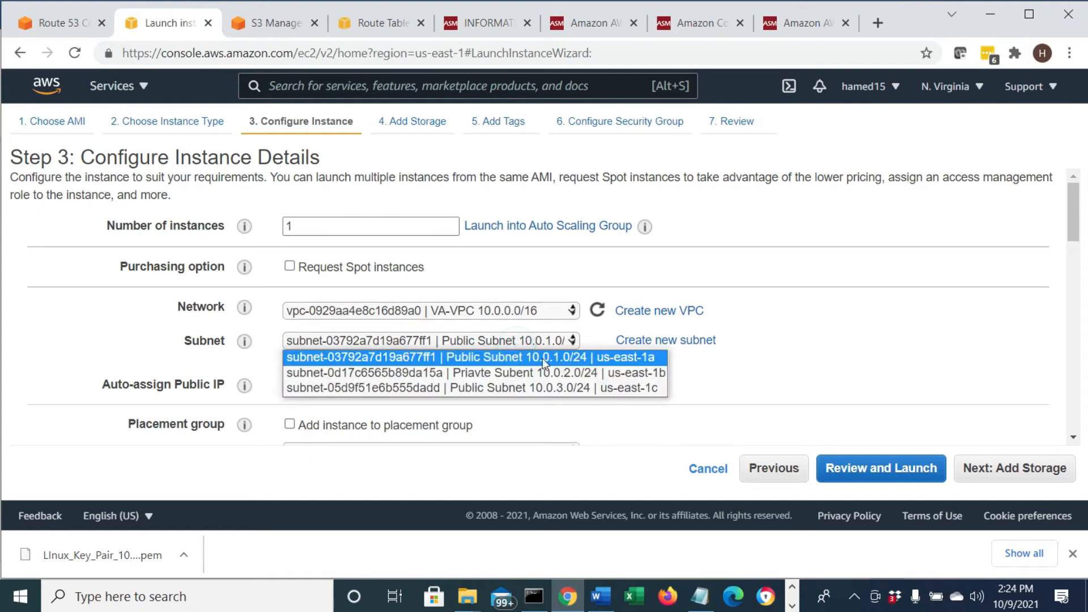
click(644, 360)
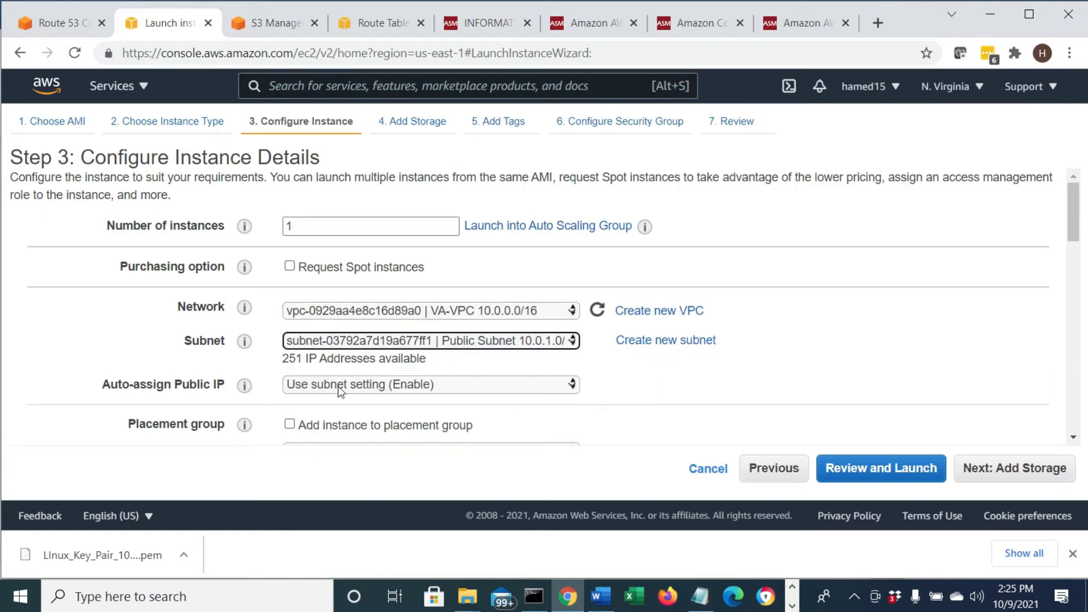
- Activate the empty user data field in the advanced details and switch to the Notepad file Code to be used for the Application ELB.txt
scroll(582, 404, down, 10)
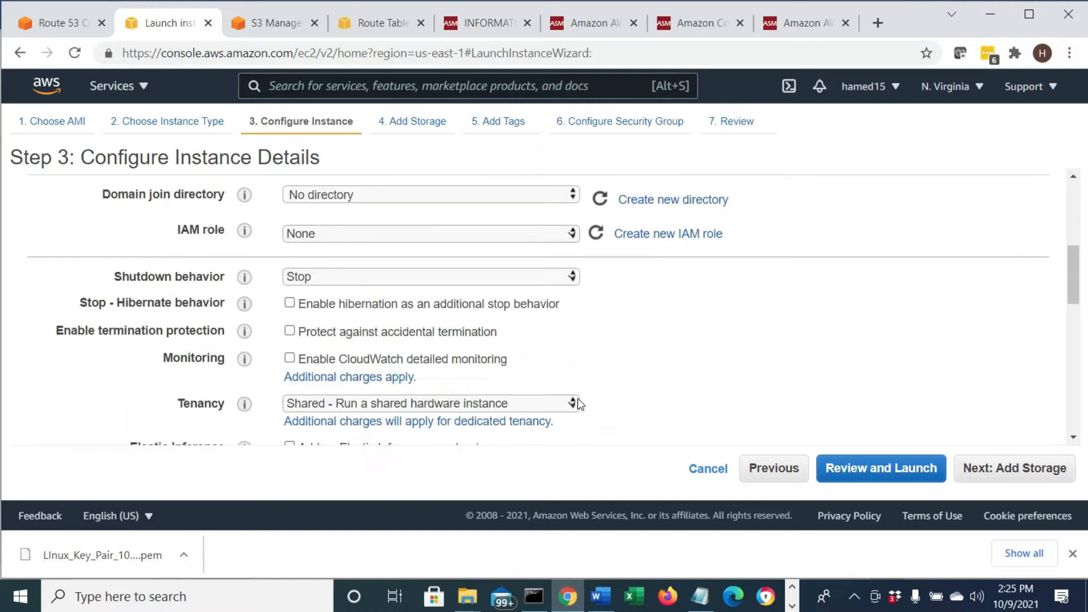
scroll(577, 399, down, 5)
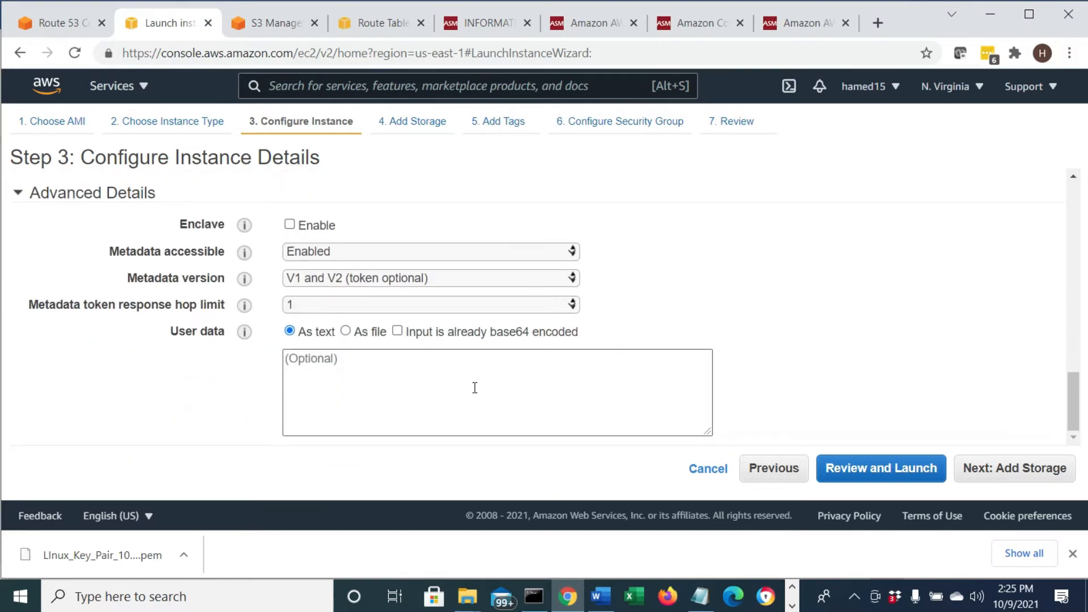
click(396, 366)
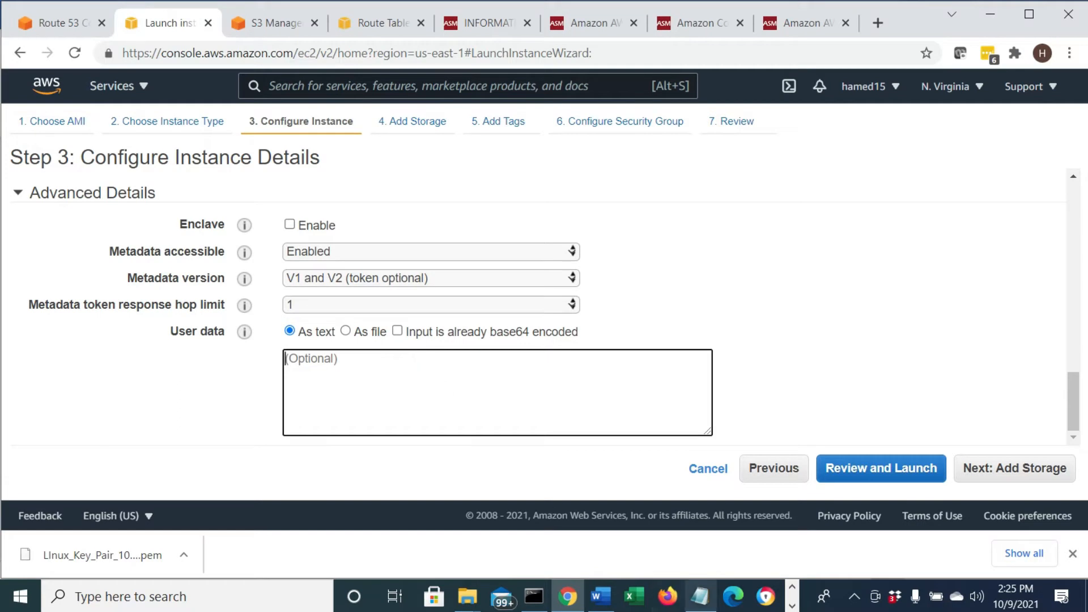
mouse_move(702, 598)
click(708, 548)
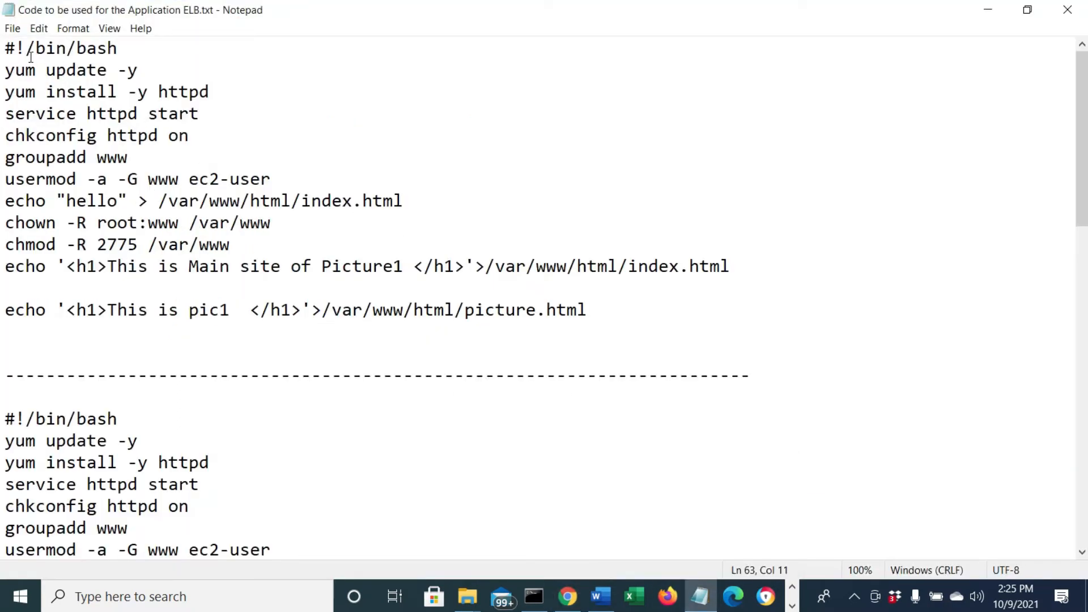
- Review the first bash script's update, httpd, user group, index.html and picture.html commands for Picture1
drag(9, 73, 139, 70)
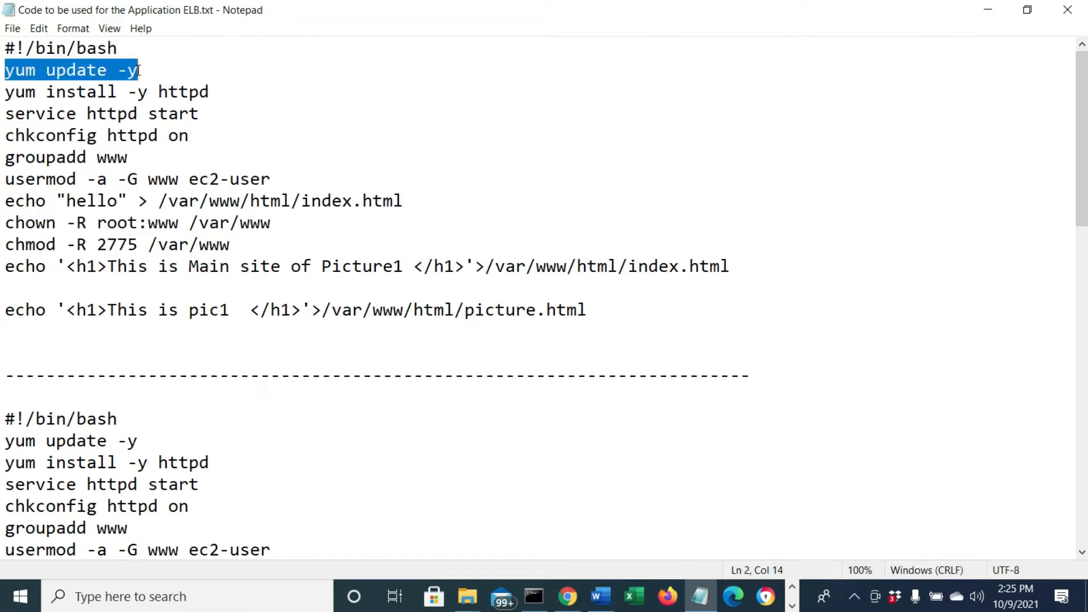
drag(38, 92, 210, 92)
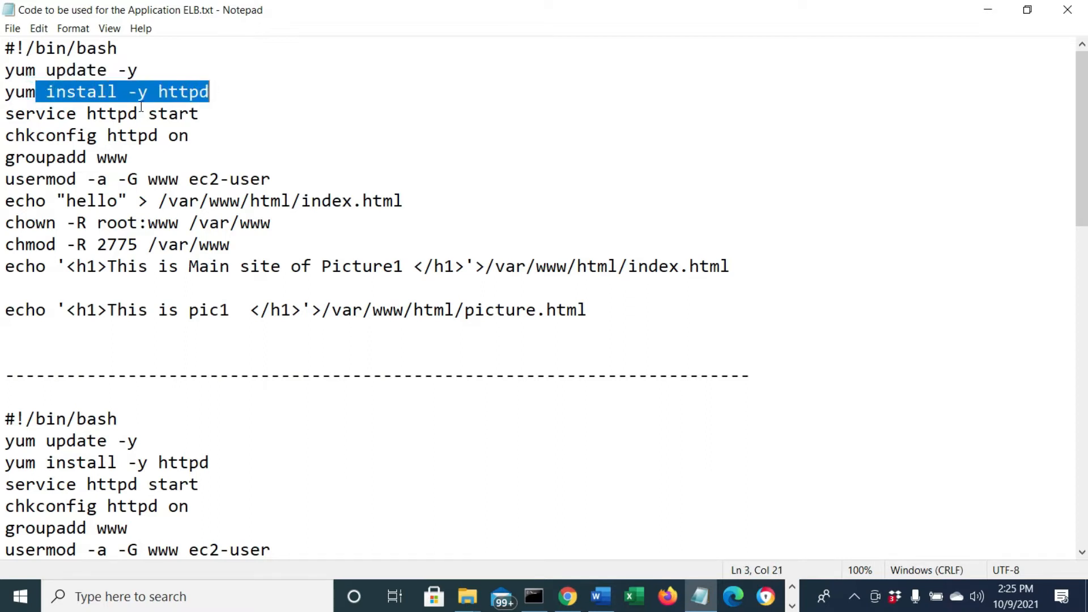
click(85, 106)
drag(85, 106, 222, 110)
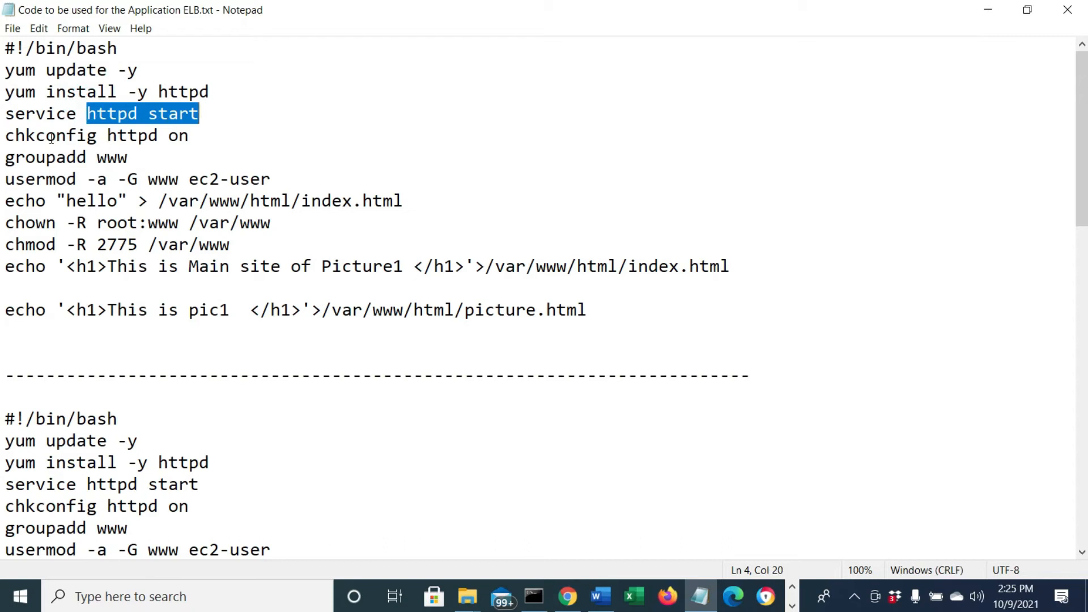
drag(51, 137, 188, 131)
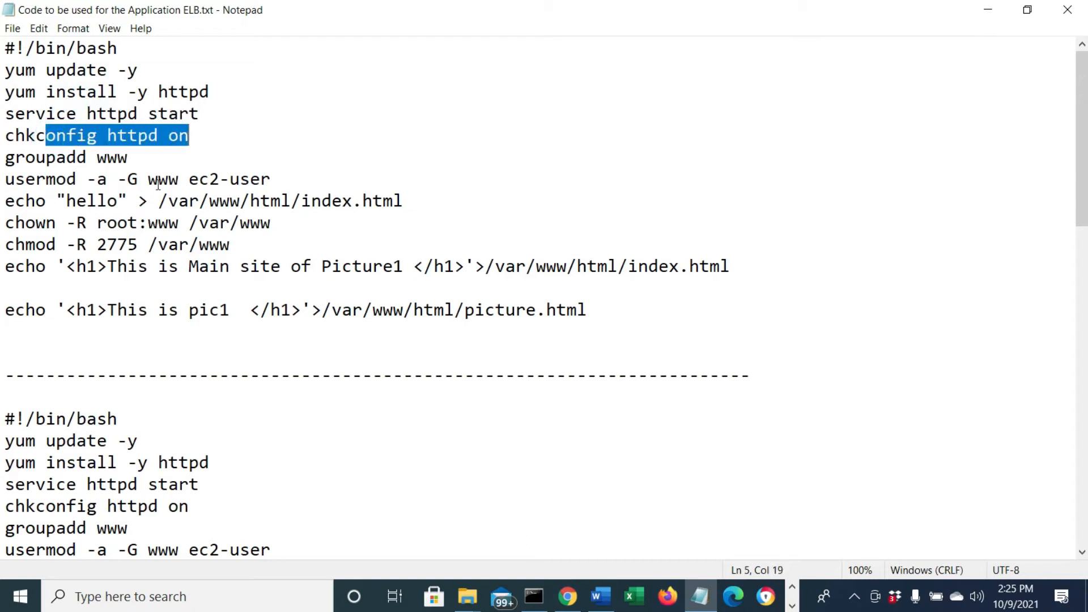
drag(158, 184, 279, 183)
drag(149, 199, 351, 212)
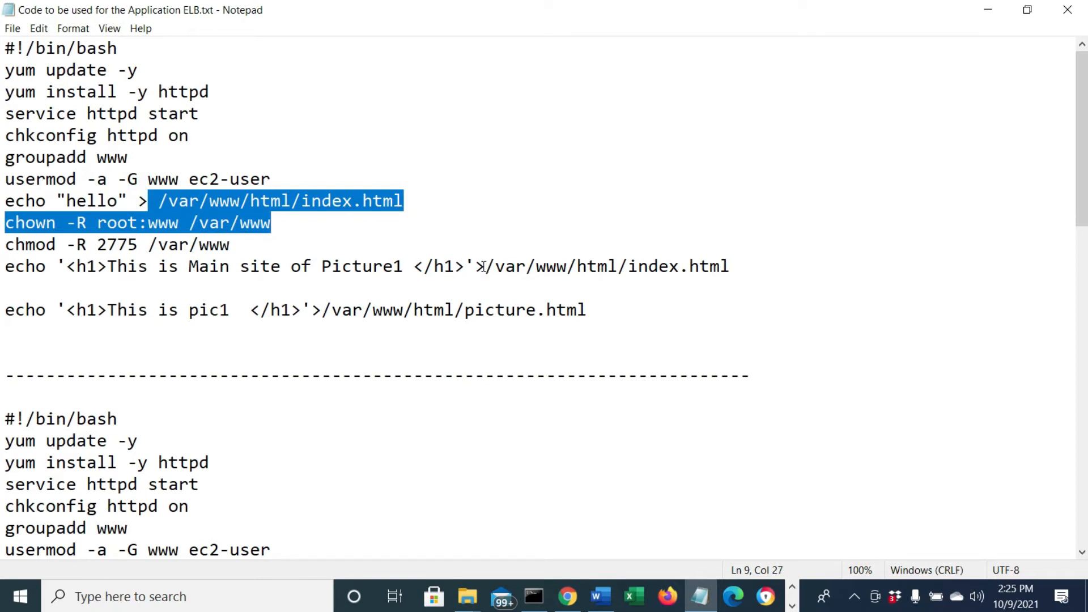
drag(483, 266, 741, 289)
drag(74, 311, 191, 298)
drag(596, 313, 469, 312)
- Copy the complete Picture1 bash script from Notepad and paste it into the instance's user data in Chrome
drag(603, 310, 5, 48)
right_click(103, 80)
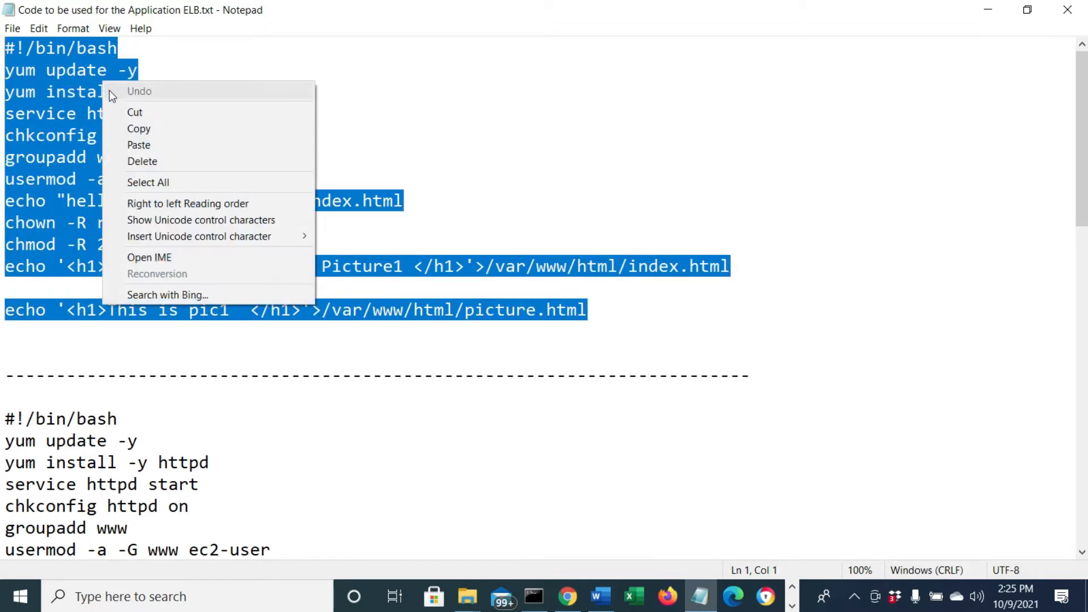
click(131, 130)
click(567, 596)
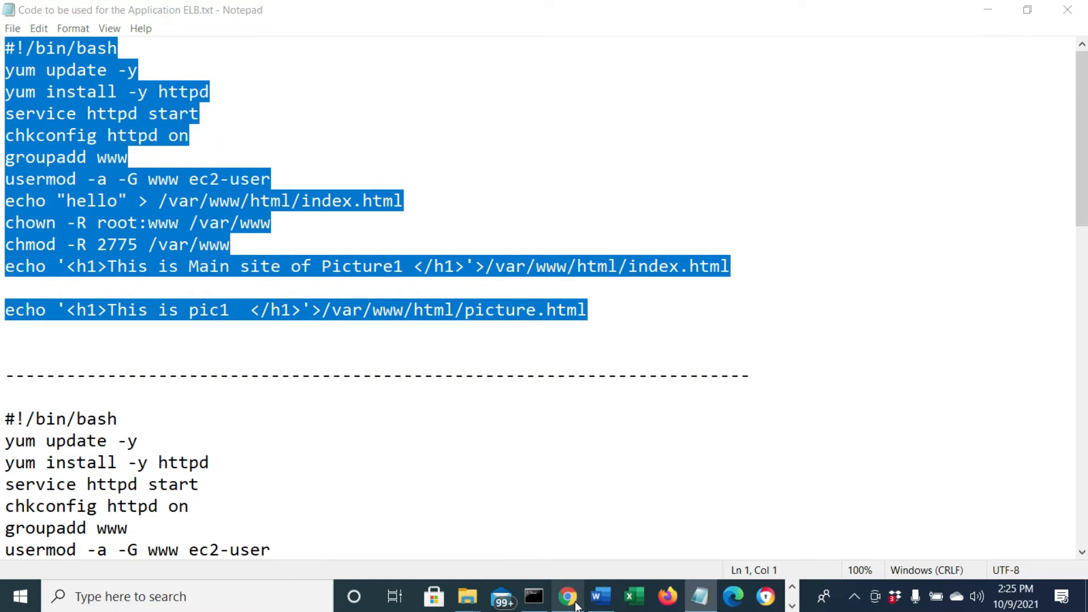
right_click(349, 383)
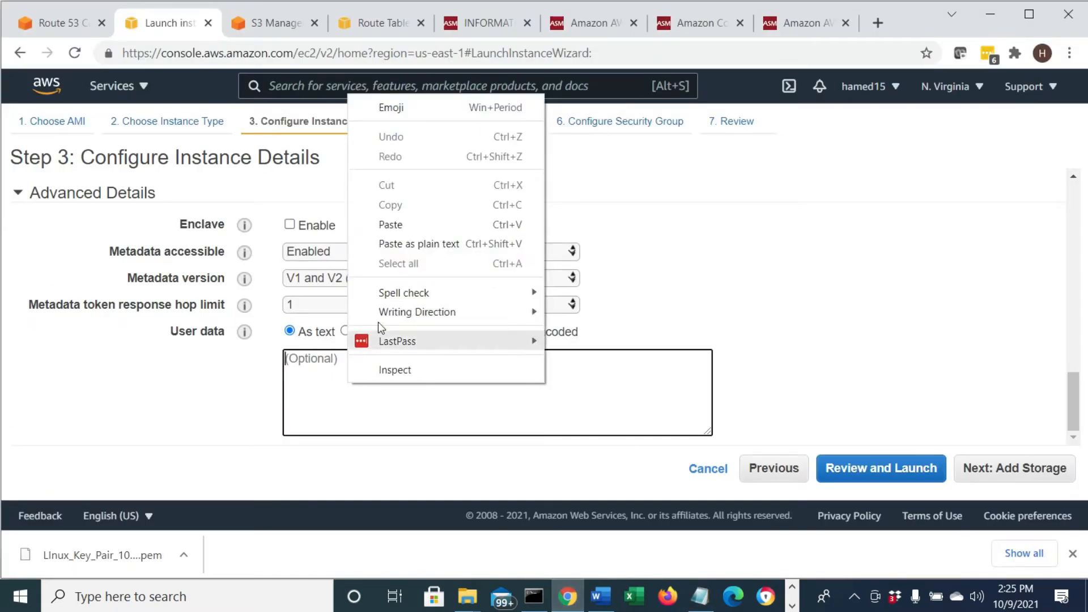
click(399, 228)
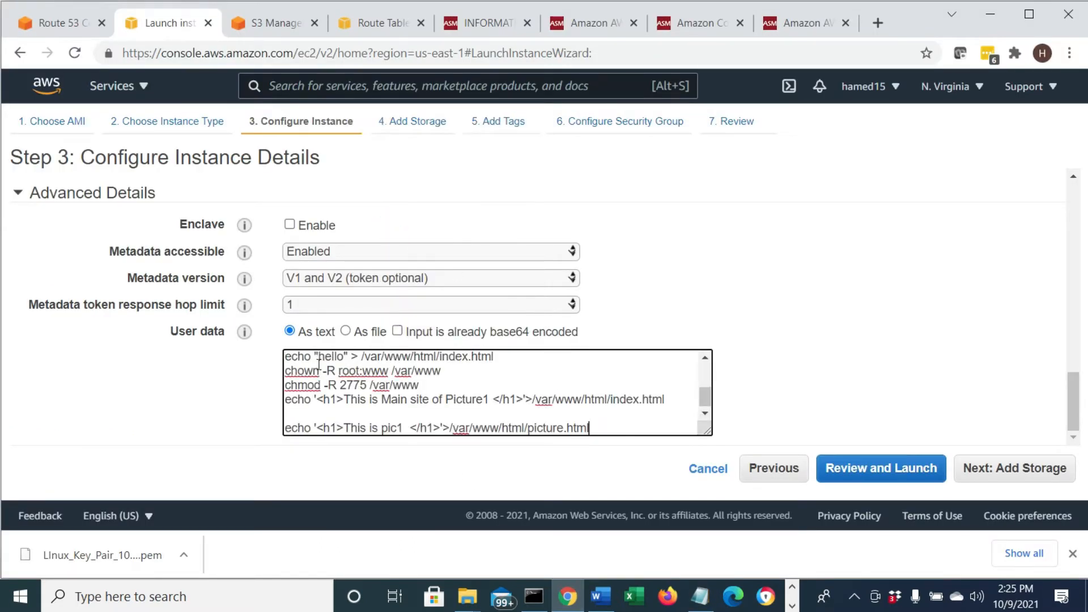
- Check the pasted user data script from the yum update command to the Picture1 index.html line
scroll(668, 443, up, 6)
scroll(667, 450, down, 10)
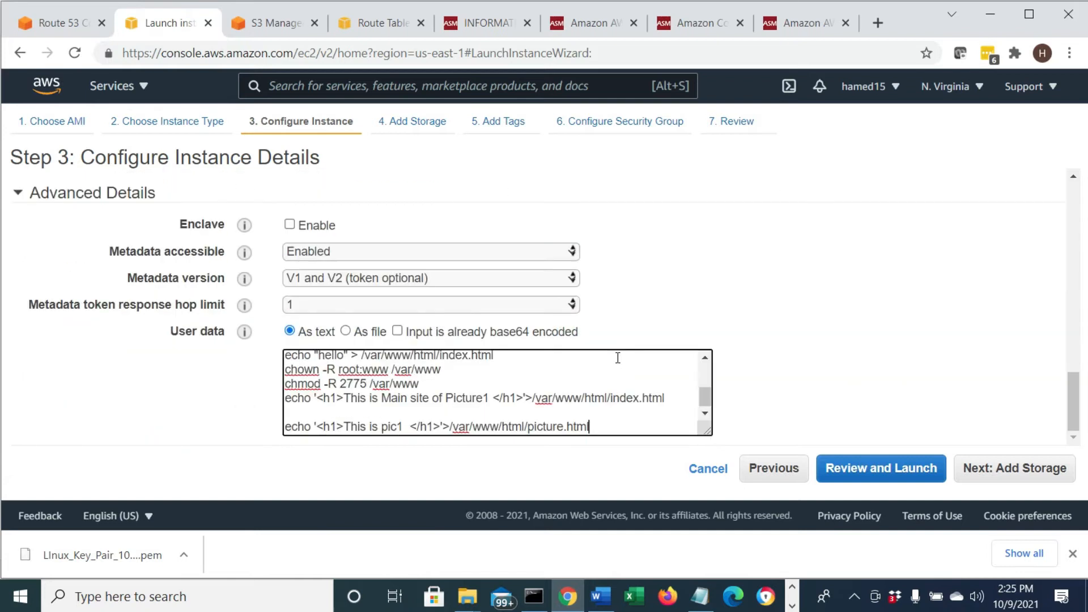
drag(704, 405, 632, 374)
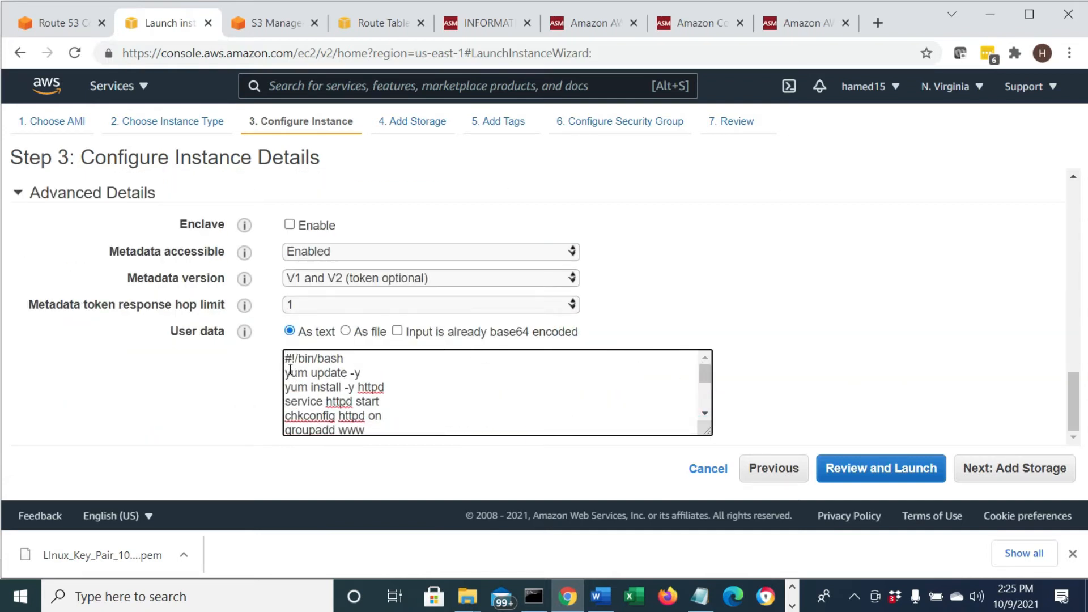
drag(300, 371, 392, 389)
drag(326, 401, 368, 416)
scroll(377, 412, down, 1)
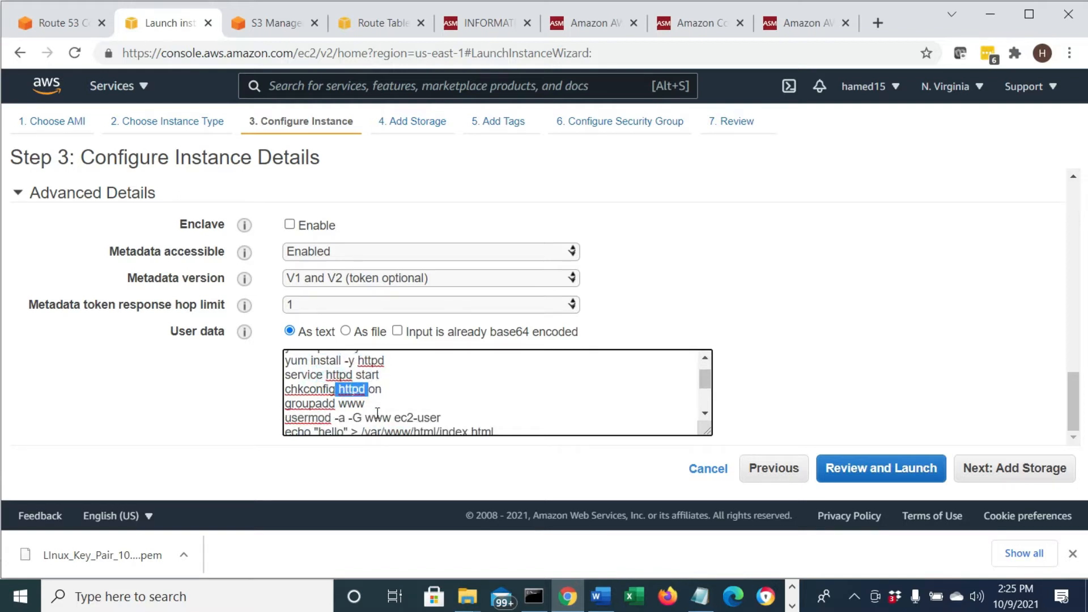
scroll(377, 413, down, 1)
drag(348, 375, 442, 372)
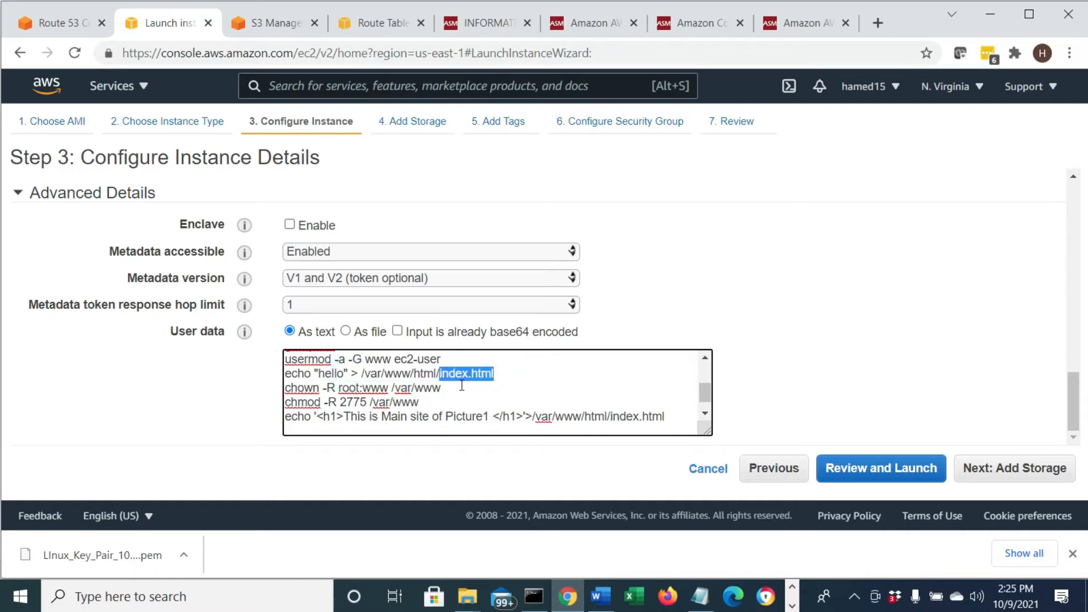
scroll(604, 422, down, 1)
drag(347, 398, 655, 398)
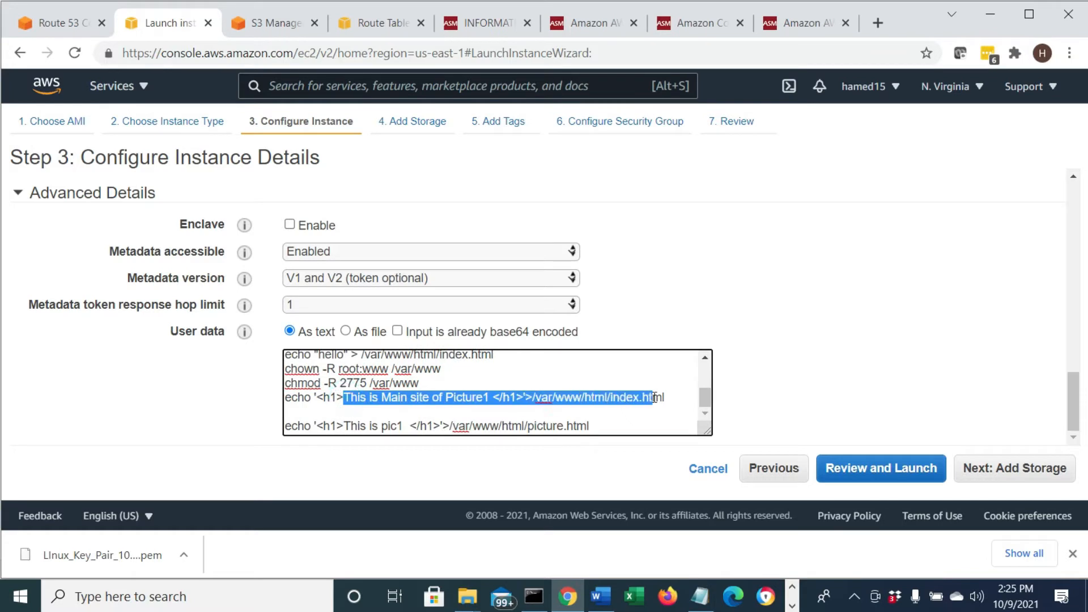
- Finish the instance details, keep the default storage settings, and tag the instance with Name set to LinuxPic1
double_click(600, 421)
click(1008, 473)
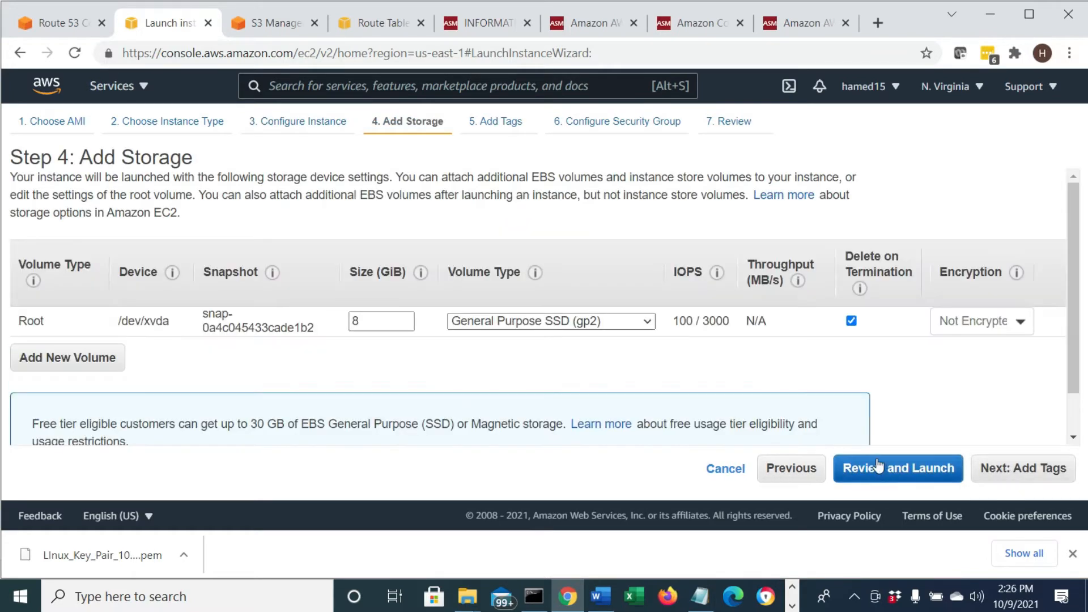
click(1028, 479)
click(630, 341)
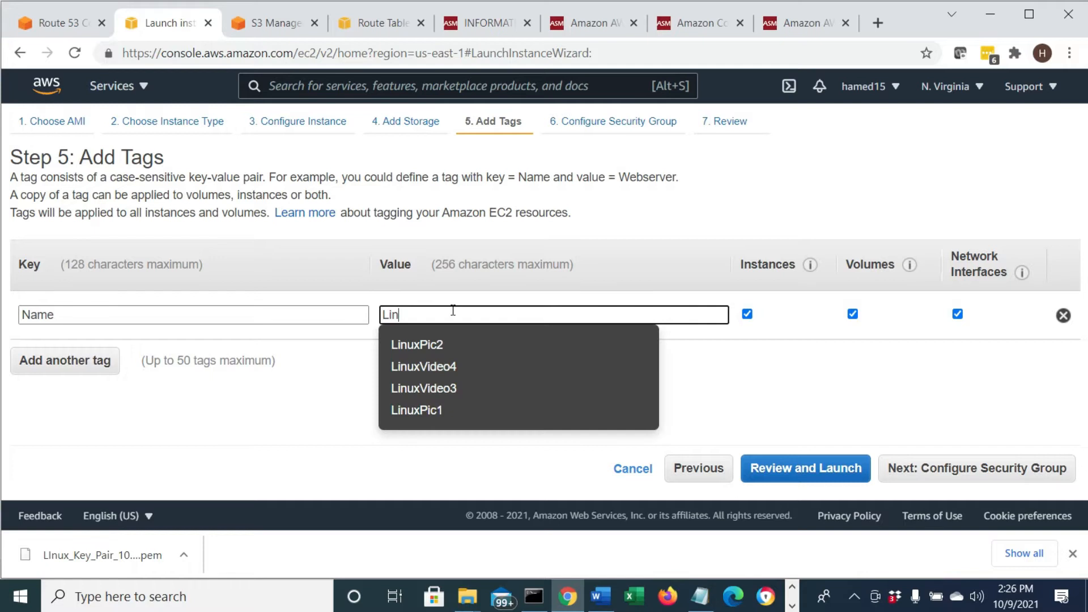
click(426, 411)
drag(435, 316, 365, 312)
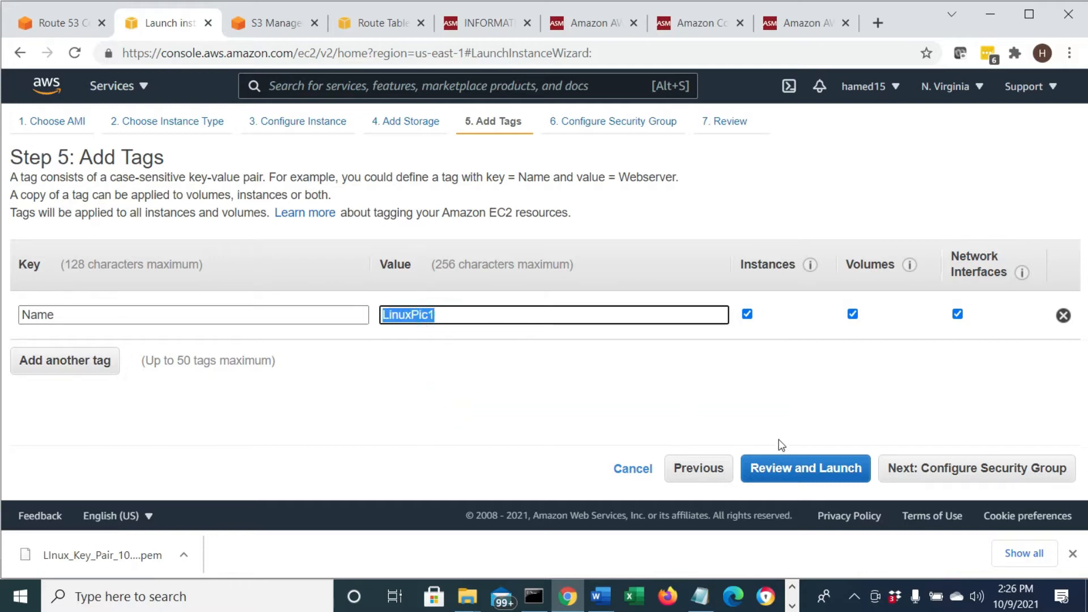
- Proceed to the security group configuration and assign the existing SSH;ICMP;HTTP group to the instance
click(900, 466)
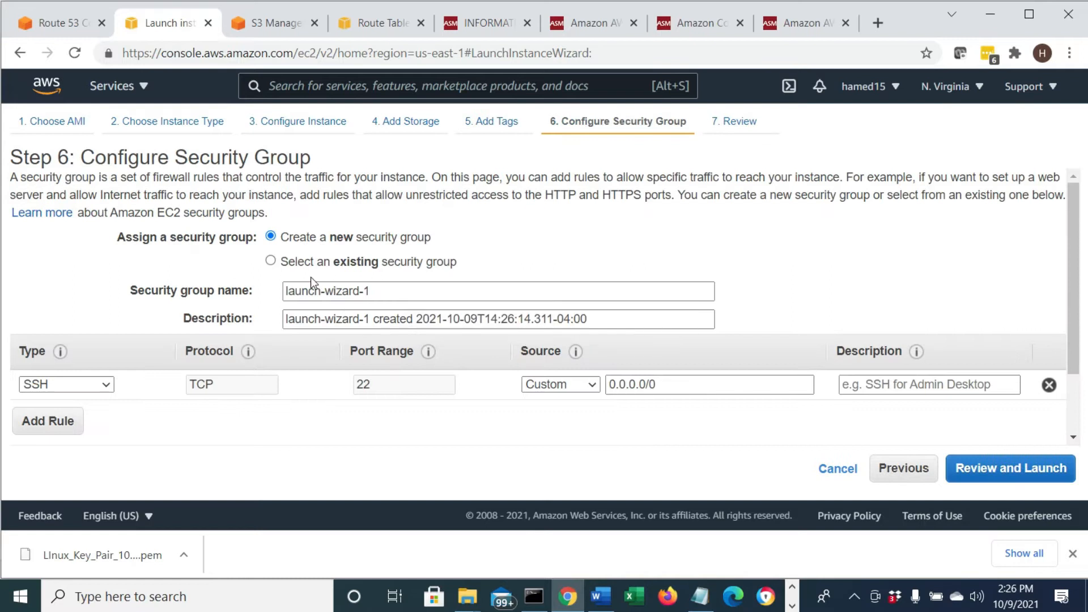
click(269, 261)
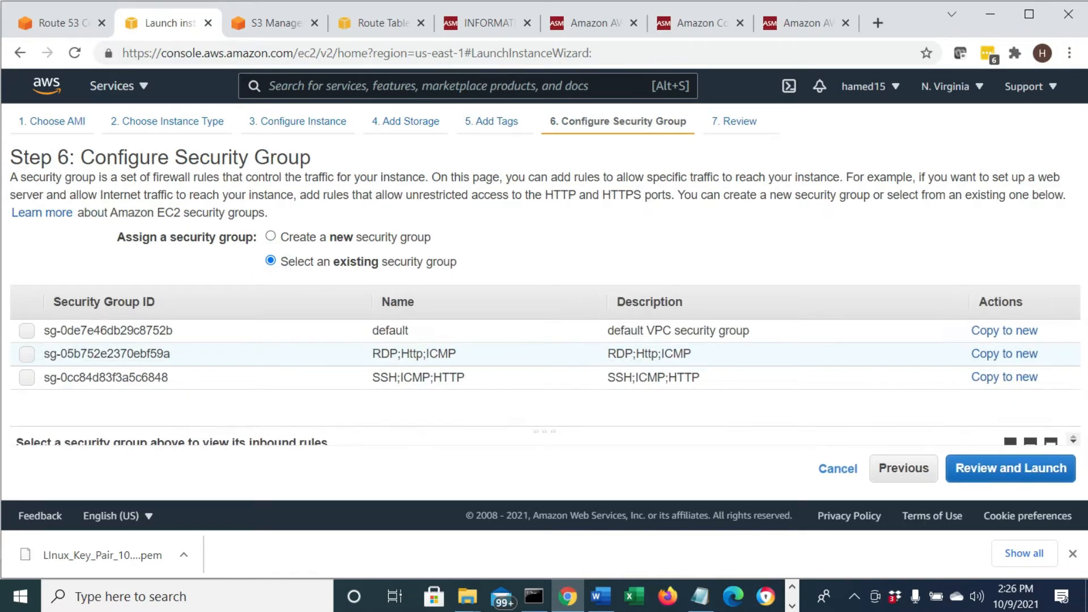
click(25, 377)
drag(374, 377, 452, 371)
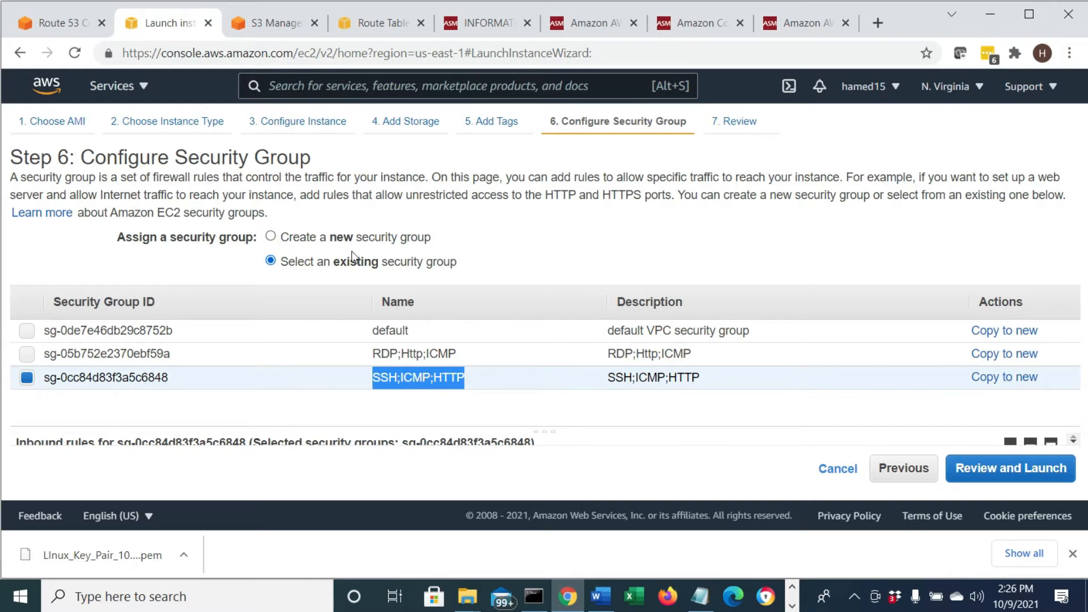
- Try creating a new security group with an added HTTP rule and one more custom rule instead of using the existing group
click(270, 238)
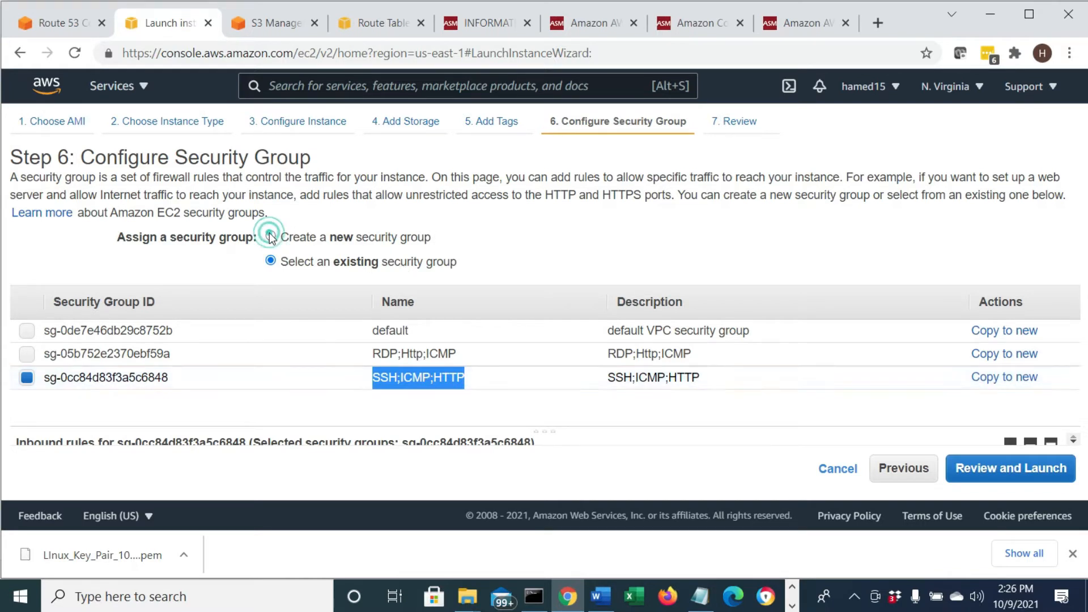
click(62, 421)
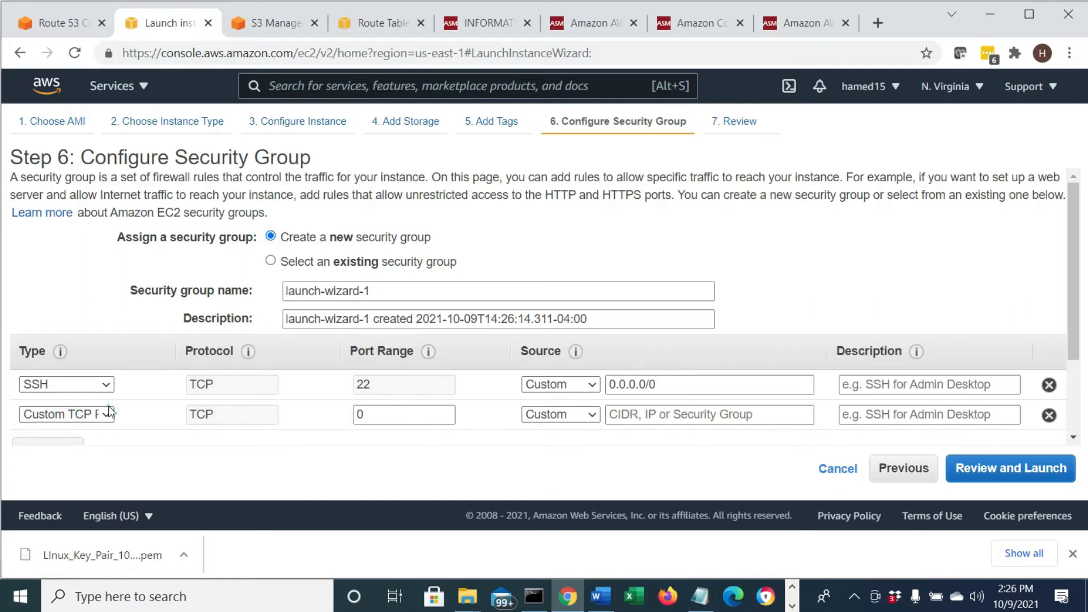
click(101, 414)
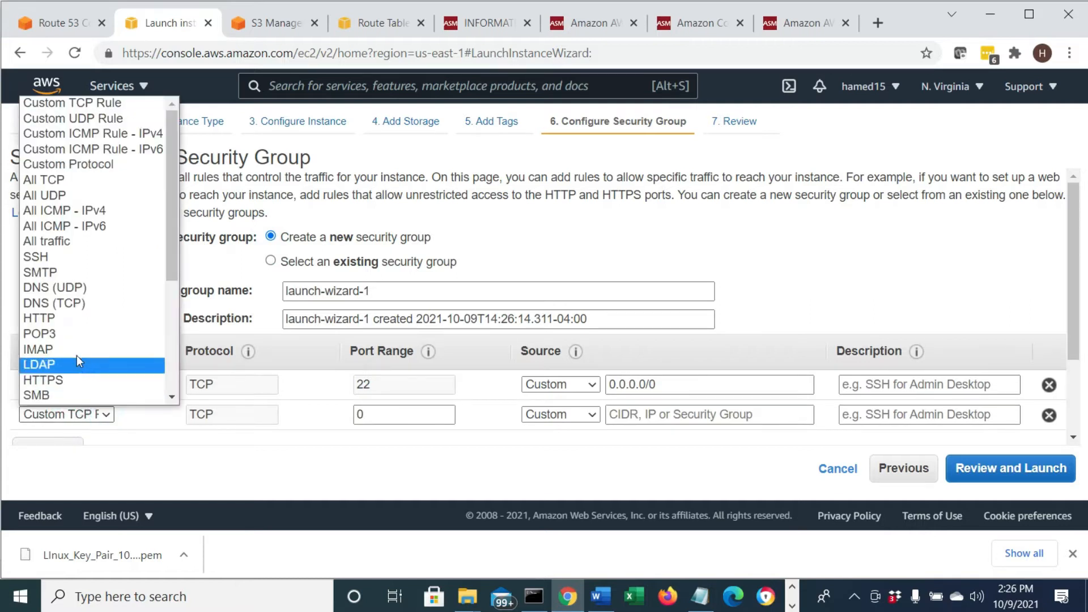
click(51, 318)
scroll(171, 423, down, 2)
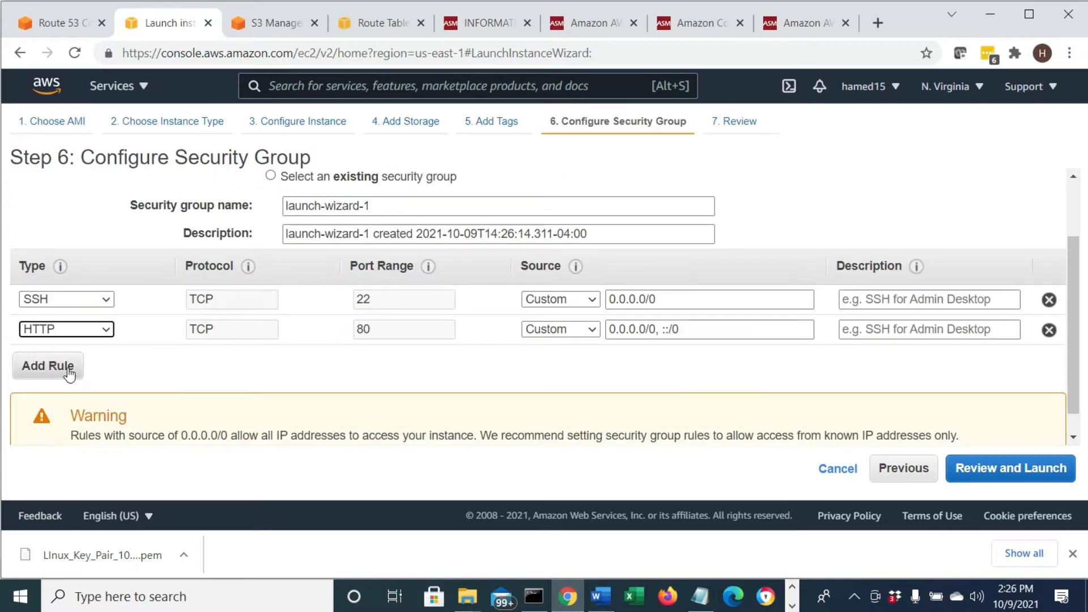
click(67, 369)
click(102, 360)
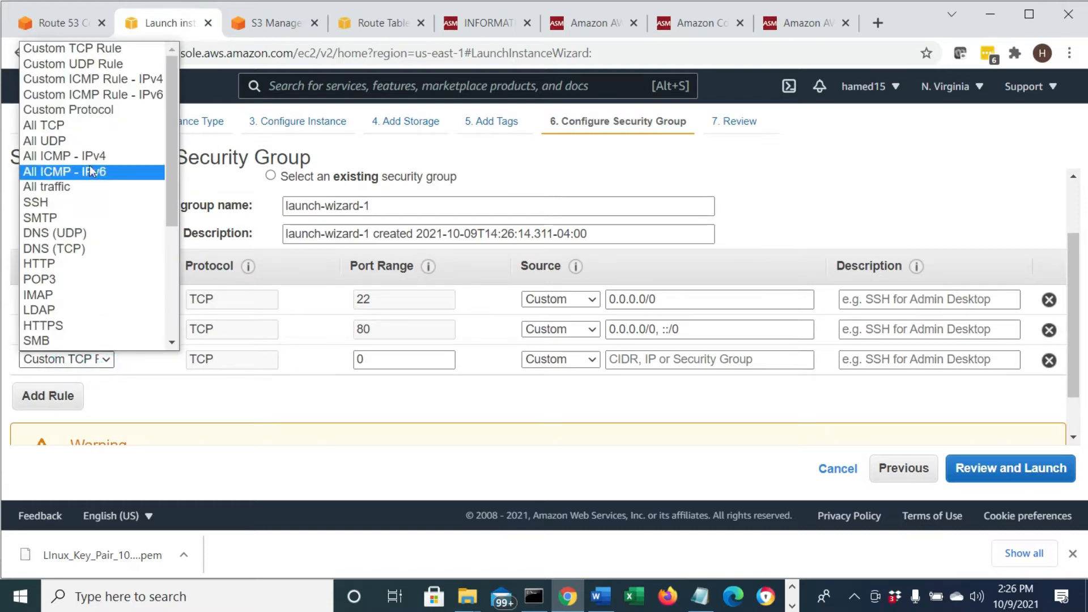
click(259, 396)
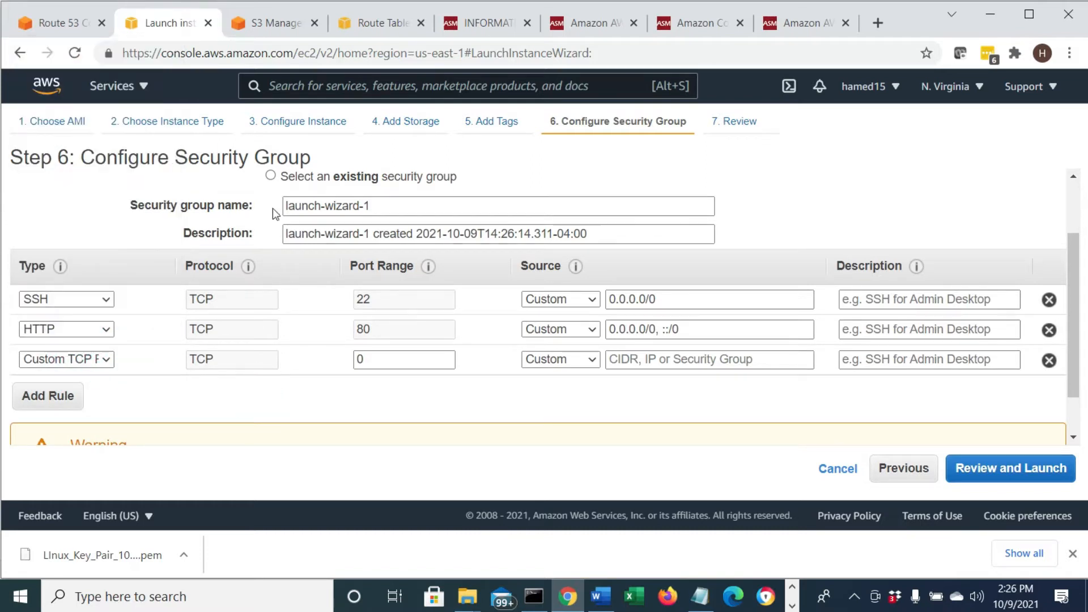
scroll(317, 271, up, 2)
- Return to the existing security groups, enlarge their list, and proceed to the launch review with SSH;ICMP;HTTP selected
click(282, 265)
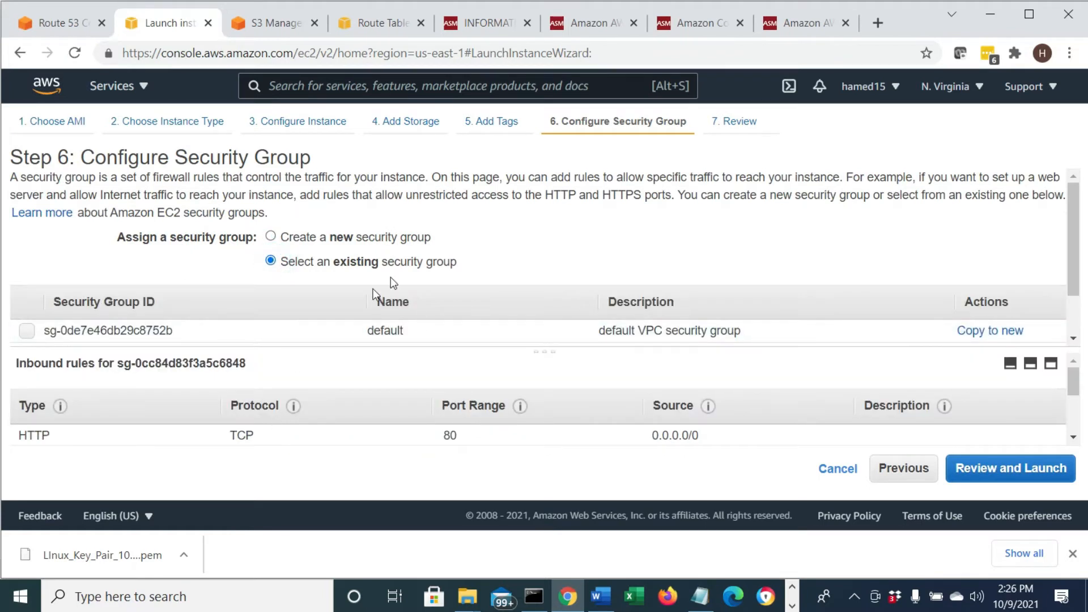
drag(538, 349, 527, 426)
click(26, 378)
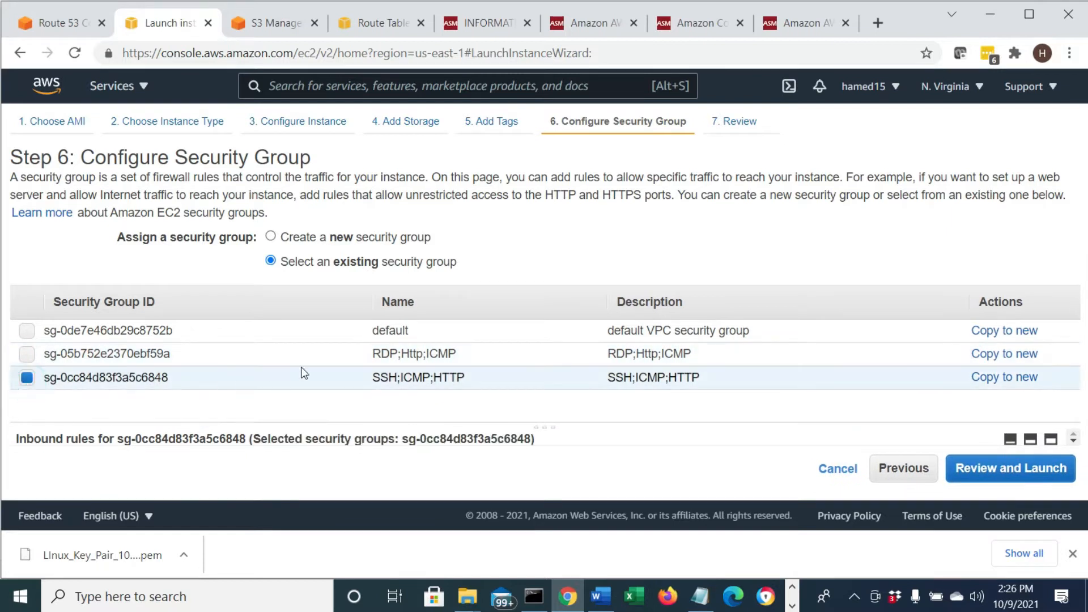
drag(372, 377, 499, 376)
click(1018, 478)
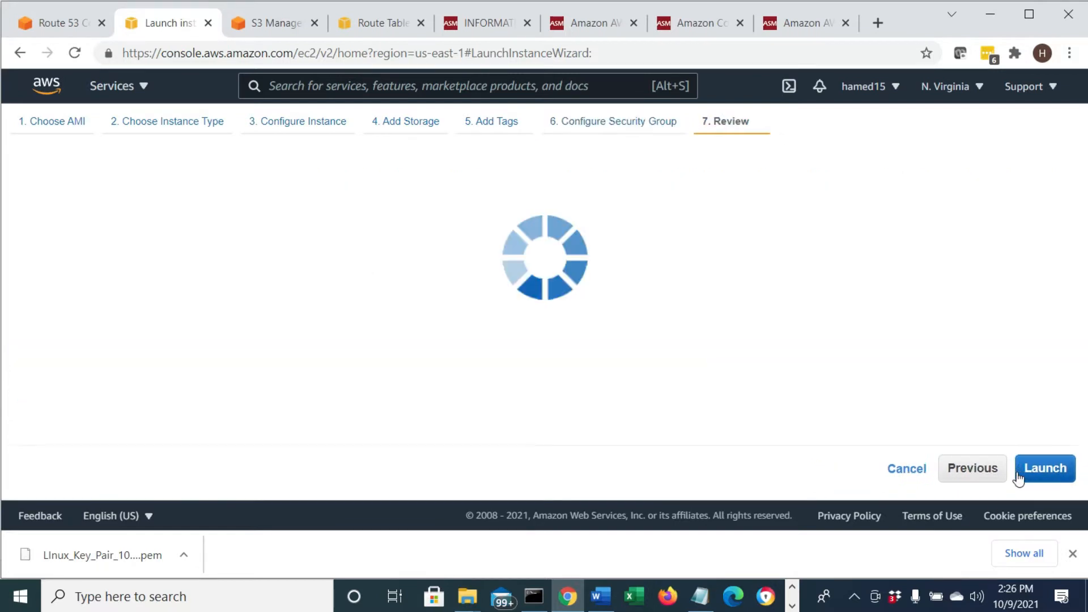
- Review the settings and launch the instance with the existing key pair LInux_Key_Pair_10_9_2021, acknowledging access to its private key file
scroll(782, 351, down, 10)
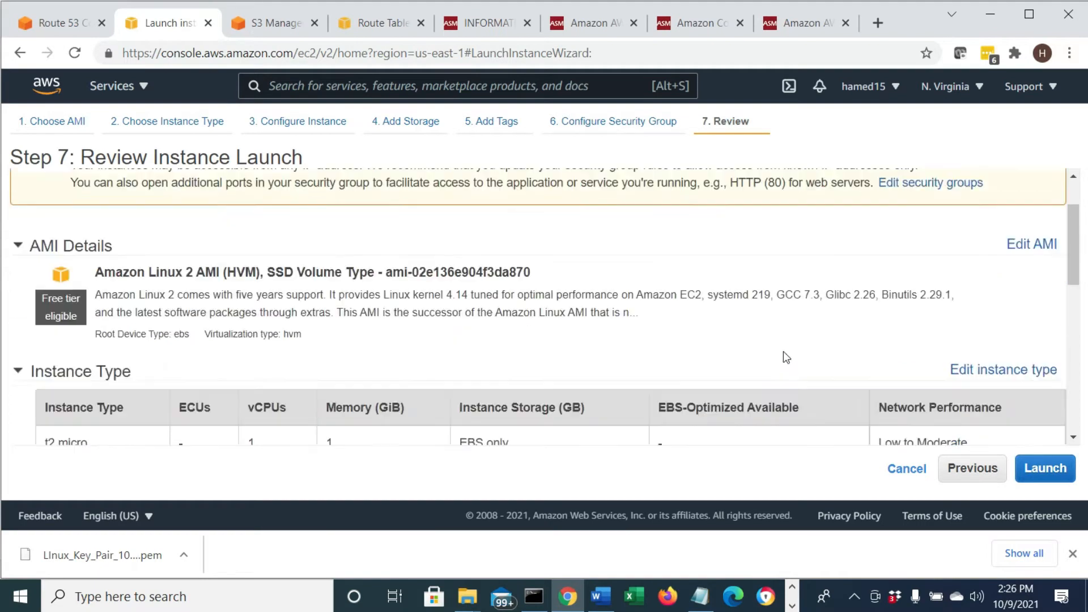
click(1031, 474)
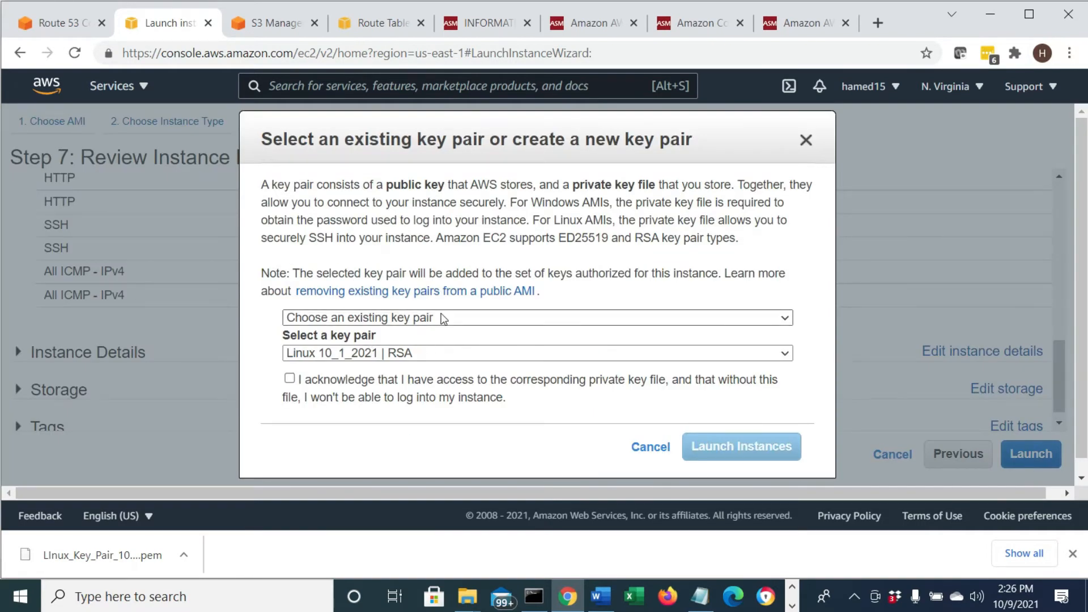
click(411, 353)
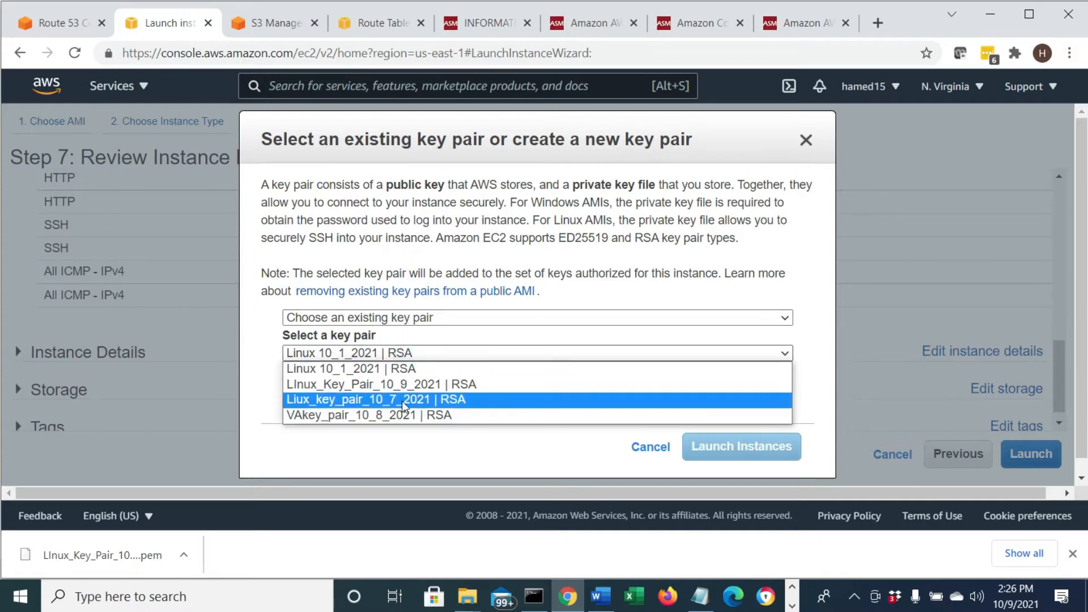
click(406, 383)
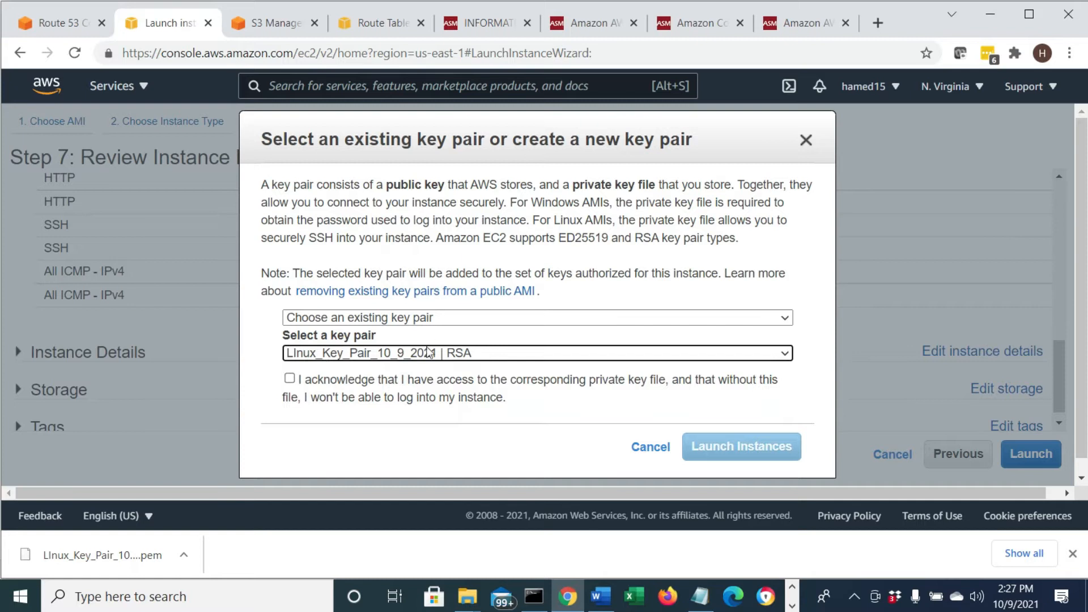
click(295, 379)
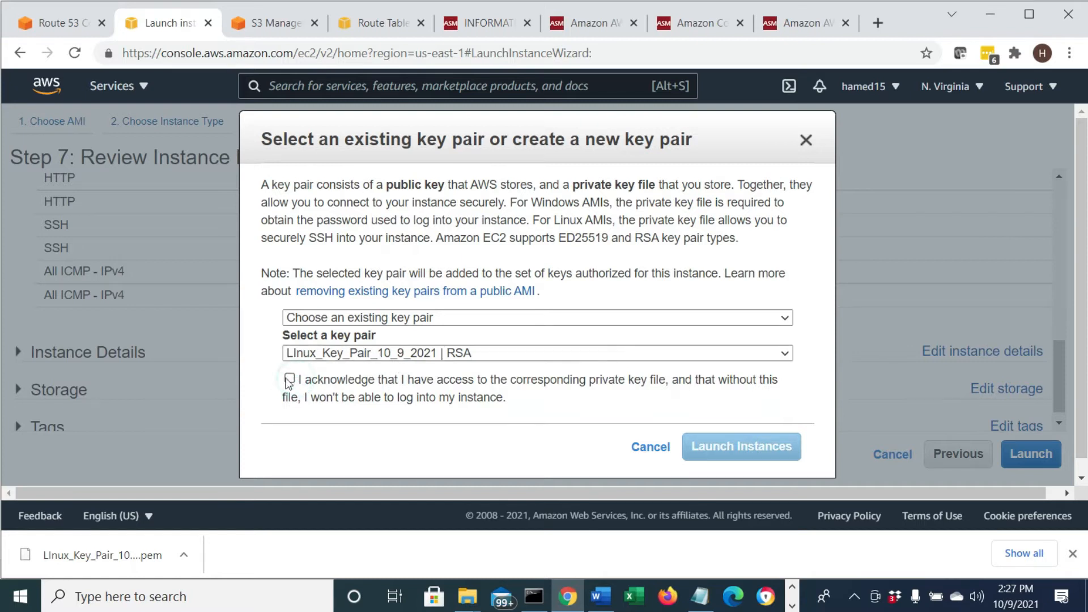
click(289, 379)
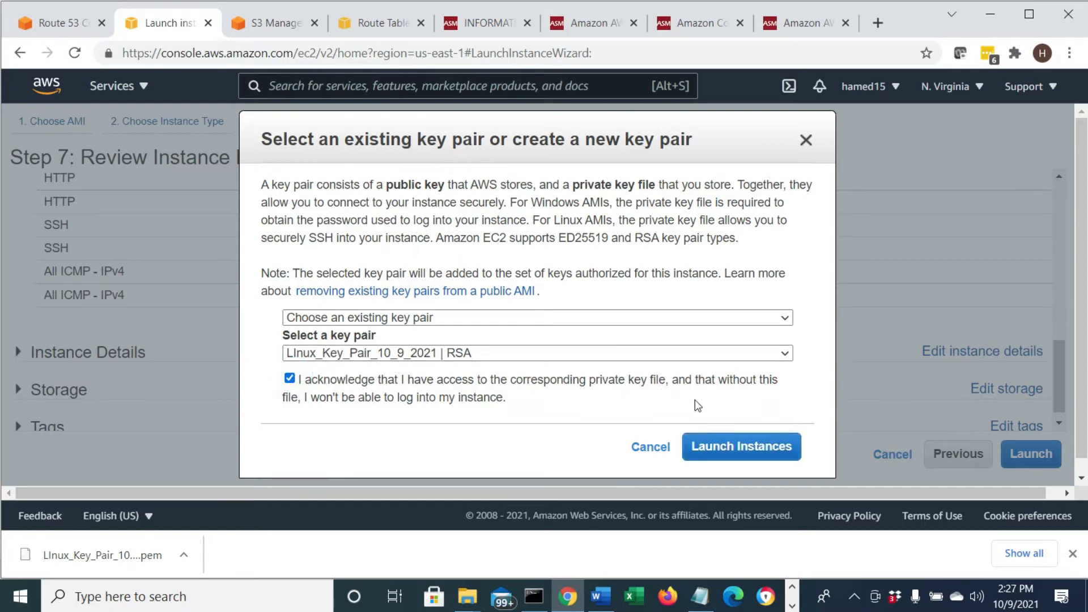
click(708, 449)
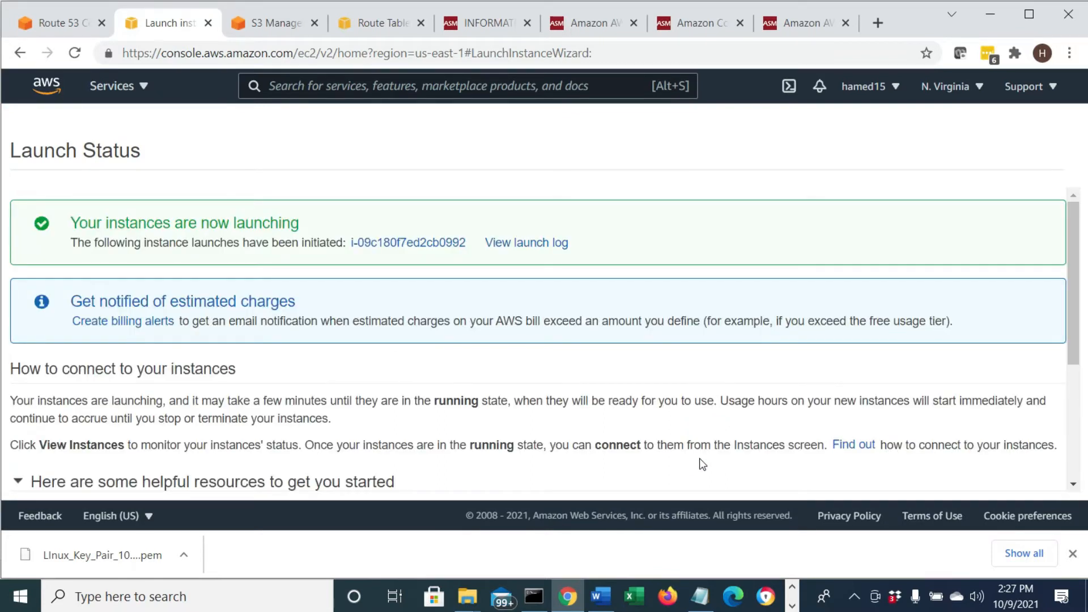
- Open the EC2 instances list, refresh it, and sort the instances by Name in ascending order
scroll(1026, 303, down, 1)
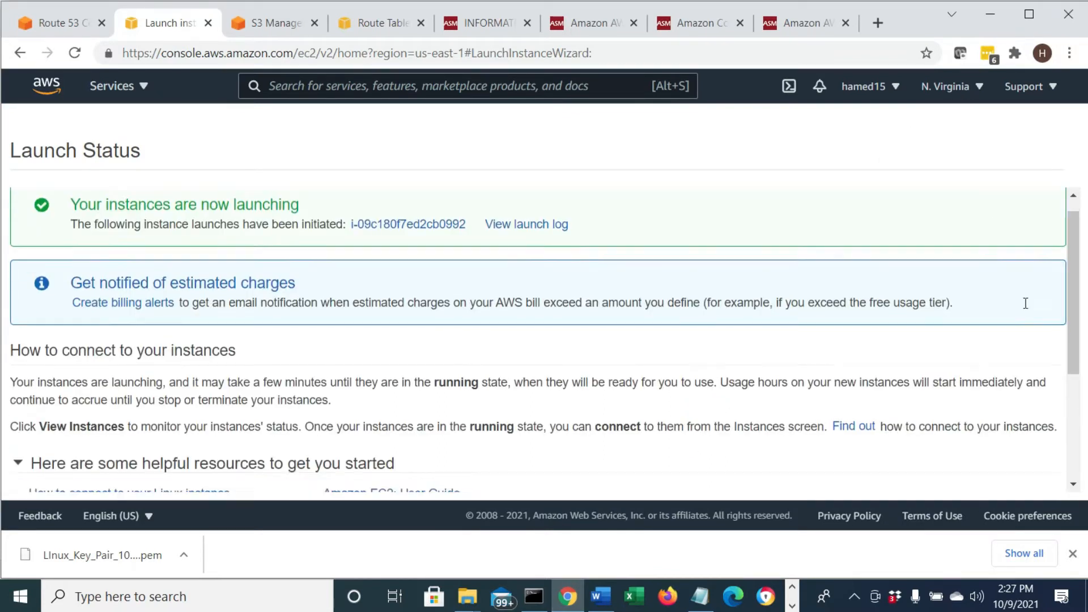
scroll(1025, 303, down, 3)
click(1017, 479)
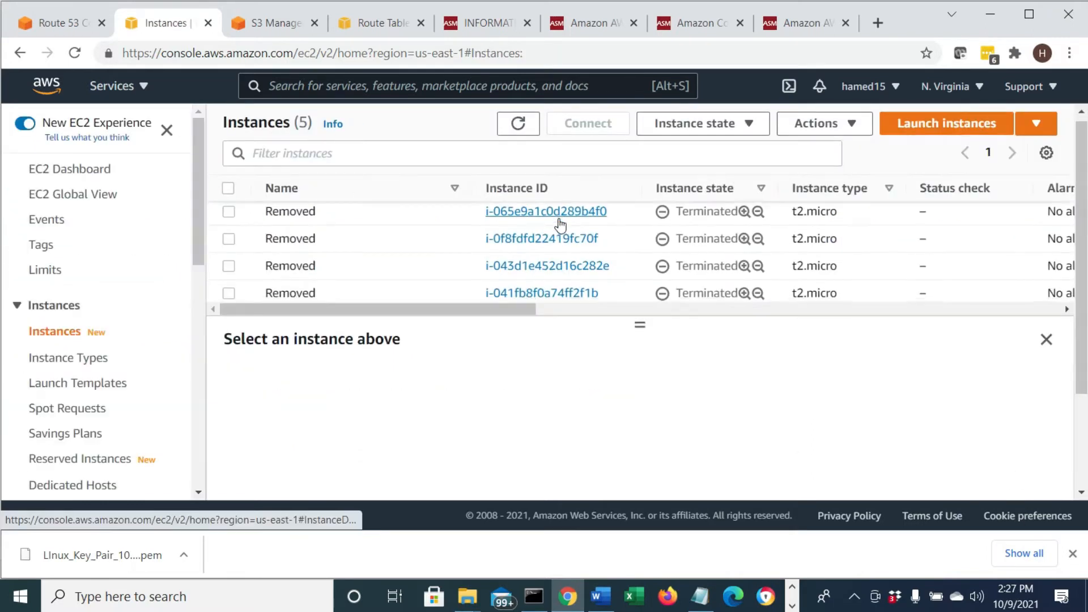
click(521, 124)
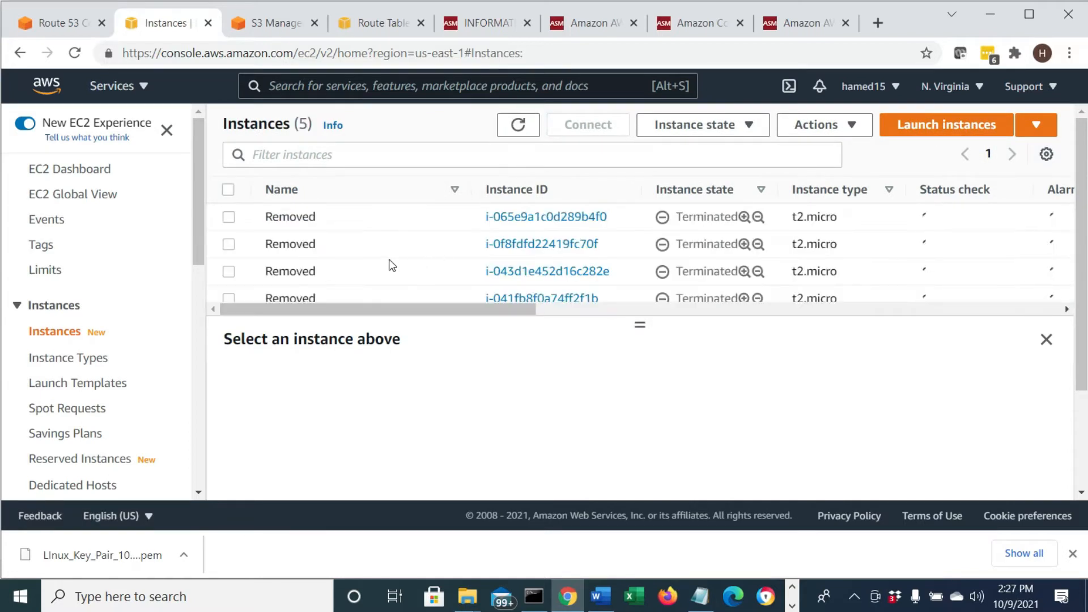
scroll(408, 245, down, 3)
scroll(431, 226, up, 3)
click(461, 195)
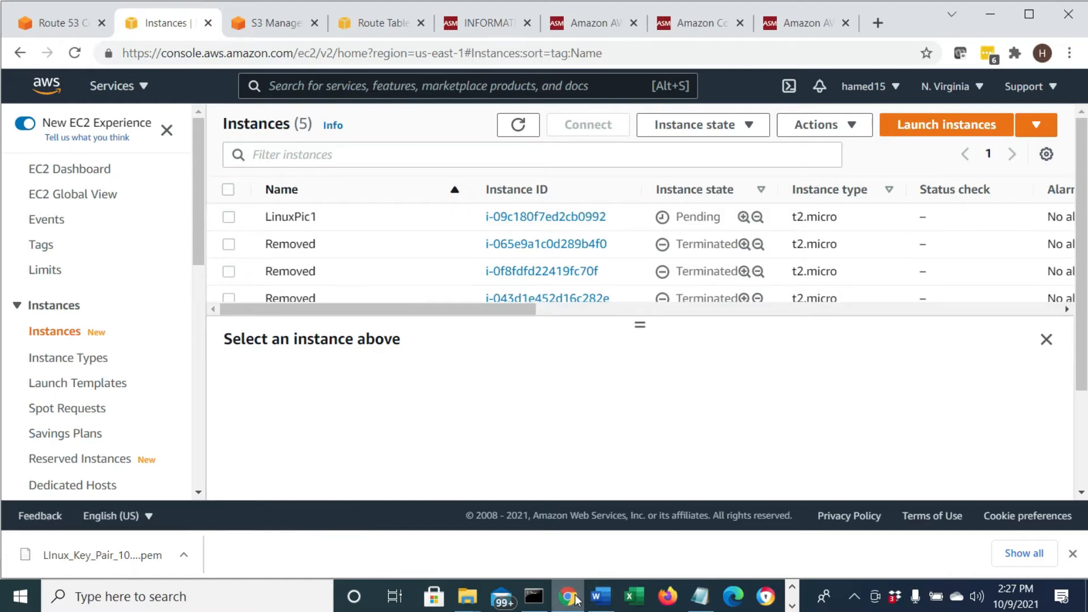
- Switch to the Word document Amazon AWS Application Load Balancer ALB.docx and check the diagram and the four required instance names and zones
click(700, 596)
click(567, 596)
click(599, 603)
scroll(549, 375, up, 15)
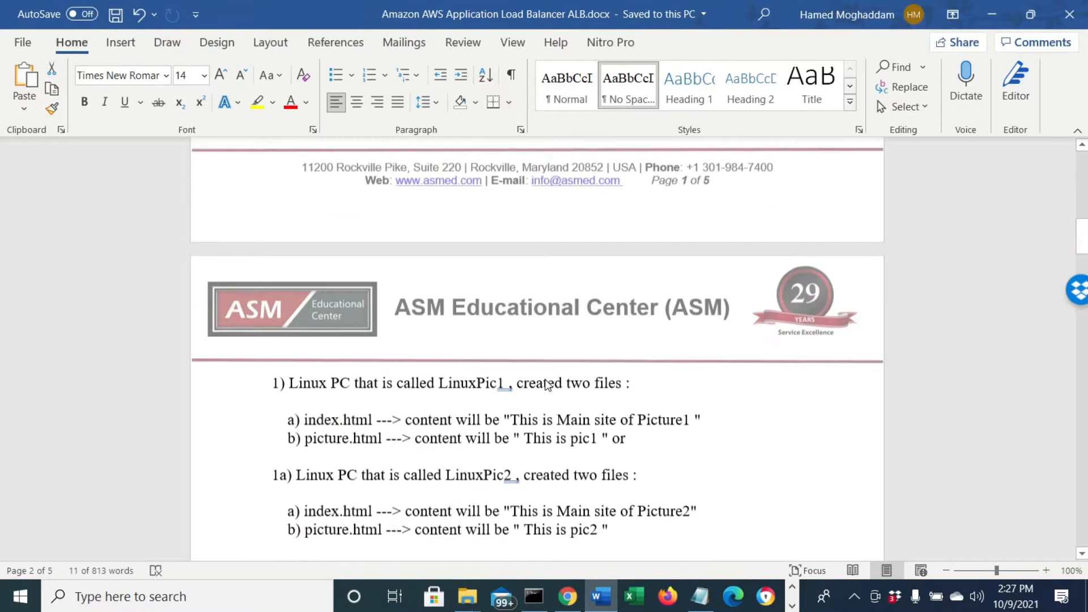
scroll(549, 375, up, 3)
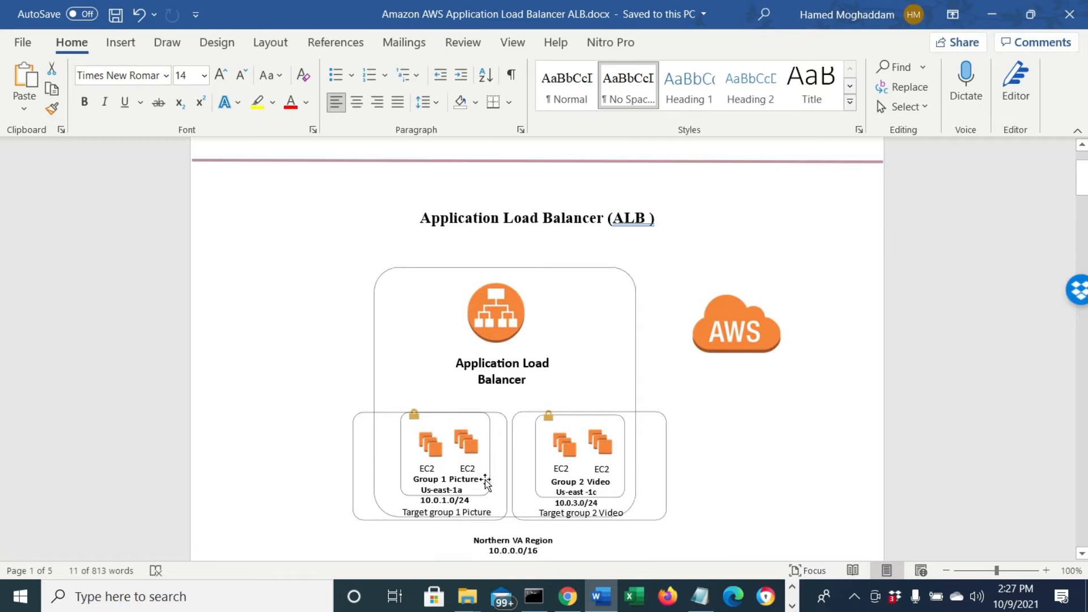
scroll(487, 460, down, 6)
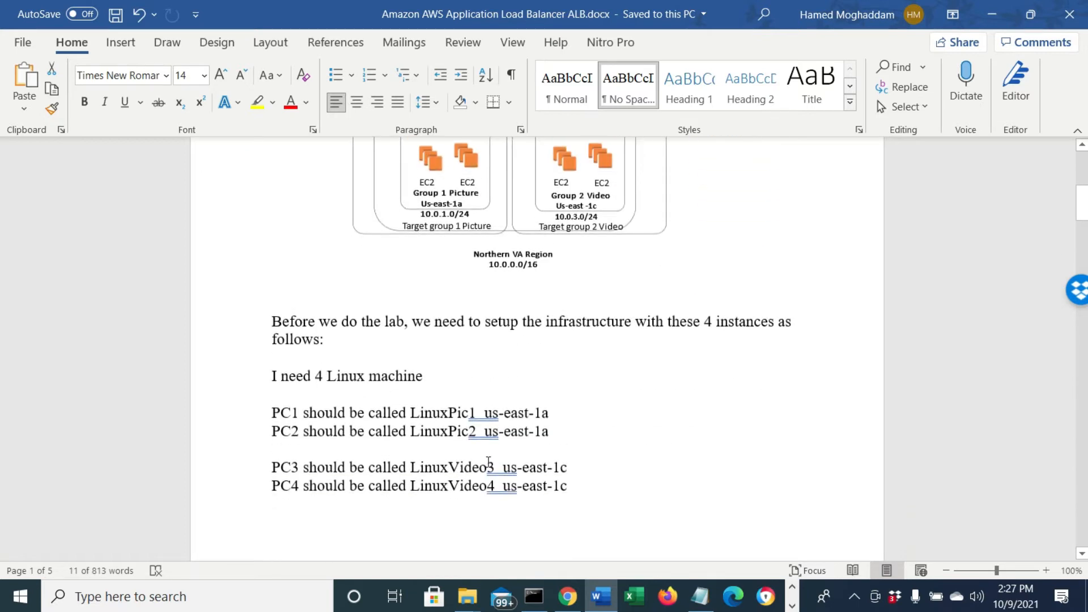
scroll(488, 462, down, 1)
drag(411, 390, 468, 390)
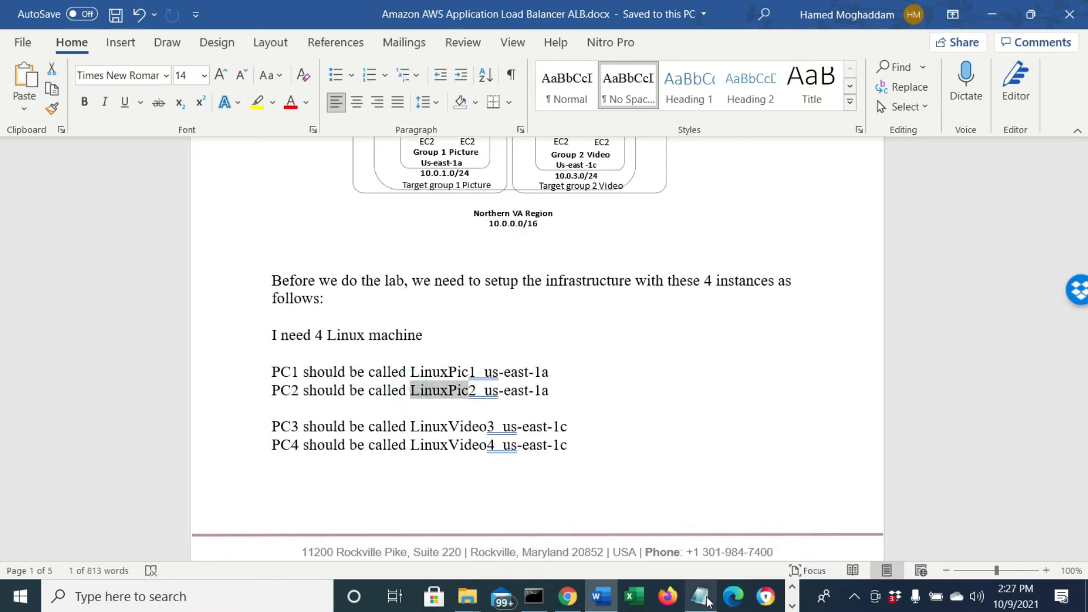
- Copy the complete Picture2 bash script from the Notepad file and return to the EC2 instances list in Chrome
click(701, 596)
scroll(464, 385, down, 5)
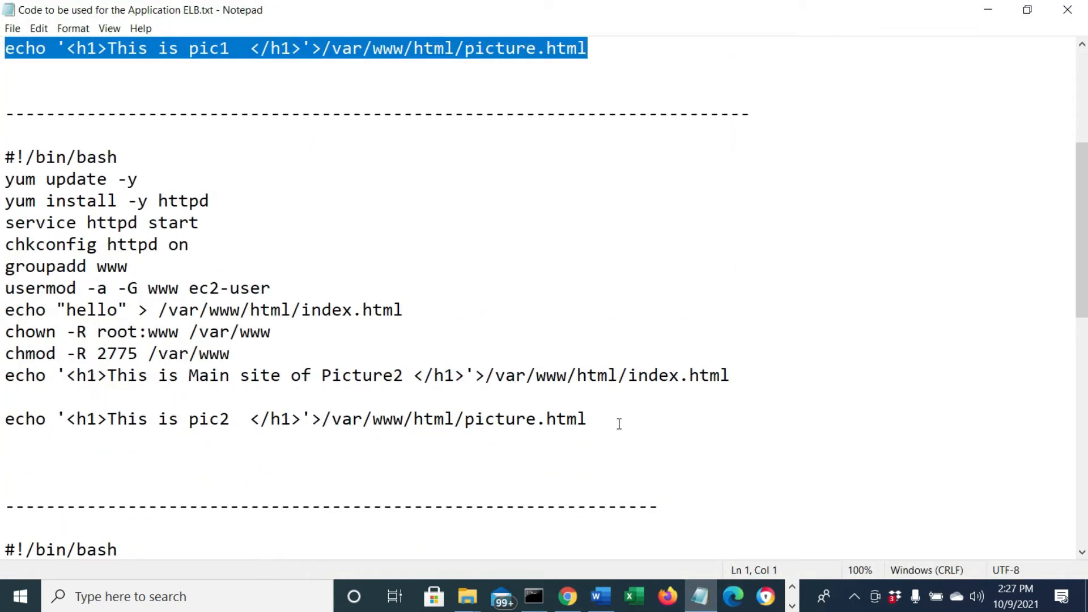
click(618, 424)
drag(618, 424, 5, 157)
right_click(56, 180)
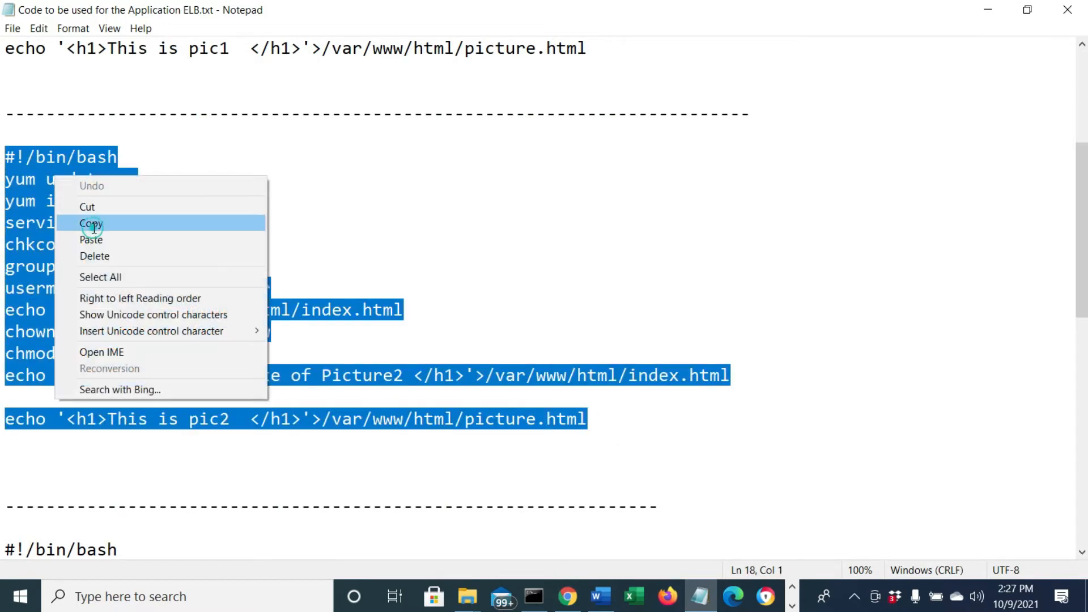
click(93, 223)
click(988, 9)
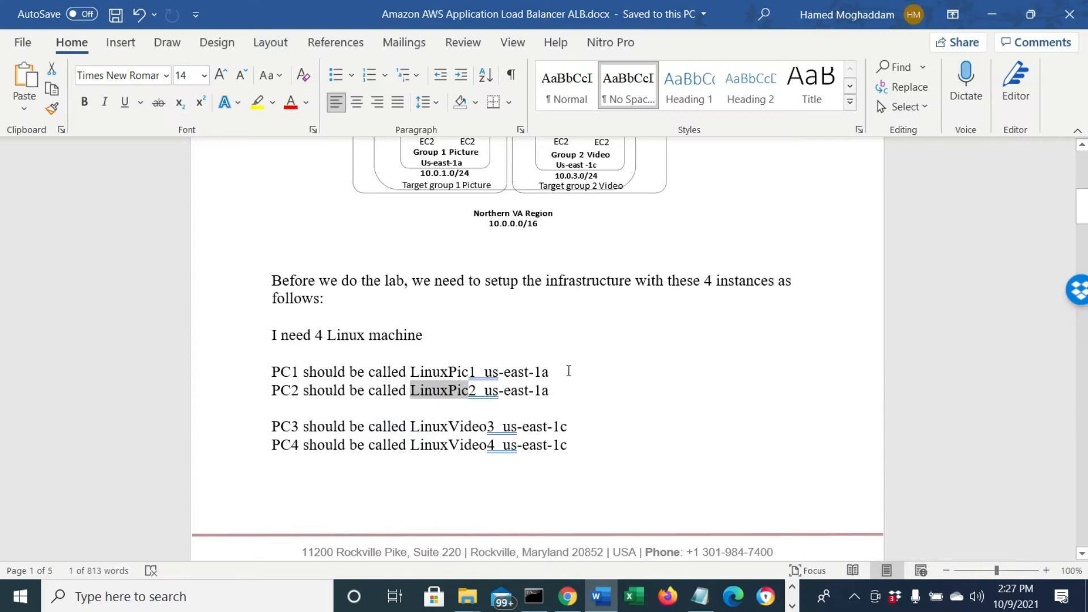
scroll(479, 170, up, 1)
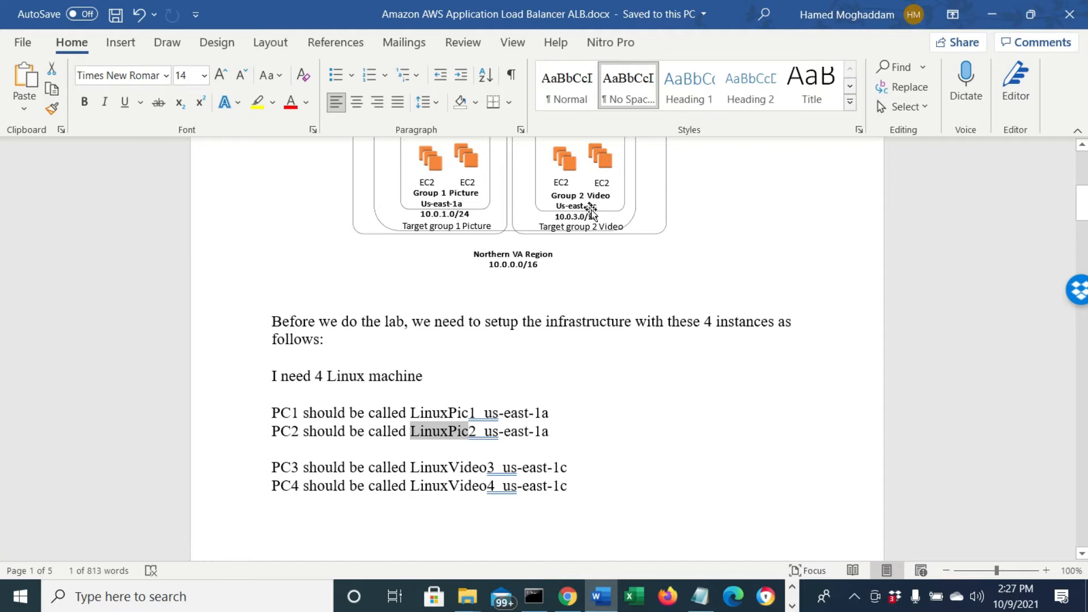
click(568, 596)
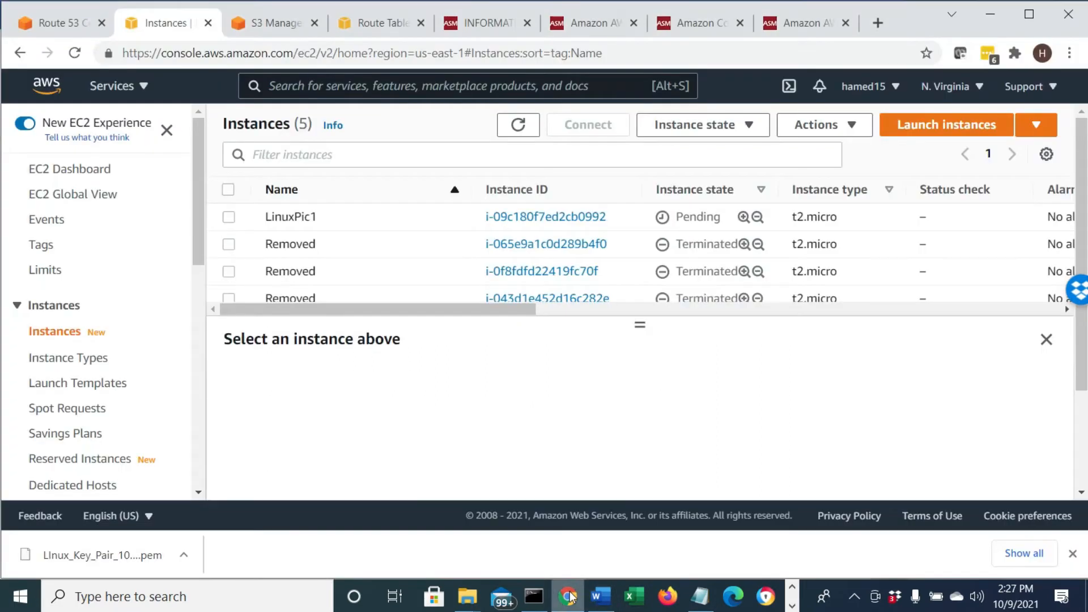
- Start launching a new instance from the Amazon Linux 2 AMI (HVM), 64-bit (x86), keeping the t2.micro type
click(924, 124)
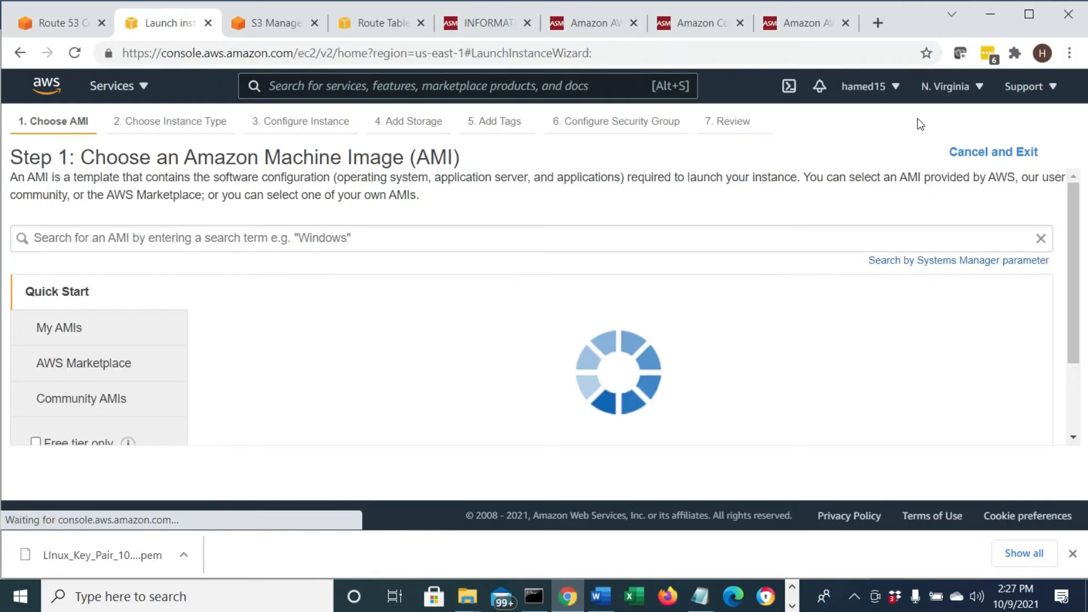
drag(302, 321, 541, 344)
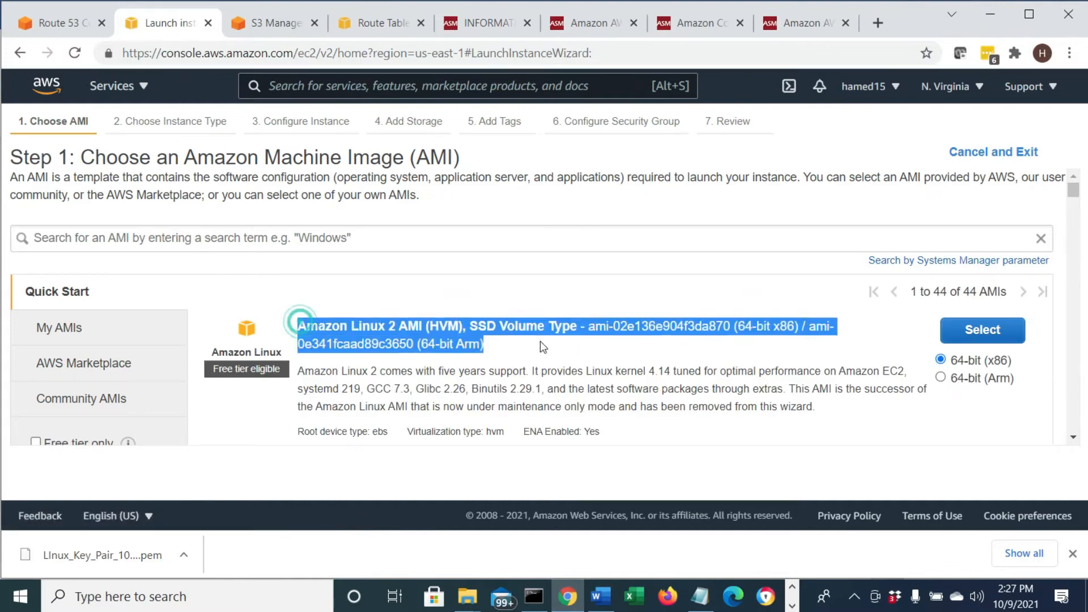
click(985, 333)
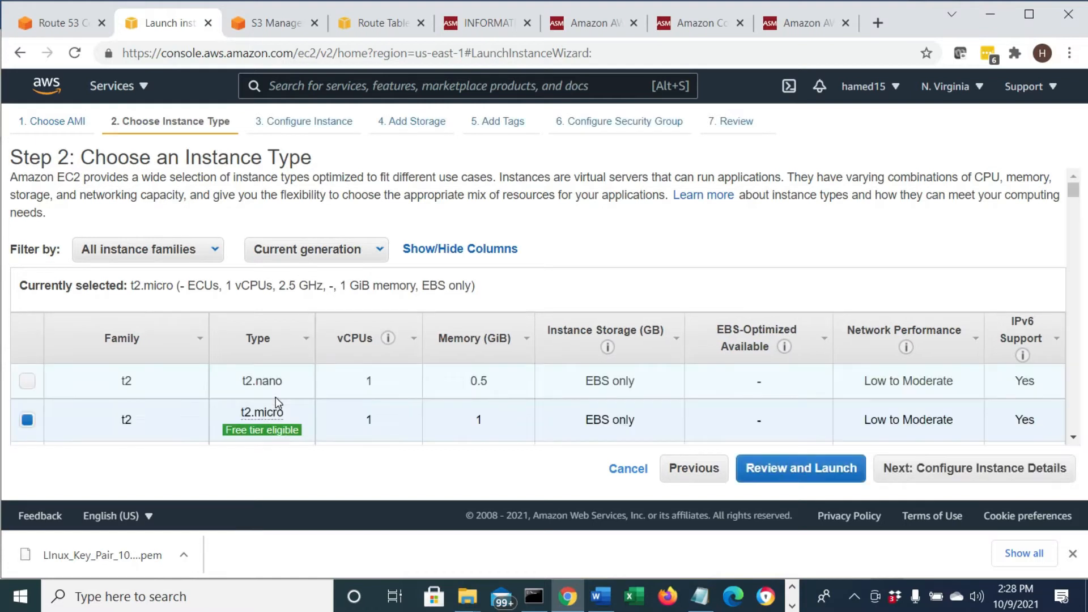
click(934, 483)
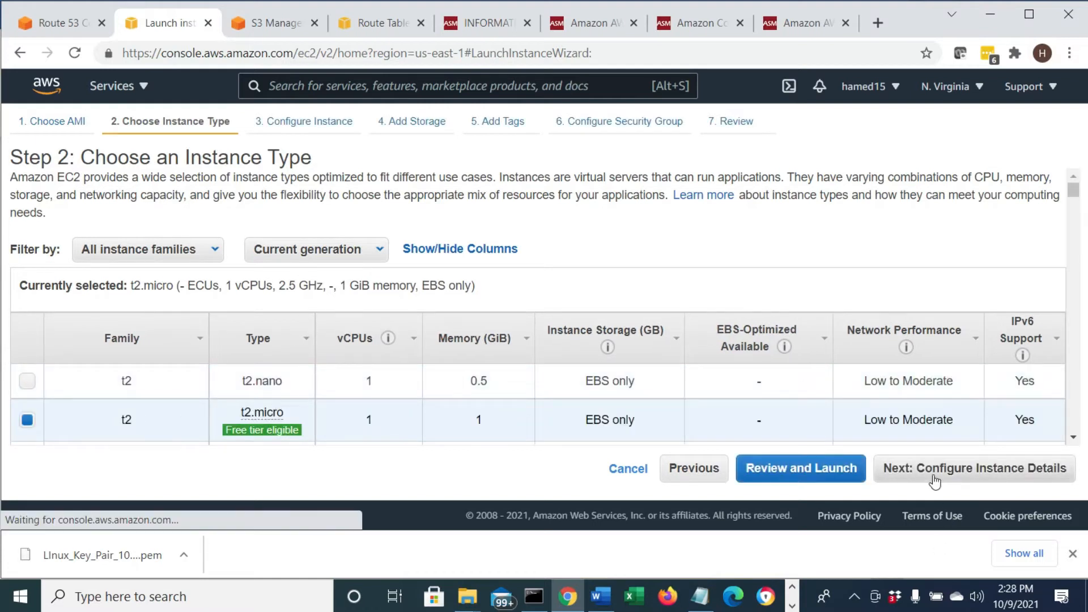
- Set the instance's network to VA-VPC 10.0.0.0/16 and its subnet to Public Subnet 10.0.1.0/24 in us-east-1a
click(513, 313)
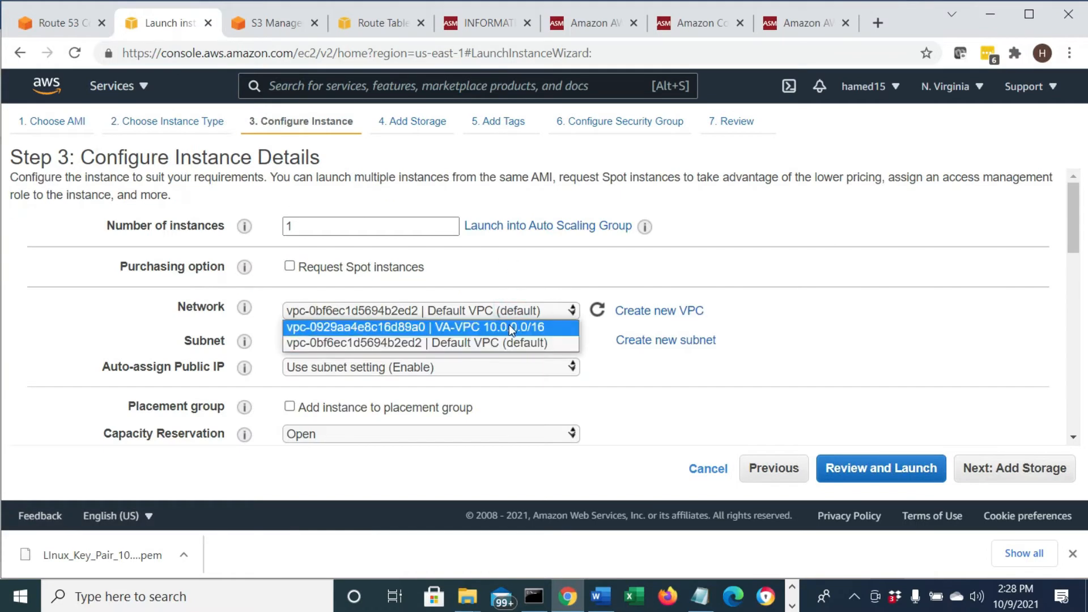
click(511, 327)
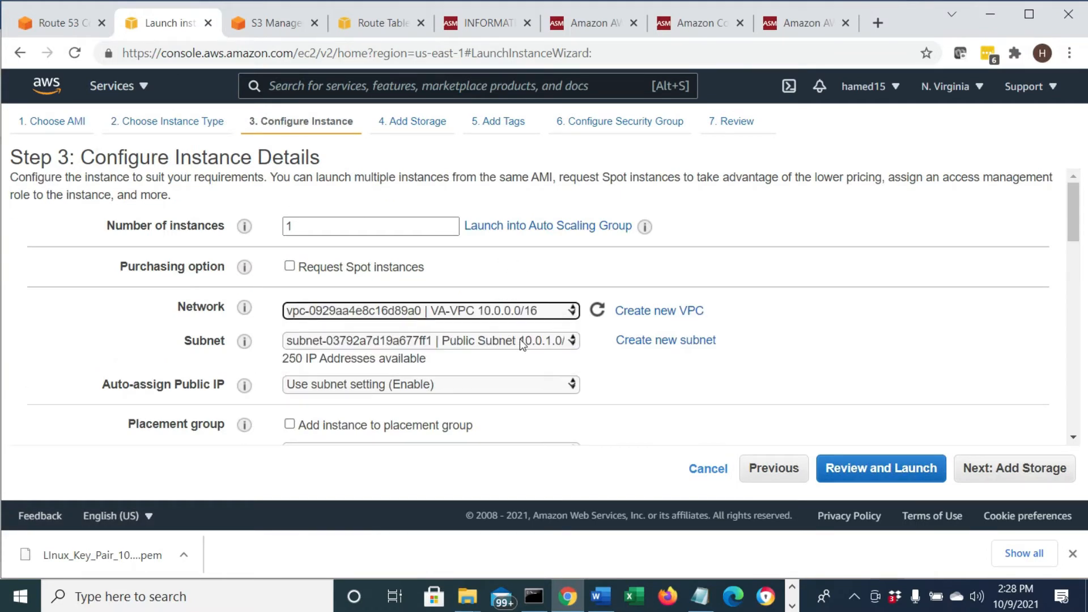
click(519, 339)
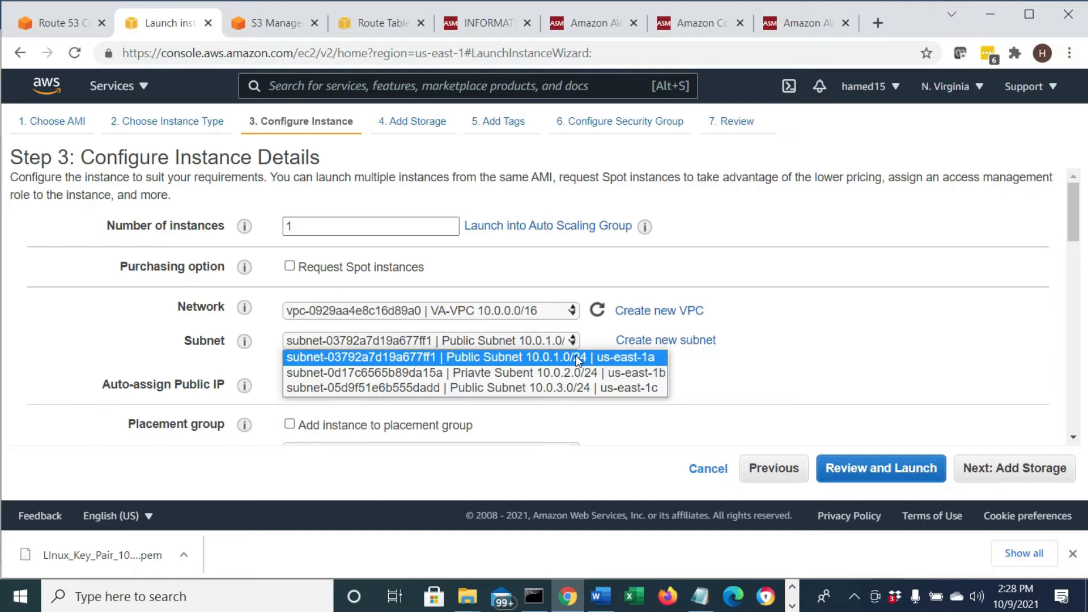
click(577, 357)
- Paste the copied Picture2 bash script into the instance's user data as text and check its index.html and picture.html lines
scroll(522, 383, down, 5)
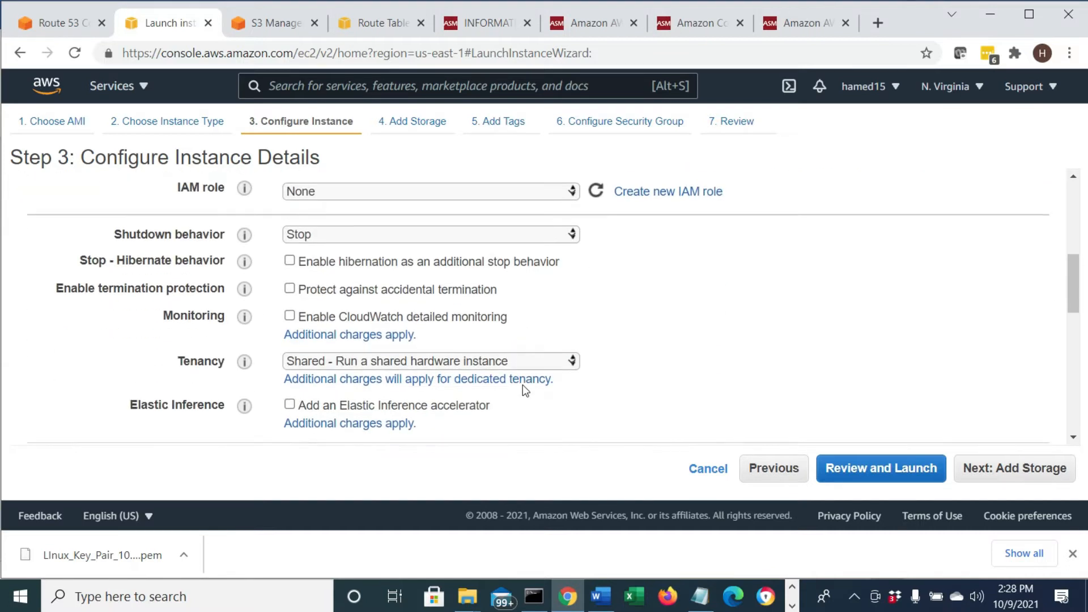
scroll(522, 388, down, 10)
click(399, 369)
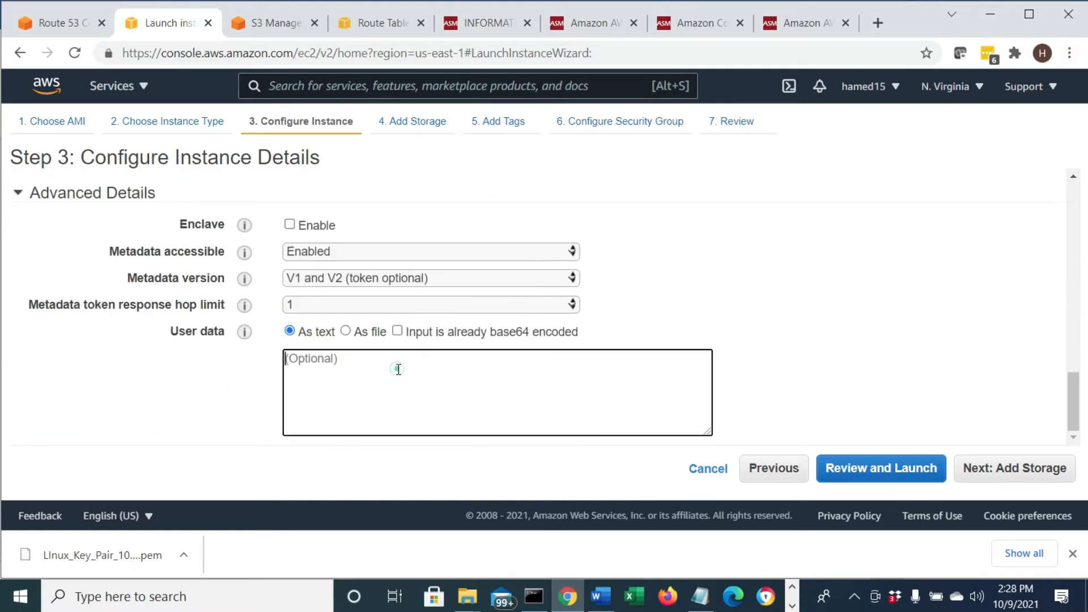
key(ctrl+v)
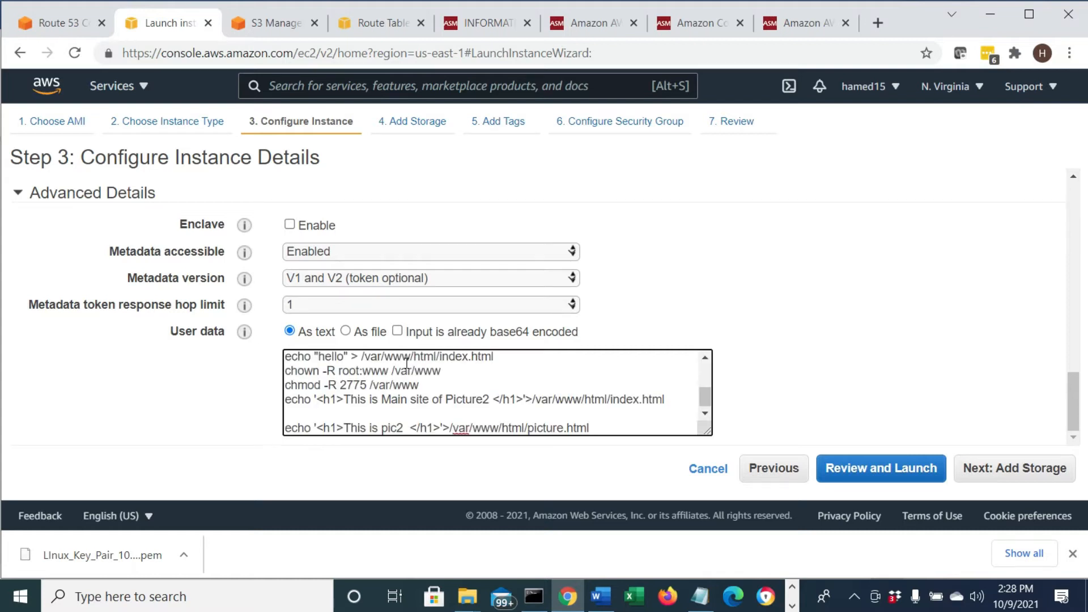
scroll(706, 403, up, 5)
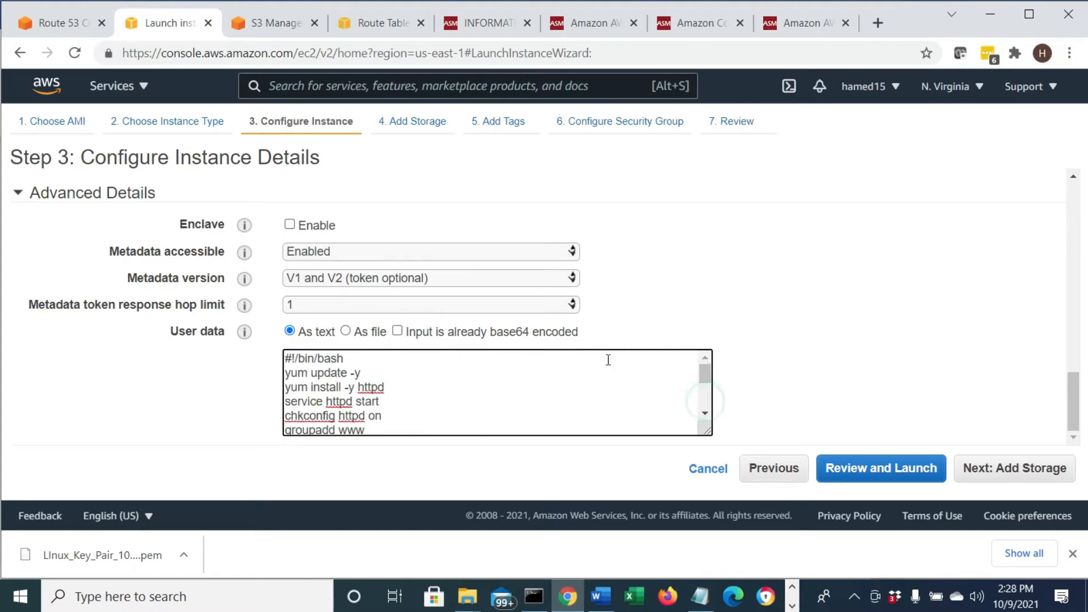
drag(323, 385, 494, 414)
scroll(380, 408, down, 3)
drag(670, 416, 614, 418)
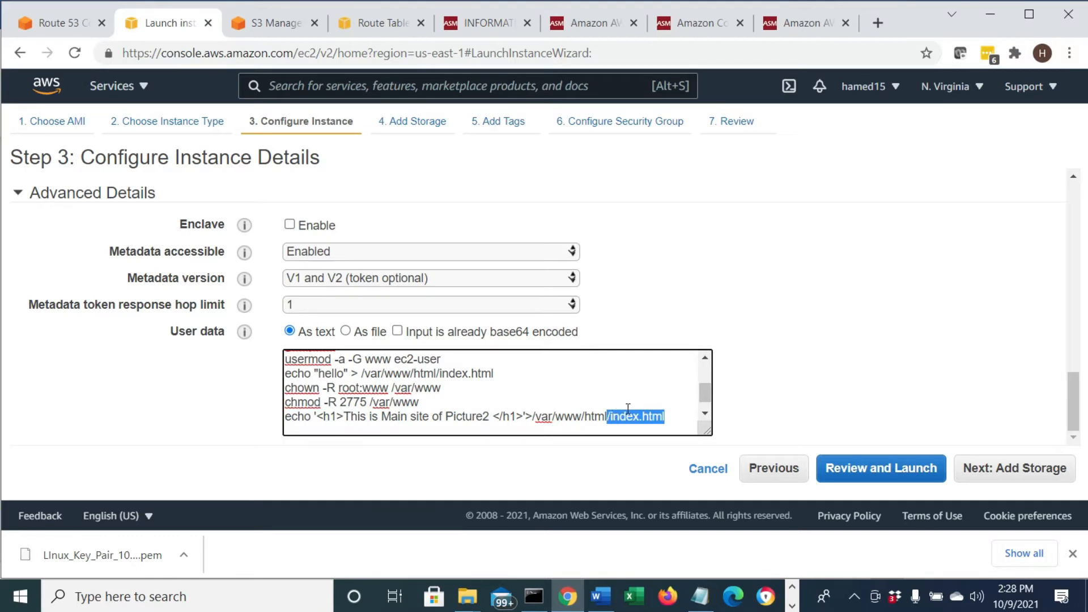
scroll(628, 409, down, 1)
drag(605, 425, 523, 425)
- Keep the default storage and add a Name tag with the value LinuxPic2
click(1003, 472)
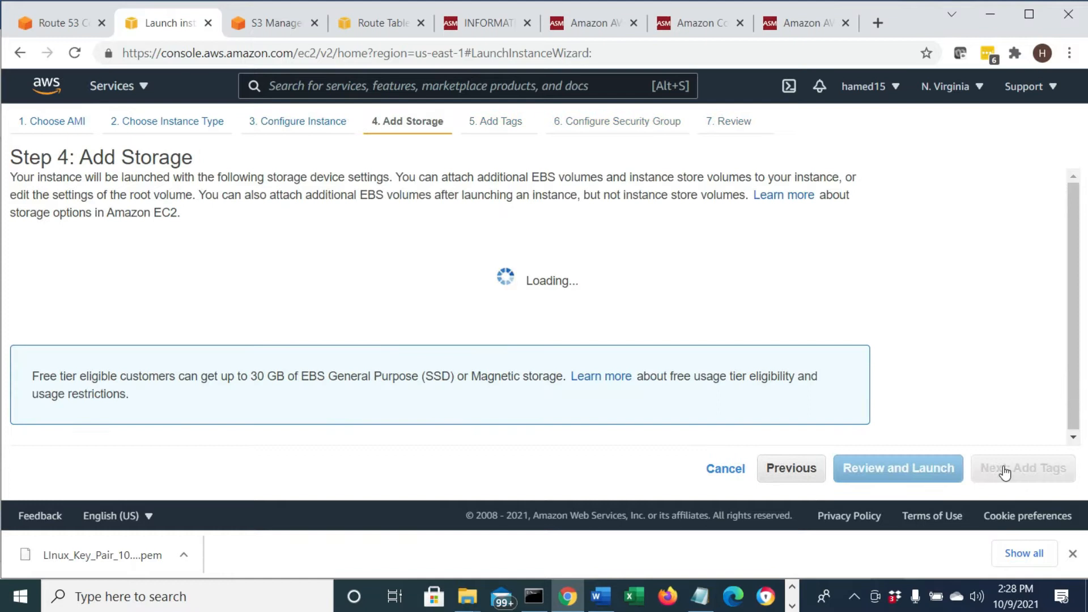
click(1051, 471)
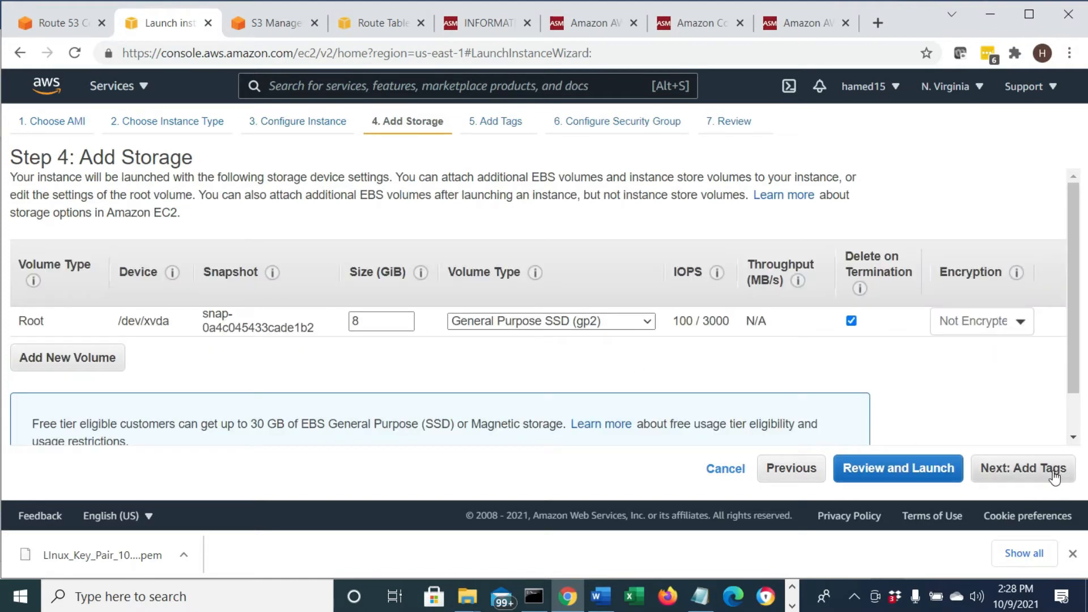
click(634, 340)
click(462, 318)
text(Lin)
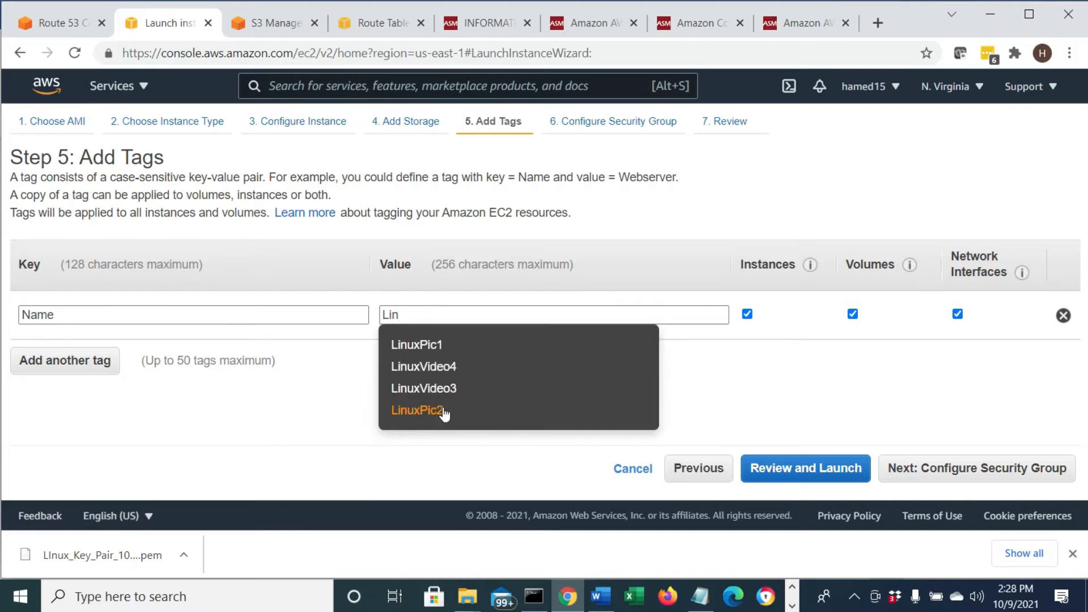
click(442, 411)
click(954, 469)
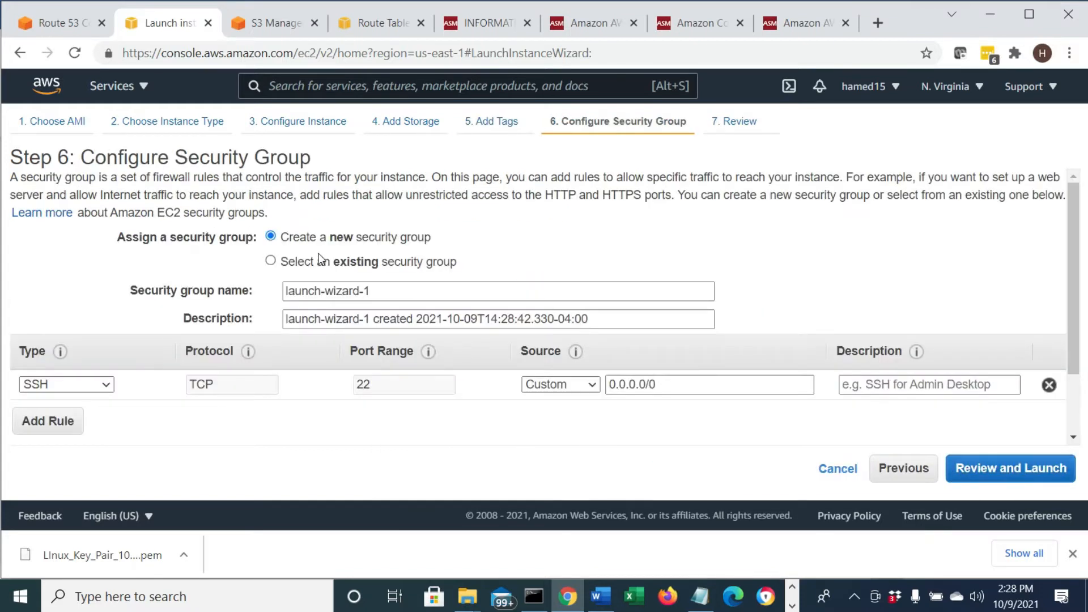
- Assign the existing security group SSH;ICMP;HTTP to the instance and proceed to the launch review
click(270, 261)
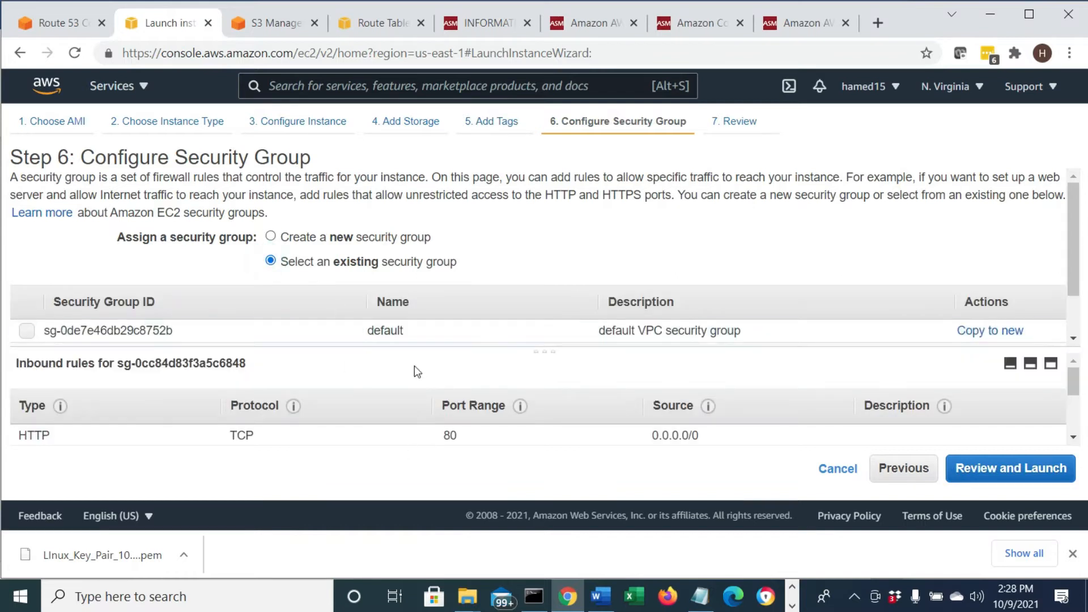
drag(551, 349, 549, 406)
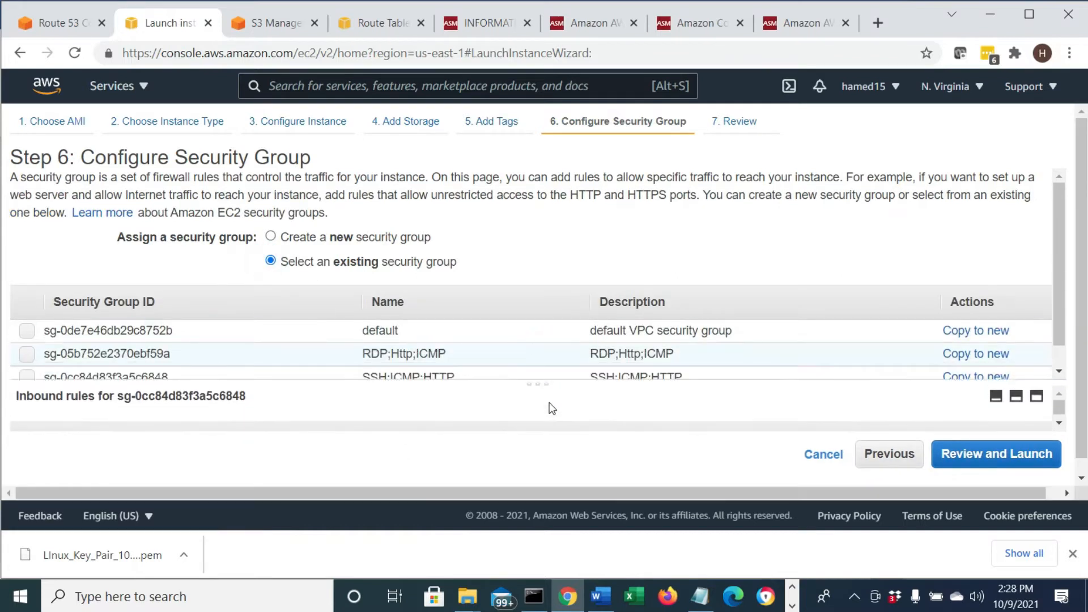
click(27, 378)
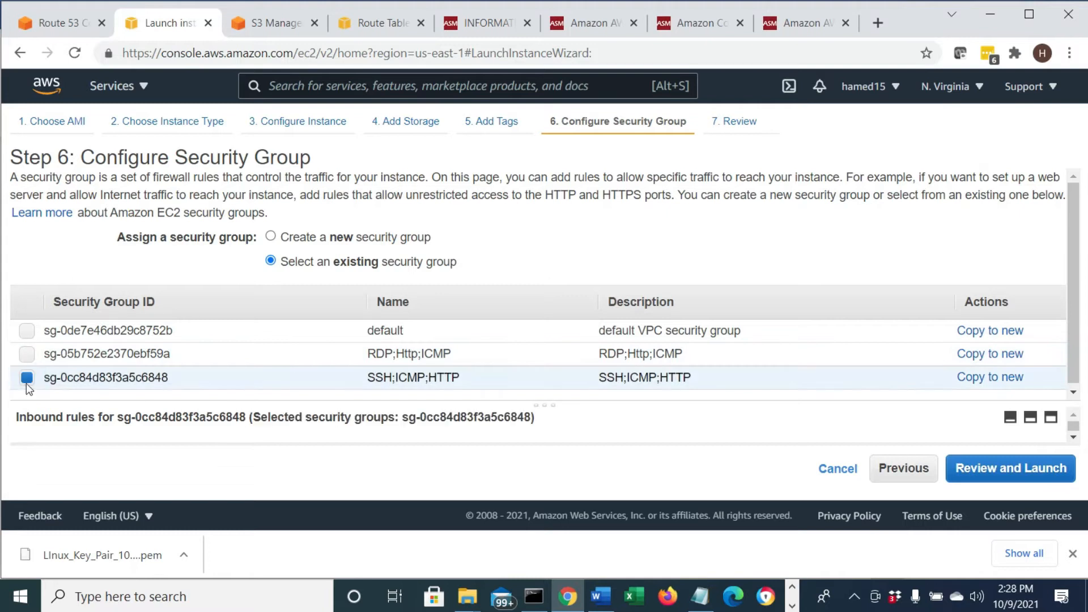
triple_click(458, 376)
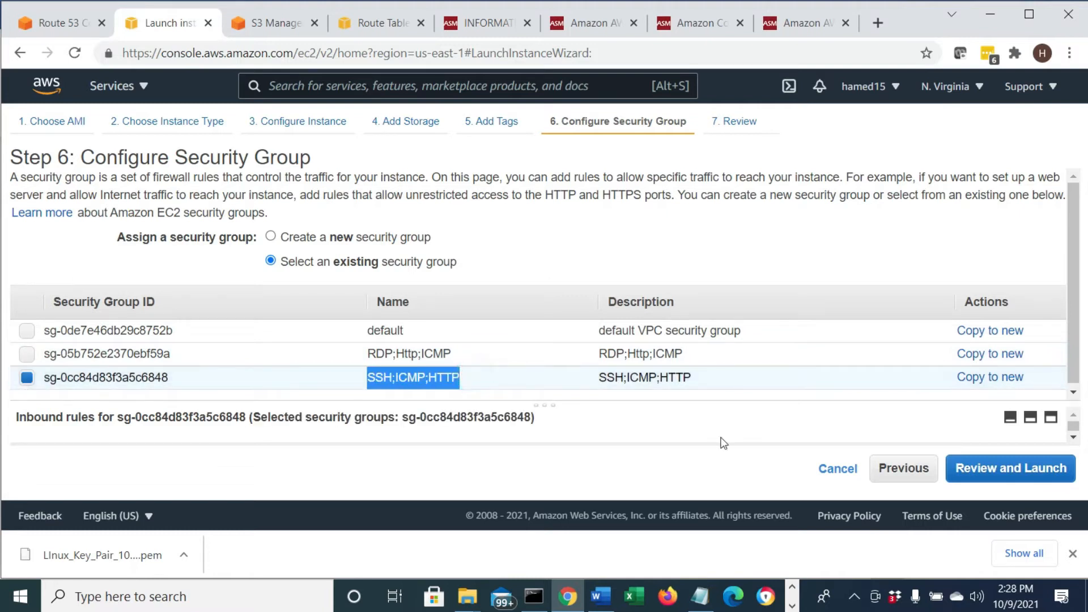
click(1030, 469)
- Launch the instance with the existing key pair LInux_Key_Pair_10_9_2021, acknowledging access to its private key file, and open the instances list
click(1031, 469)
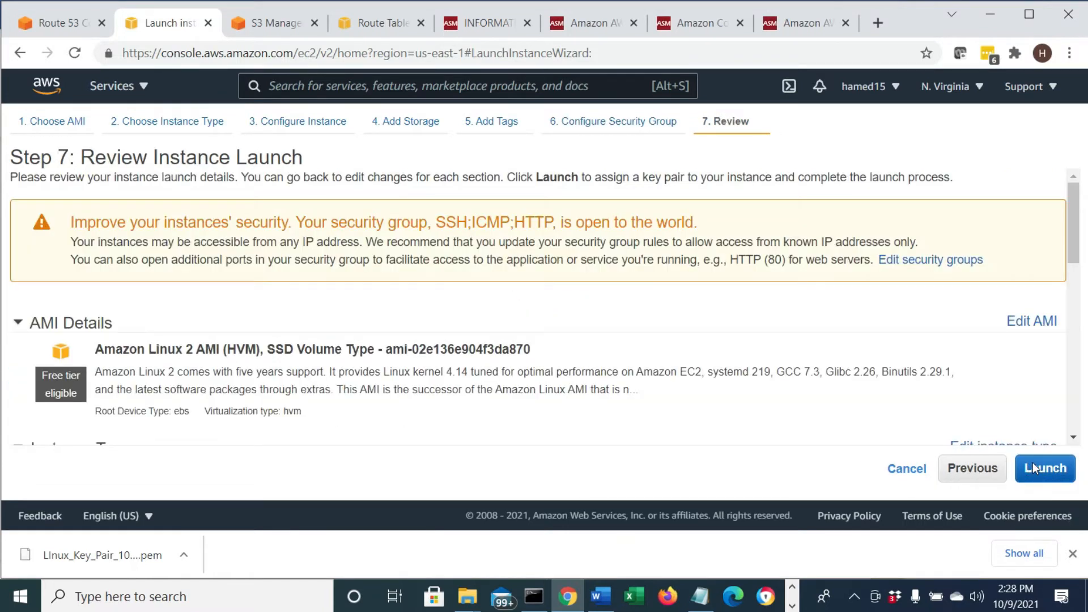
click(512, 353)
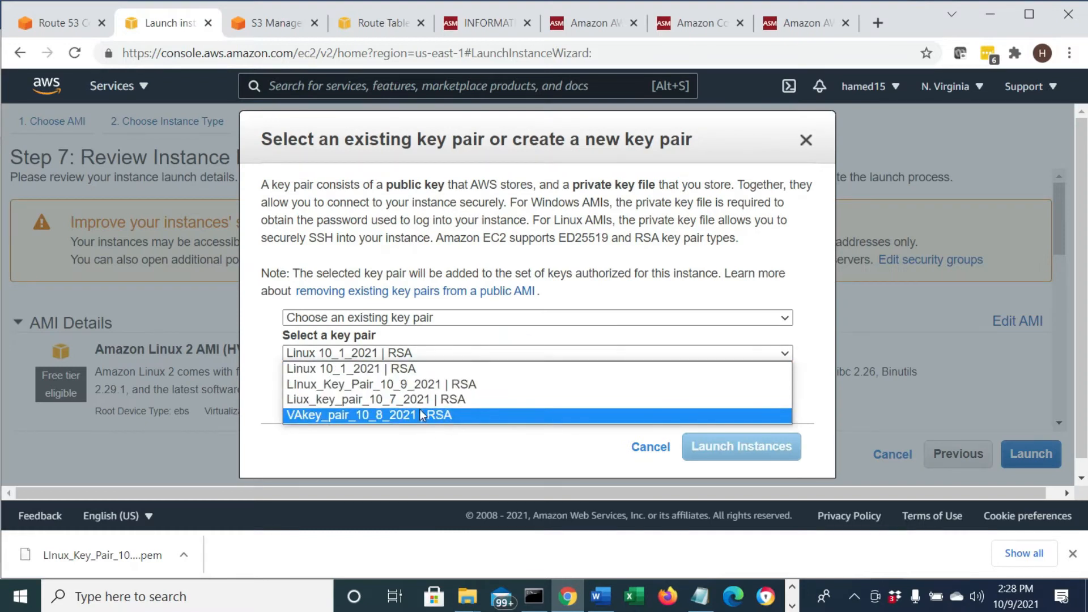
click(414, 384)
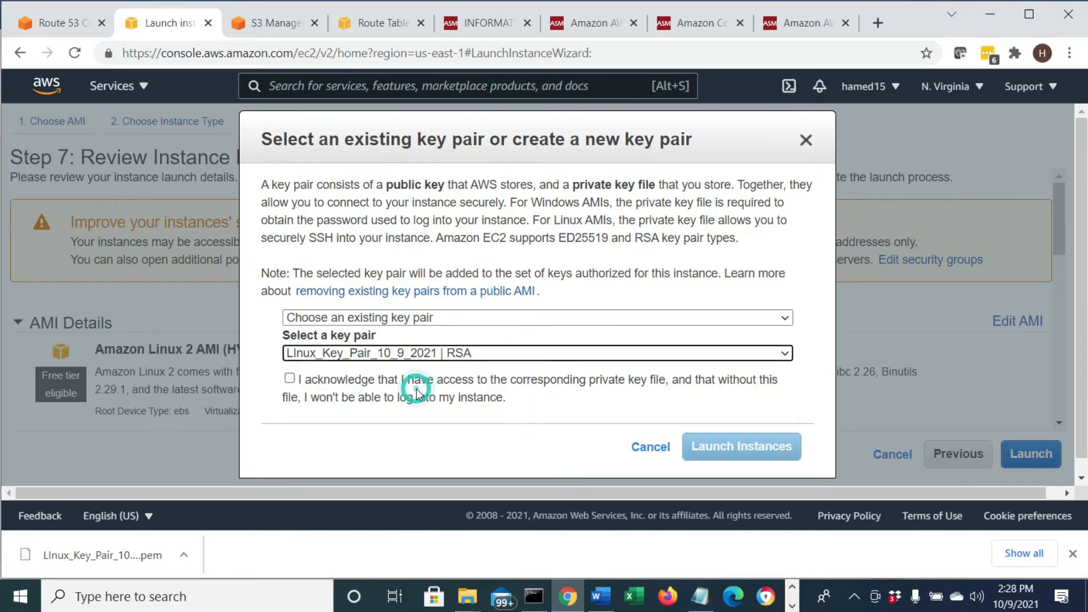
click(289, 380)
click(759, 447)
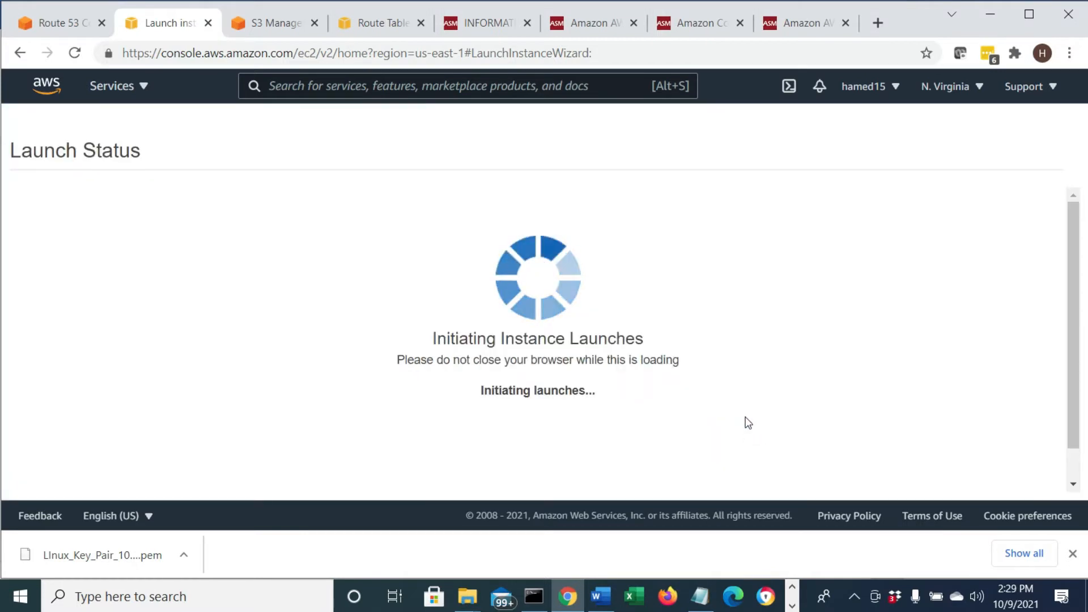
scroll(814, 346, down, 4)
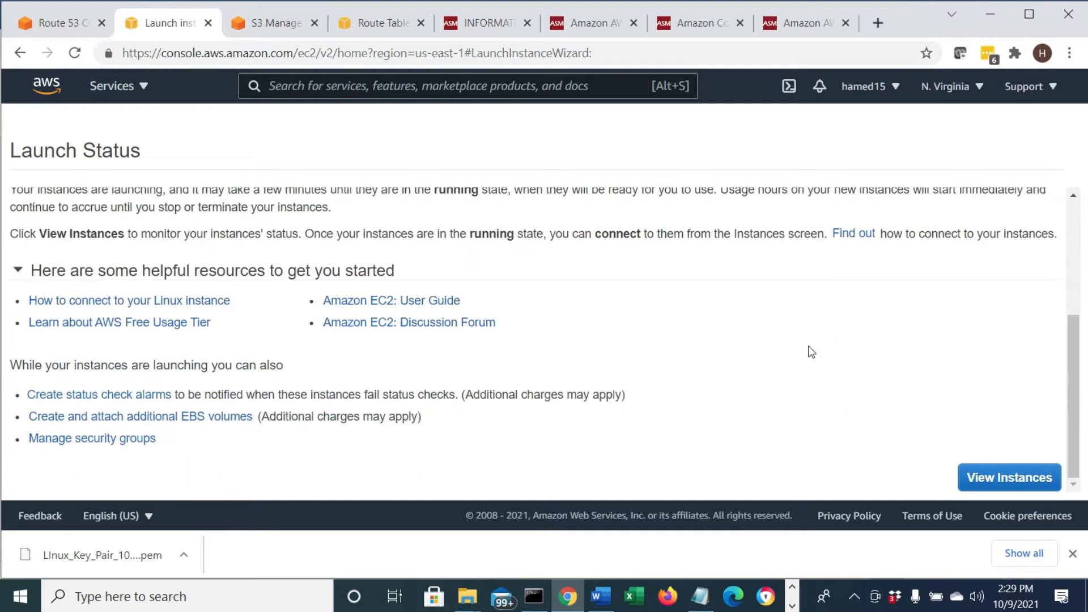
click(998, 477)
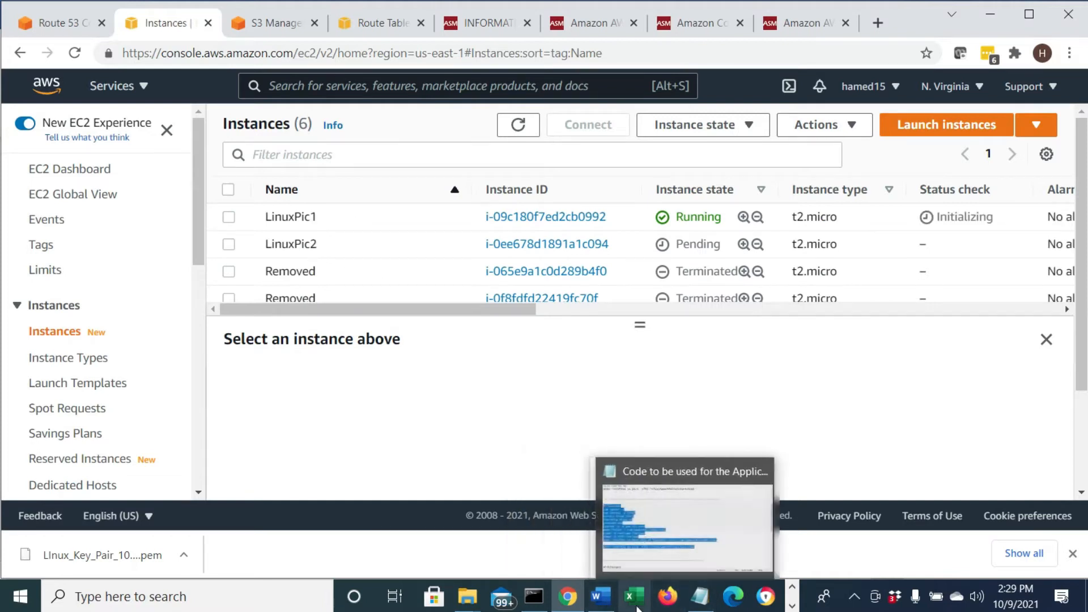
- Switch to the Word document Amazon AWS Application Load Balancer ALB.docx and highlight us-east-1c in yellow for PC3 and PC4
click(601, 596)
scroll(582, 433, down, 1)
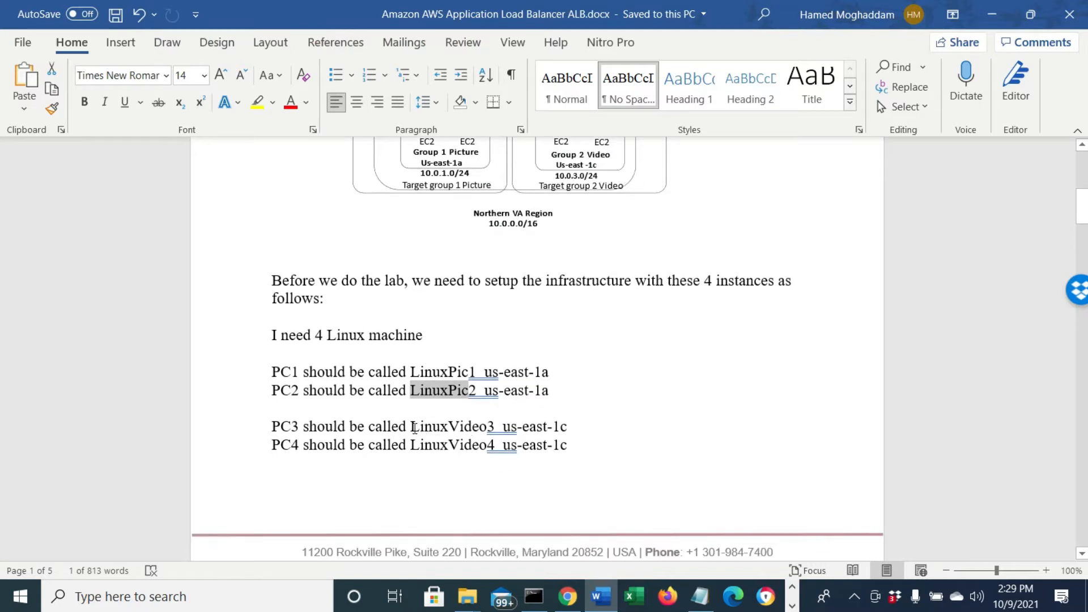
drag(410, 424, 508, 433)
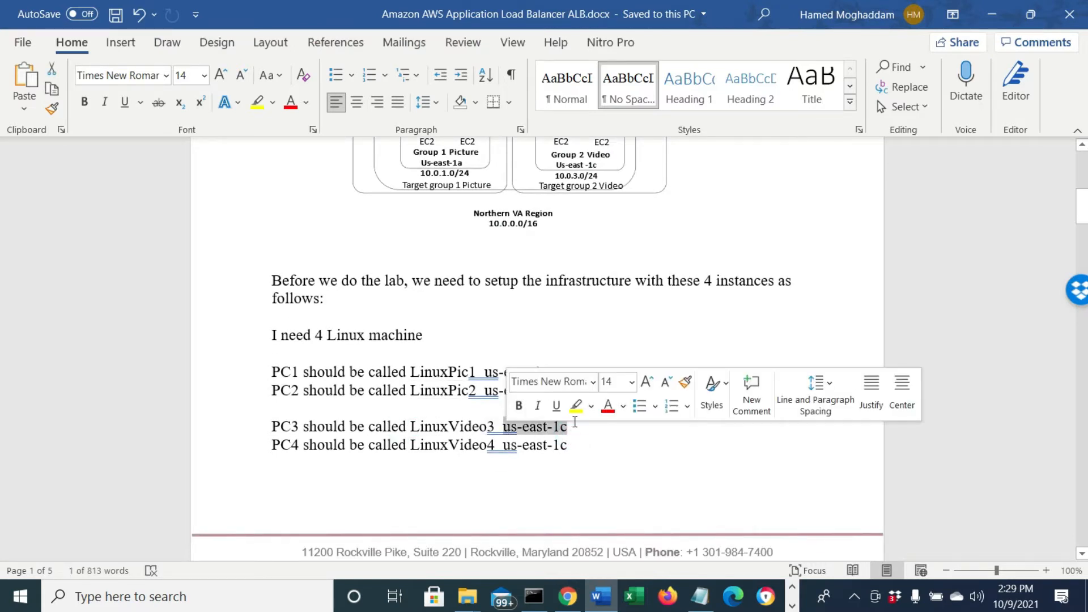
click(578, 408)
drag(582, 451, 502, 445)
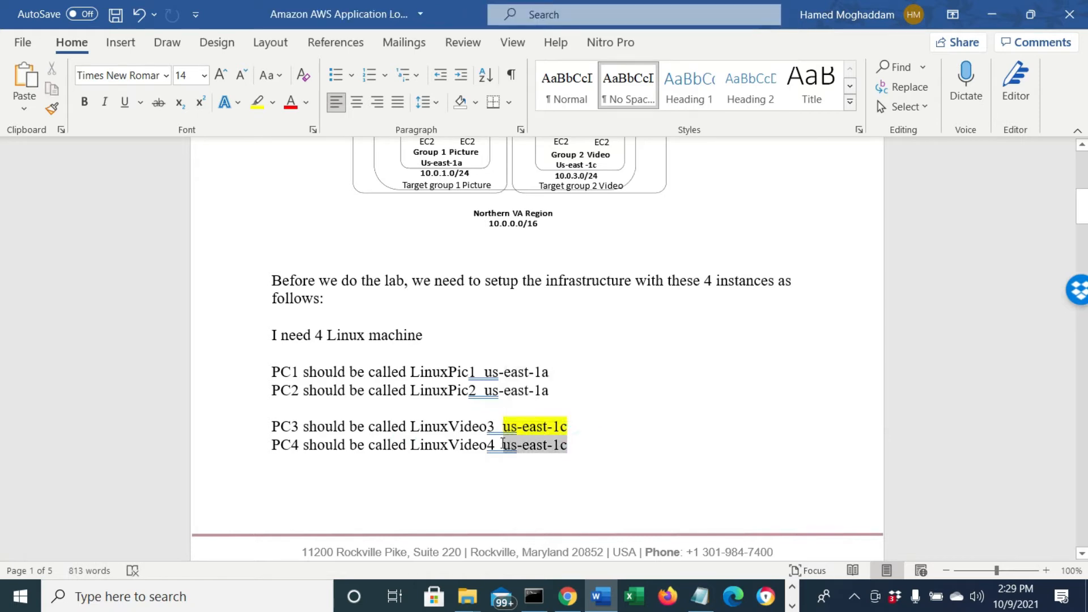
click(570, 414)
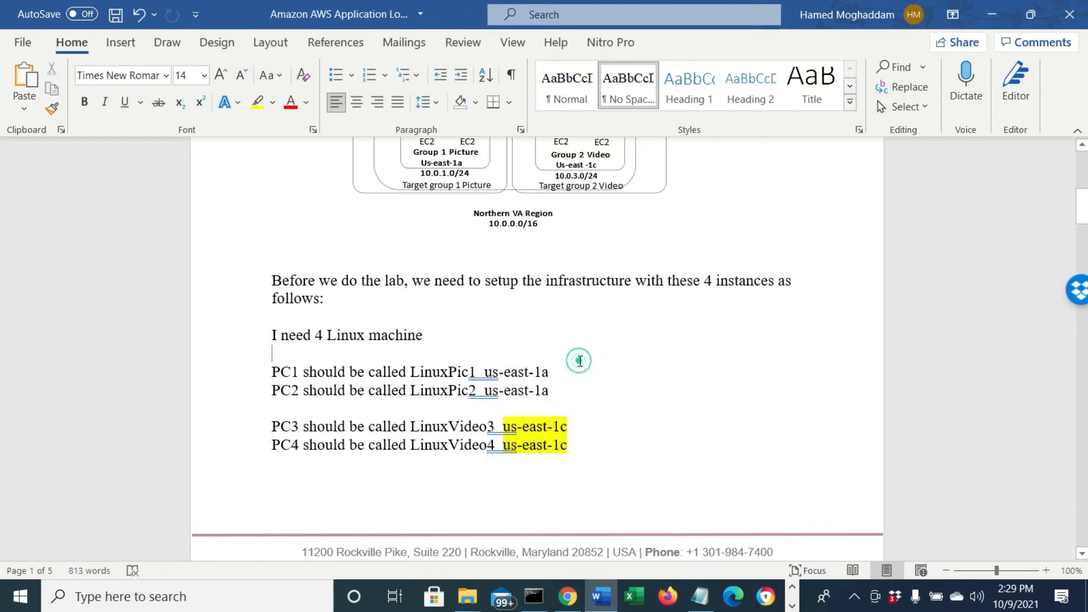
- Highlight us-east-1a in yellow for PC1 and PC2, and return to the EC2 instances list in Chrome
drag(548, 373, 410, 373)
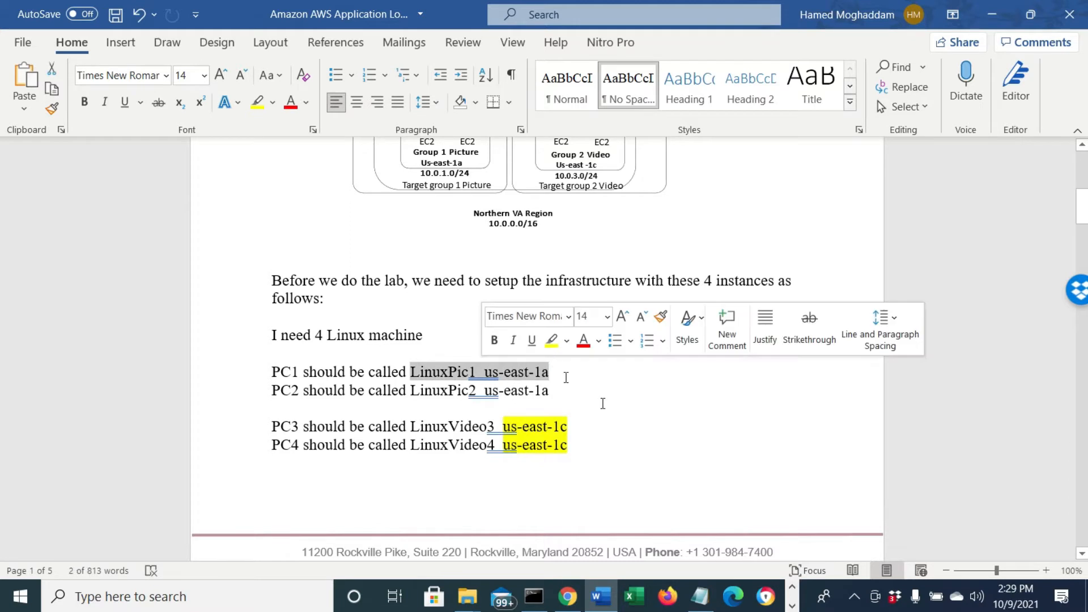
click(603, 393)
drag(549, 373, 493, 372)
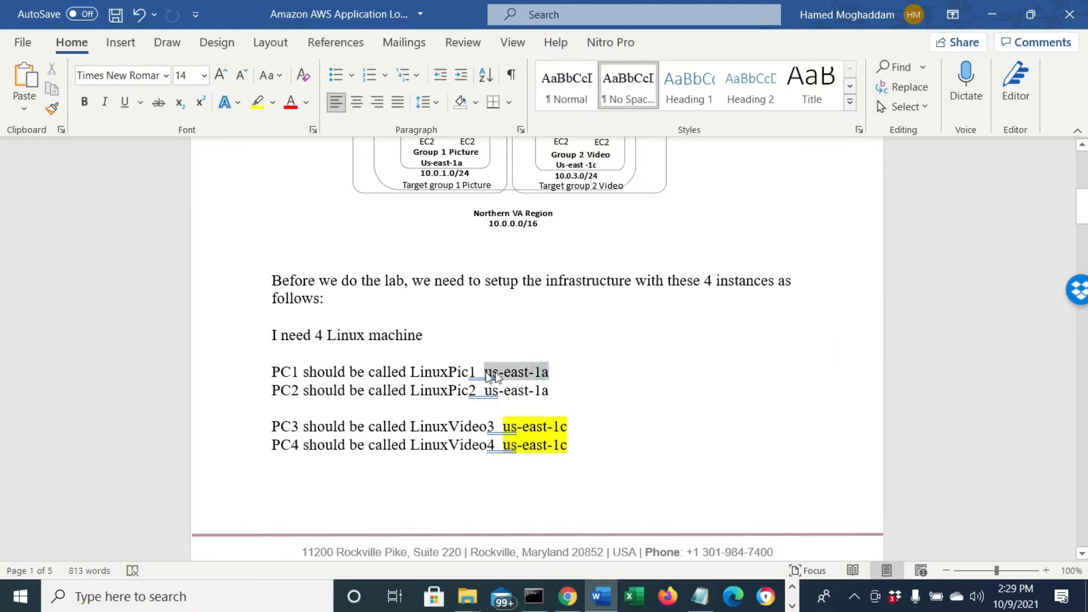
click(553, 408)
drag(550, 391, 490, 391)
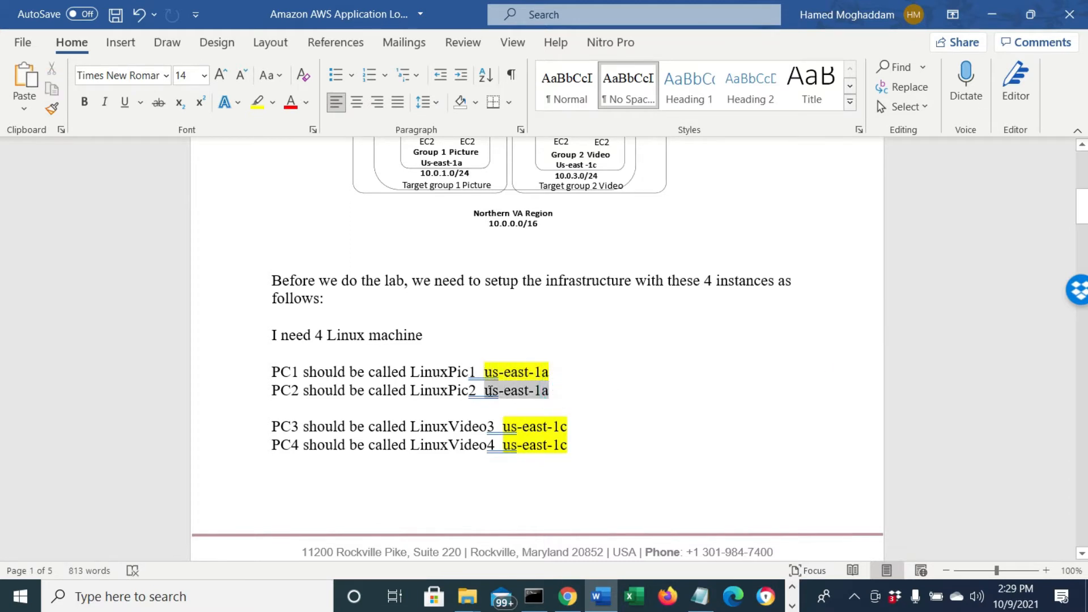
click(557, 364)
click(616, 403)
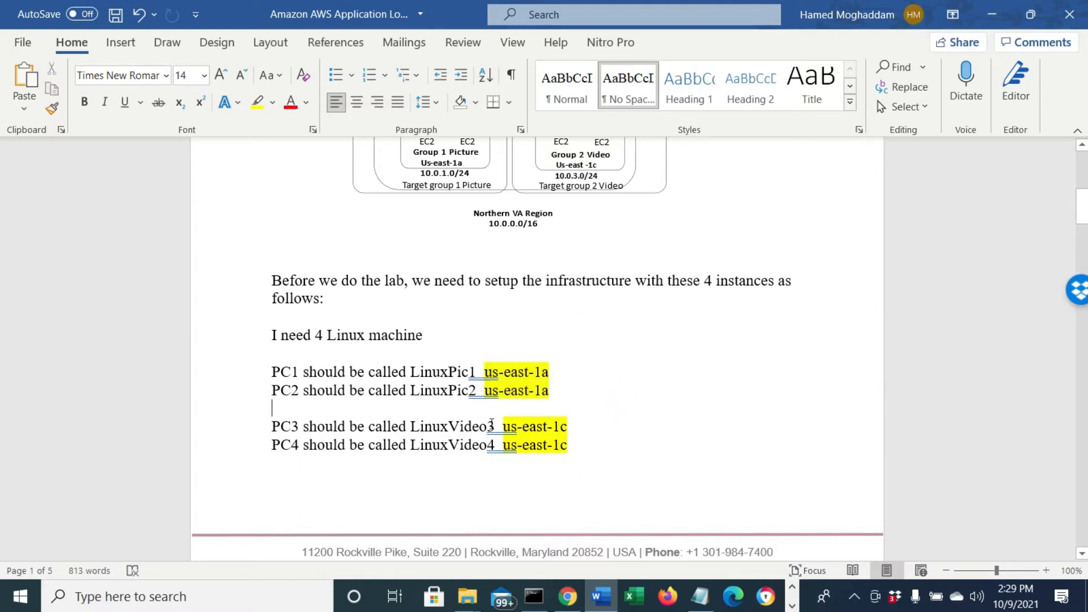
click(567, 596)
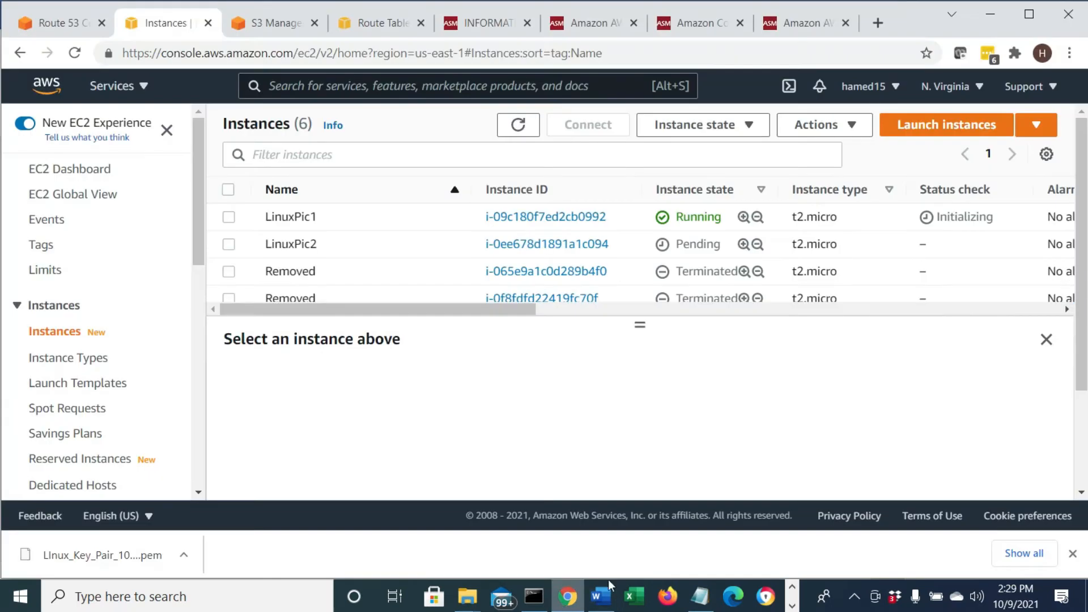
- Start launching another instance with the 64-bit (x86) Amazon Linux 2 AMI and type t2.micro, and proceed to the instance details
click(945, 128)
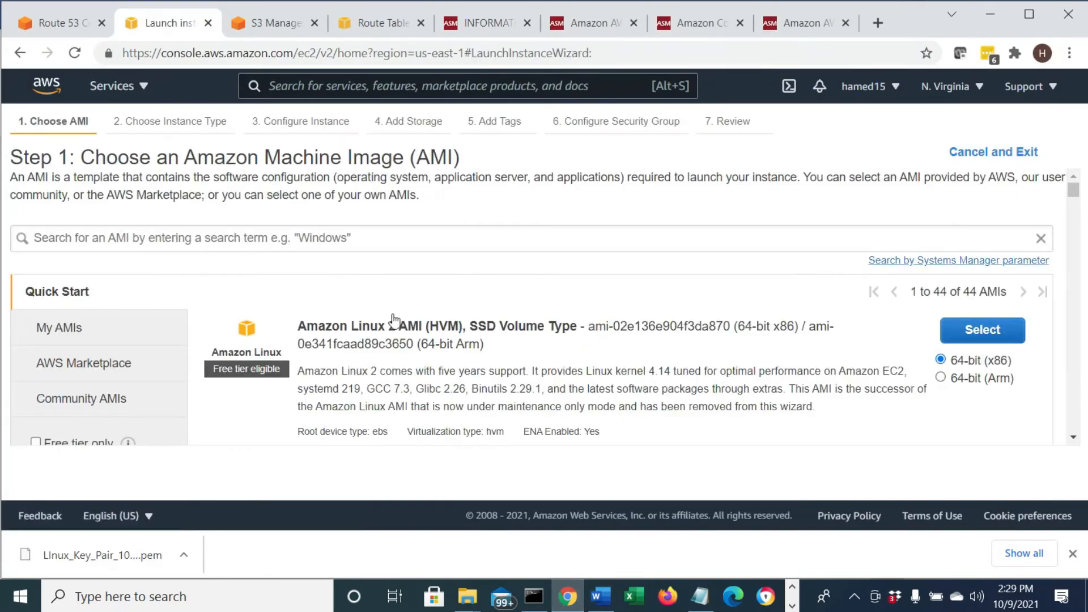
drag(286, 311, 813, 361)
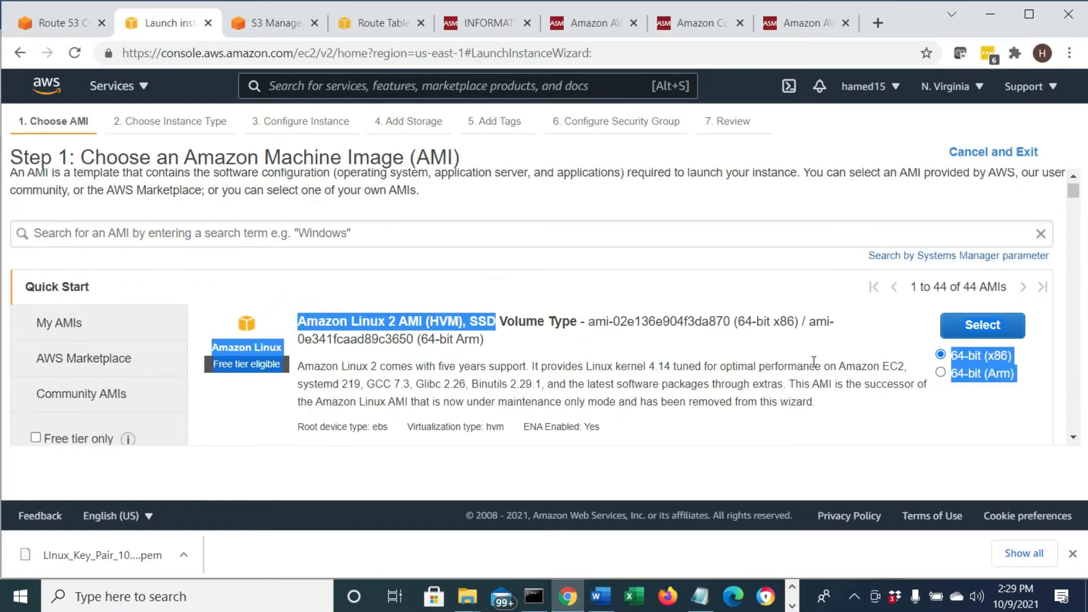
click(957, 332)
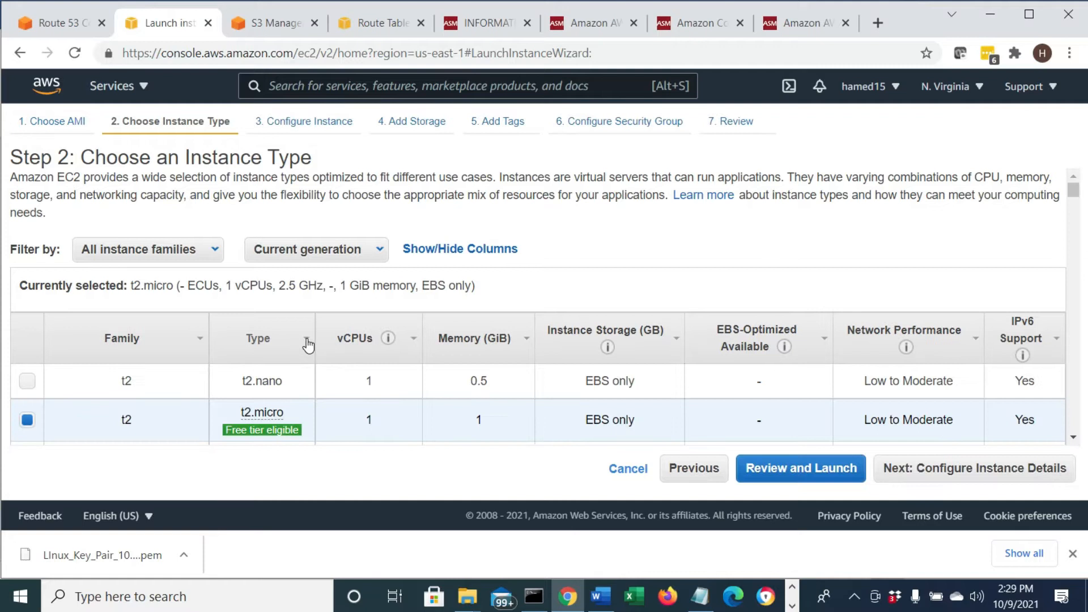
click(974, 468)
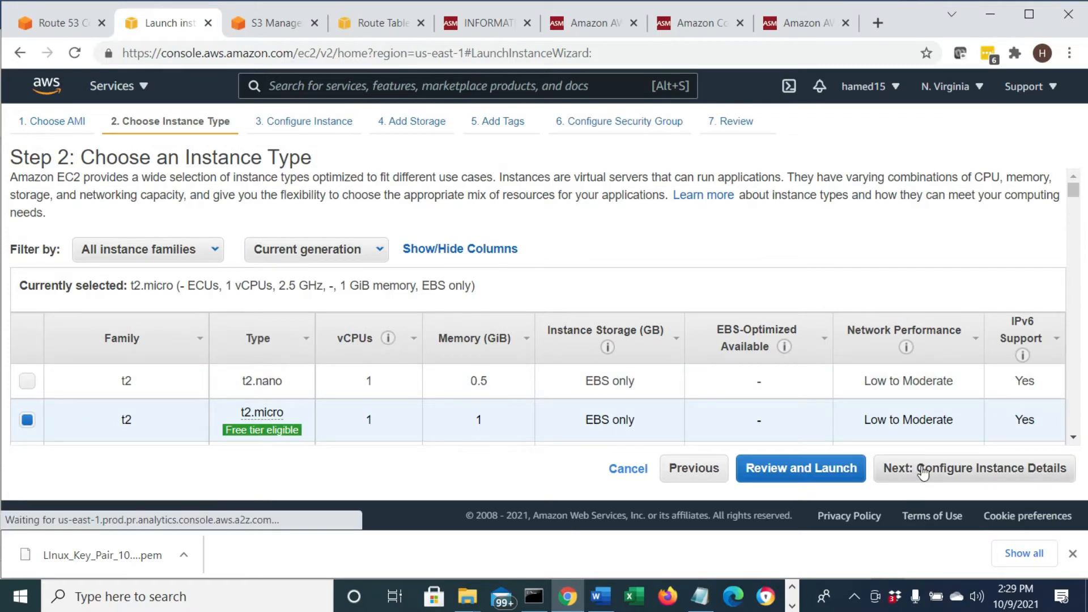
- Set the instance's network to VA-VPC 10.0.0.0/16 and its subnet to Public Subnet 10.0.3.0/24 in us-east-1c
click(496, 313)
click(496, 325)
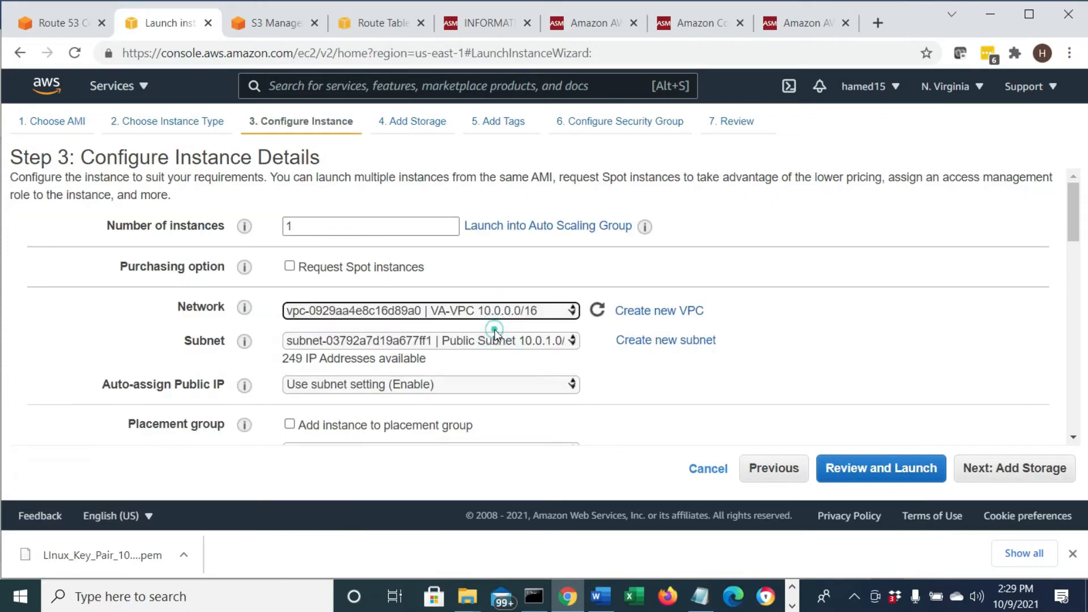
click(525, 341)
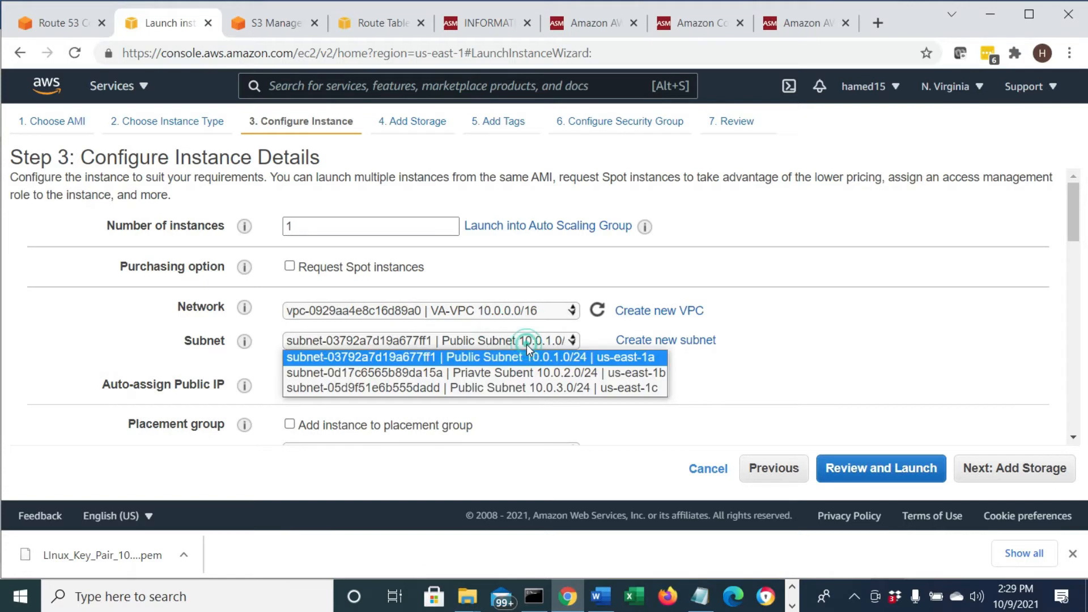
click(607, 390)
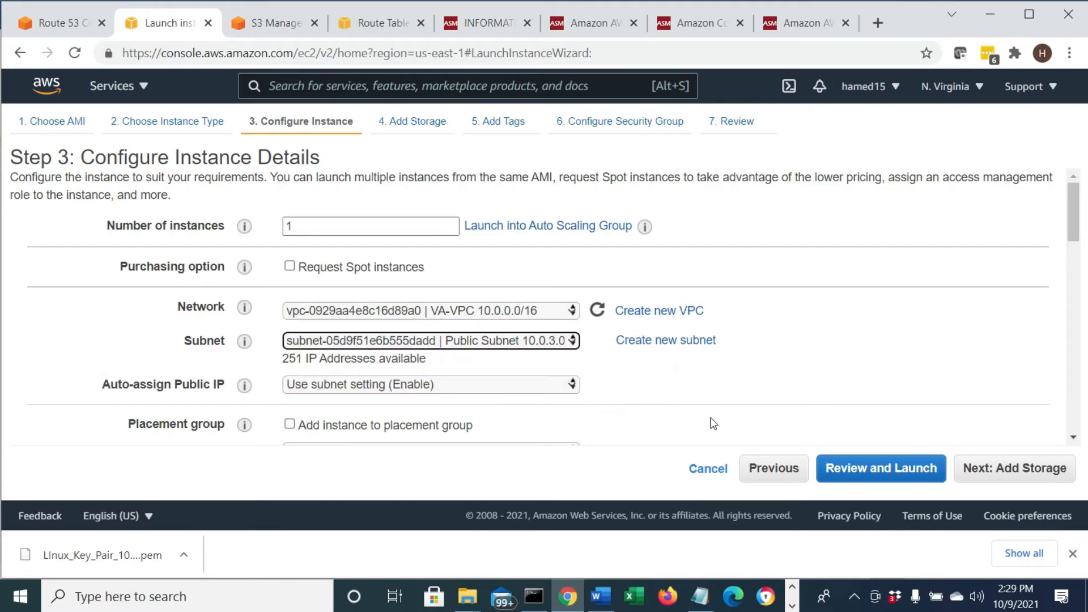
- Switch to Notepad and copy the whole Video3 bash script, from #!/bin/bash to the video.html echo line
click(700, 596)
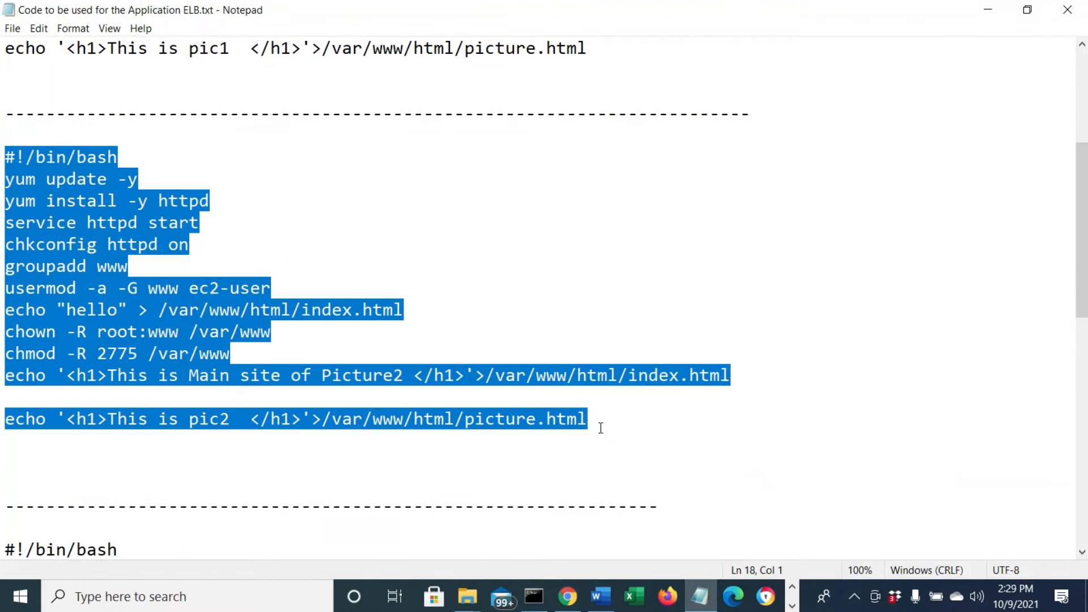
scroll(600, 427, down, 4)
scroll(601, 428, down, 1)
drag(587, 486, 4, 222)
right_click(79, 249)
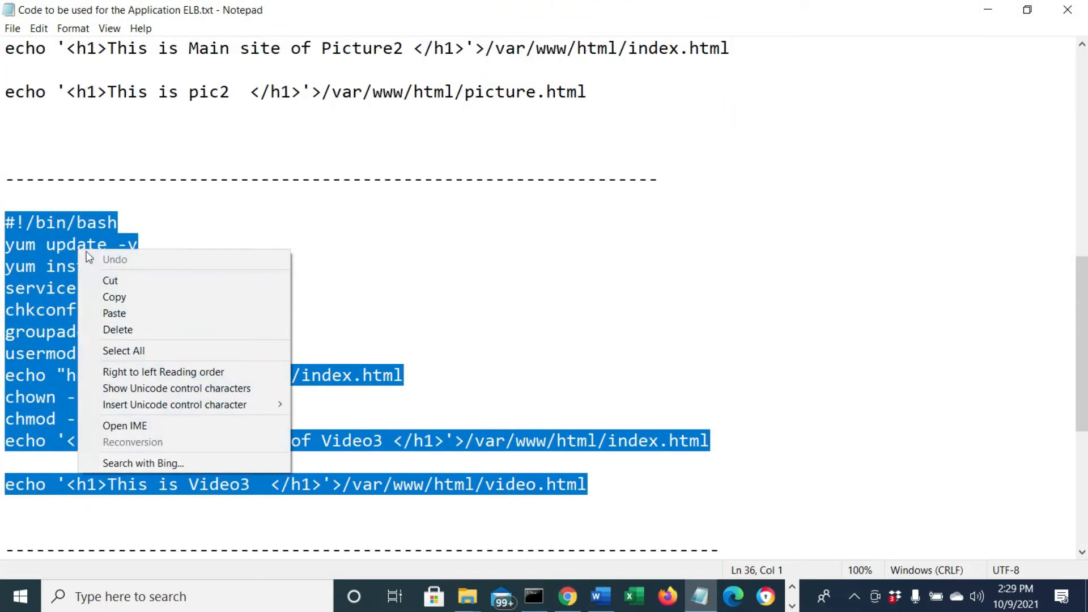
click(130, 297)
- Return to Chrome and paste the copied Video3 script as text into the instance's user data under Advanced Details
click(575, 605)
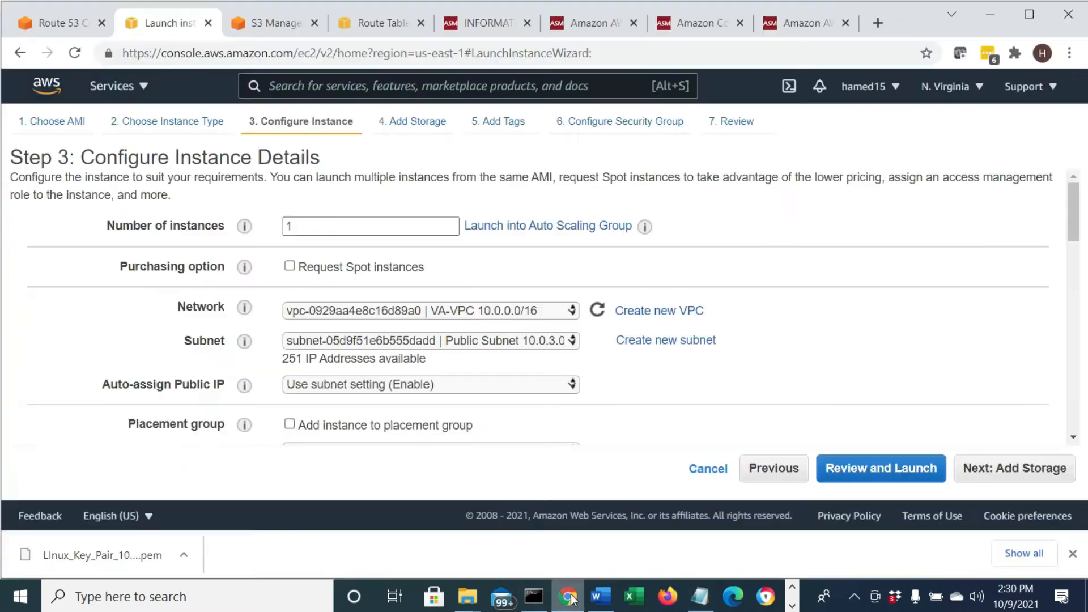
scroll(389, 439, down, 8)
scroll(387, 434, down, 6)
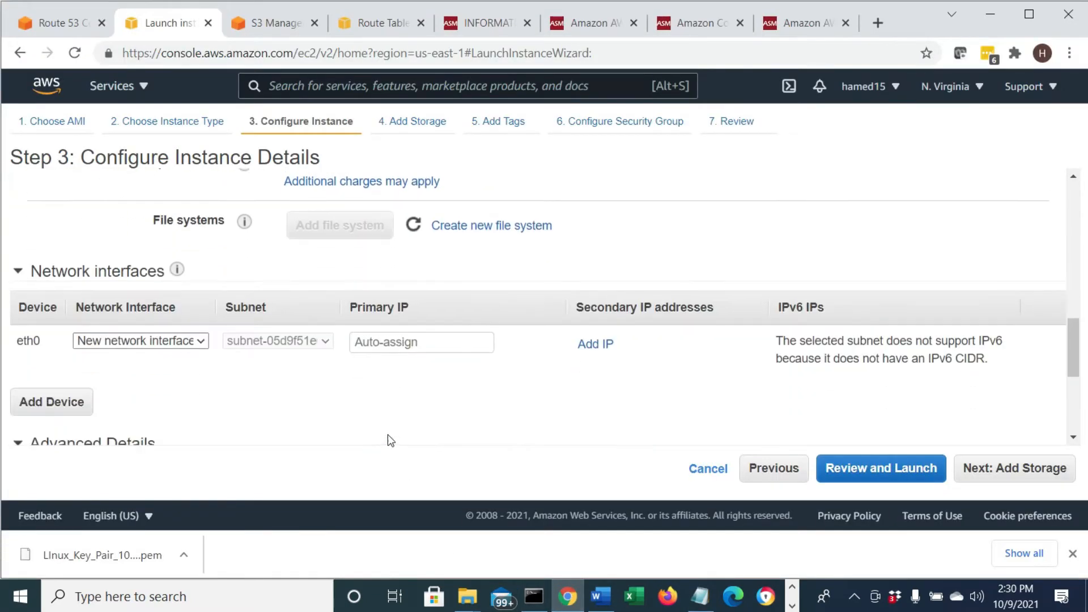
click(317, 409)
right_click(317, 409)
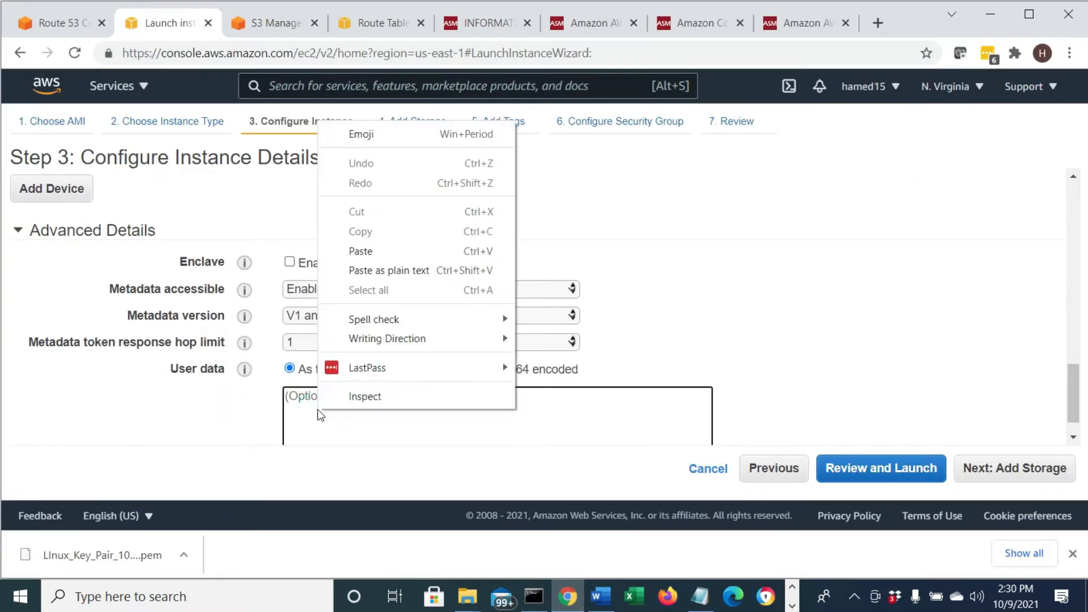
click(360, 246)
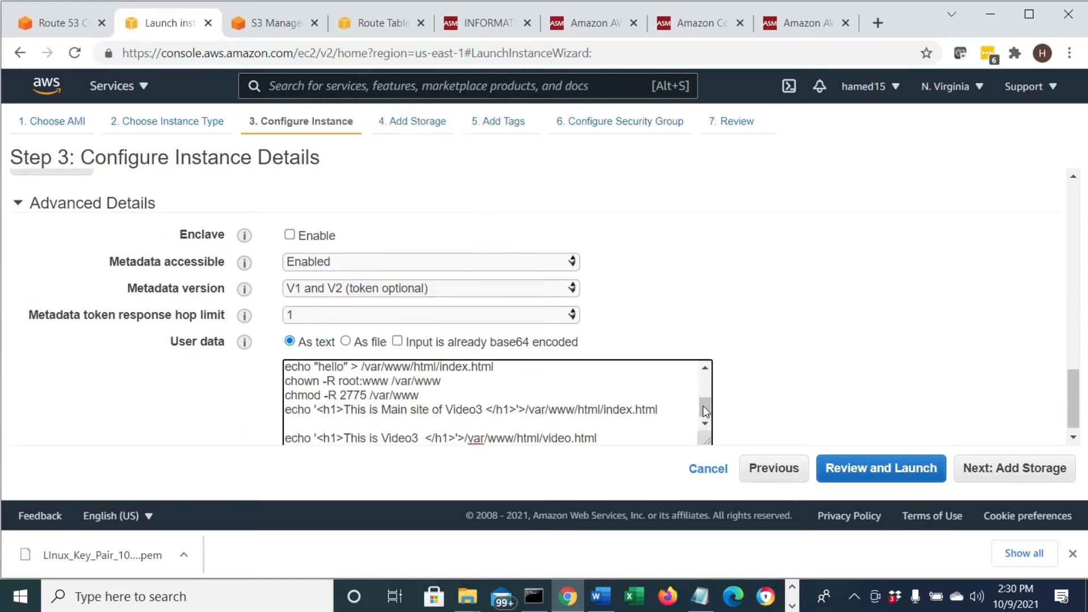
- Examine the pasted user data script, checking the index.html and video.html pages and the heading text written to each
drag(704, 405, 704, 378)
drag(407, 395, 339, 413)
scroll(441, 428, down, 1)
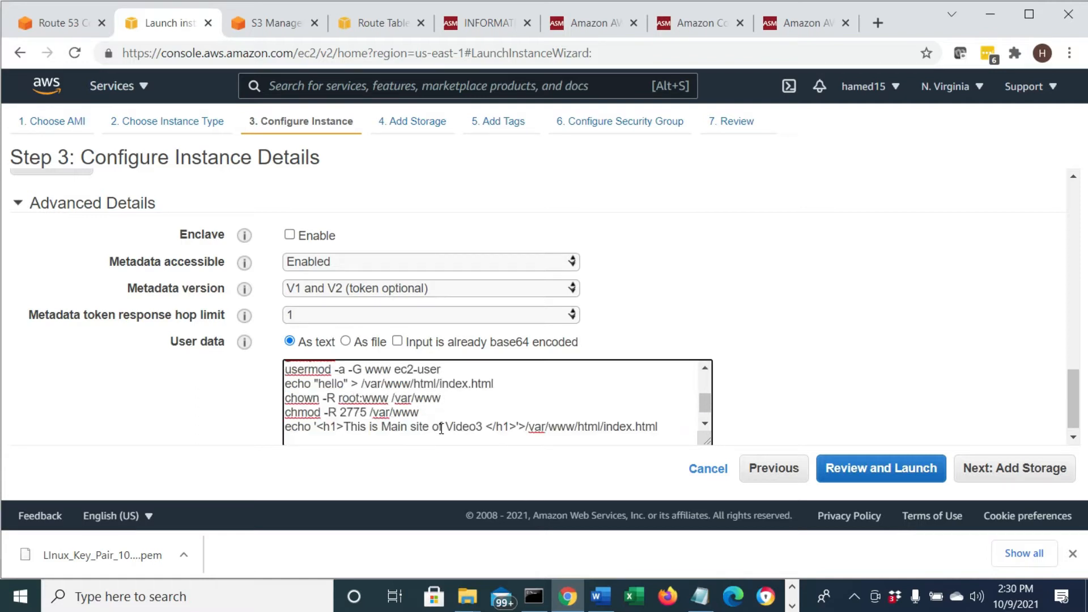
drag(507, 384, 438, 385)
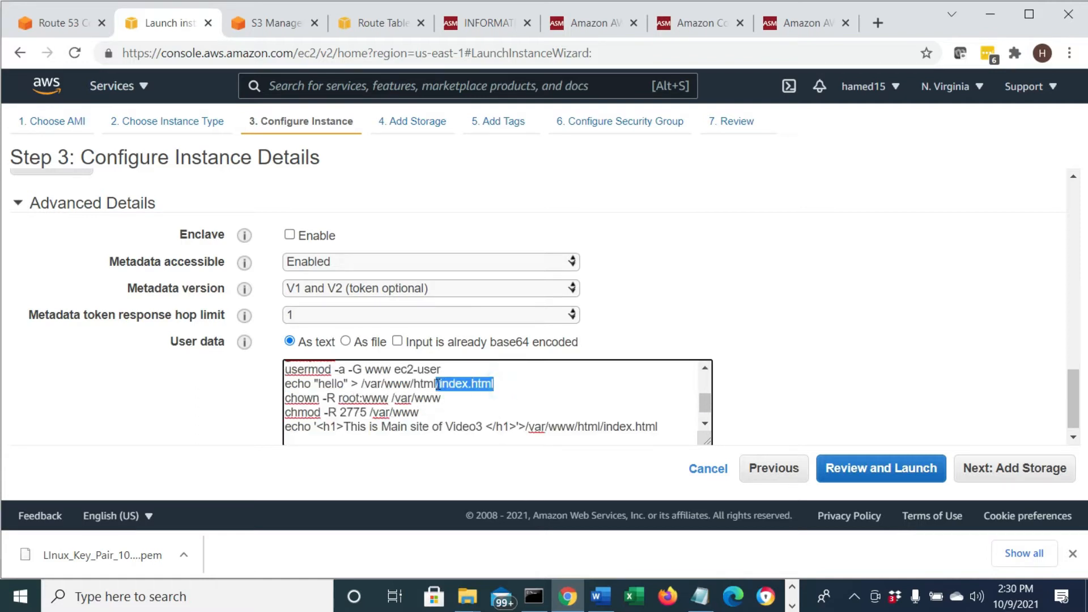
drag(487, 428, 365, 427)
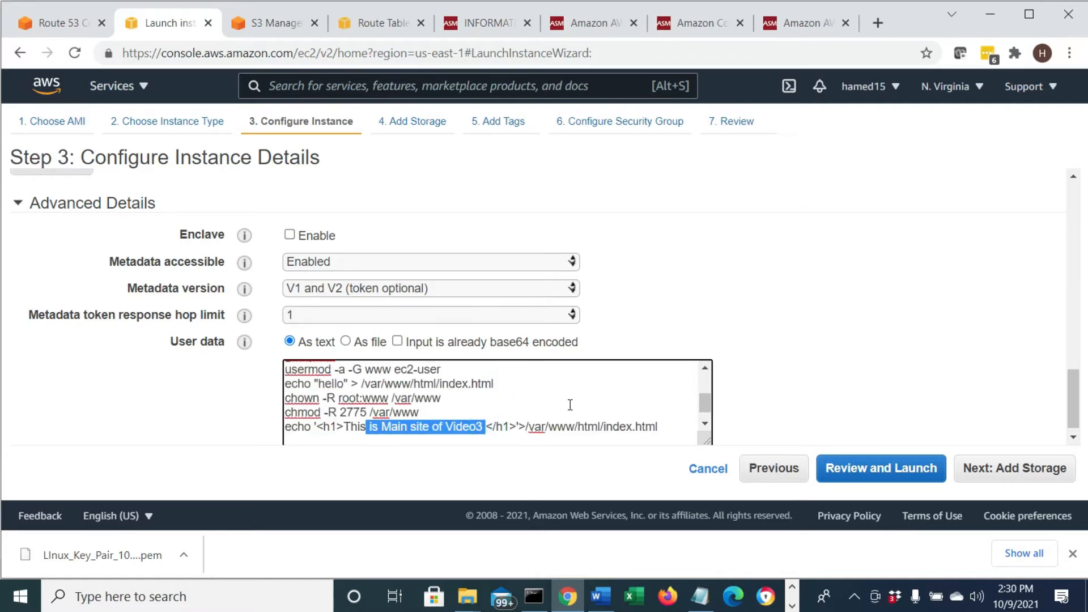
scroll(570, 404, down, 1)
drag(599, 435, 548, 426)
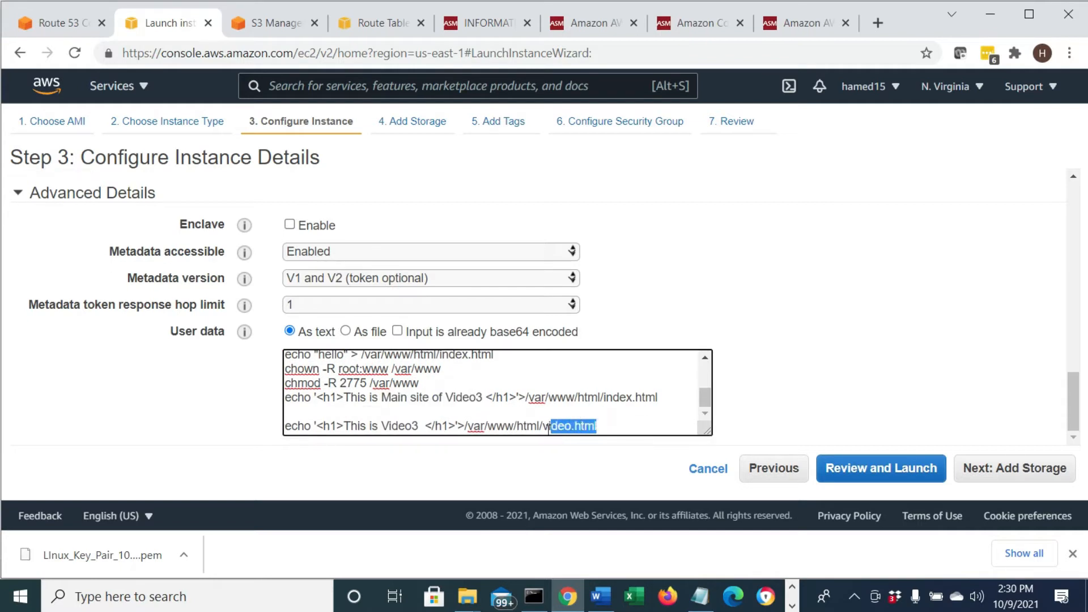
drag(422, 425, 350, 425)
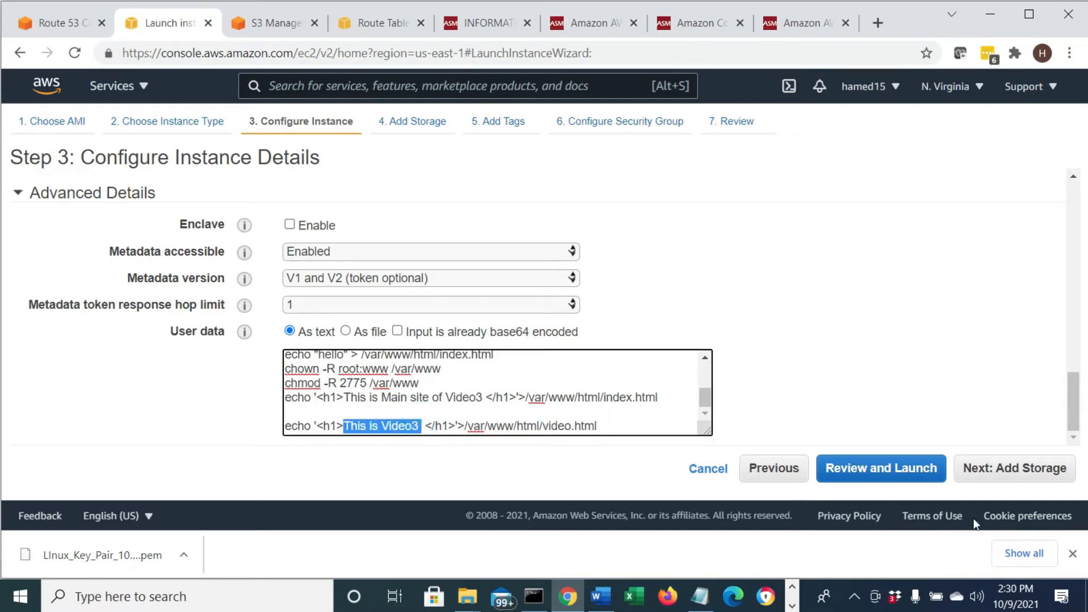
- Keep the default storage, add a Name tag with the value LinuxVideo3, and proceed to the security group configuration
click(1000, 473)
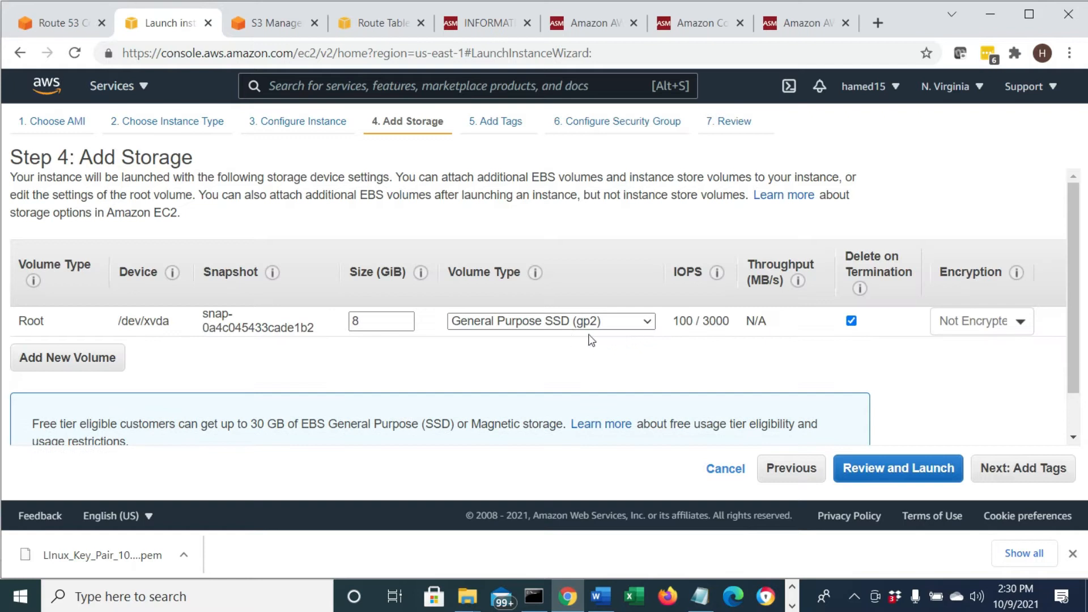
click(997, 471)
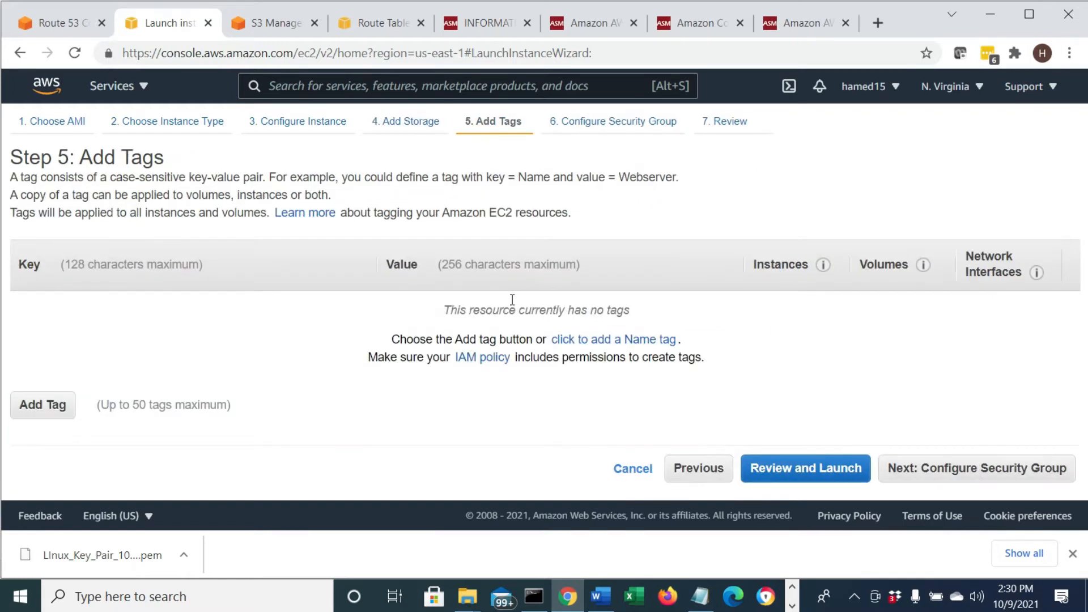
click(613, 340)
click(418, 309)
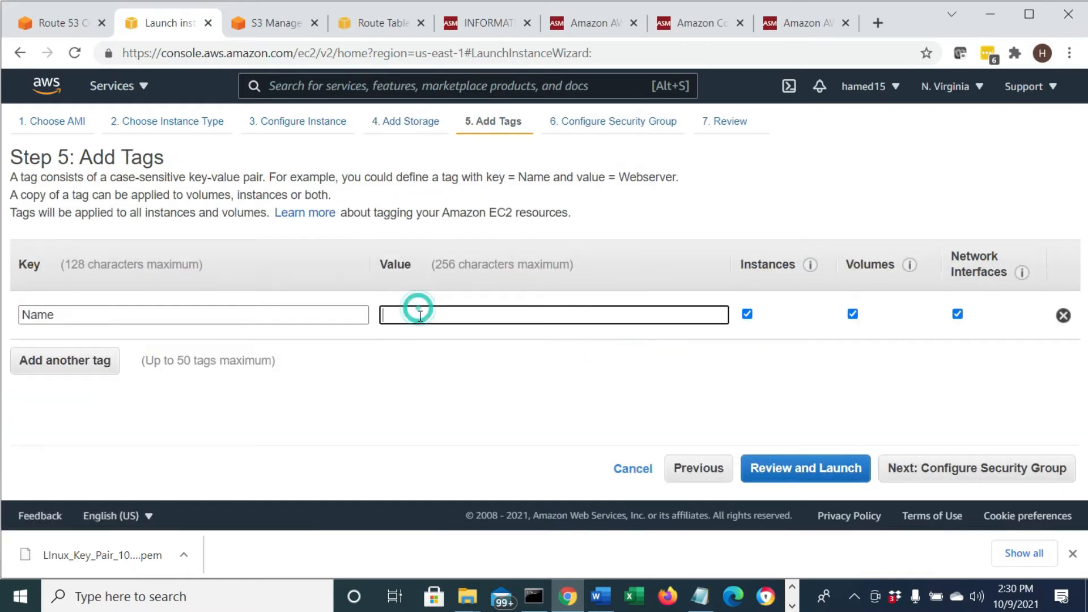
text(LIn)
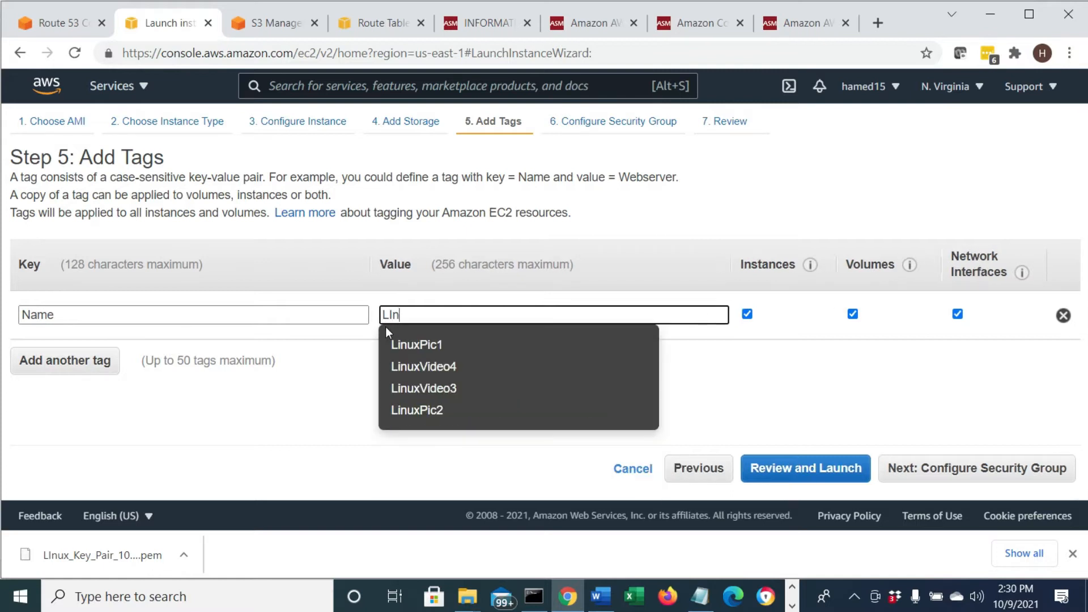
click(420, 389)
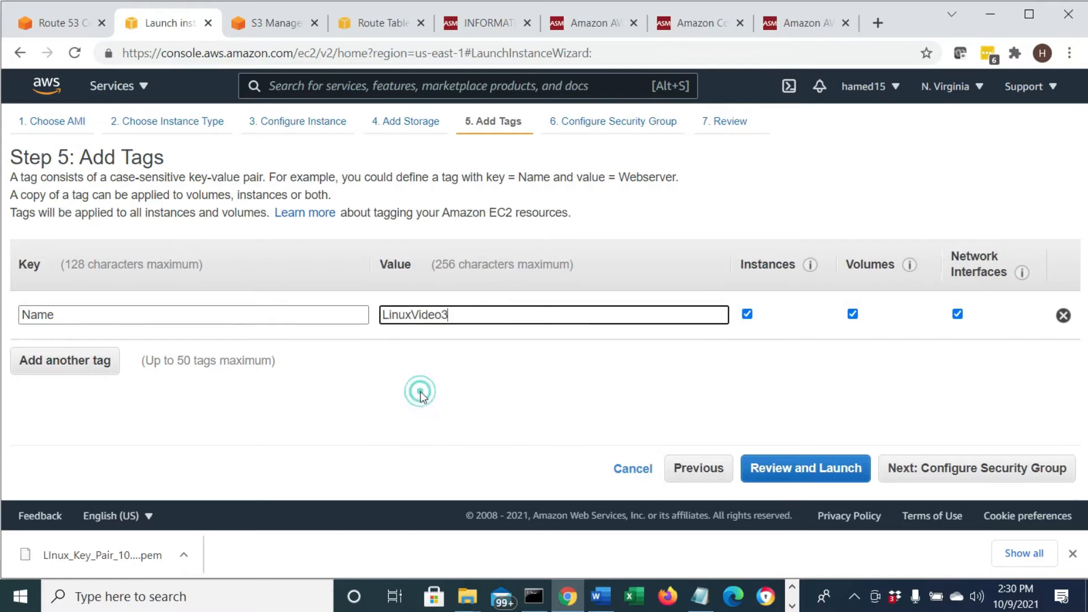
click(998, 469)
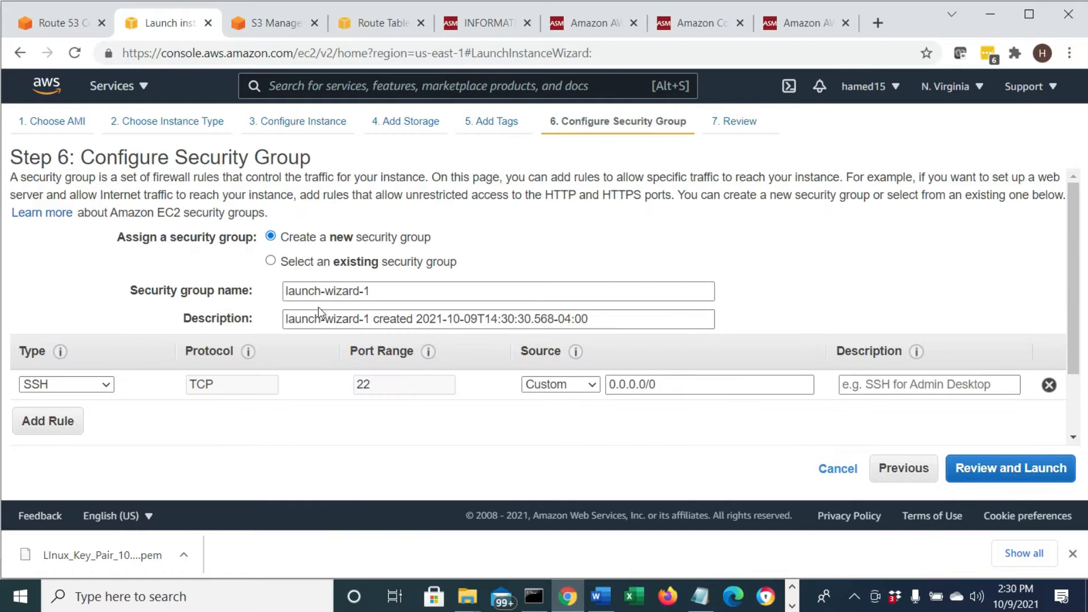
- Assign the existing security group SSH;ICMP;HTTP to the LinuxVideo3 instance and proceed to the launch review
click(270, 262)
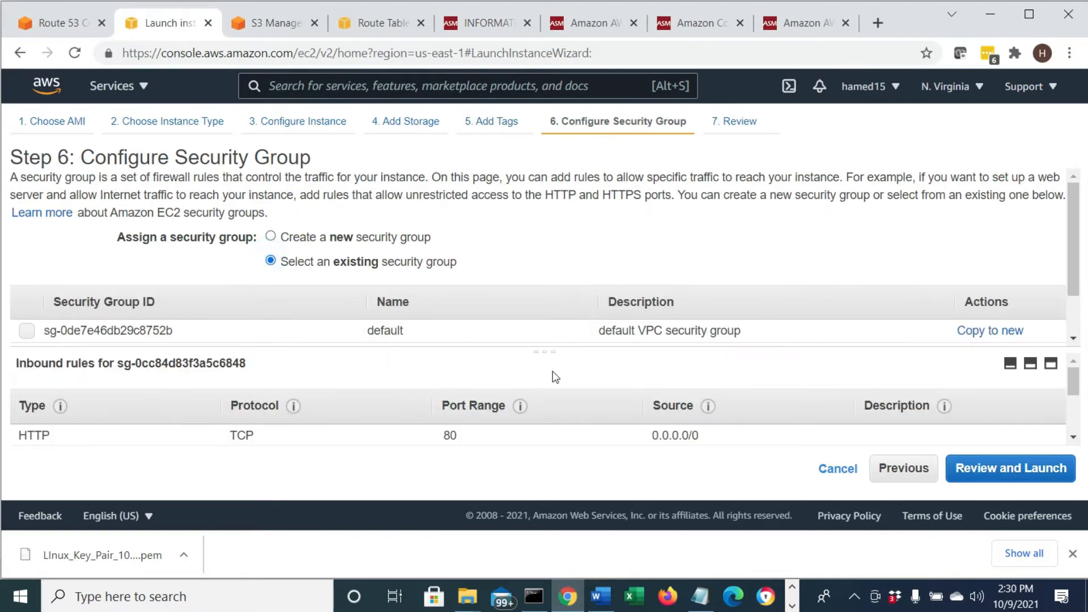
drag(548, 348, 534, 433)
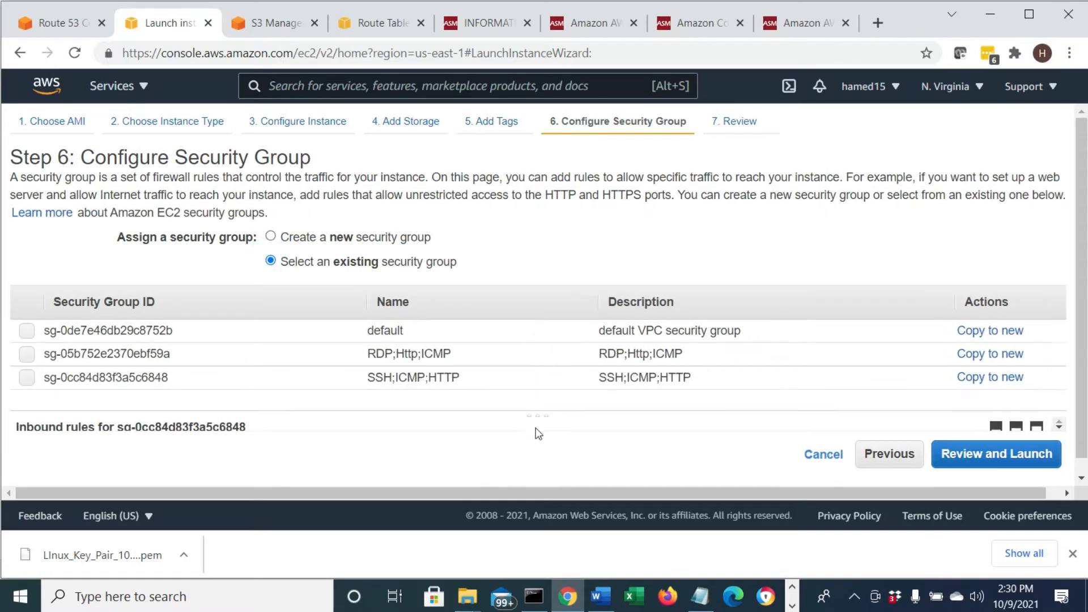
click(31, 381)
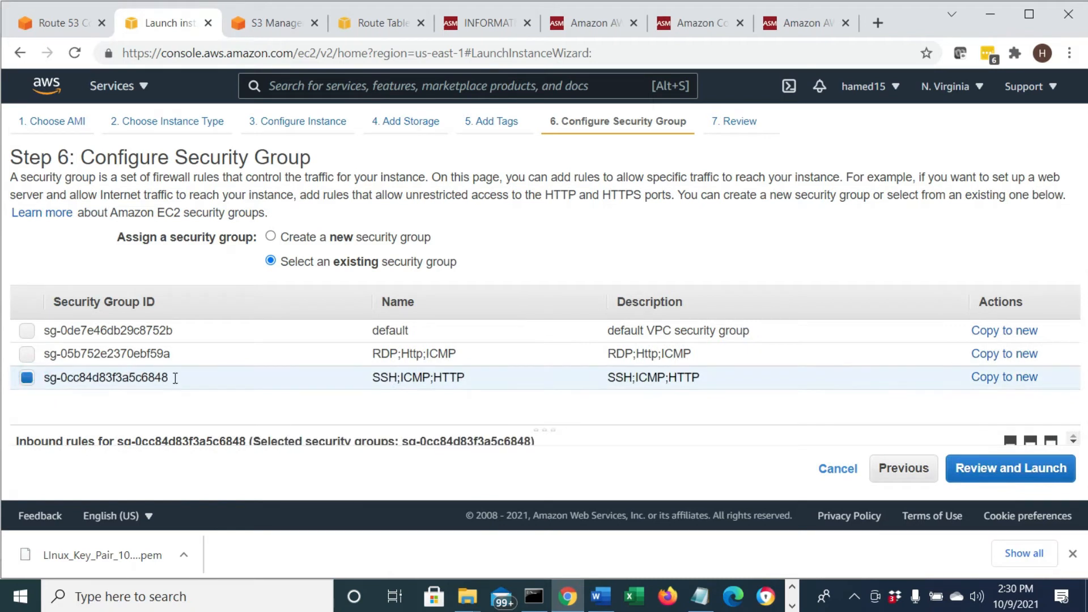
double_click(476, 377)
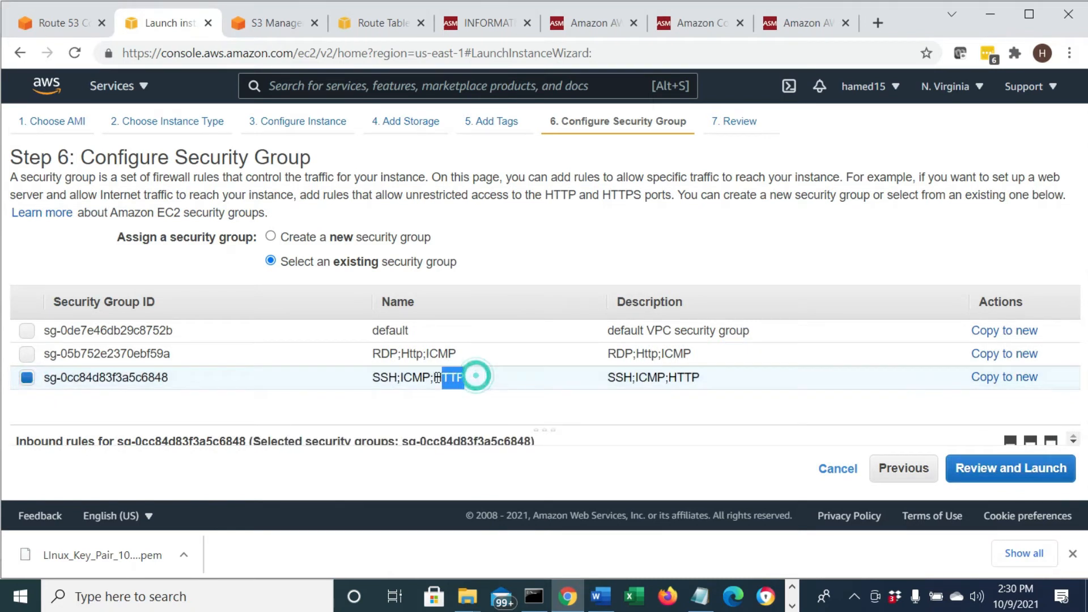
click(1003, 468)
scroll(628, 339, down, 10)
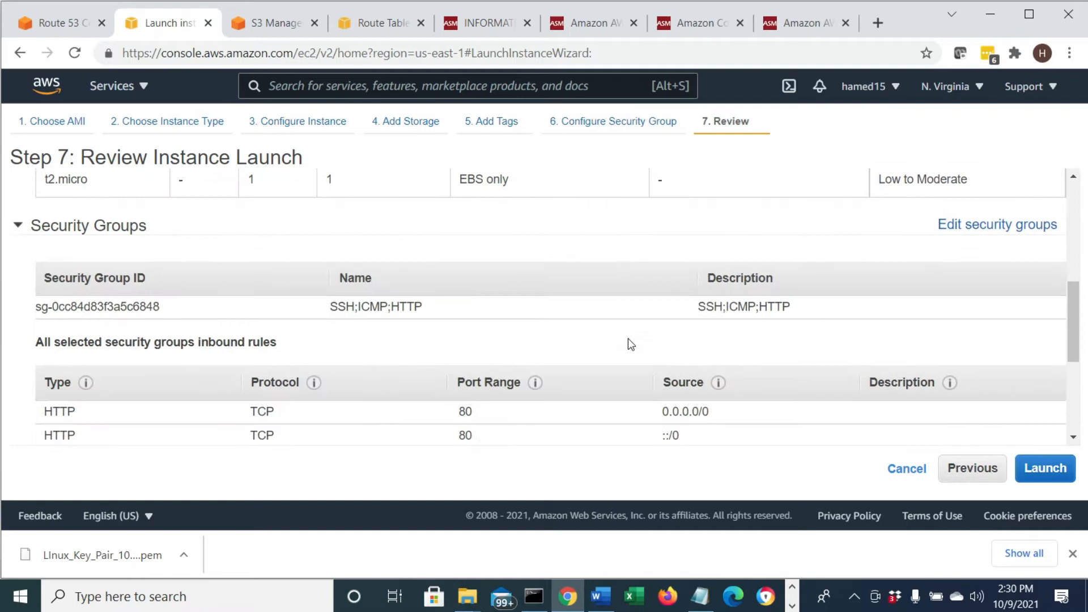
- Launch LinuxVideo3 with the existing key pair LInux_Key_Pair_10_9_2021, acknowledging access to its private key file, and open the instances list
click(1051, 473)
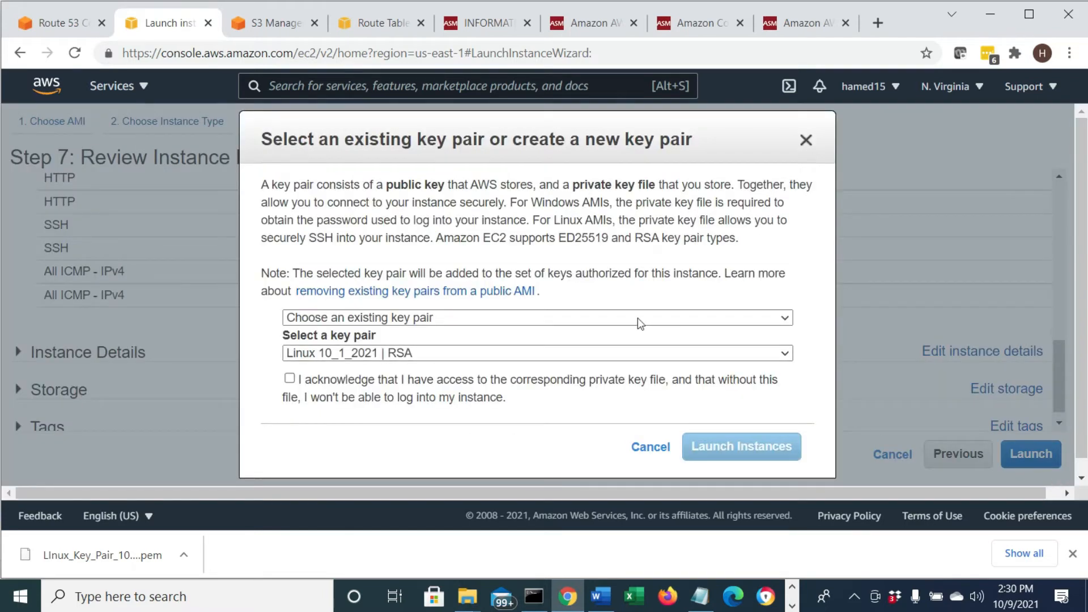
click(594, 317)
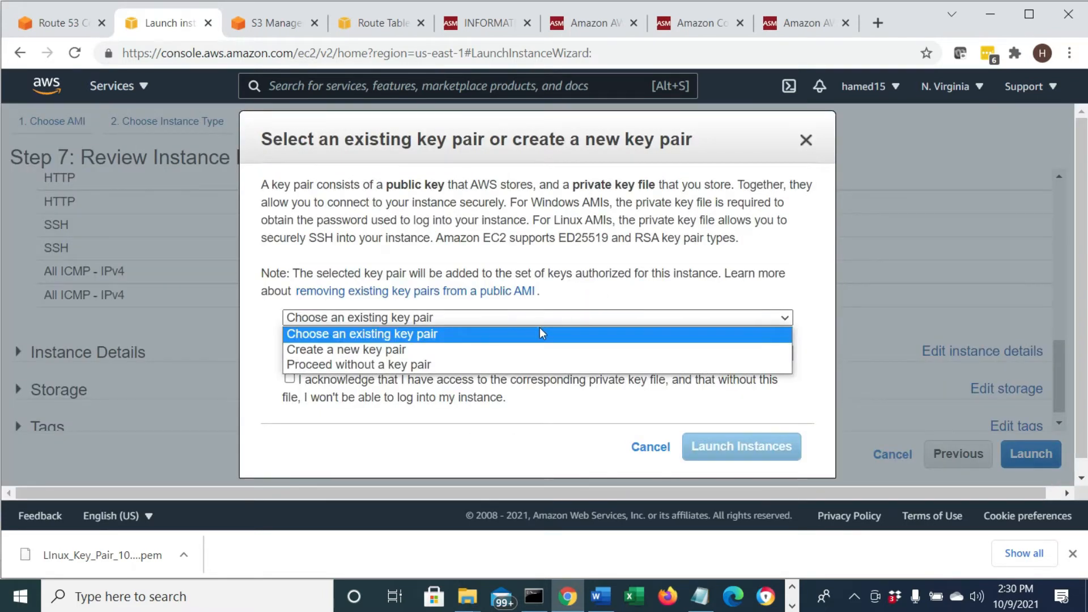
click(542, 333)
click(445, 353)
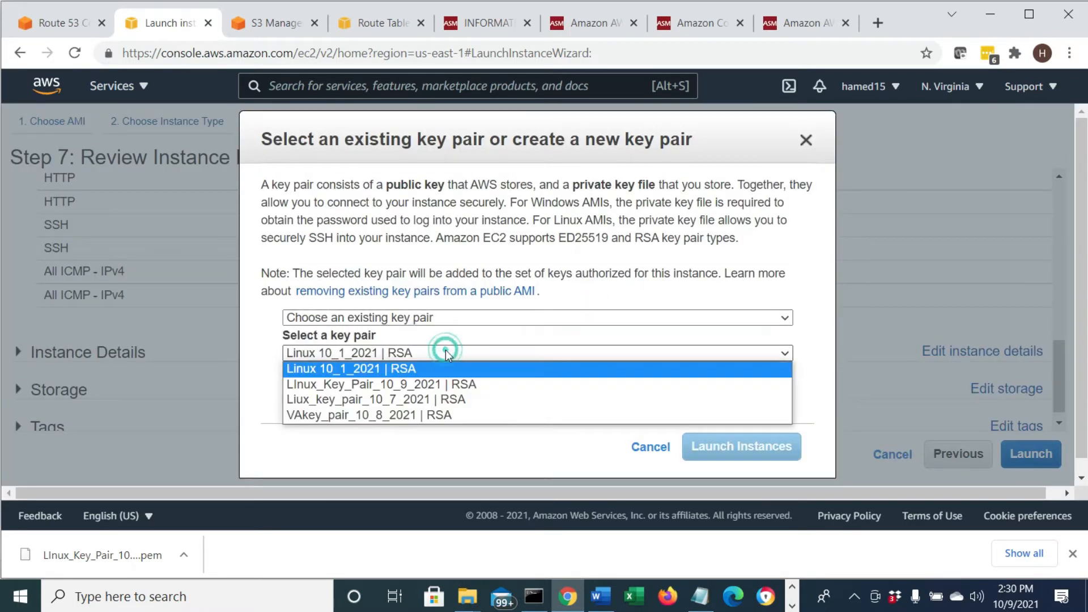
click(436, 385)
click(288, 379)
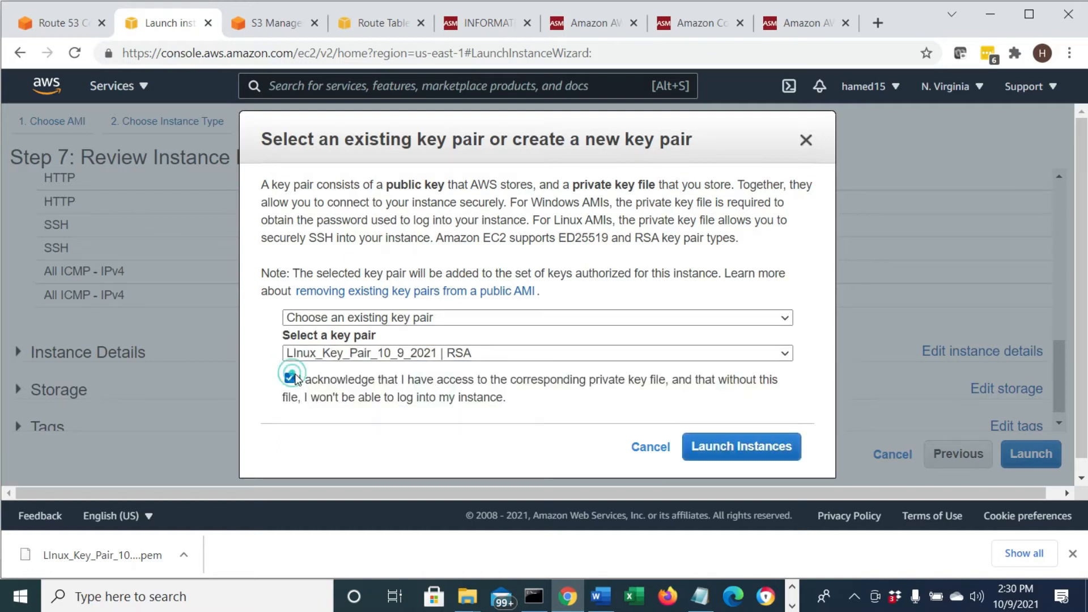
click(763, 445)
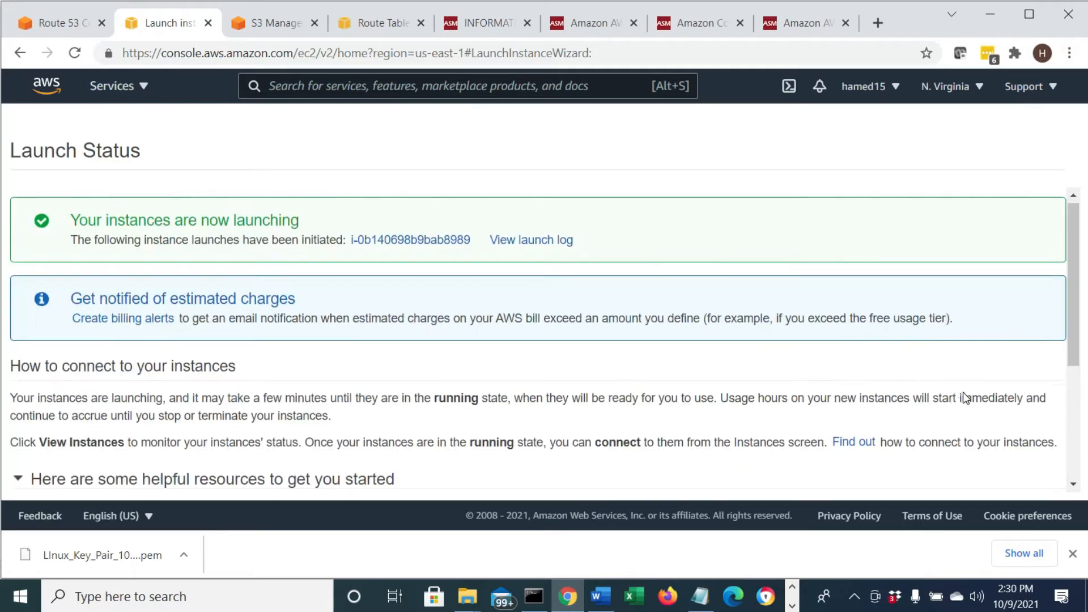
scroll(970, 456, down, 4)
click(971, 479)
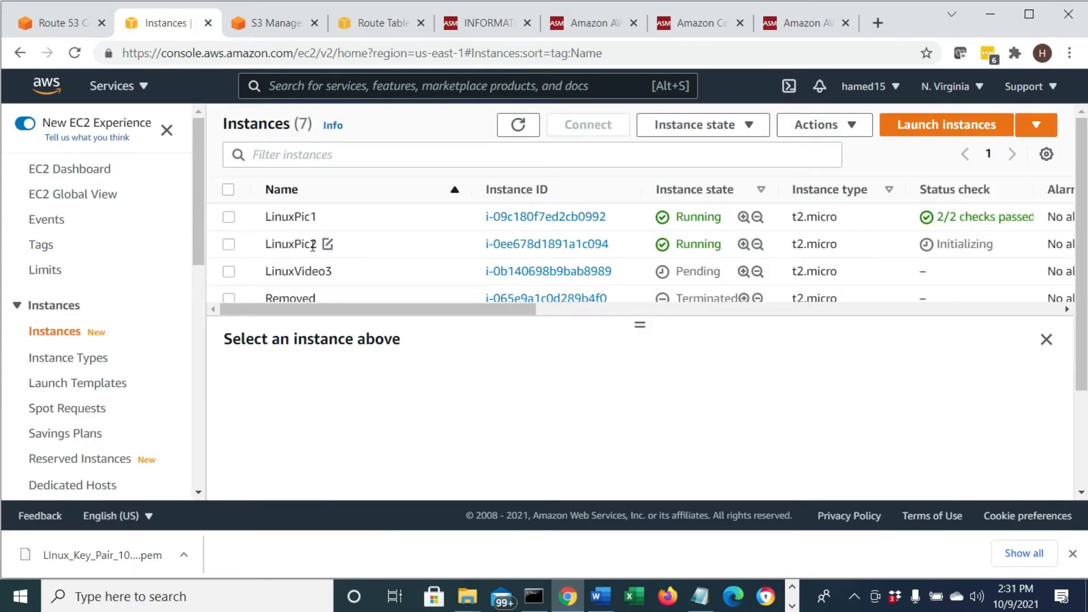
- Start launching another instance from the 64-bit (x86) Amazon Linux 2 AMI, keeping the t2.micro type, and proceed to the instance details
click(937, 125)
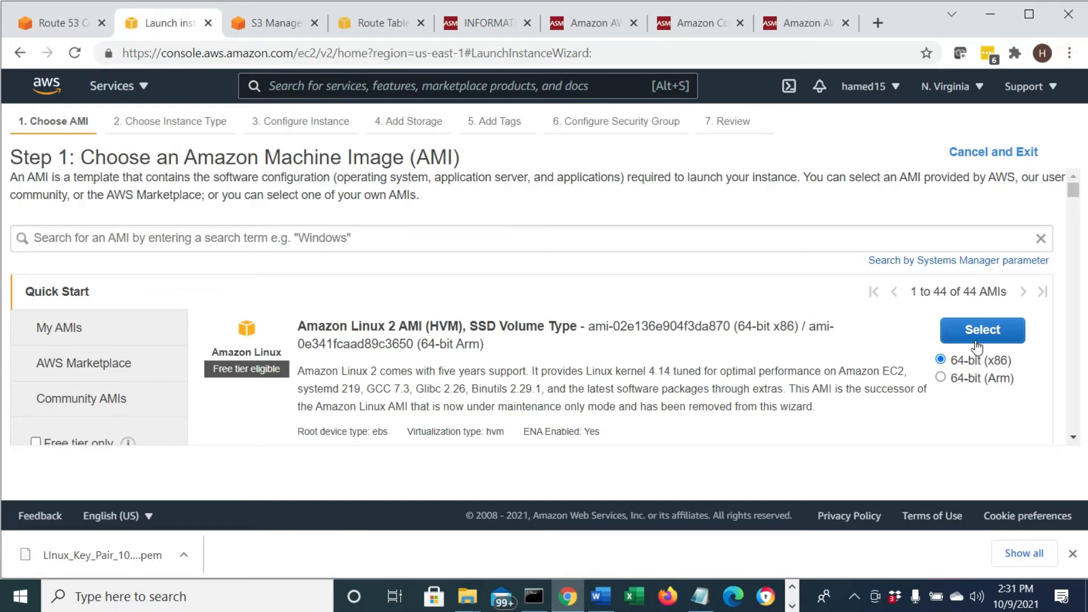
click(976, 343)
mouse_move(600, 331)
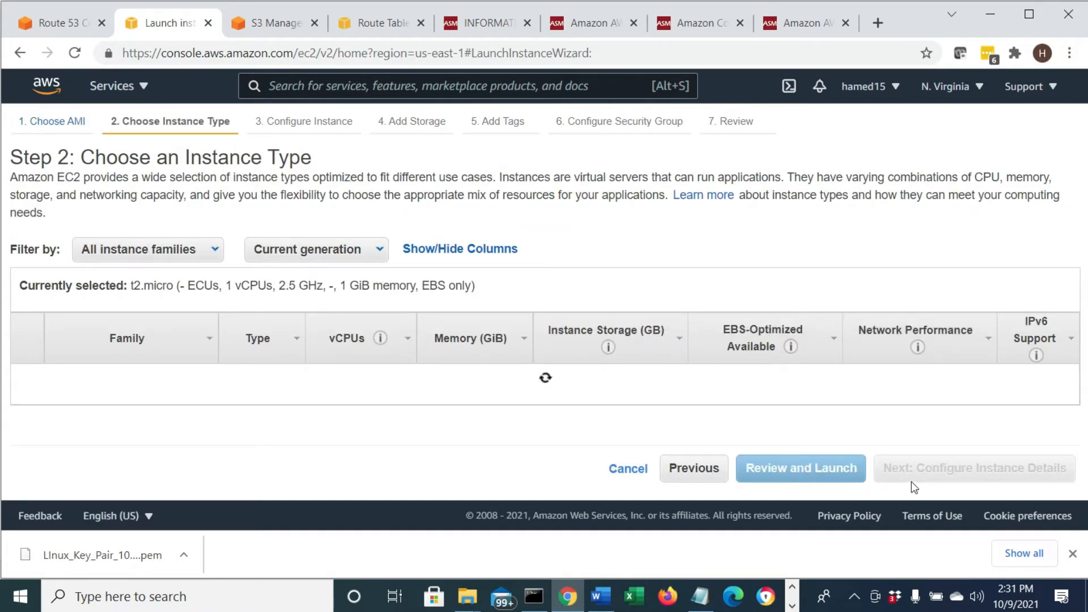
click(927, 478)
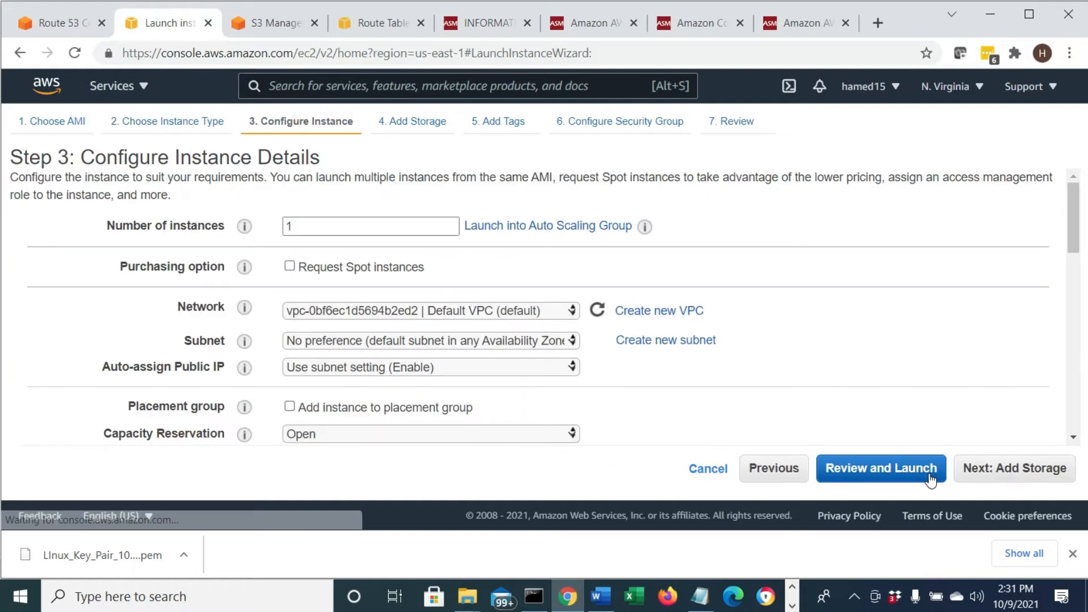
- Place the instance in the VA-VPC 10.0.0.0/16 network, on the Public Subnet 10.0.3.0/24 in us-east-1c
click(476, 311)
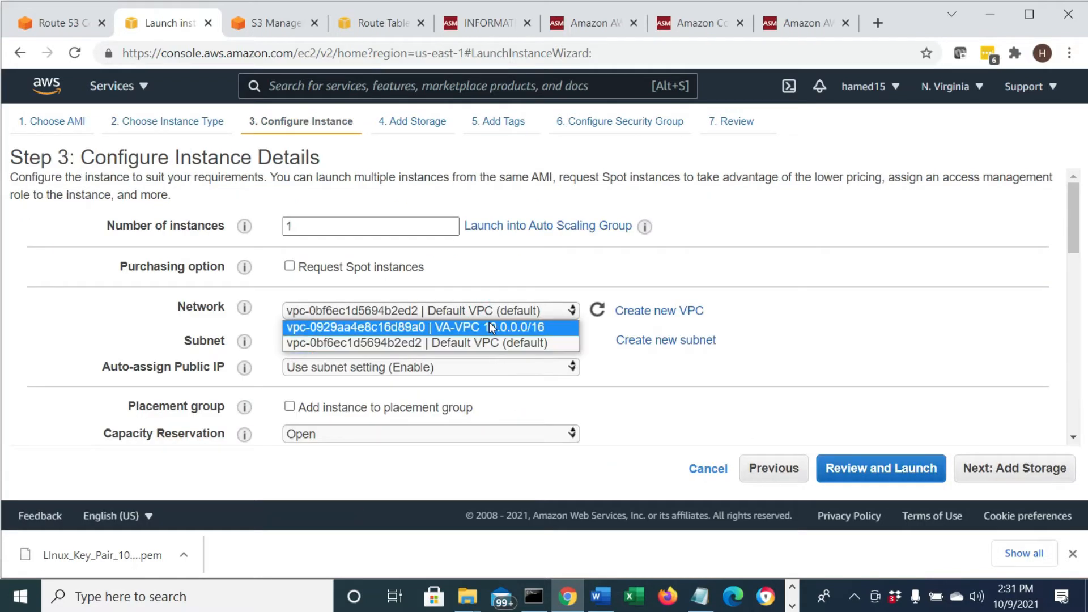
click(488, 324)
click(493, 341)
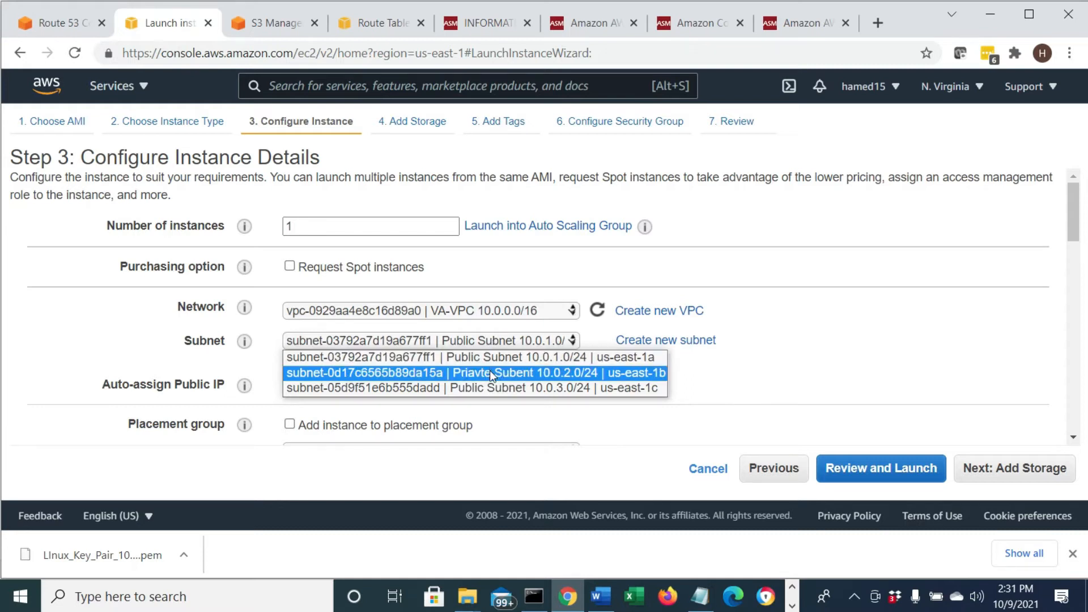
click(558, 391)
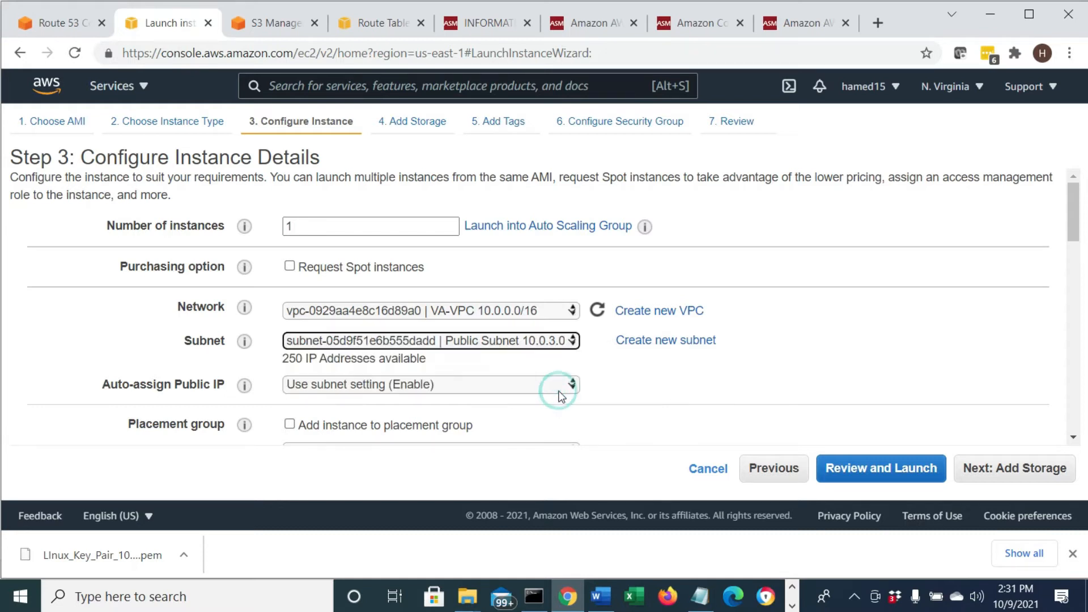
- Switch to Notepad and examine the Video4 user data script, checking its update and httpd commands, page paths and heading texts
scroll(769, 442, down, 7)
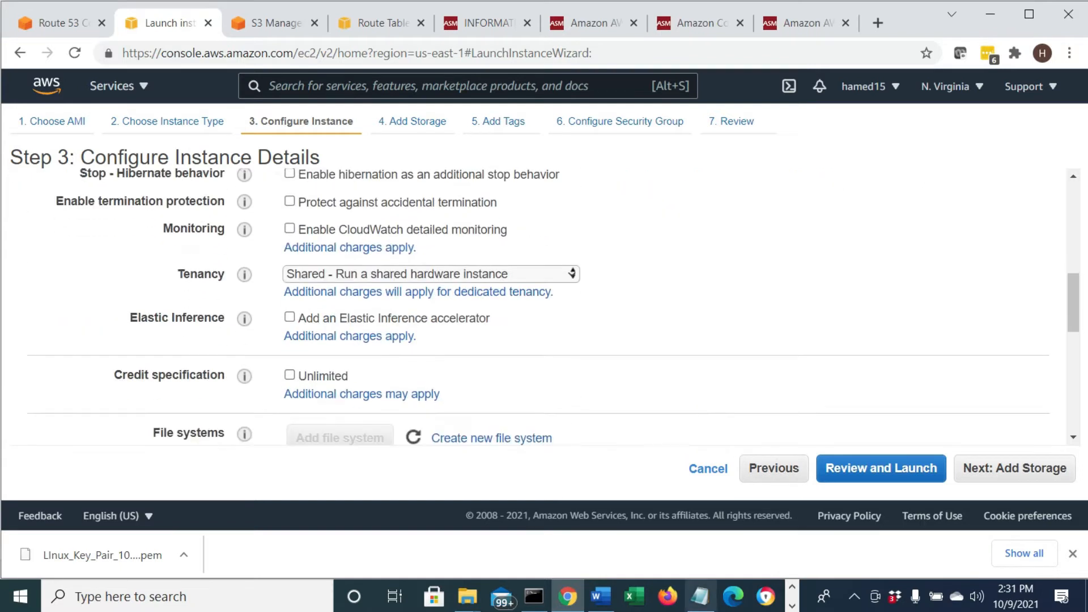
click(700, 596)
scroll(632, 439, down, 5)
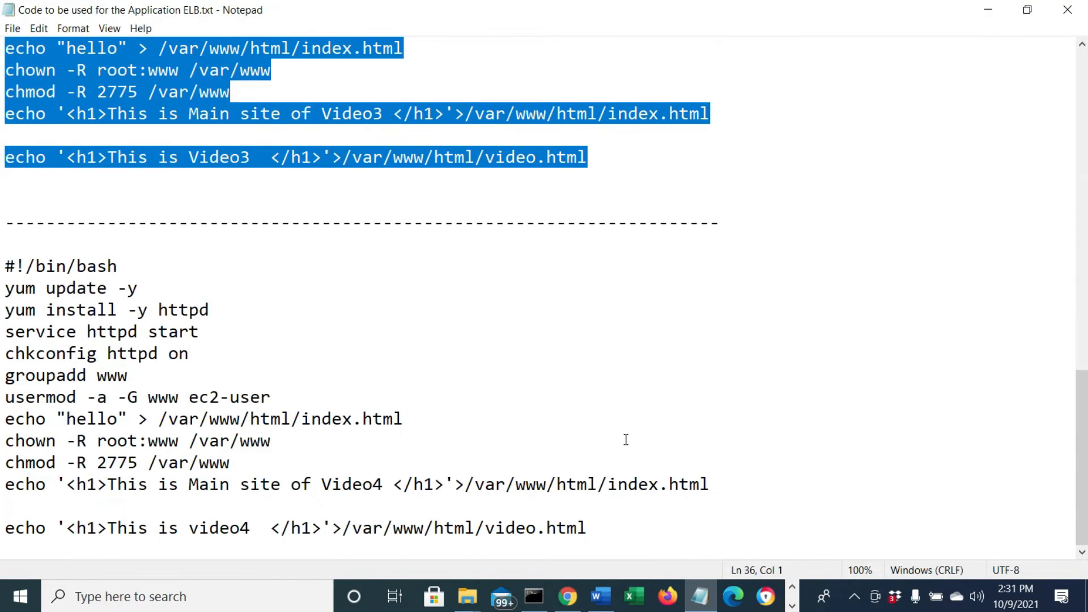
drag(87, 289, 176, 286)
drag(117, 309, 223, 308)
click(208, 330)
double_click(210, 331)
drag(151, 423, 414, 417)
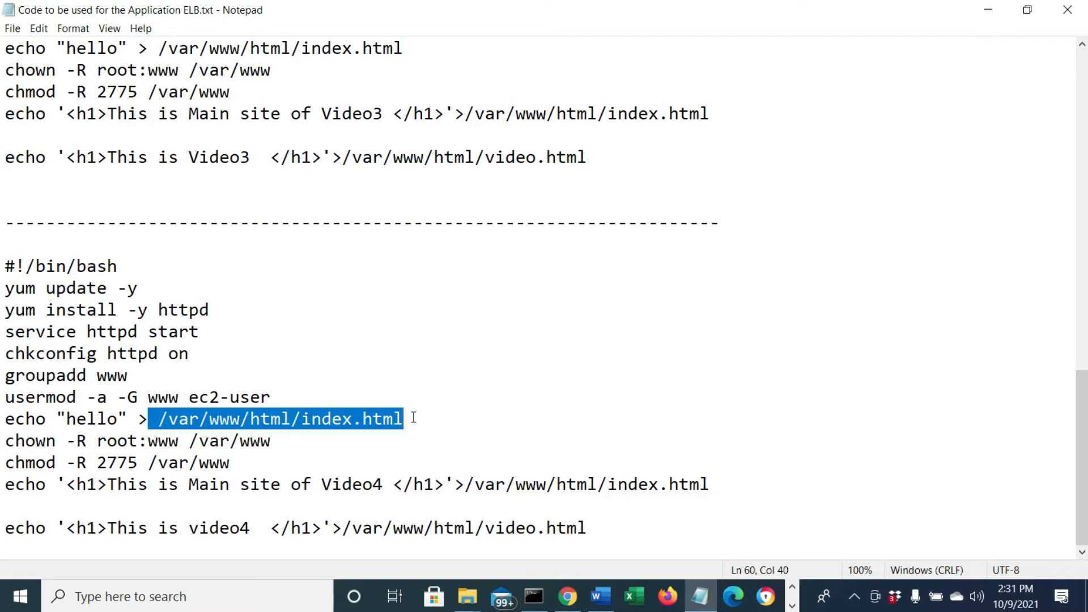
drag(720, 485, 545, 487)
click(602, 527)
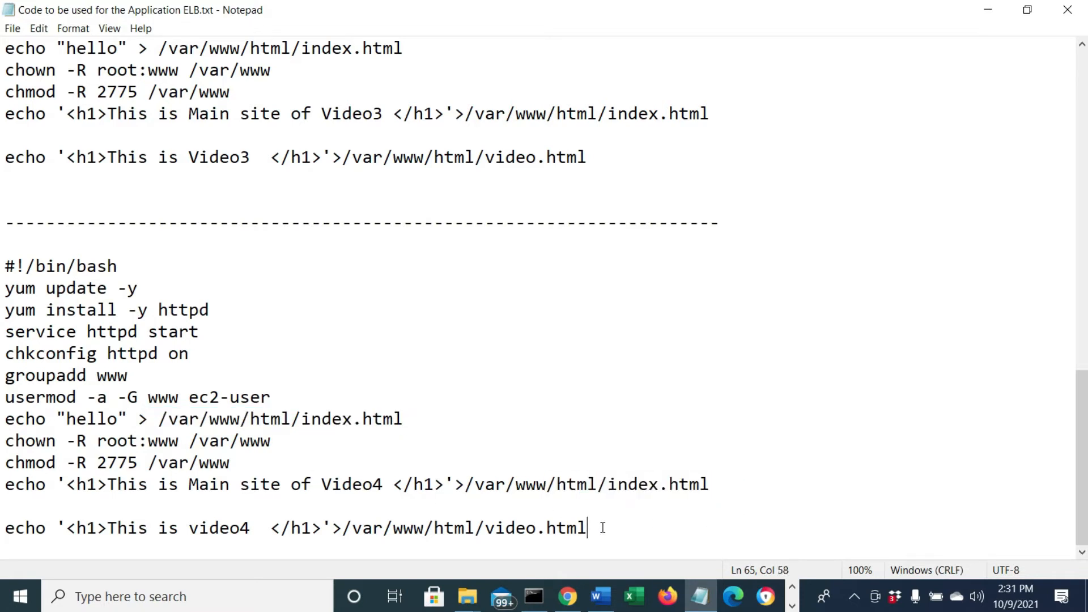
double_click(391, 487)
drag(240, 527, 148, 527)
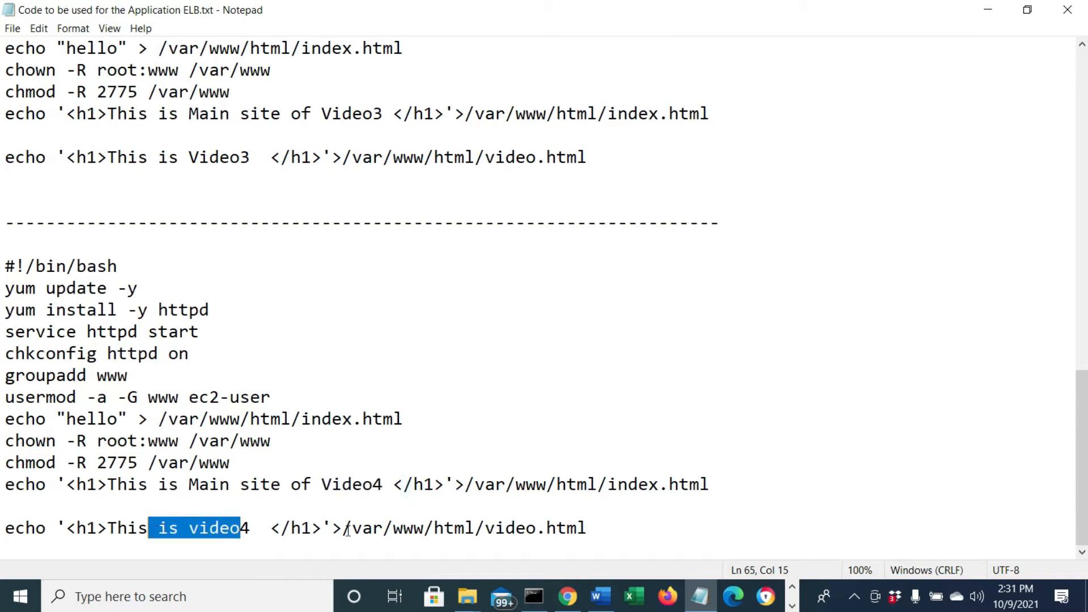
- Copy the whole Video4 script from Notepad and paste it as text into the instance's user data in Chrome
drag(632, 537, 5, 244)
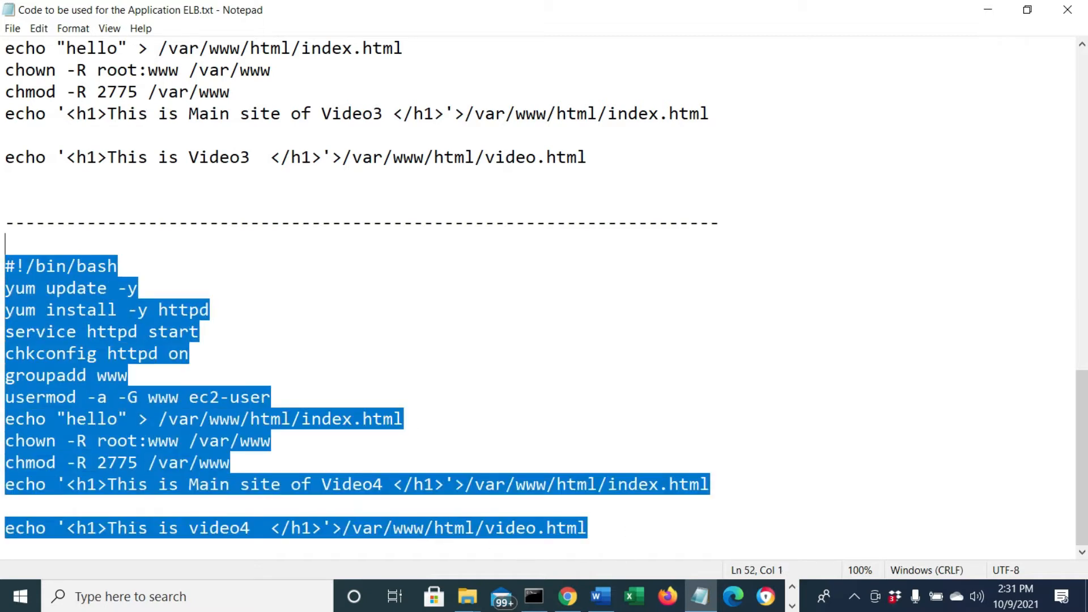
right_click(62, 289)
click(94, 328)
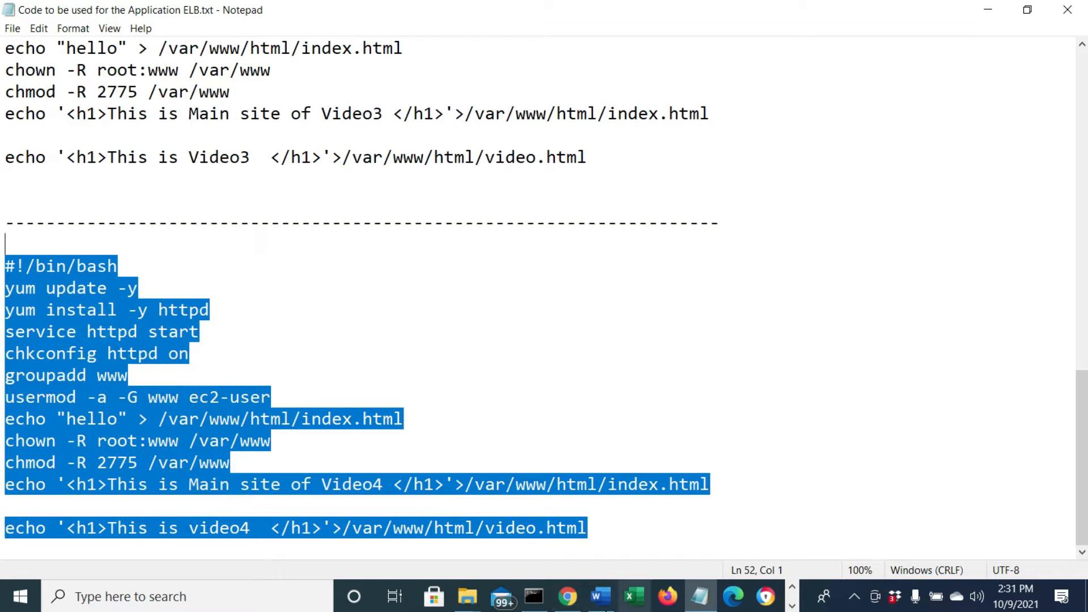
click(567, 596)
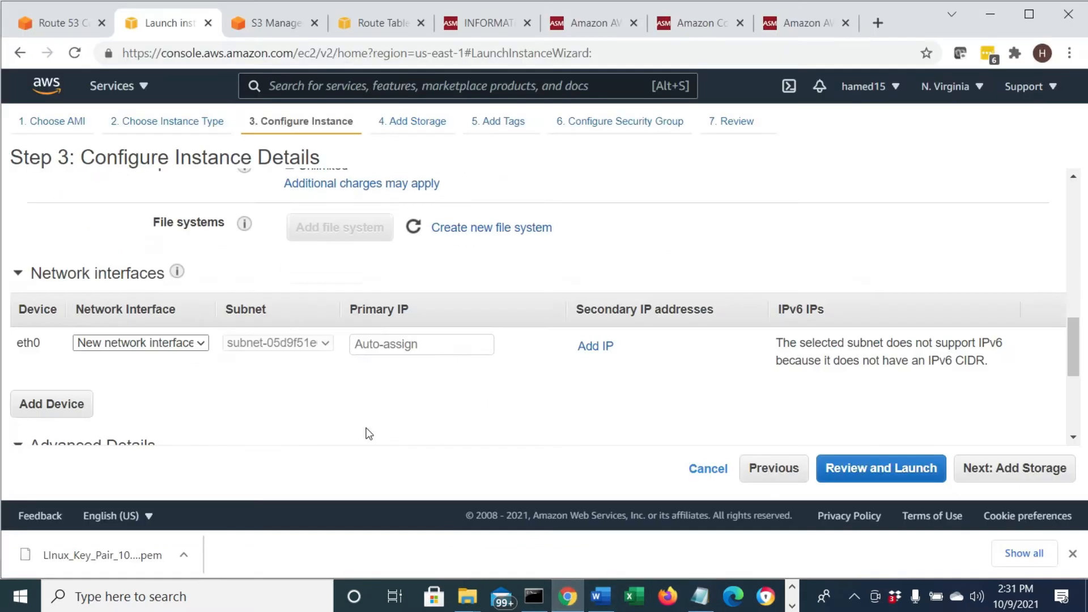
scroll(368, 433, down, 4)
right_click(358, 379)
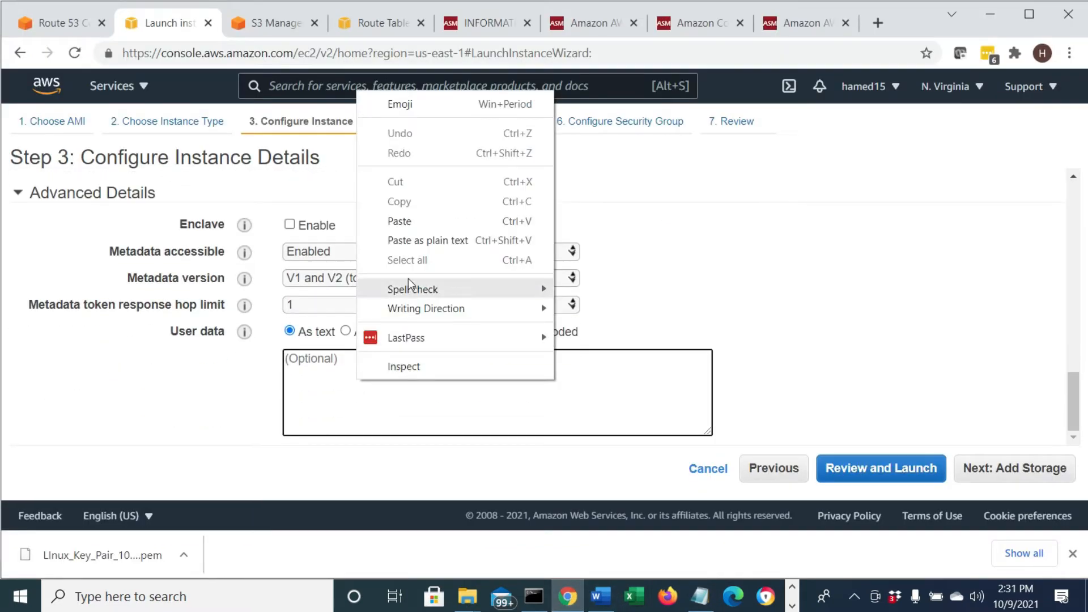
click(399, 221)
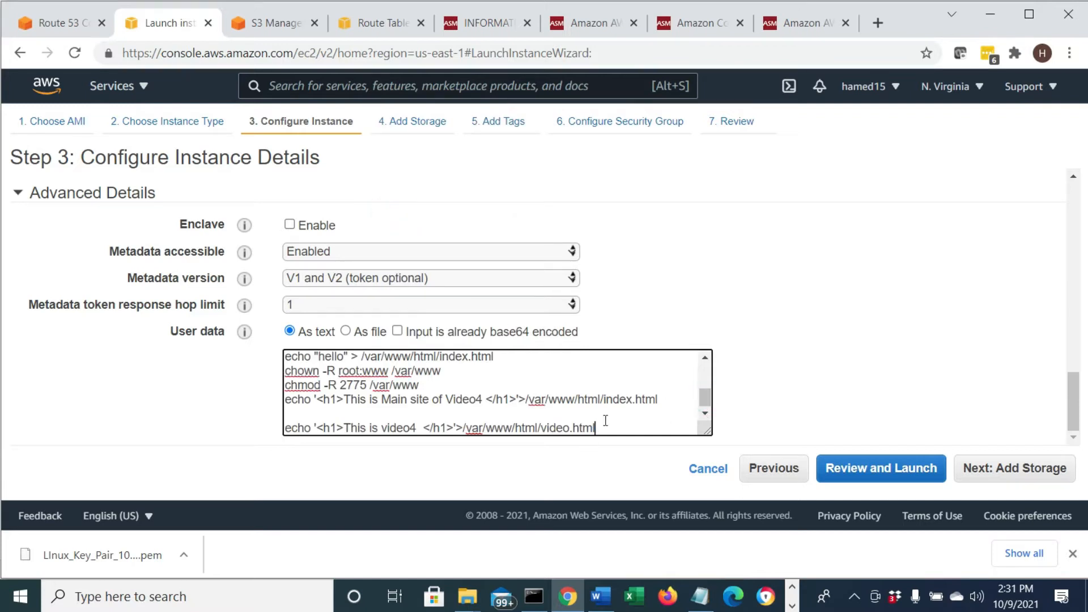
- Check the pasted user data, remove the blank line above #!/bin/bash, and proceed to the storage settings
drag(476, 391, 690, 400)
scroll(705, 399, up, 3)
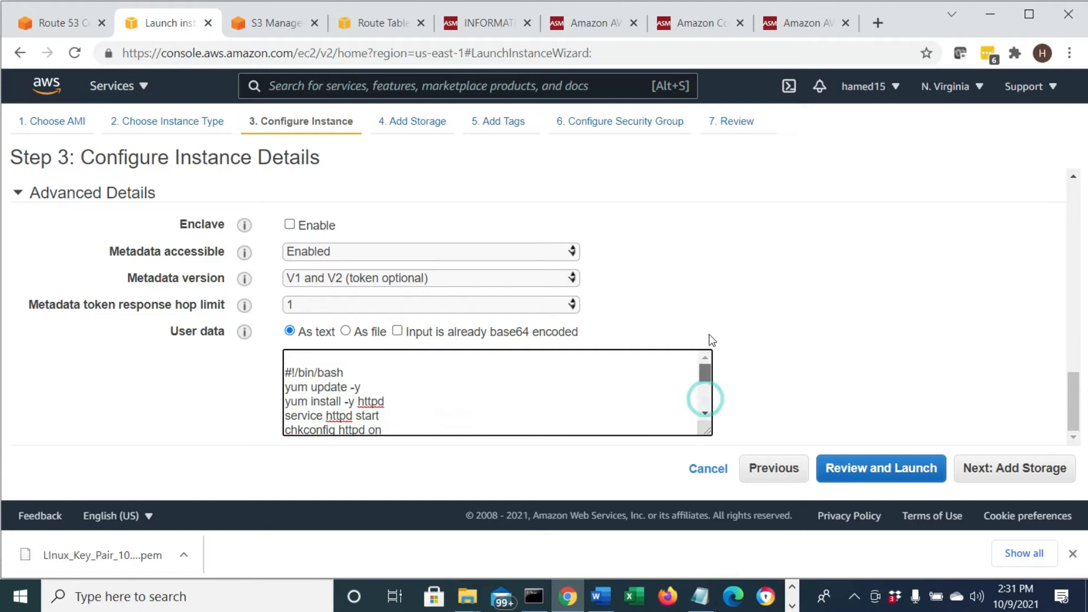
click(286, 374)
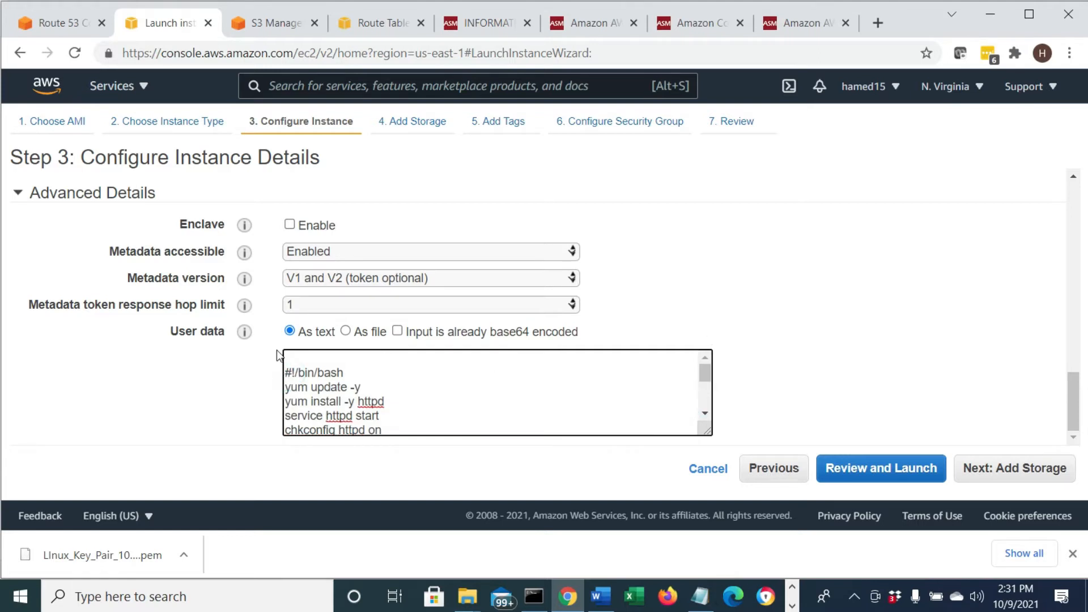
key(BackSpace)
click(983, 478)
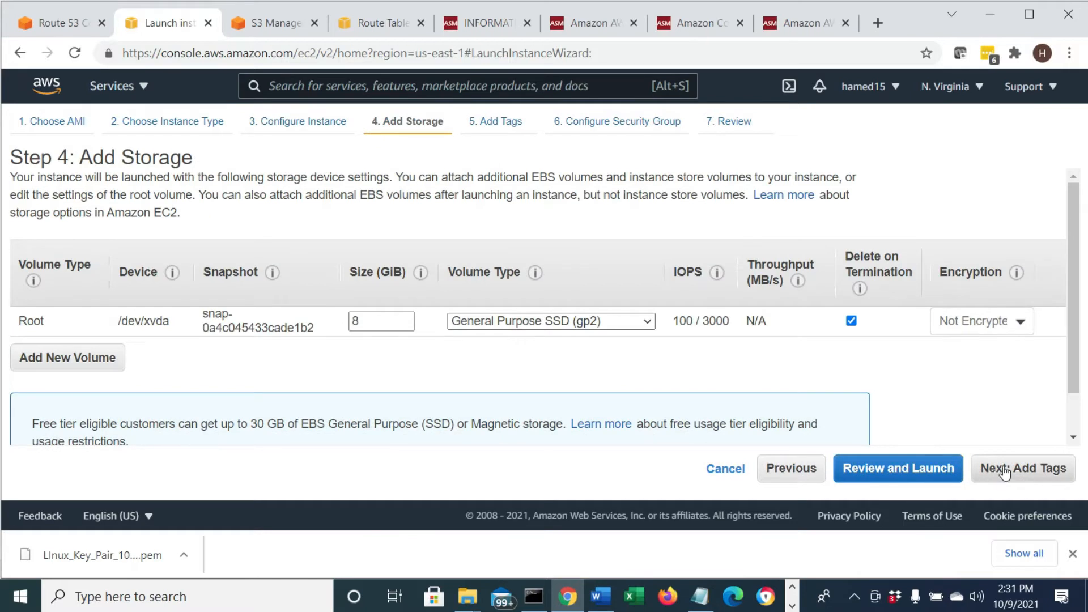
- Keep the default storage, add a Name tag with the value LinuxVideo4, and proceed to the security group configuration
click(986, 475)
click(660, 340)
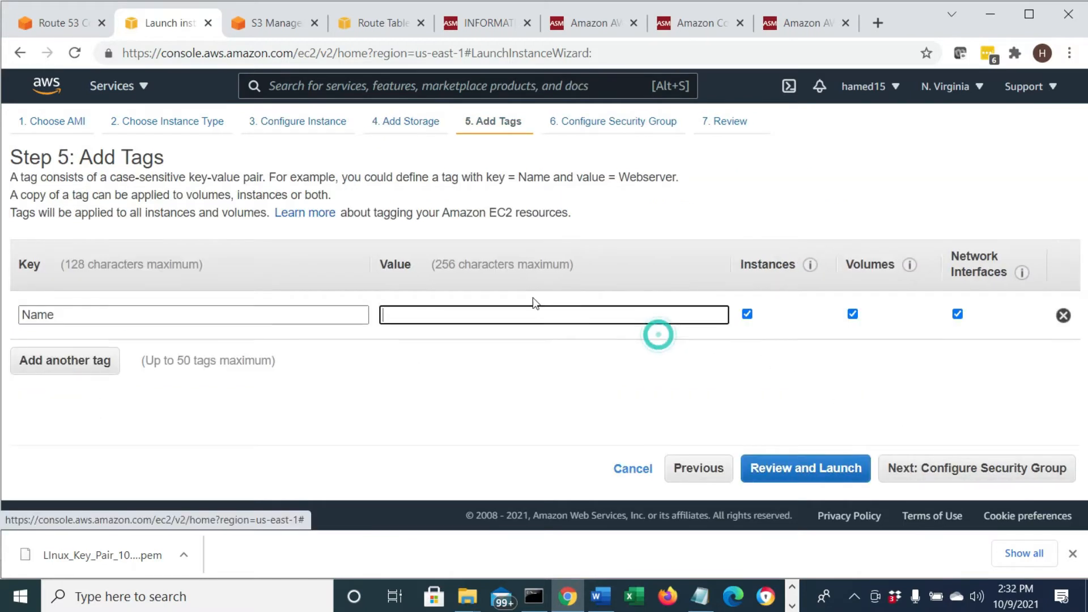
click(479, 313)
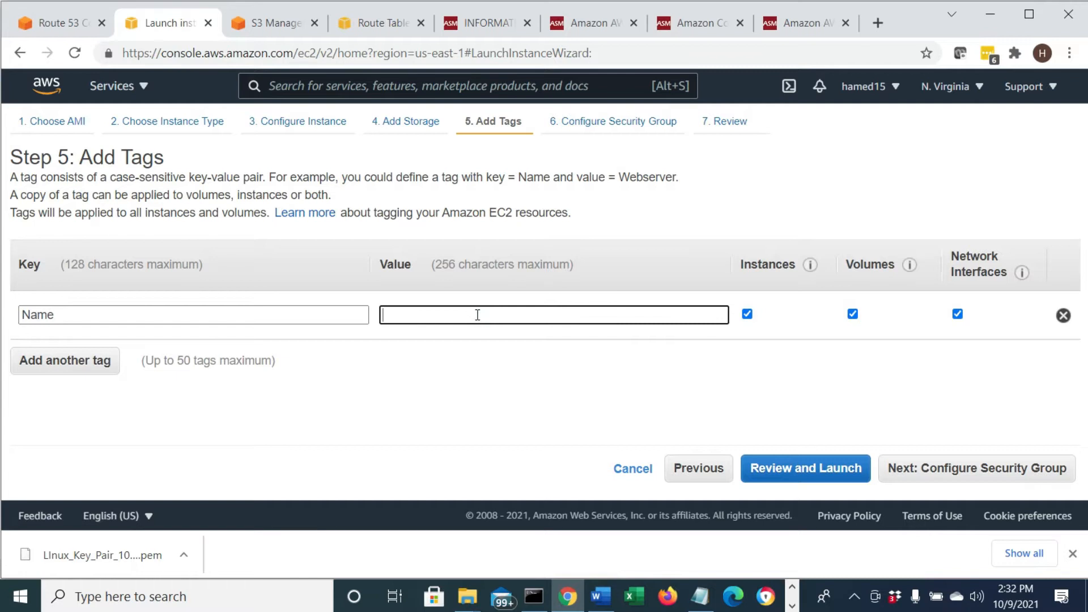
text(lin)
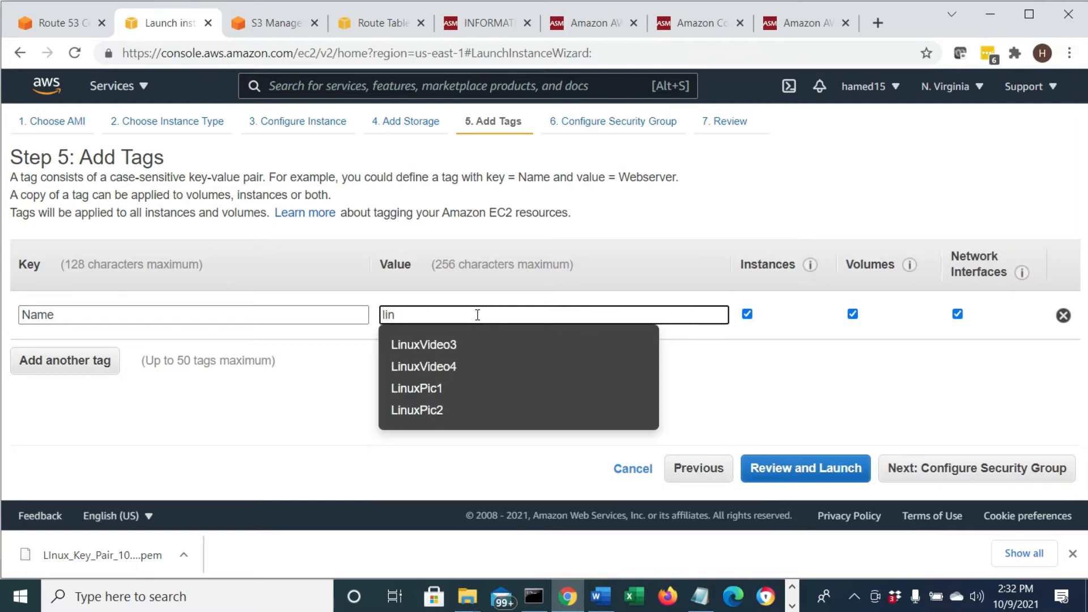
click(438, 370)
click(971, 470)
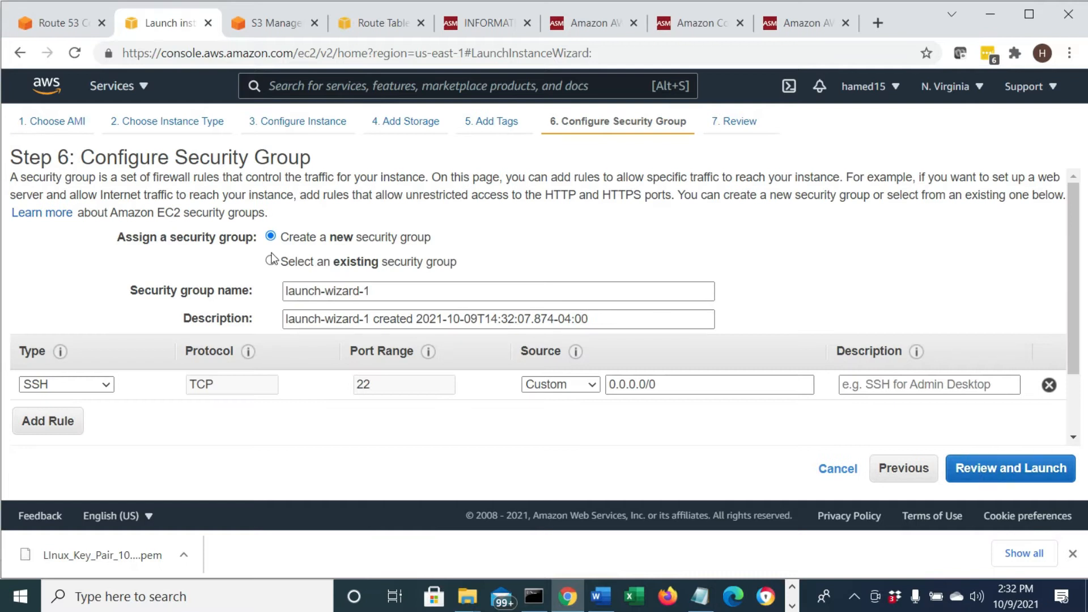
- Assign the existing security group SSH;ICMP;HTTP to the LinuxVideo4 instance and proceed to the launch review
click(271, 259)
scroll(458, 291, down, 1)
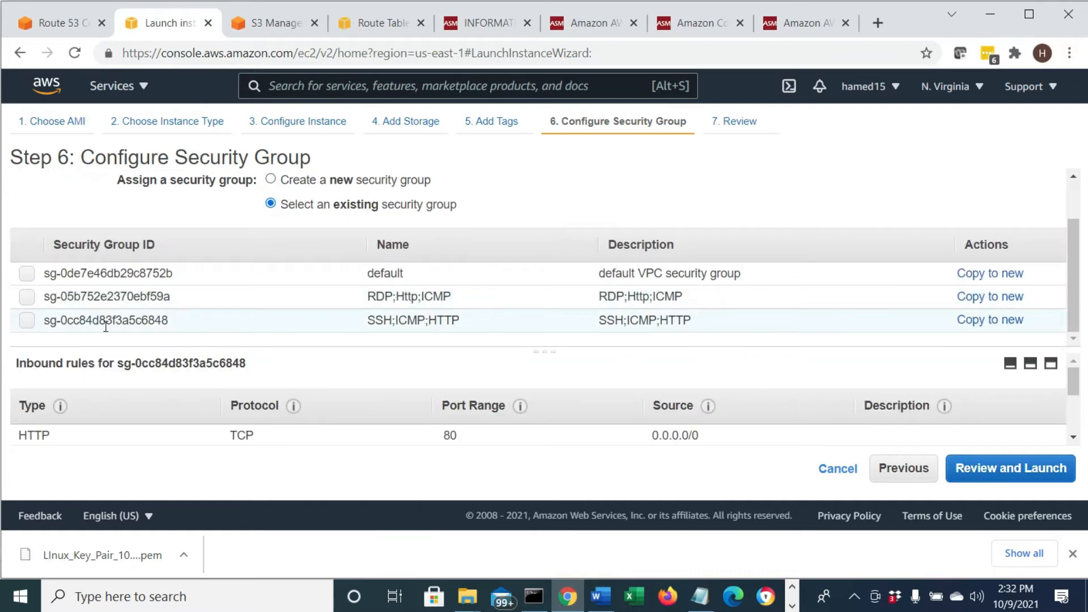
click(314, 330)
drag(483, 326, 408, 321)
click(992, 482)
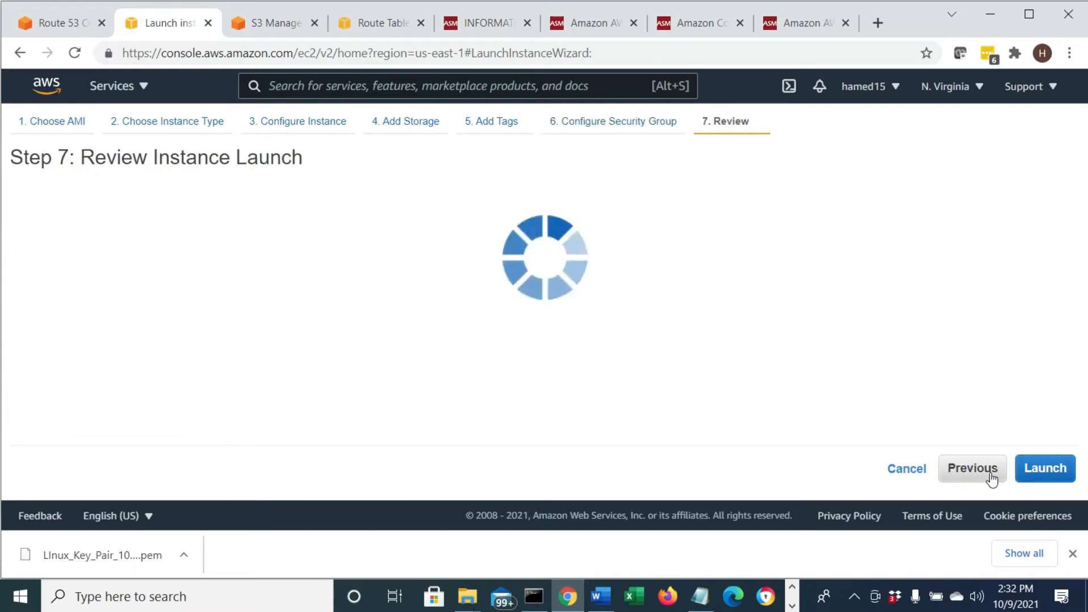
- Launch LinuxVideo4 with the existing key pair LInux_Key_Pair_10_9_2021, acknowledging access to its private key file, and open the instances list
scroll(893, 369, down, 10)
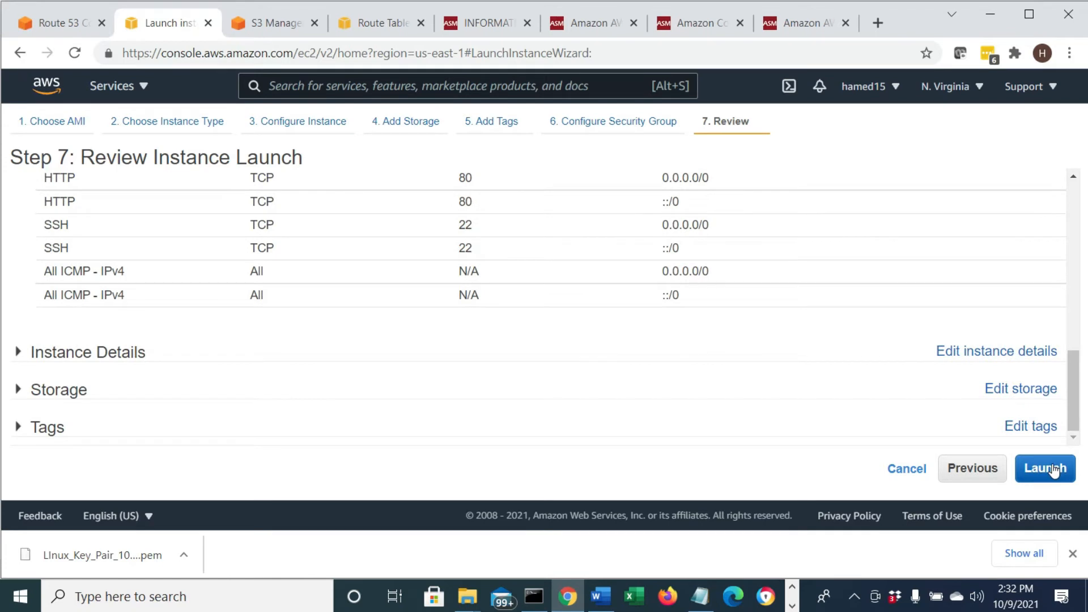
click(1052, 469)
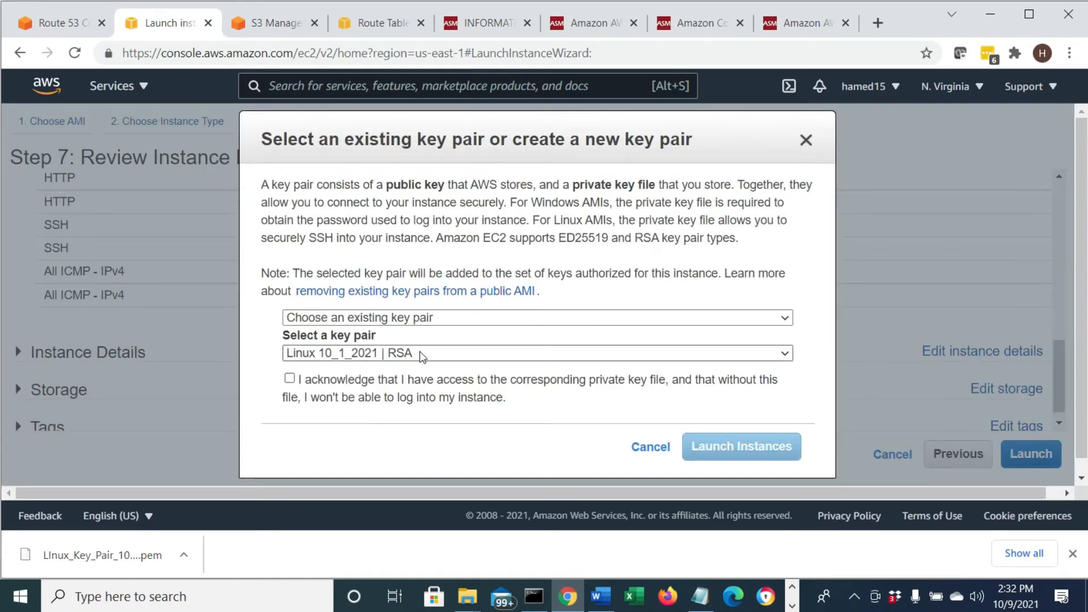
click(421, 354)
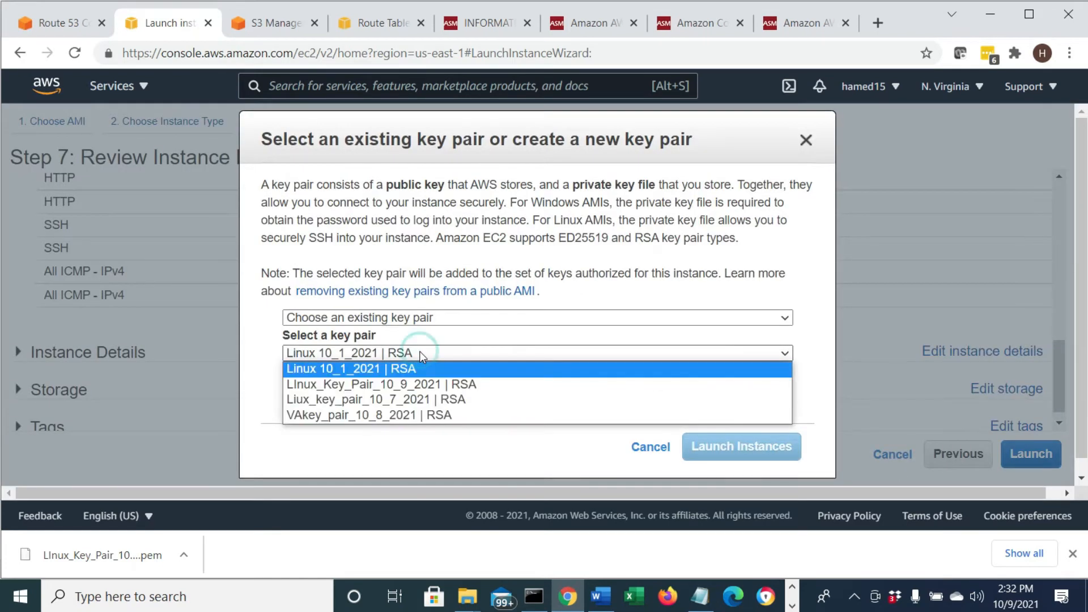
click(413, 386)
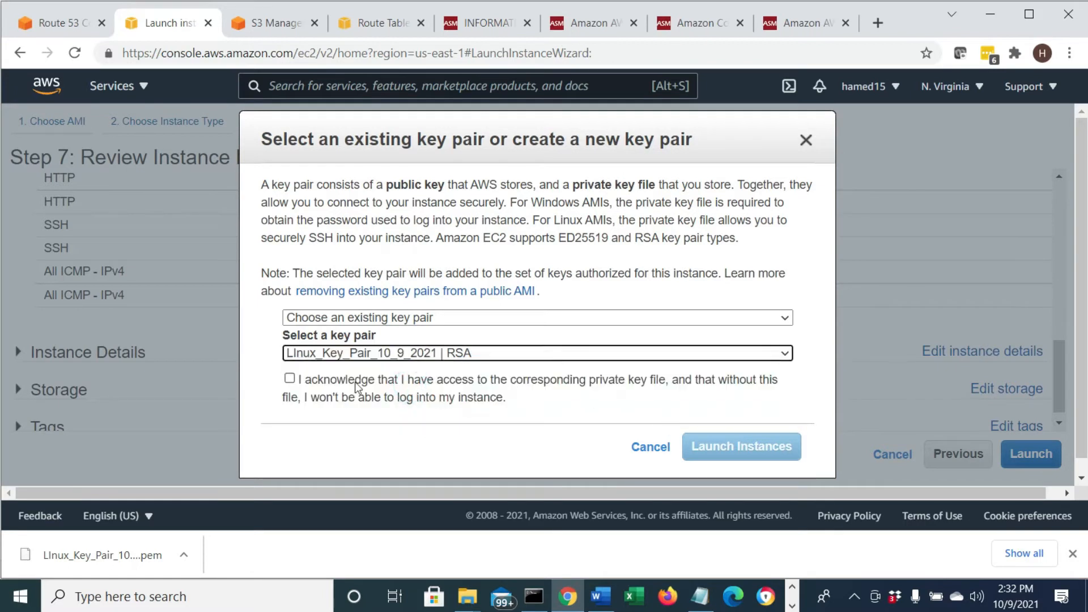
click(289, 380)
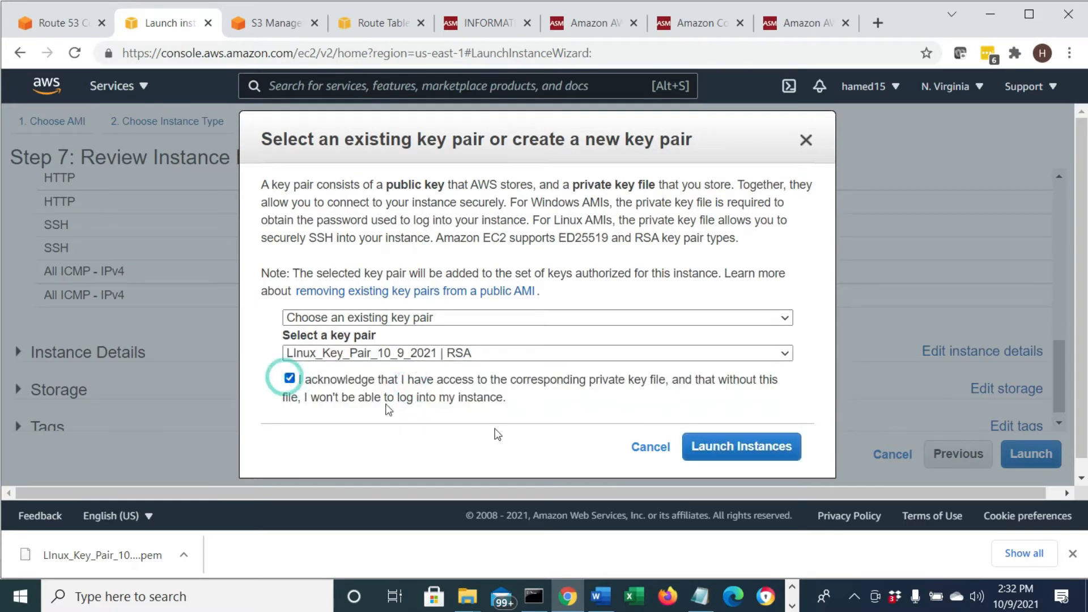
click(757, 453)
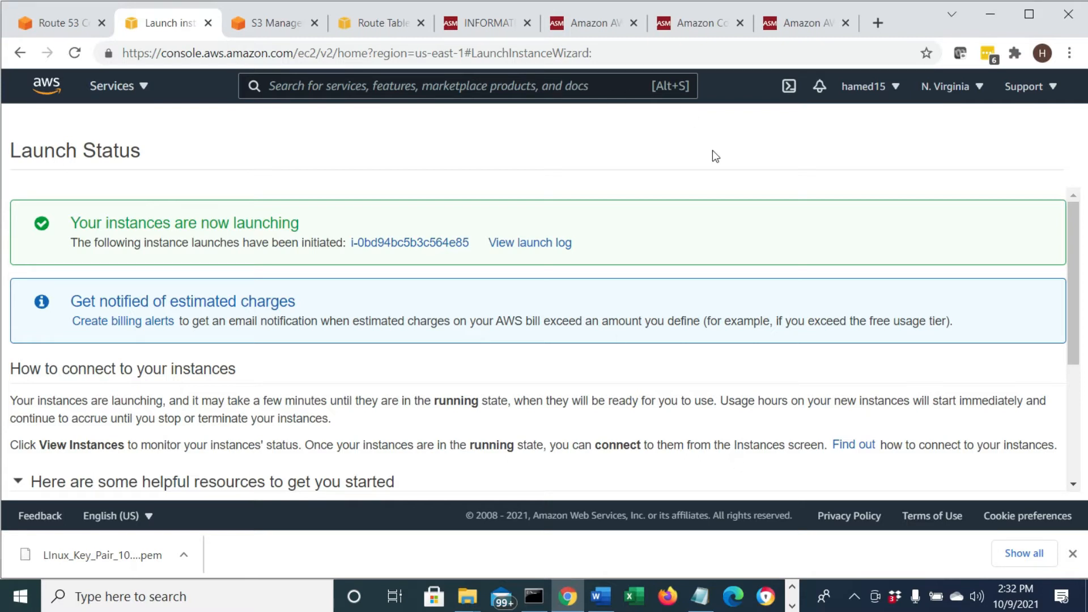
scroll(895, 316, down, 4)
click(967, 480)
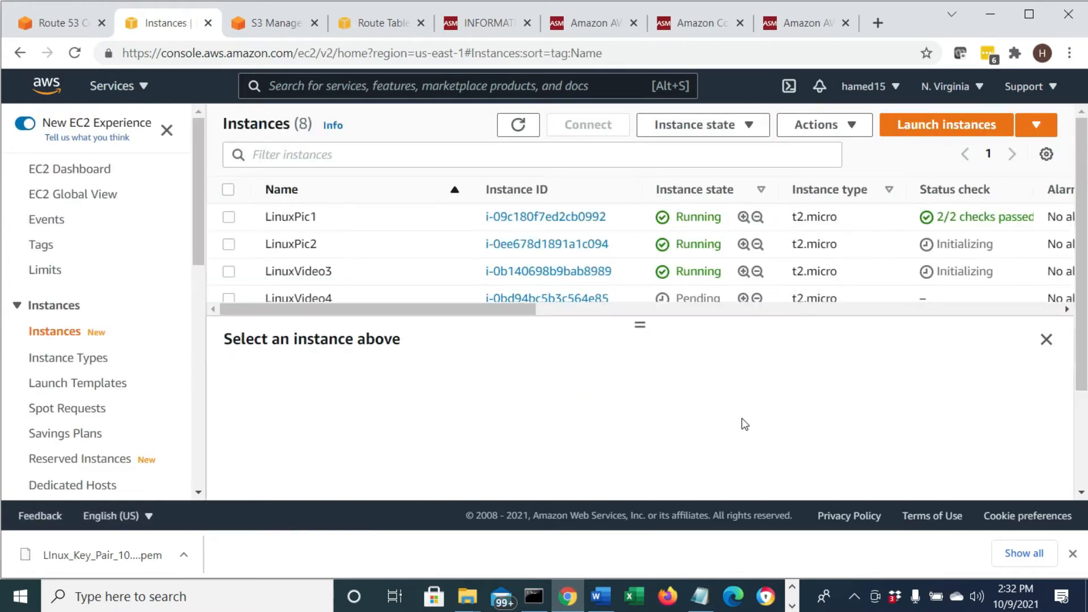
- Select the LinuxPic1 instance and open its public IPv4 address in a new tab to check the main page
click(229, 217)
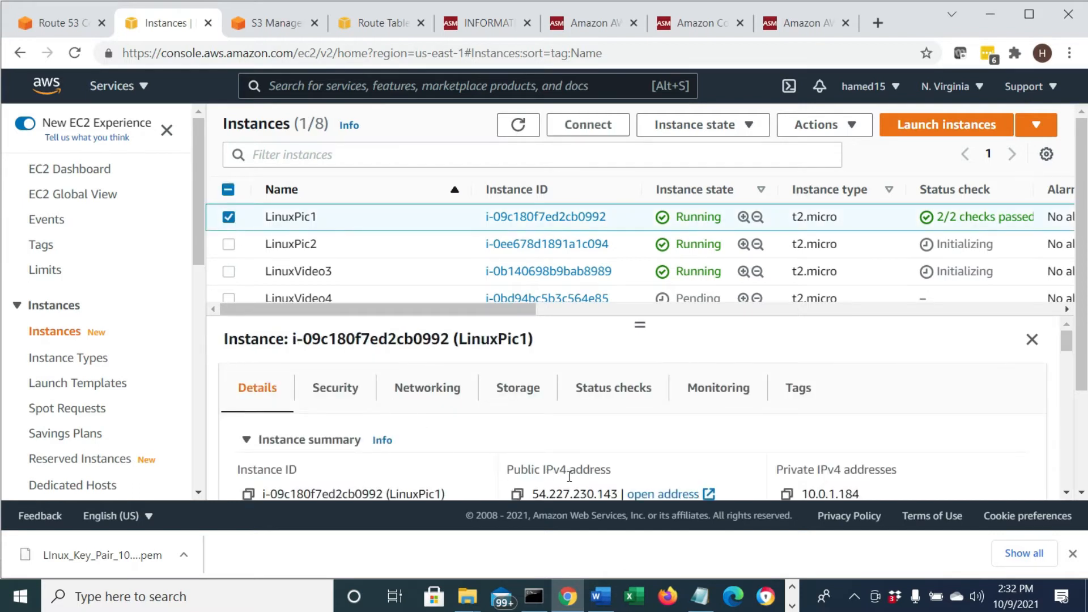
drag(619, 495, 692, 482)
scroll(916, 434, up, 2)
click(946, 444)
drag(618, 450, 531, 448)
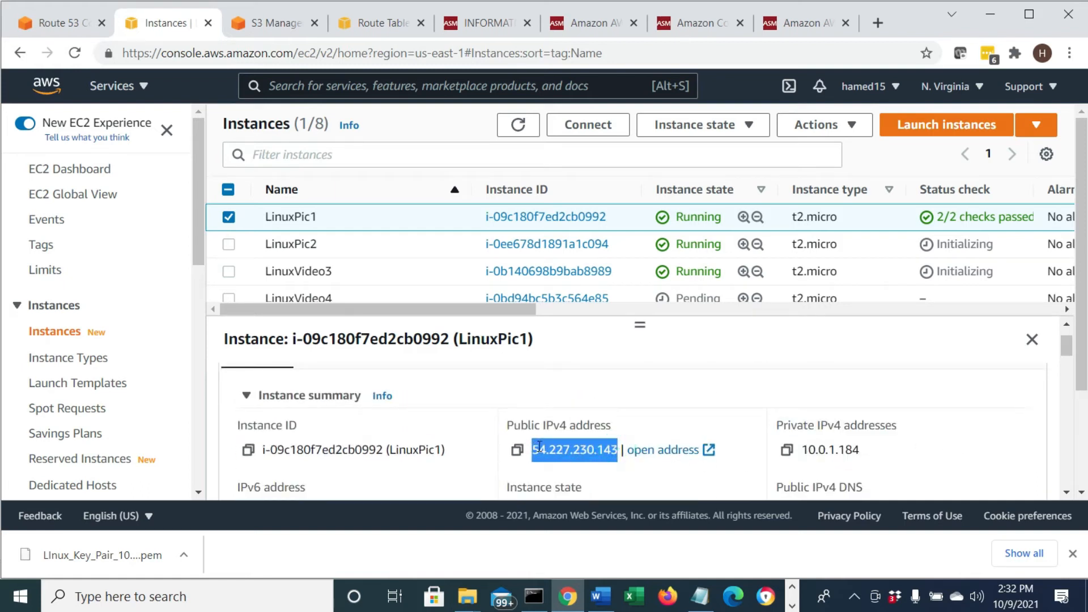
right_click(539, 447)
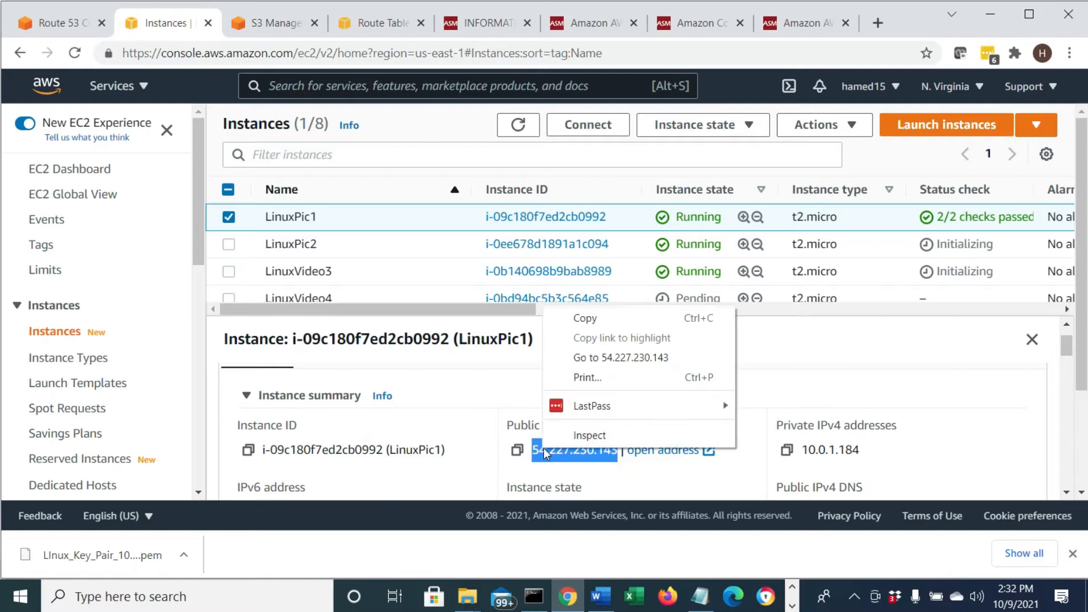
click(578, 359)
drag(343, 97, 8, 95)
- Load /picture.html on LinuxPic1's public address and reload the page to test it
click(332, 53)
click(331, 53)
text(/picture.html)
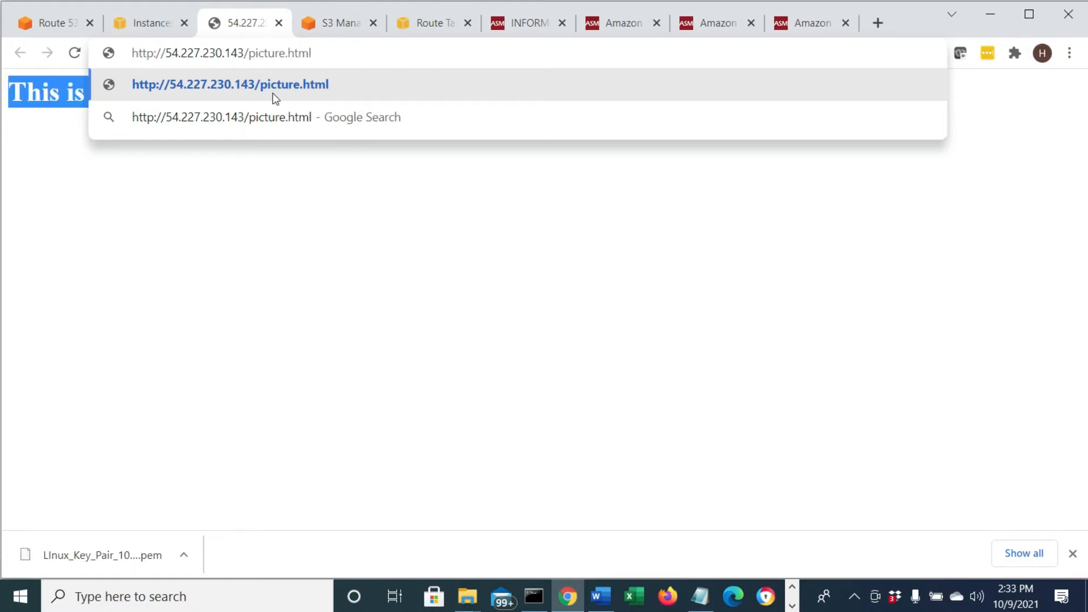
key(Return)
click(76, 52)
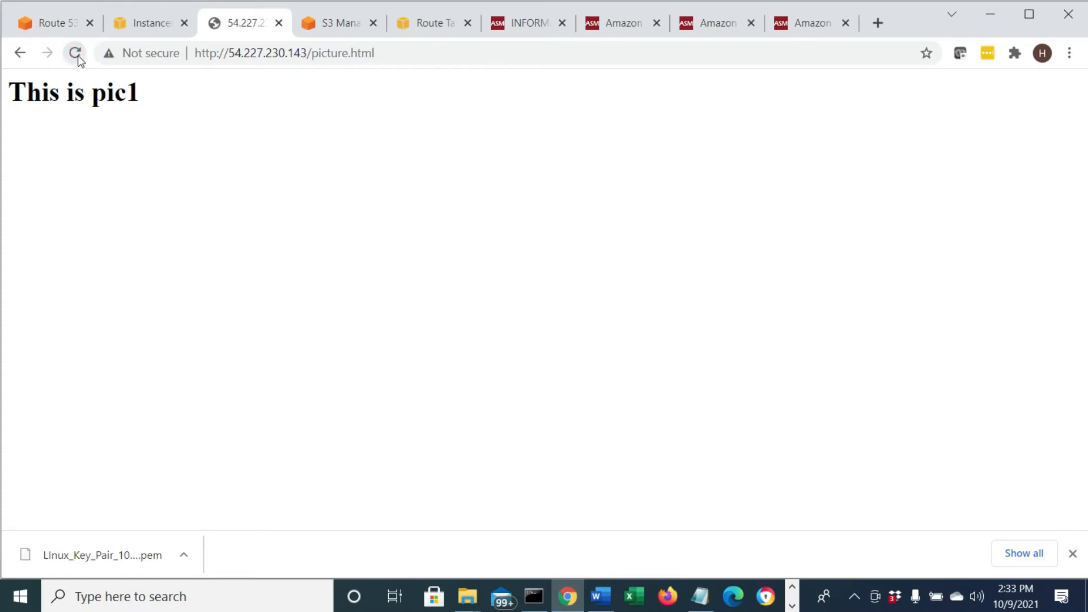
click(76, 55)
click(400, 52)
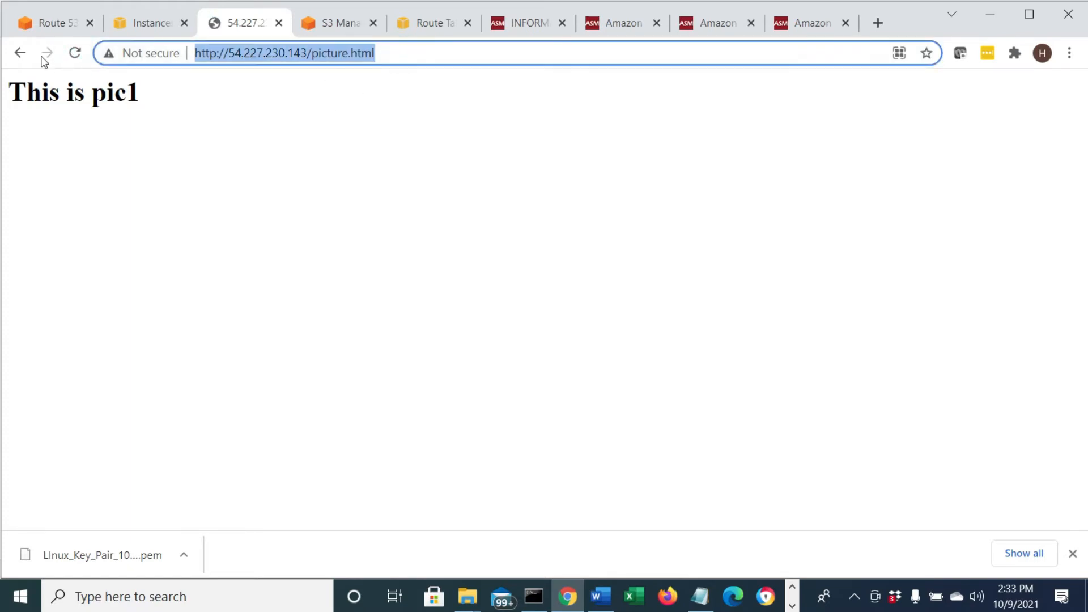
click(75, 52)
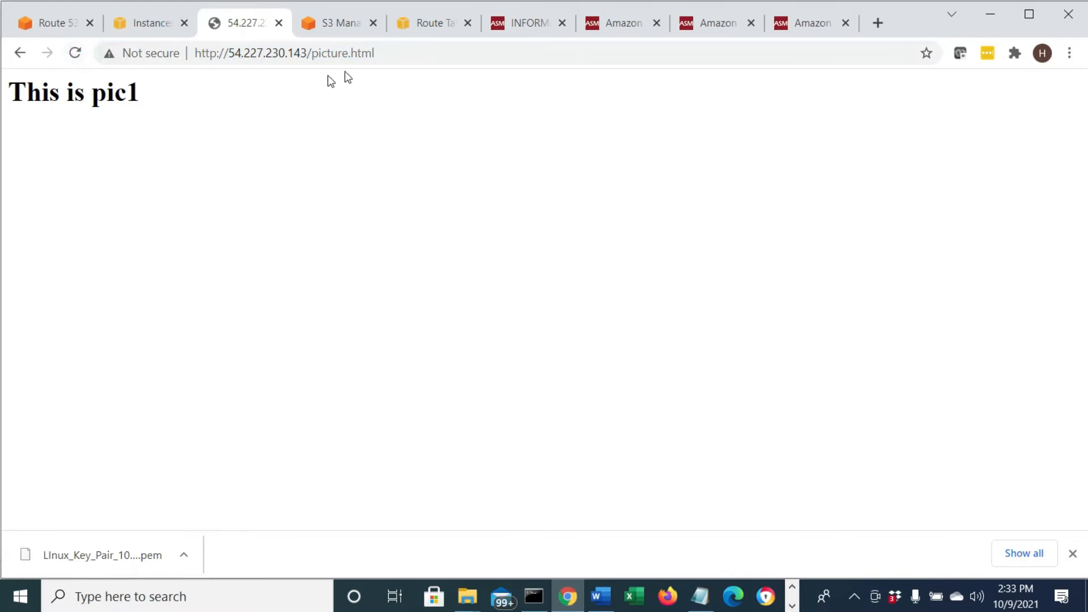
click(385, 52)
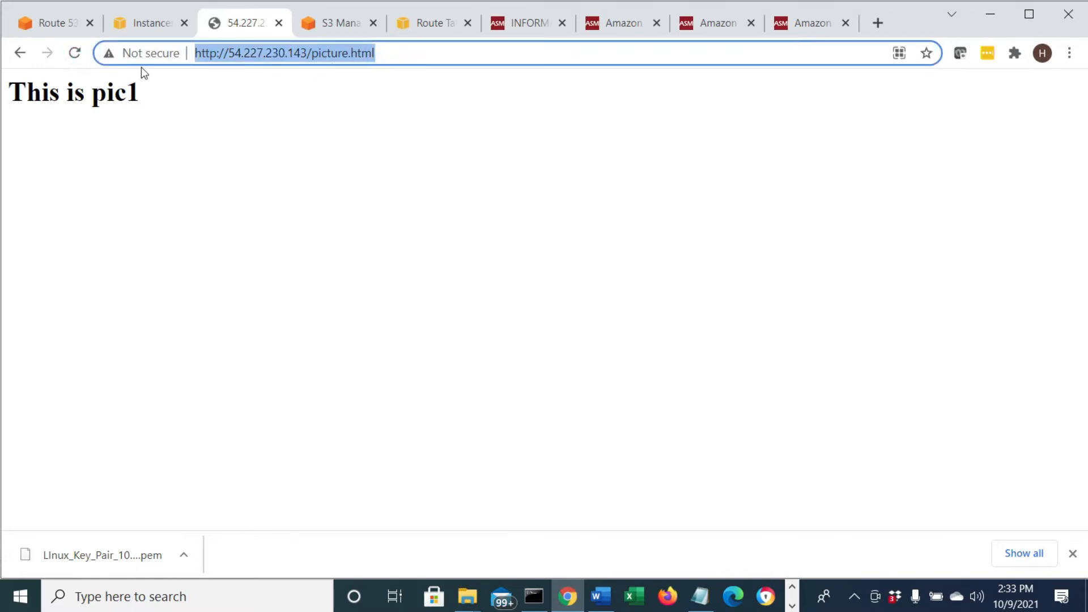
- Return to the instances list, select only LinuxPic2, and open its public IPv4 address in a new tab
click(138, 25)
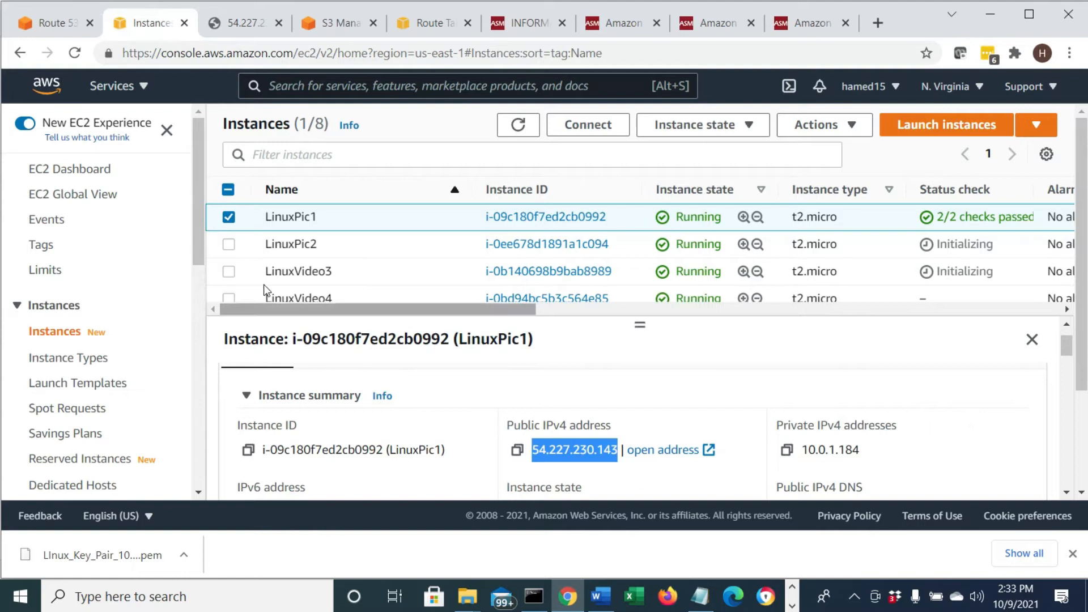
click(228, 244)
click(228, 215)
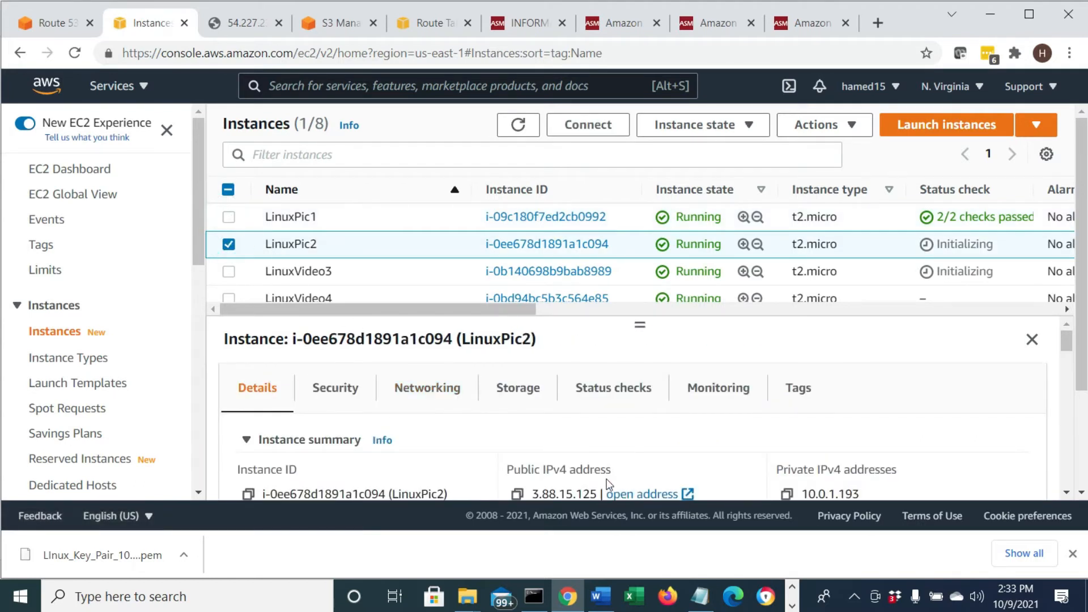
drag(599, 496, 596, 440)
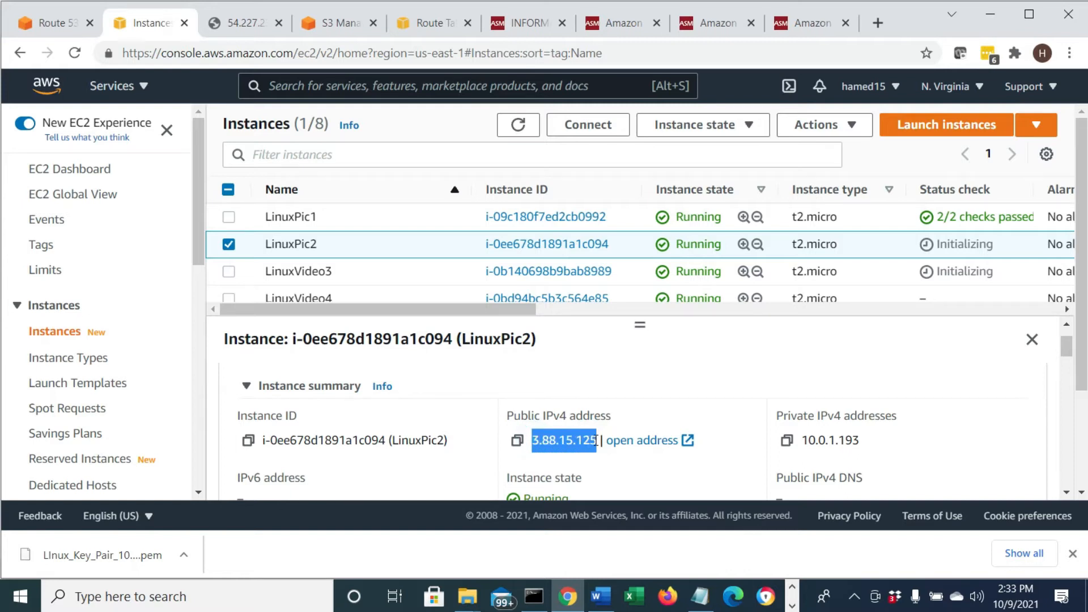
right_click(567, 444)
click(593, 357)
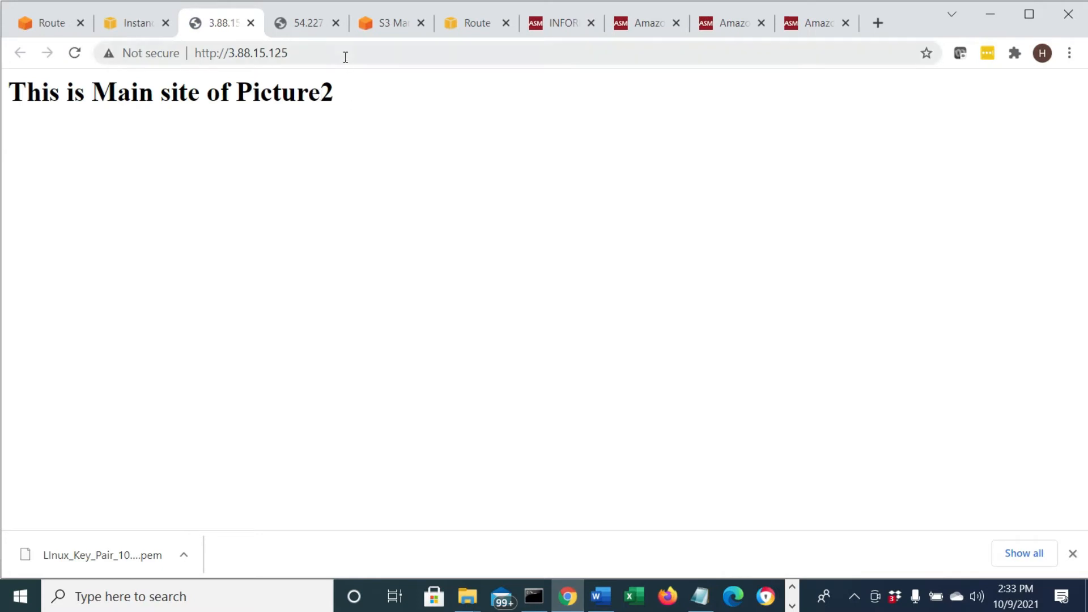
- Load /picture.html on LinuxPic2's public address to test its picture page
click(345, 57)
click(345, 57)
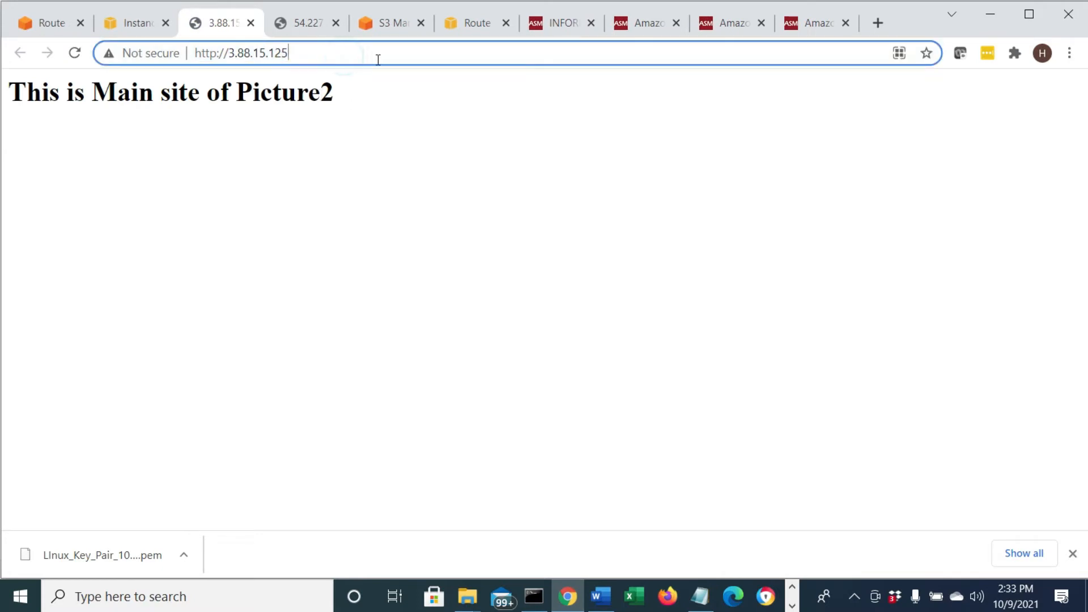
text(/pictur)
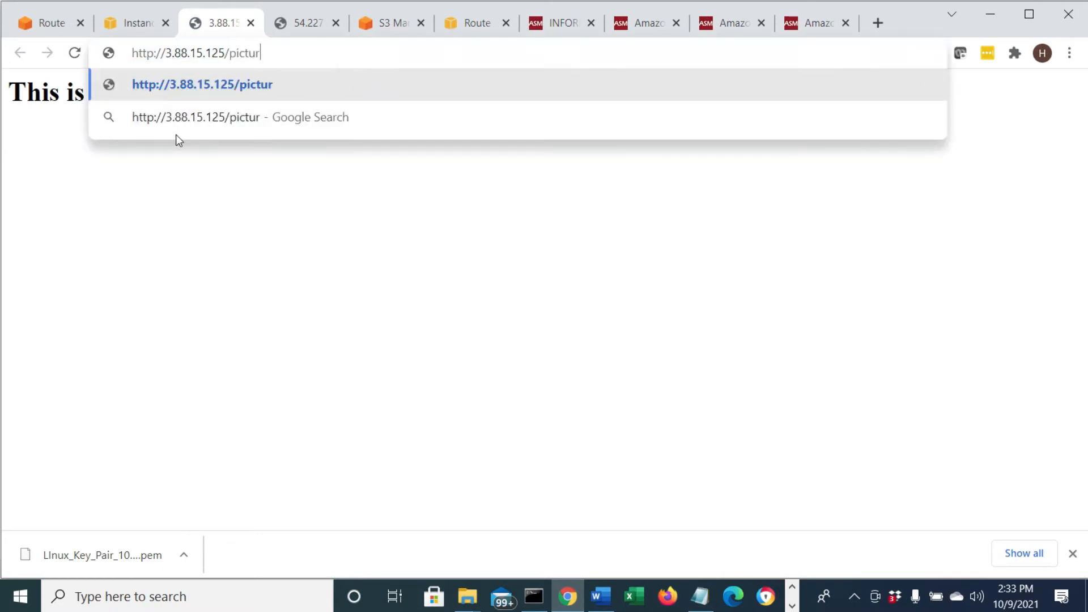
text(e.html)
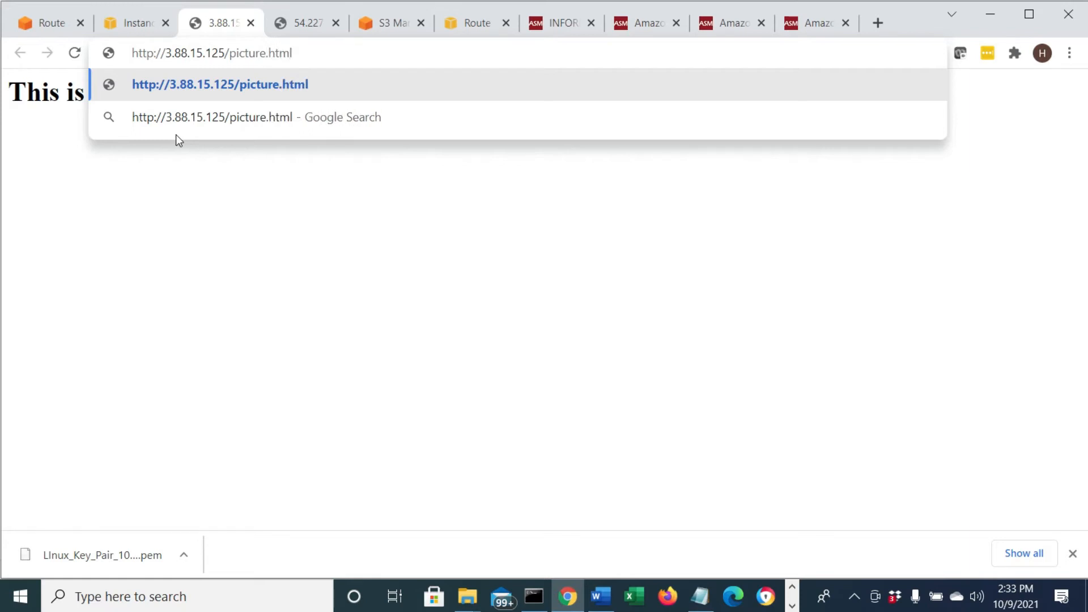
key(Return)
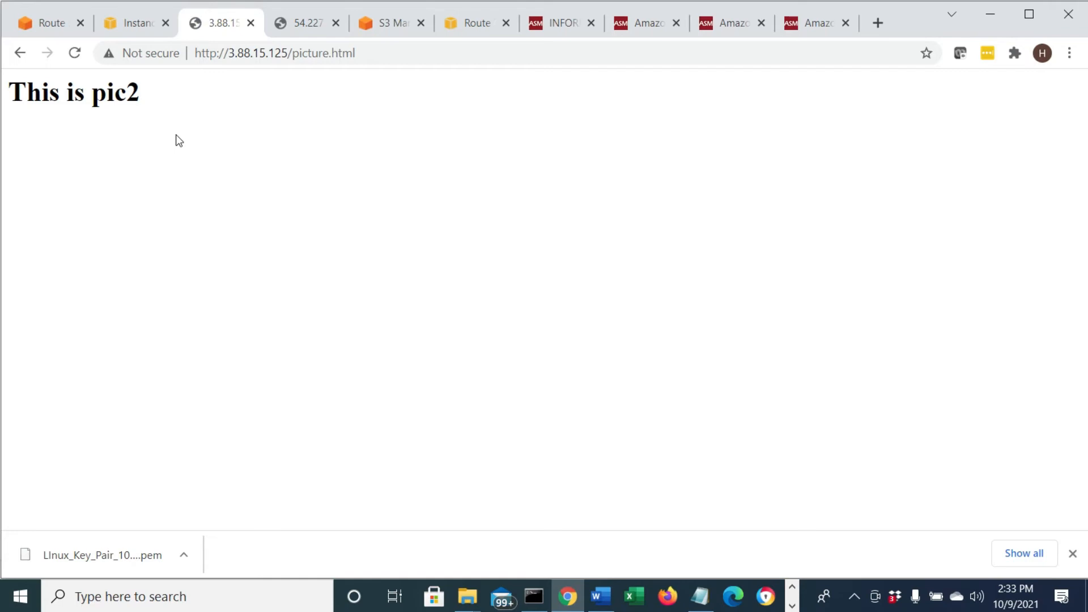
- Return to the instances list, select only LinuxVideo3, and open its public IPv4 address in a new tab
click(133, 23)
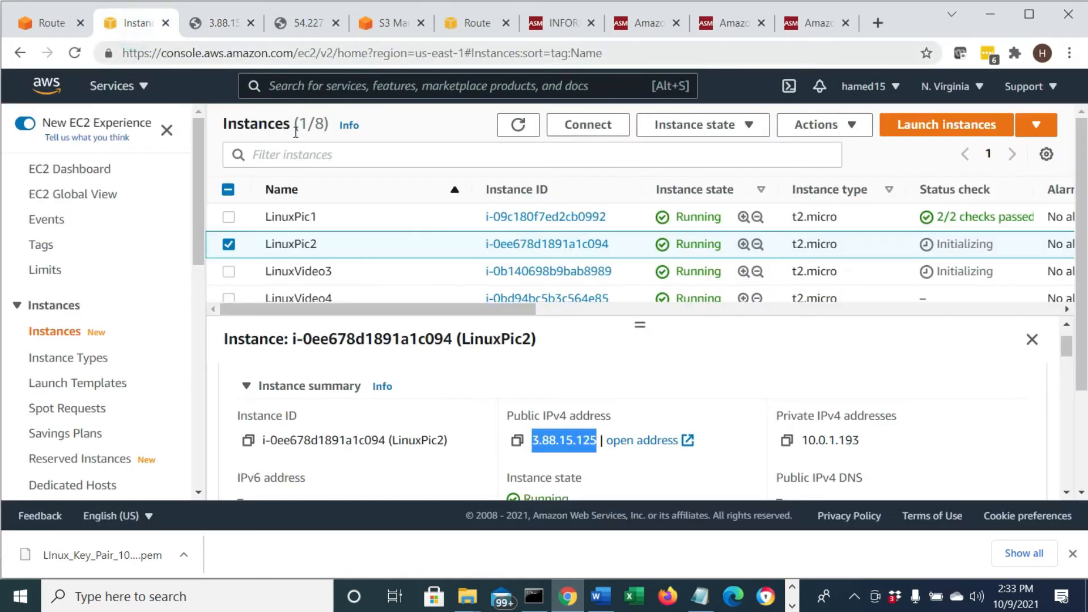
click(228, 271)
click(229, 244)
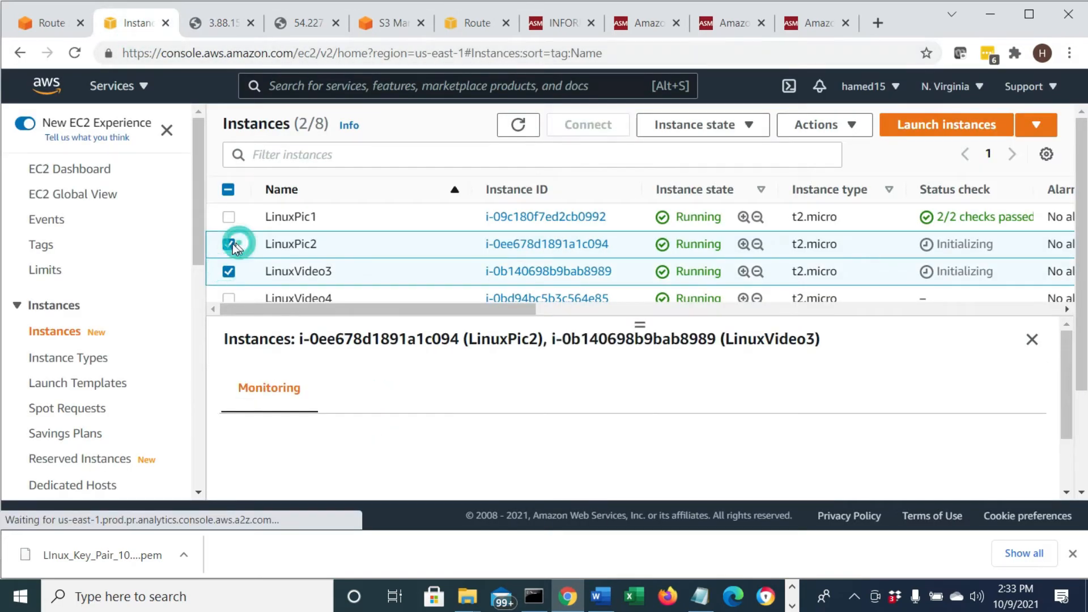
scroll(634, 462, down, 3)
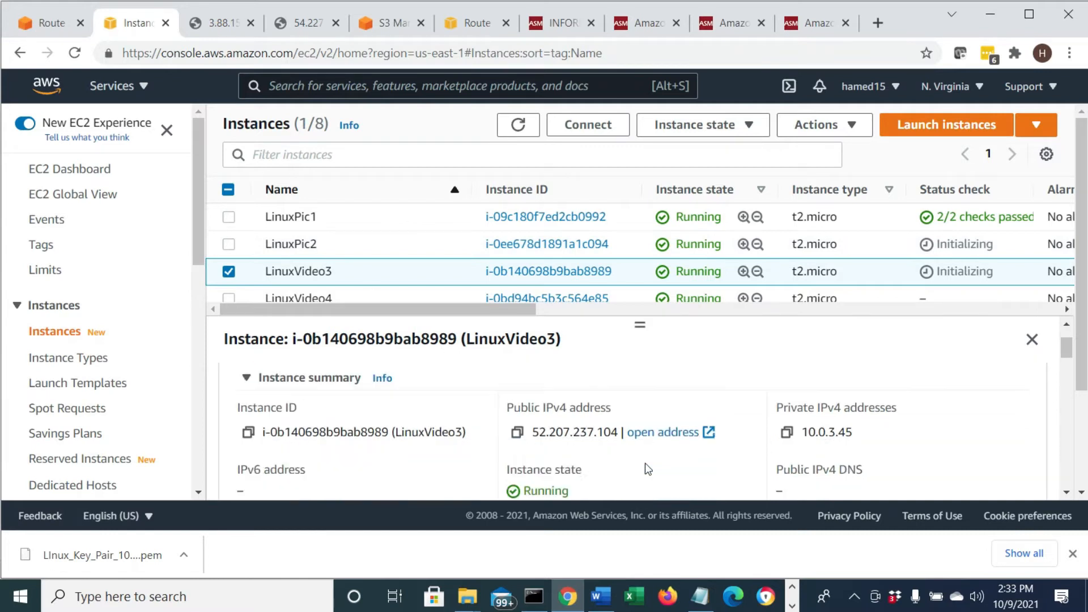
drag(619, 406, 535, 406)
right_click(560, 414)
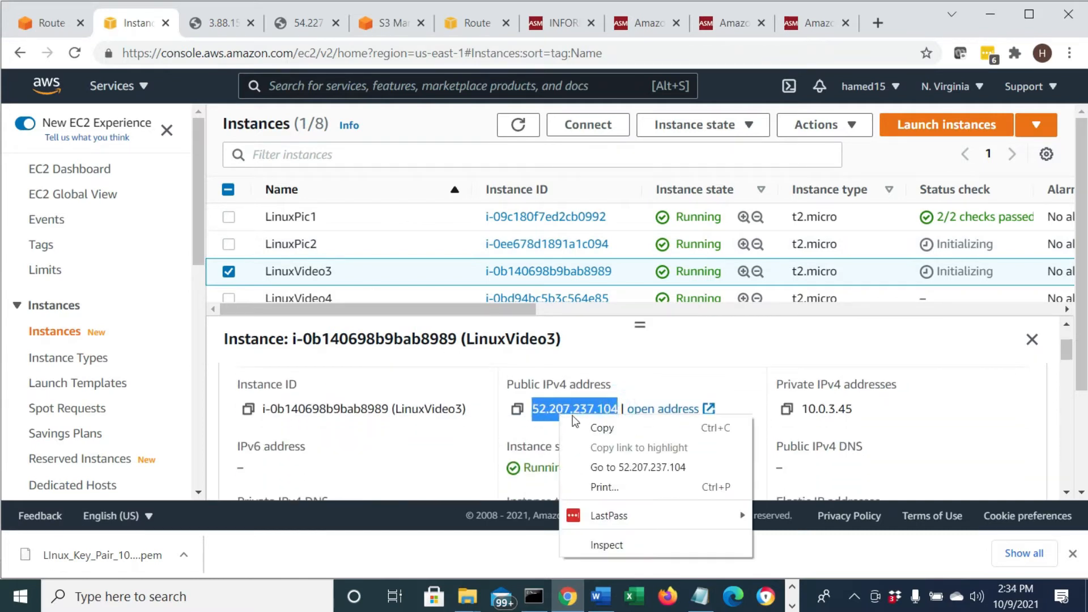
click(588, 468)
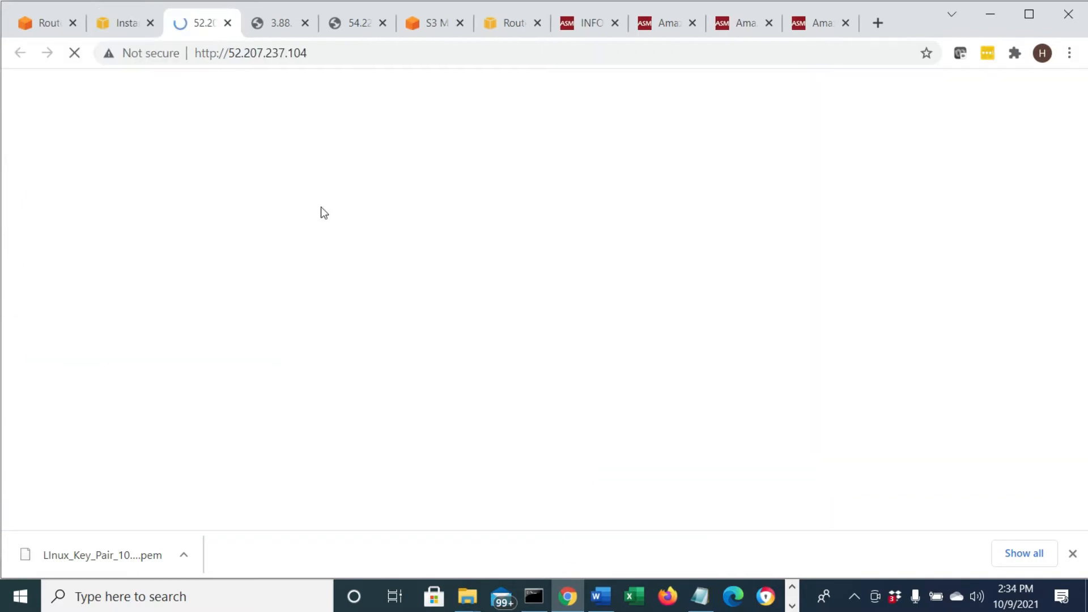
- Load /video.html on LinuxVideo3's public address and check the page's heading
click(348, 52)
double_click(348, 52)
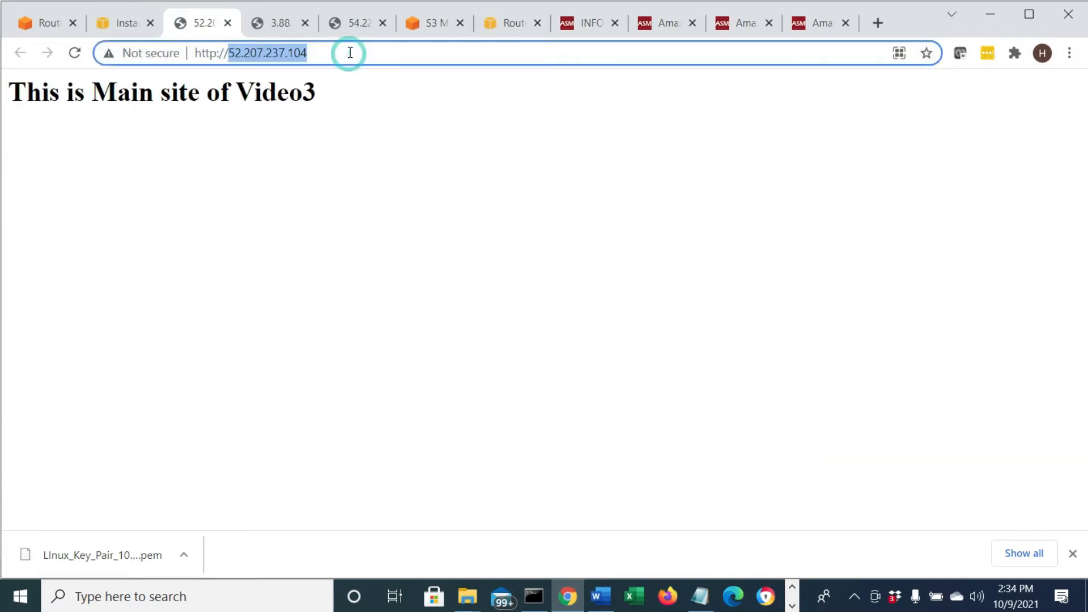
click(348, 52)
text(/video.html)
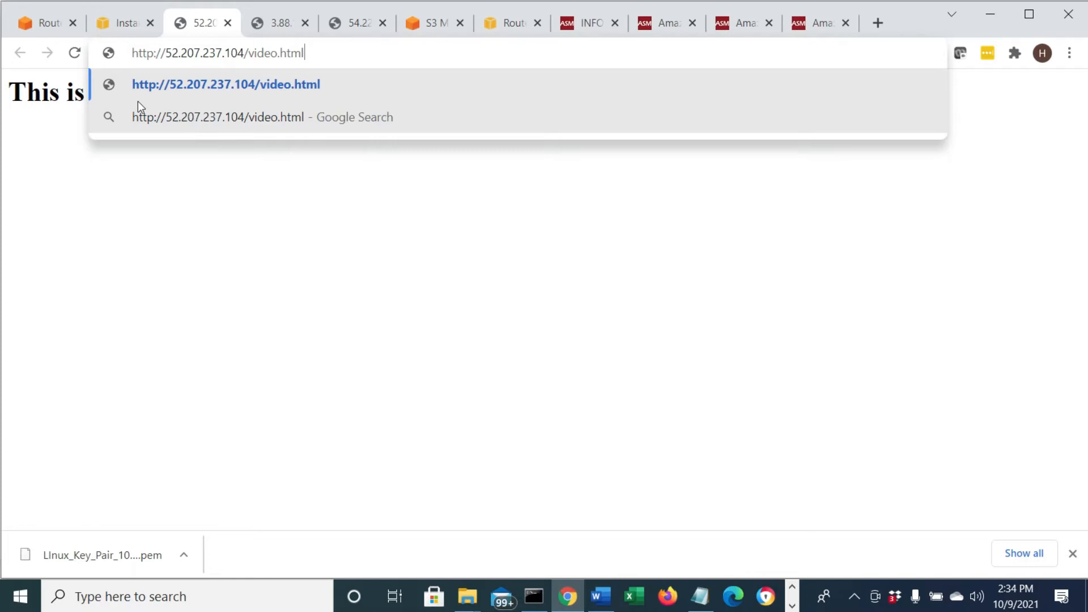
key(Return)
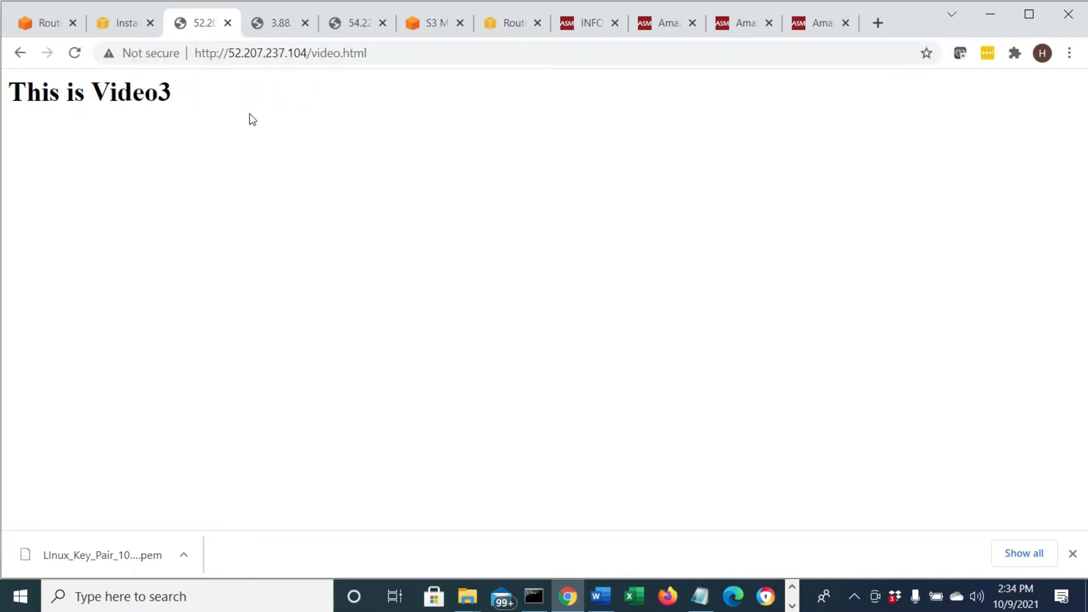
drag(138, 81, 7, 90)
- Return to the instances list, select only LinuxVideo4, and open its public IPv4 address in a new tab
click(110, 22)
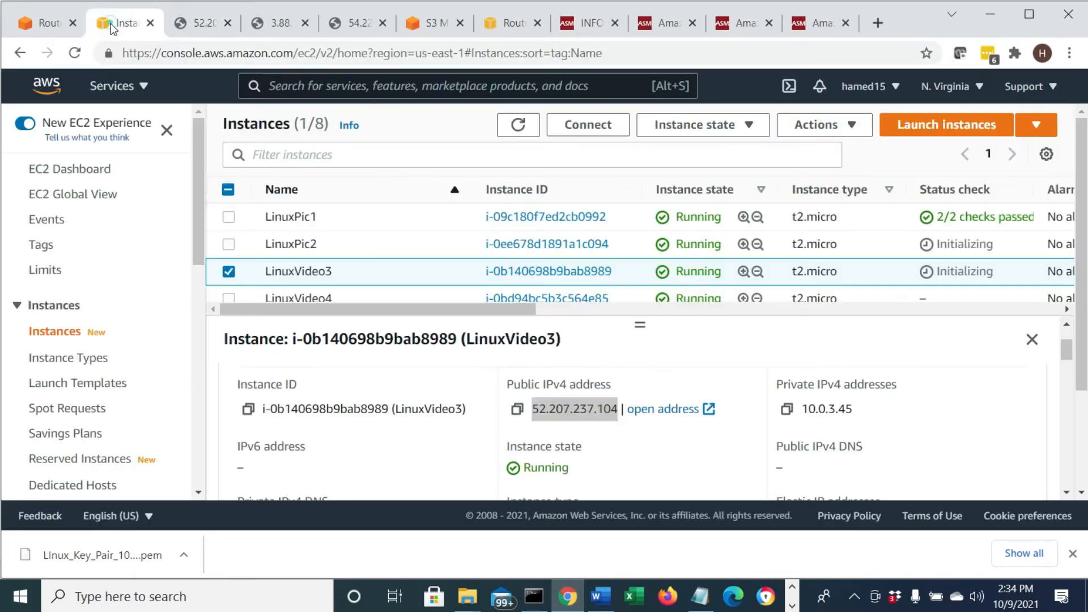
click(229, 270)
click(227, 297)
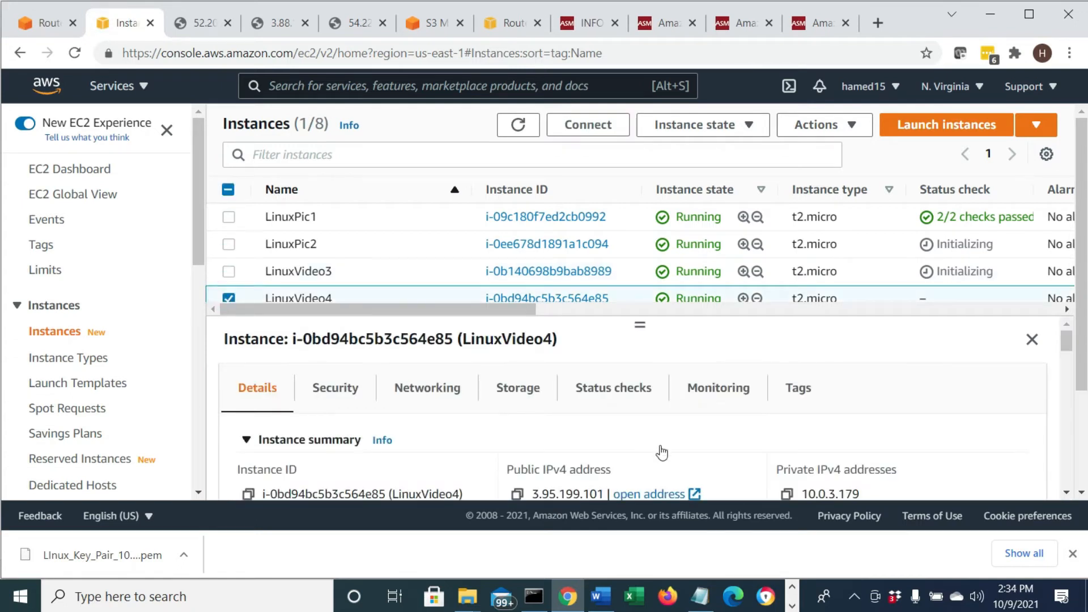
scroll(661, 451, down, 1)
drag(603, 405, 537, 410)
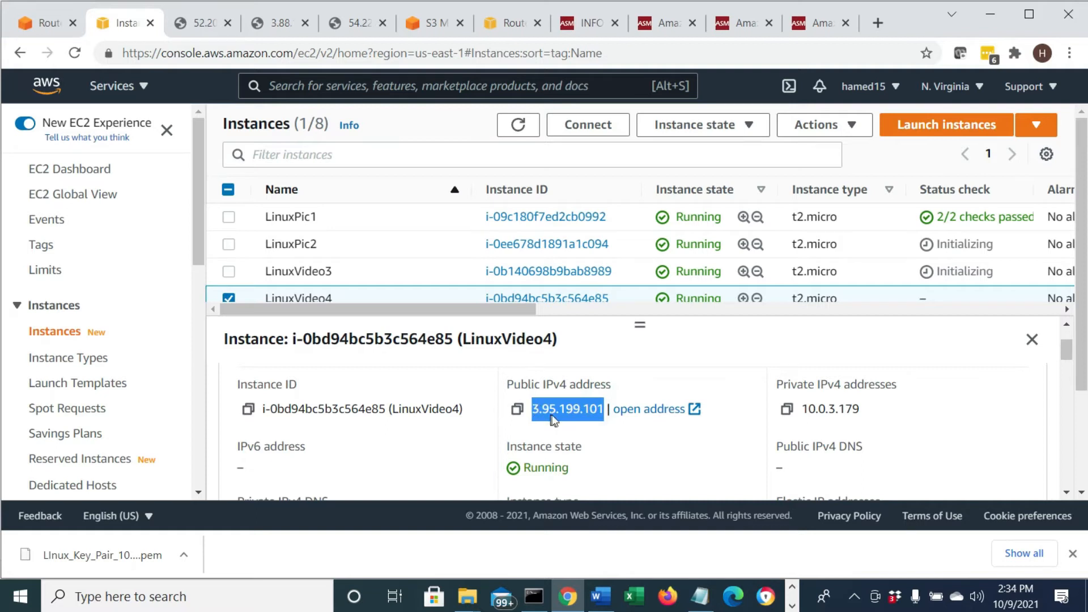
right_click(554, 420)
click(584, 466)
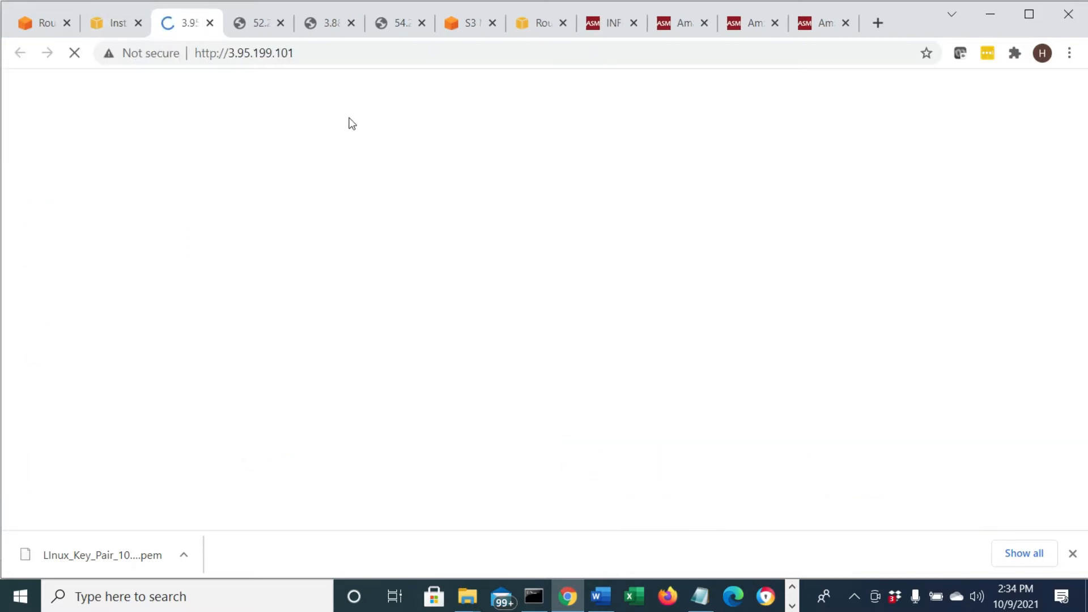
- Load /video.html on LinuxVideo4's public address and check the page's heading
click(328, 52)
click(328, 53)
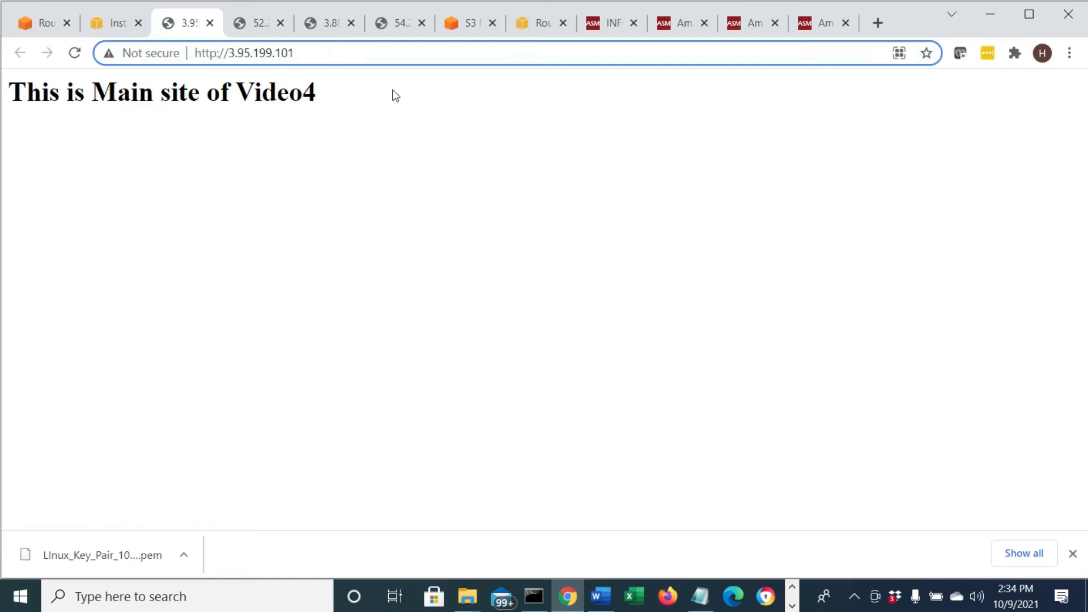
text(/video)
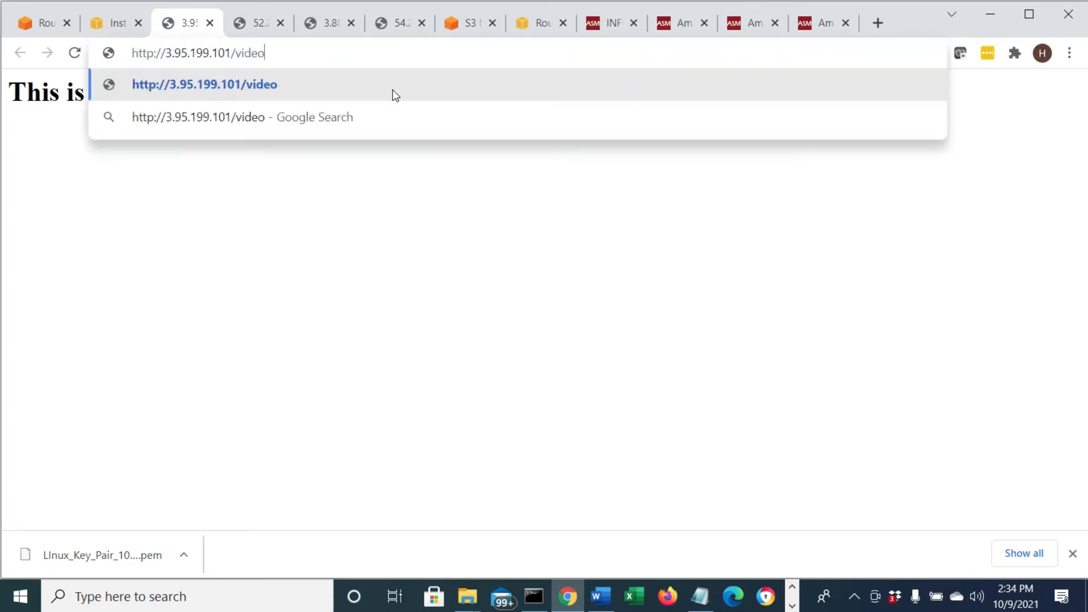
text(.html)
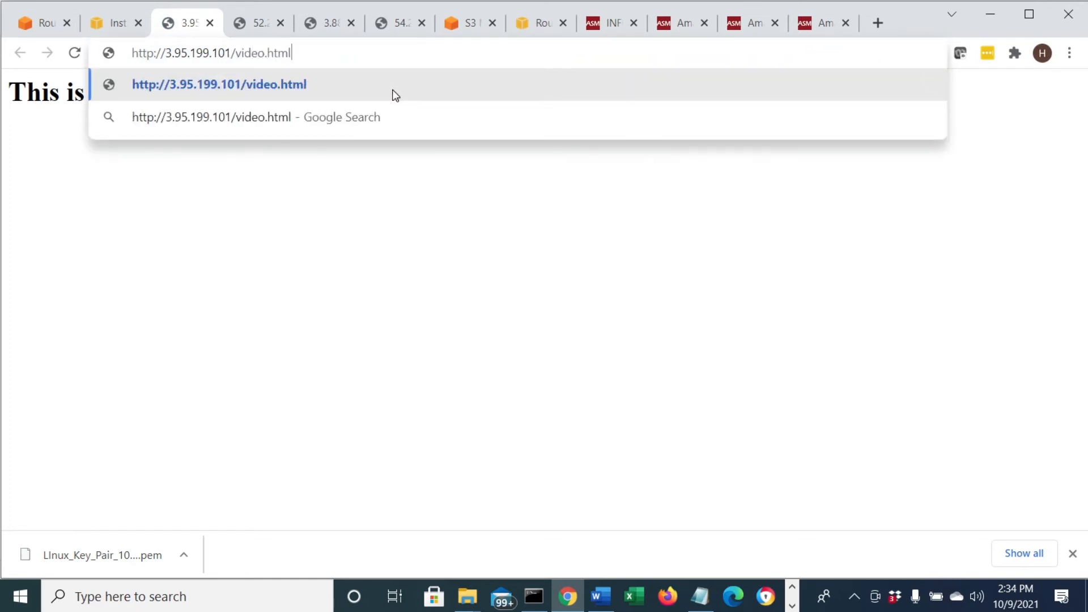
key(Return)
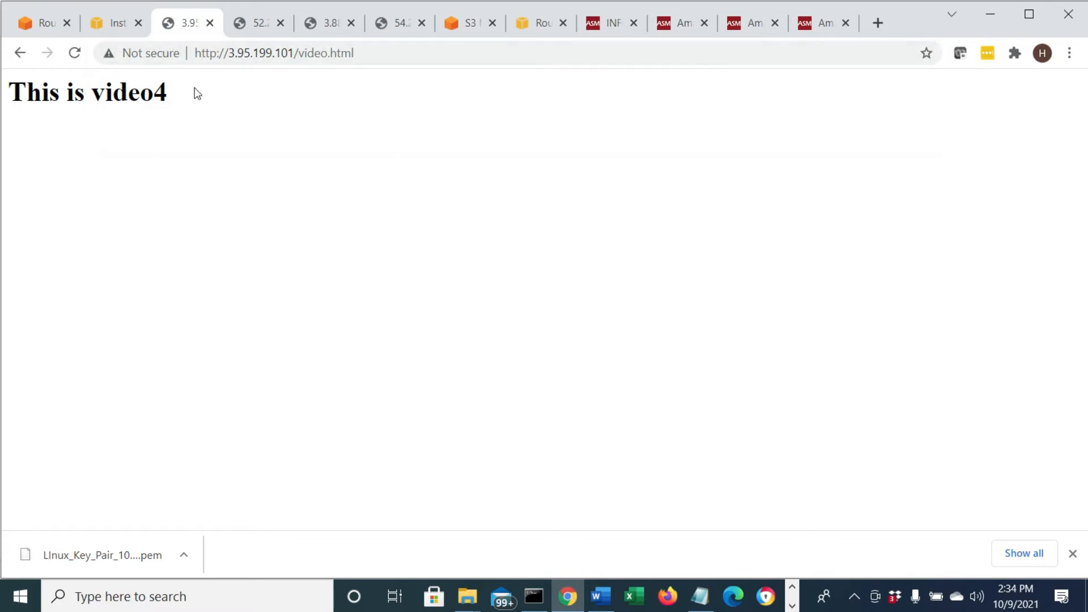
drag(194, 92, 7, 91)
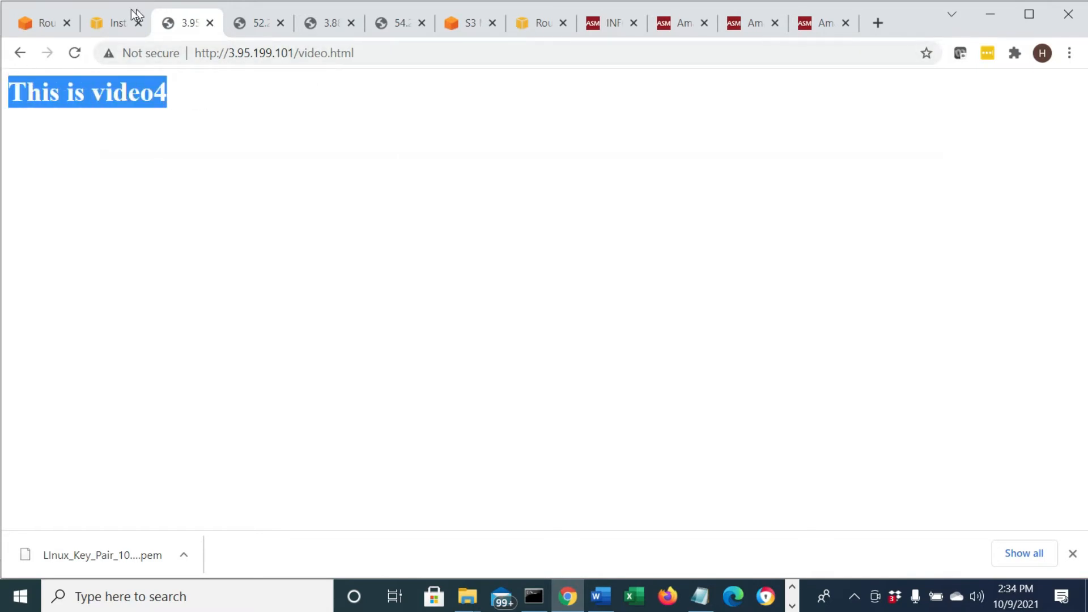
- Switch to the lab document in Word and review the load balancer diagram and the list of four required Linux instances
click(601, 596)
scroll(648, 435, up, 3)
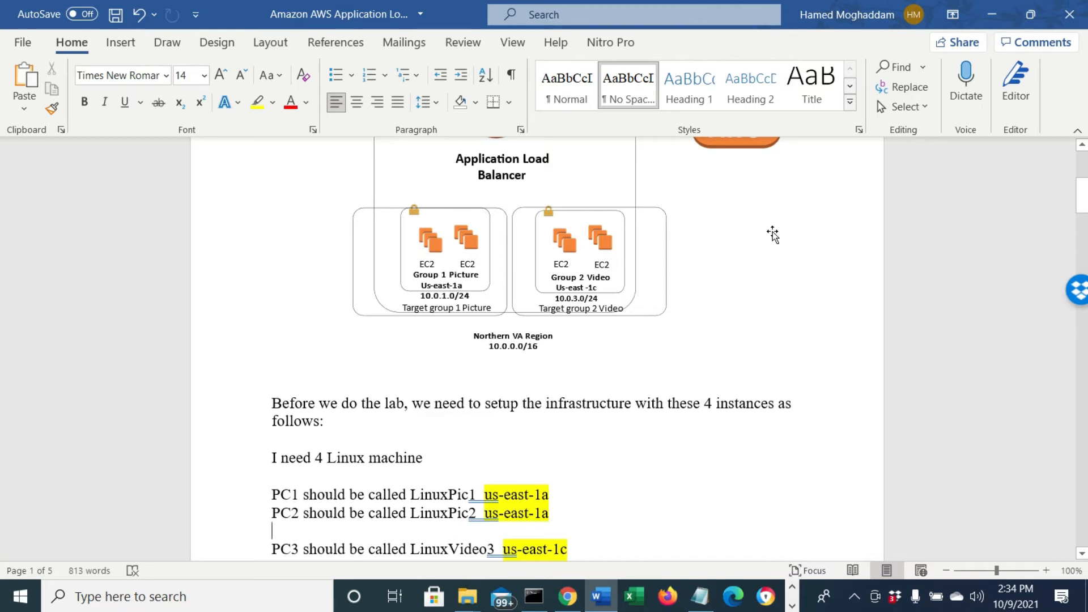
scroll(773, 234, down, 1)
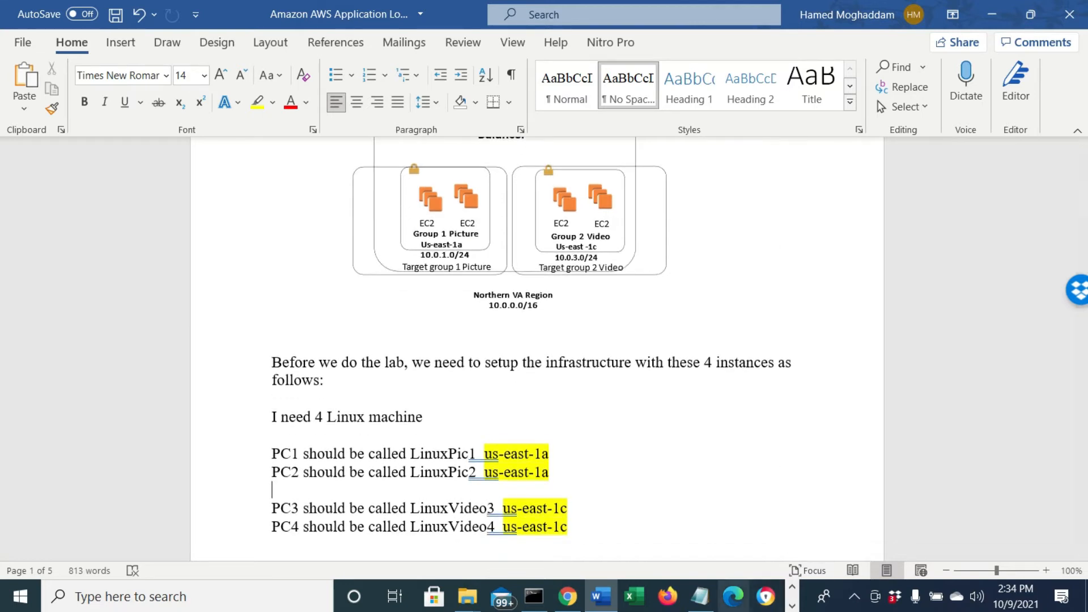
- Switch to the EC2 console in Chrome and open the Target Groups page under Load Balancing
click(567, 596)
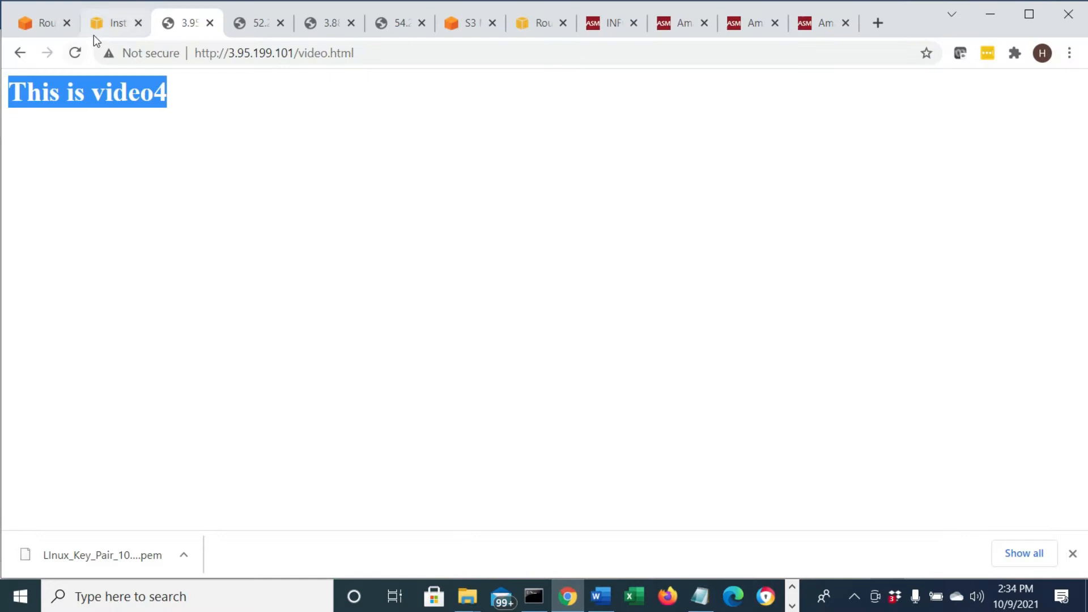
click(107, 22)
drag(198, 165, 191, 402)
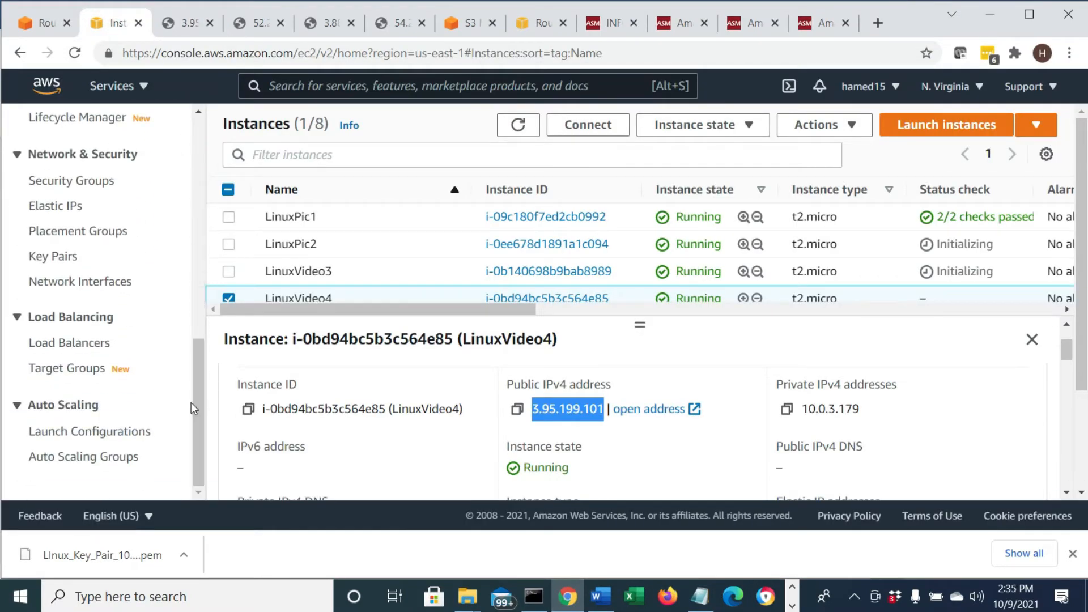
drag(126, 342, 105, 381)
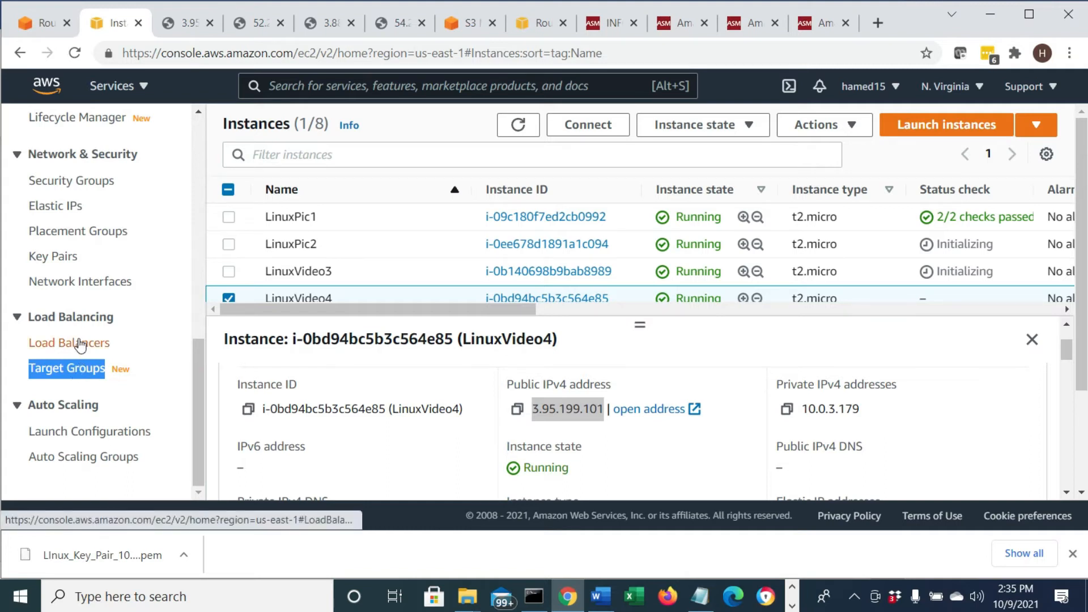
click(83, 374)
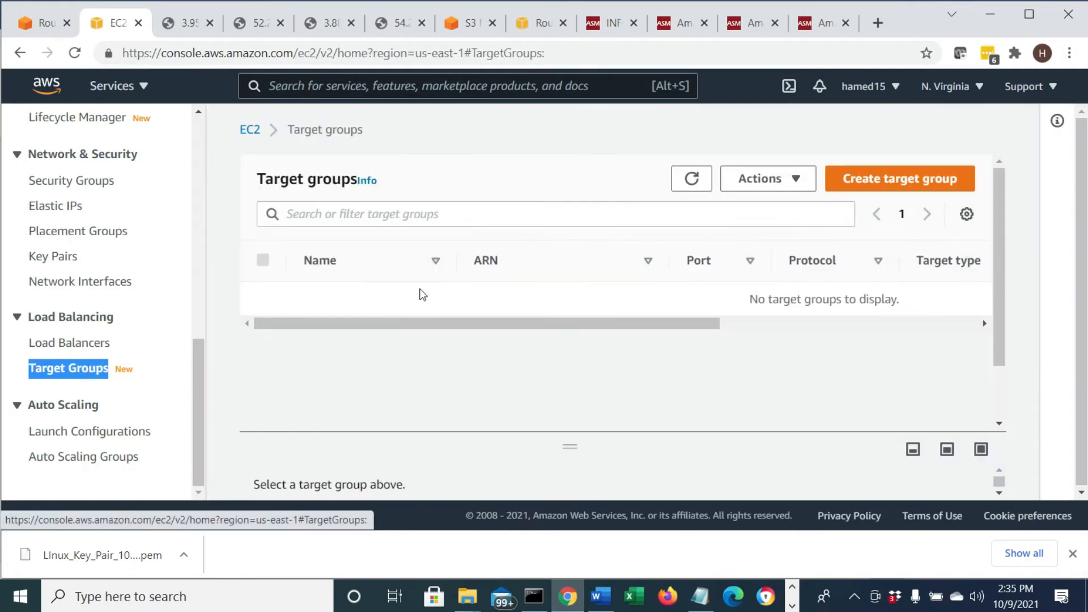
- Switch to the lab document in Word and read Step1 about creating the two target groups, PictureTG and VideoTG
click(601, 598)
scroll(592, 433, down, 5)
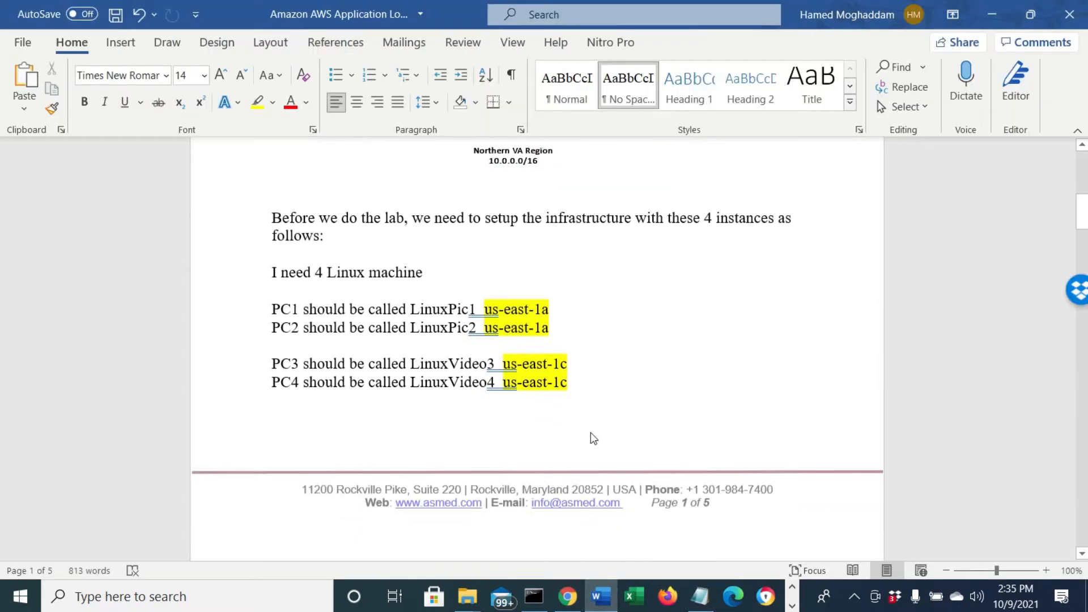
scroll(598, 434, down, 12)
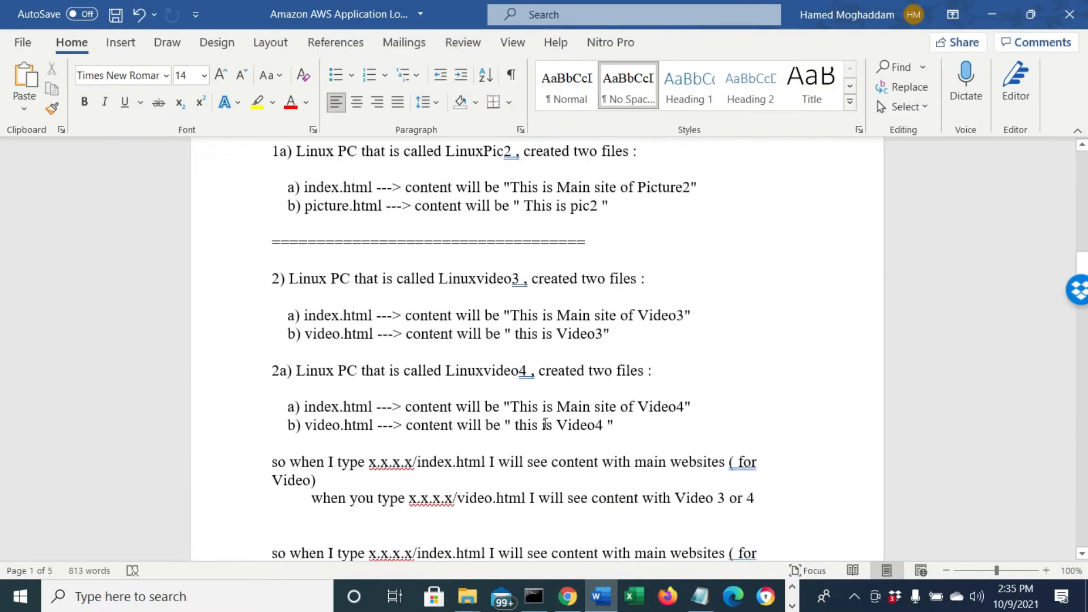
scroll(545, 423, down, 12)
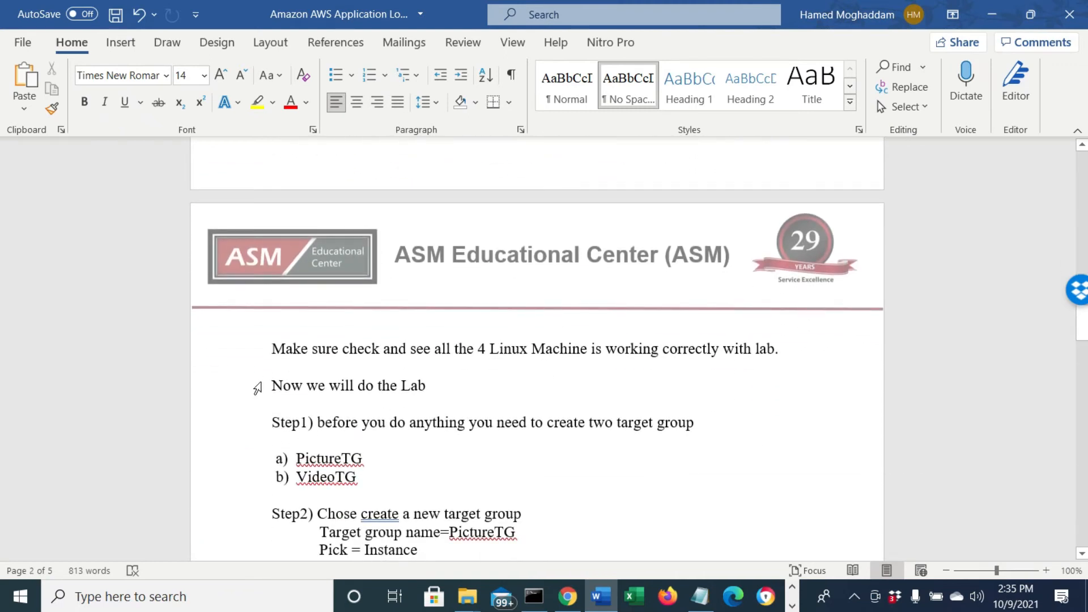
click(257, 388)
drag(316, 424, 540, 435)
drag(638, 430, 708, 421)
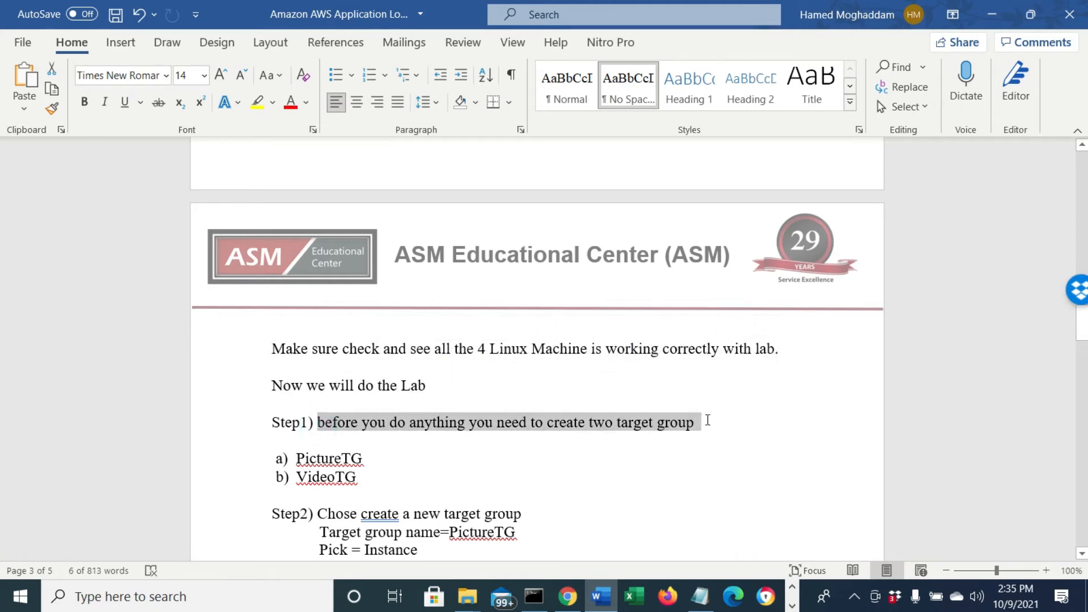
drag(372, 461, 341, 478)
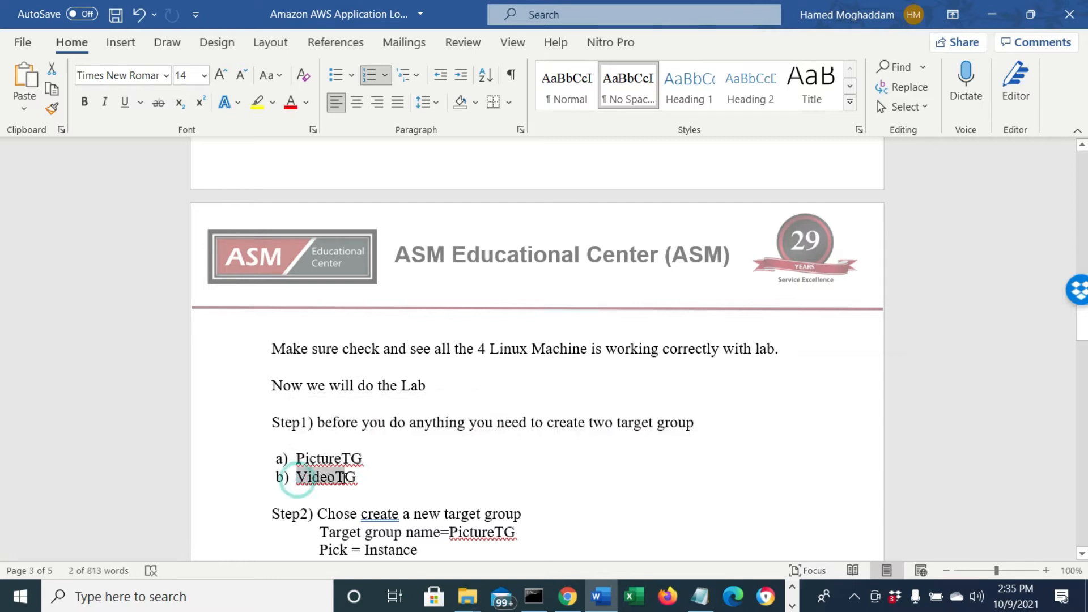
- Review the load balancer diagram and the Step2 settings for the PictureTG target group, including its health check path
scroll(499, 492, up, 10)
scroll(502, 482, up, 20)
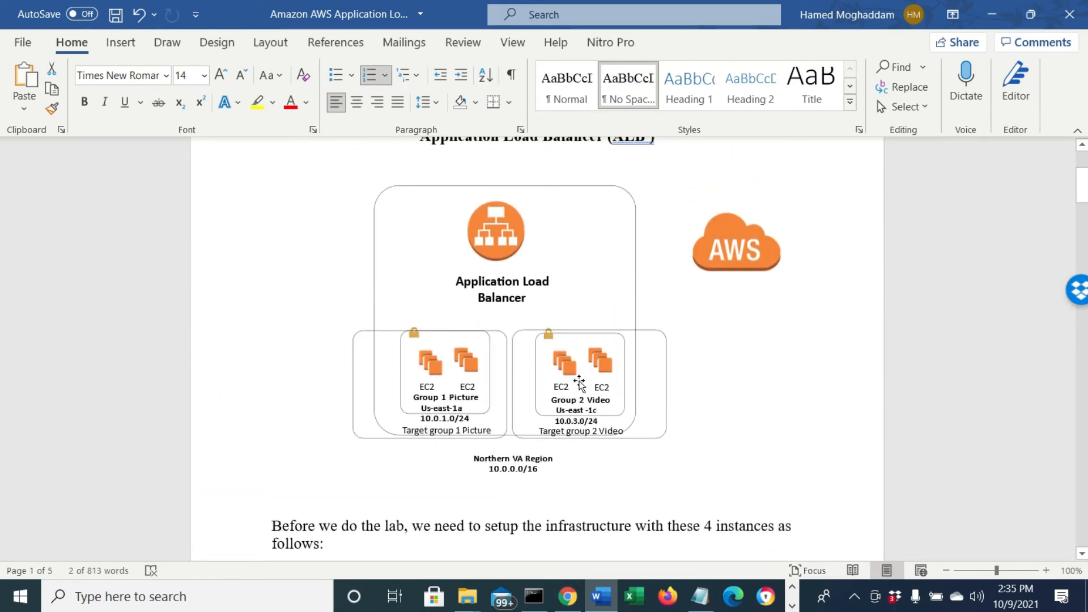
scroll(649, 437, down, 6)
scroll(648, 446, down, 15)
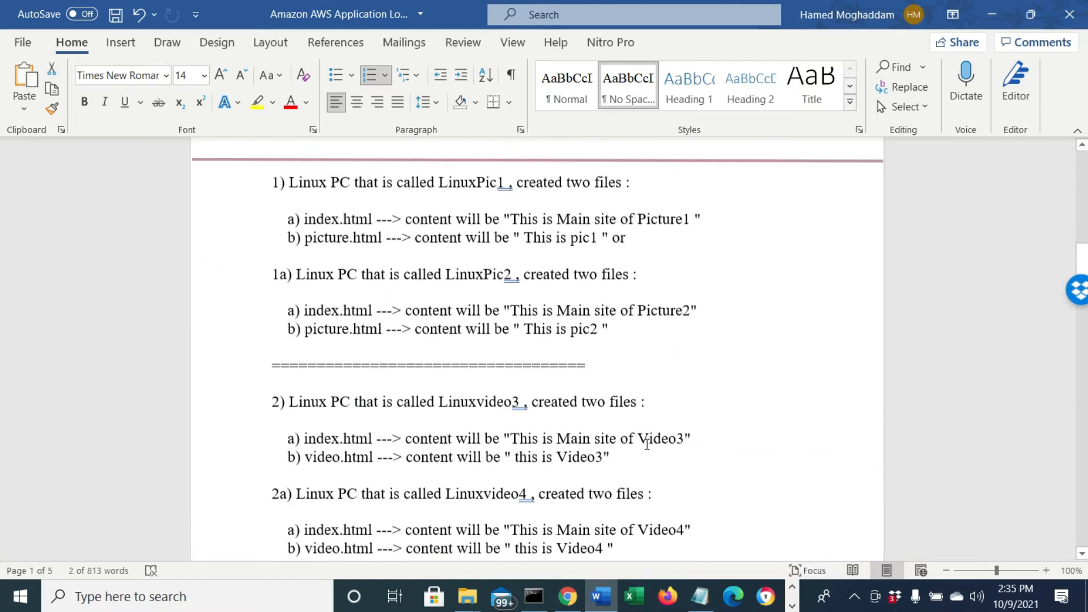
scroll(642, 431, down, 5)
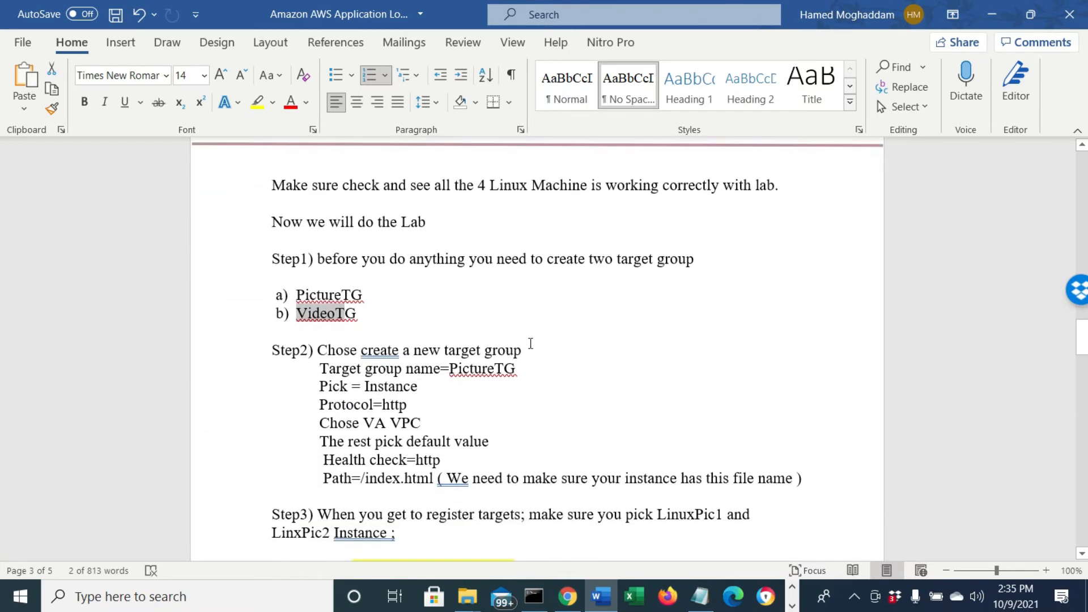
double_click(481, 368)
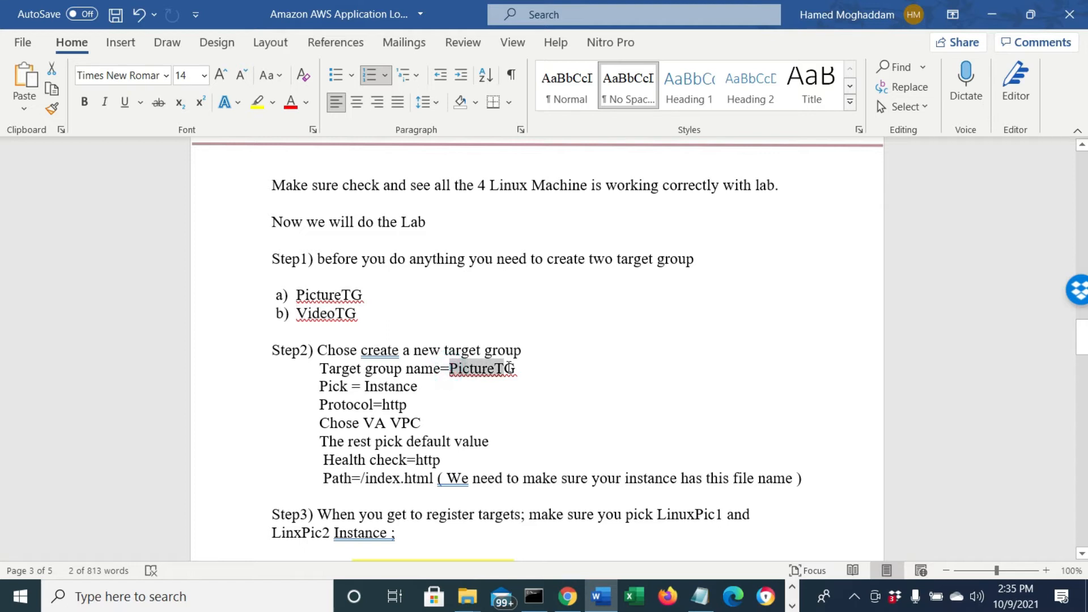
mouse_move(429, 381)
mouse_down()
mouse_move(377, 387)
mouse_move(418, 405)
mouse_move(381, 405)
mouse_move(391, 426)
mouse_move(363, 425)
mouse_move(406, 440)
mouse_move(456, 432)
mouse_move(407, 460)
mouse_move(407, 477)
mouse_move(426, 476)
mouse_up()
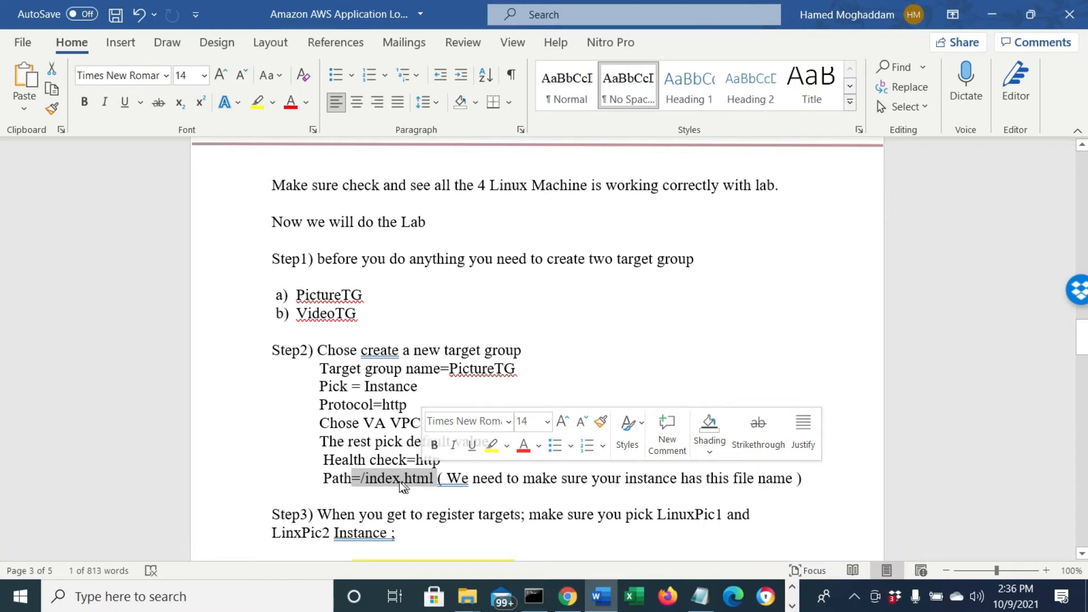
- Switch to the EC2 console in Chrome and start a new target group with target type Instances, named PictureTG
click(567, 596)
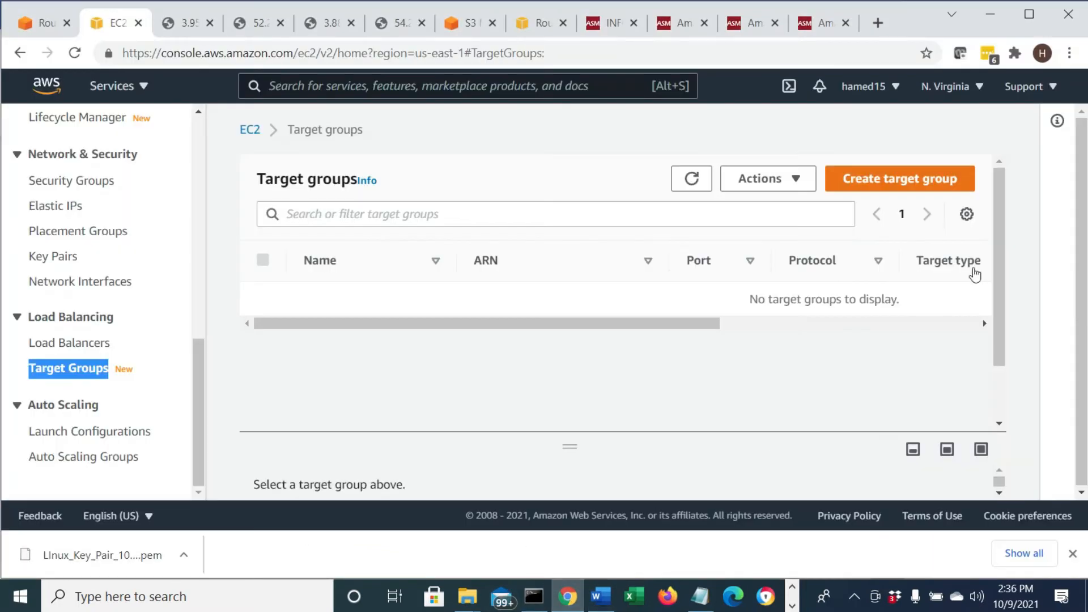
click(903, 178)
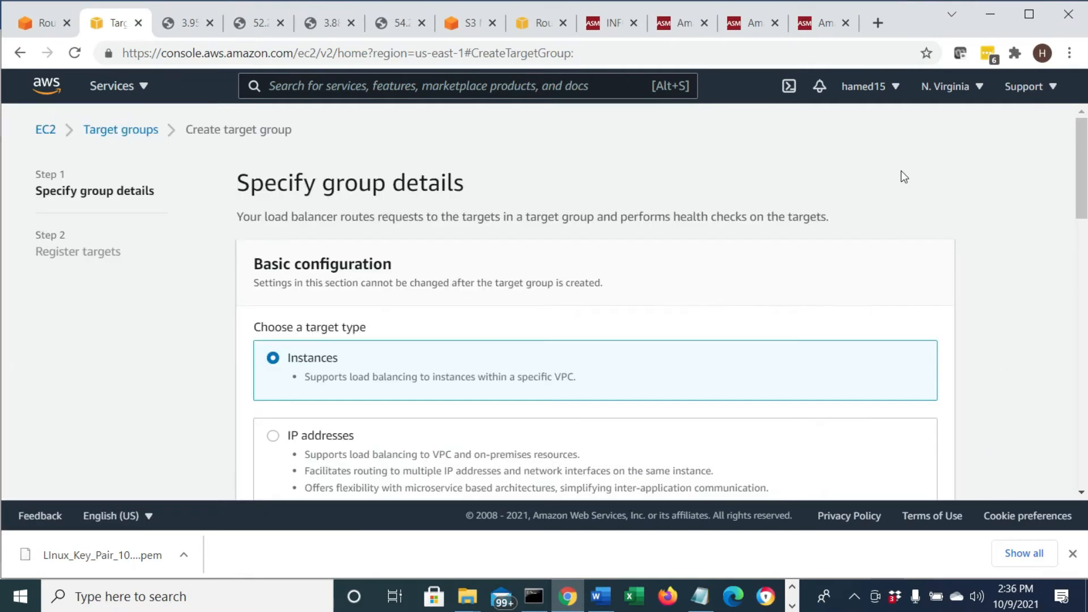
double_click(349, 358)
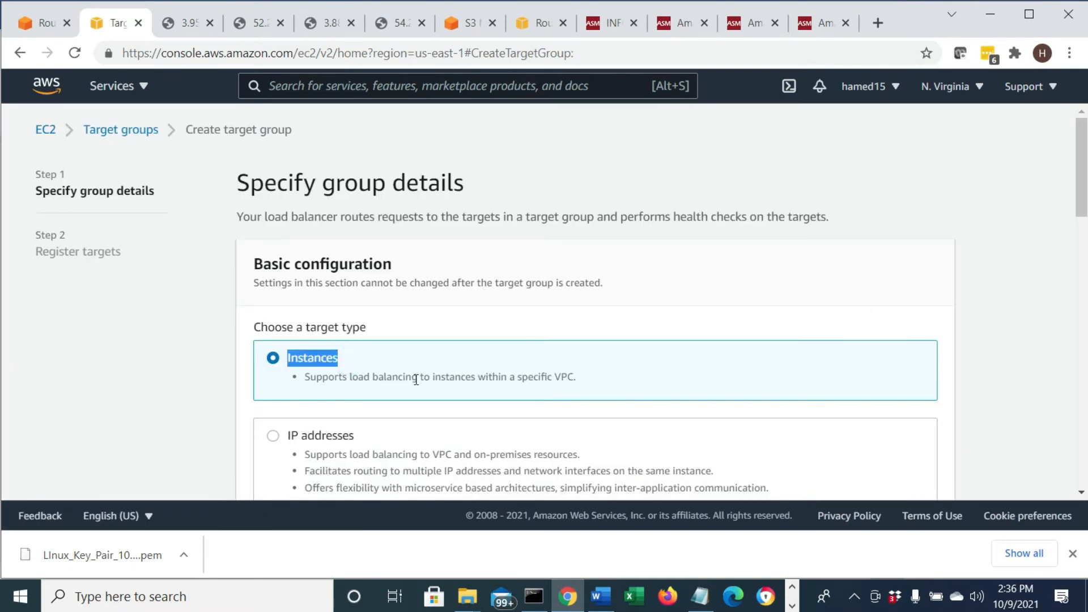
scroll(417, 381, down, 1)
scroll(417, 381, down, 5)
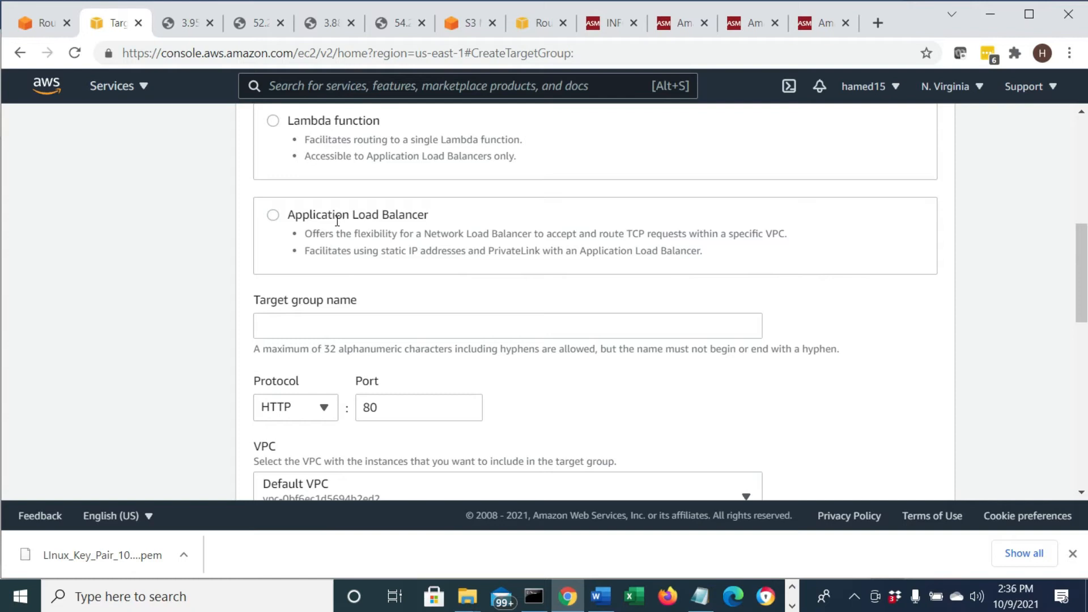
scroll(459, 259, up, 6)
click(351, 359)
scroll(367, 344, down, 6)
click(317, 317)
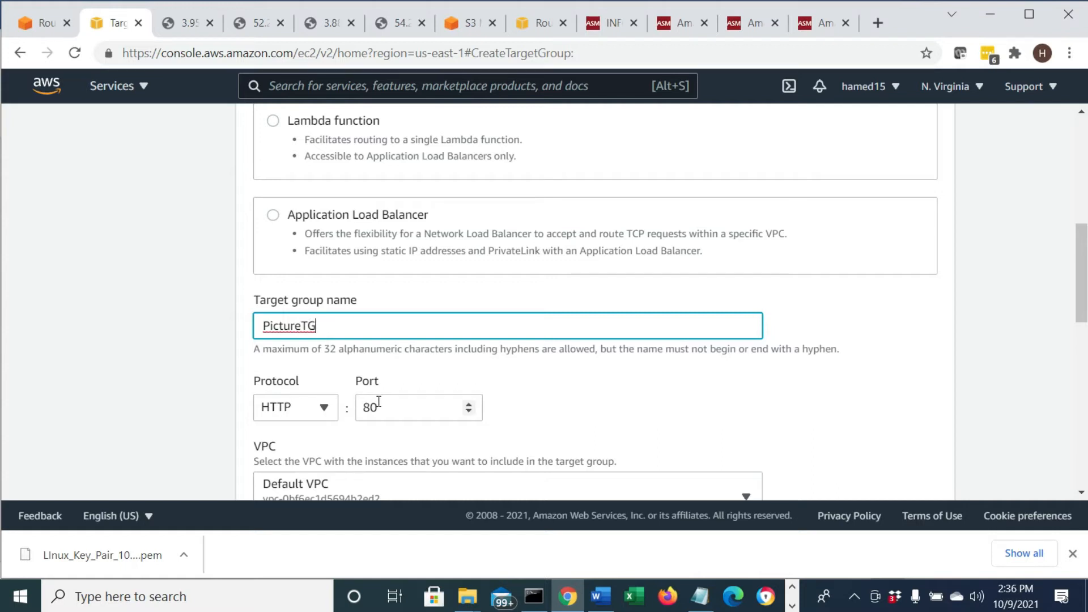
- Set the target group's VPC to VA-VPC 10.0.0.0/16 and keep HTTP1 as the protocol version
scroll(354, 447, down, 3)
click(359, 337)
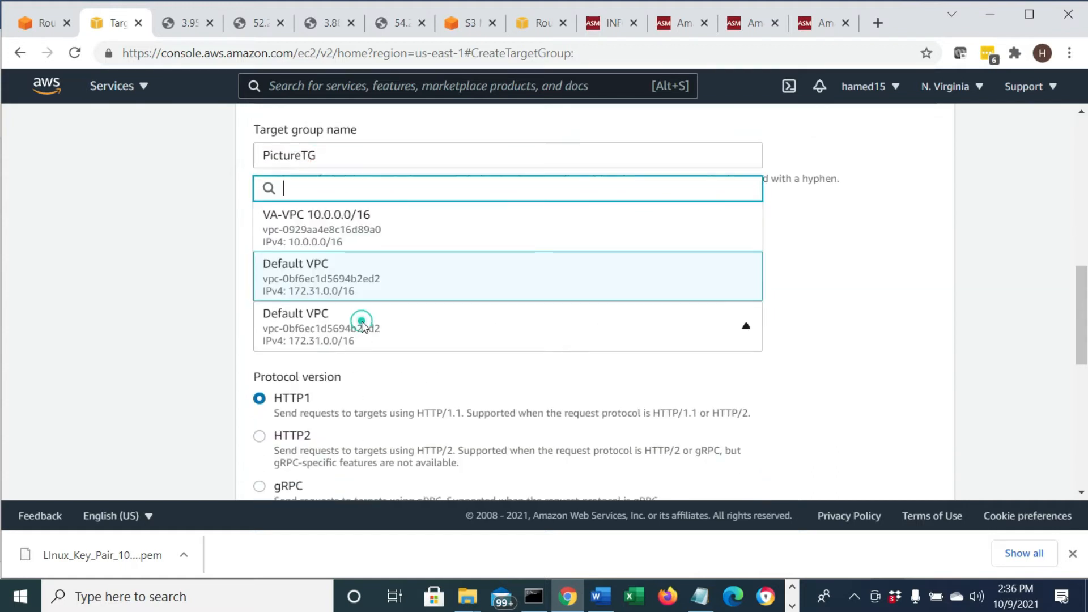
click(359, 236)
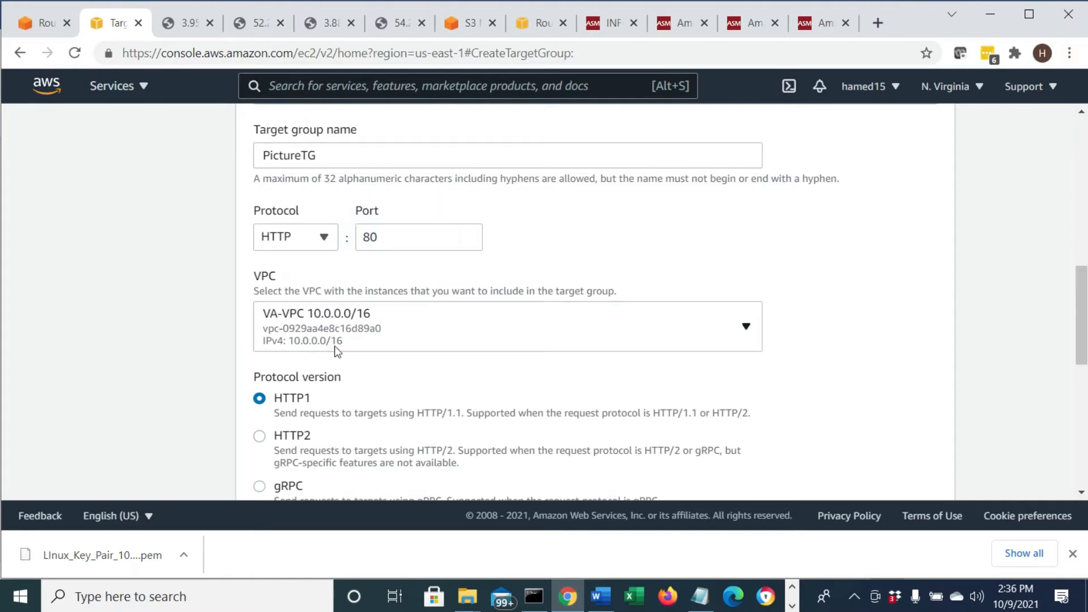
drag(324, 404, 273, 403)
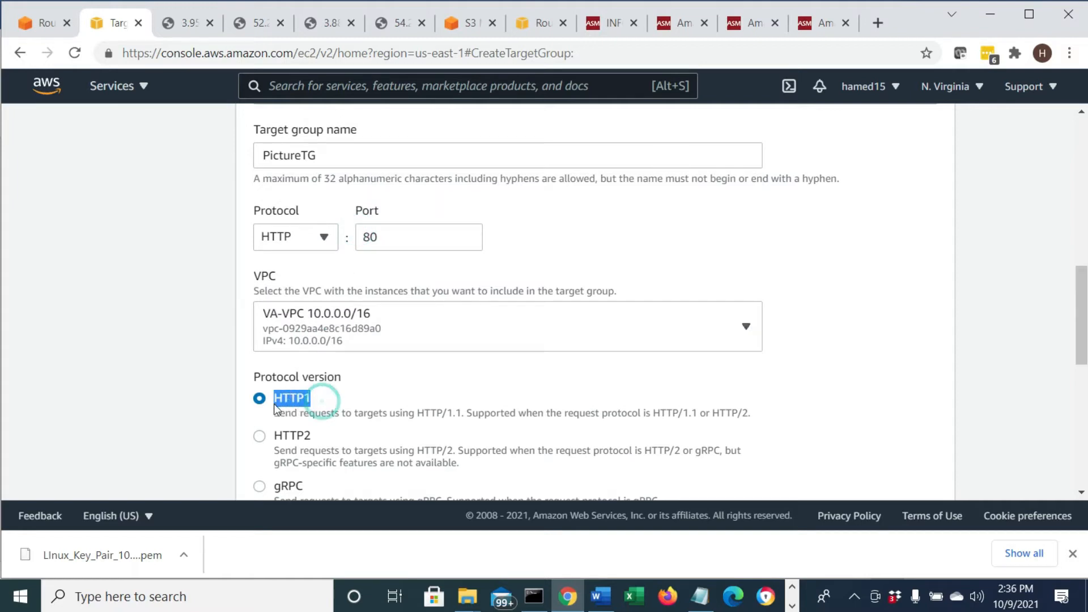
- Set the health check path to /index.html with the HTTP protocol and proceed to registering targets
scroll(341, 402, down, 5)
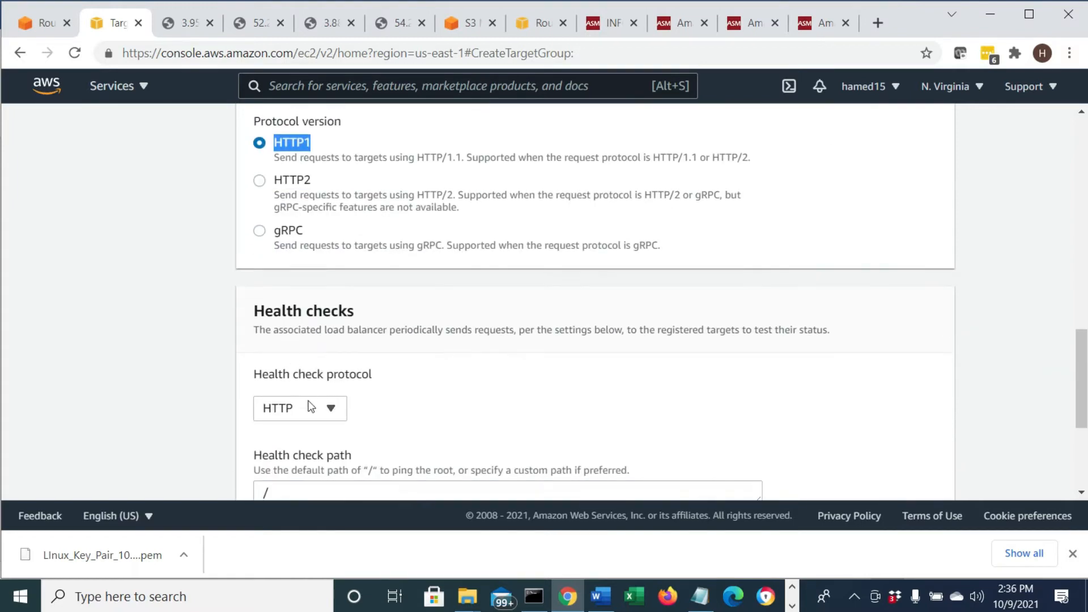
scroll(383, 410, down, 2)
click(318, 413)
text(ind)
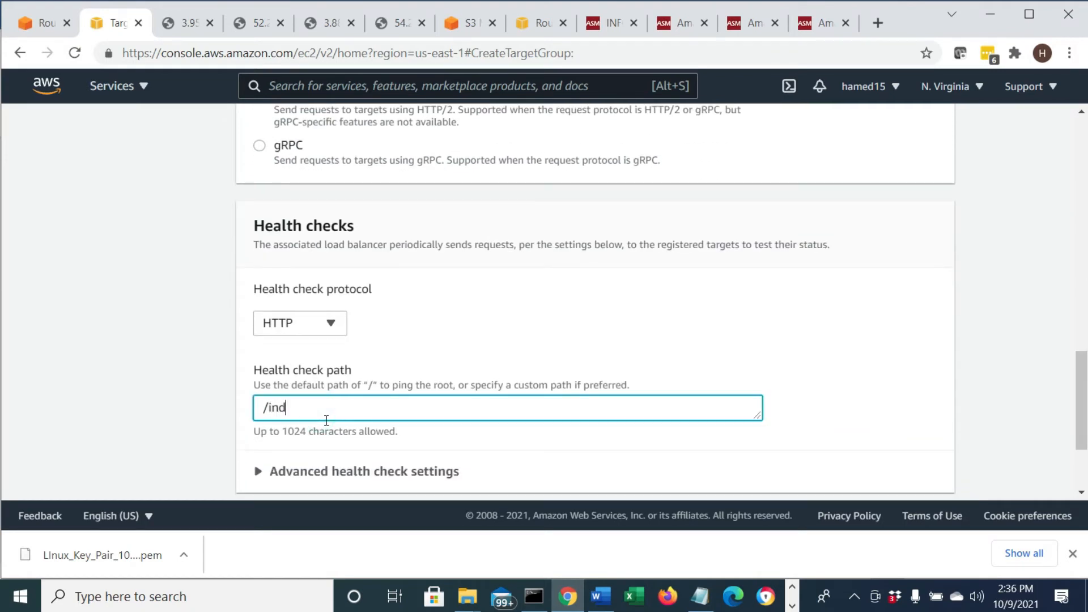
text(ex.html)
drag(346, 406, 236, 406)
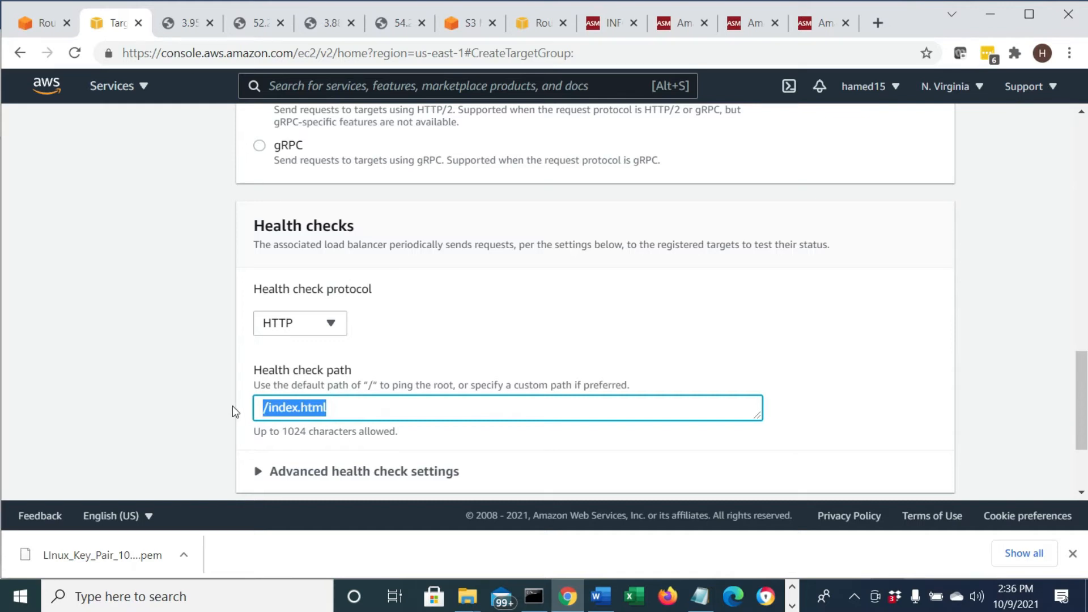
scroll(371, 396, down, 3)
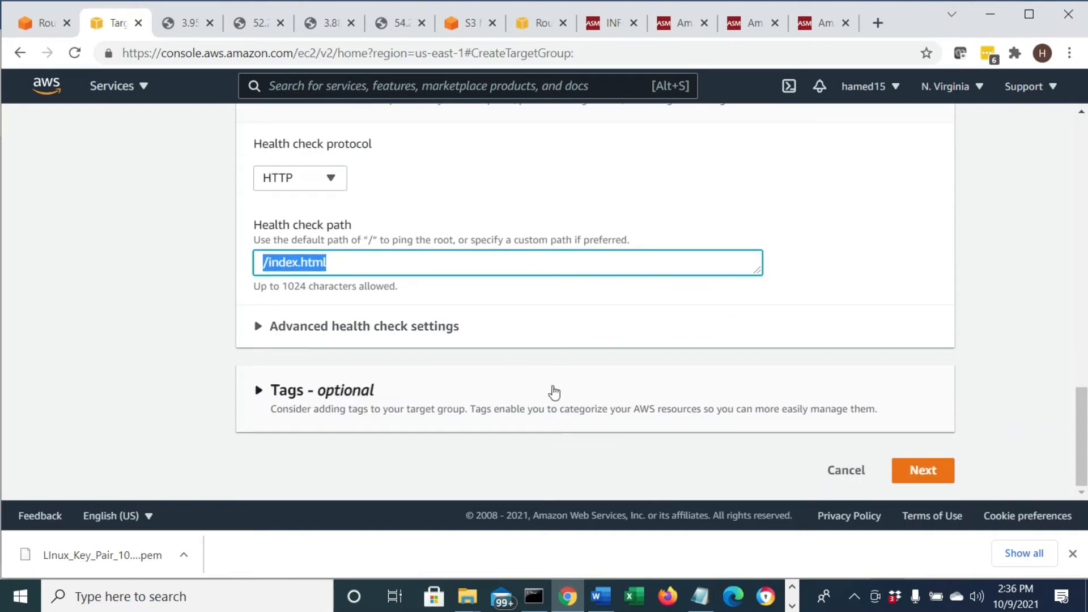
click(925, 470)
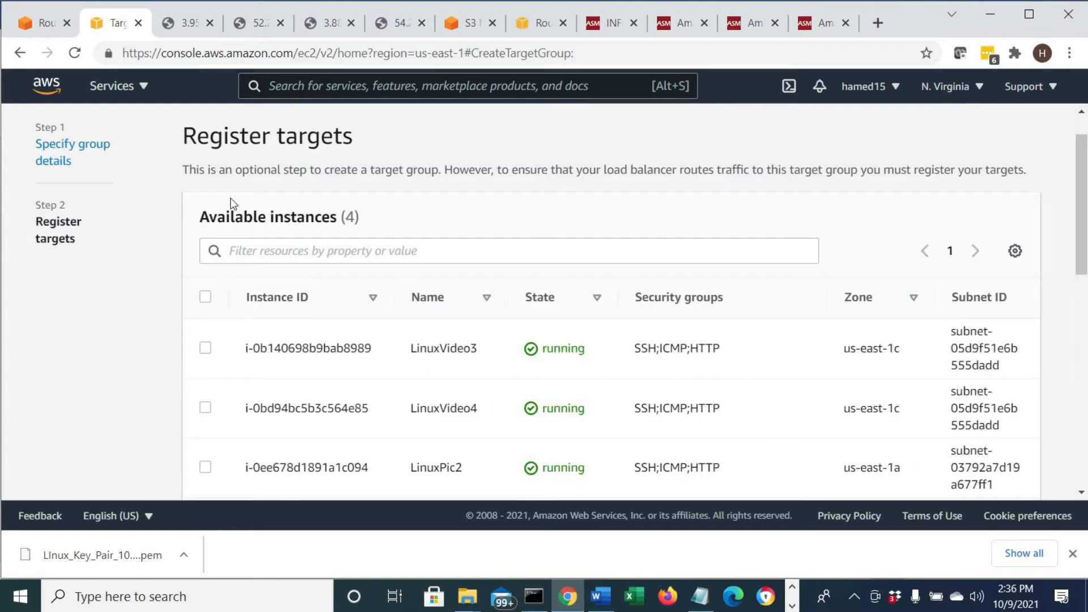
- Select the LinuxPic2 and LinuxPic1 instances as targets from the available instances
drag(179, 136, 353, 146)
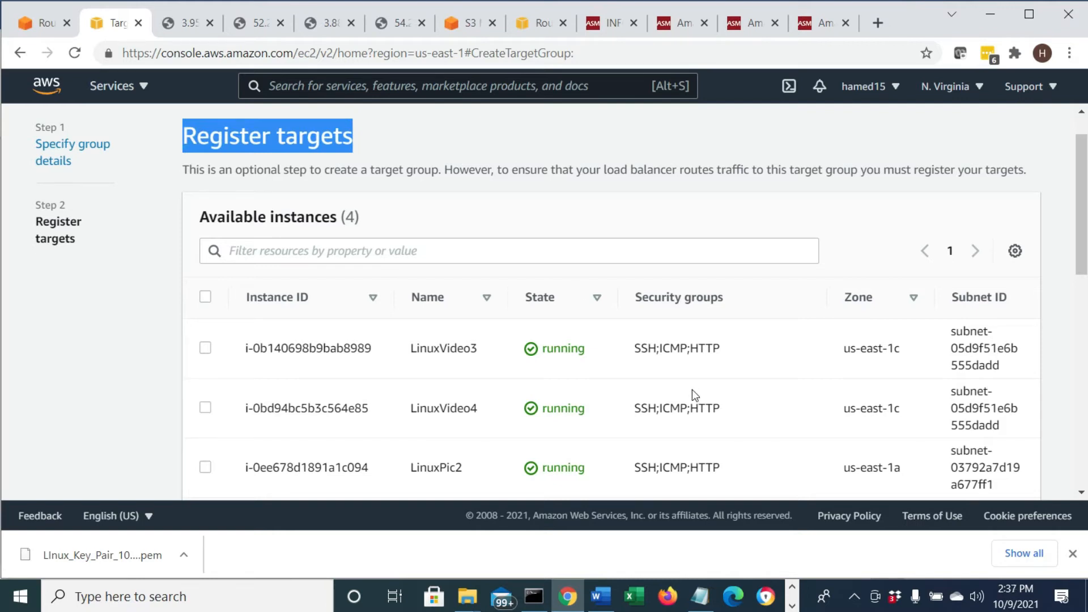
scroll(491, 447, down, 1)
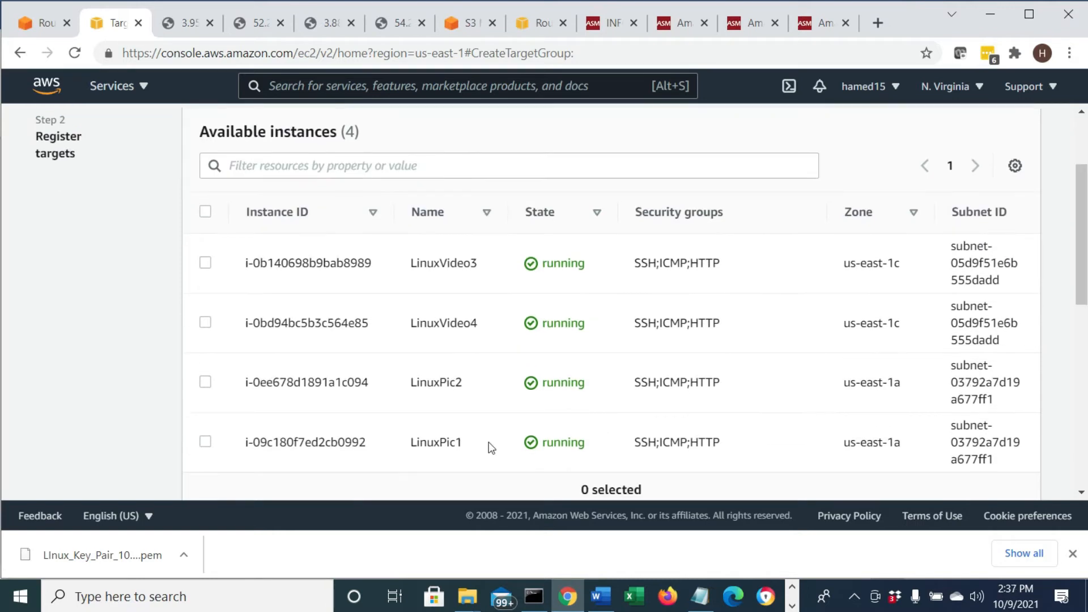
click(205, 381)
click(202, 441)
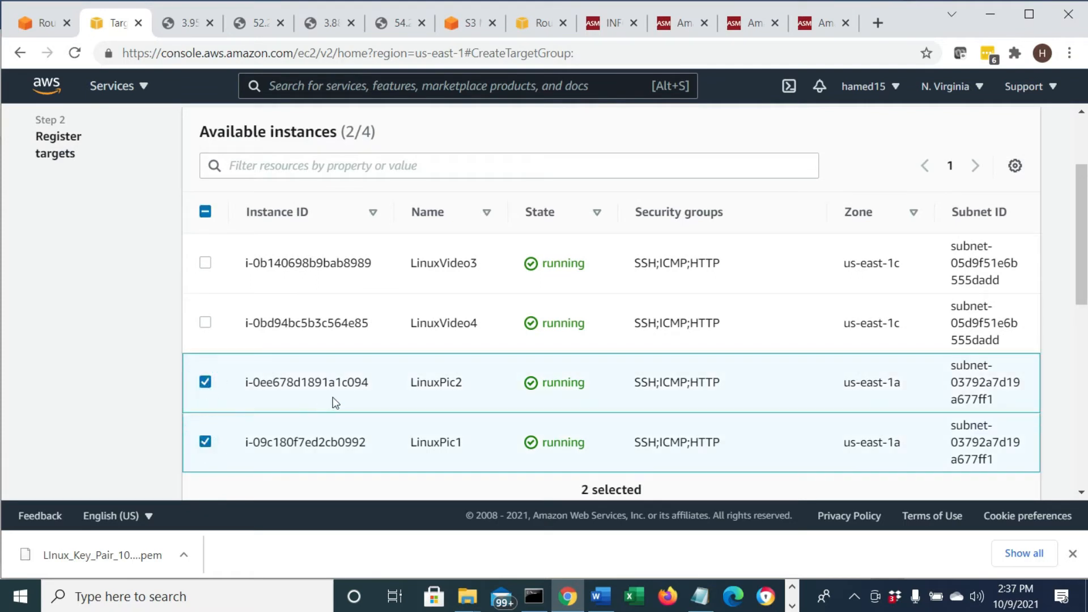
drag(405, 387, 462, 383)
drag(405, 444, 462, 446)
- Check the empty target review list and include the two selected instances as pending targets on port 80
scroll(462, 446, down, 5)
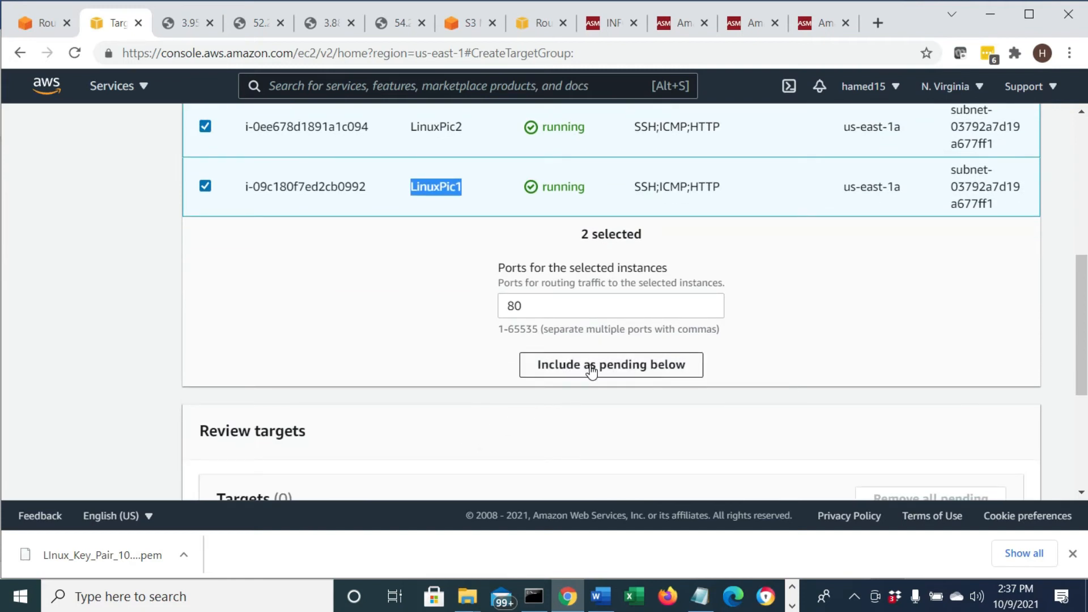
scroll(614, 443, down, 3)
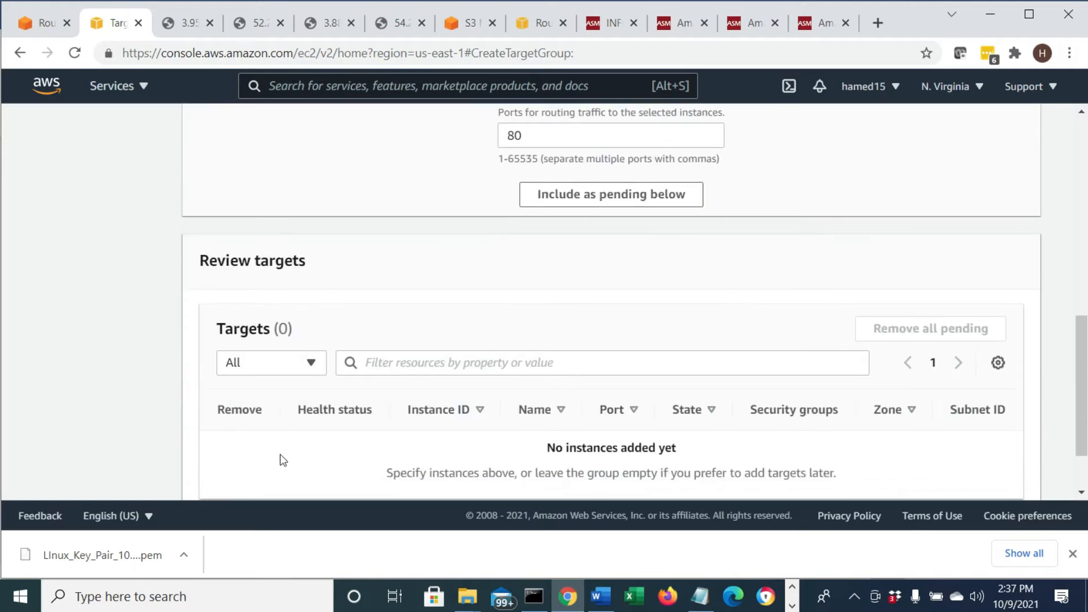
scroll(621, 306, up, 2)
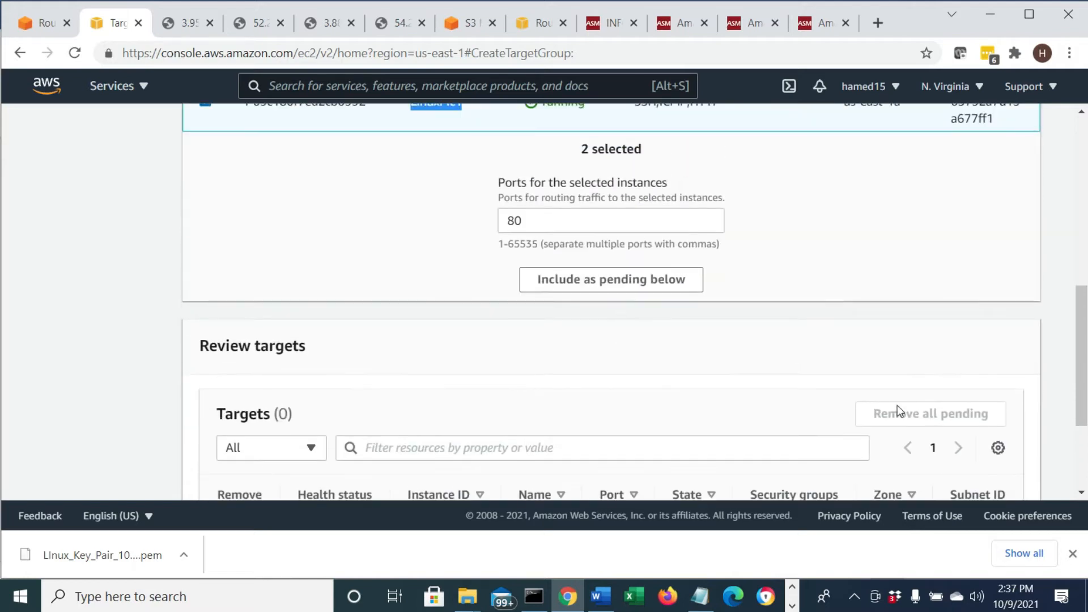
scroll(896, 406, down, 3)
scroll(955, 486, up, 7)
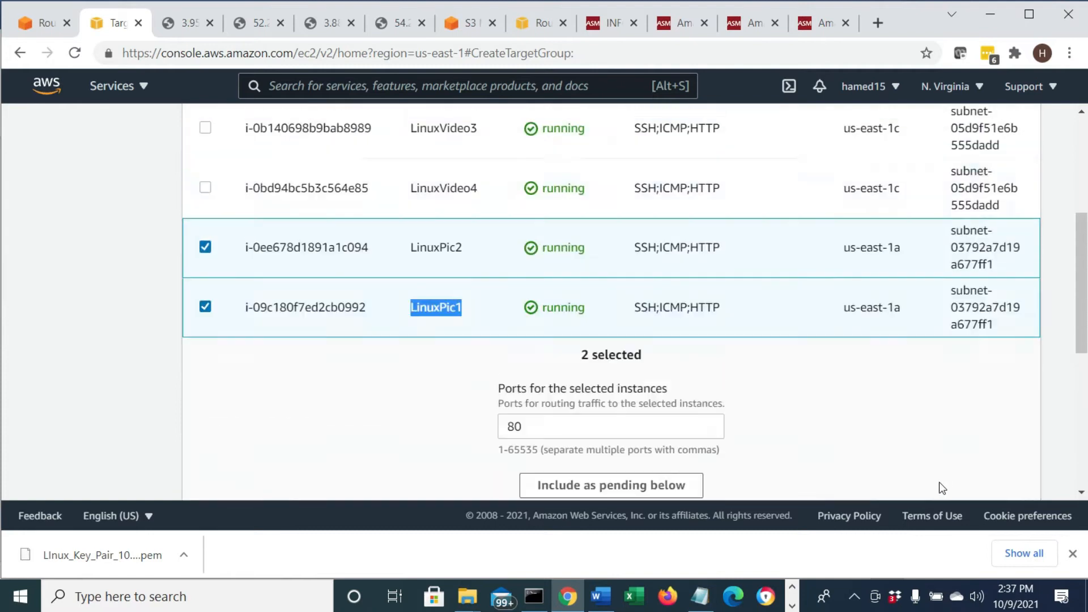
scroll(608, 397, down, 3)
click(592, 366)
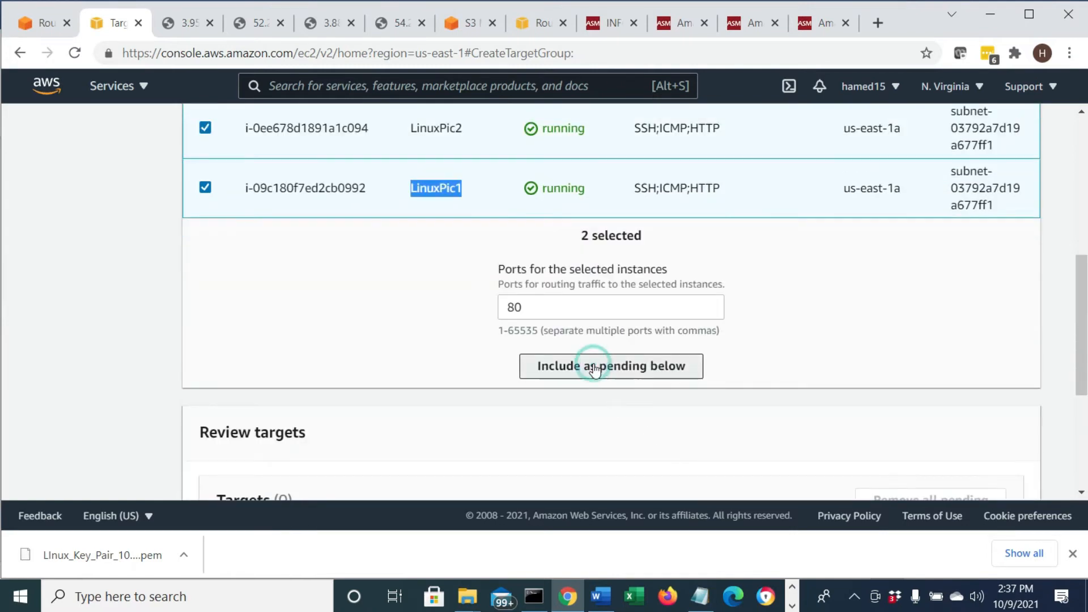
- Review the pending LinuxPic1 and LinuxPic2 targets and create the PictureTG target group
scroll(598, 365, down, 4)
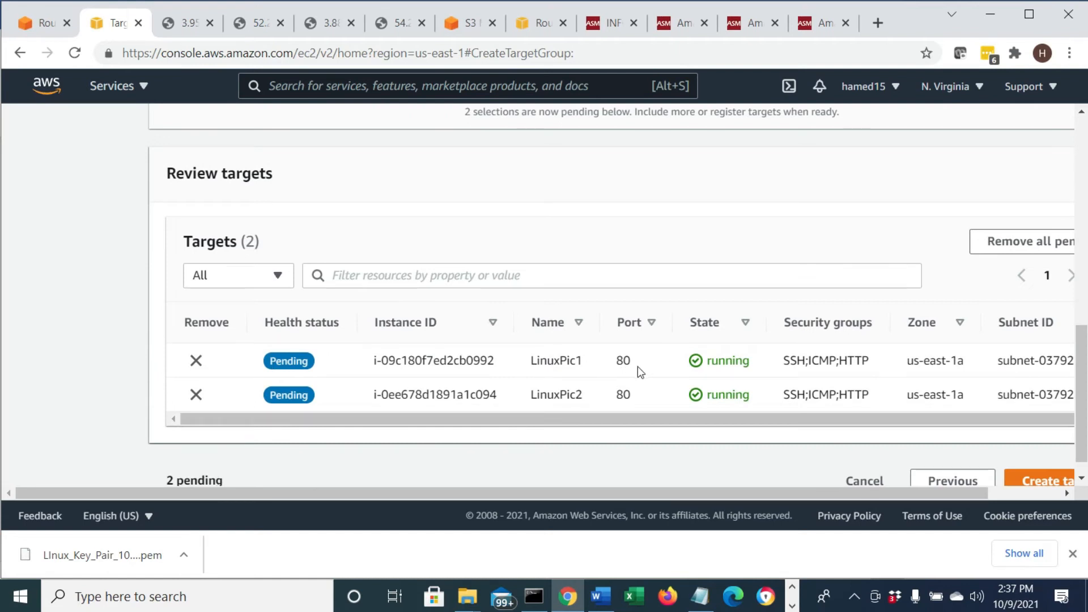
drag(532, 363, 595, 365)
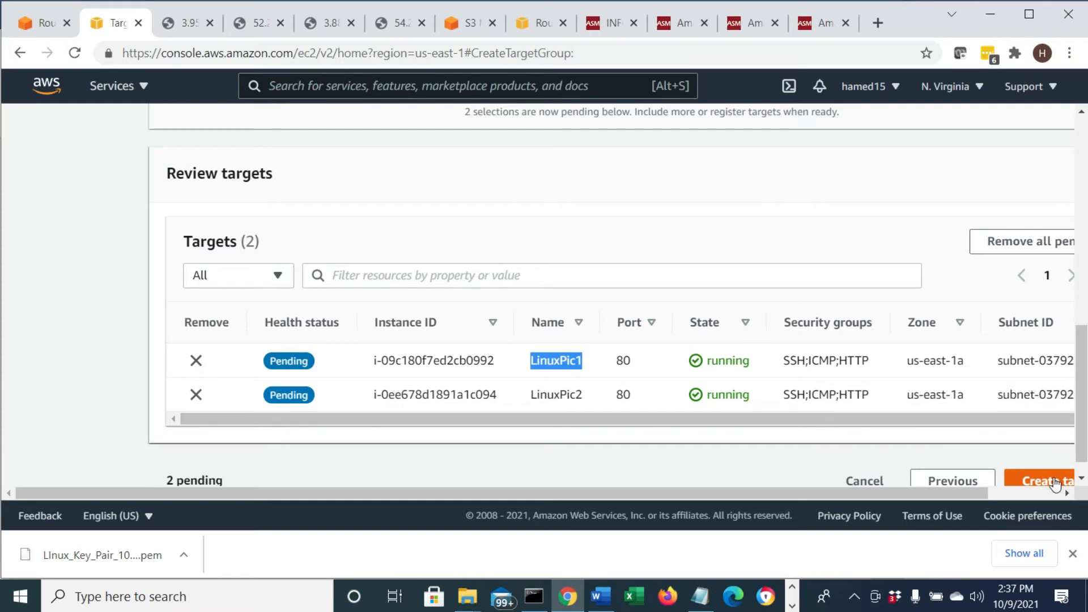
click(1053, 477)
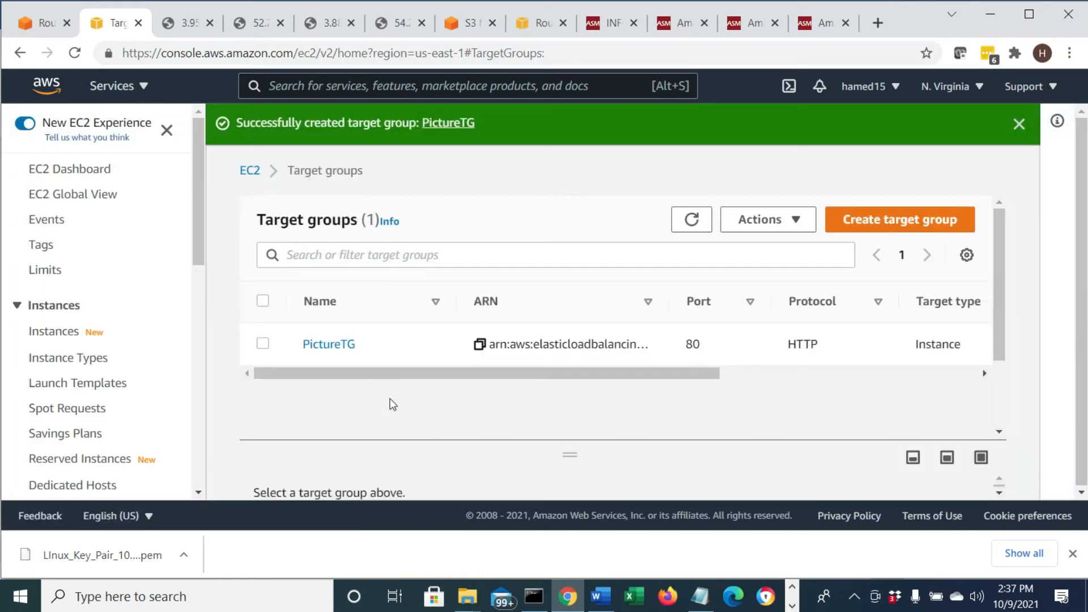
- Open the PictureTG target group, examine the health status of its registered targets, and return to the target groups list
drag(300, 343, 297, 380)
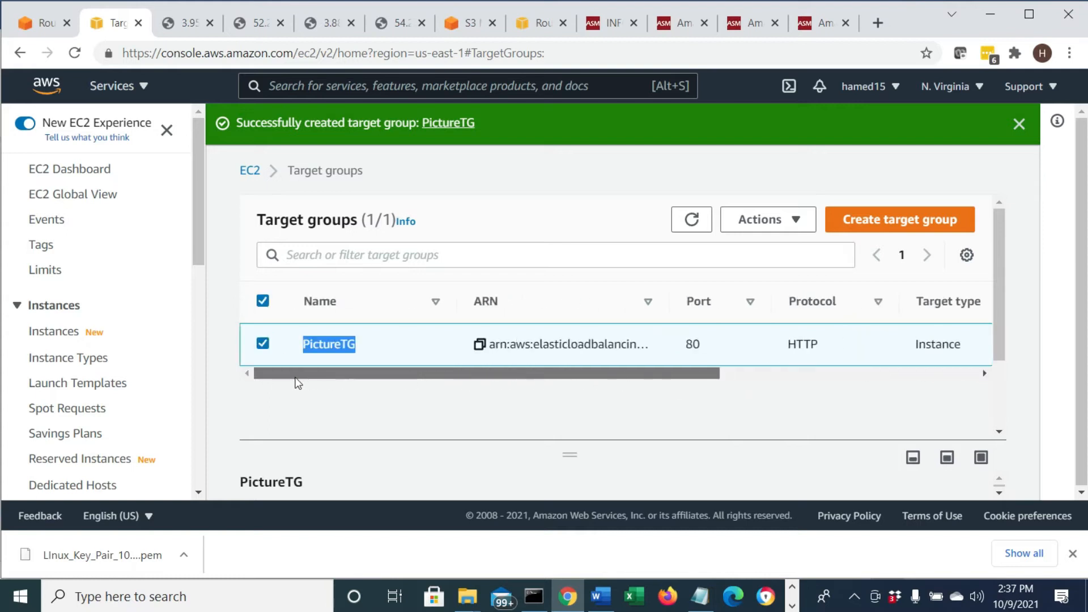
click(320, 345)
scroll(397, 371, down, 5)
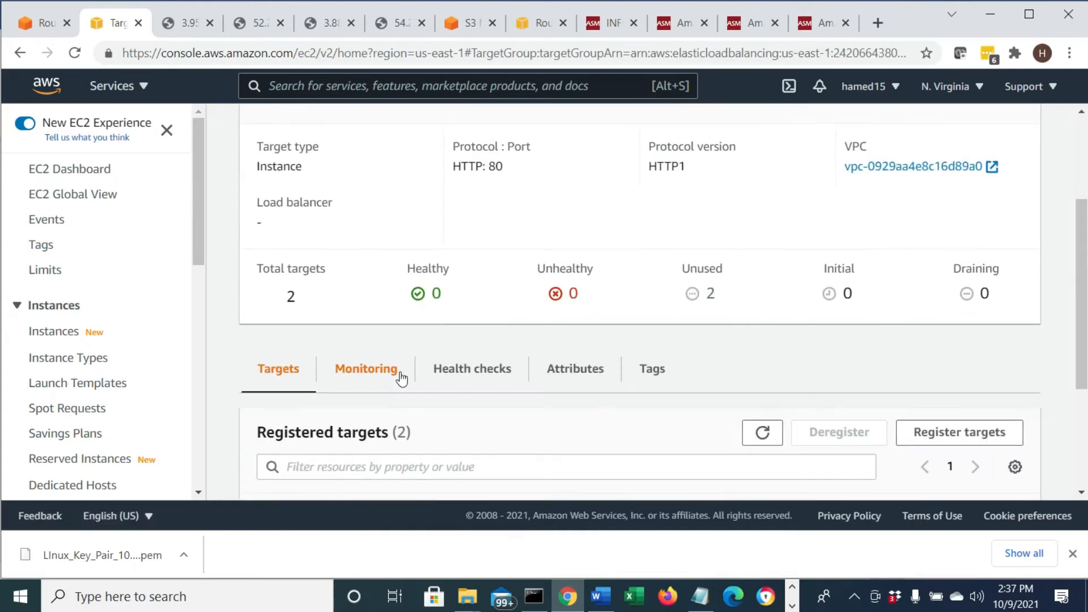
scroll(364, 430, down, 1)
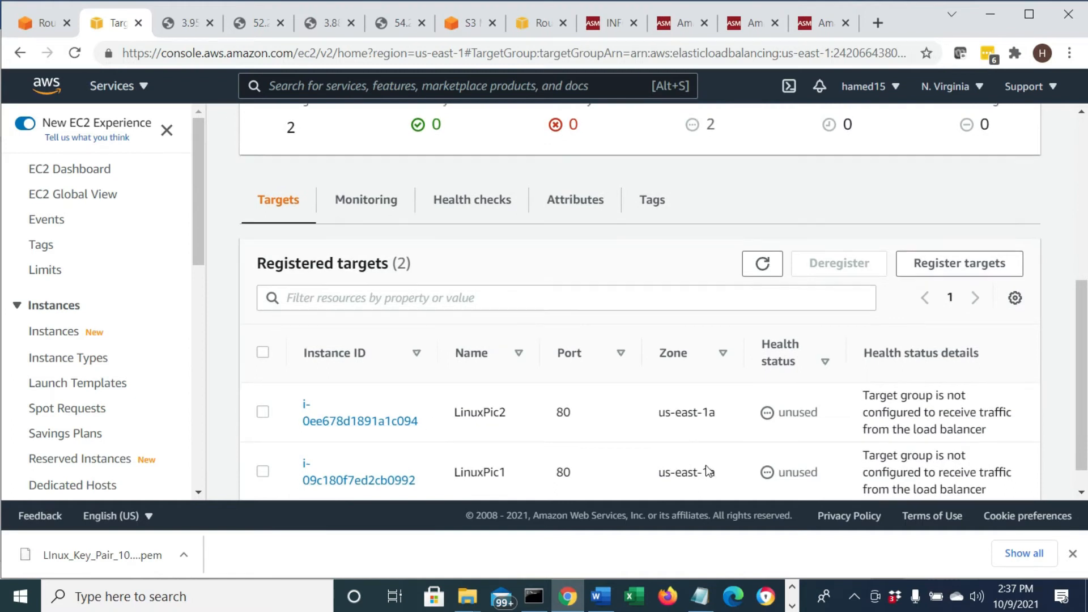
scroll(702, 397, up, 2)
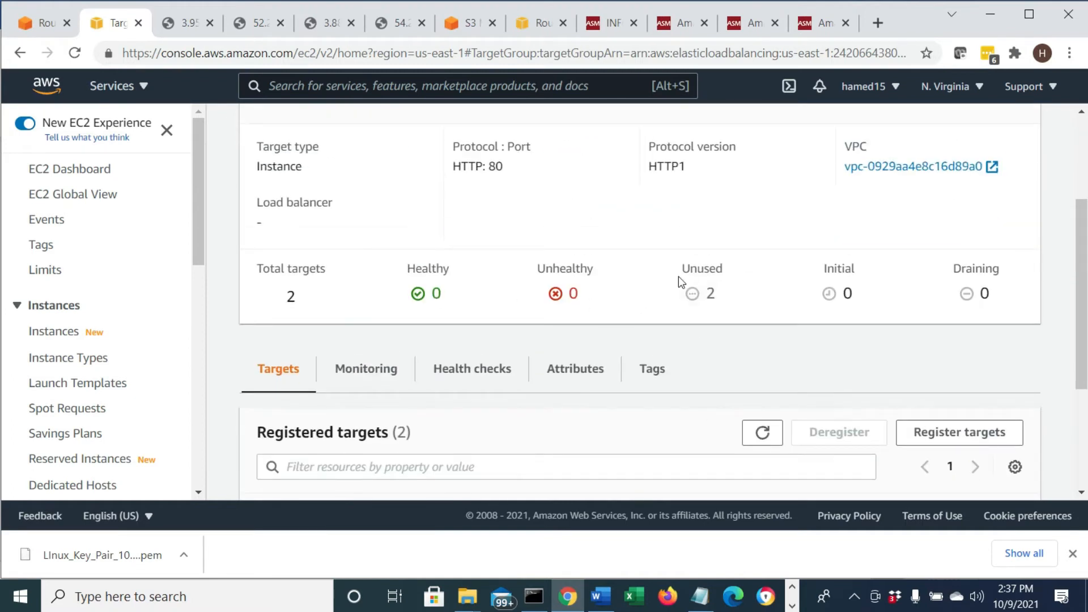
double_click(703, 270)
scroll(821, 437, down, 3)
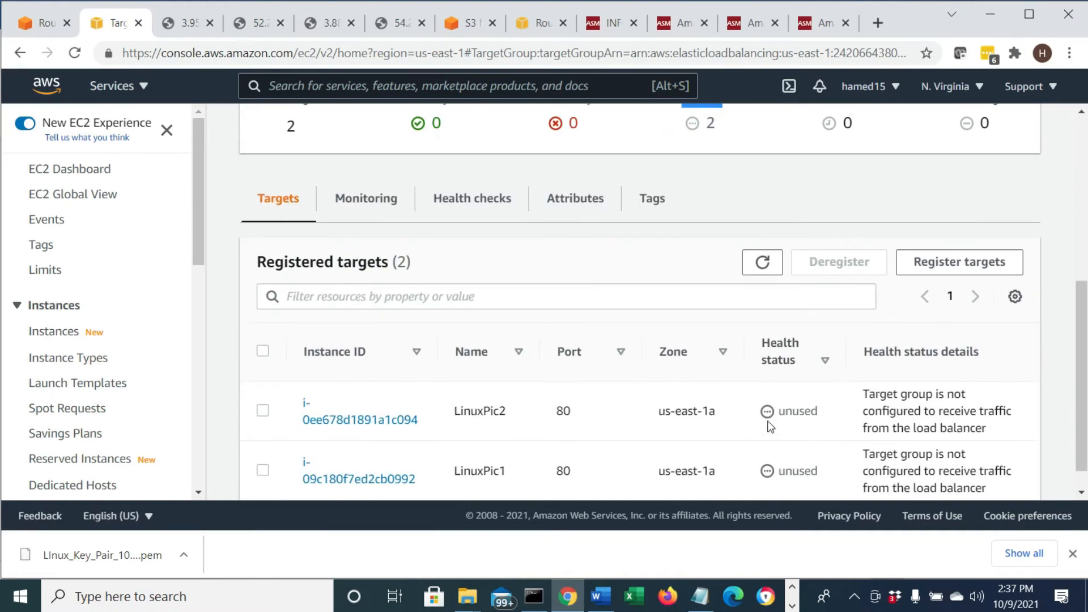
double_click(764, 415)
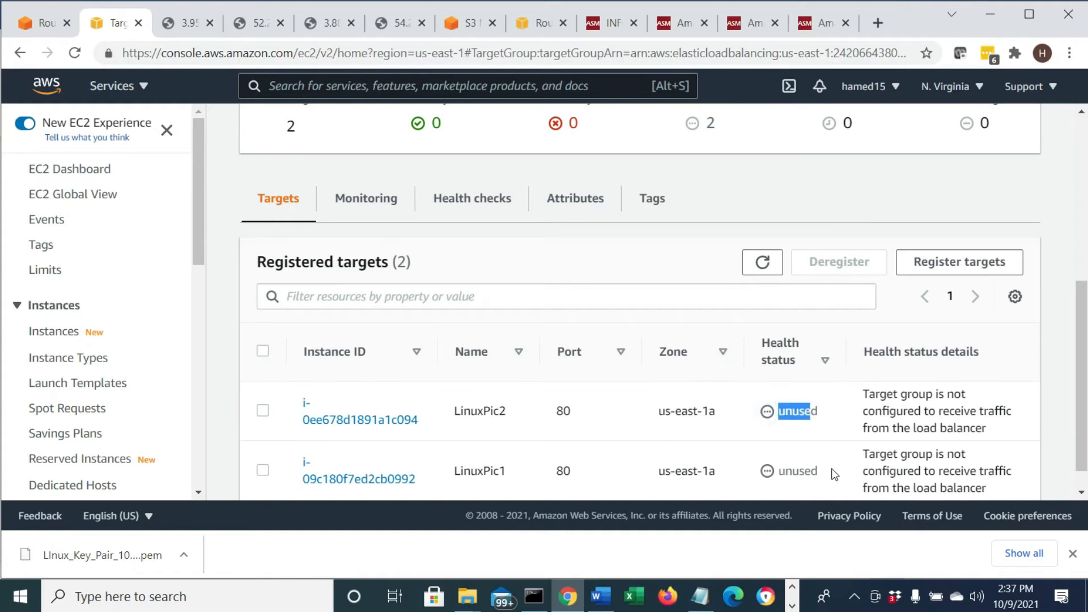
double_click(765, 470)
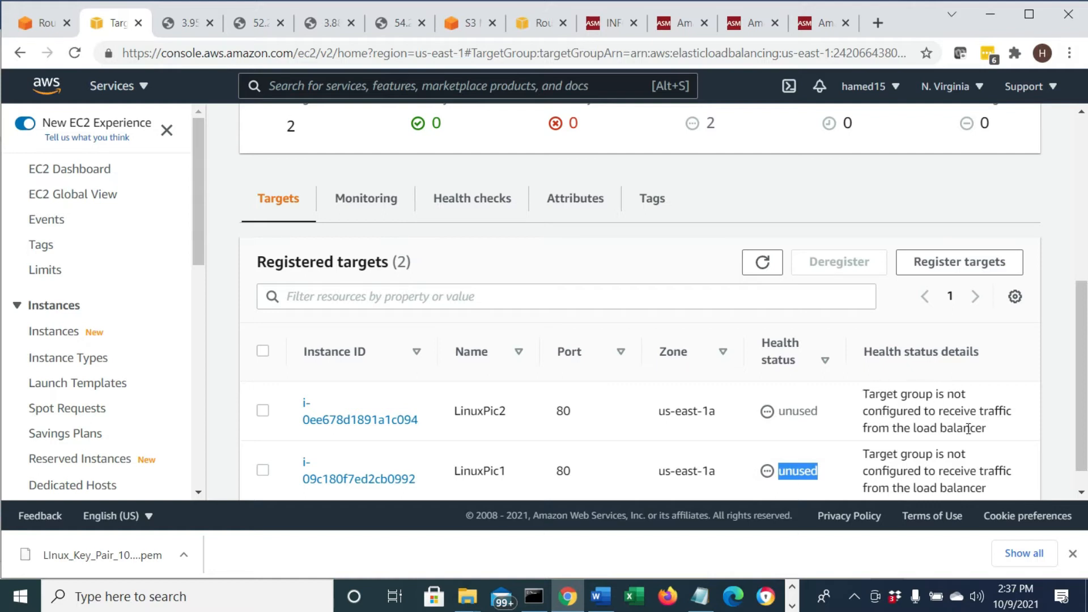
scroll(567, 419, up, 6)
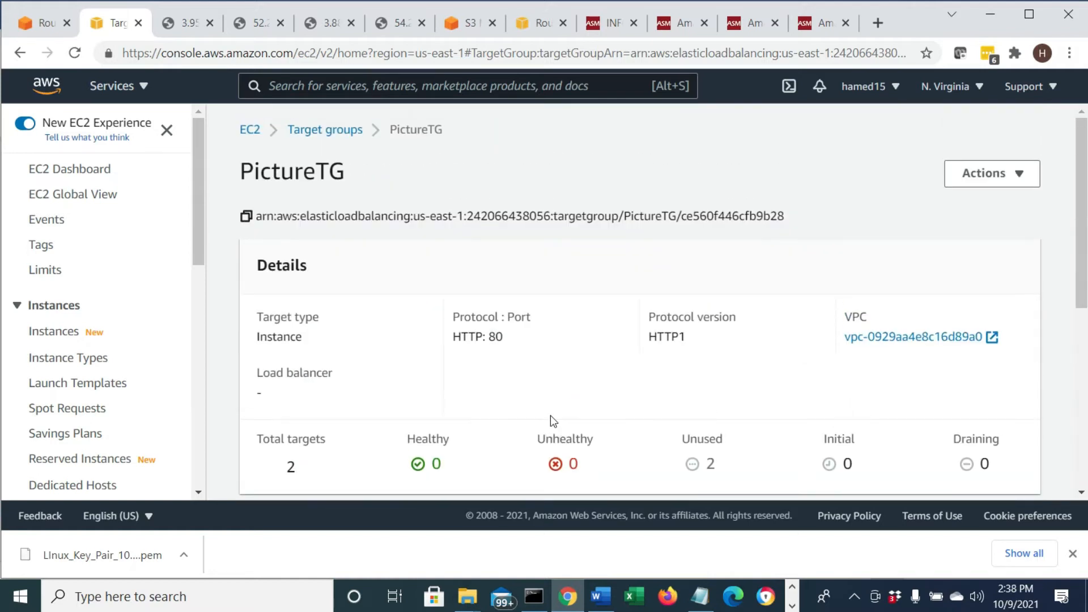
click(338, 137)
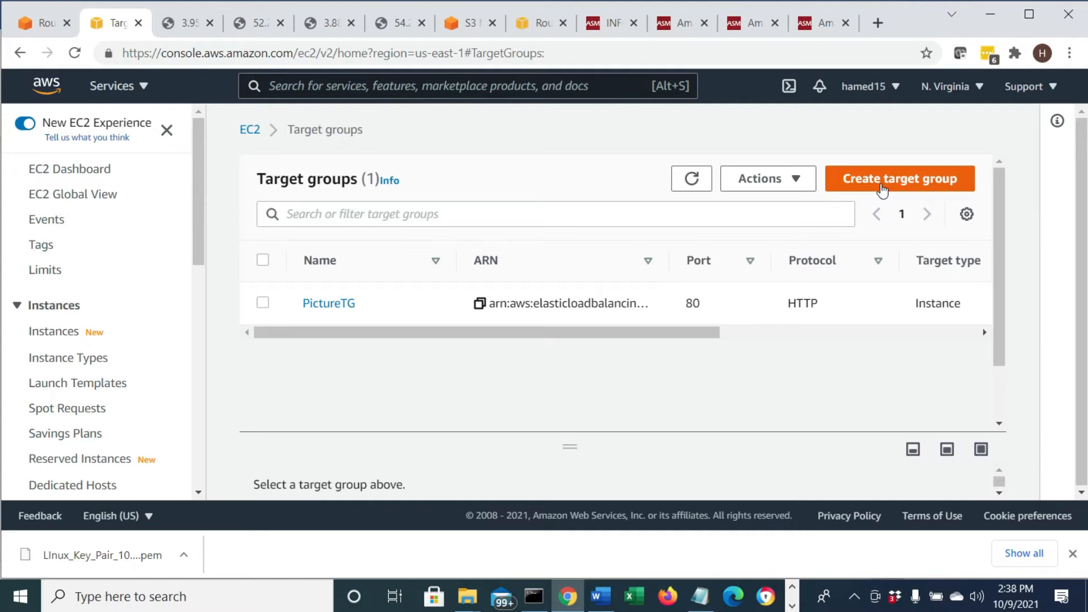
- Switch to the Word lab document and read Steps 4 to 6, including the settings for the second target group
click(601, 596)
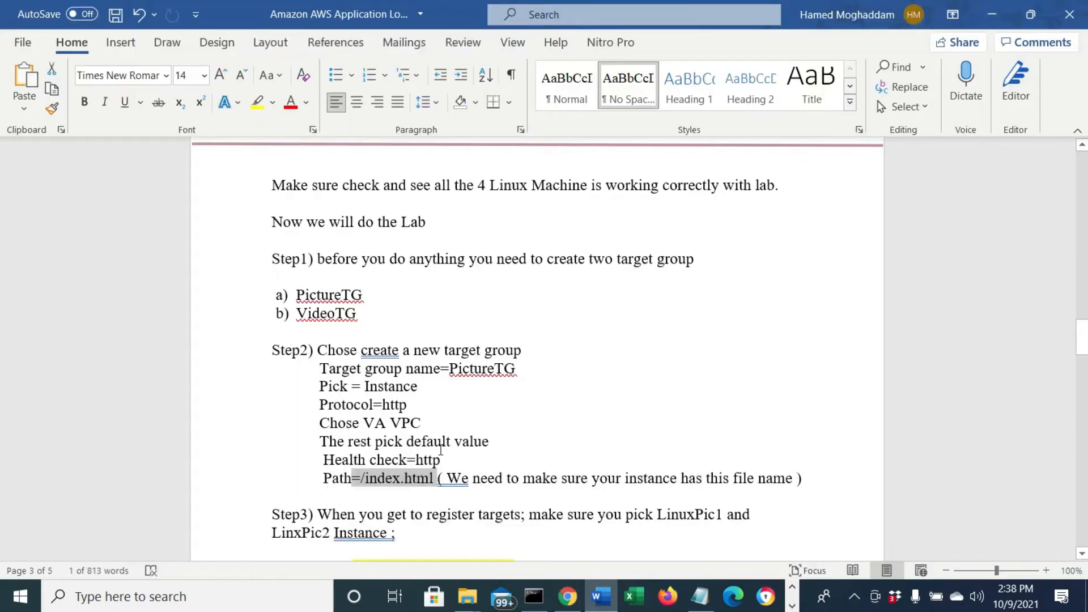
scroll(423, 454, down, 3)
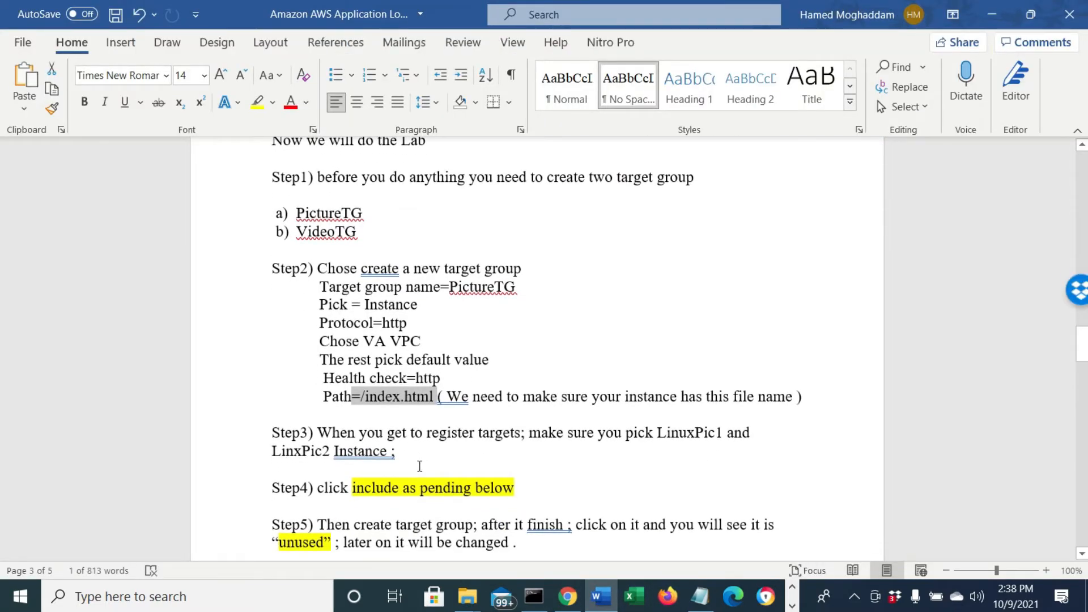
drag(352, 488, 515, 489)
drag(395, 525, 609, 517)
drag(330, 542, 513, 542)
scroll(414, 510, down, 2)
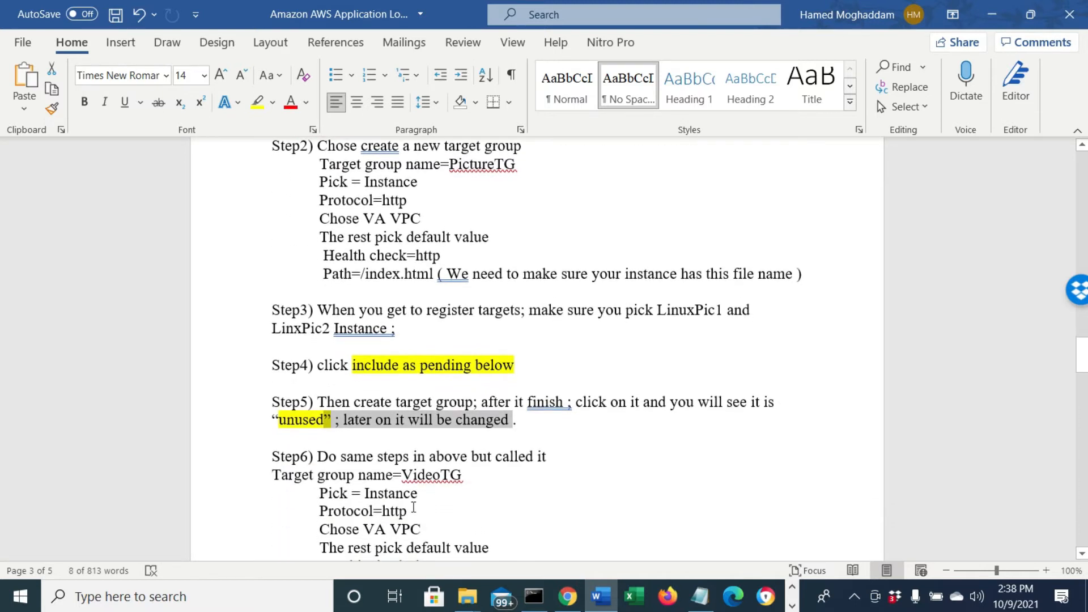
click(351, 460)
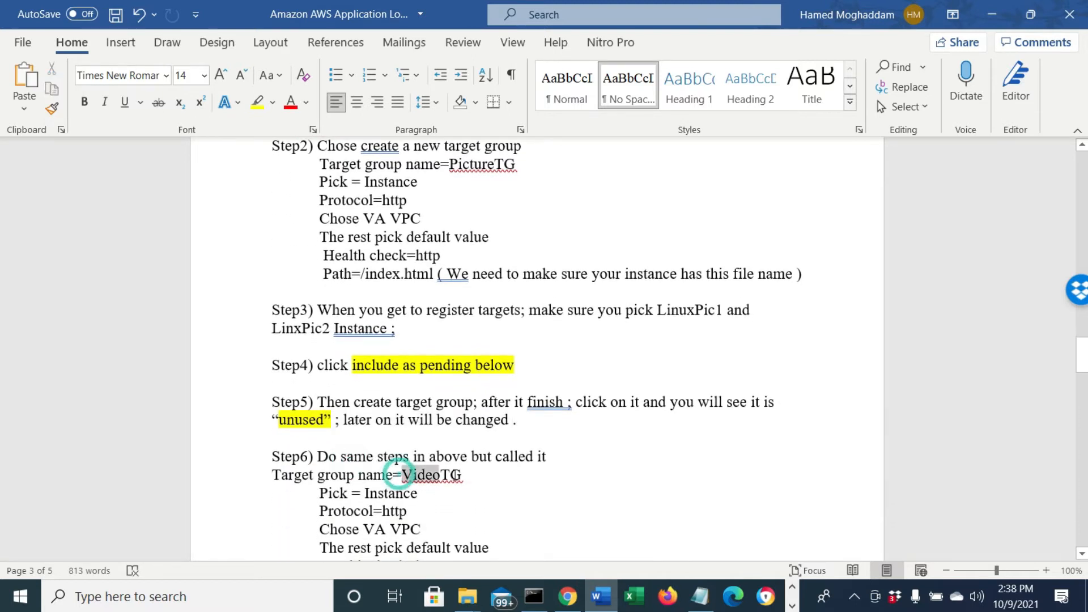
drag(400, 474, 468, 474)
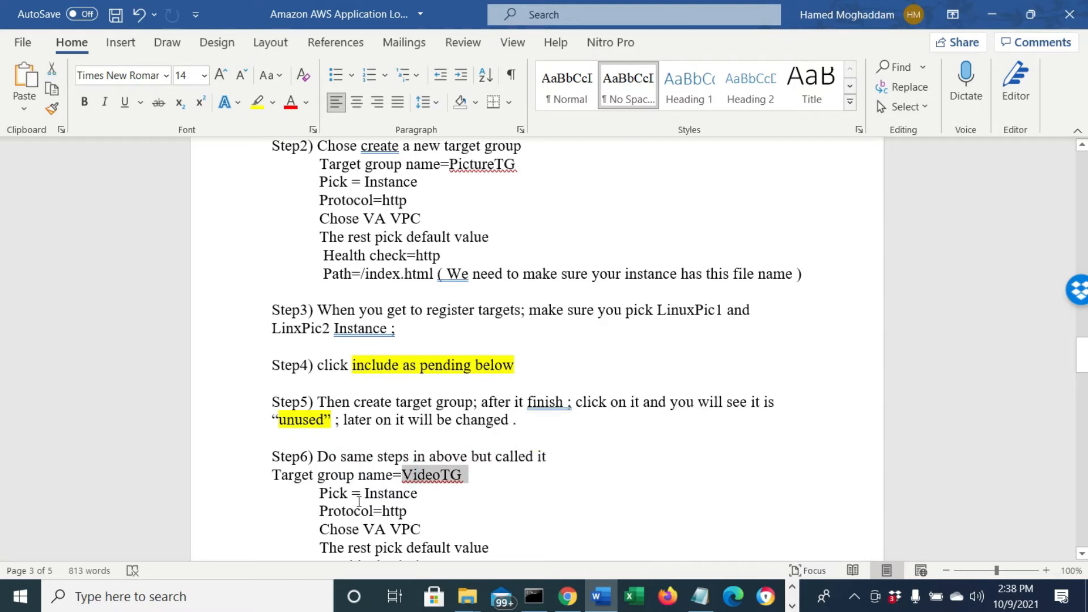
drag(351, 493, 412, 510)
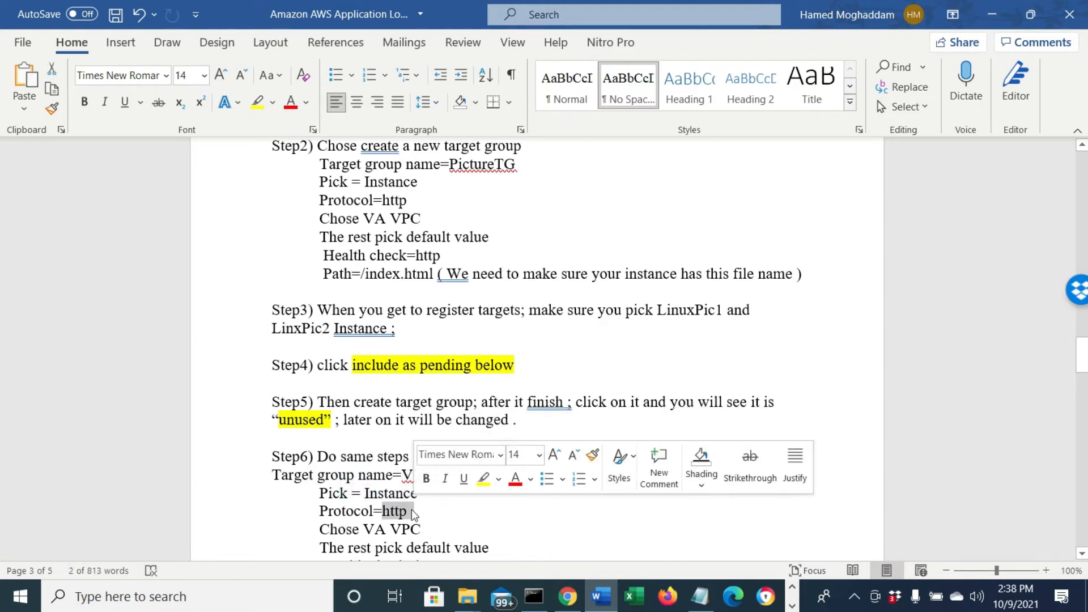
drag(319, 529, 420, 529)
scroll(419, 520, down, 2)
scroll(420, 520, down, 2)
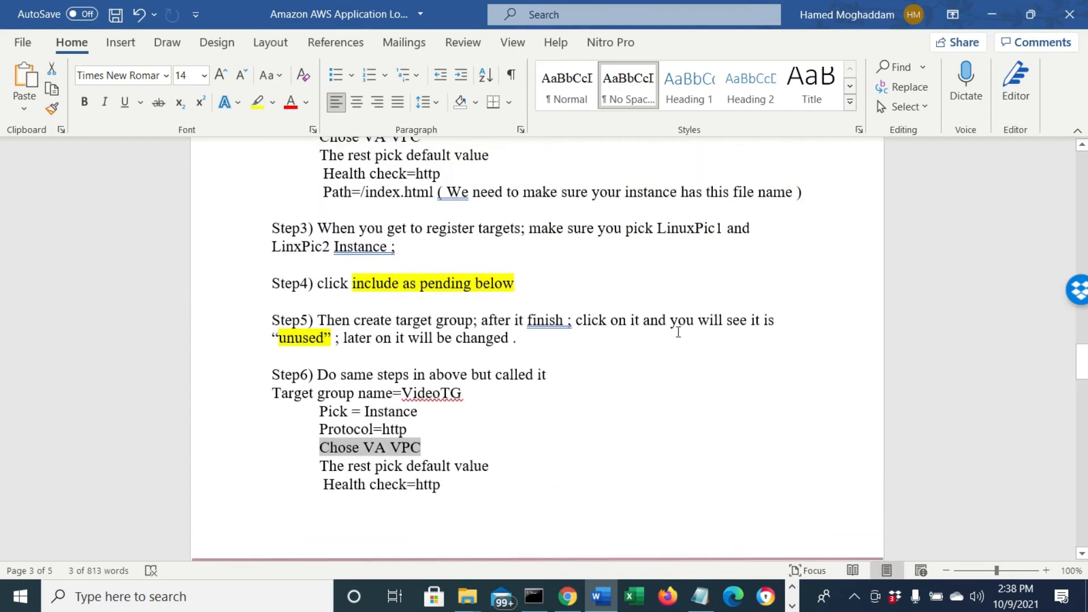
- Return to the AWS console and start a new target group of type Instances named VideoTG
click(991, 15)
click(903, 182)
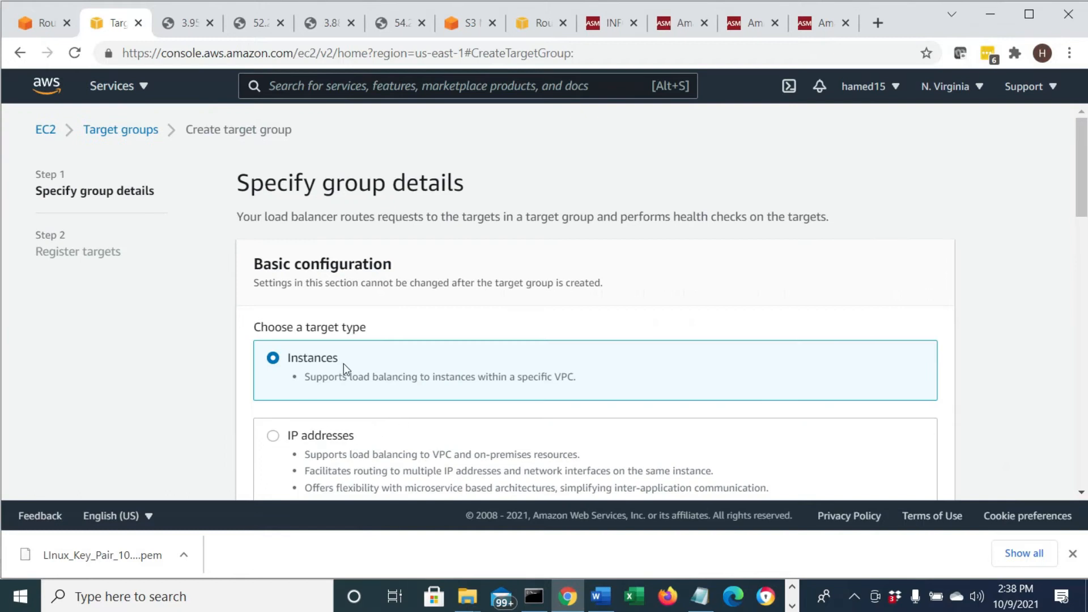
drag(343, 363, 296, 362)
scroll(286, 367, down, 6)
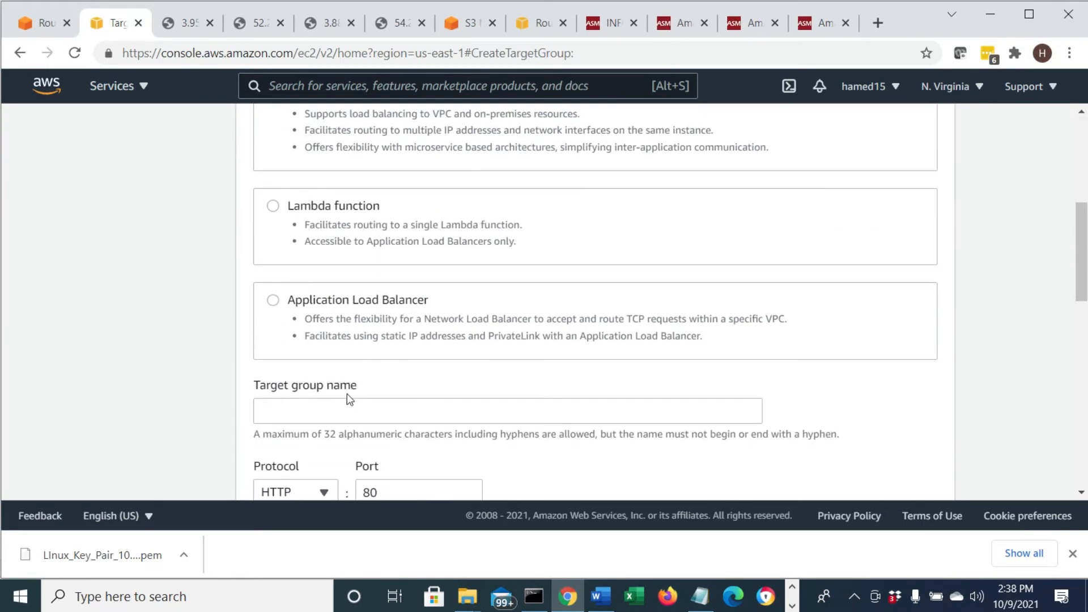
click(323, 418)
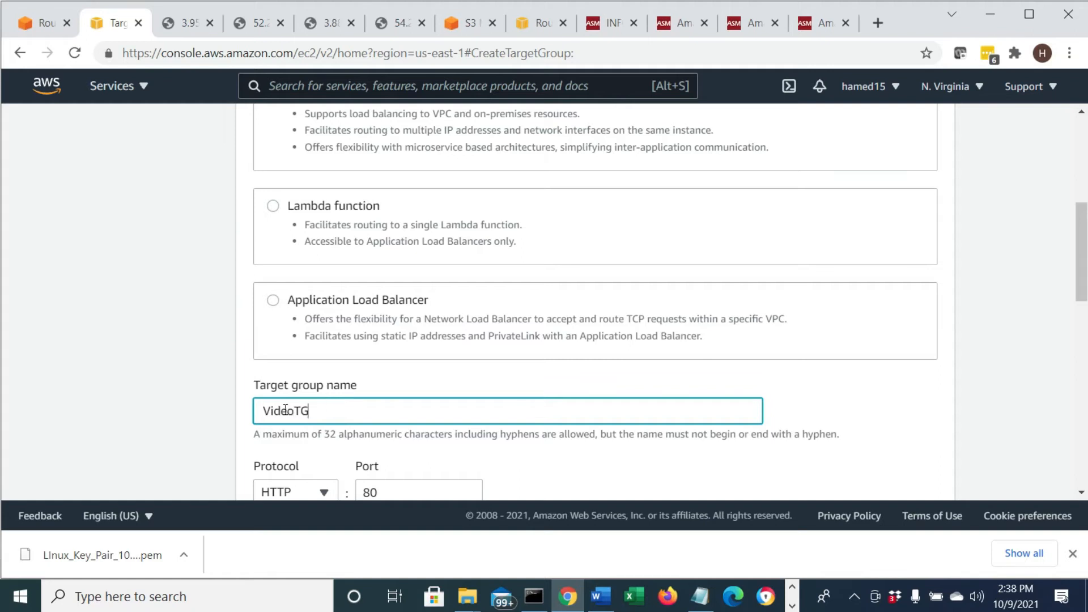
- Set VideoTG's VPC to VA-VPC 10.0.0.0/16, keeping HTTP on port 80 and protocol version HTTP1
scroll(315, 460, down, 2)
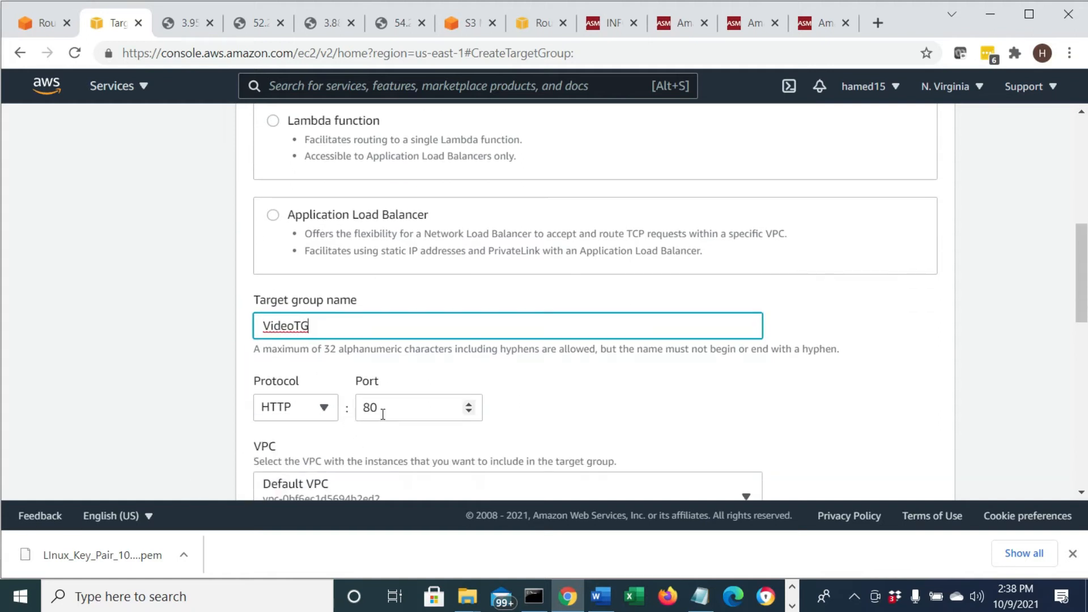
scroll(379, 413, down, 1)
click(377, 415)
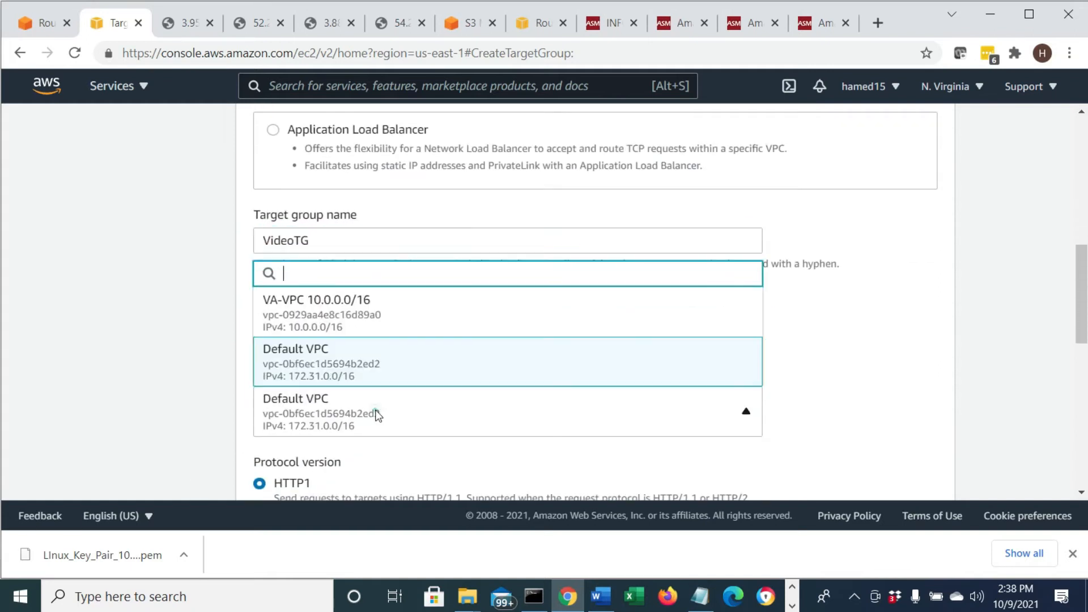
click(359, 314)
scroll(395, 425, down, 1)
drag(289, 398, 275, 398)
scroll(428, 407, down, 4)
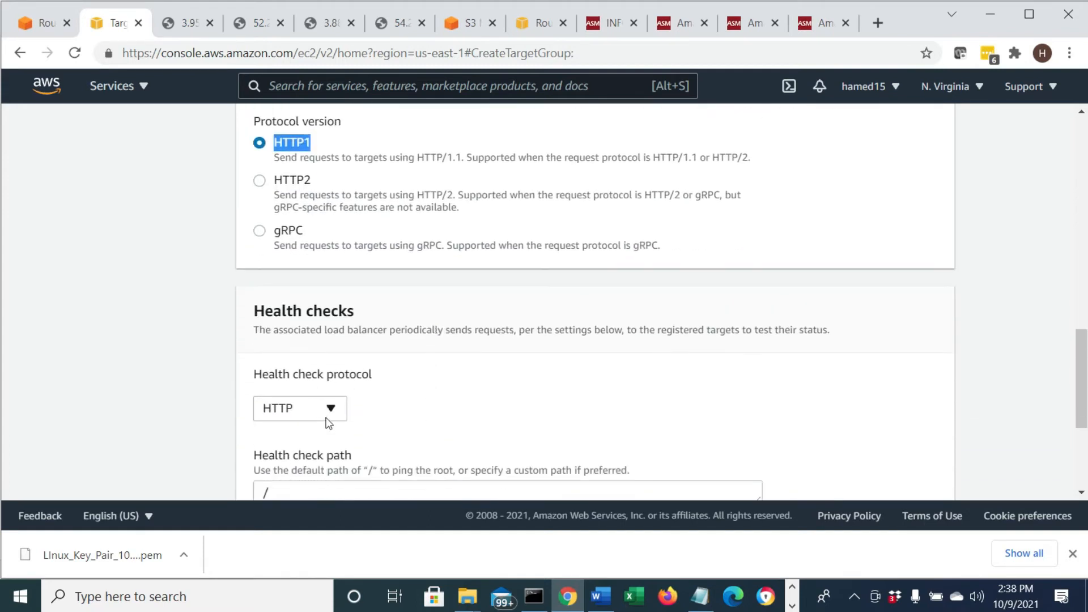
- Set VideoTG's health check path to /index.html and proceed to registering targets
click(295, 493)
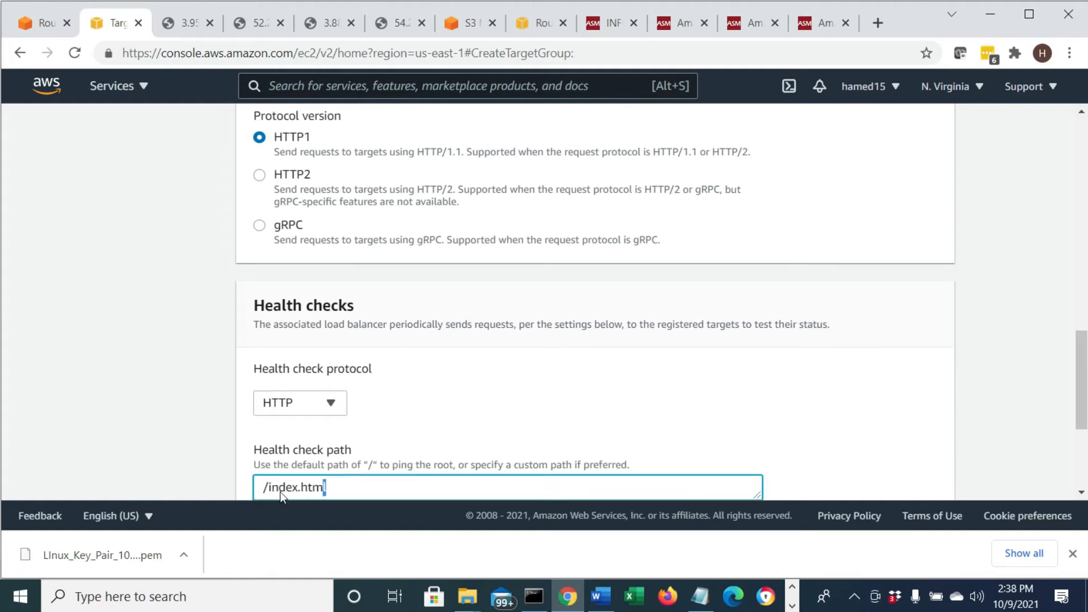
triple_click(280, 492)
scroll(430, 396, down, 4)
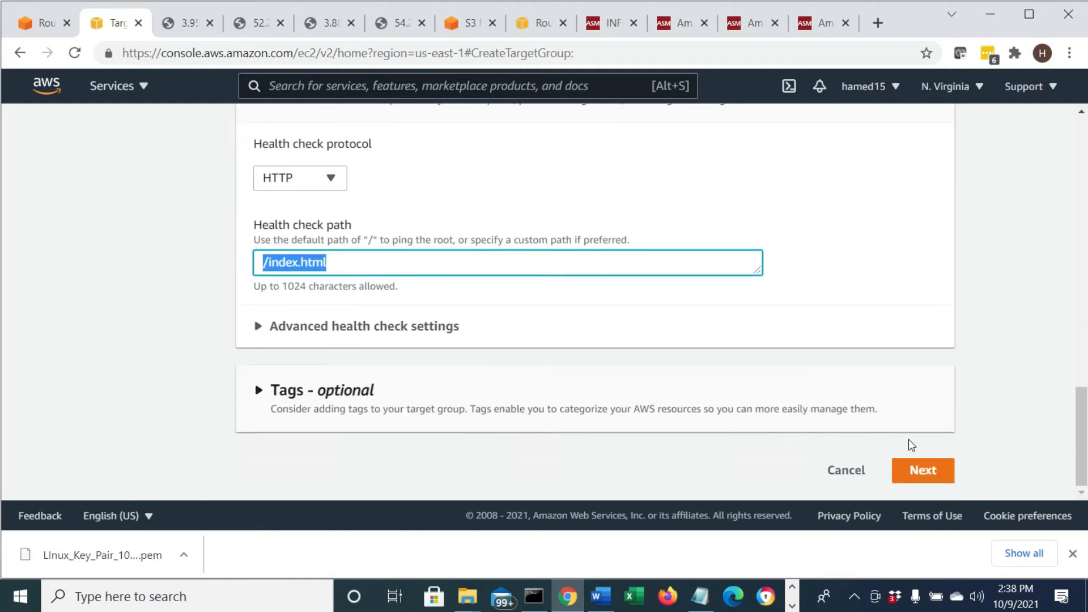
click(922, 478)
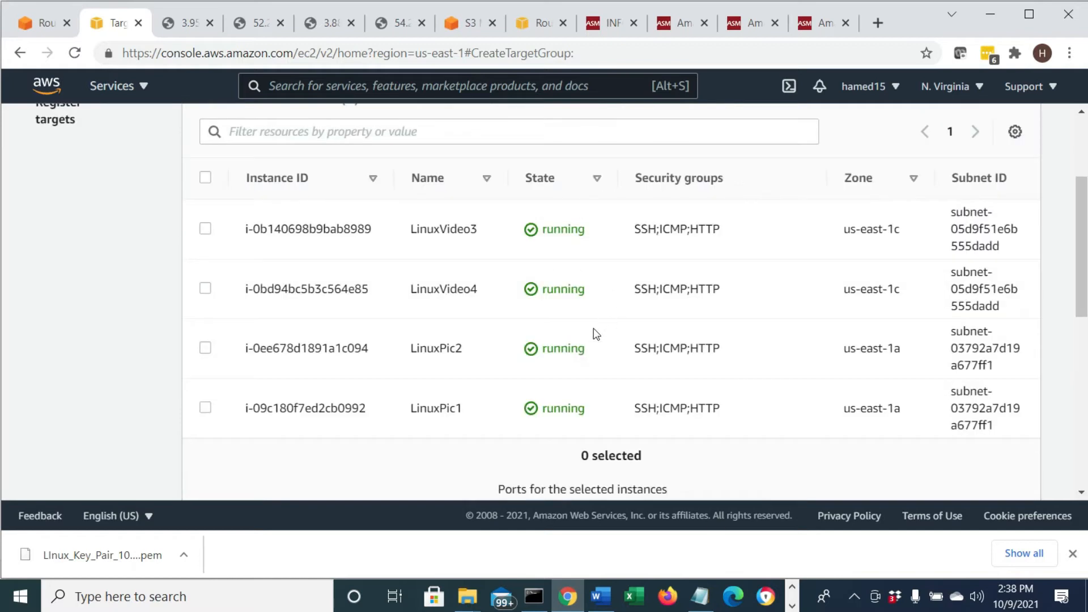
- Include LinuxVideo3 and LinuxVideo4 as pending targets on port 80 and create the target group
scroll(555, 317, up, 3)
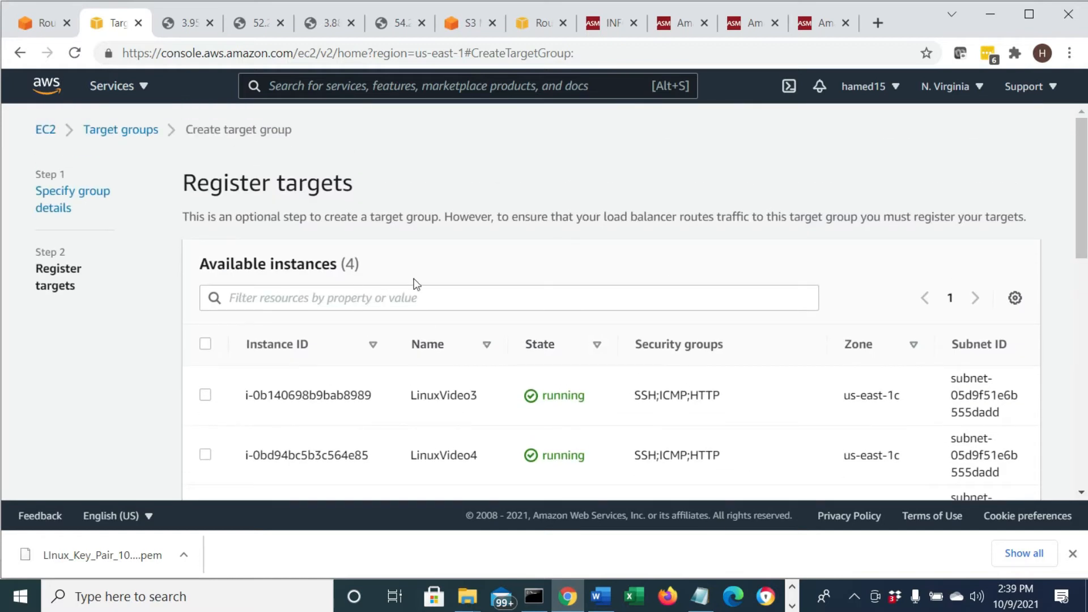
scroll(464, 365, down, 2)
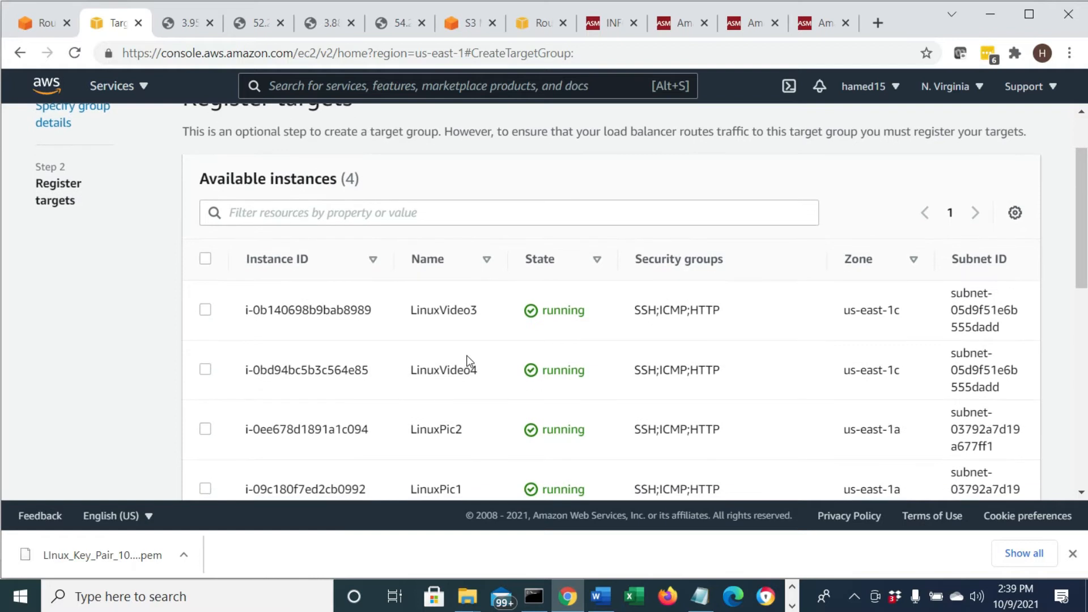
click(205, 309)
click(205, 370)
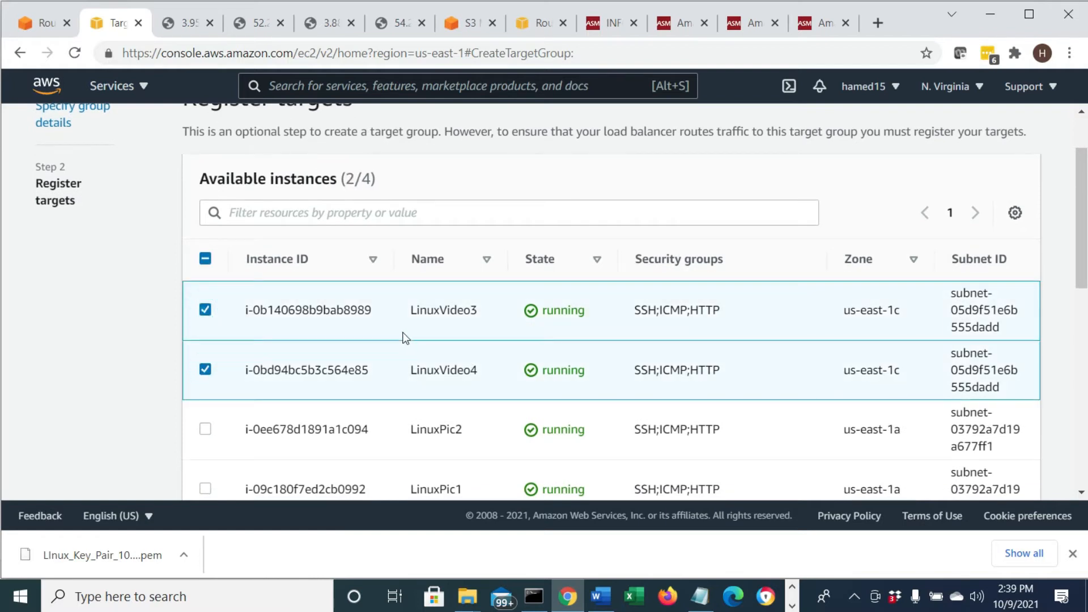
scroll(469, 312, down, 6)
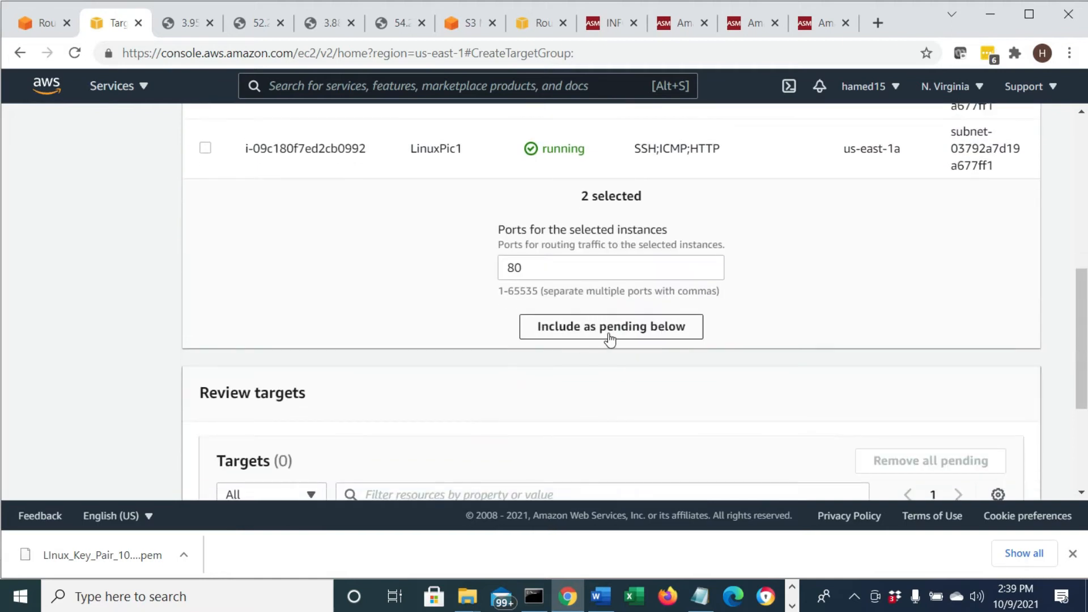
scroll(489, 494, down, 3)
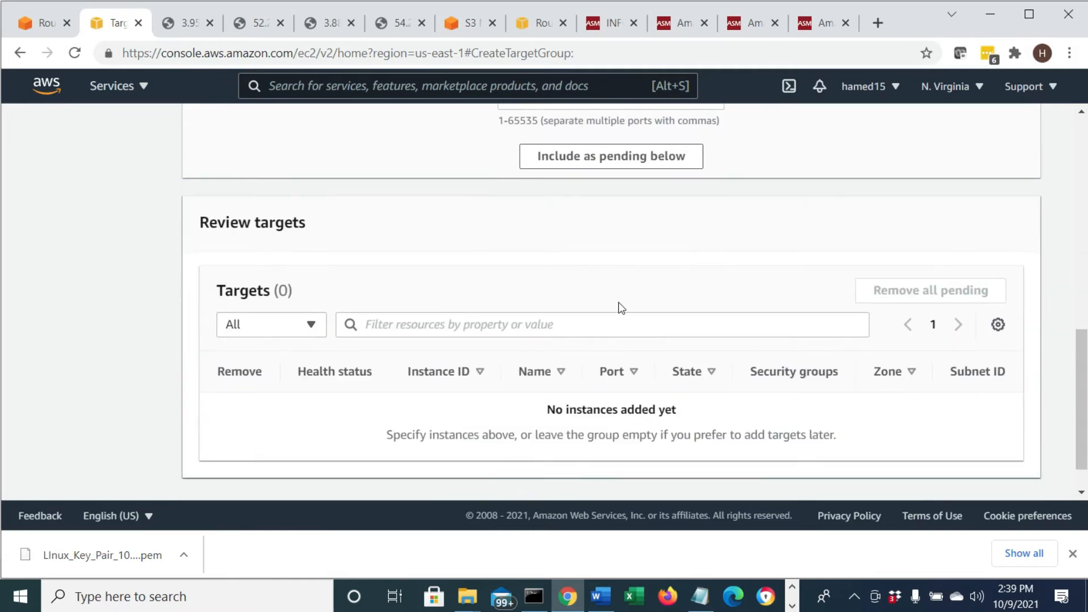
scroll(619, 306, up, 2)
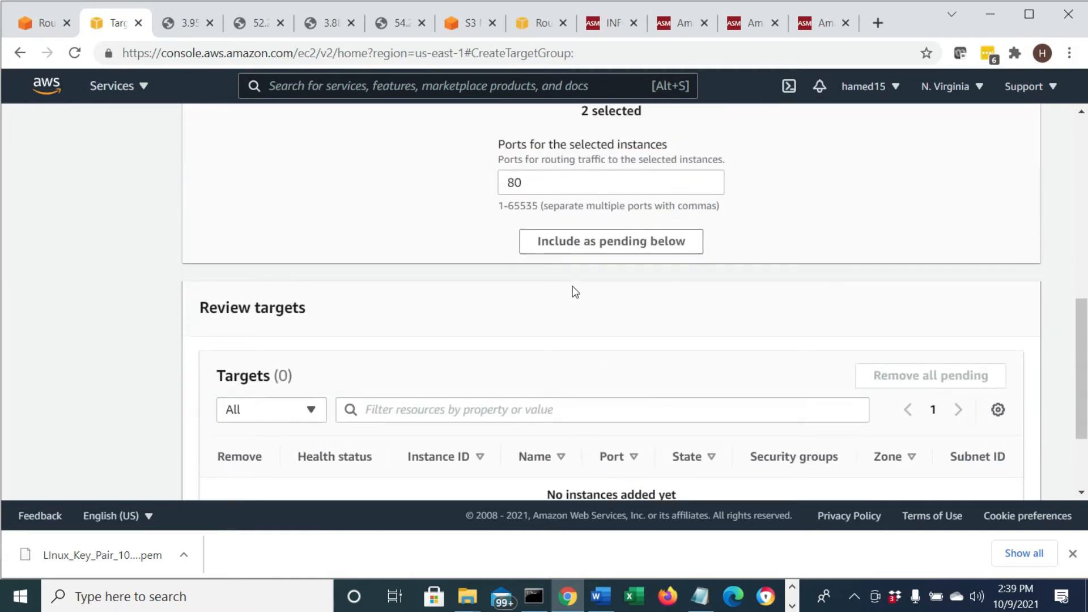
click(590, 250)
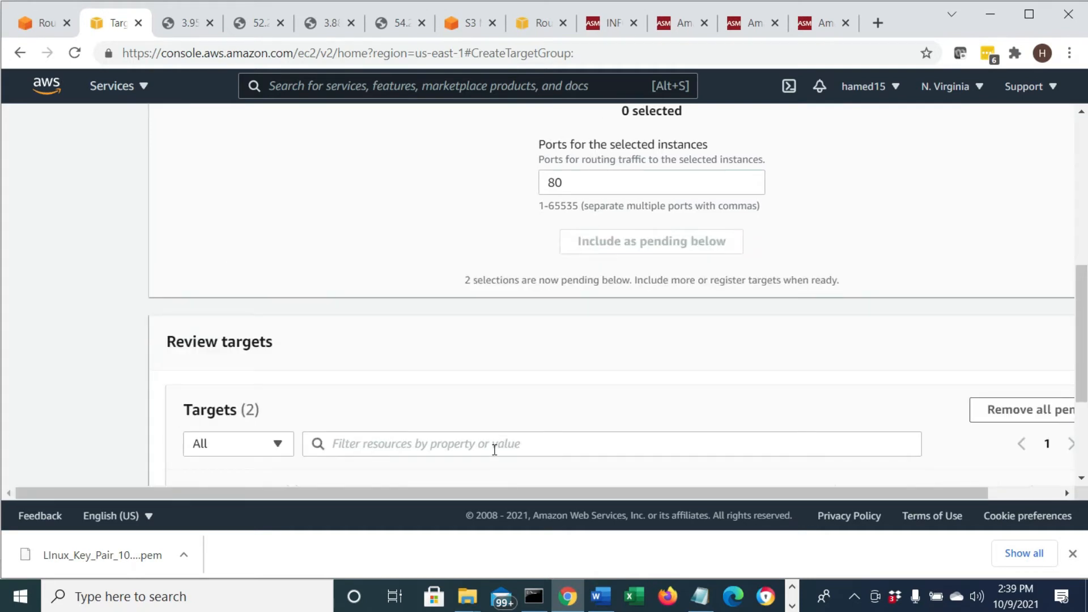
scroll(494, 449, down, 3)
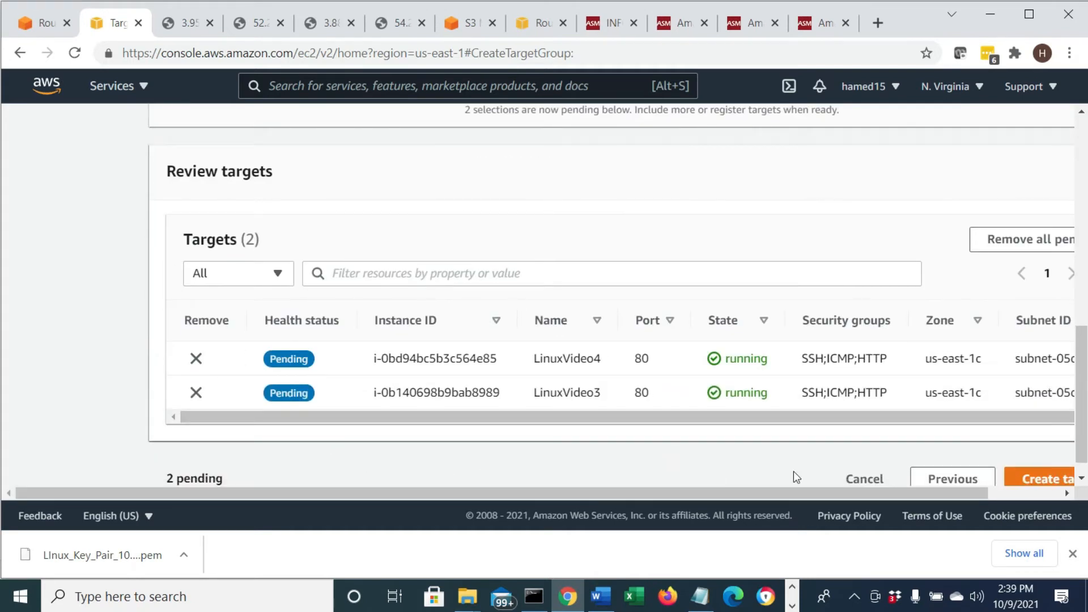
click(1037, 479)
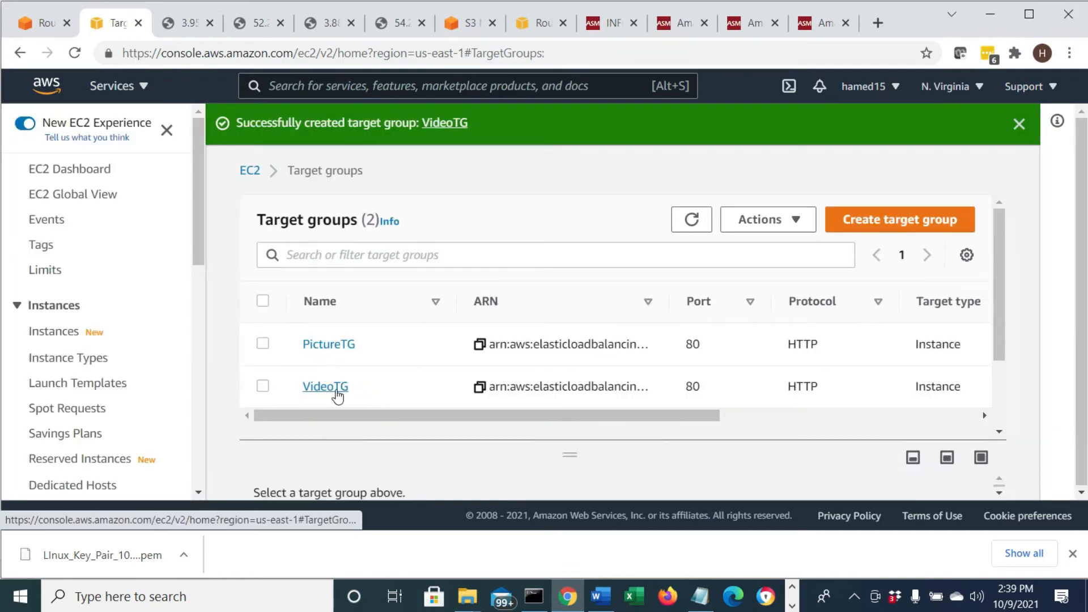
- Open the VideoTG target group and review its registered targets and their health status
drag(365, 417, 332, 417)
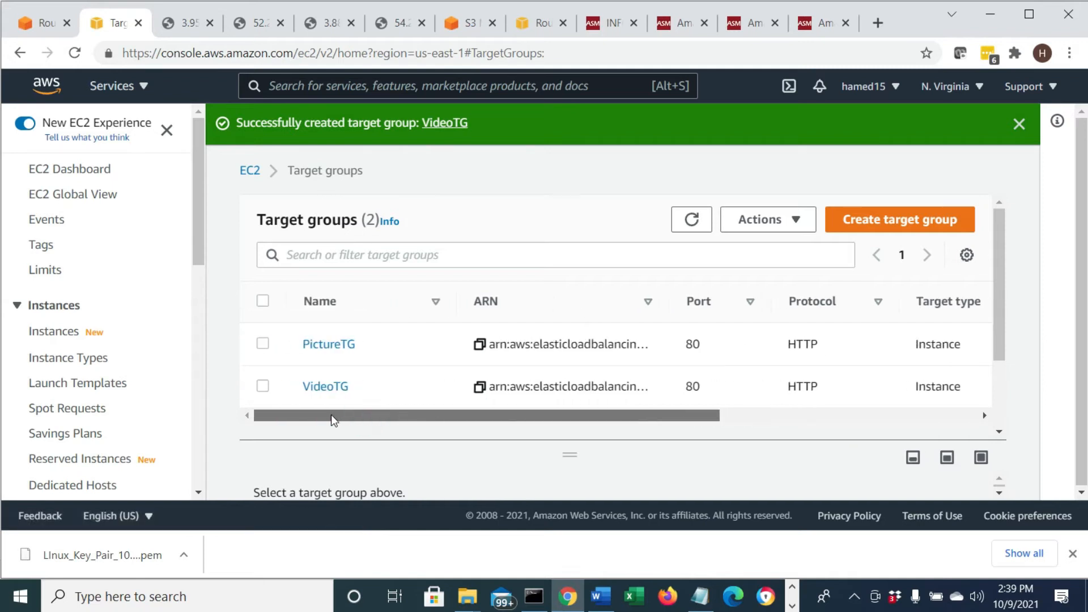
click(324, 389)
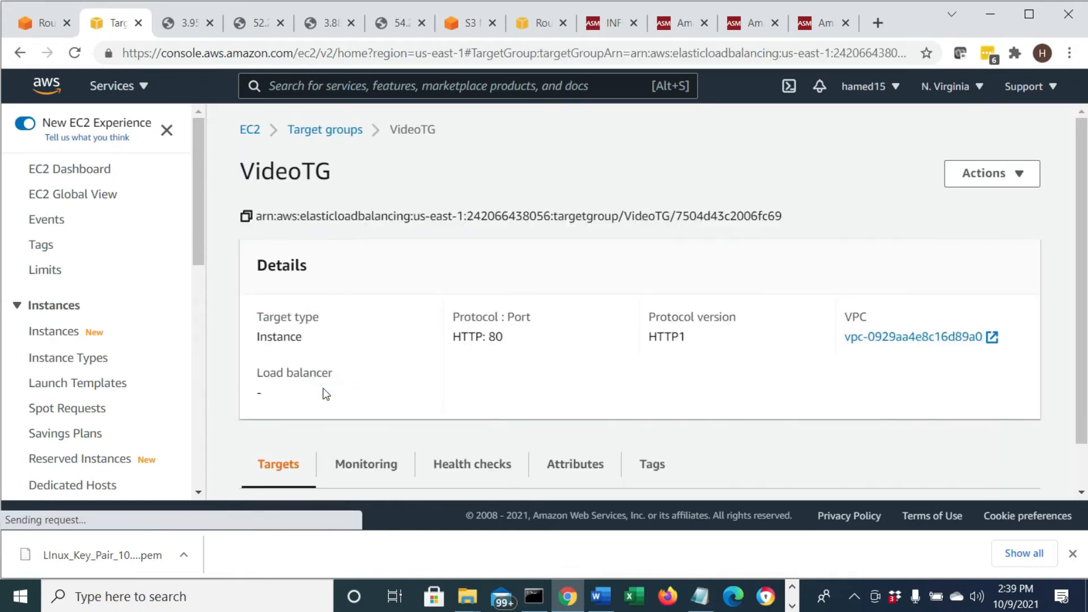
scroll(499, 419, down, 4)
scroll(498, 434, down, 2)
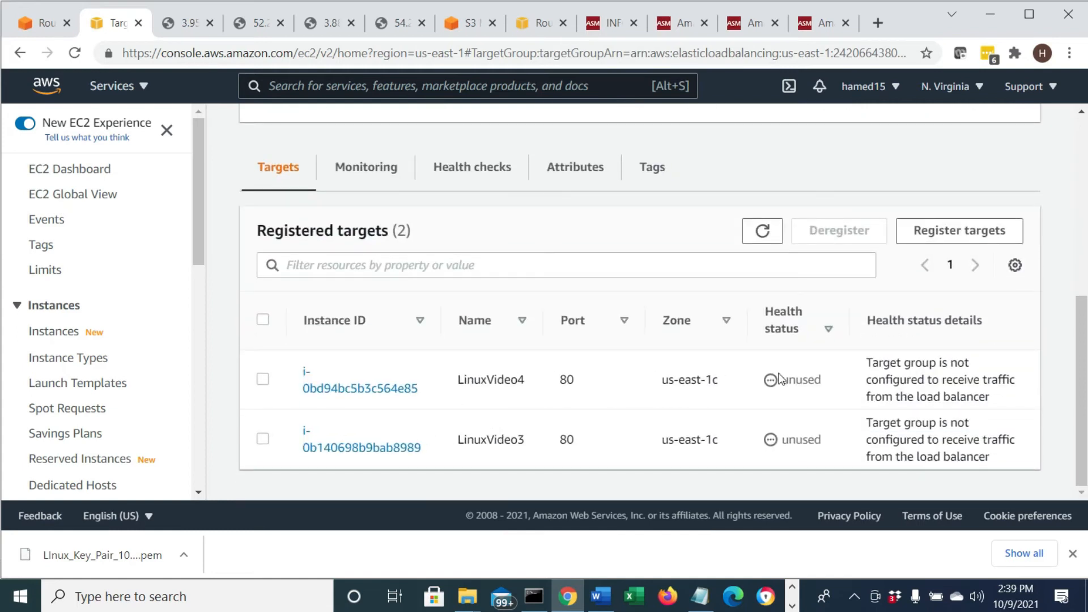
scroll(781, 378, up, 6)
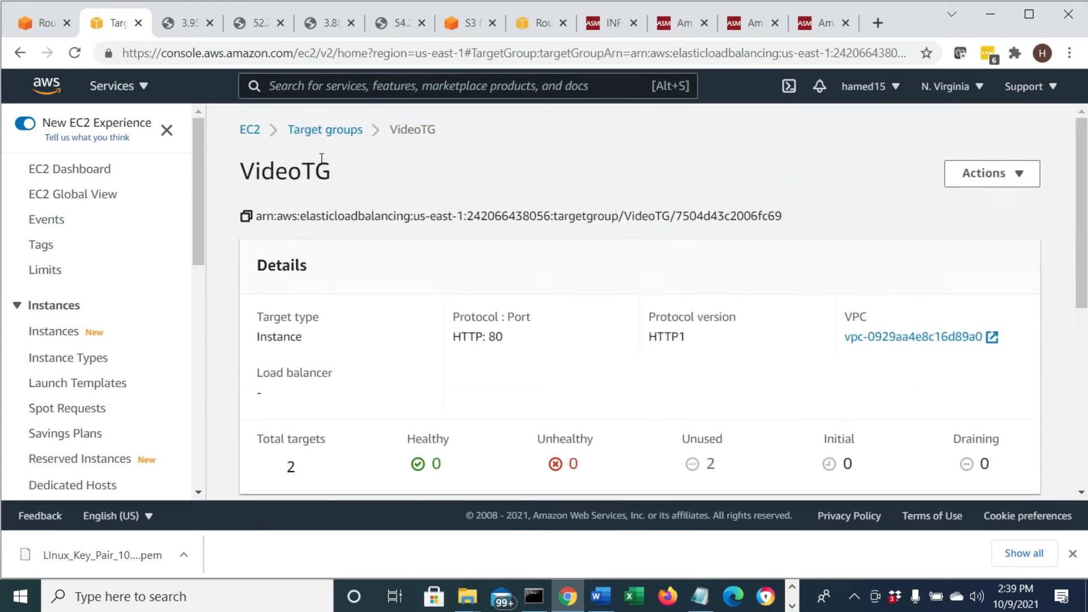
- Open the PictureTG target group, review its registered targets with unused health status, and return to the target groups list
click(325, 129)
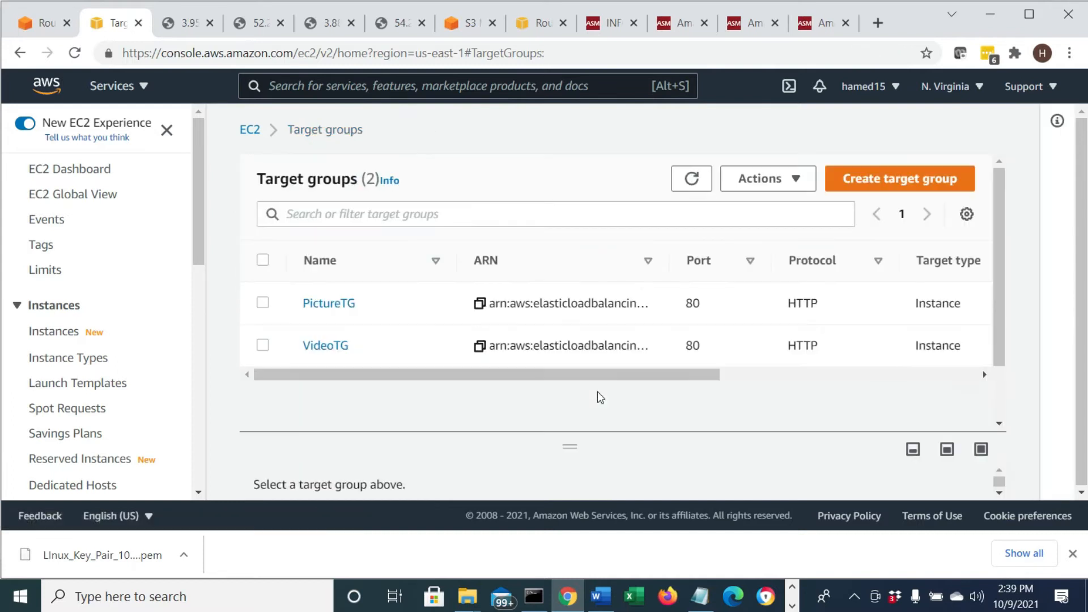
click(331, 303)
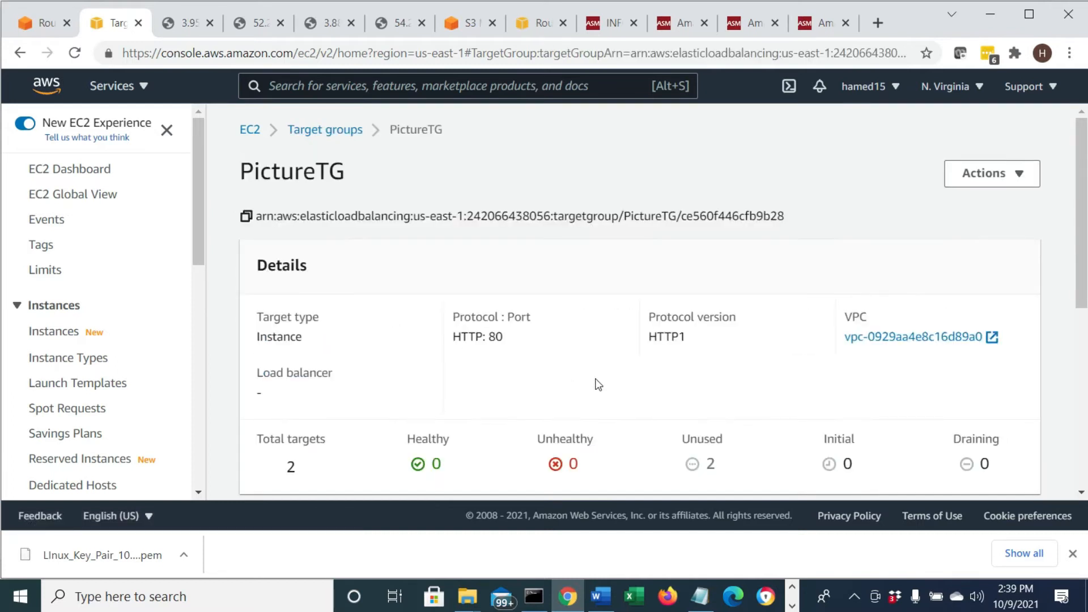
scroll(598, 385, down, 5)
click(704, 218)
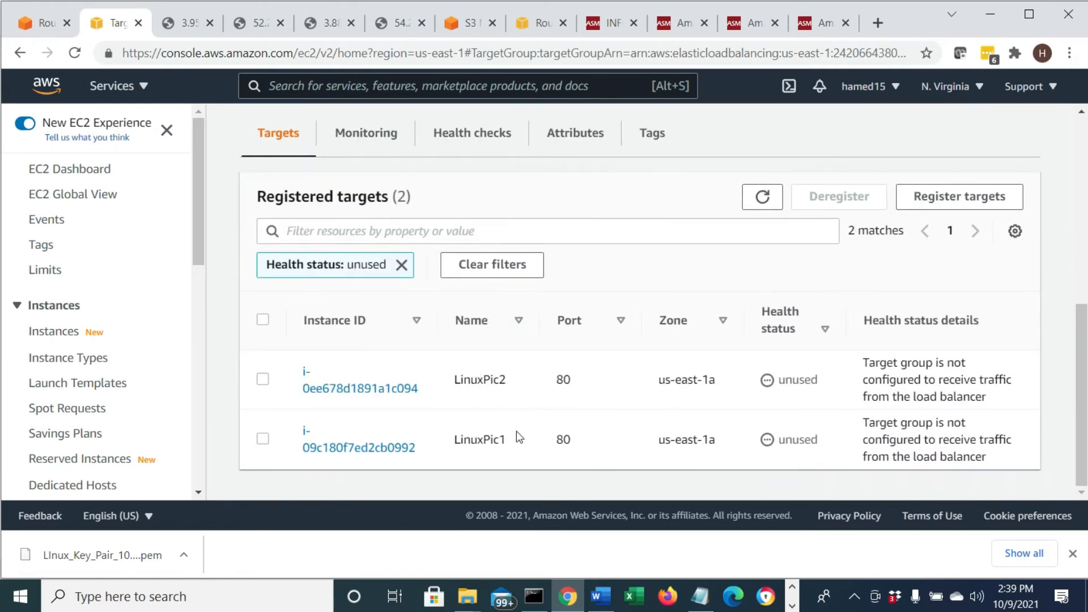
scroll(519, 460, up, 6)
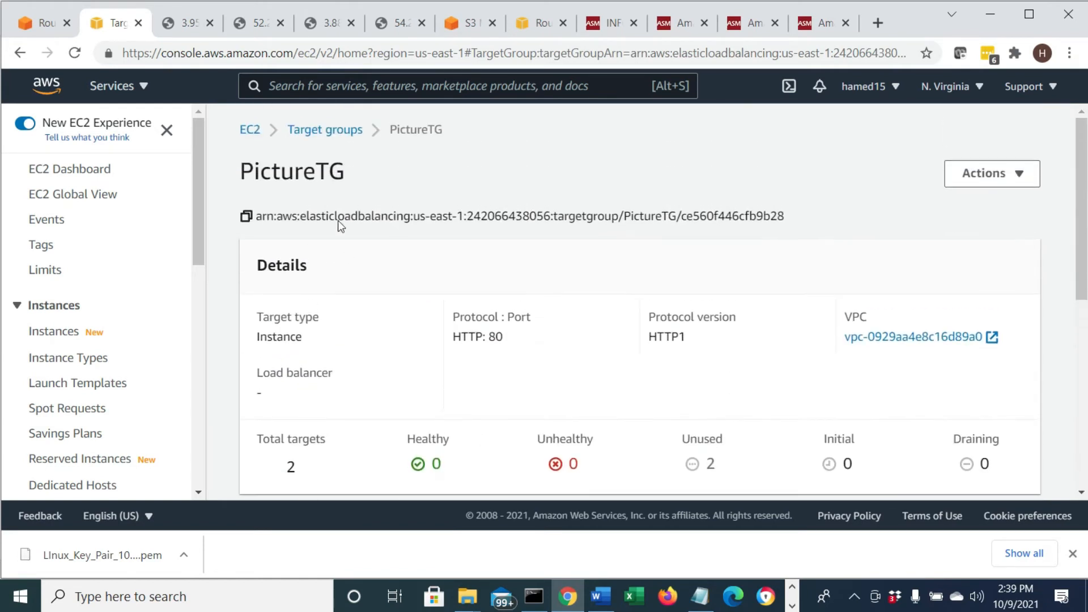
click(328, 135)
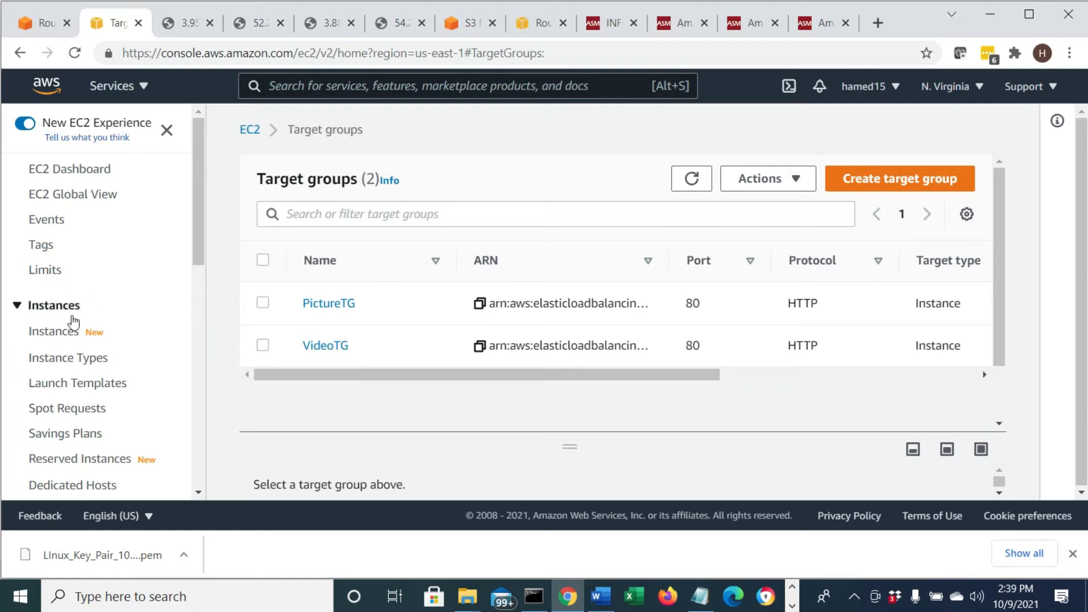
- View the EC2 instances list, the target groups list and the load balancers list
click(54, 334)
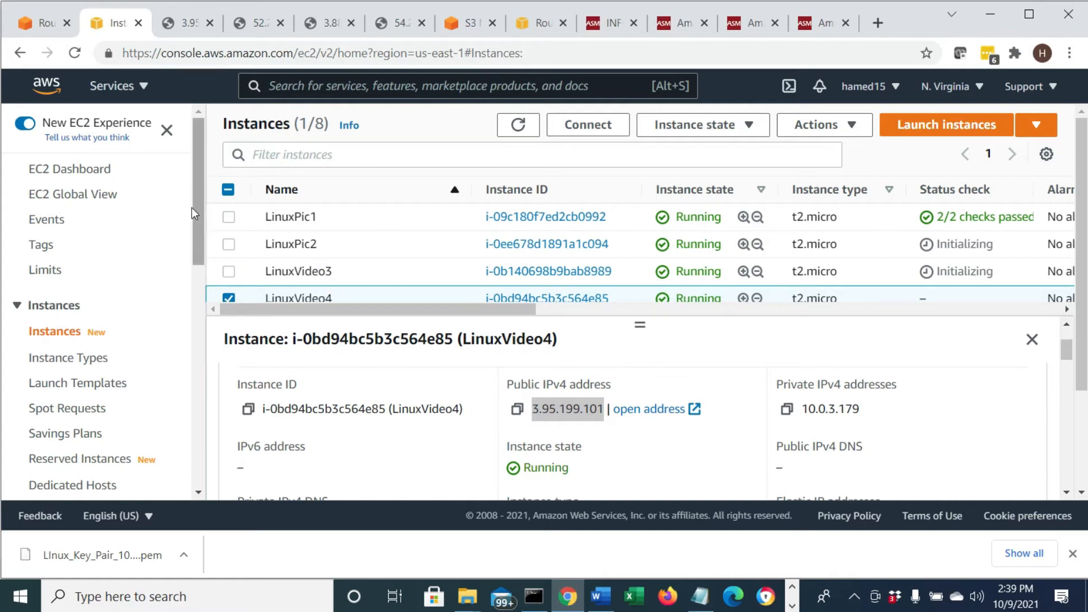
scroll(181, 375, down, 9)
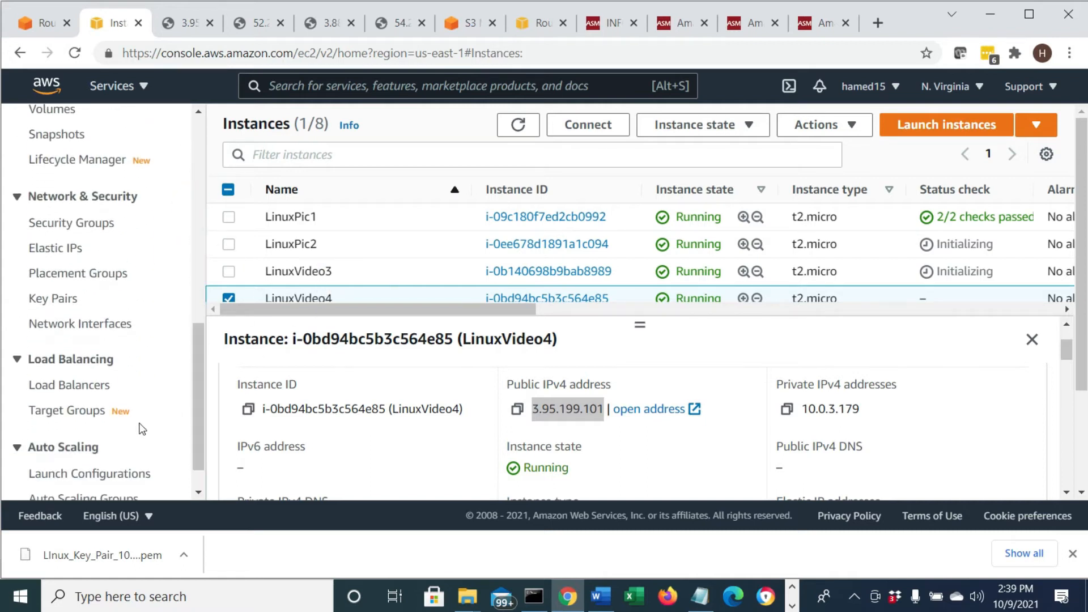
click(64, 416)
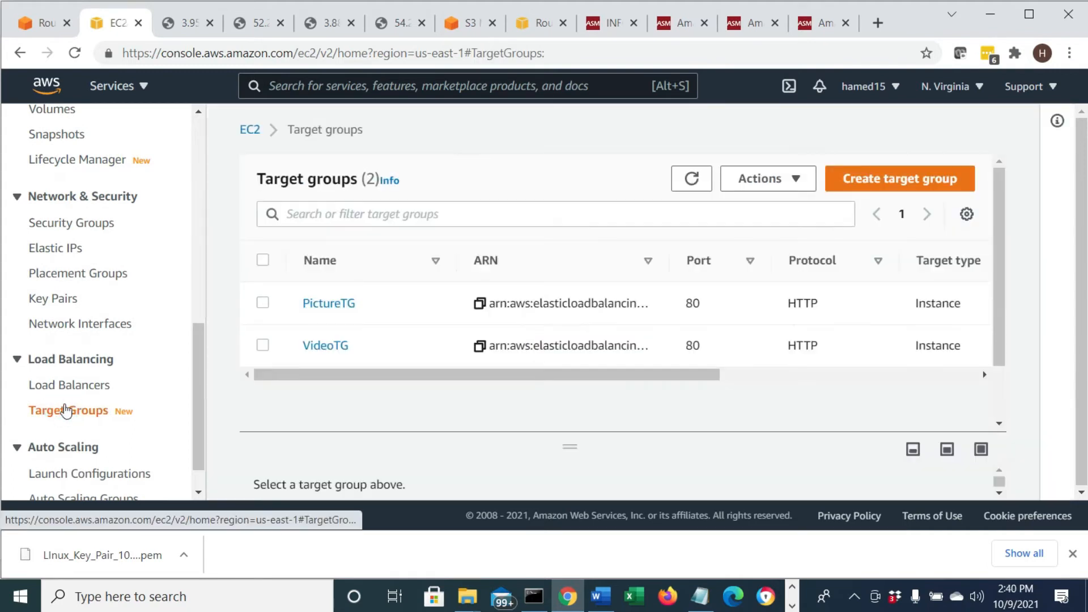
click(68, 384)
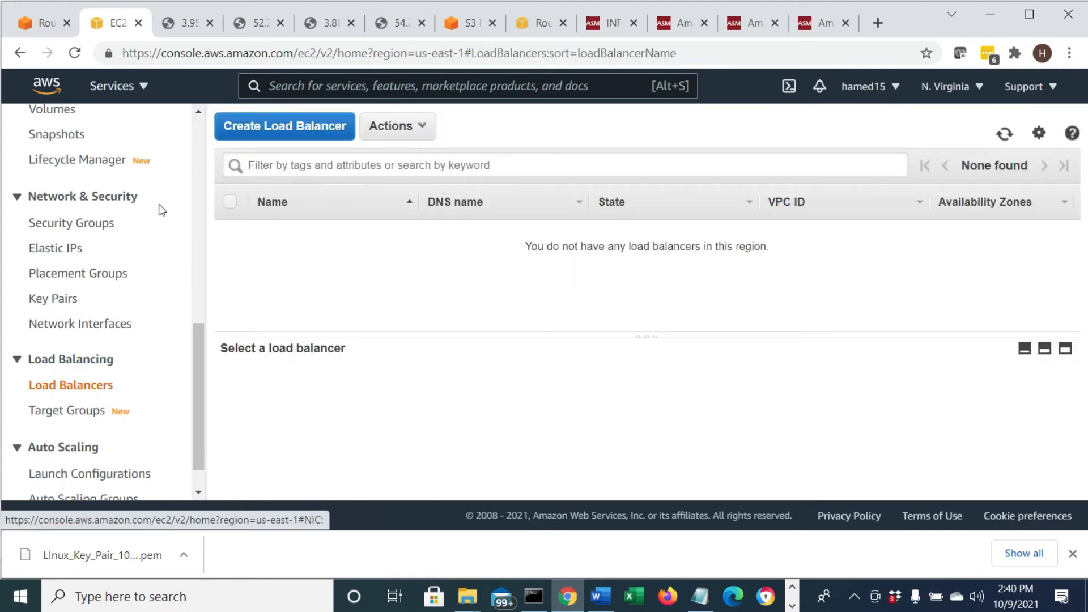
- Switch to the lab document in Word and read the index.html path note and Step 6
click(604, 597)
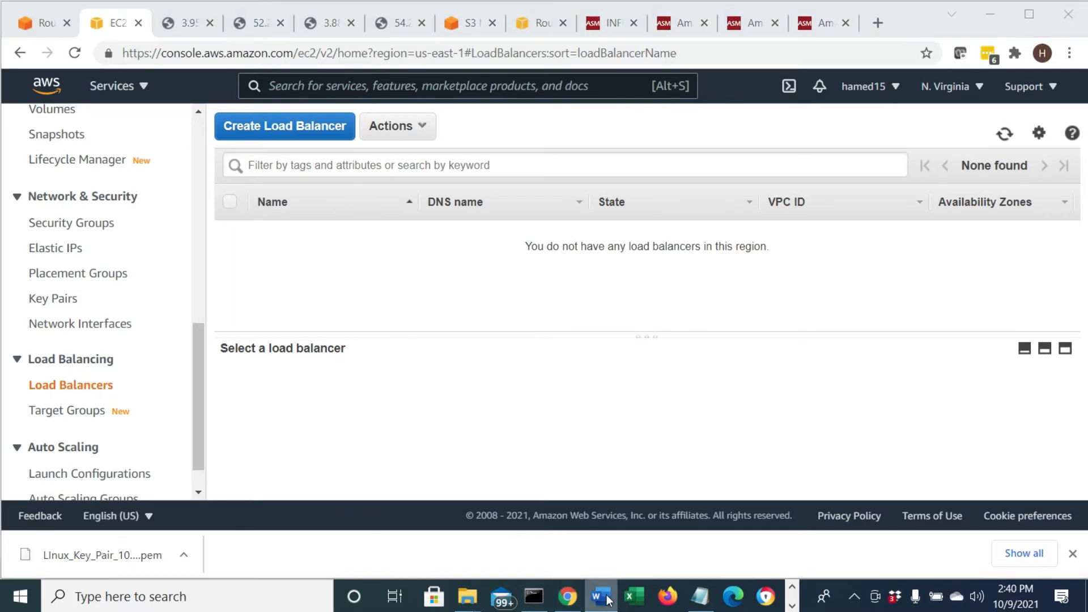
scroll(519, 416, down, 6)
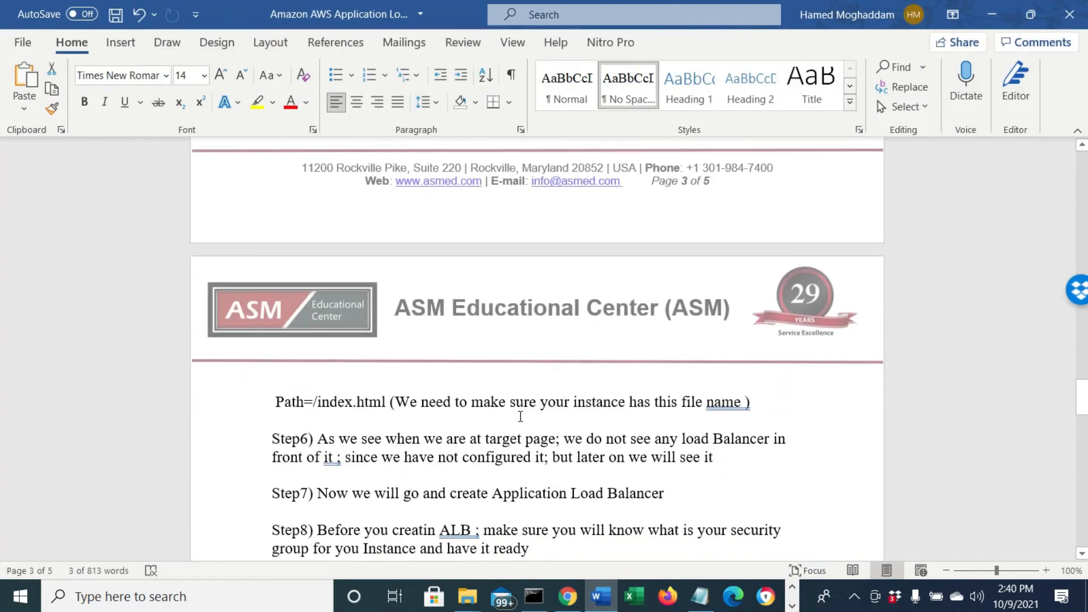
scroll(520, 417, down, 1)
drag(317, 361, 566, 363)
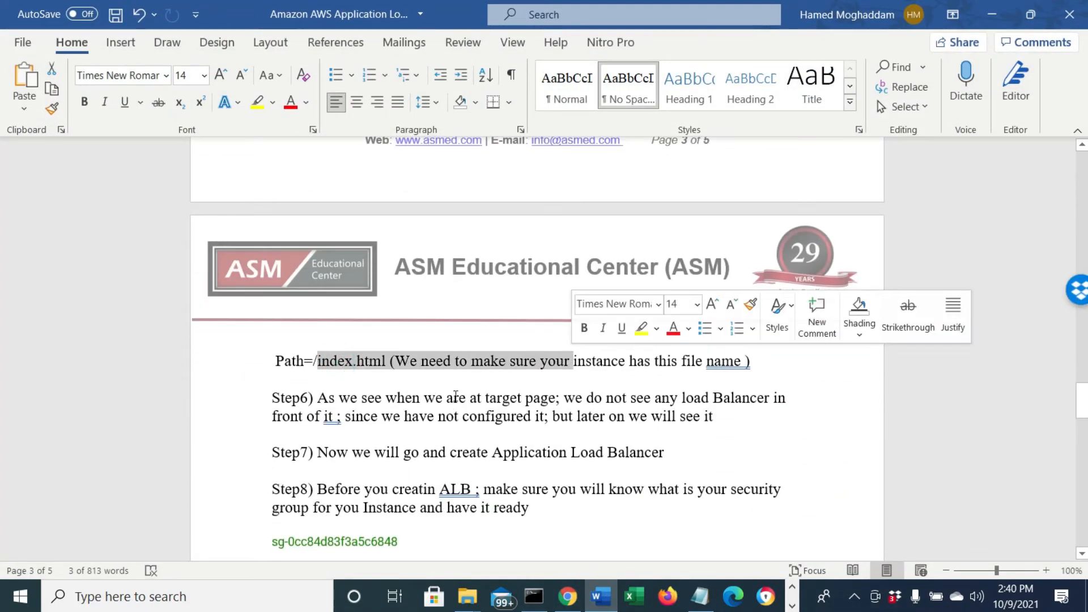
drag(425, 398, 725, 424)
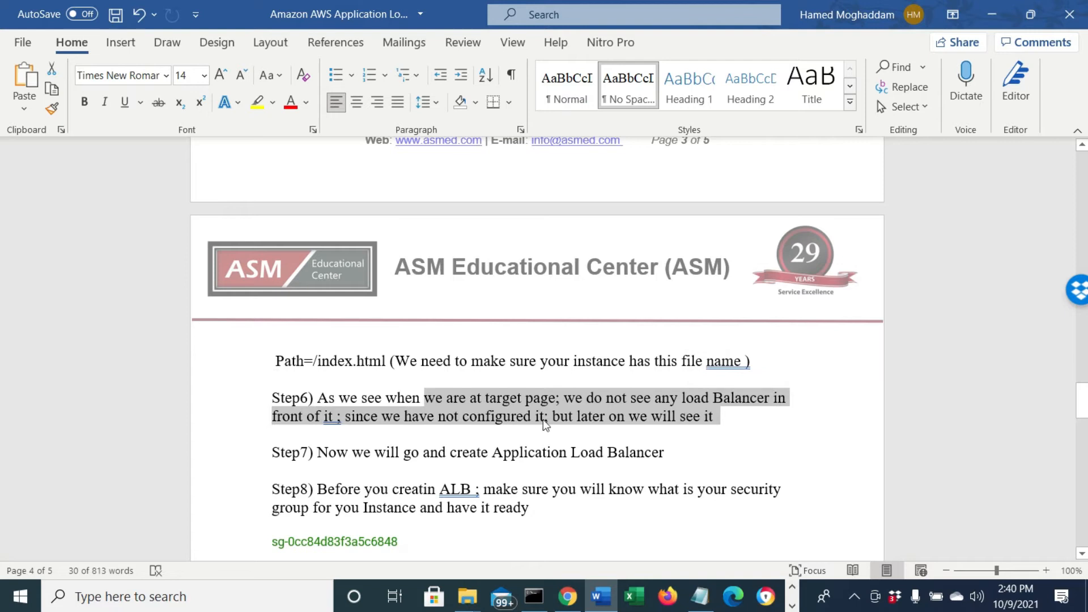
- Return to the EC2 console's target groups list and check the load balancer column for both groups
click(992, 14)
click(60, 417)
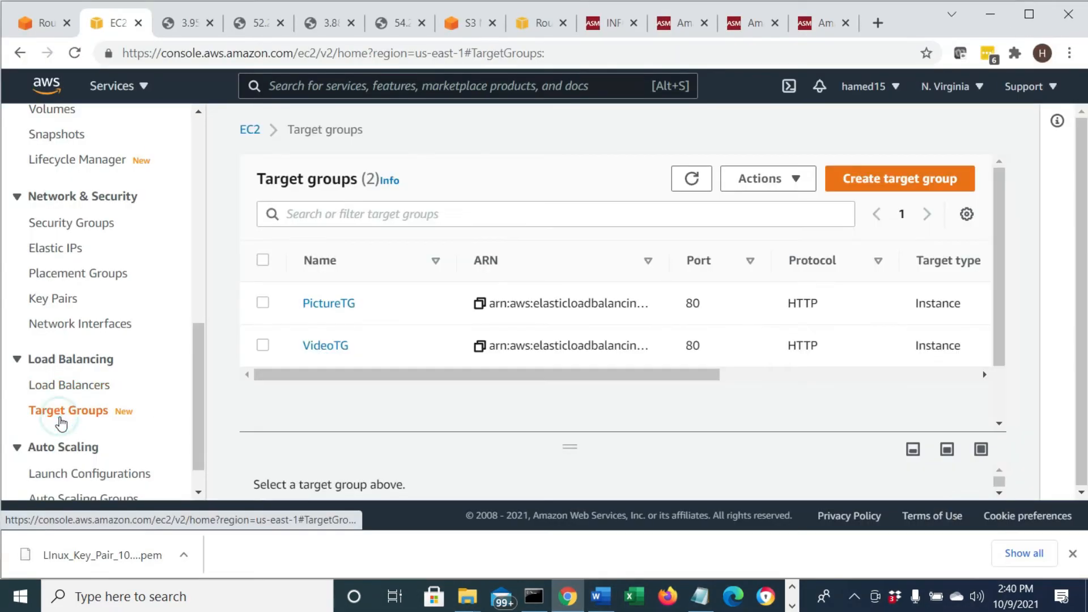
drag(364, 377, 609, 375)
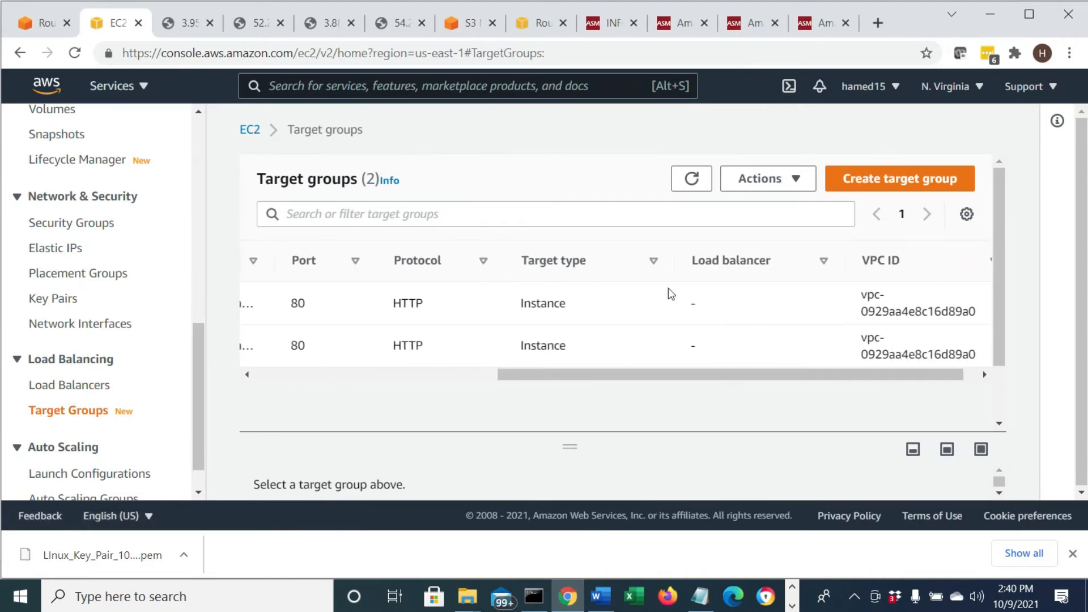
click(713, 309)
drag(773, 267, 700, 266)
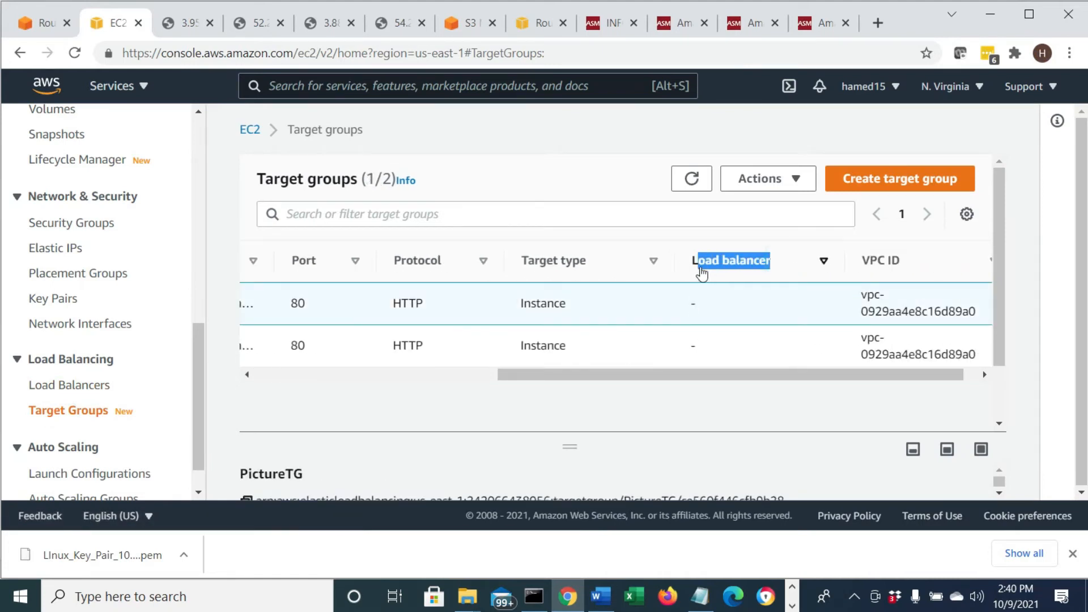
double_click(694, 347)
double_click(698, 303)
drag(646, 374, 364, 389)
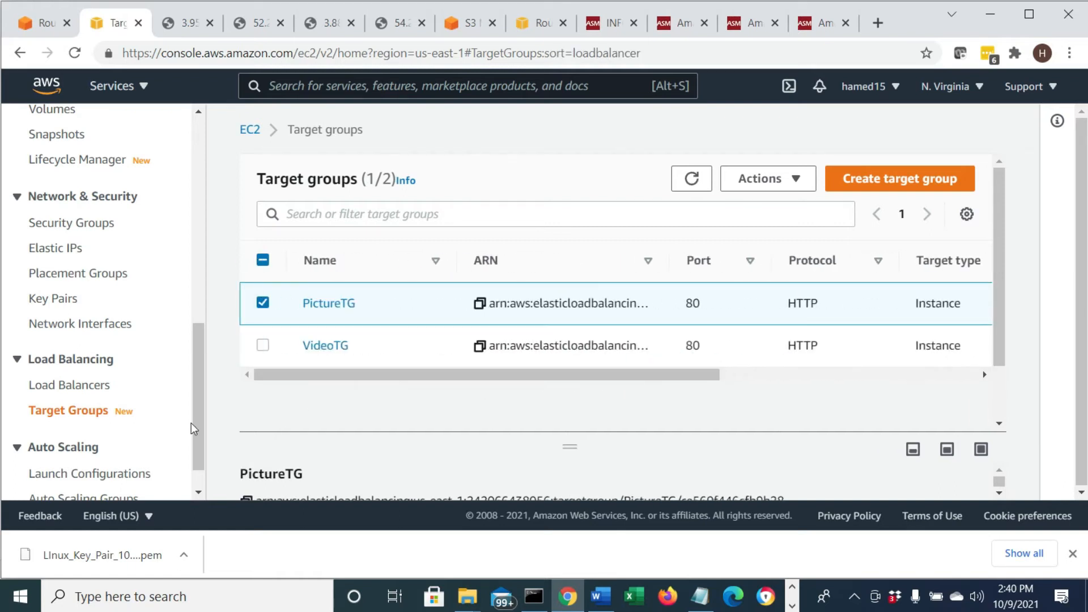
- Open the load balancers page, and read Steps 7 and 8 of the lab document in Word
click(62, 384)
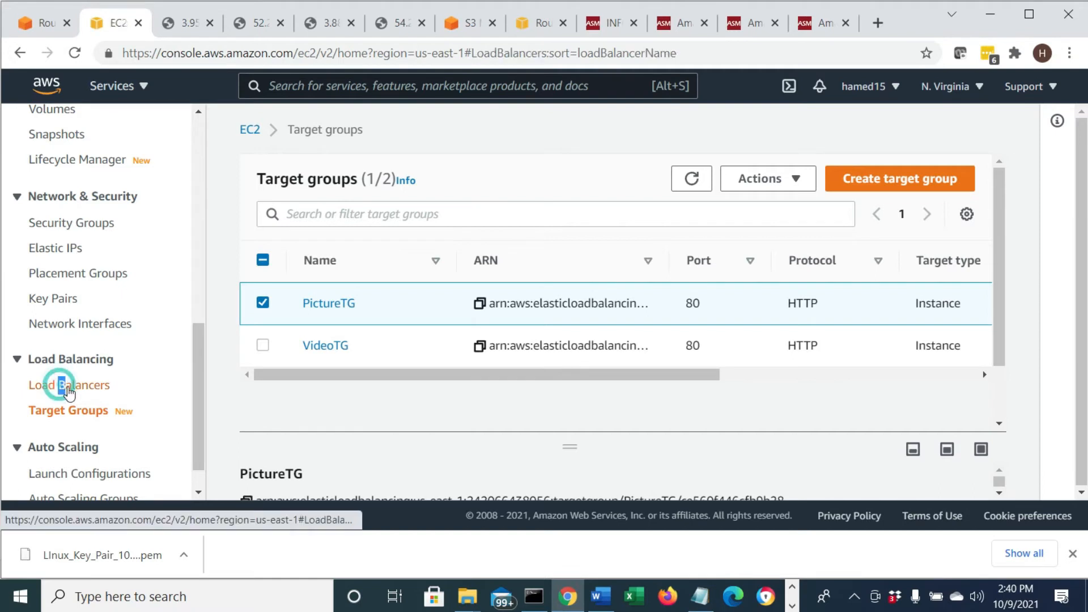
click(599, 598)
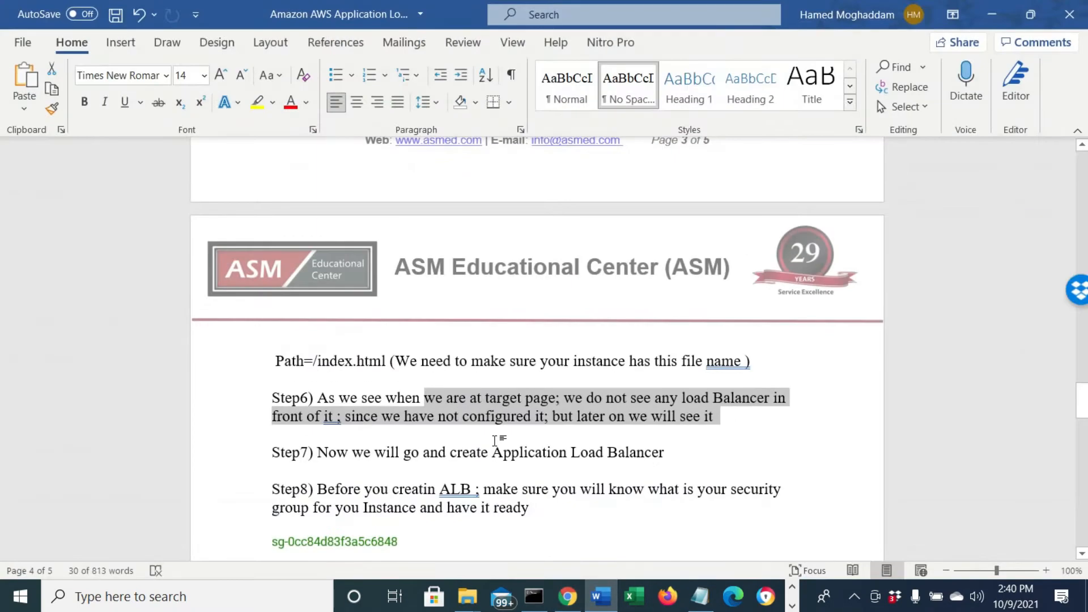
scroll(496, 440, down, 2)
drag(403, 369, 587, 368)
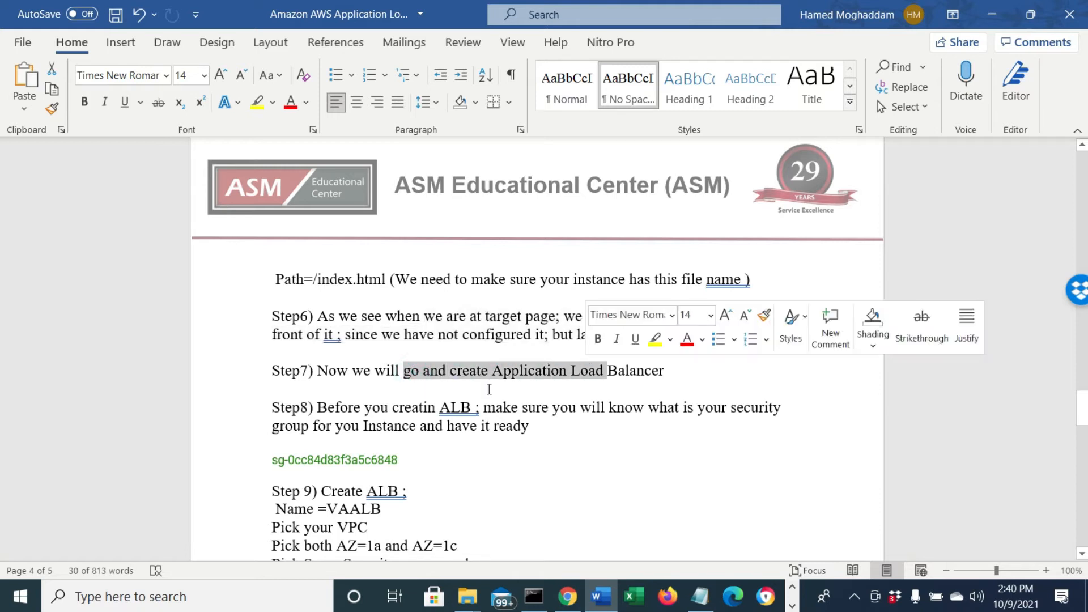
drag(392, 407, 457, 404)
drag(528, 407, 786, 419)
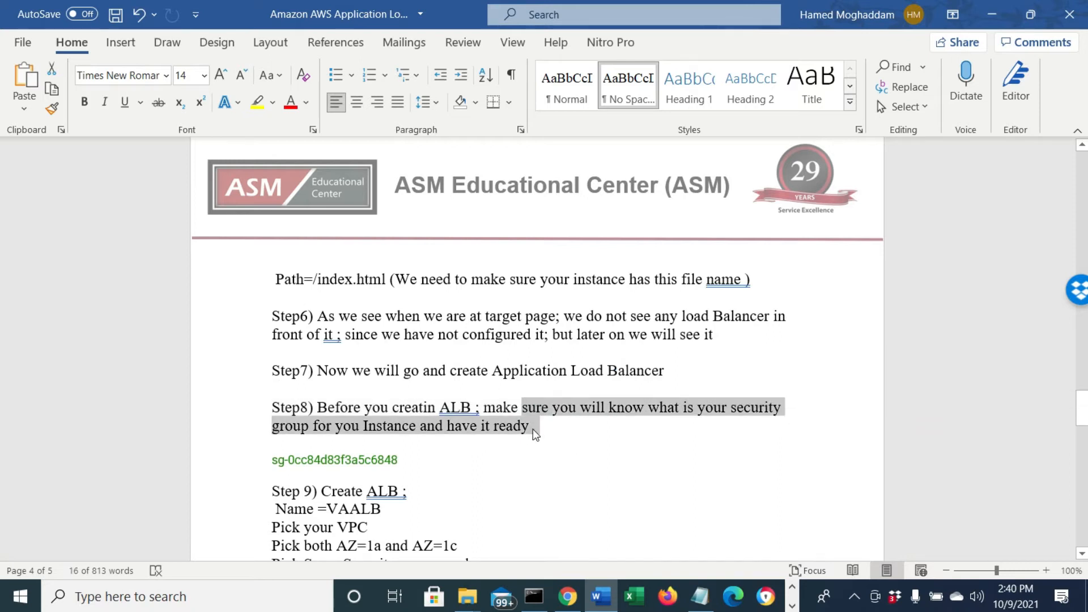
- Switch to the EC2 console, select only the LinuxPic1 instance and show its security details
click(990, 19)
drag(199, 414, 202, 218)
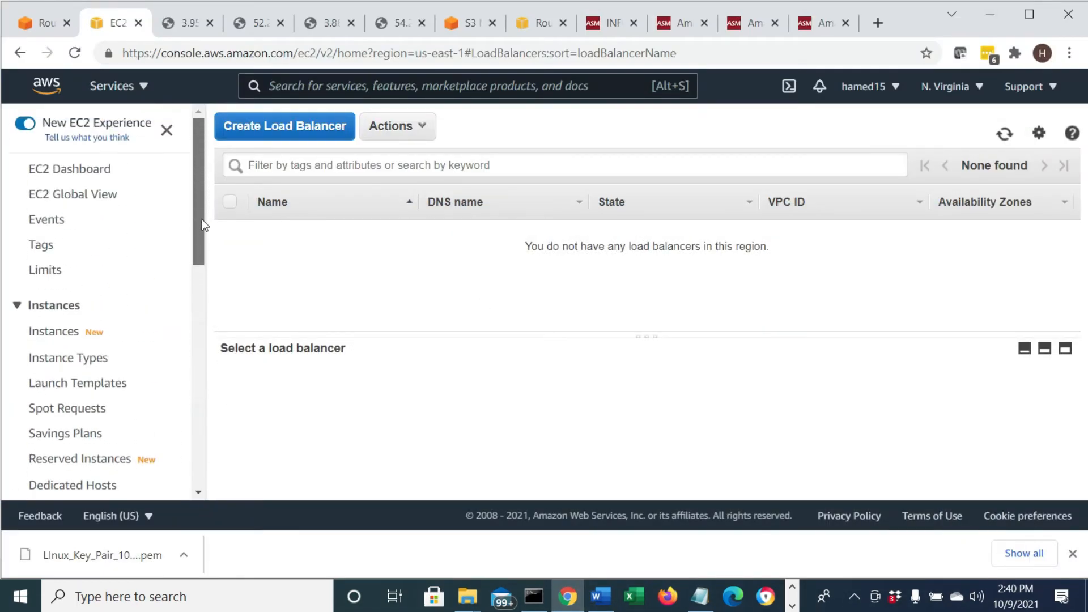
click(64, 335)
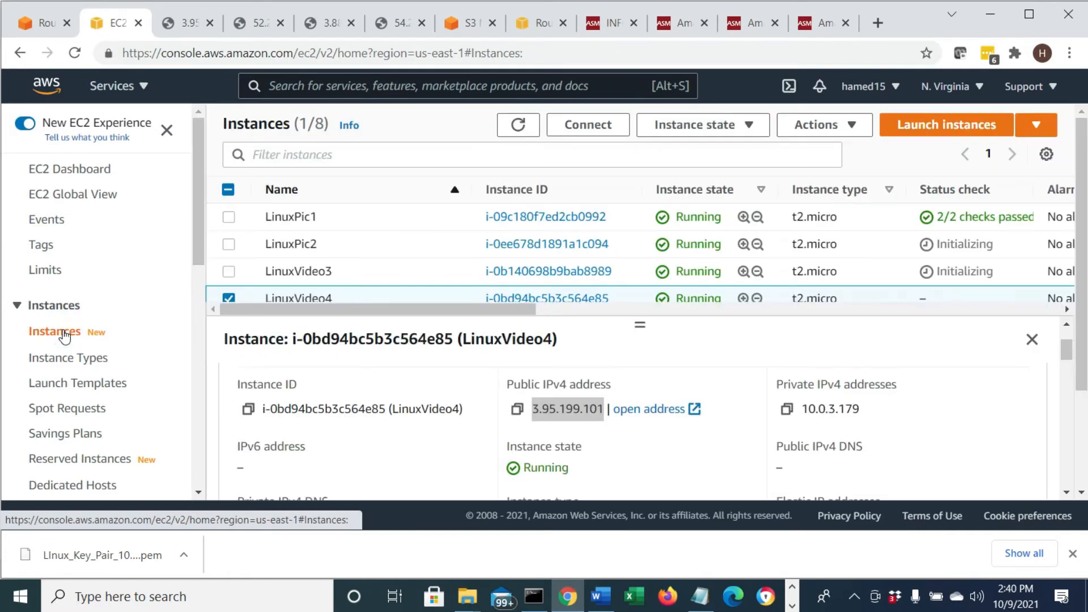
click(228, 298)
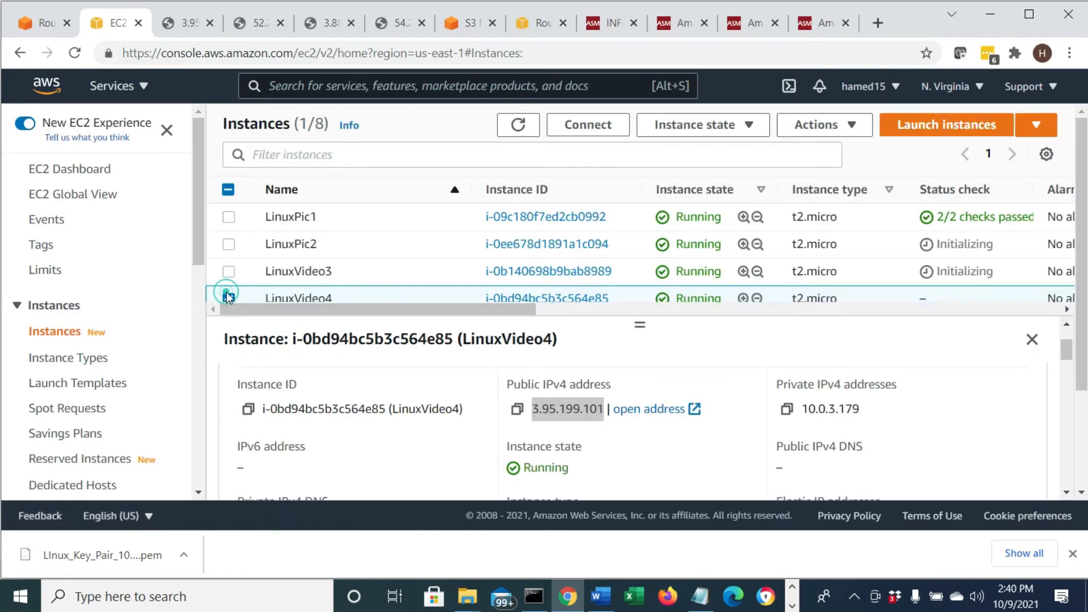
click(229, 217)
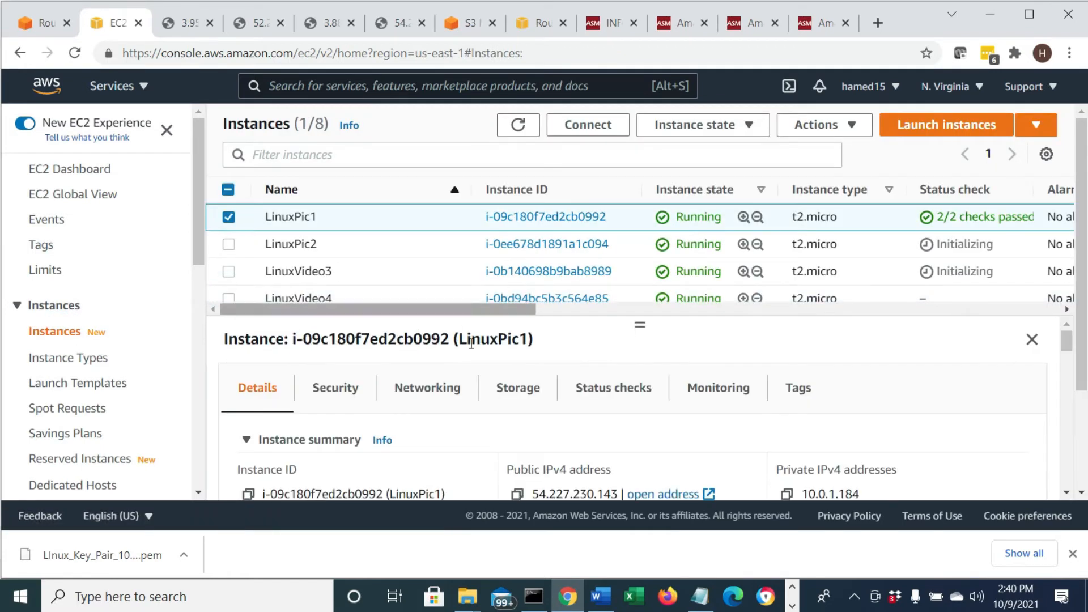
click(335, 388)
scroll(604, 417, down, 3)
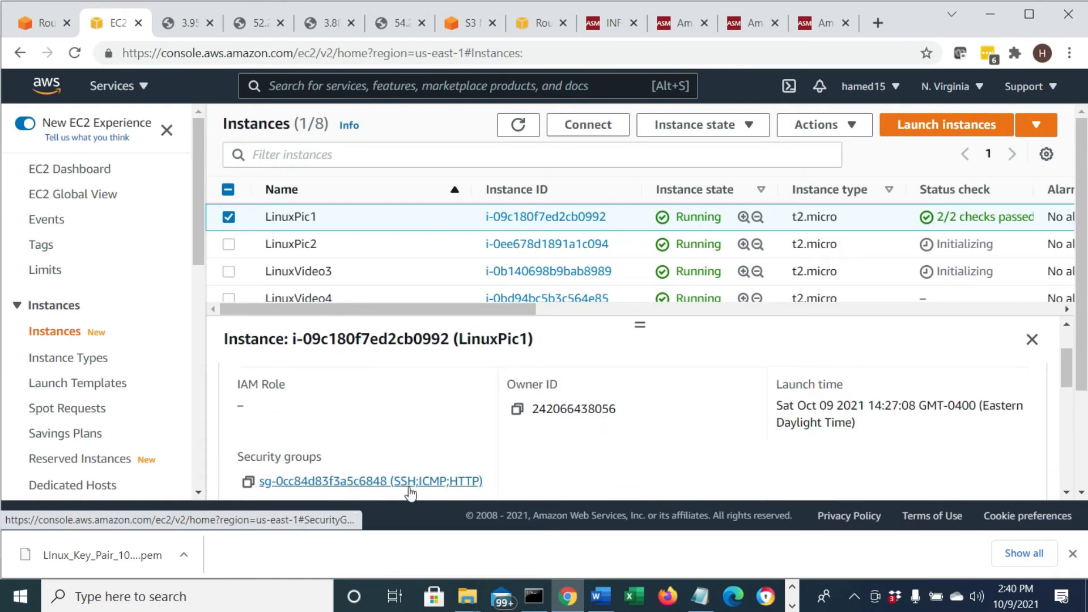
- Open the instance's SSH;ICMP;HTTP security group and copy its security group ID into a new Notepad note
click(363, 483)
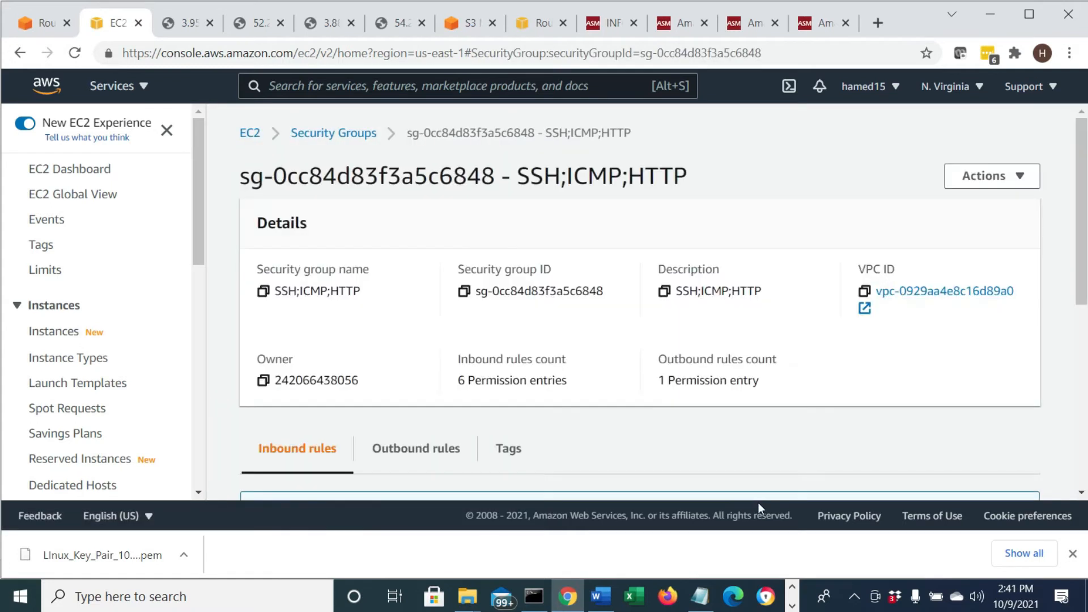
click(462, 293)
click(698, 604)
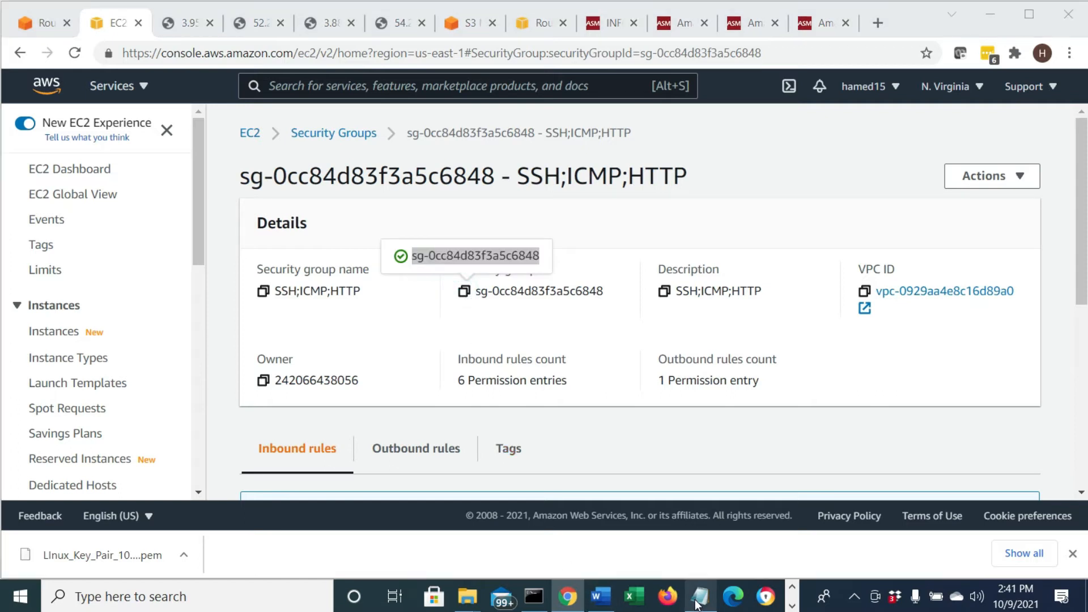
right_click(698, 604)
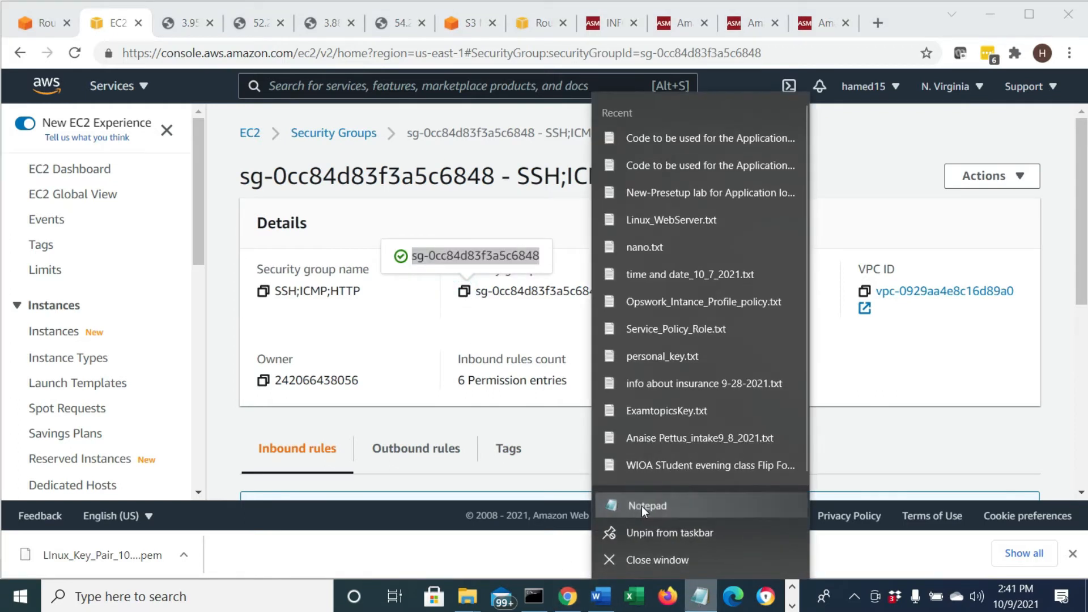
click(643, 510)
right_click(568, 262)
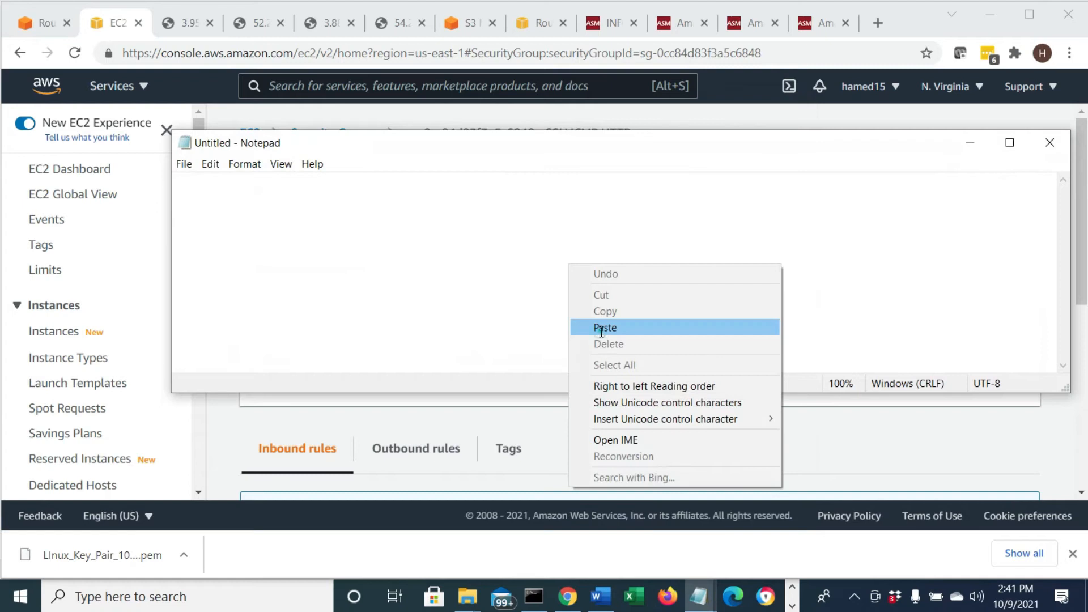
click(601, 324)
drag(391, 183, 340, 183)
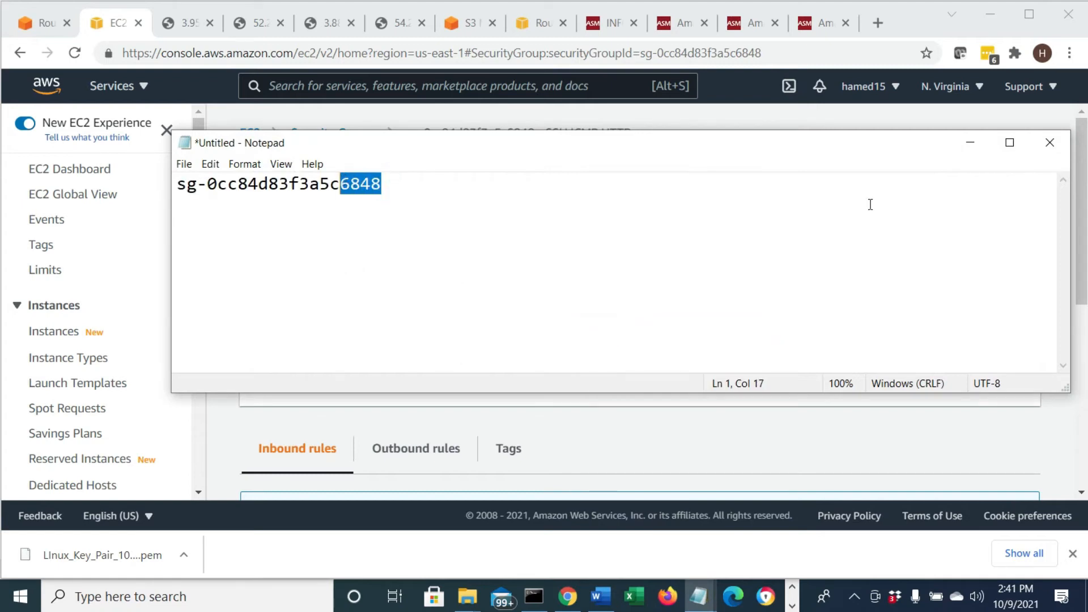
click(970, 143)
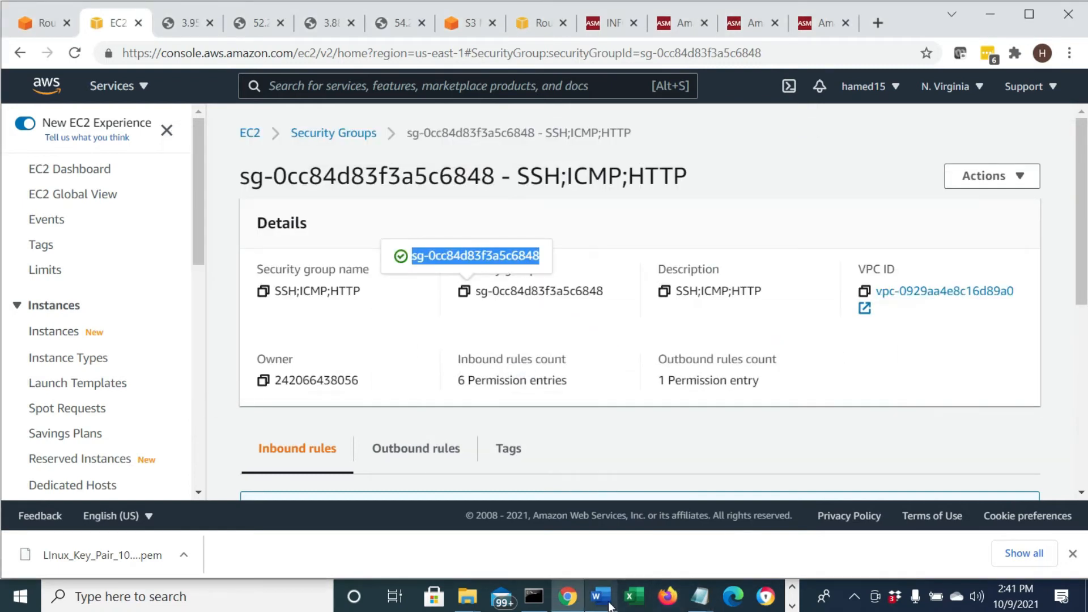
- Open the load balancers page in the EC2 console and start creating a load balancer
drag(202, 188, 192, 386)
click(91, 373)
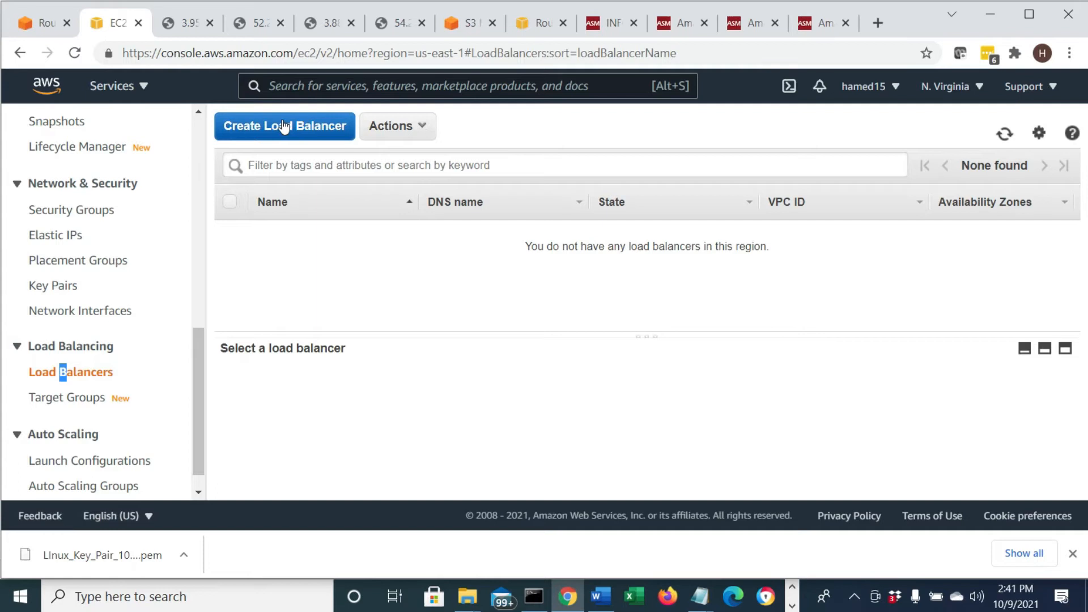
click(284, 127)
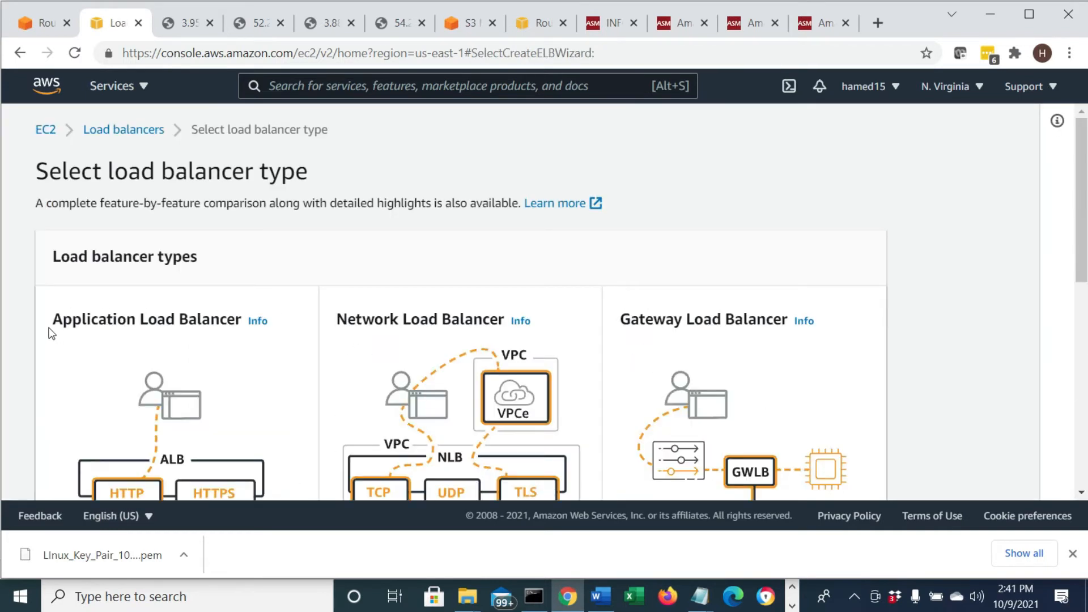
- Compare the load balancer types and read the Application Load Balancer's diagram and description
drag(82, 322, 243, 335)
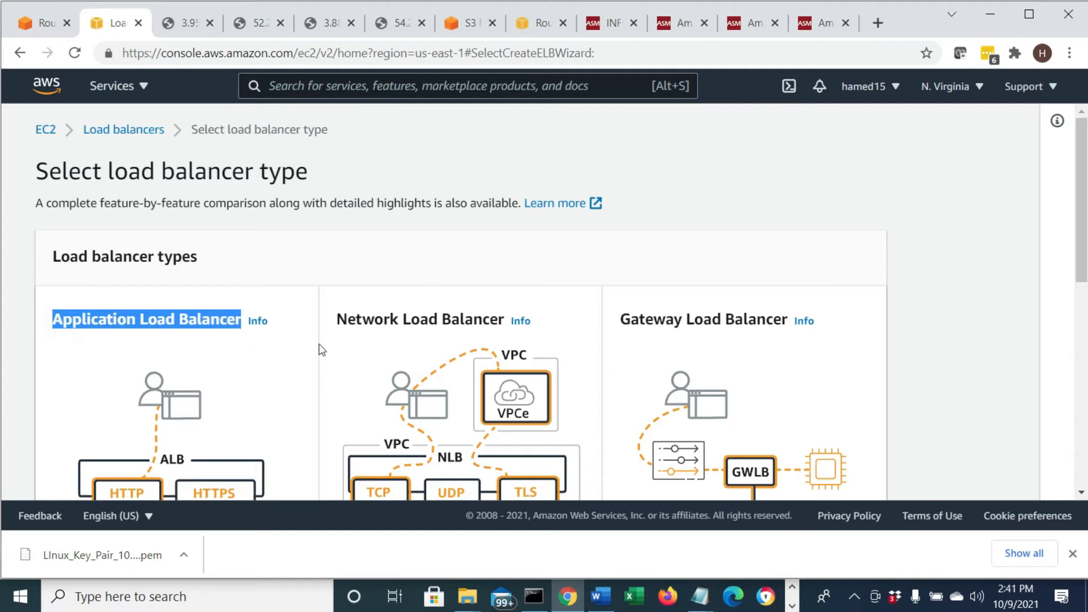
drag(337, 319, 507, 319)
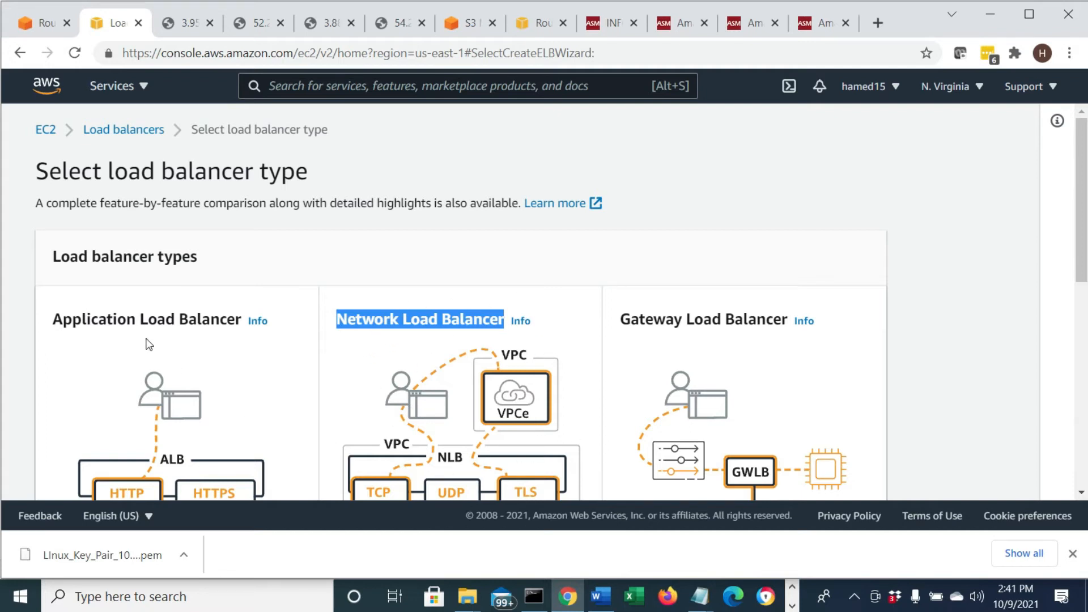
scroll(103, 240, down, 1)
drag(42, 242, 241, 235)
scroll(233, 232, down, 2)
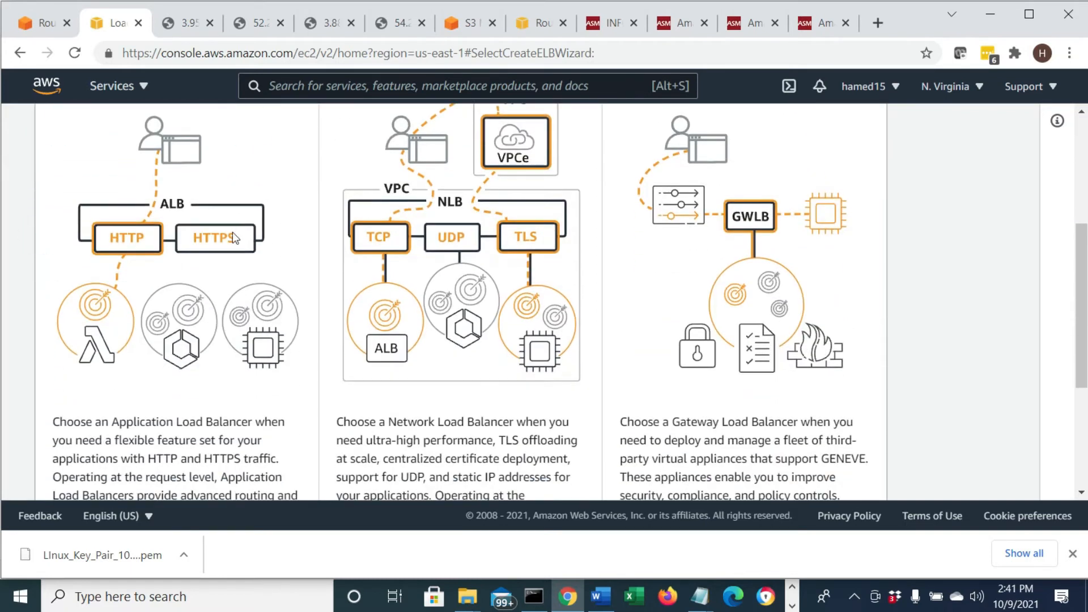
scroll(233, 233, down, 1)
drag(102, 337, 271, 339)
drag(145, 355, 271, 448)
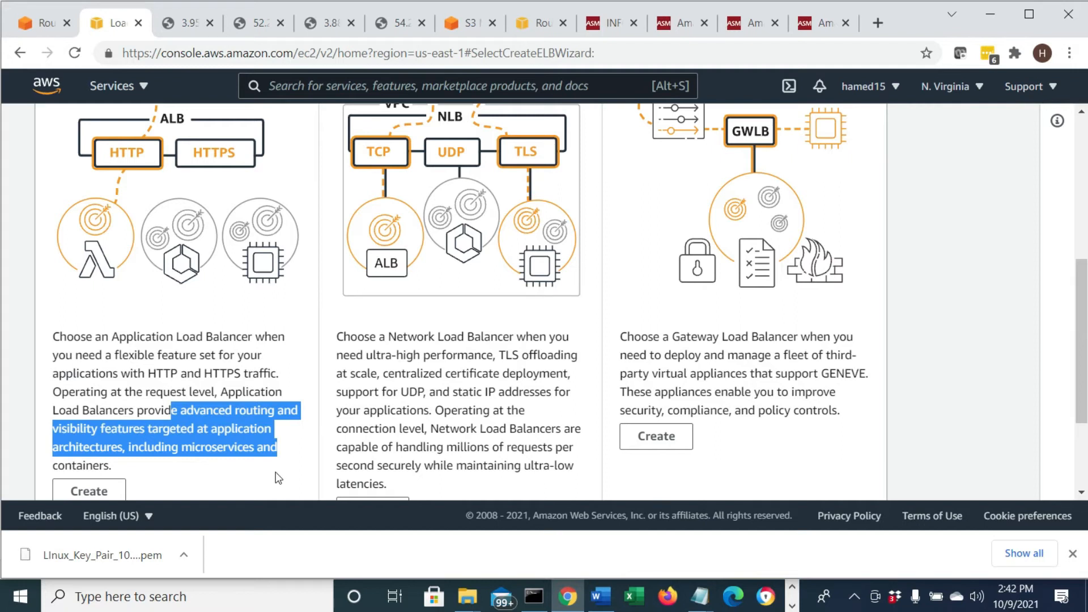
- Read the Network Load Balancer's description, covering static IP addresses and request handling capacity
scroll(270, 407, up, 3)
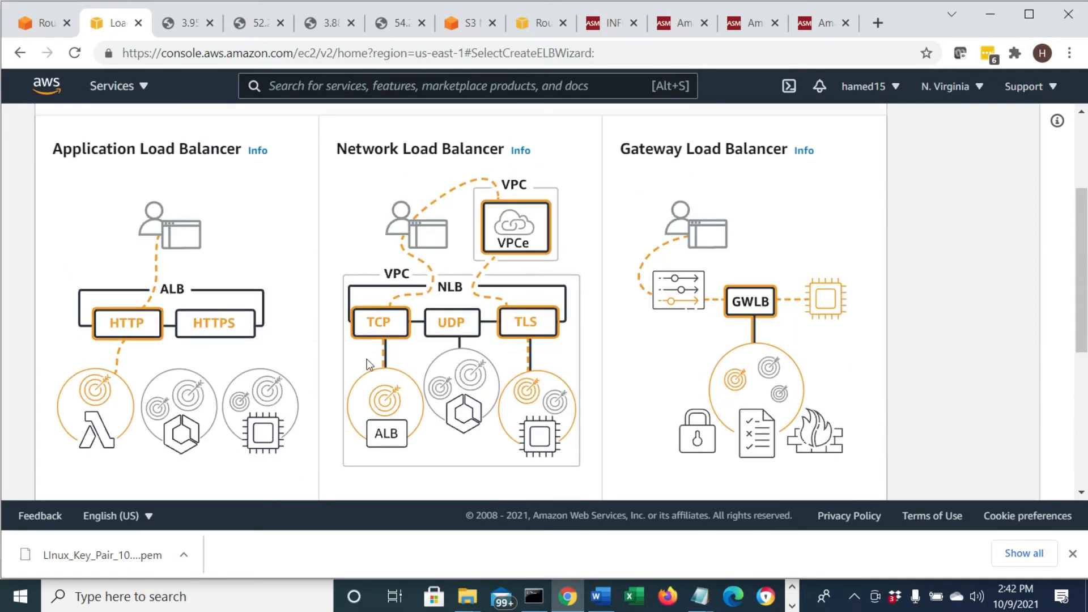
drag(332, 148, 485, 161)
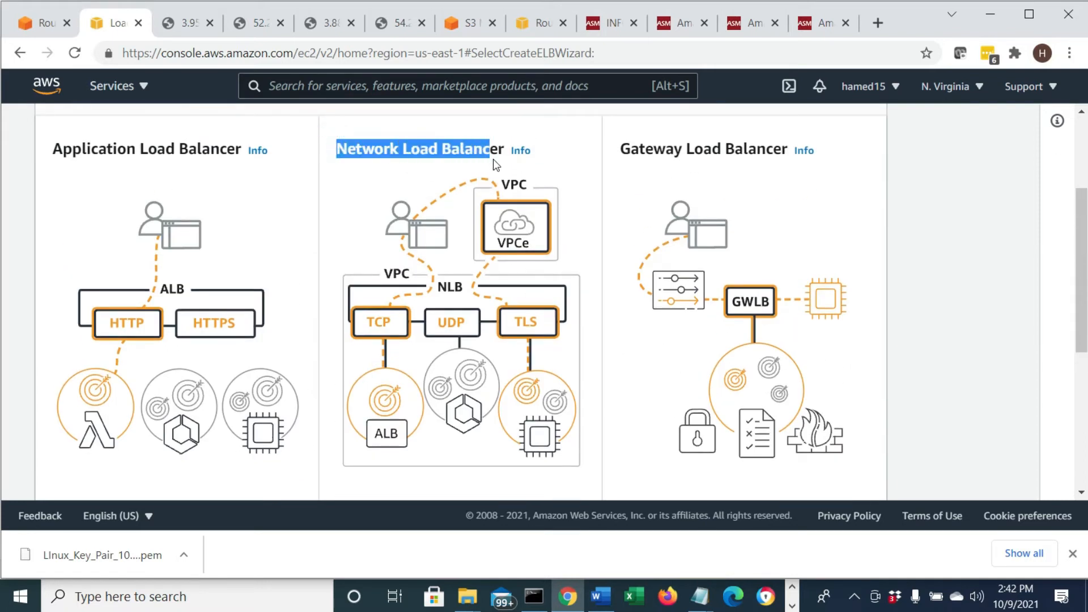
scroll(437, 258, down, 5)
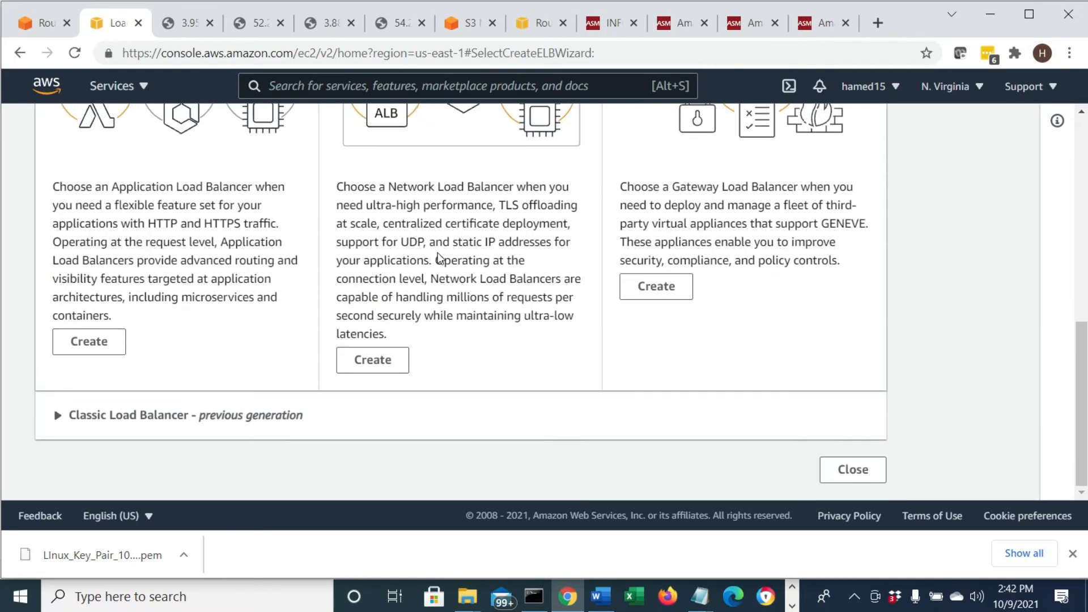
drag(442, 243, 565, 243)
drag(433, 281, 545, 280)
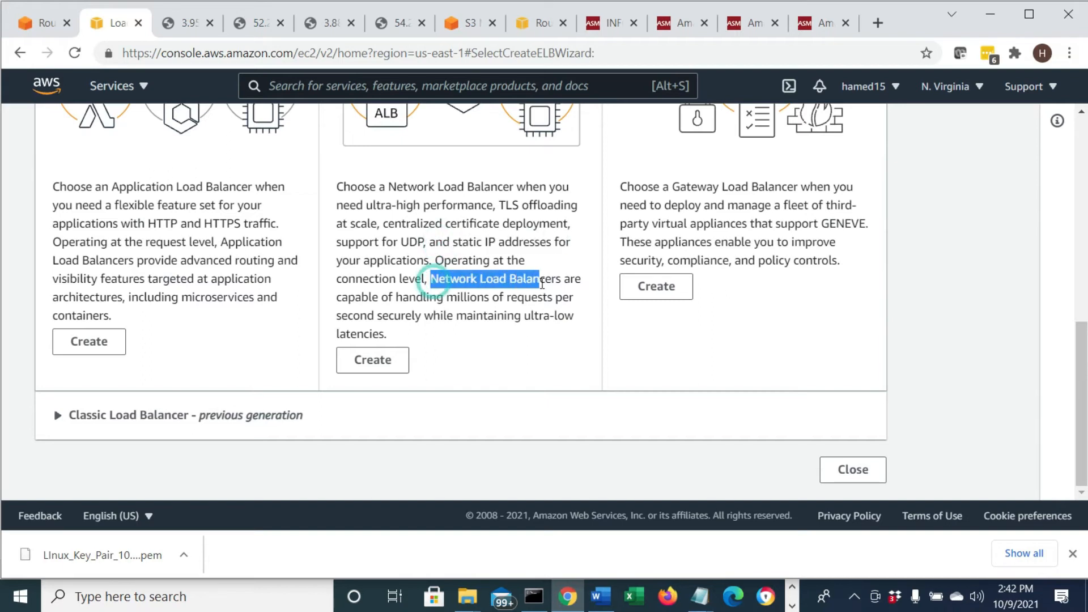
drag(396, 297, 568, 346)
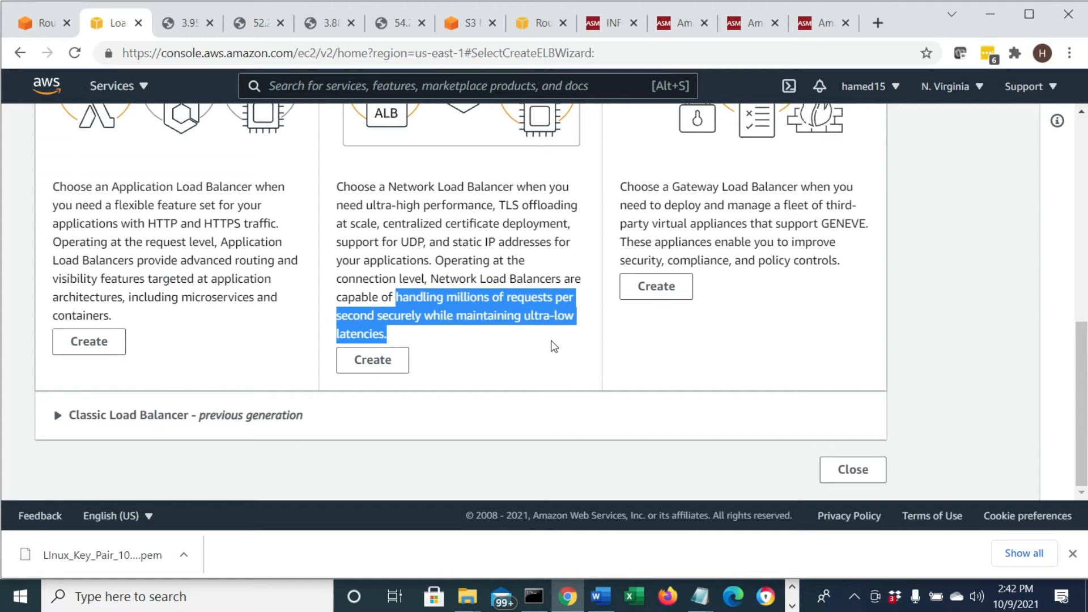
scroll(151, 259, up, 2)
scroll(165, 333, down, 2)
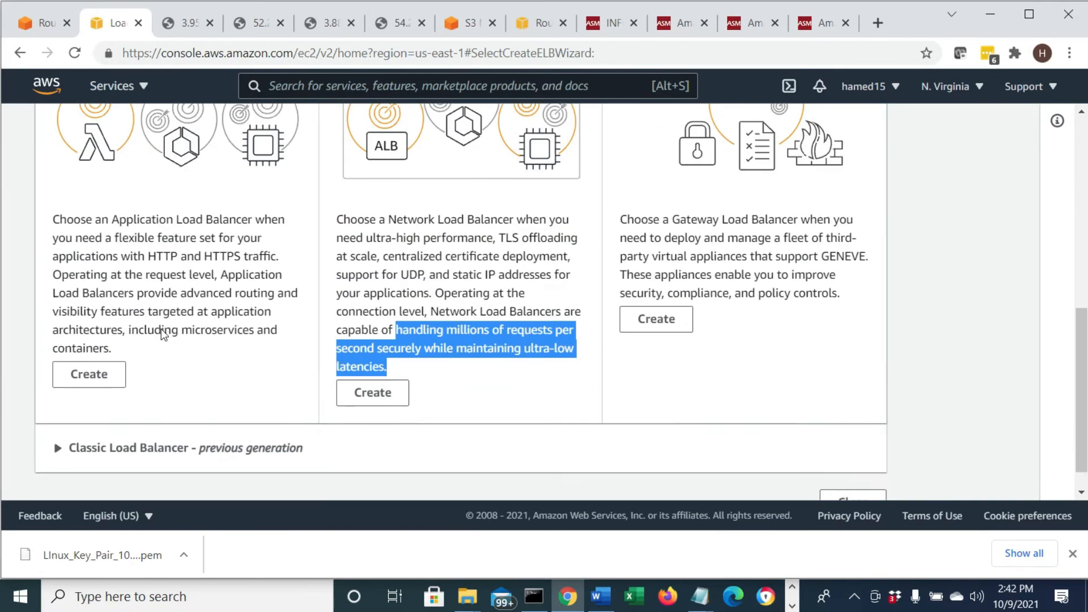
- Choose to create an Application Load Balancer, name it VAALB and check its Internet-facing scheme
click(87, 352)
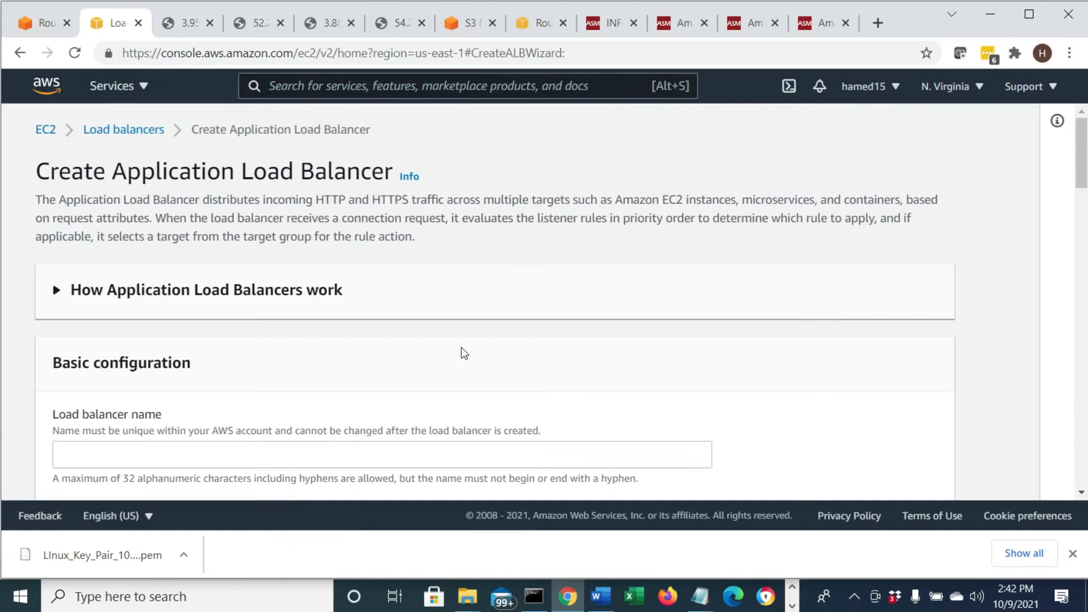
click(101, 453)
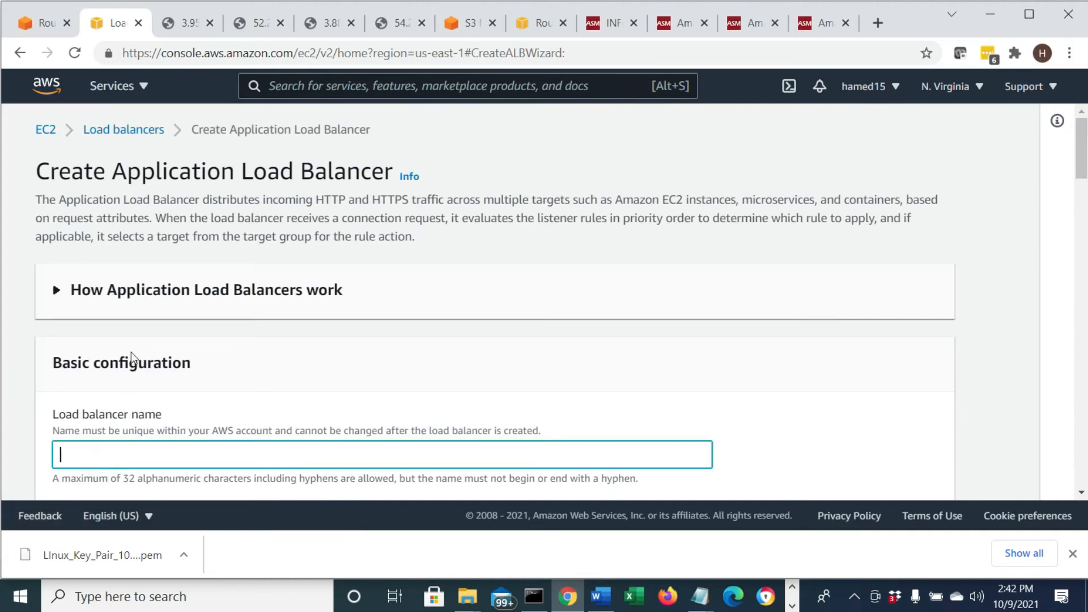
text(VAALB)
scroll(494, 467, down, 5)
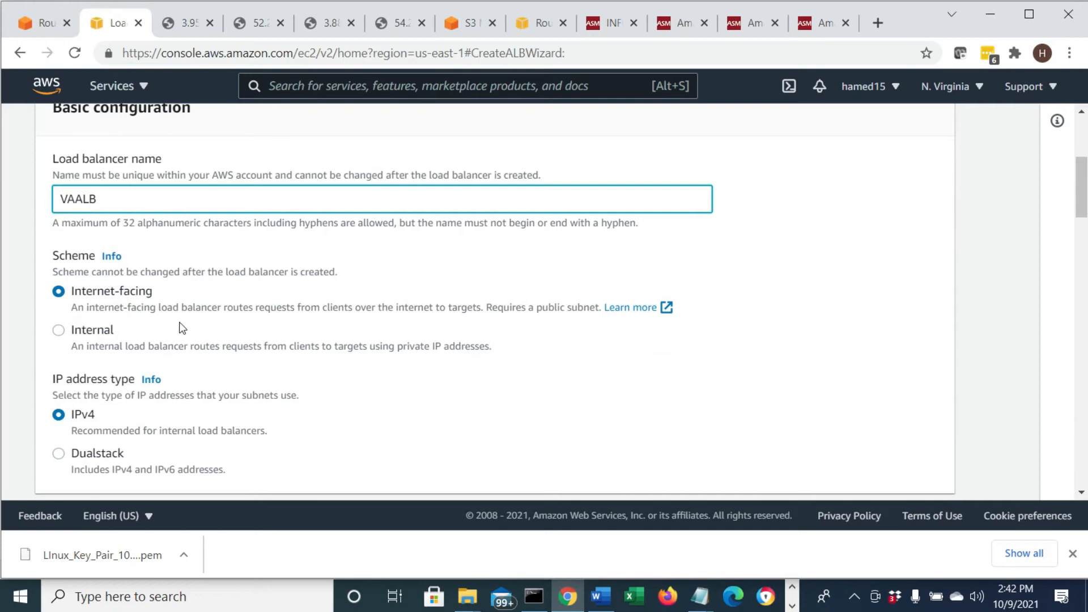
drag(155, 291, 149, 291)
- Select VA-VPC 10.0.0.0/16 as the load balancer's VPC in the network mapping
scroll(117, 416, down, 3)
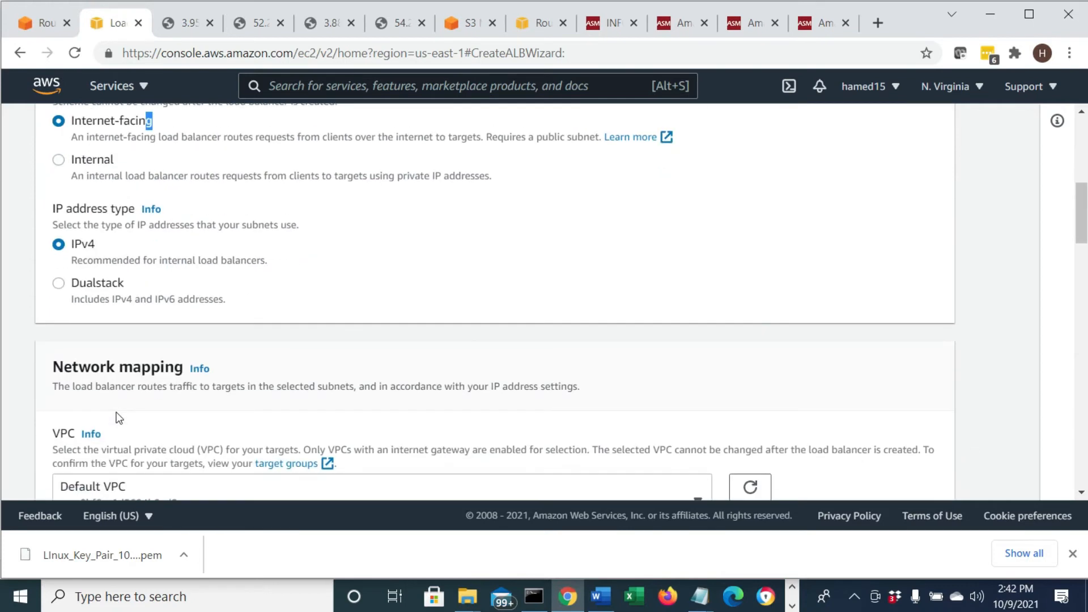
scroll(119, 417, down, 2)
click(134, 406)
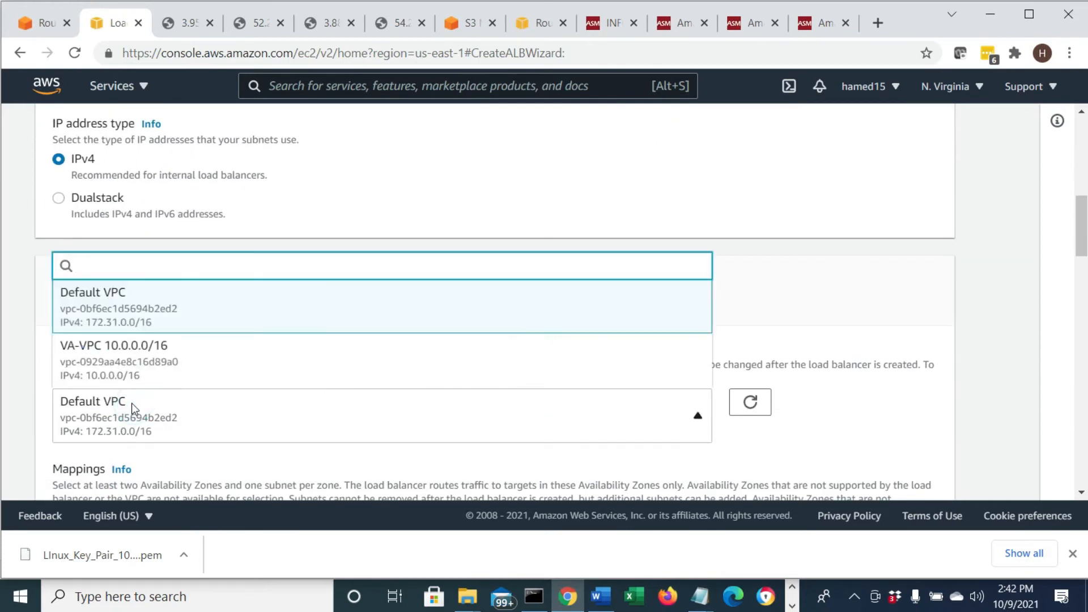
click(125, 350)
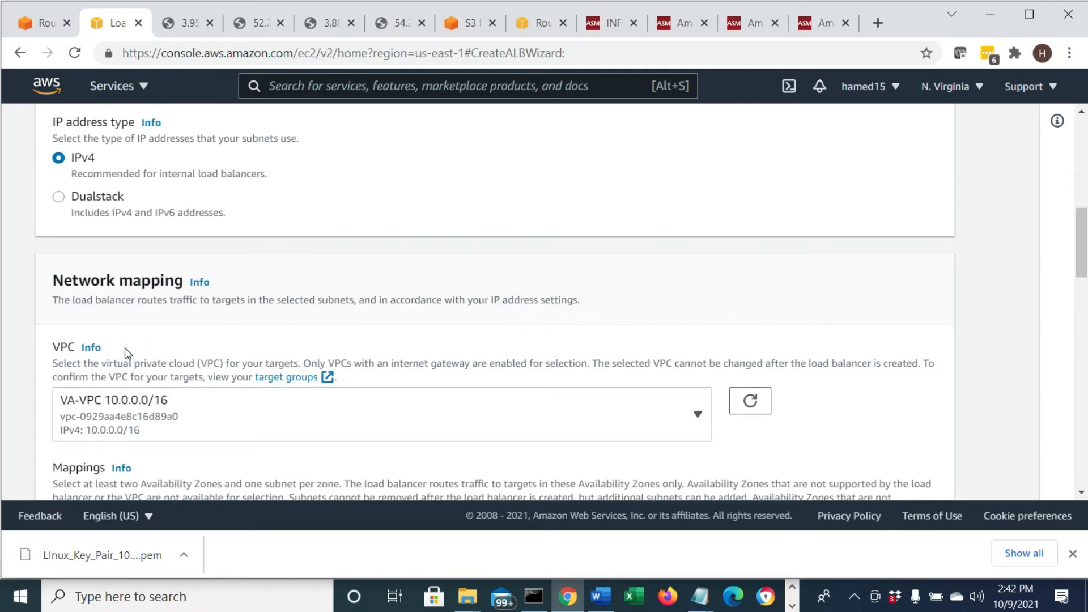
- Map the load balancer to us-east-1a with Public Subnet 10.0.1.0/24, and enable us-east-1c as the second availability zone
scroll(125, 348, down, 5)
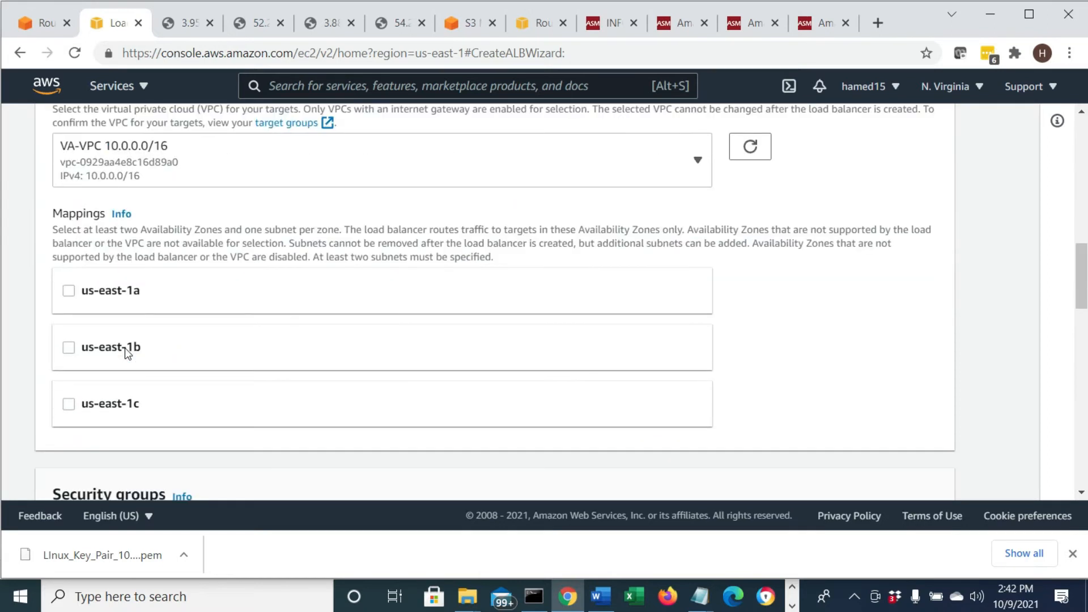
click(73, 292)
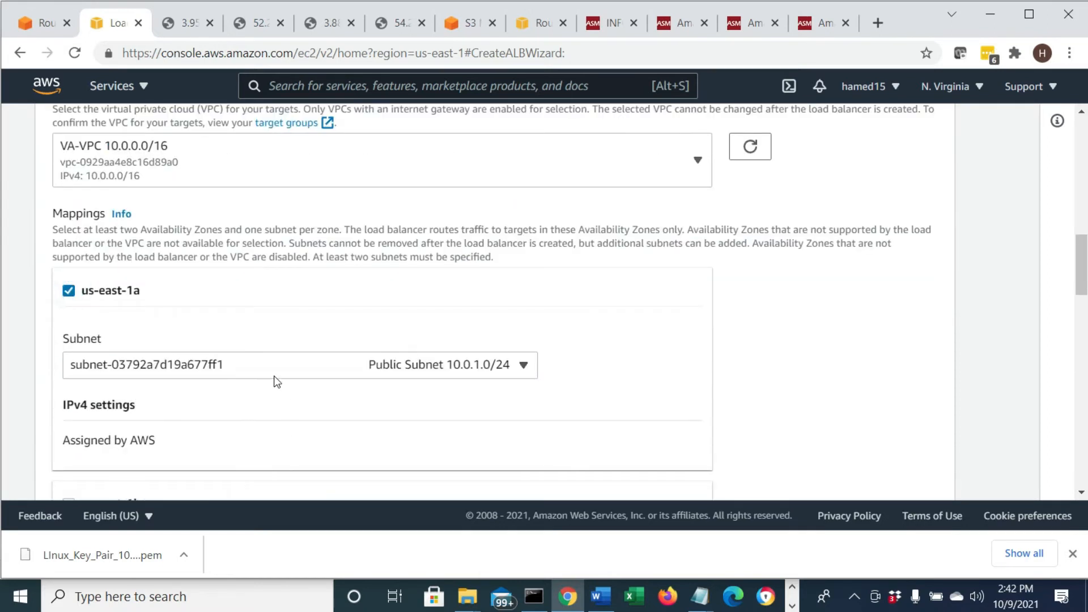
click(254, 372)
click(232, 392)
scroll(229, 395, down, 3)
click(68, 390)
scroll(416, 456, down, 2)
- Read the mapping requirements on availability zones and subnets, and check which zones are enabled
scroll(418, 453, up, 7)
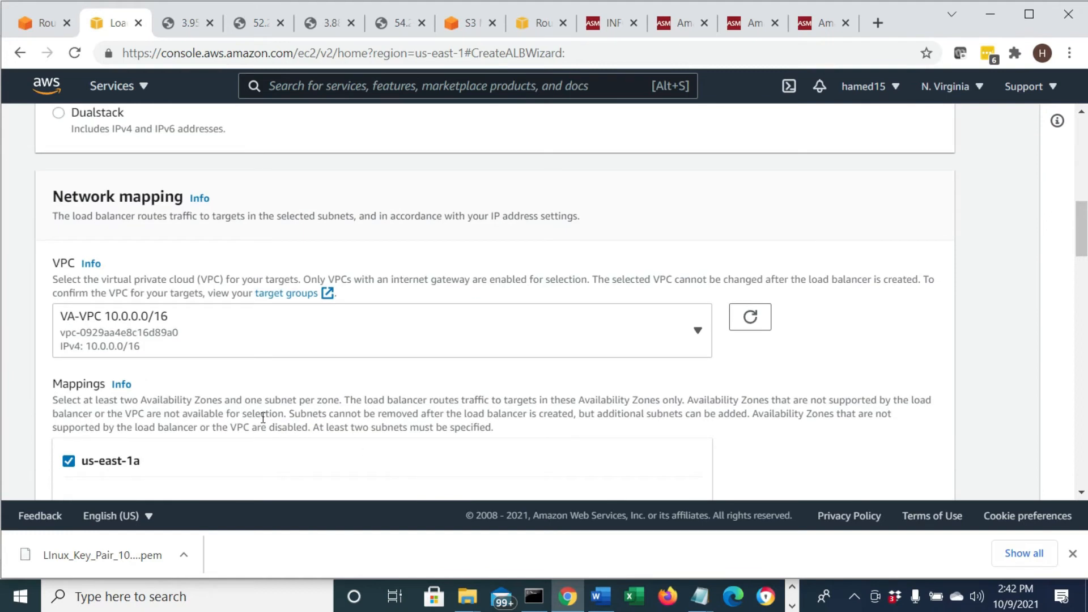
drag(90, 399, 939, 411)
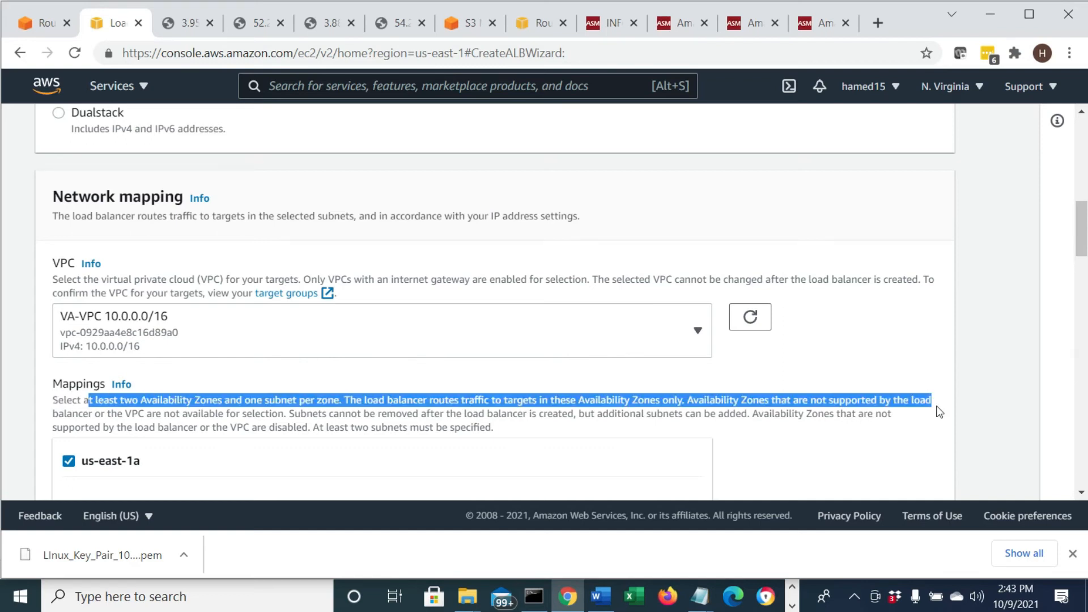
scroll(203, 418, down, 4)
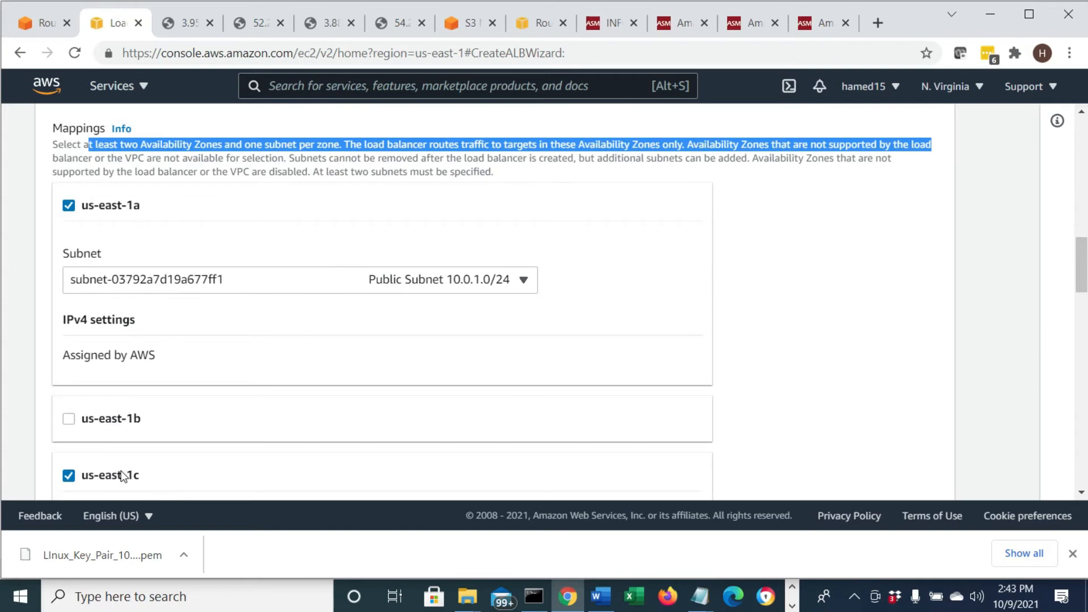
- Switch to the lab guide in Word and review the Application Load Balancer diagram, continuing to the instructions for creating the ALB
click(601, 596)
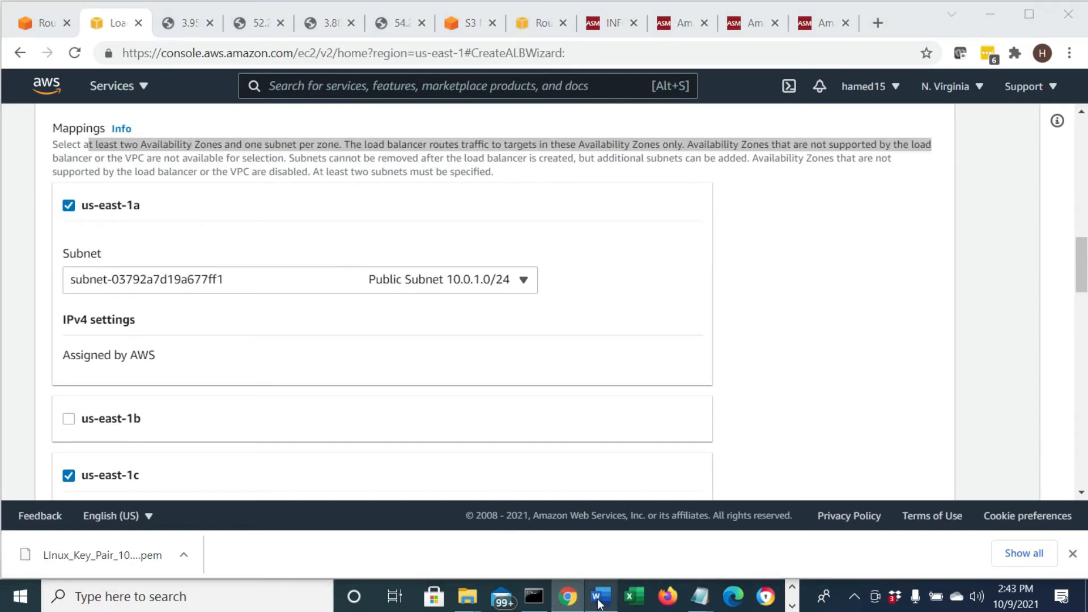
drag(1083, 408, 1087, 182)
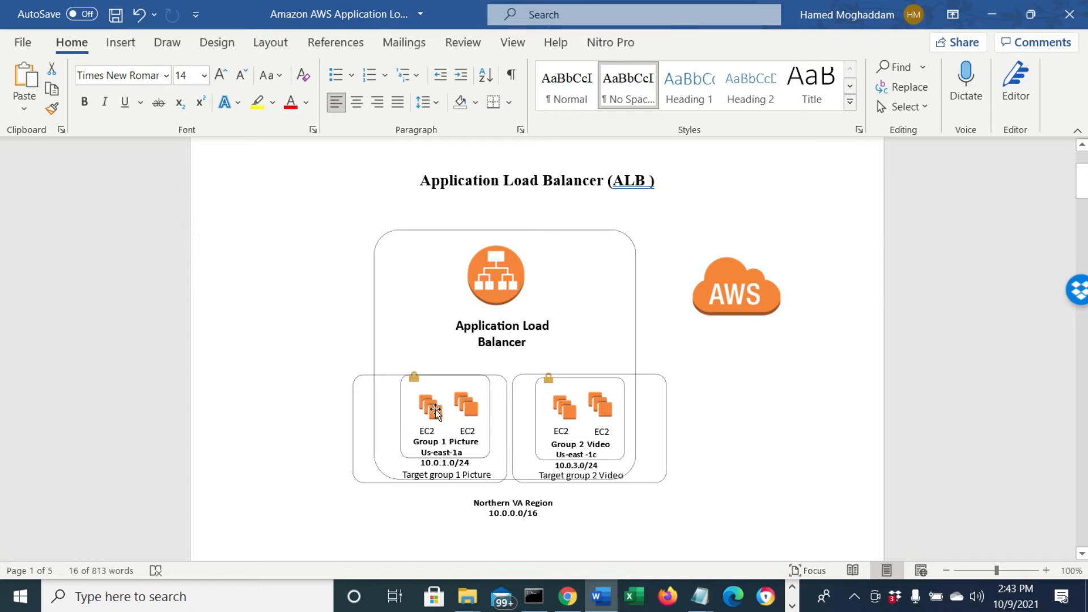
scroll(935, 501, down, 2)
scroll(935, 501, down, 20)
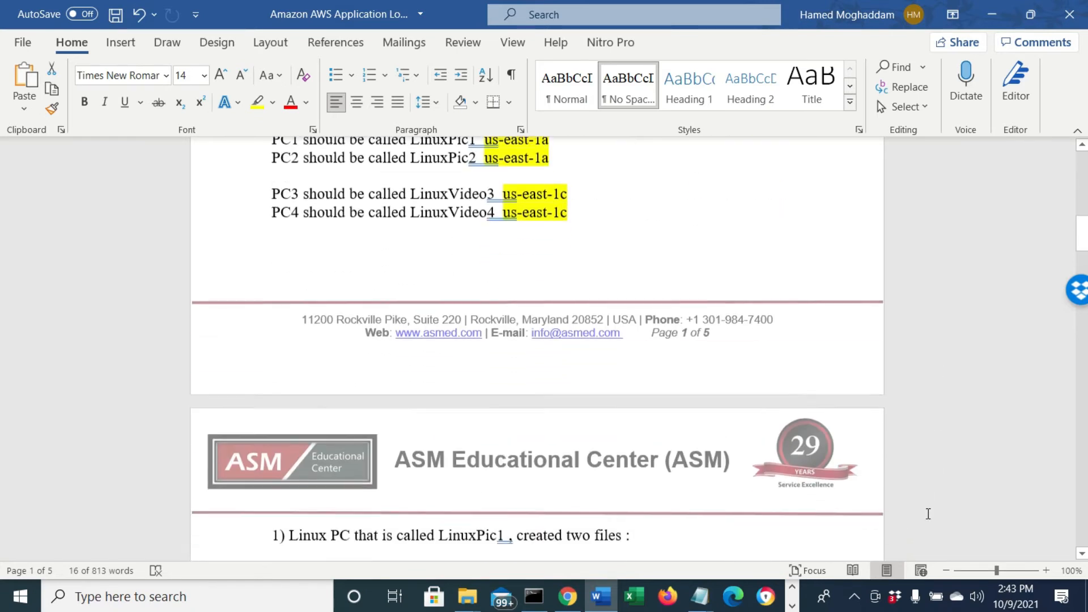
scroll(902, 530, down, 20)
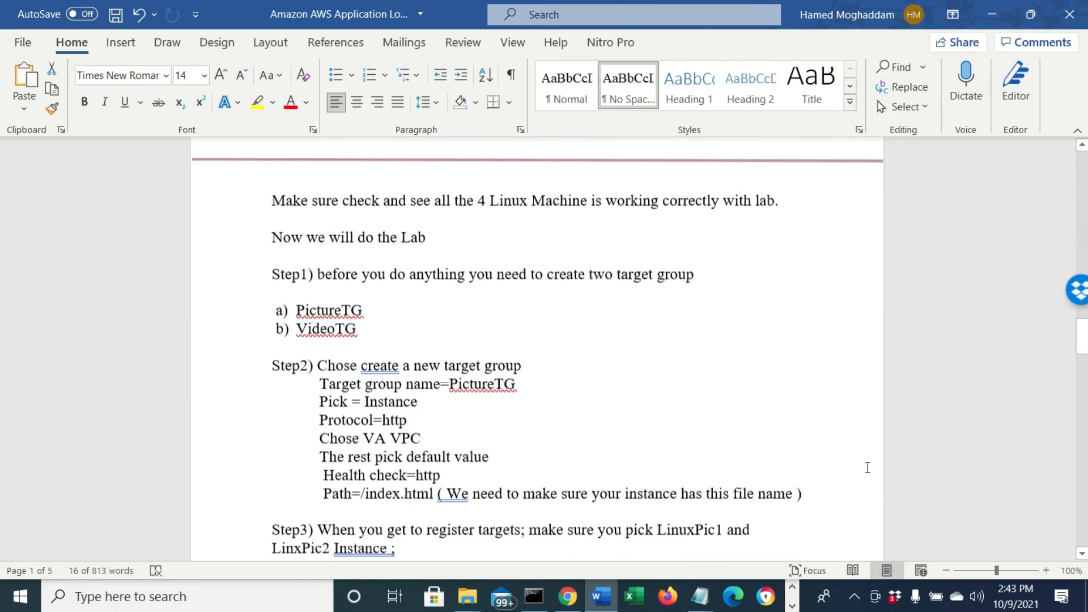
scroll(867, 468, down, 8)
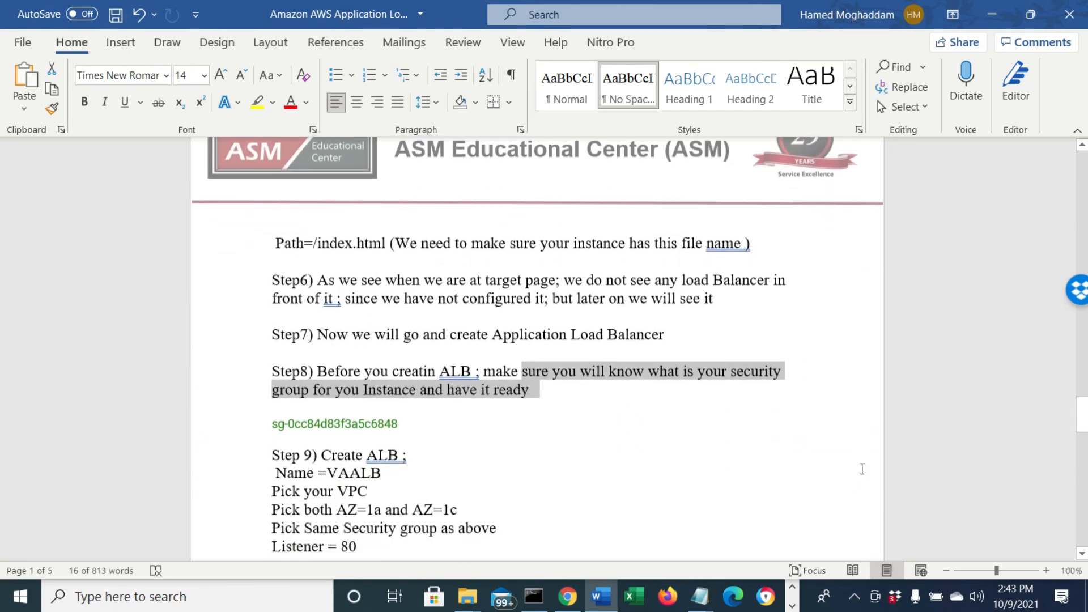
- Read Step 9 of the lab guide on the ALB's name, VPC, zones, security group, listener and target group, then return to Chrome
drag(317, 371, 382, 359)
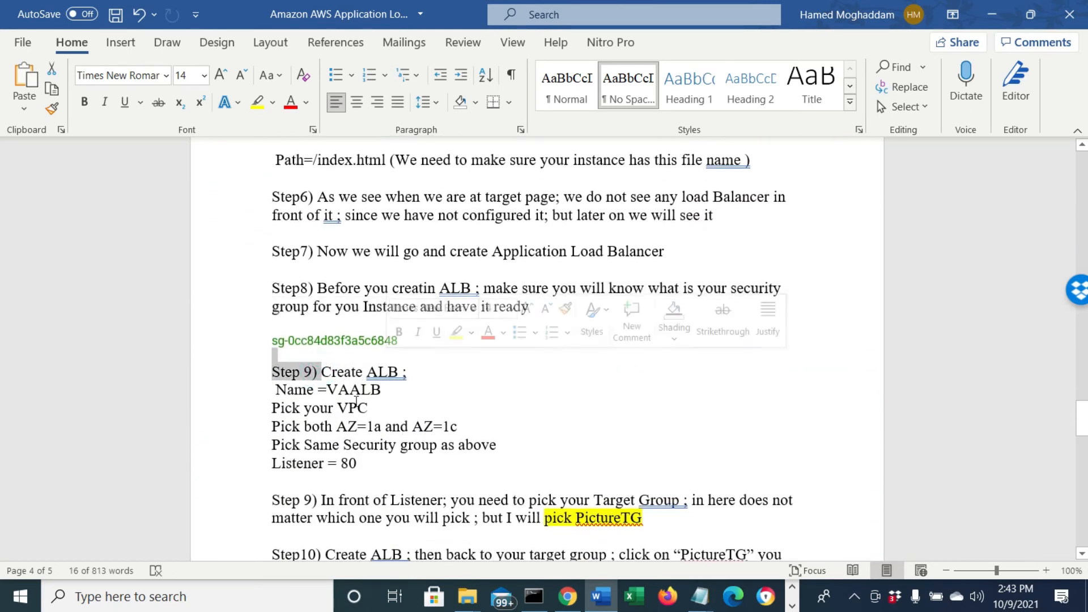
drag(323, 401, 353, 410)
drag(299, 449, 497, 448)
click(358, 466)
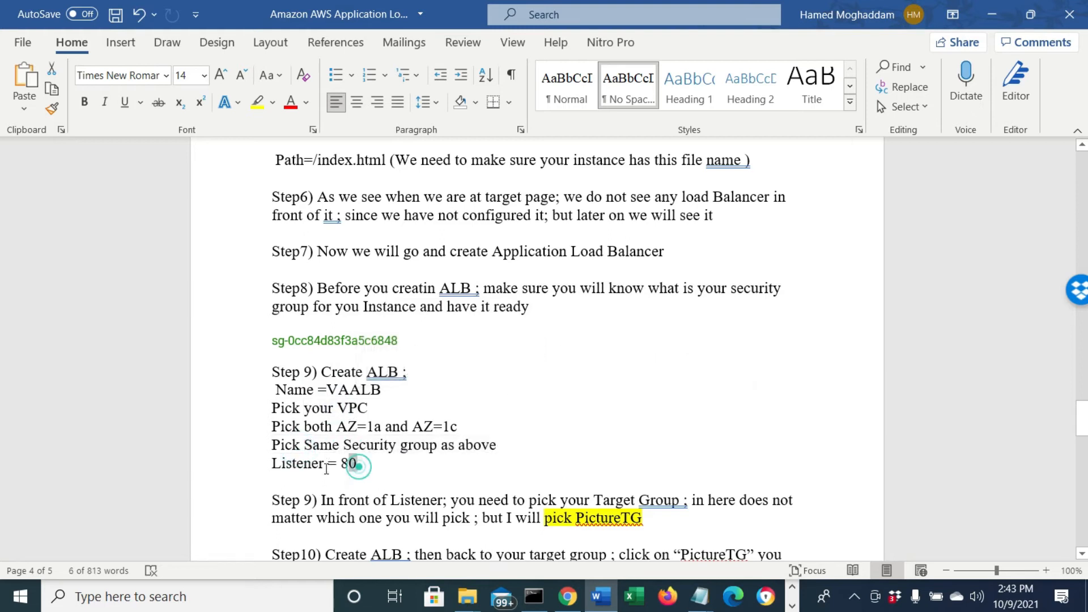
drag(327, 469, 273, 464)
drag(312, 499, 791, 491)
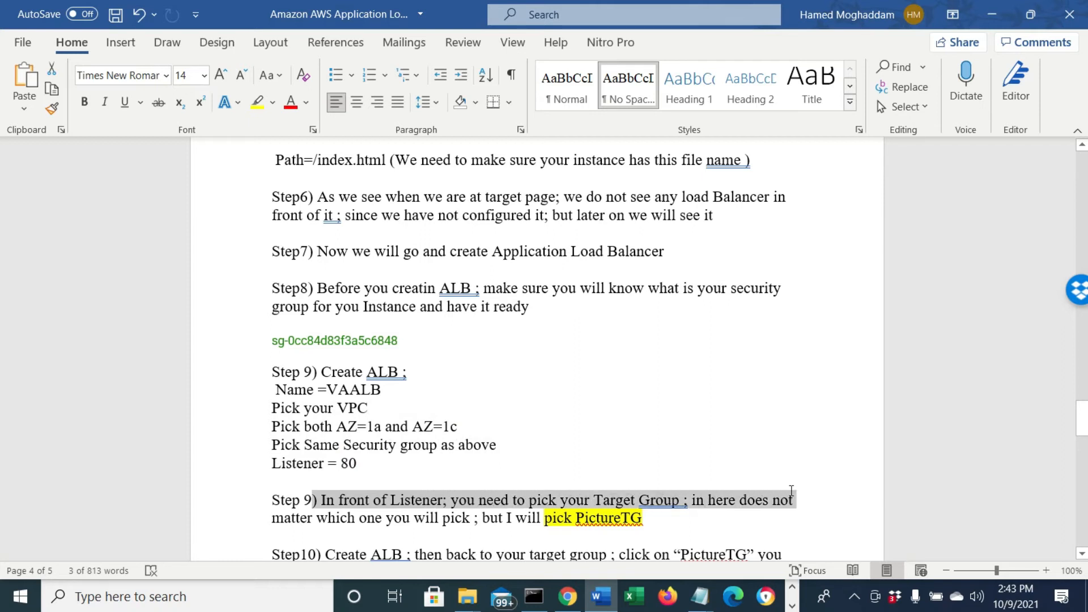
drag(538, 519, 663, 517)
click(992, 14)
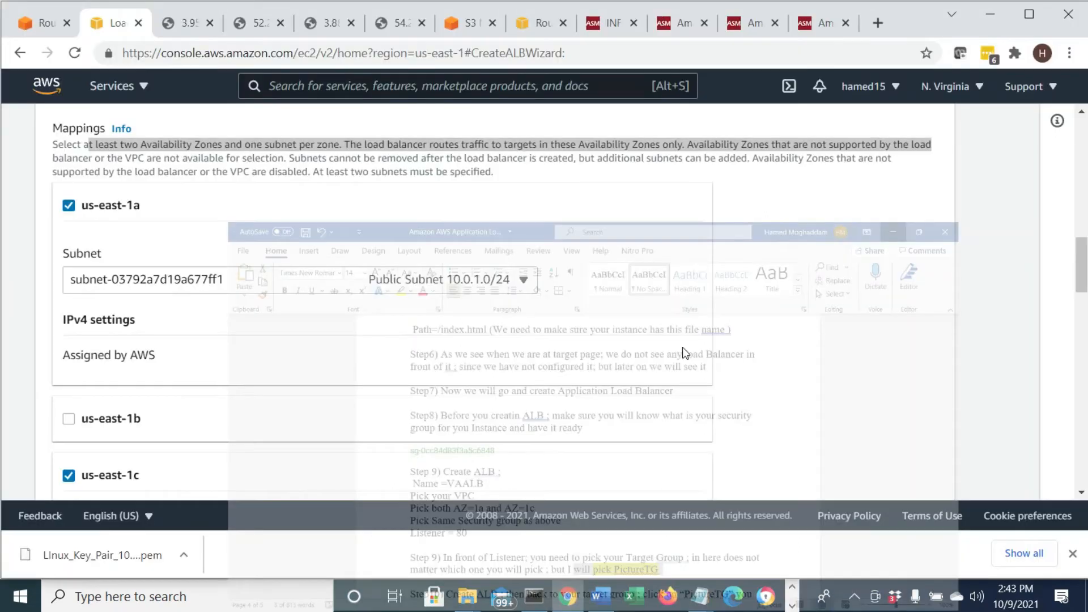
- Check the subnet mapped to us-east-1c and continue to the load balancer's security groups
scroll(236, 417, down, 7)
scroll(236, 416, up, 2)
scroll(235, 405, up, 1)
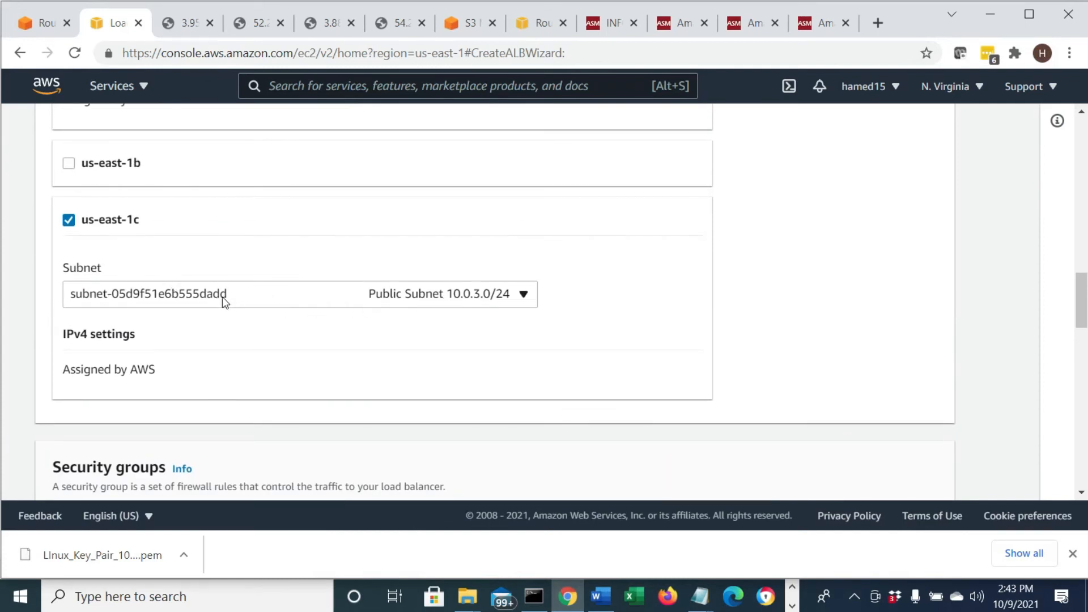
scroll(216, 339, down, 3)
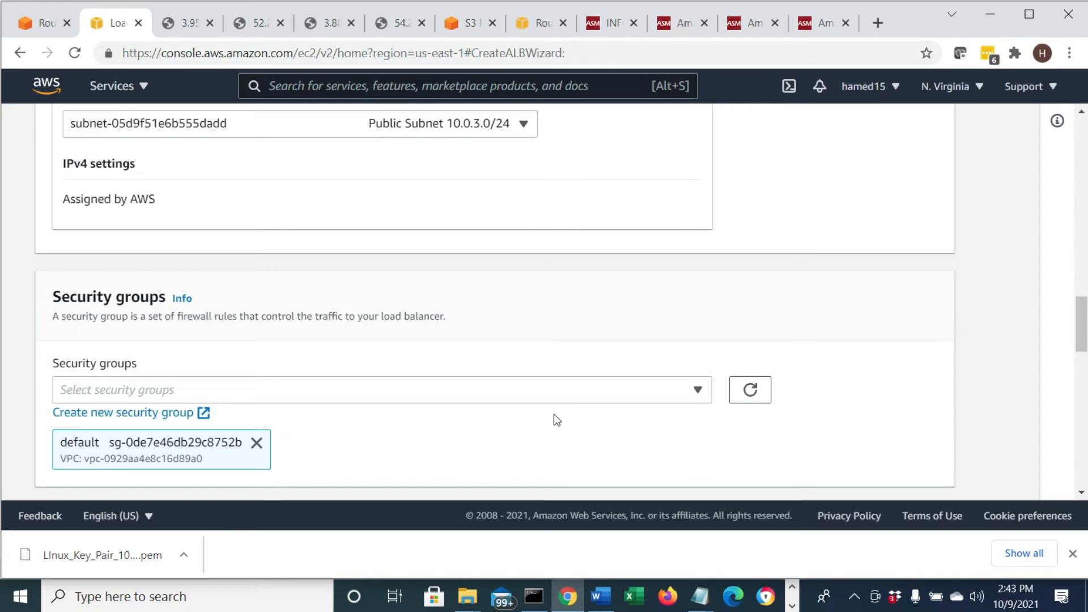
- Look up the instances' security group ID in Notepad and replace the default security group with SSH;ICMP;HTTP (sg-0cc84d83f3a5c6848)
mouse_move(699, 596)
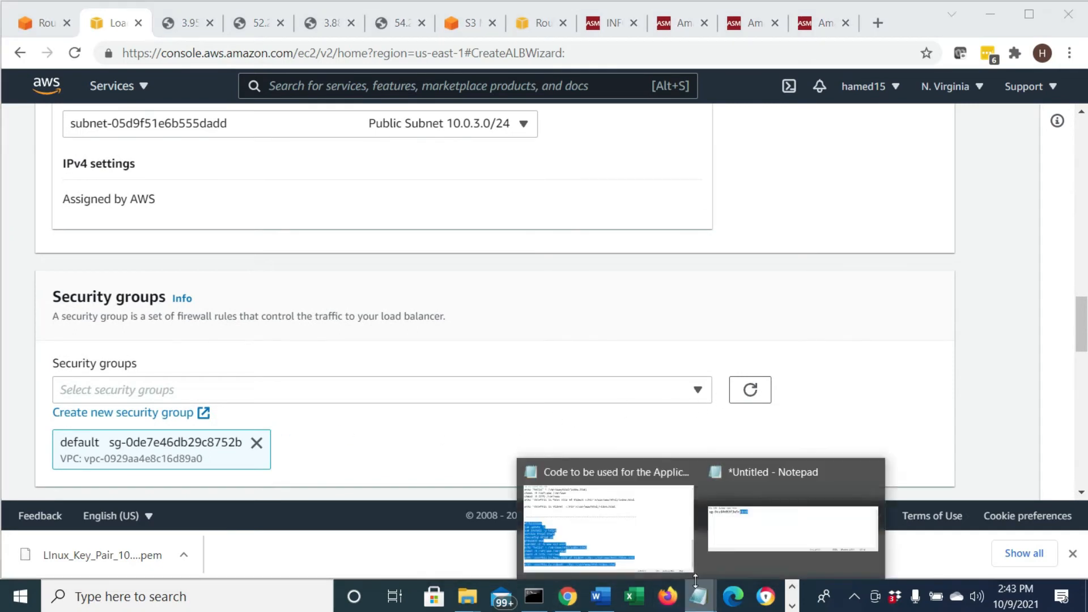
click(737, 529)
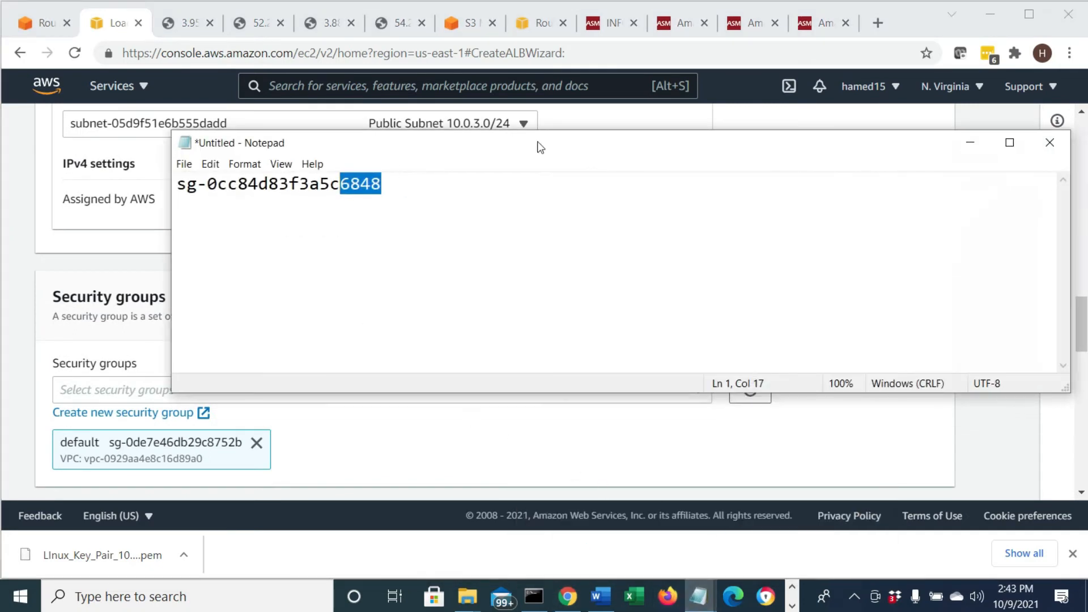
click(969, 143)
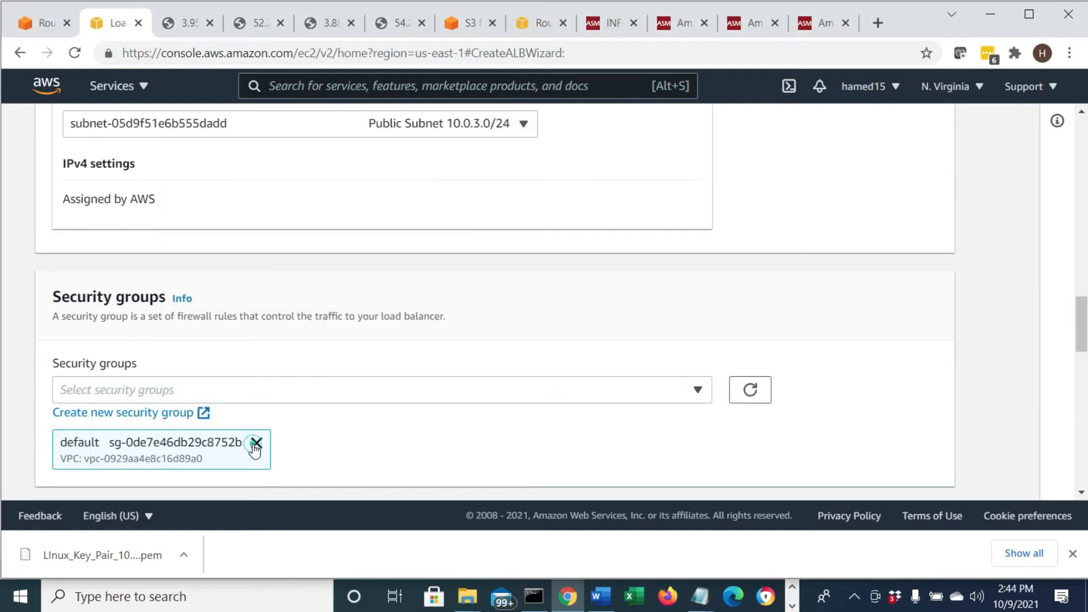
click(255, 446)
click(691, 395)
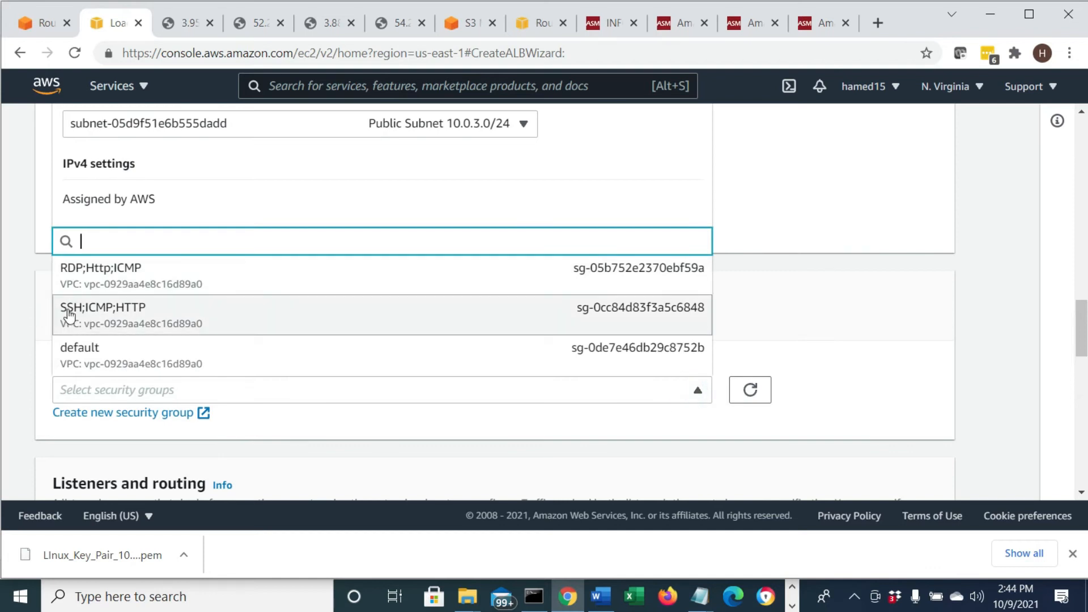
click(675, 310)
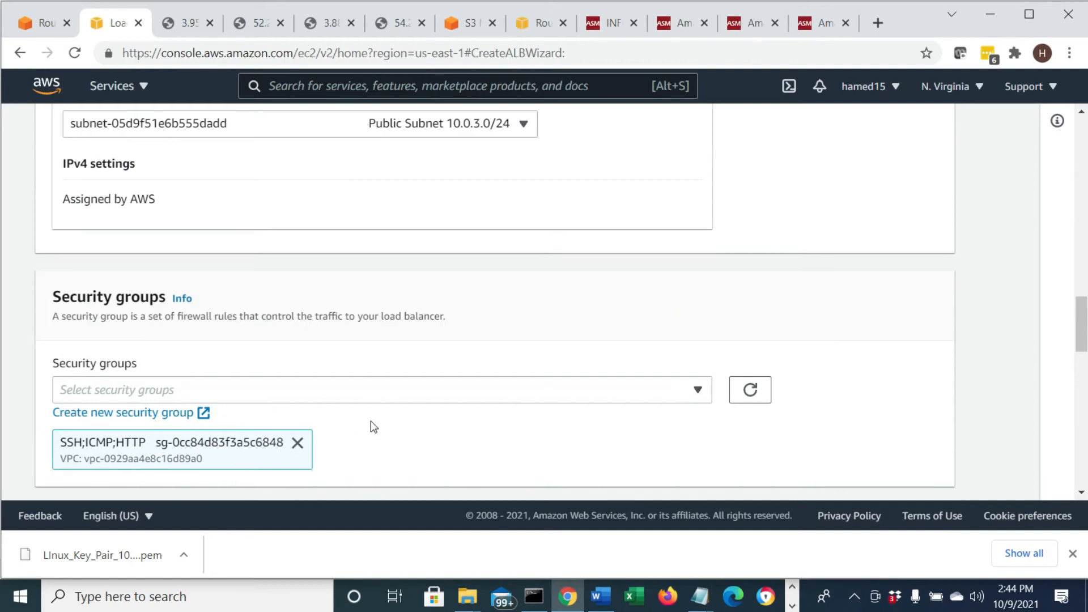
- Set the default action of the HTTP:80 listener to forward to the PictureTG target group
scroll(372, 425, down, 2)
scroll(370, 420, down, 3)
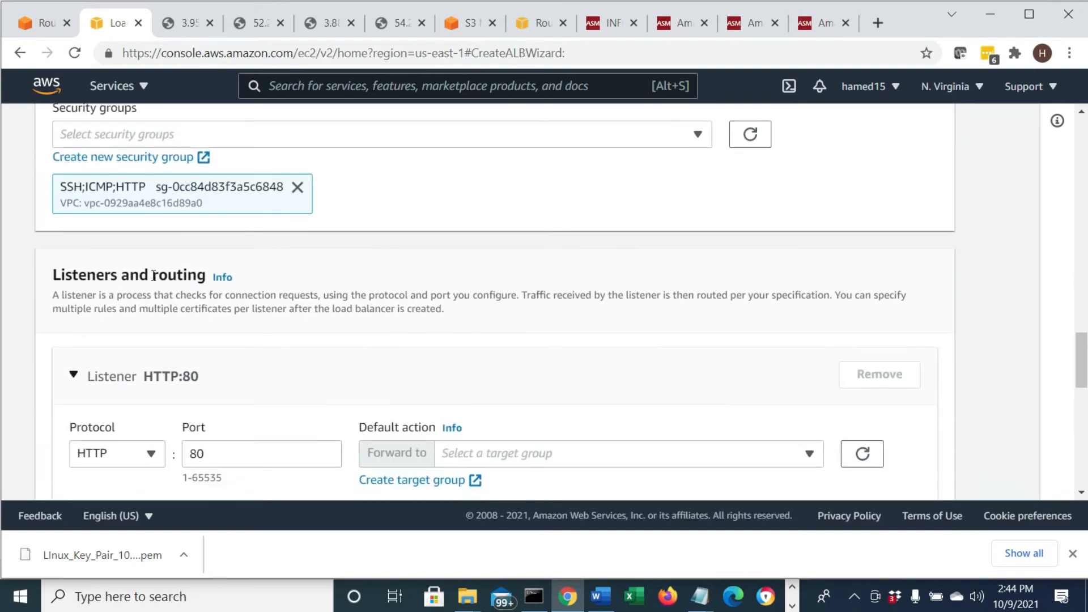
drag(206, 283, 60, 277)
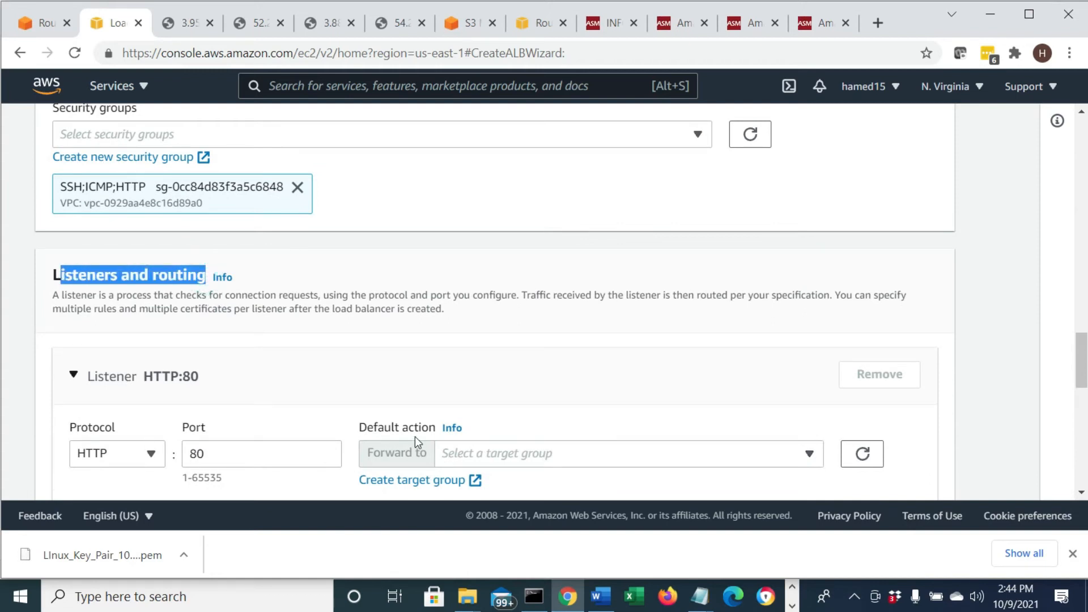
drag(372, 433, 417, 447)
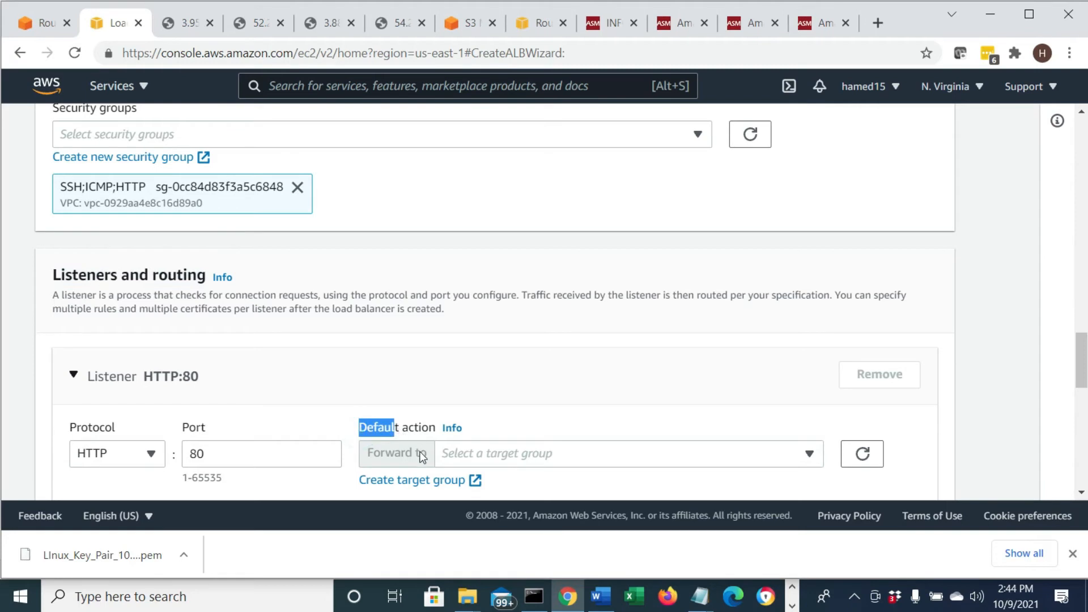
click(810, 456)
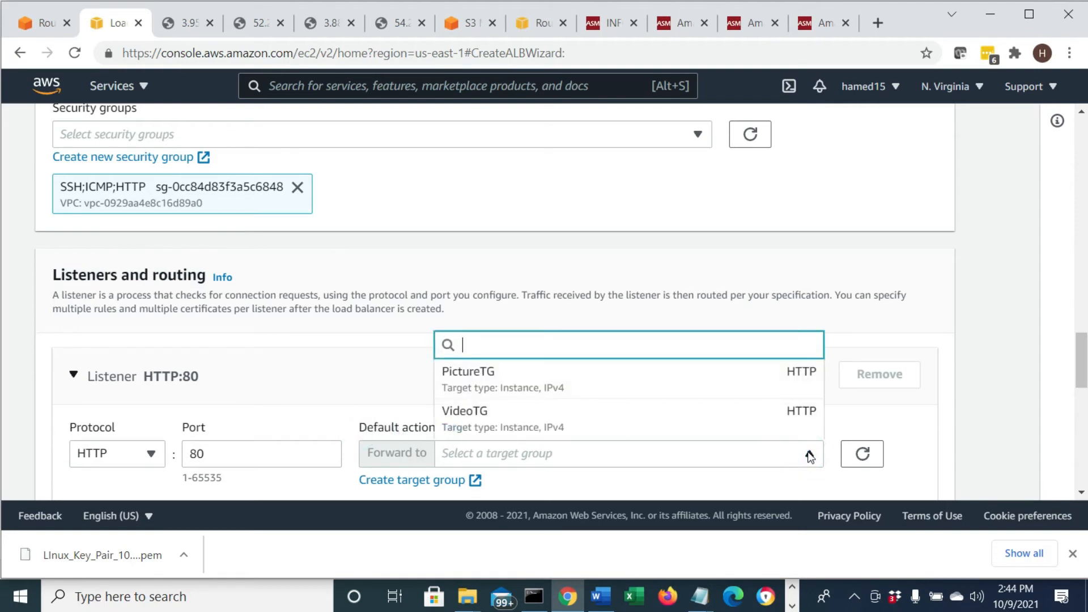
click(483, 380)
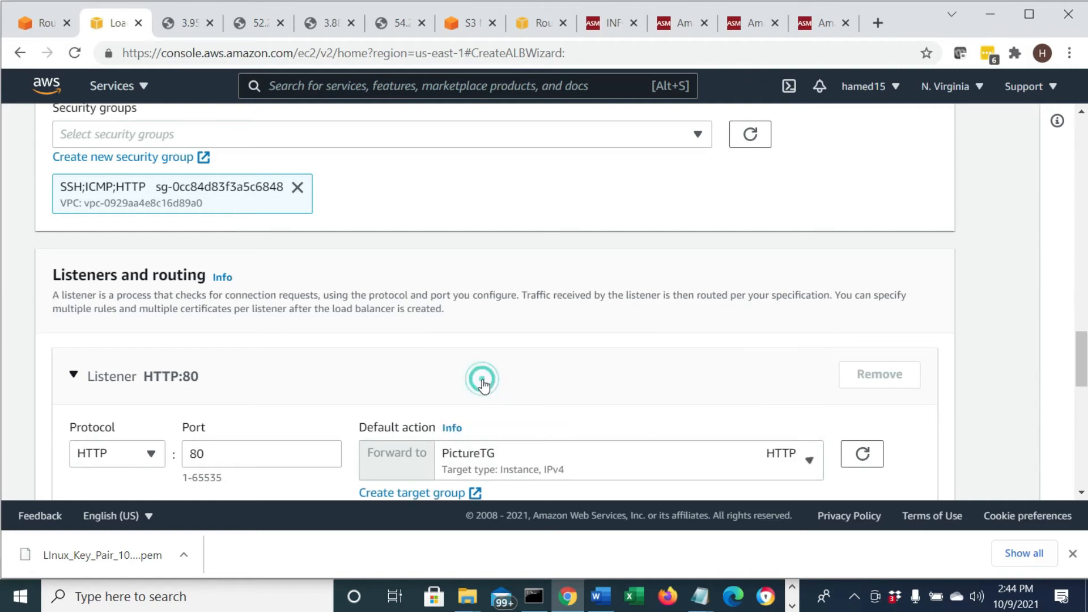
- Consult the Word lab guide on the listener's target group choice and Step 10, then return to Chrome
click(601, 596)
click(535, 533)
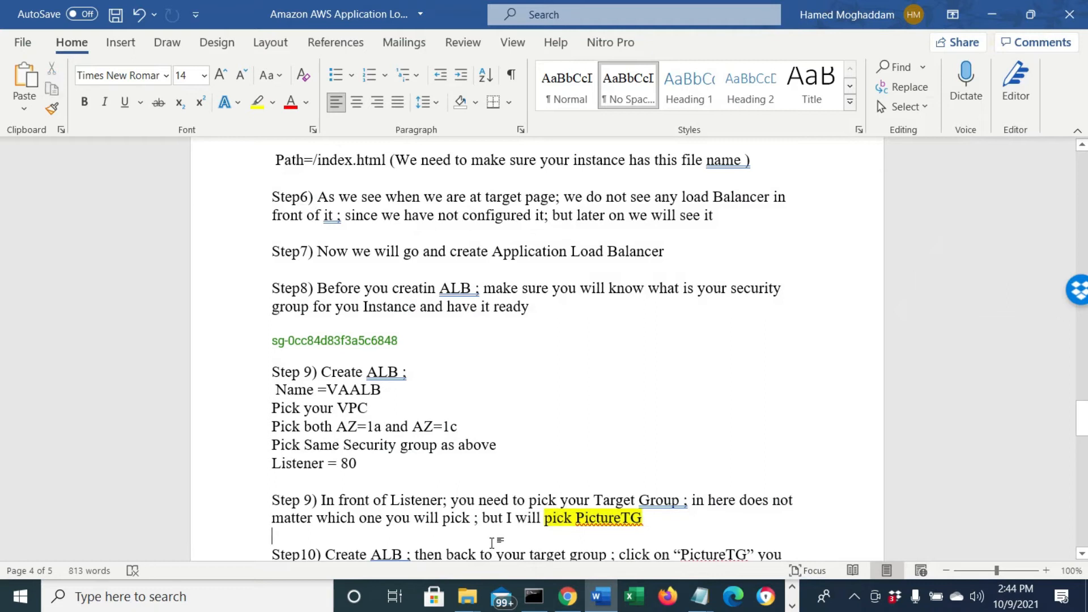
drag(705, 501, 793, 501)
drag(393, 518, 470, 518)
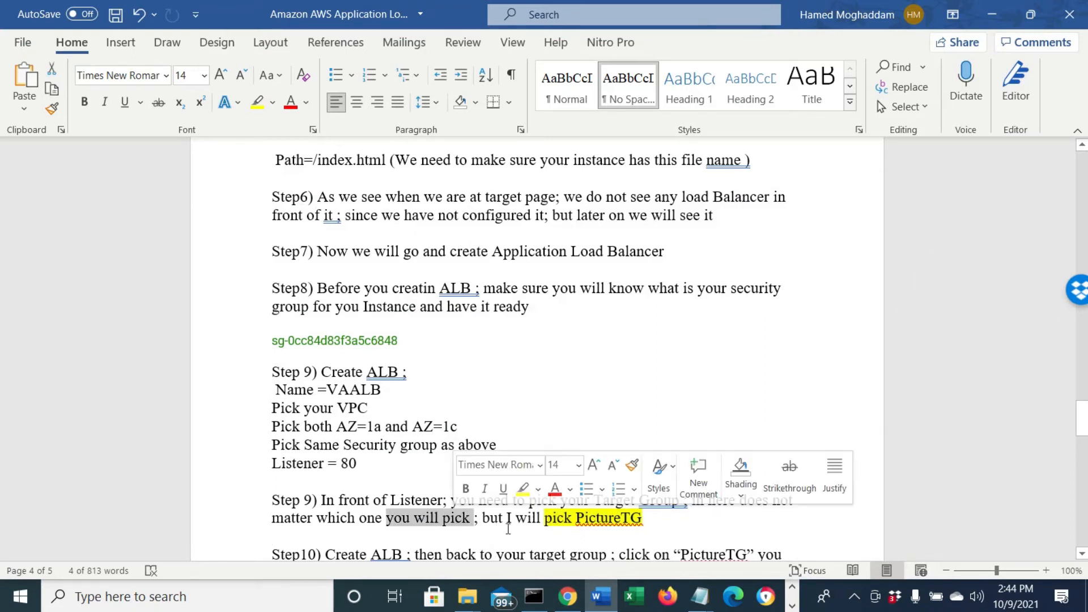
drag(545, 519, 661, 514)
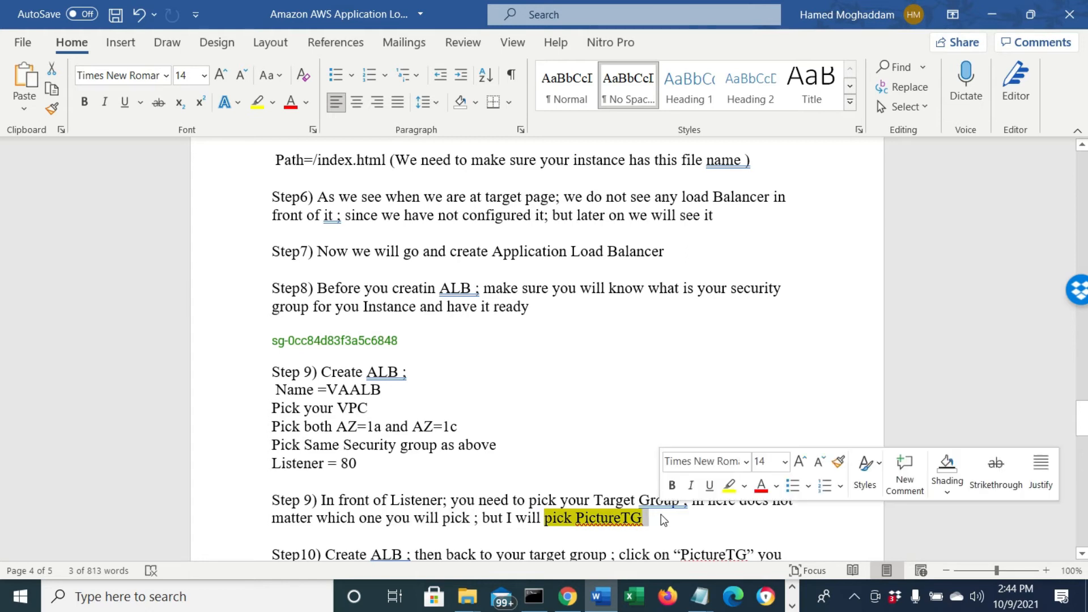
drag(327, 556, 401, 546)
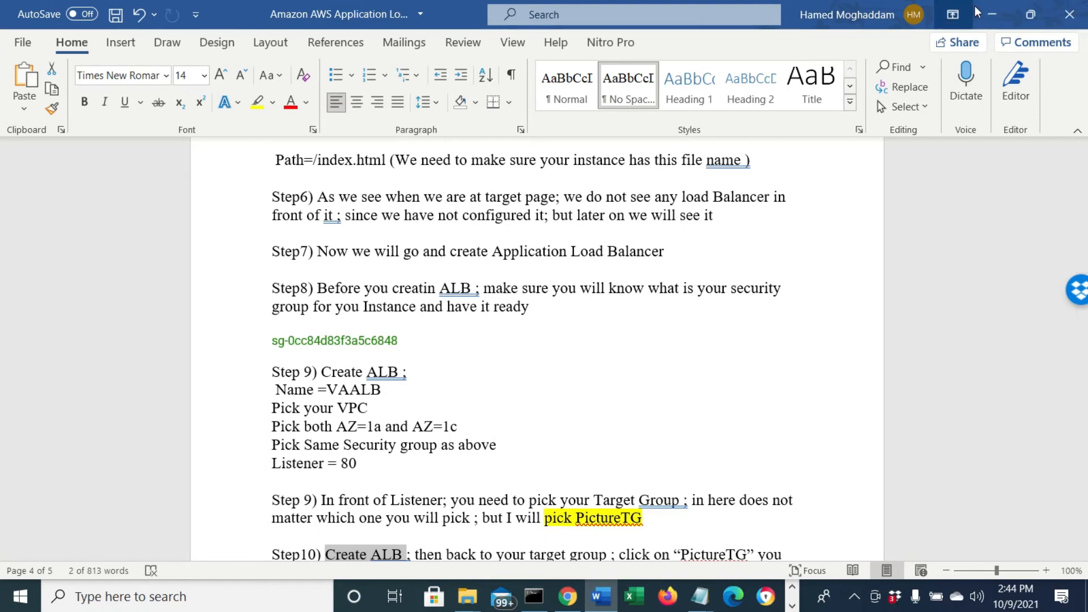
click(987, 16)
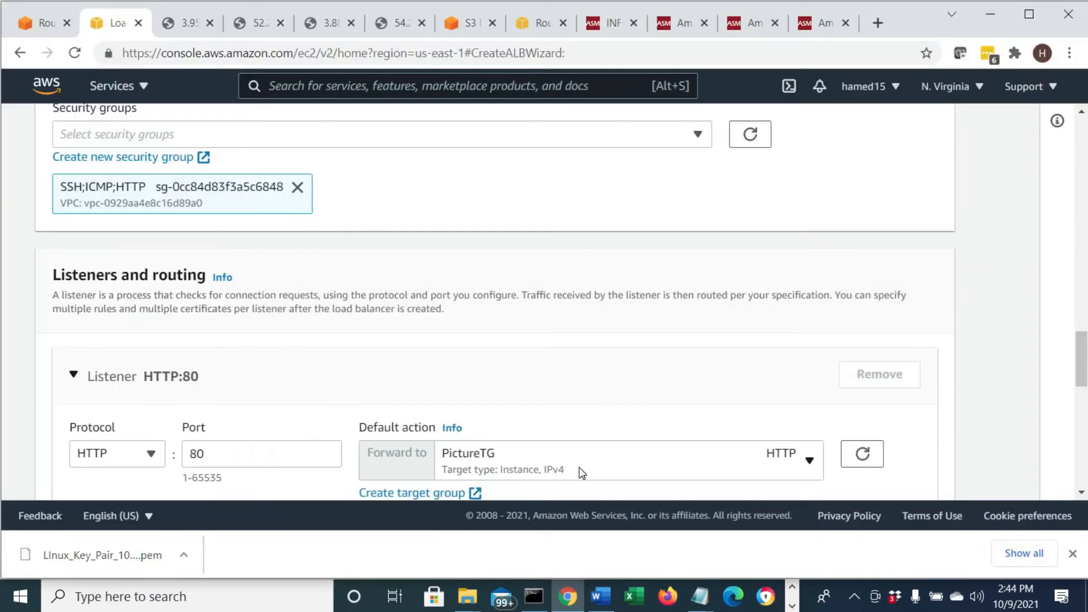
- Review the configuration summary, create the load balancer VAALB and open it in the load balancers list
scroll(582, 472, down, 10)
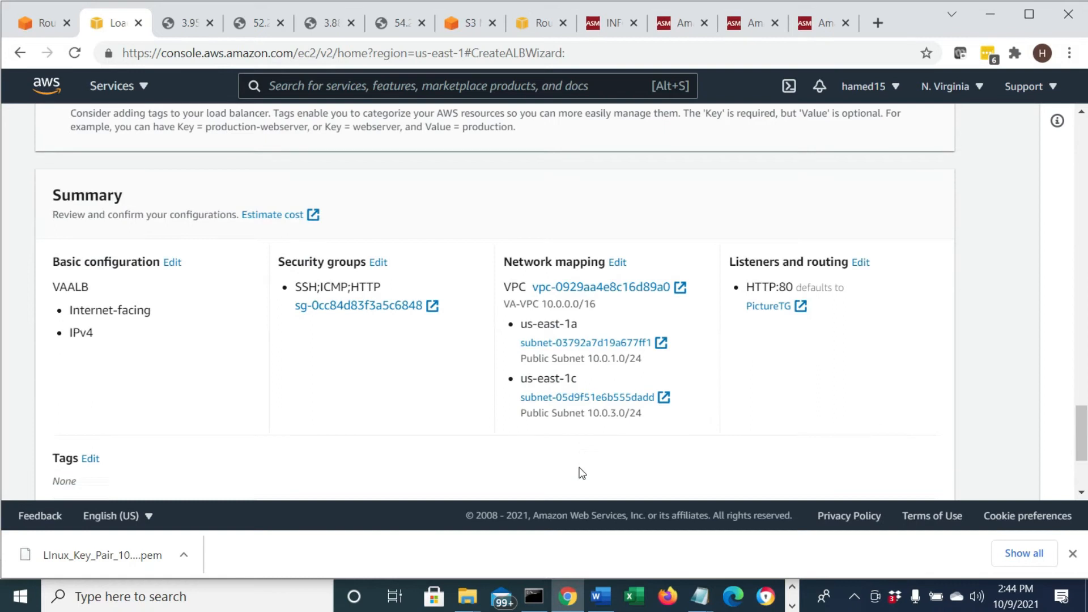
scroll(582, 472, down, 3)
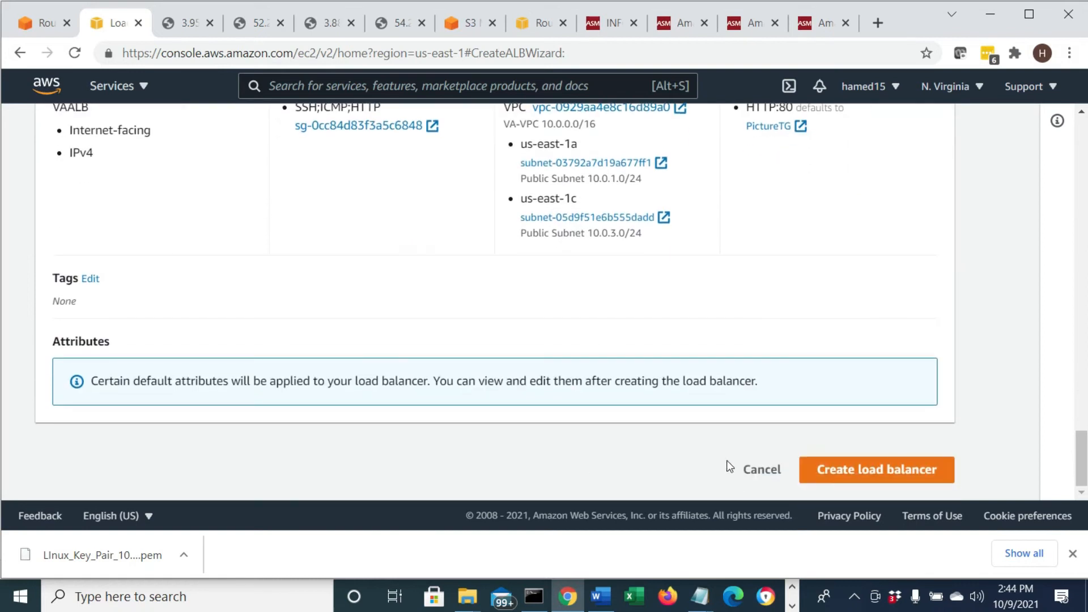
click(812, 468)
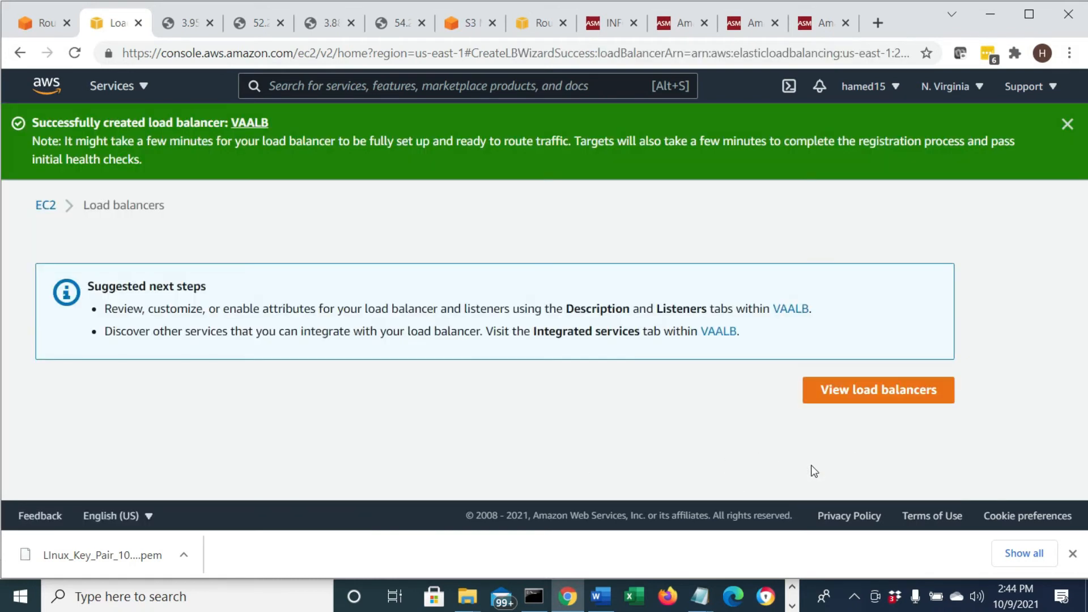
drag(148, 122, 292, 122)
click(833, 389)
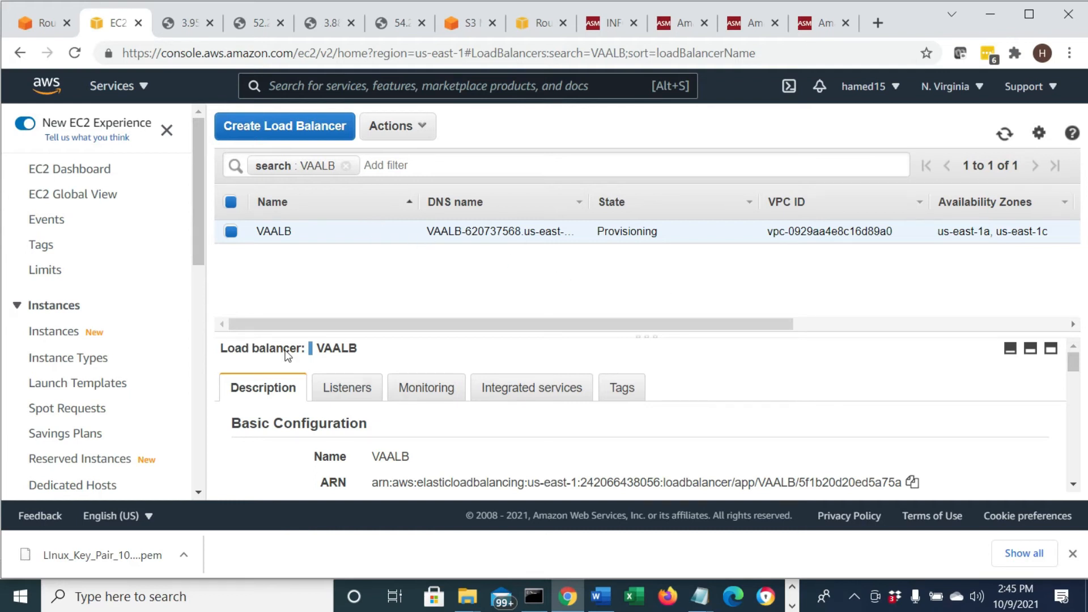
- Open the EC2 target groups list and select PictureTG
drag(196, 229, 198, 369)
drag(196, 387, 196, 418)
click(71, 460)
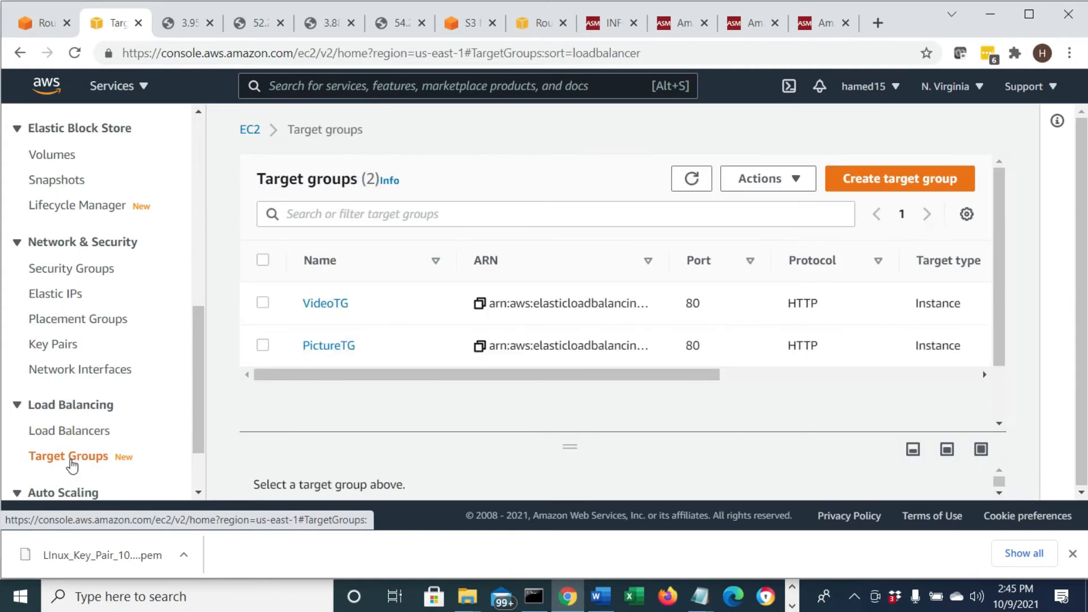
click(263, 346)
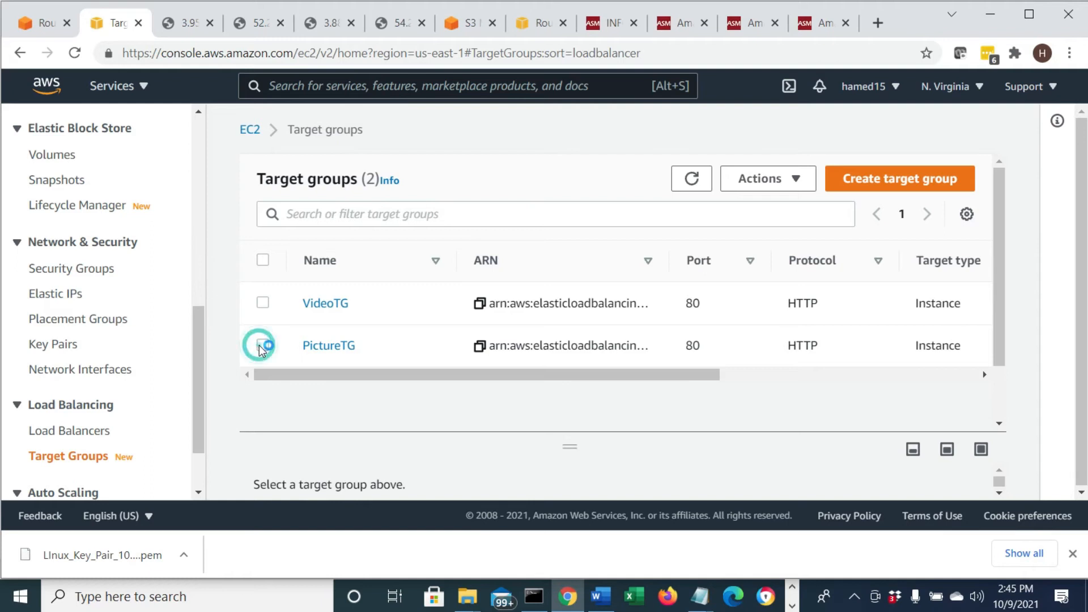
- Open the PictureTG target group's details and examine its target status summary
click(319, 347)
scroll(700, 444, down, 1)
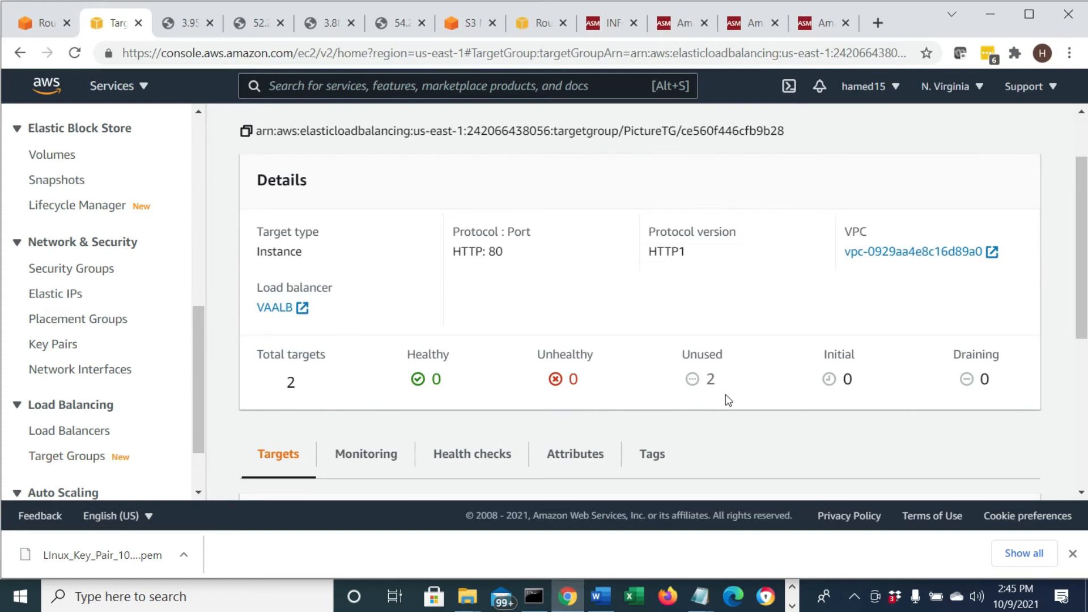
double_click(834, 354)
scroll(868, 352, down, 4)
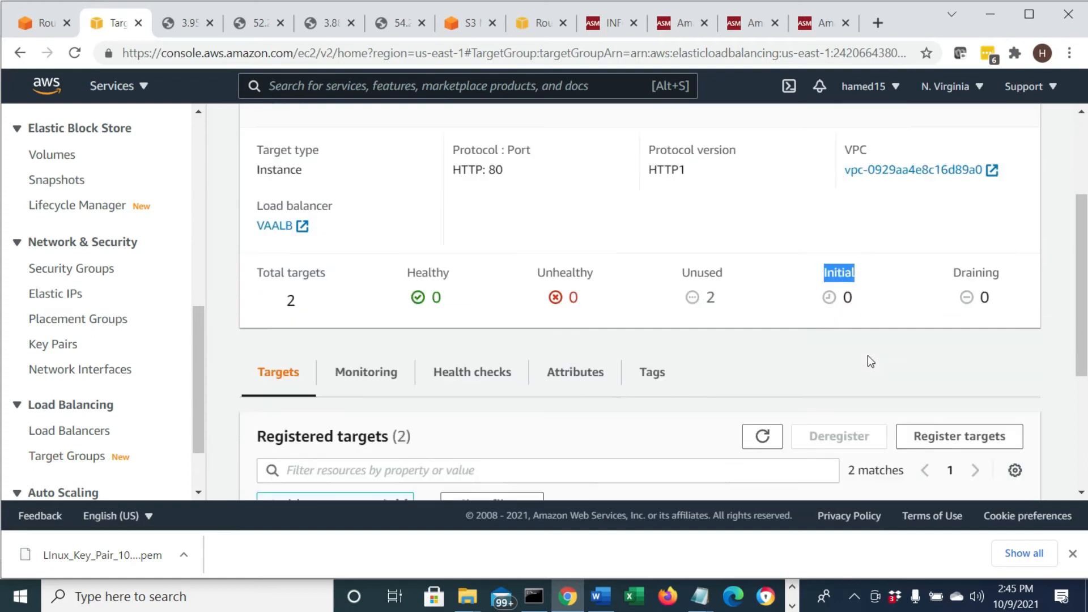
scroll(862, 366, up, 5)
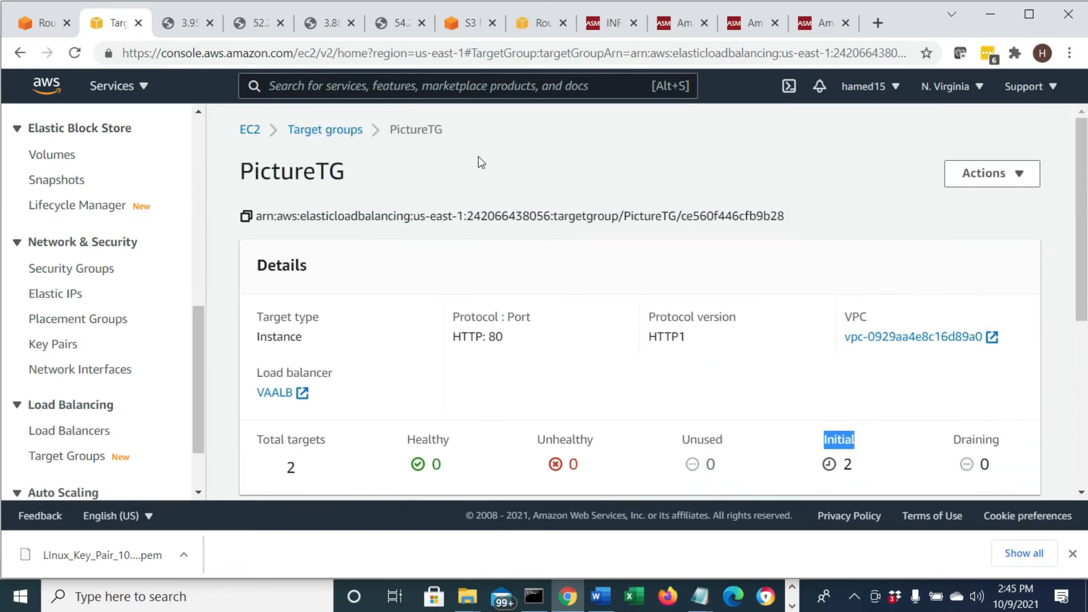
- Reload the PictureTG page and check the health status of registered targets LinuxPic2 and LinuxPic1
click(76, 54)
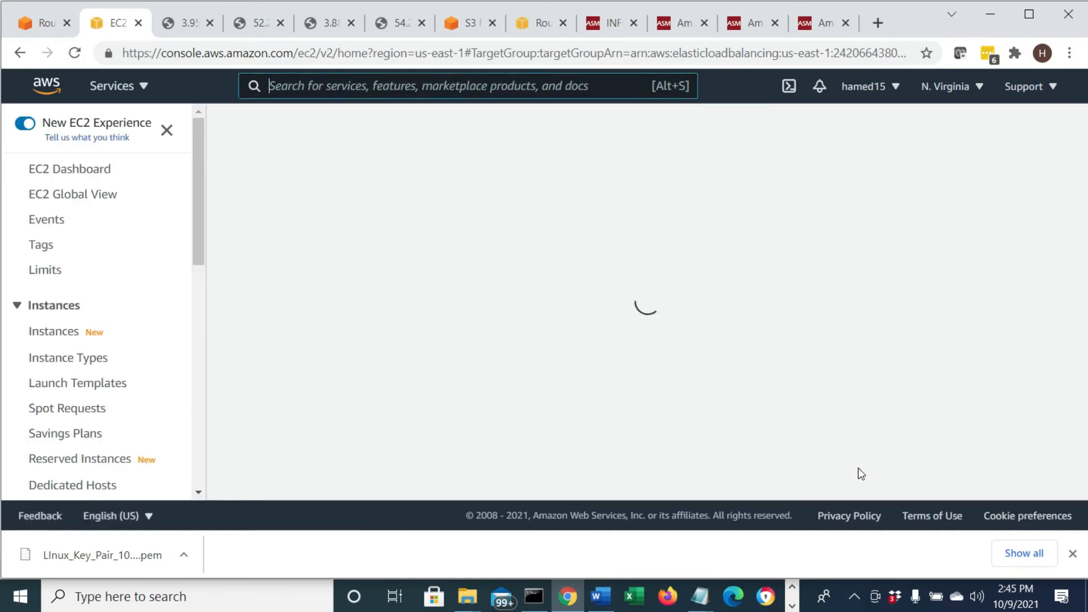
scroll(843, 458, down, 2)
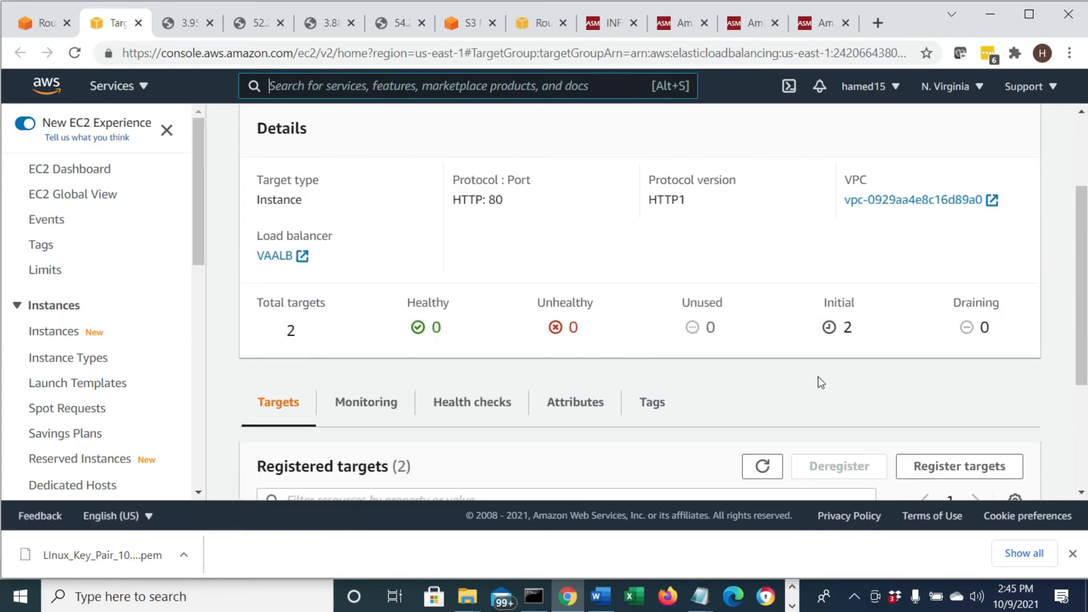
scroll(817, 379, down, 3)
drag(809, 402, 814, 403)
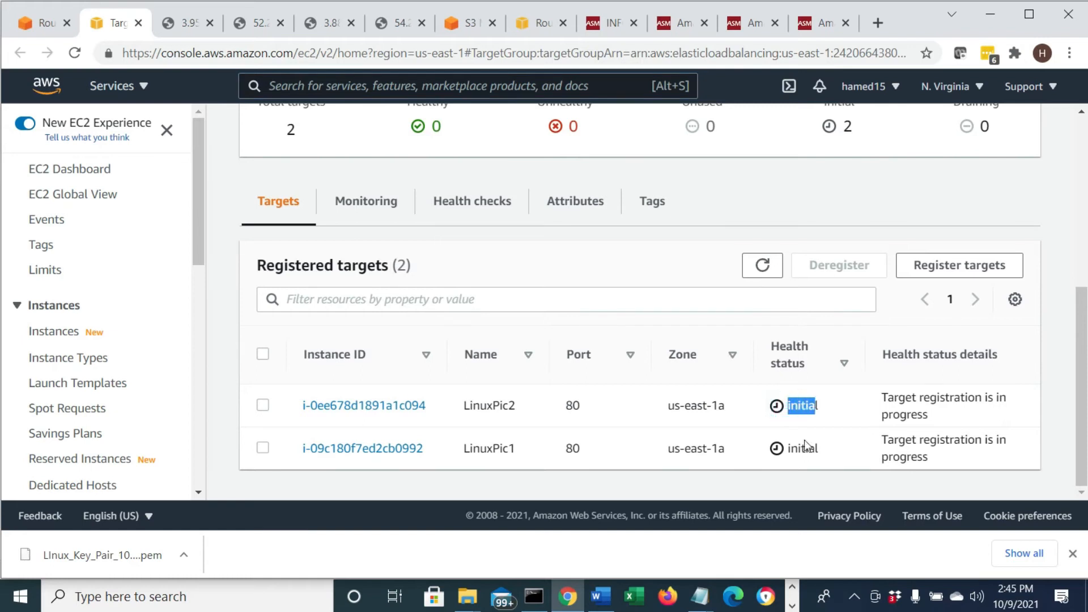
drag(787, 453, 836, 454)
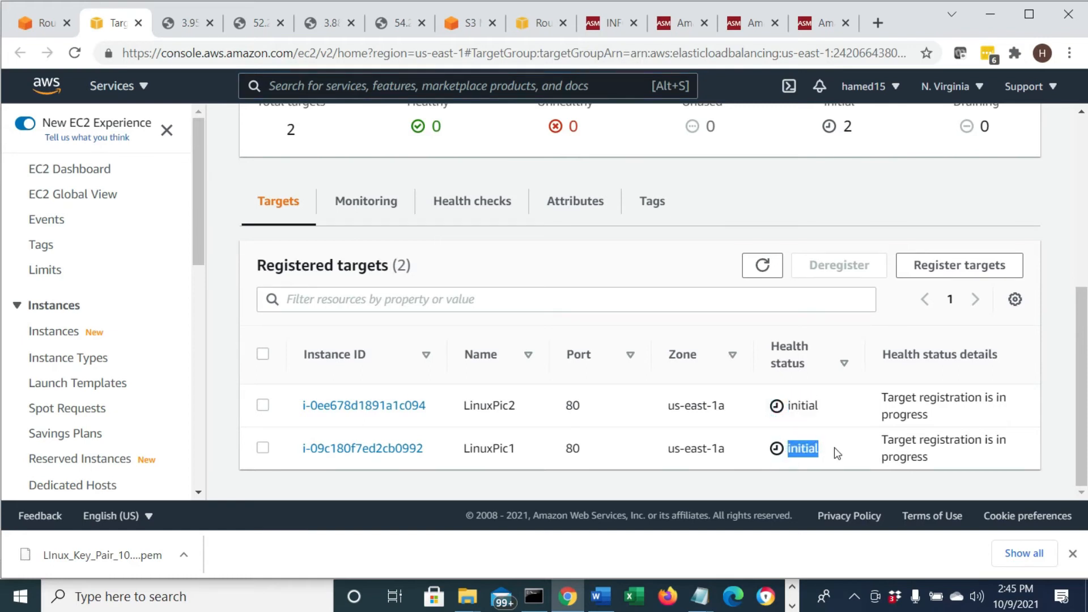
- Return to the target groups list and compare the load balancer assigned to PictureTG and VideoTG, leaving neither group selected
scroll(369, 285, up, 5)
click(325, 131)
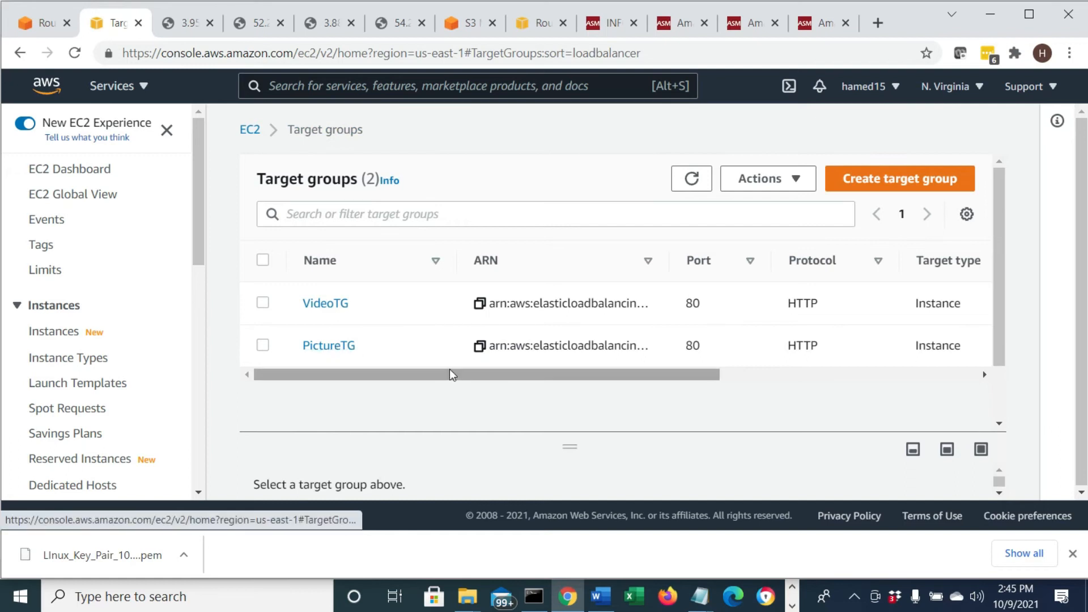
drag(455, 377, 630, 387)
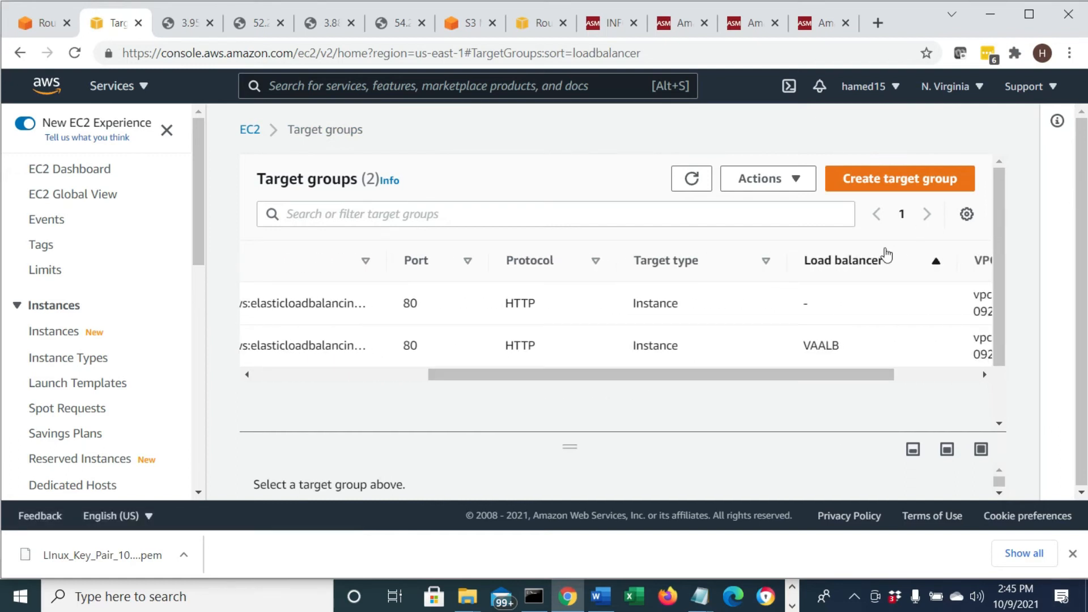
drag(855, 345, 804, 351)
drag(809, 301, 800, 306)
drag(769, 374, 479, 369)
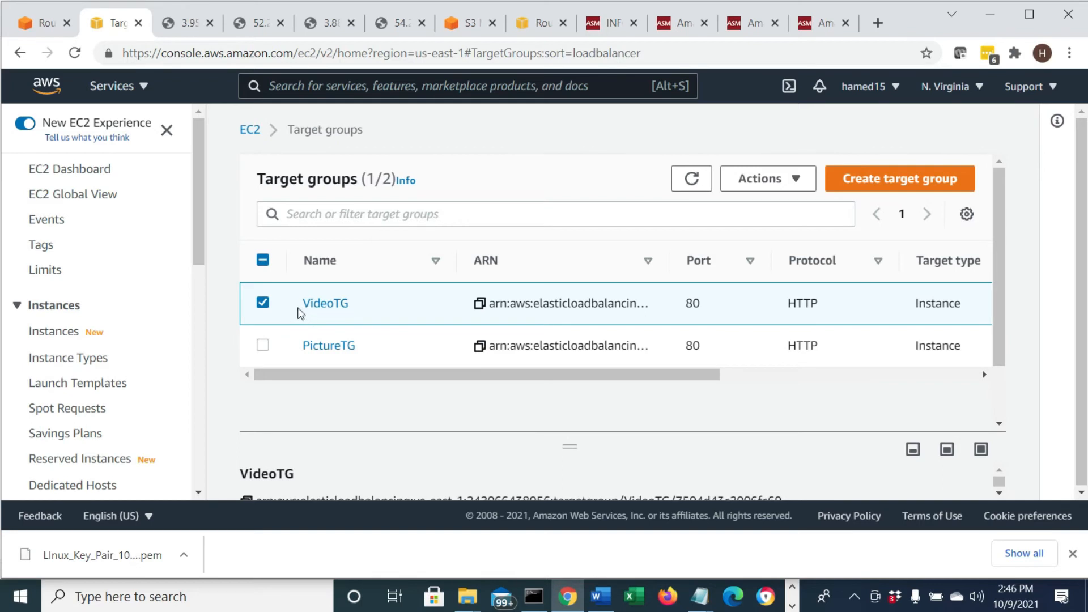
click(264, 305)
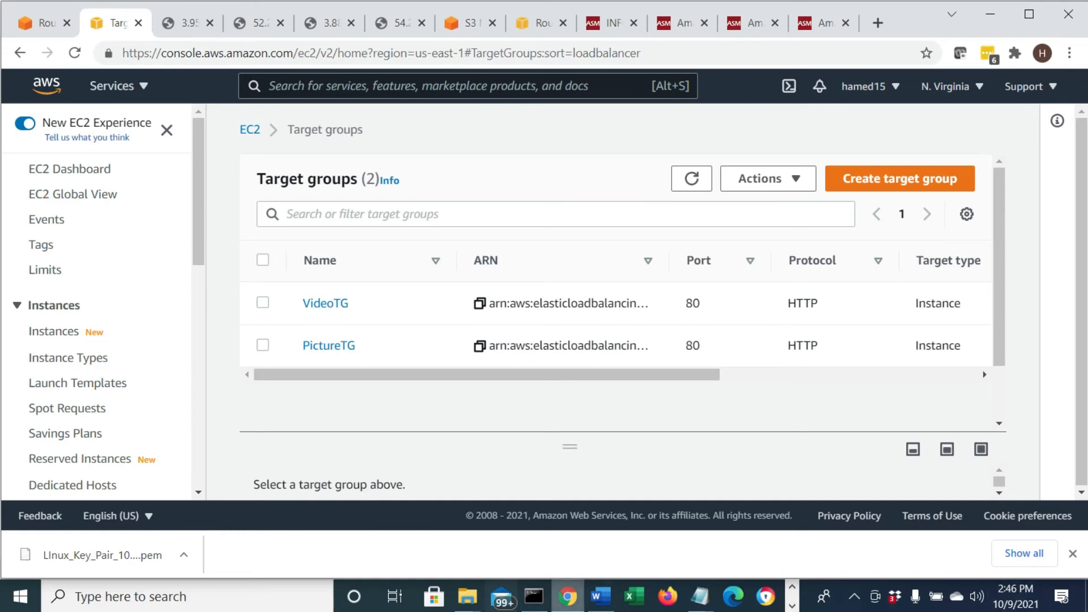
- Switch to the Word lab guide and review Step 9 on the listener's target group and Step 10 on PictureTG's status
click(570, 609)
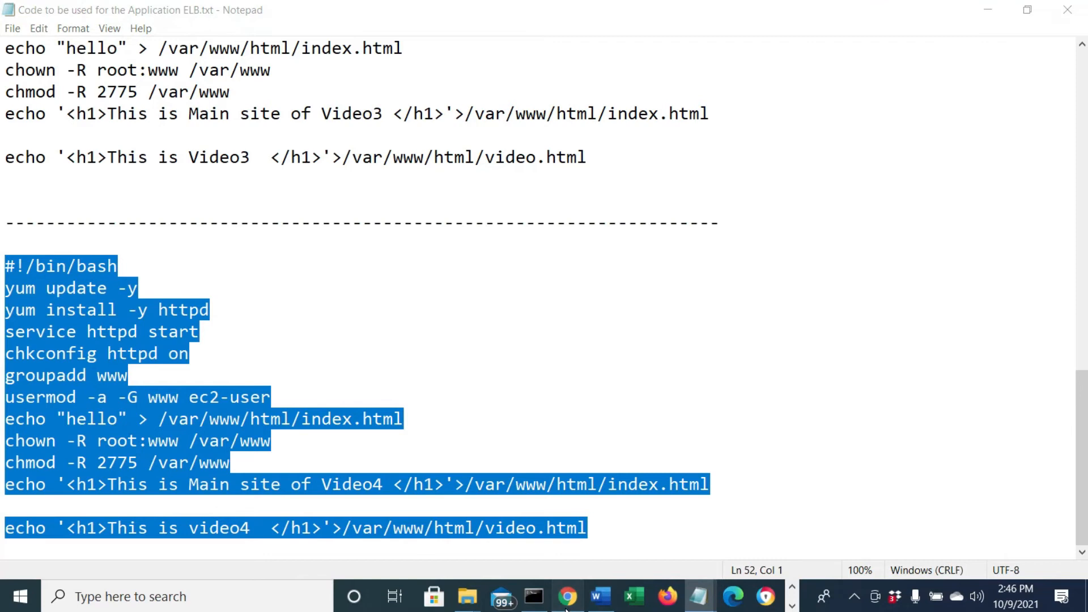
click(568, 604)
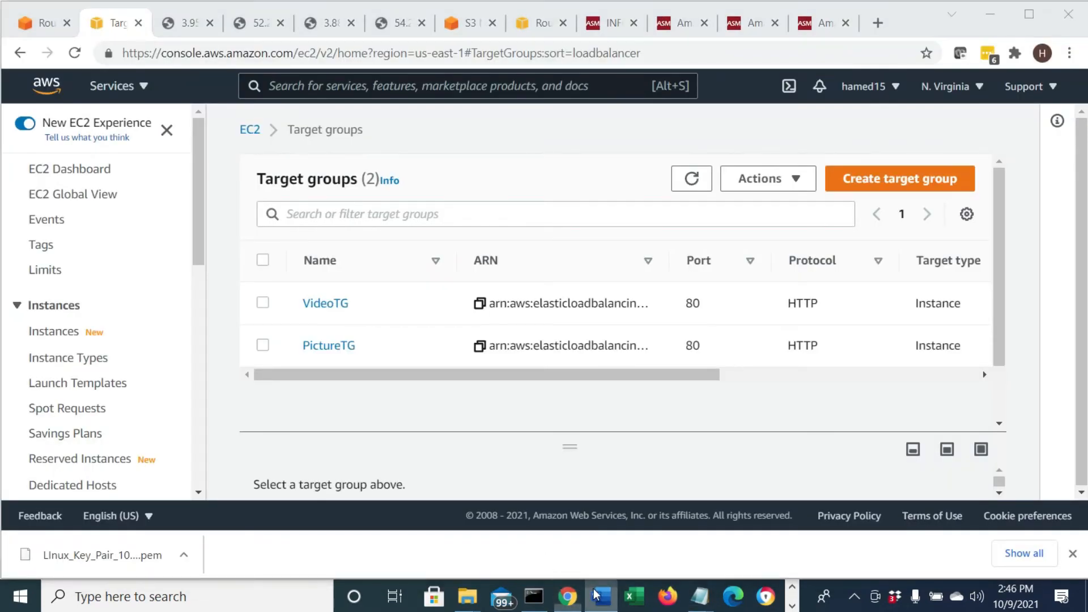
click(601, 596)
scroll(583, 457, down, 2)
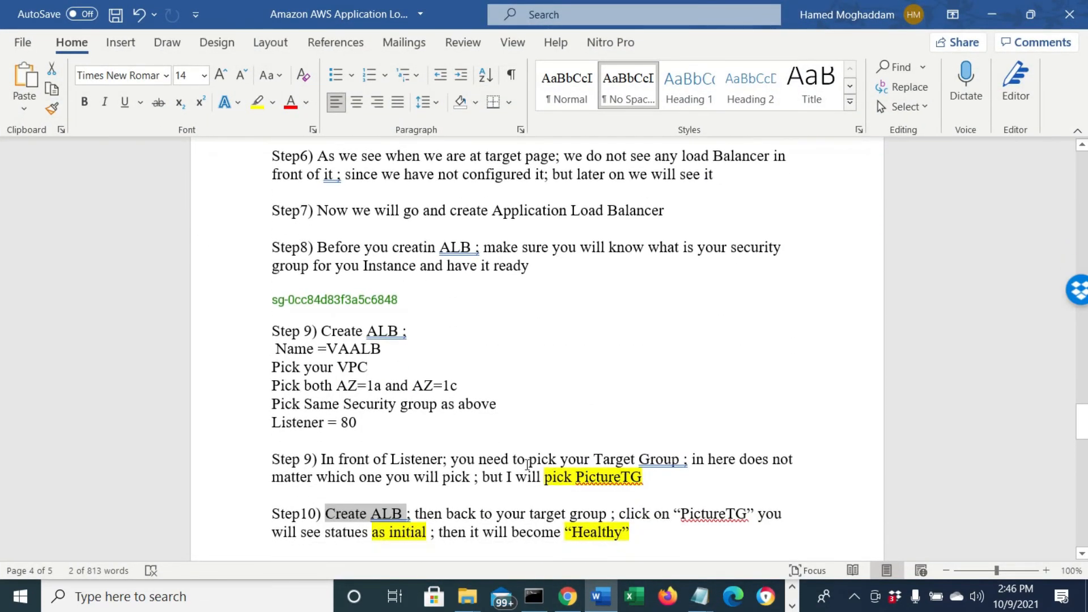
drag(419, 460, 720, 459)
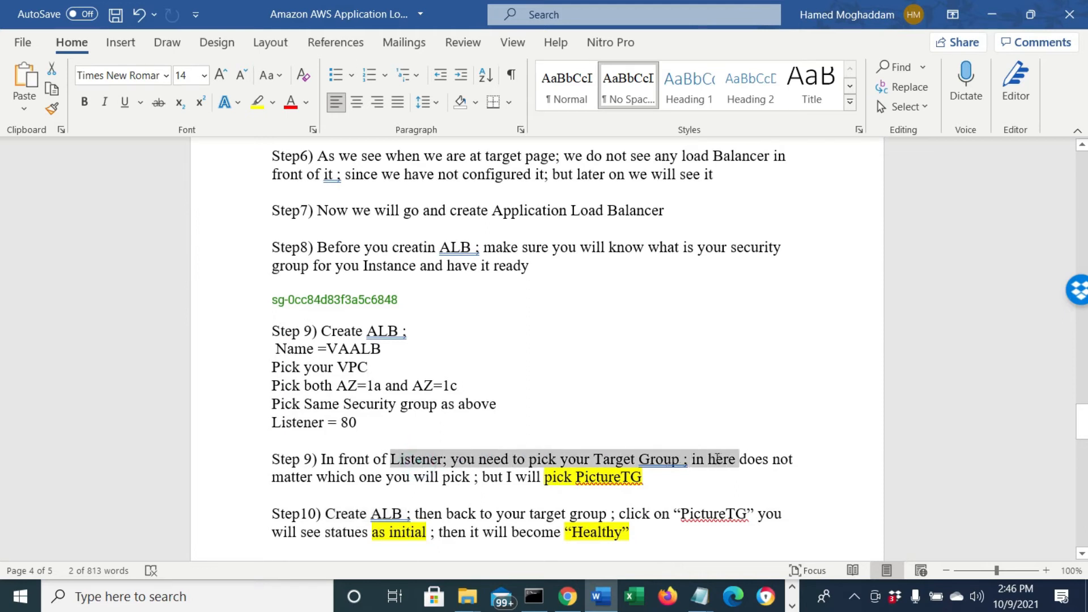
drag(575, 480, 665, 479)
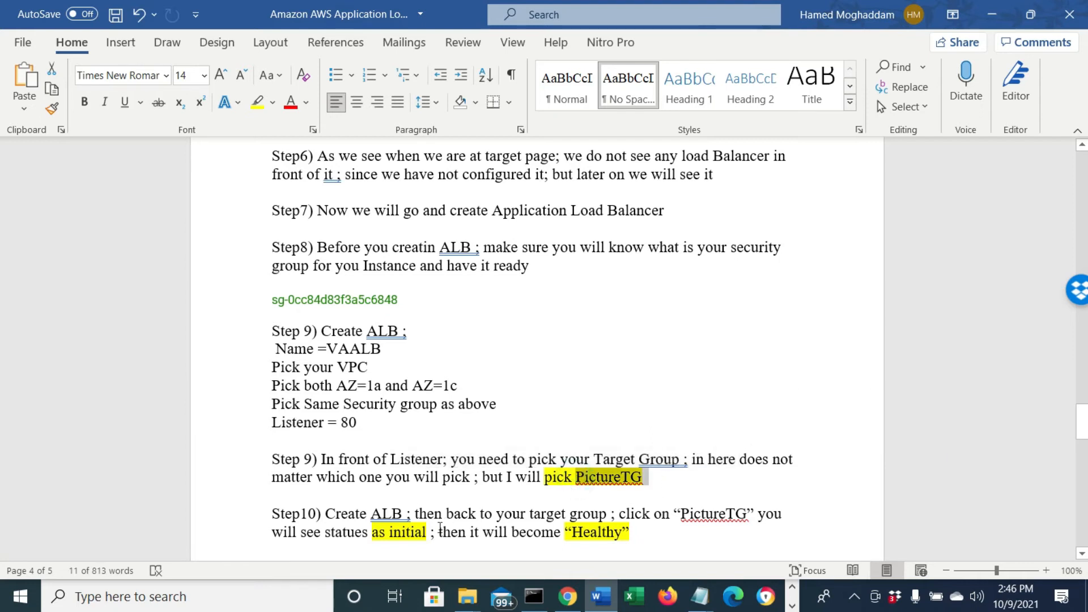
drag(385, 513, 778, 505)
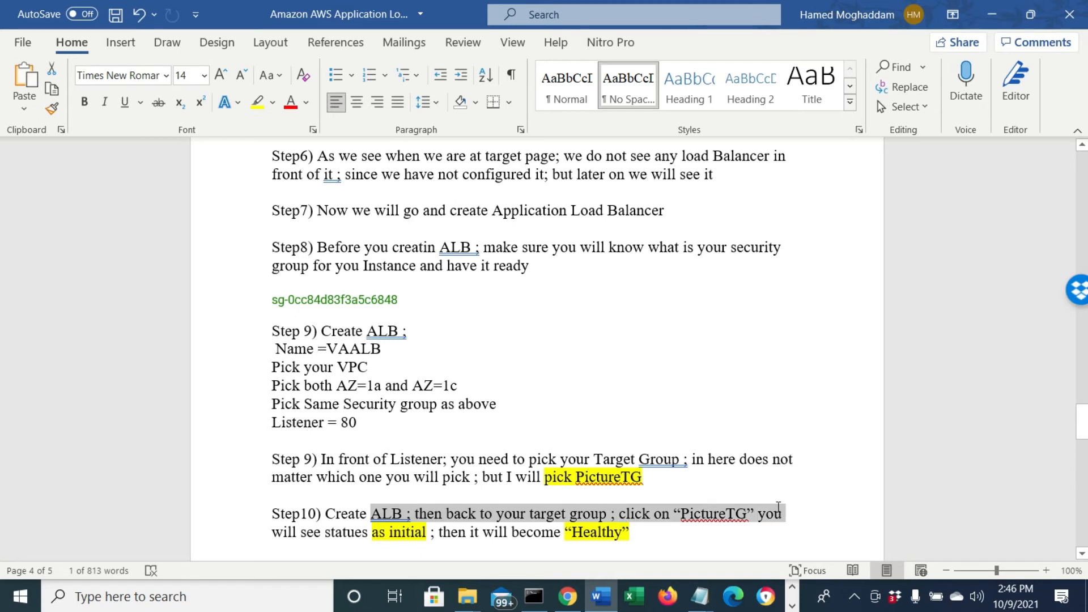
drag(358, 532, 652, 535)
- Read Step 11 of the lab guide about the load balancer column for PictureTG and VideoTG
scroll(407, 541, down, 2)
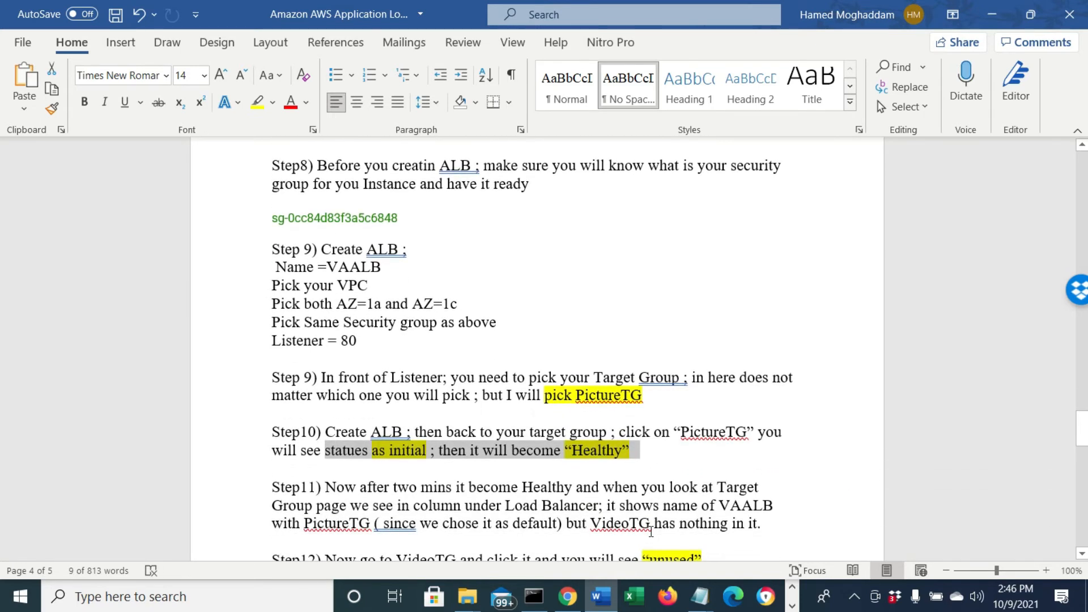
drag(361, 533, 740, 521)
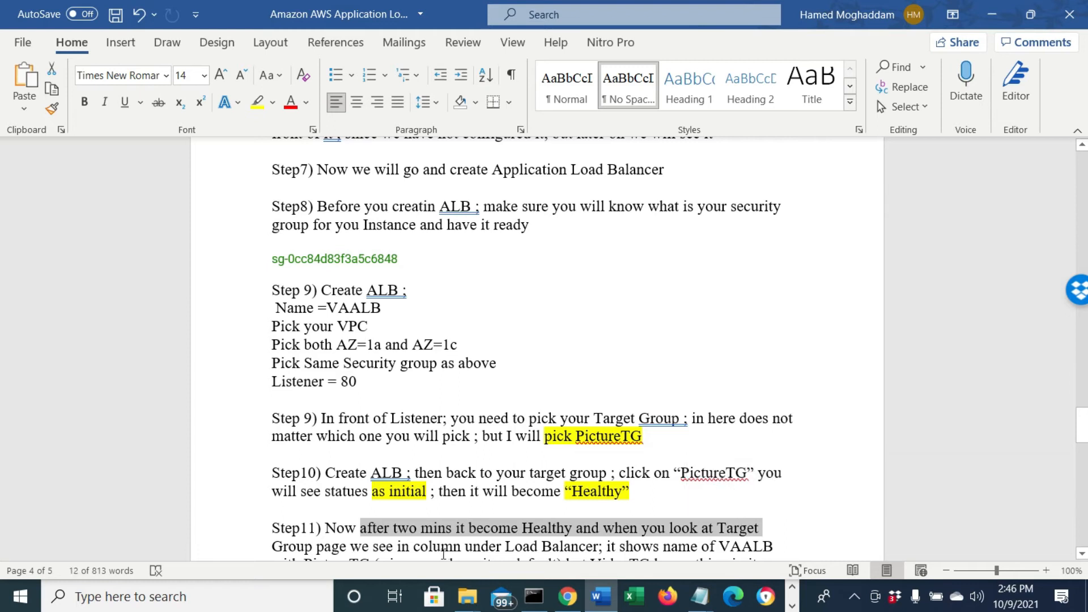
drag(428, 549, 674, 551)
scroll(674, 550, down, 1)
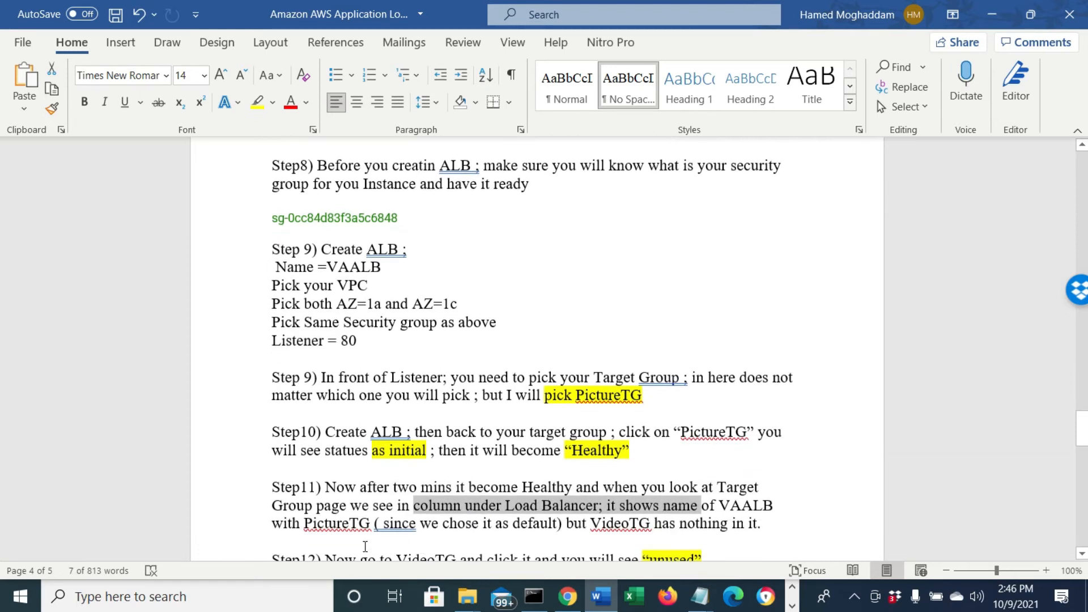
drag(427, 522, 732, 524)
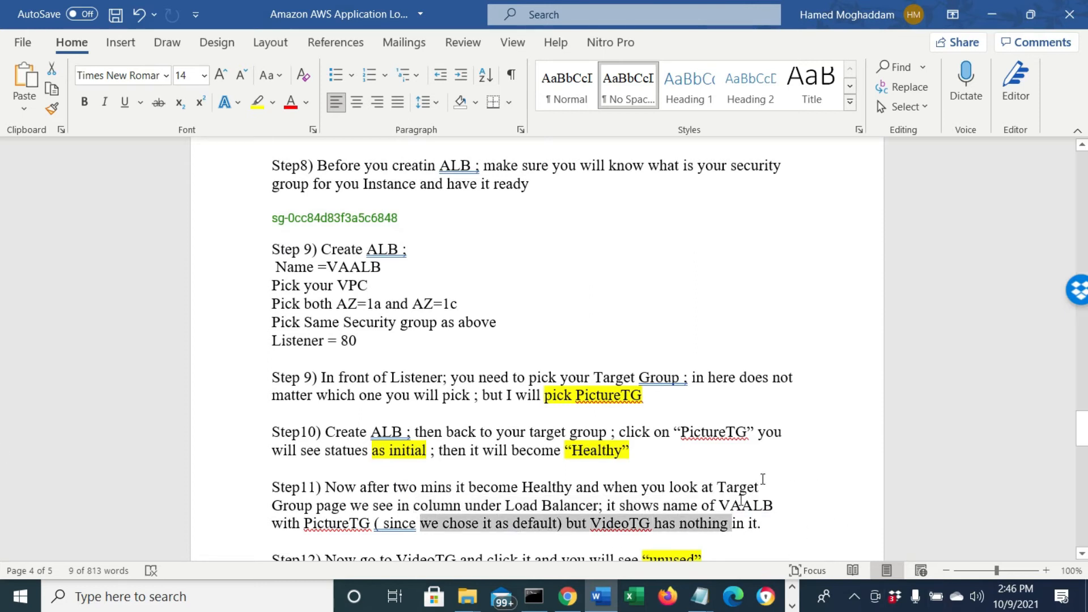
- Switch back to Chrome, sort the target groups by name, and review the list with no group selected
click(567, 596)
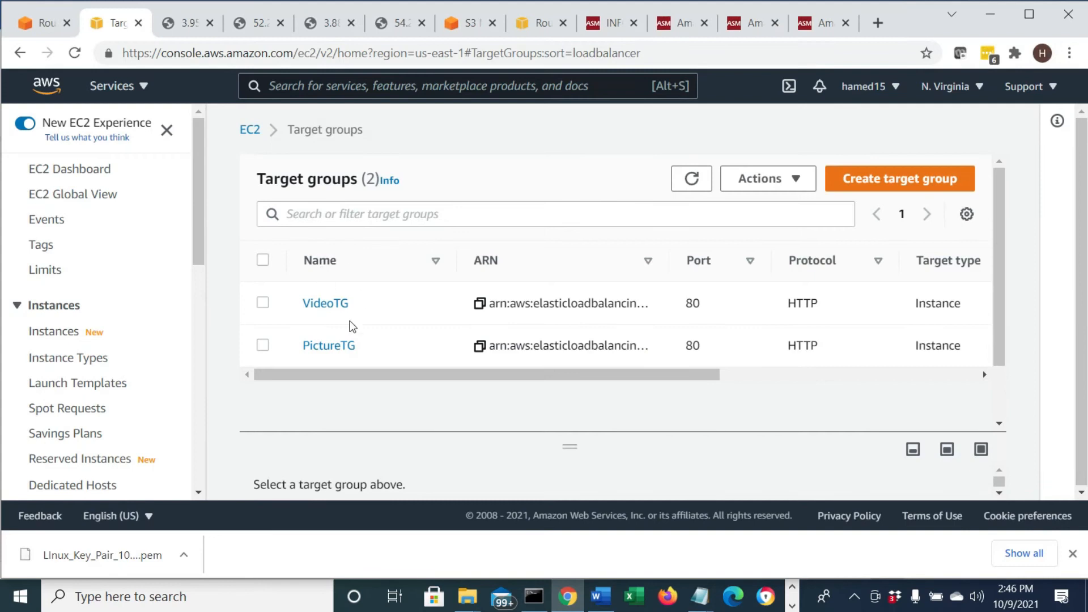
drag(302, 374, 544, 402)
drag(676, 374, 290, 375)
click(329, 264)
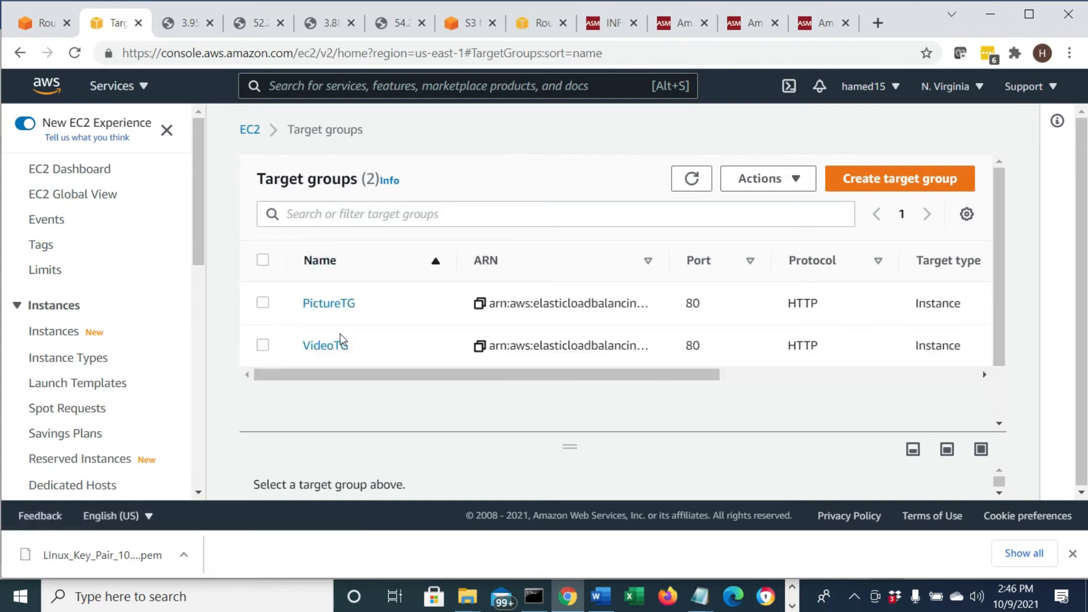
mouse_move(335, 374)
mouse_down()
mouse_move(604, 385)
mouse_move(640, 377)
mouse_move(340, 381)
mouse_up()
click(678, 354)
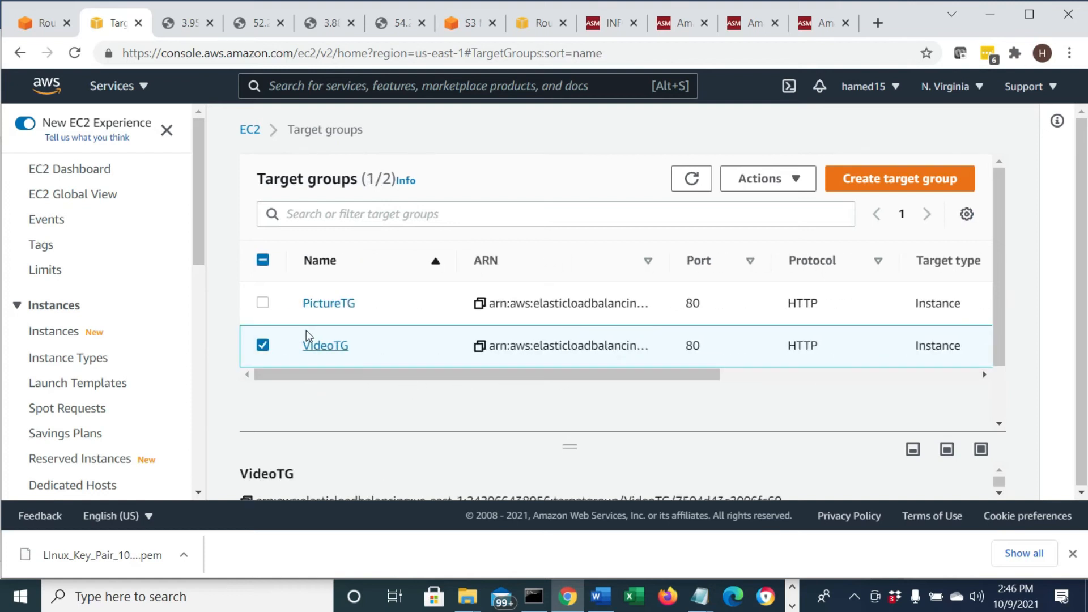
click(263, 344)
- Open PictureTG from the target groups list and inspect the health status of its registered targets
click(329, 303)
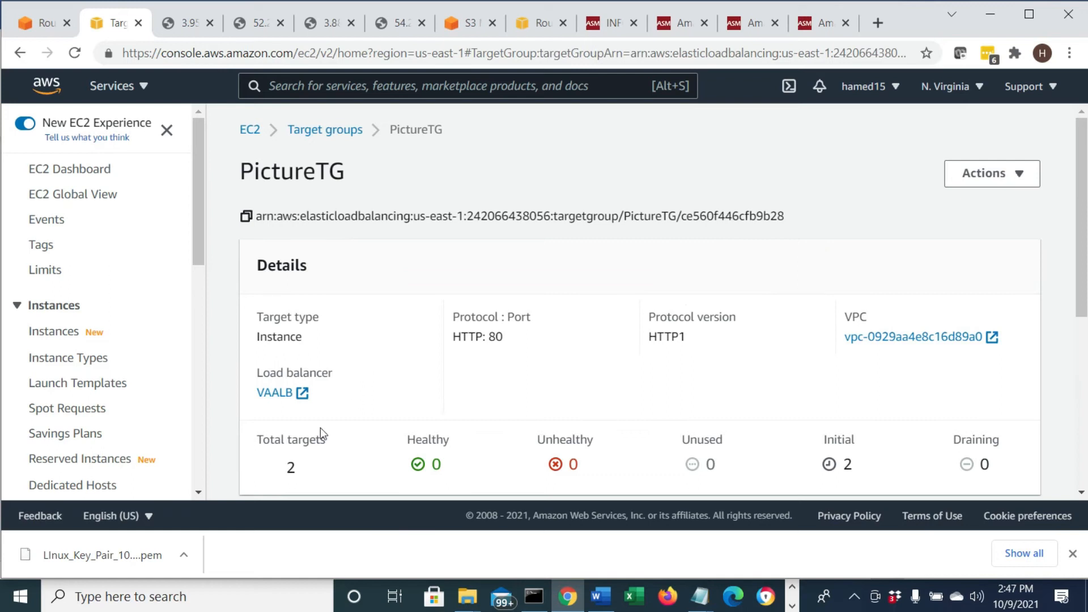
scroll(868, 393, down, 1)
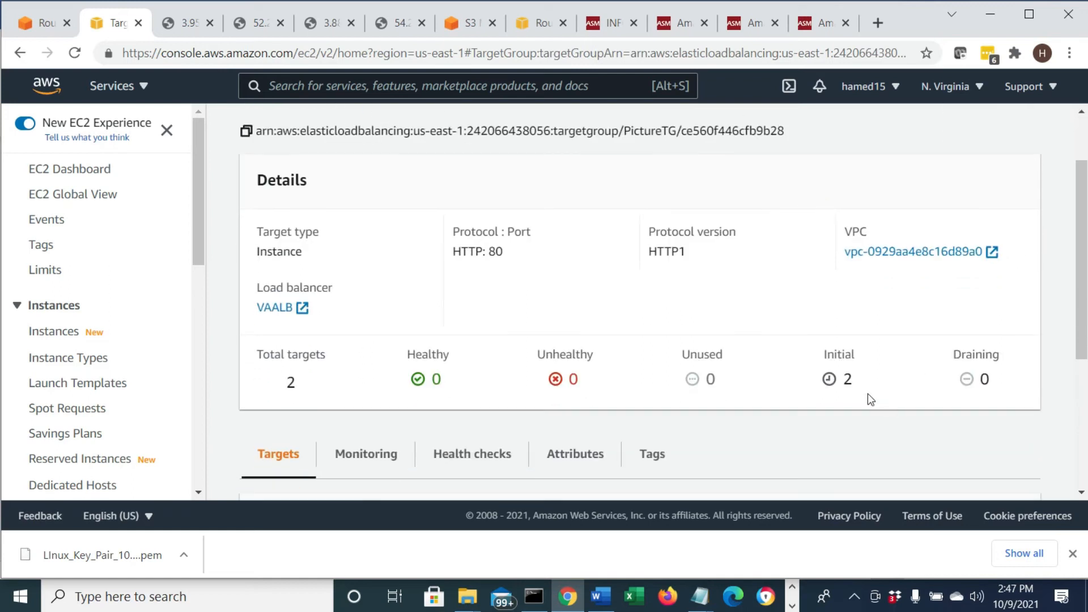
scroll(850, 407, down, 3)
scroll(843, 437, down, 1)
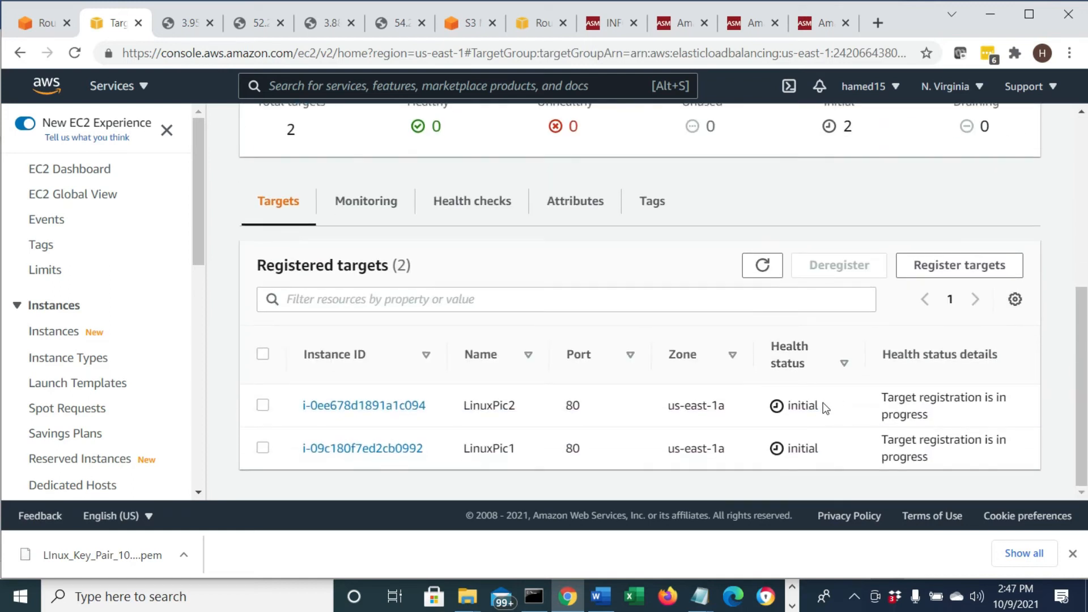
drag(820, 406, 763, 417)
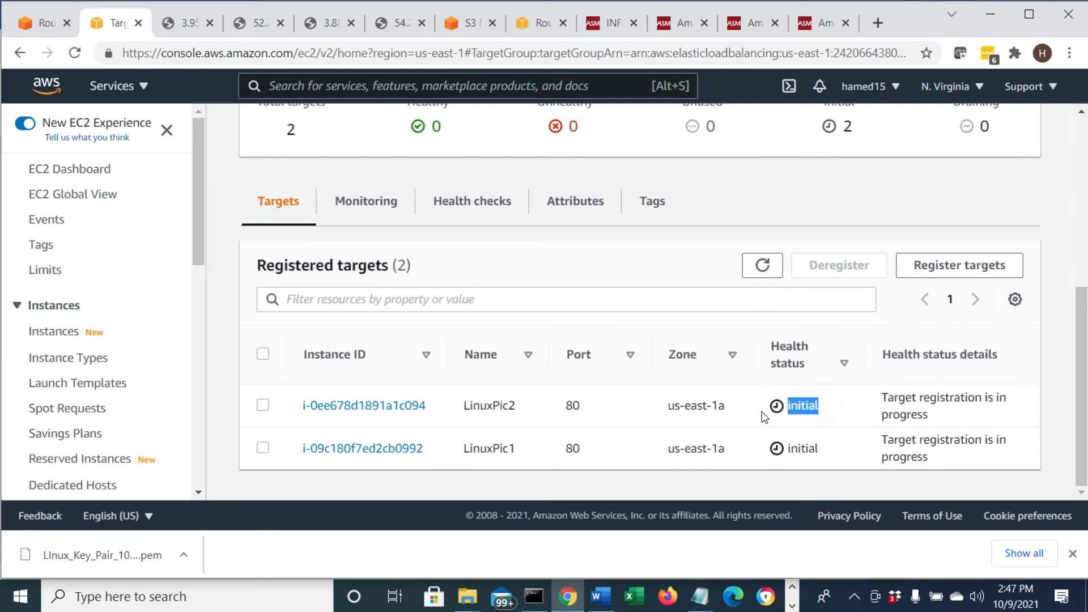
- Reload the PictureTG details and recheck the health status of its registered targets
click(77, 54)
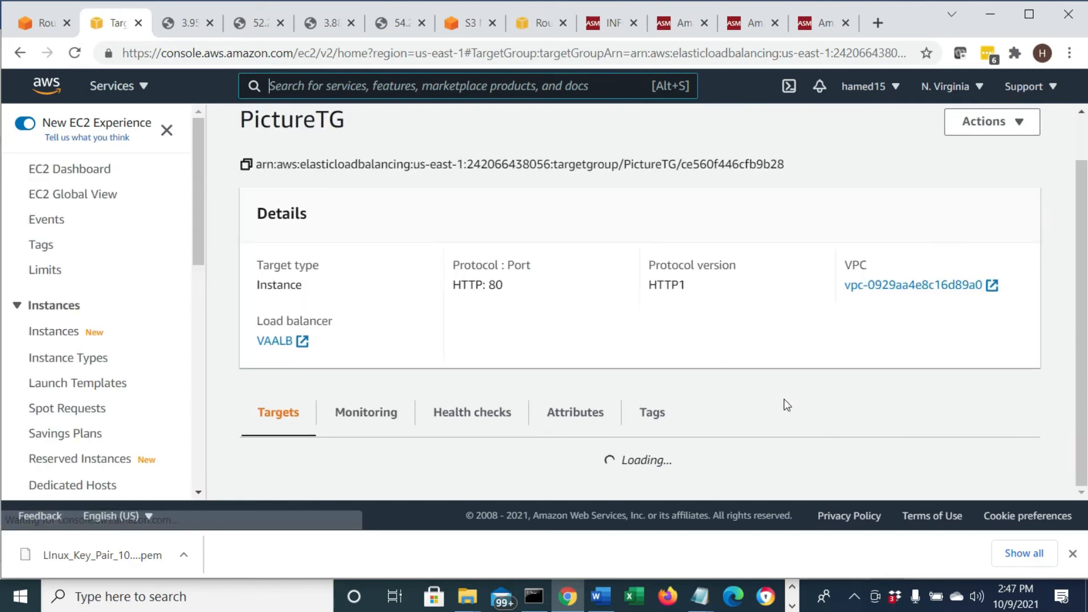
scroll(847, 422, down, 3)
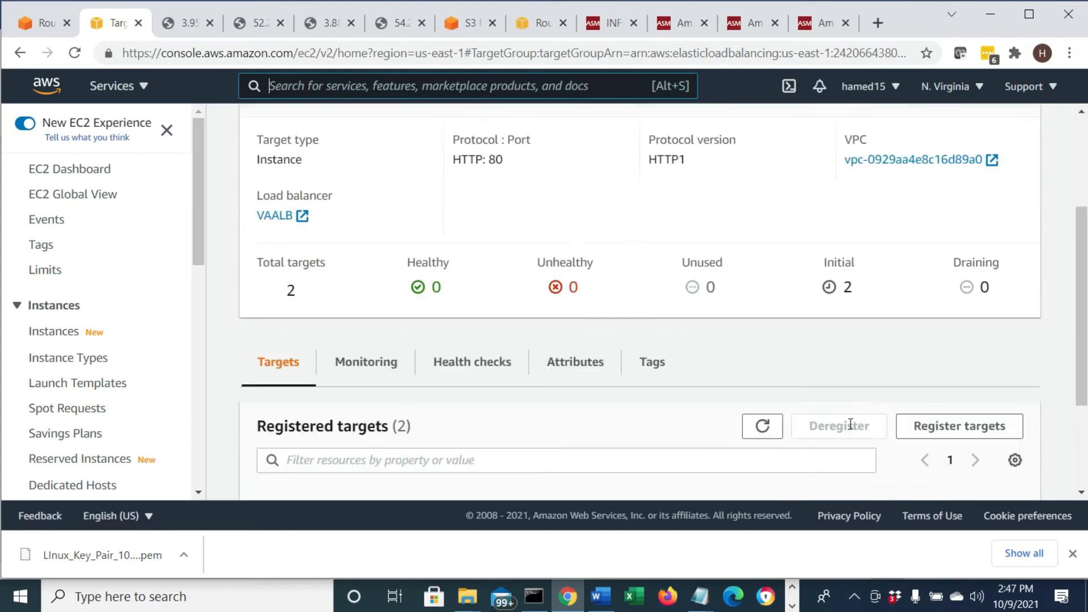
click(777, 310)
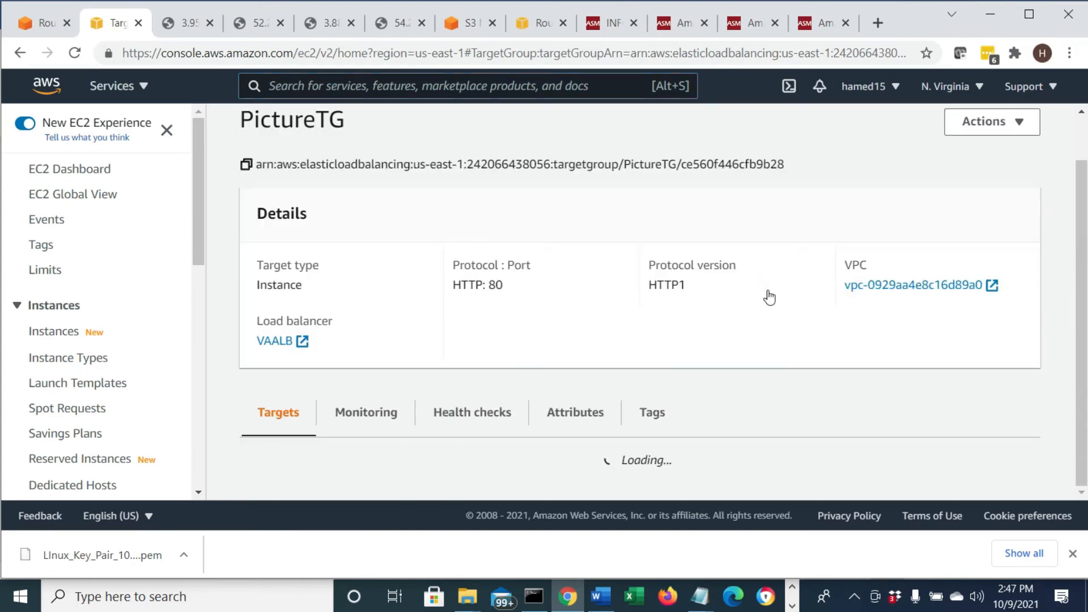
scroll(910, 412, down, 1)
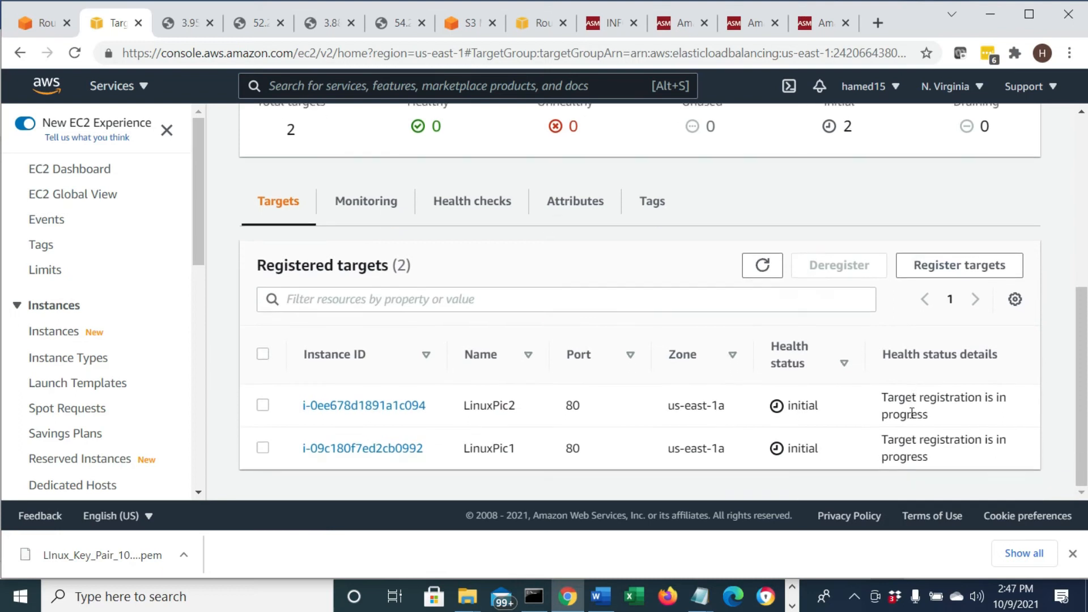
- Consult Steps 11 and 12 of the Word lab guide on PictureTG's health and VideoTG's status
click(601, 596)
drag(372, 488, 769, 489)
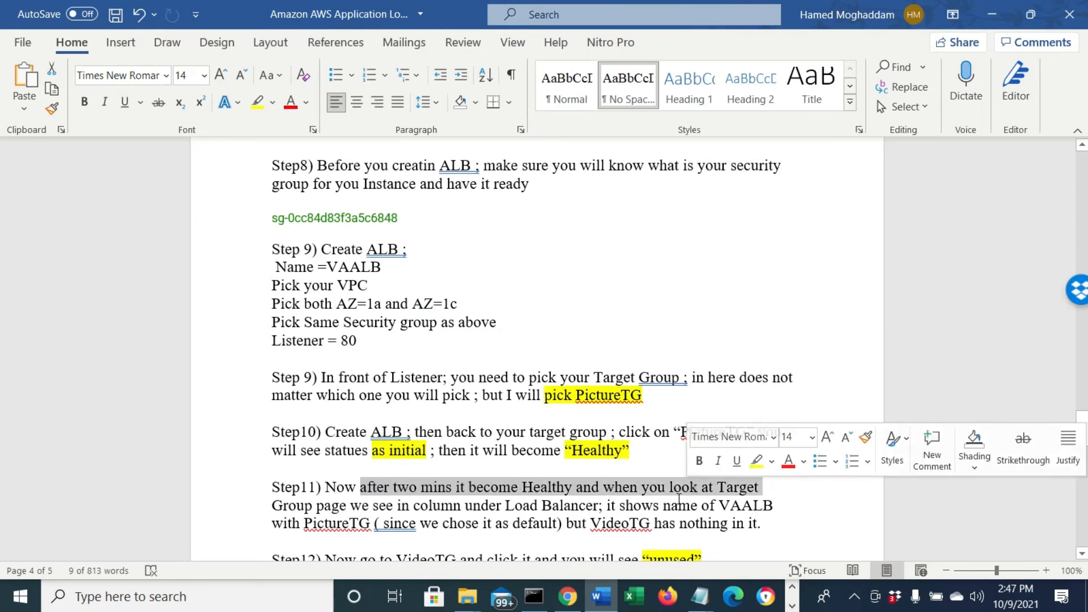
drag(483, 506, 773, 500)
scroll(742, 513, down, 1)
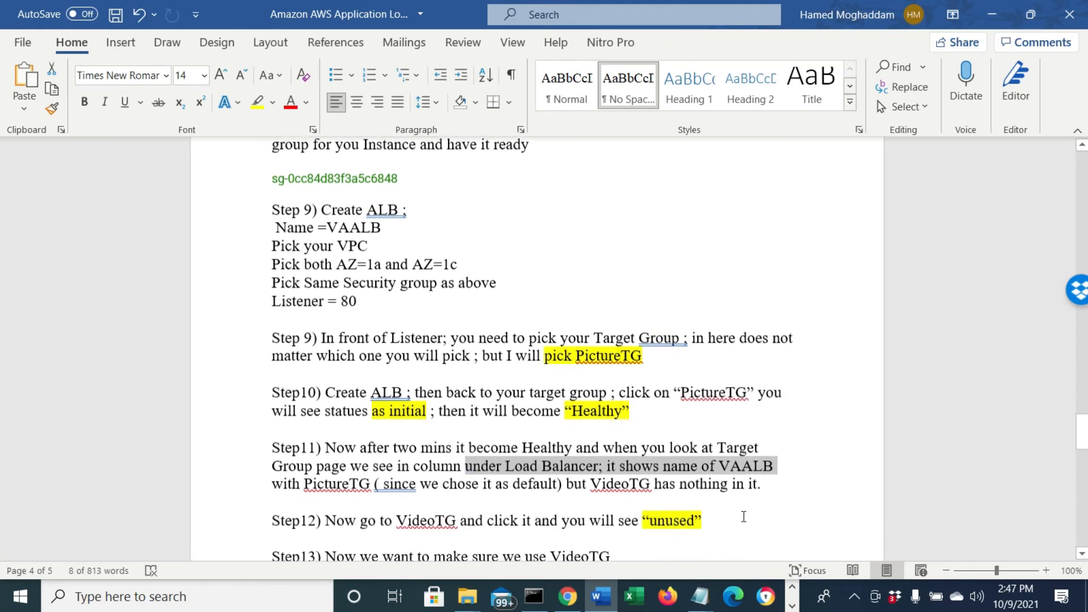
drag(388, 521, 708, 516)
scroll(626, 472, up, 5)
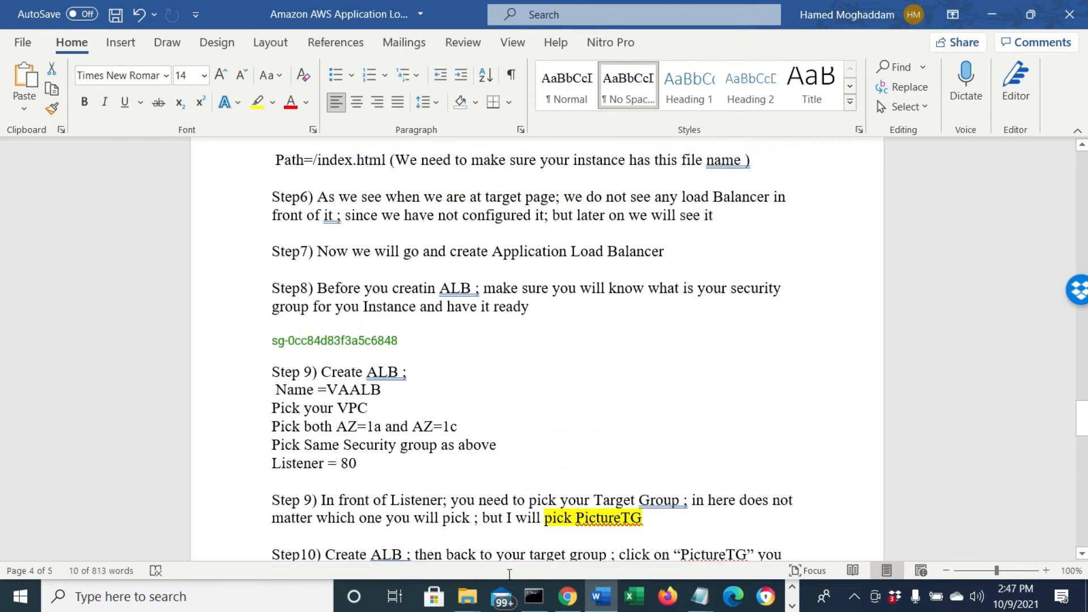
- Switch back to Chrome, open VideoTG from the target groups list, and inspect the health status of its registered targets
click(568, 600)
scroll(487, 309, up, 5)
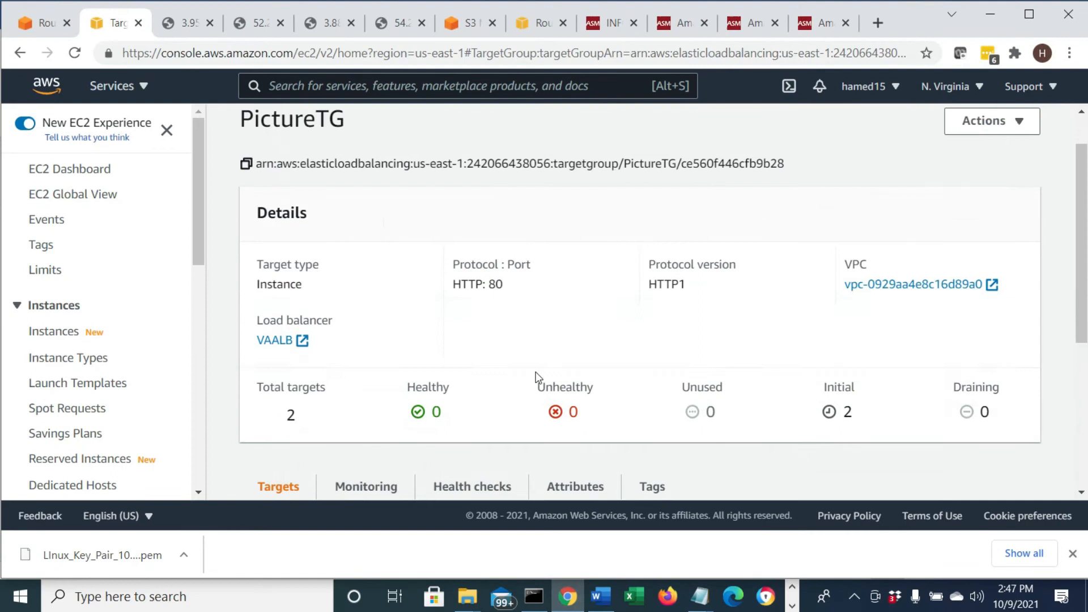
click(328, 132)
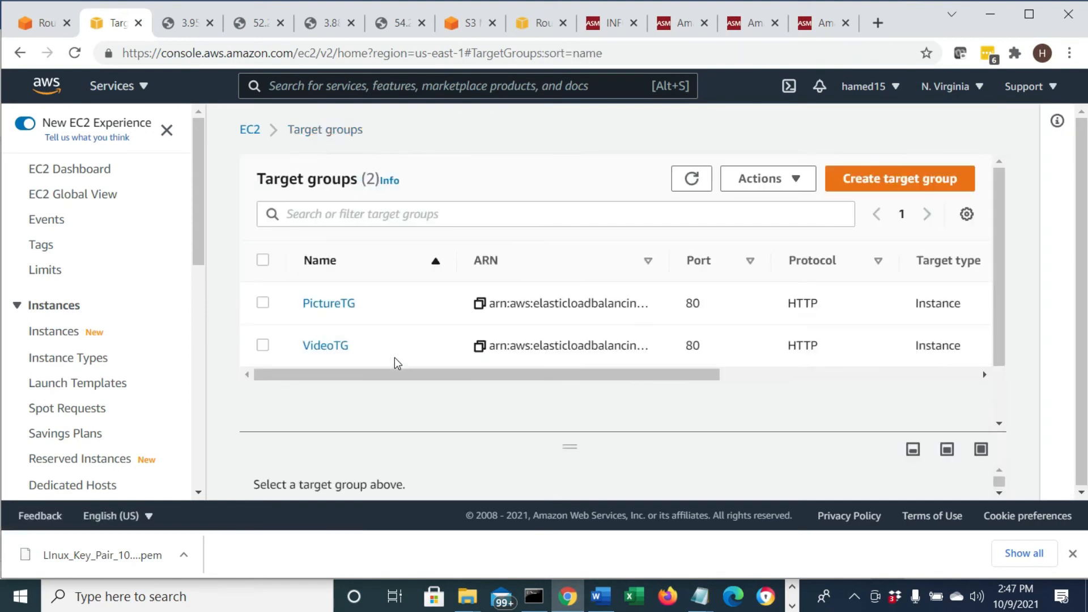
click(327, 345)
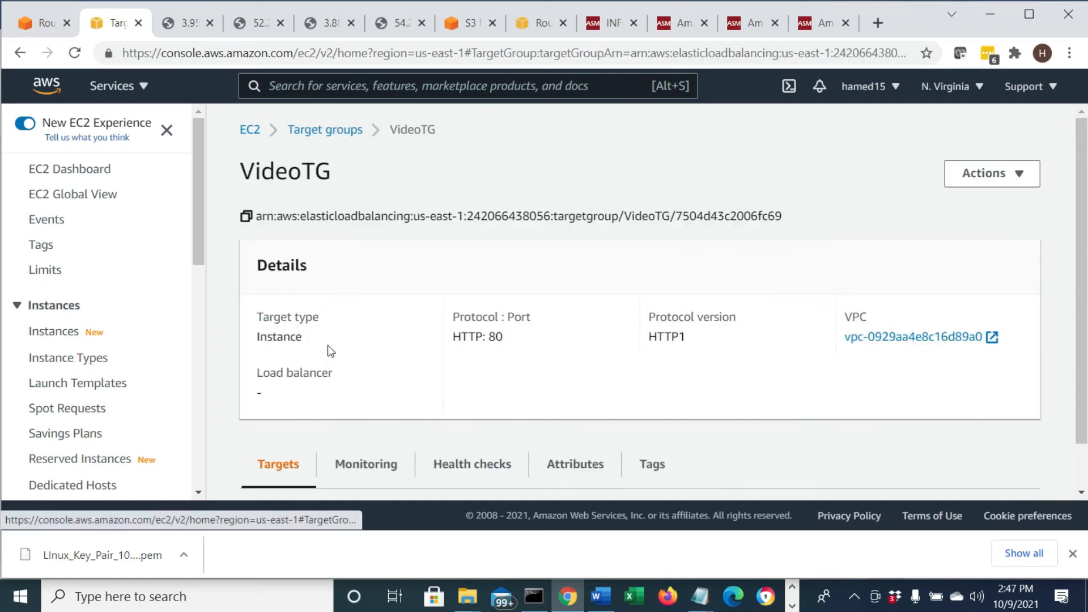
scroll(523, 426, down, 5)
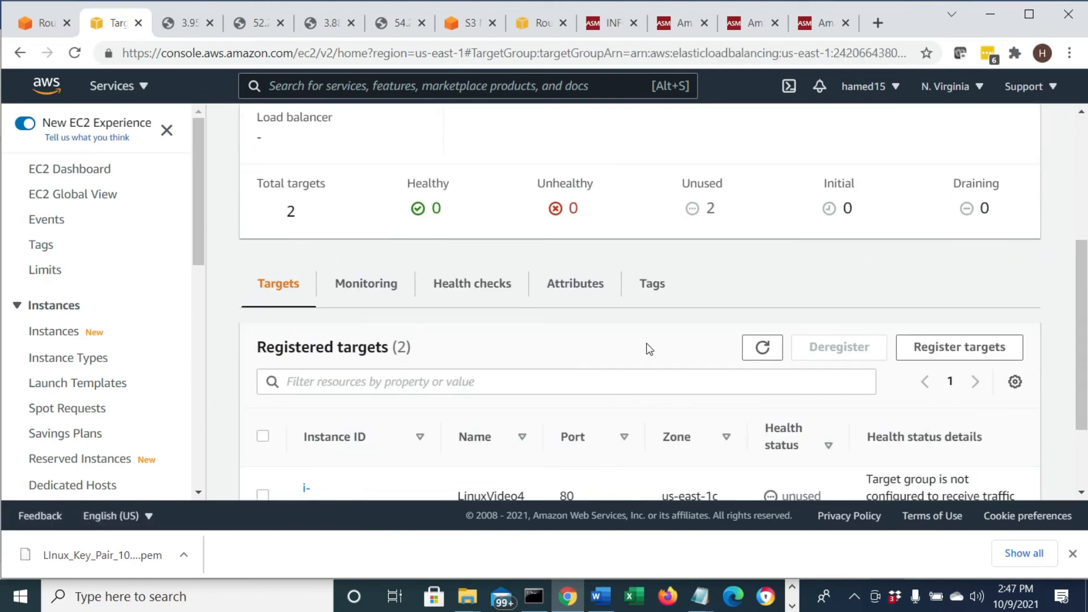
scroll(775, 453, down, 1)
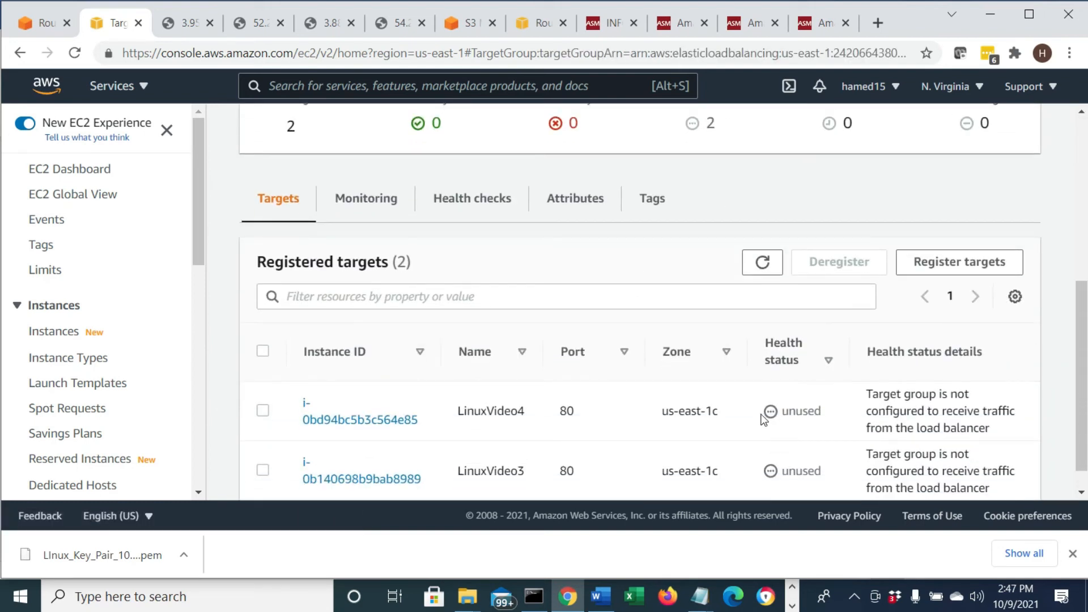
double_click(762, 418)
drag(748, 476, 822, 470)
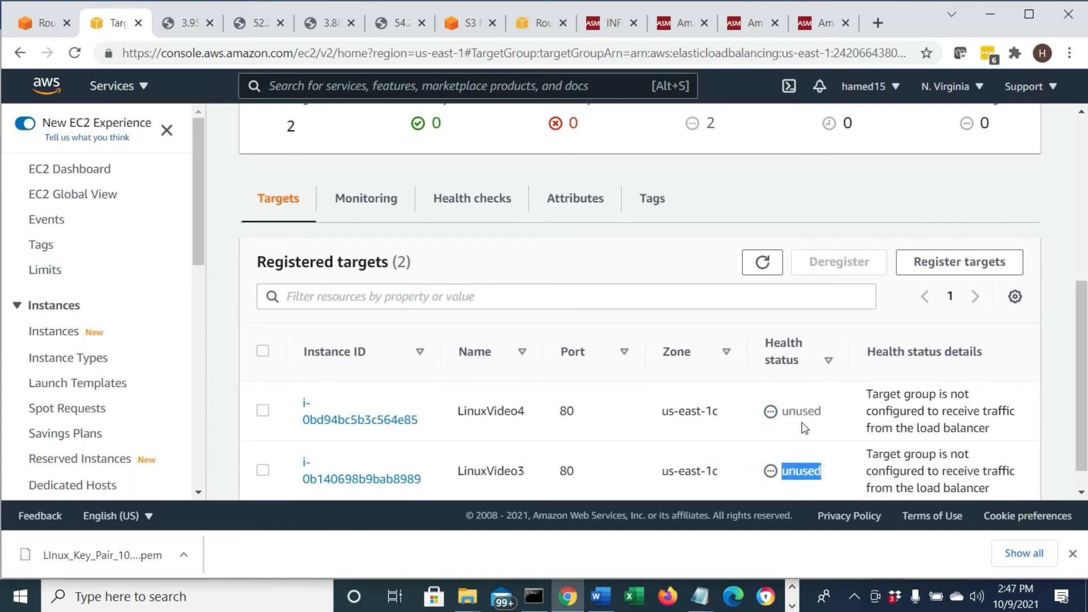
scroll(756, 434, up, 5)
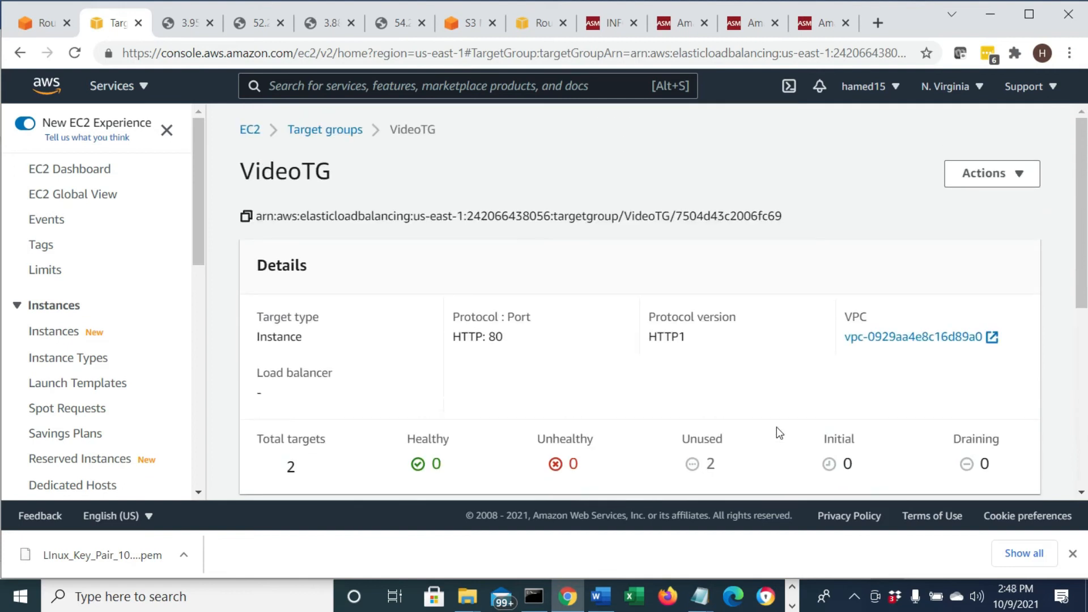
- Reopen PictureTG from the target groups list, refresh its registered targets, and recheck their health status
click(334, 132)
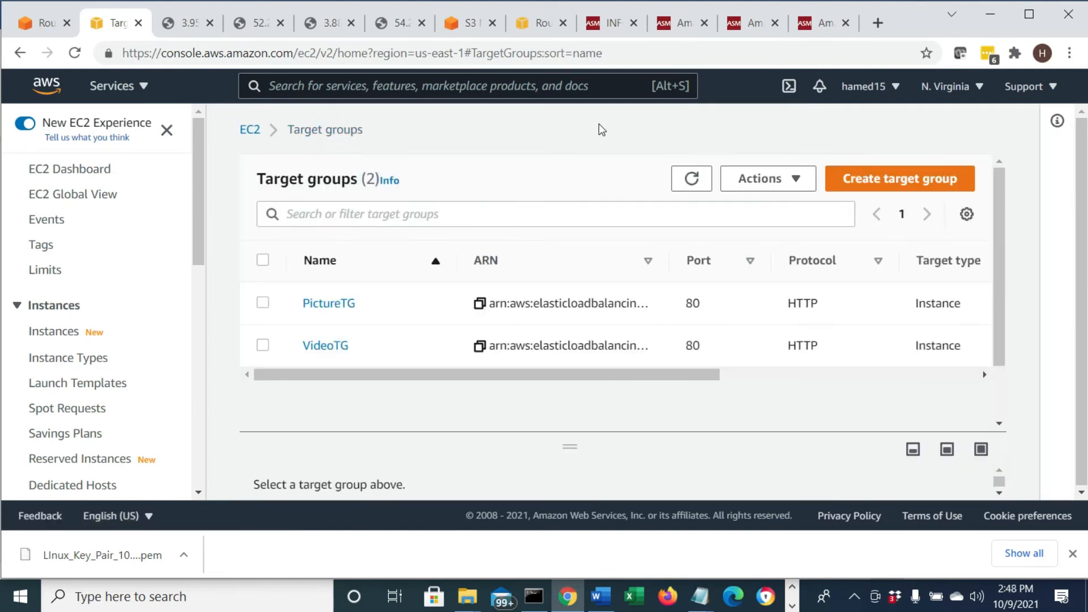
click(329, 303)
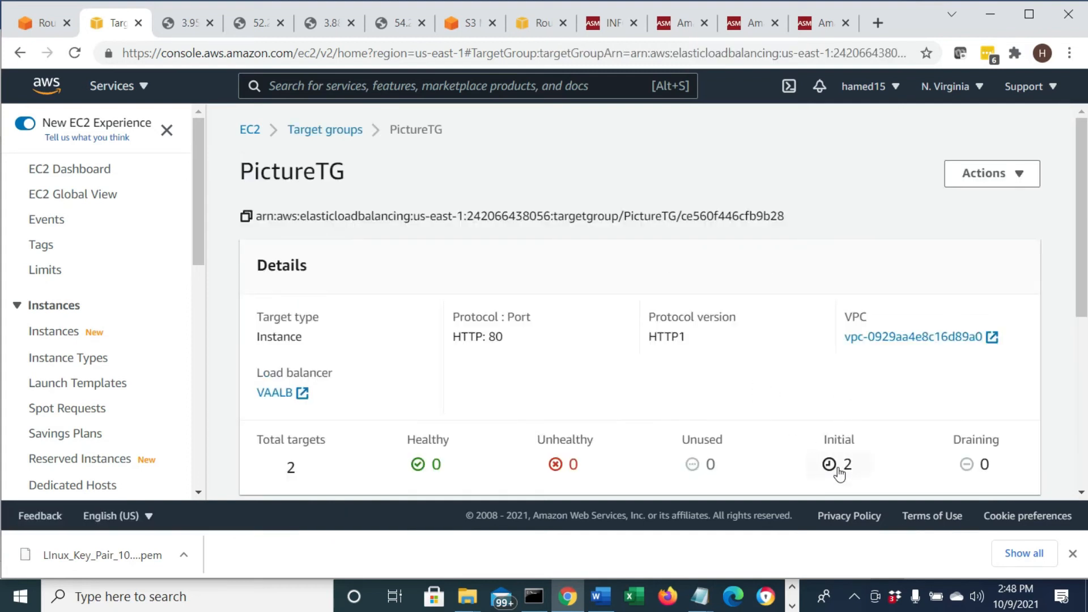
scroll(697, 376, down, 3)
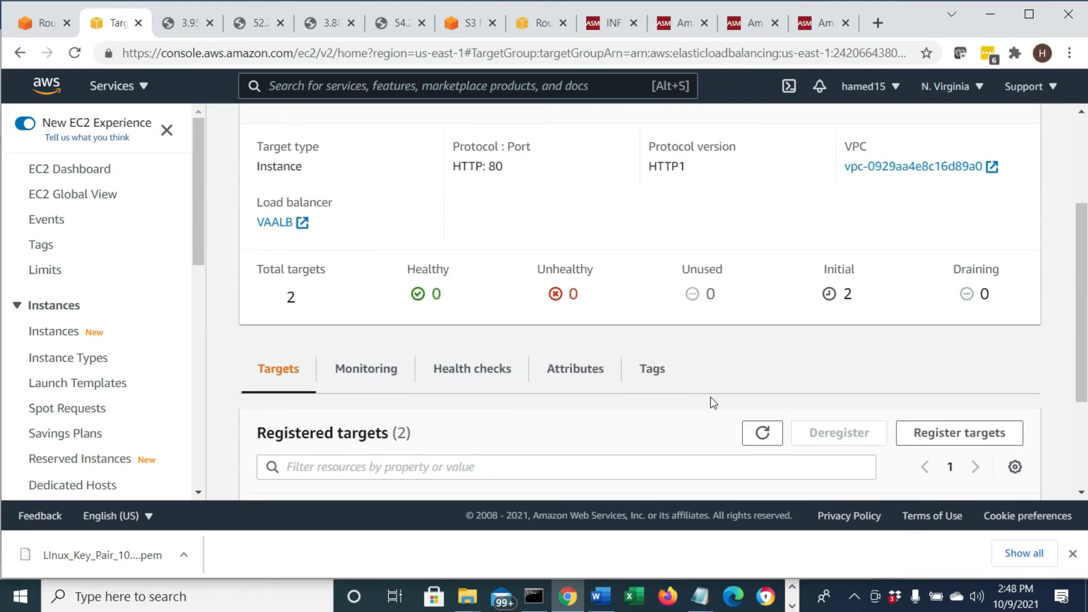
click(770, 441)
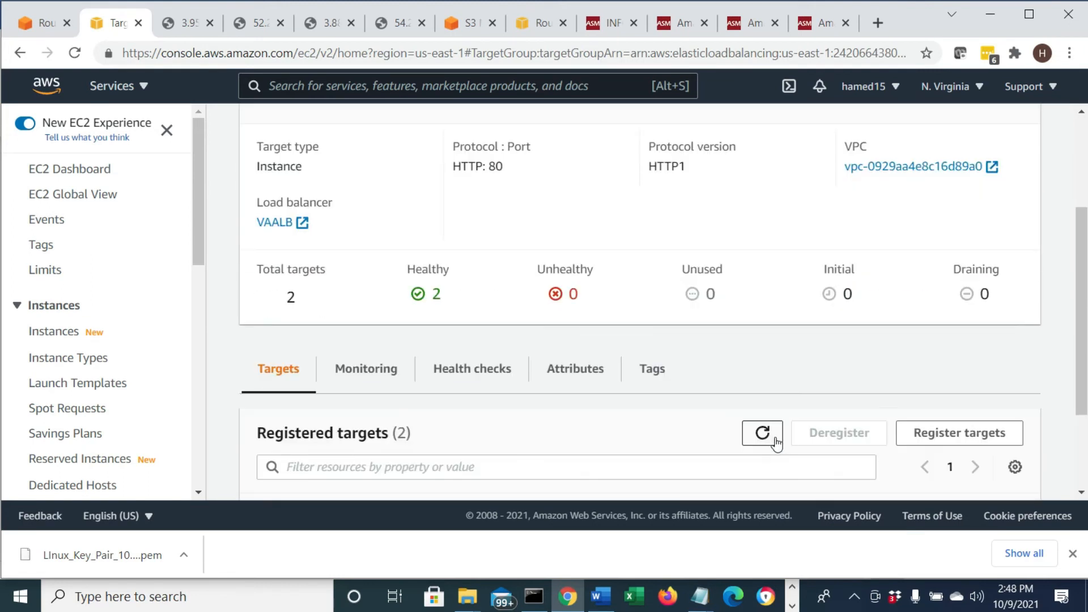
double_click(430, 269)
scroll(605, 334, down, 2)
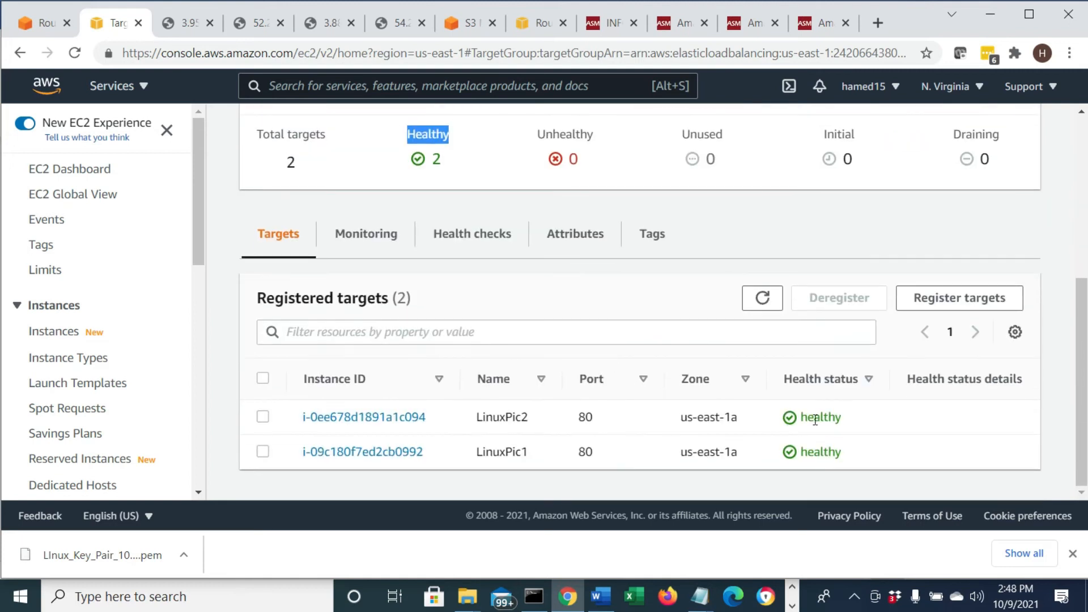
drag(857, 418, 778, 422)
drag(850, 457, 789, 460)
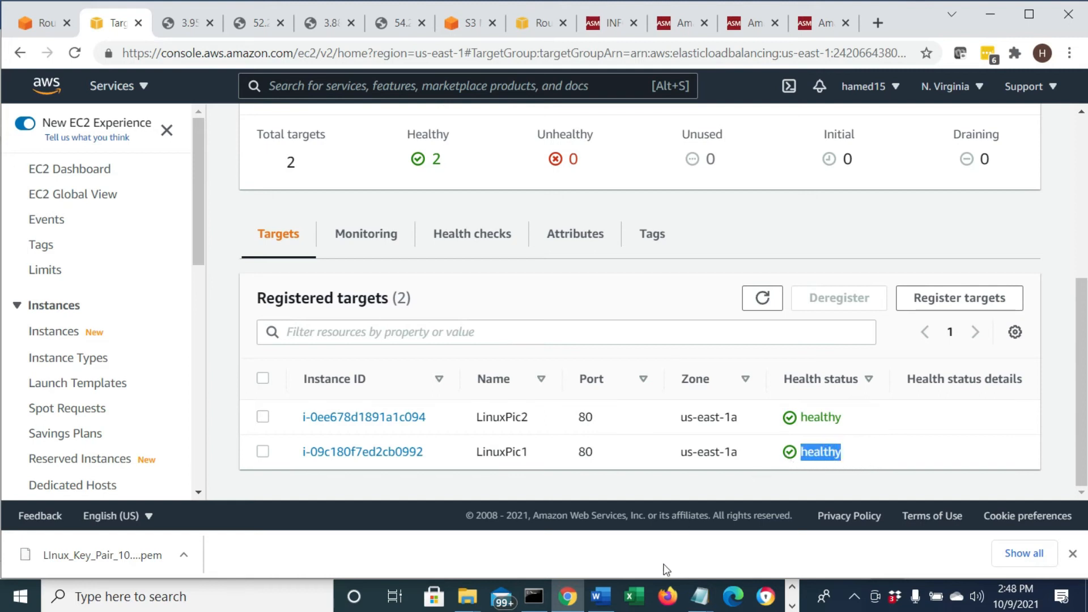
- Consult Steps 10 to 13 of the Word lab guide on target group status and using VideoTG
click(600, 596)
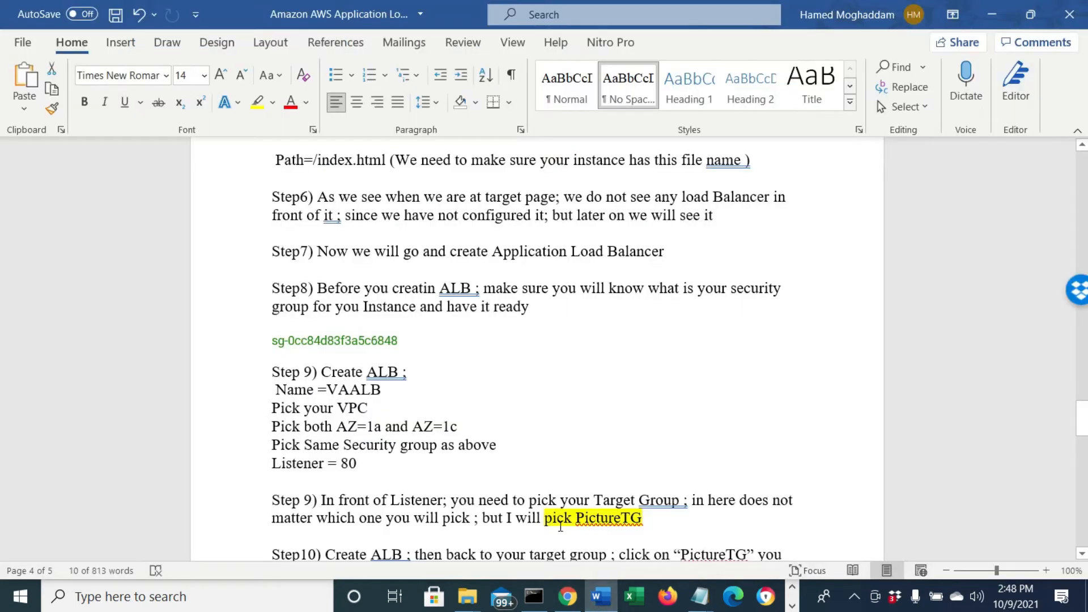
scroll(566, 522, down, 1)
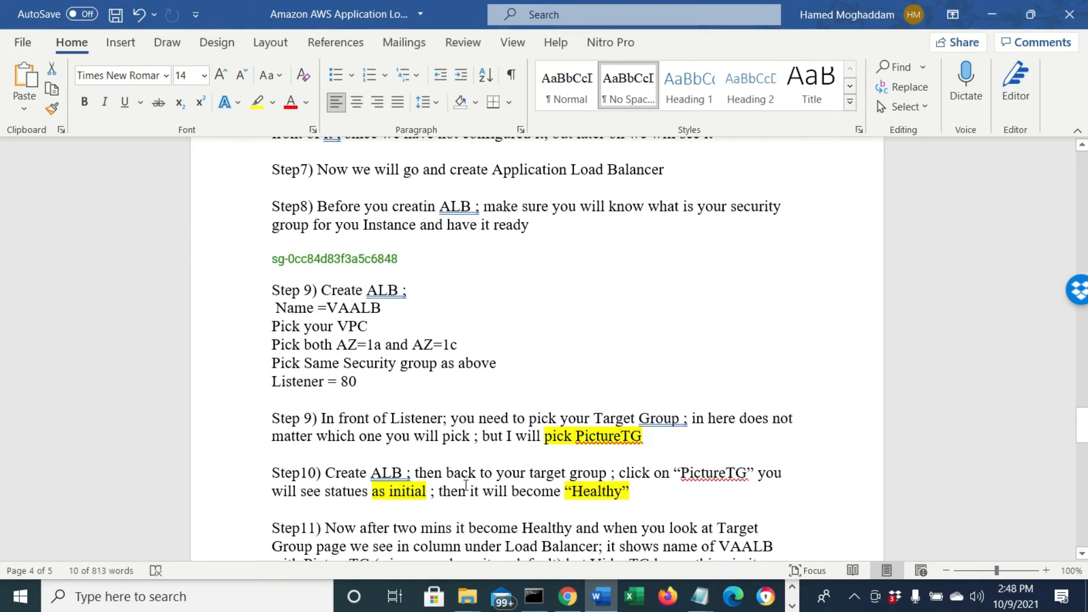
scroll(484, 486, down, 2)
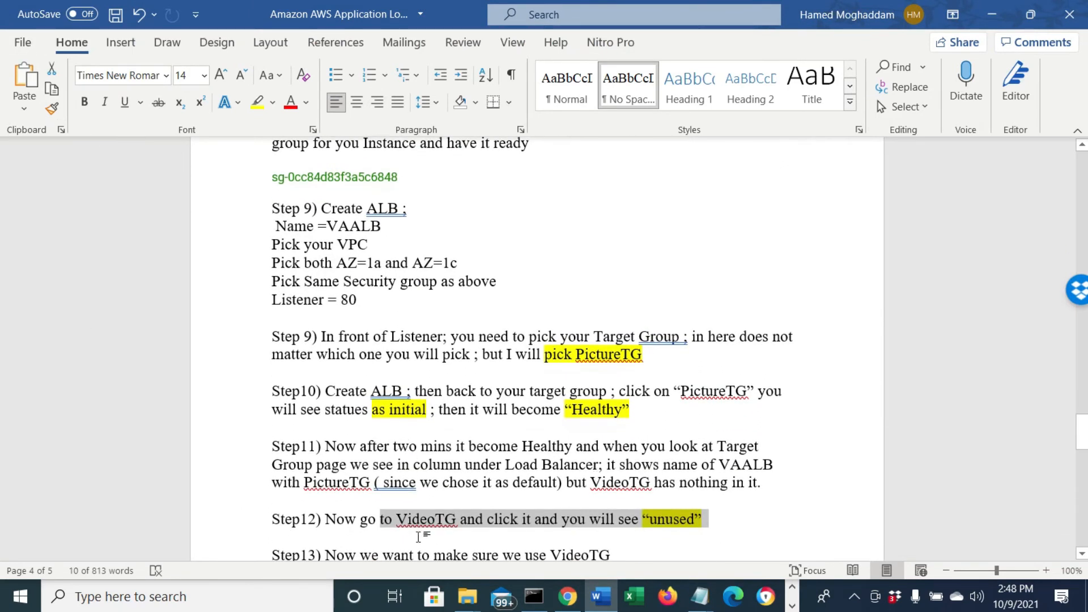
click(395, 520)
scroll(678, 547, down, 2)
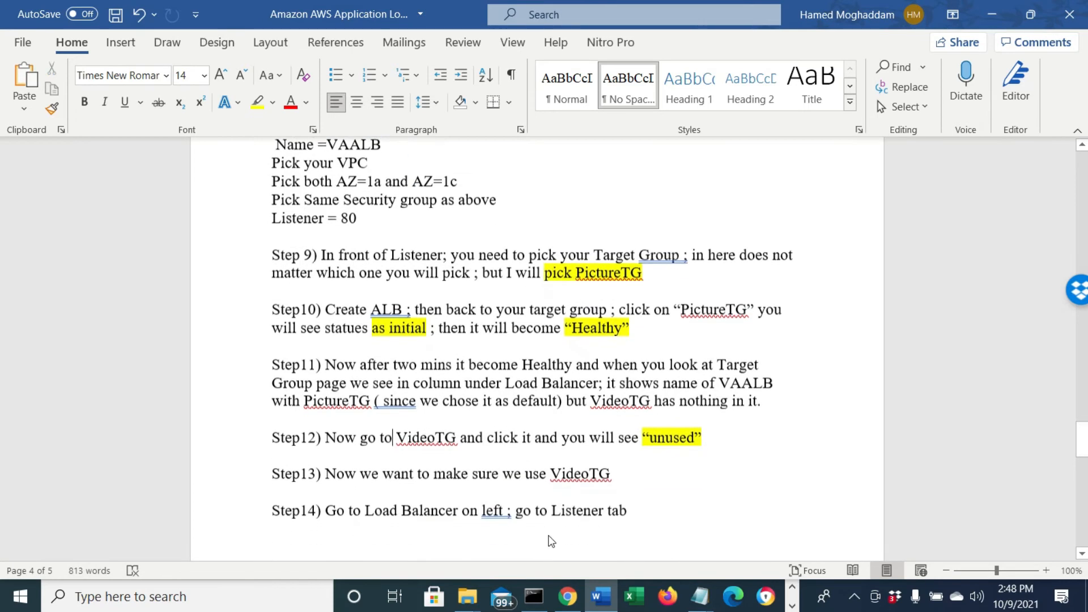
drag(418, 475, 622, 484)
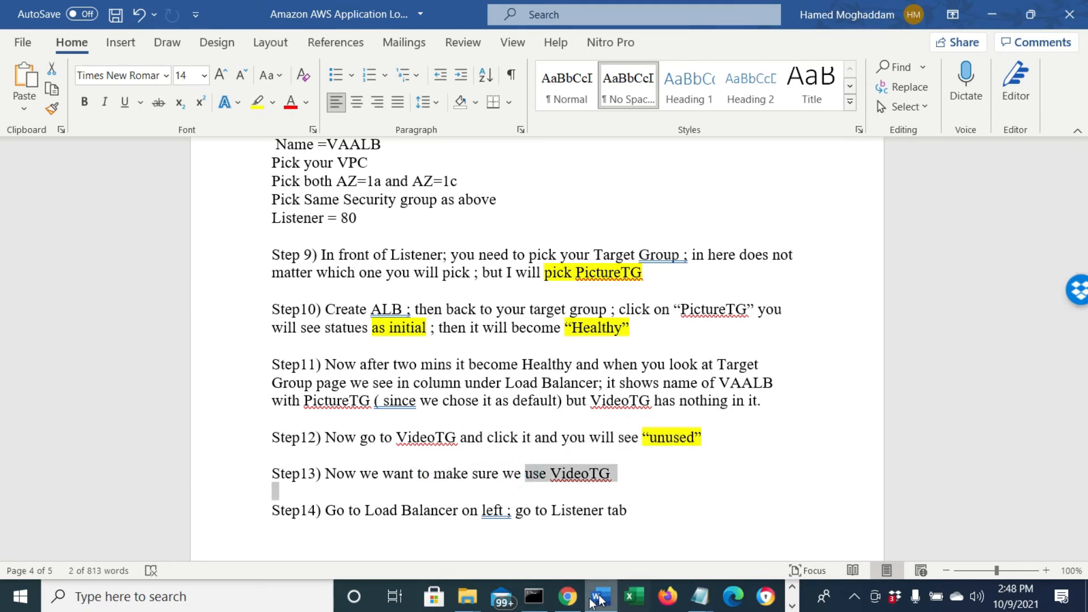
- Switch back to Chrome and compare the load balancer association of PictureTG and VideoTG in the target groups list
click(567, 595)
scroll(586, 444, up, 5)
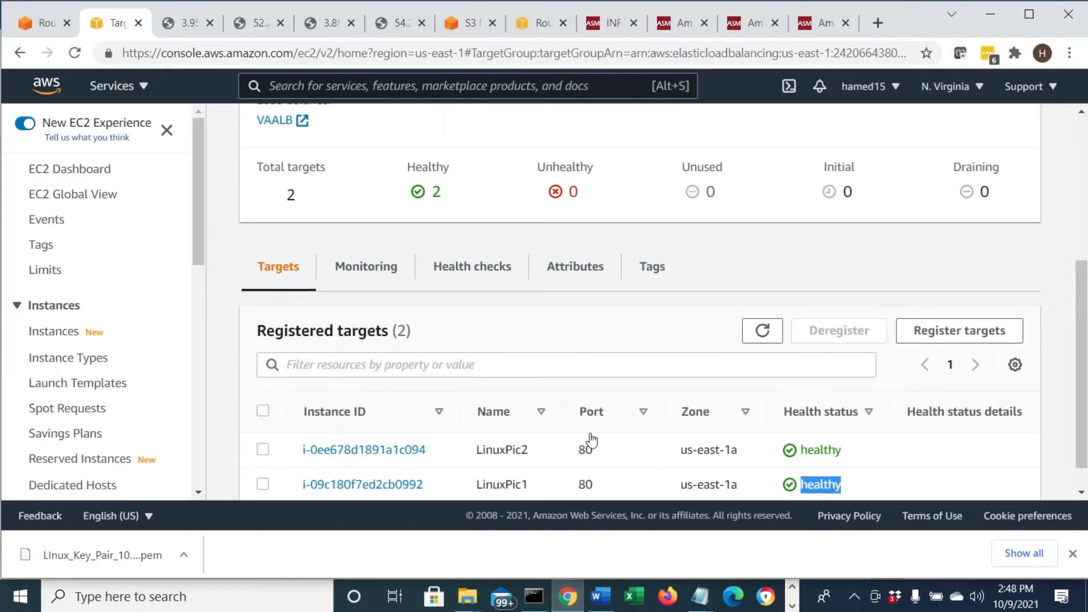
click(321, 129)
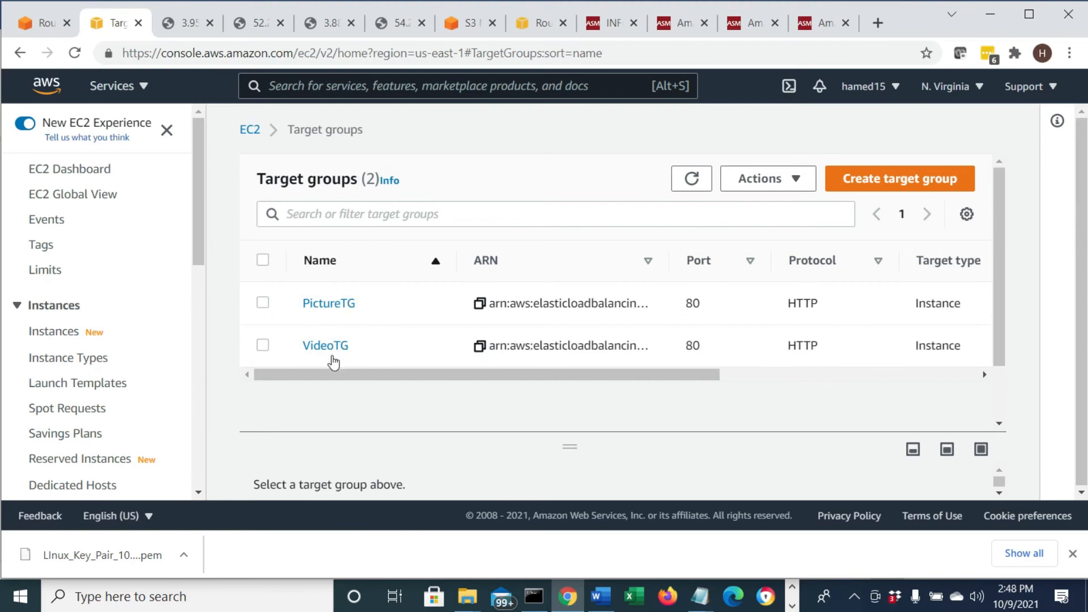
drag(560, 375, 777, 389)
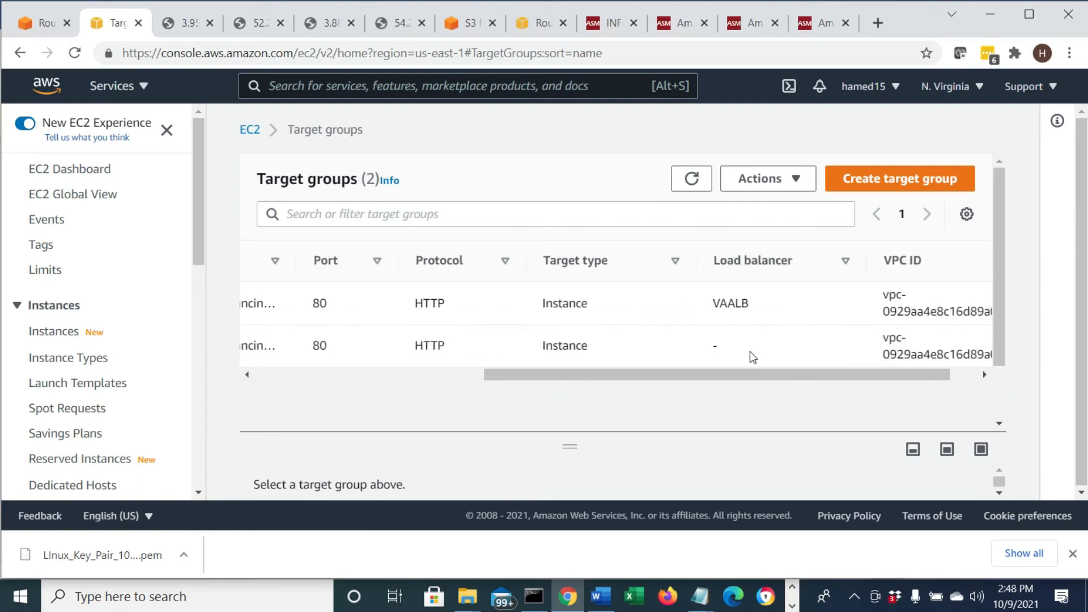
click(704, 345)
drag(695, 374, 428, 375)
- Open the EC2 Load Balancers page and consult Step 14 of the Word lab guide on the listener
drag(201, 236, 209, 461)
click(89, 349)
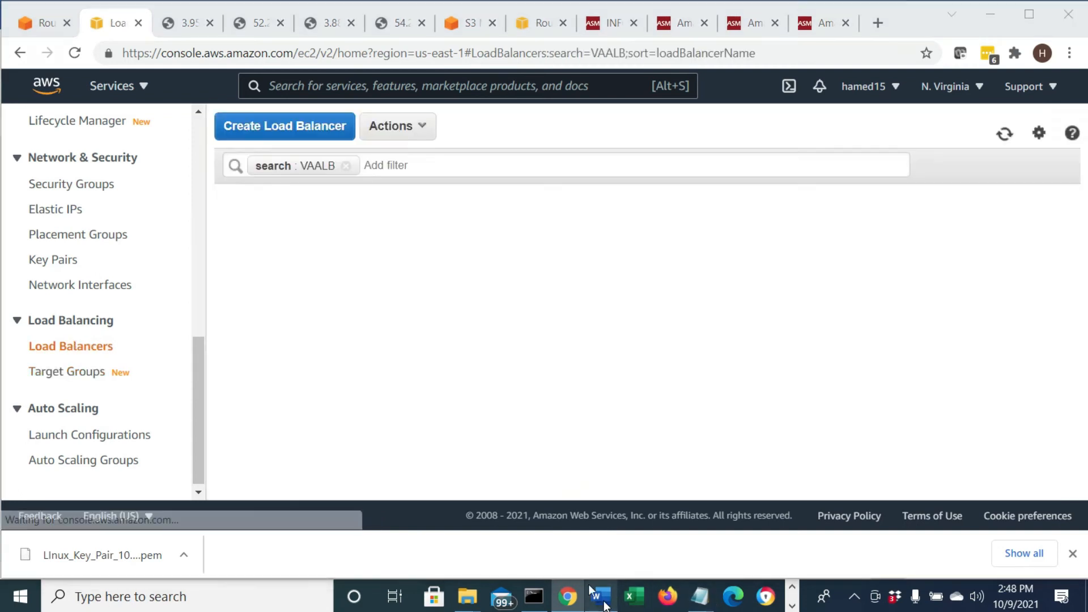
click(600, 596)
scroll(454, 497, down, 1)
drag(396, 468, 637, 470)
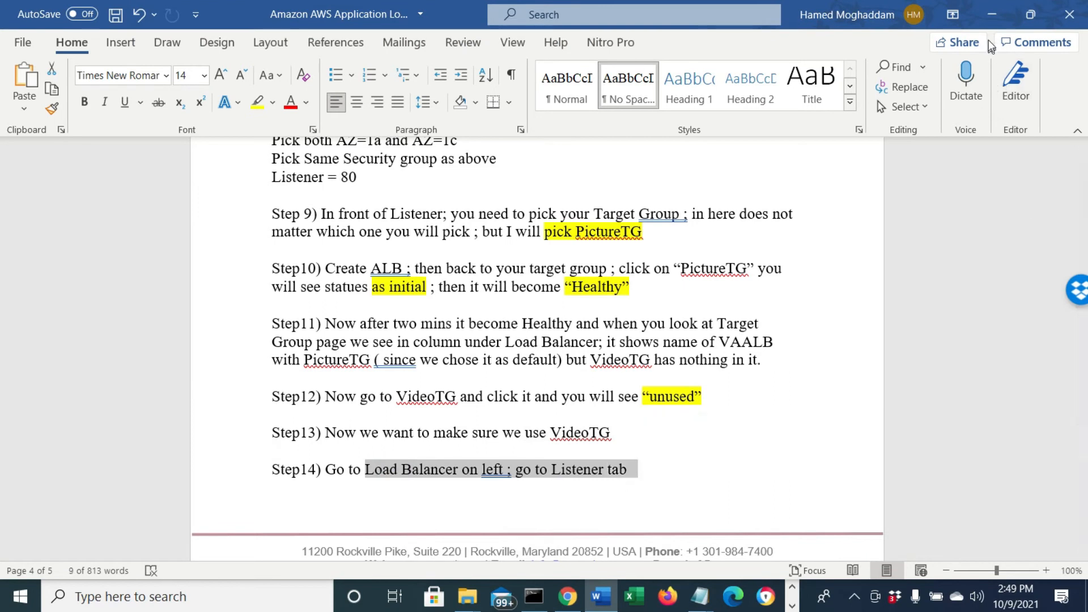
click(991, 14)
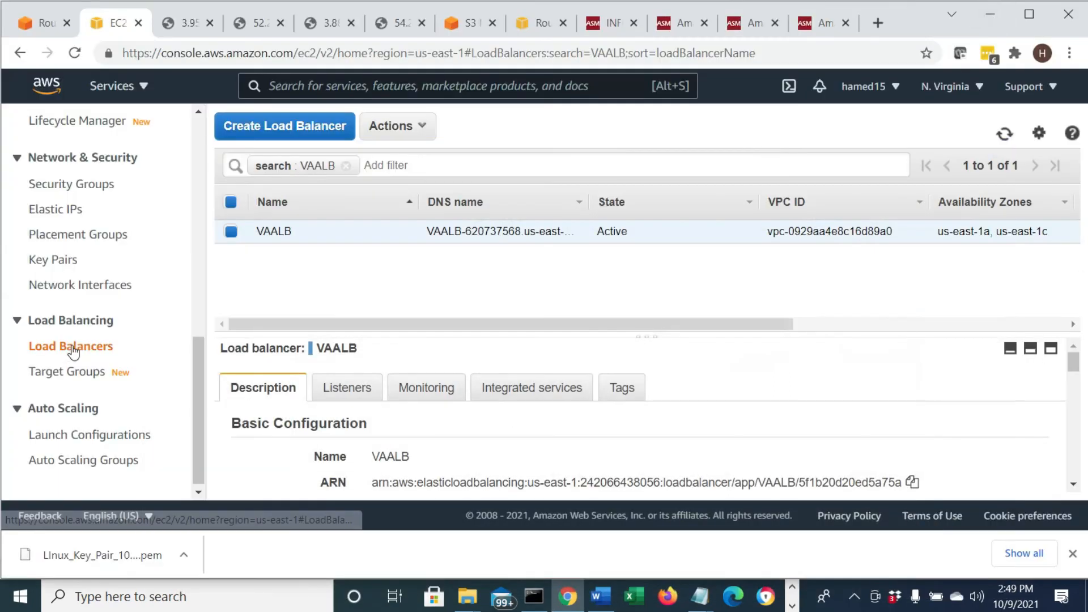
- Open the rules of VAALB's HTTP:80 listener and insert a new rule above the default one
click(355, 391)
scroll(648, 444, down, 2)
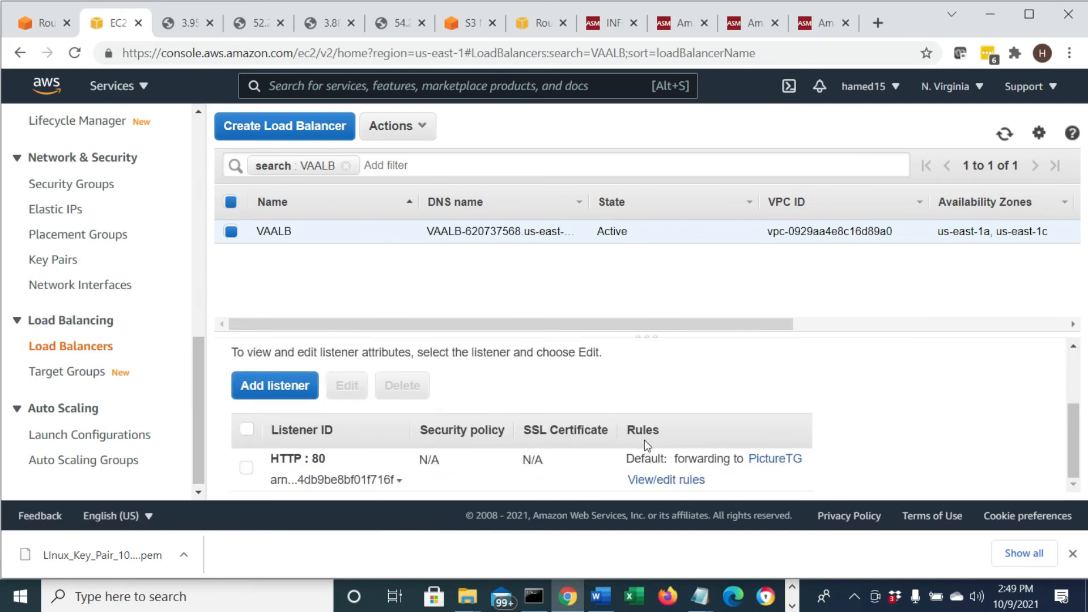
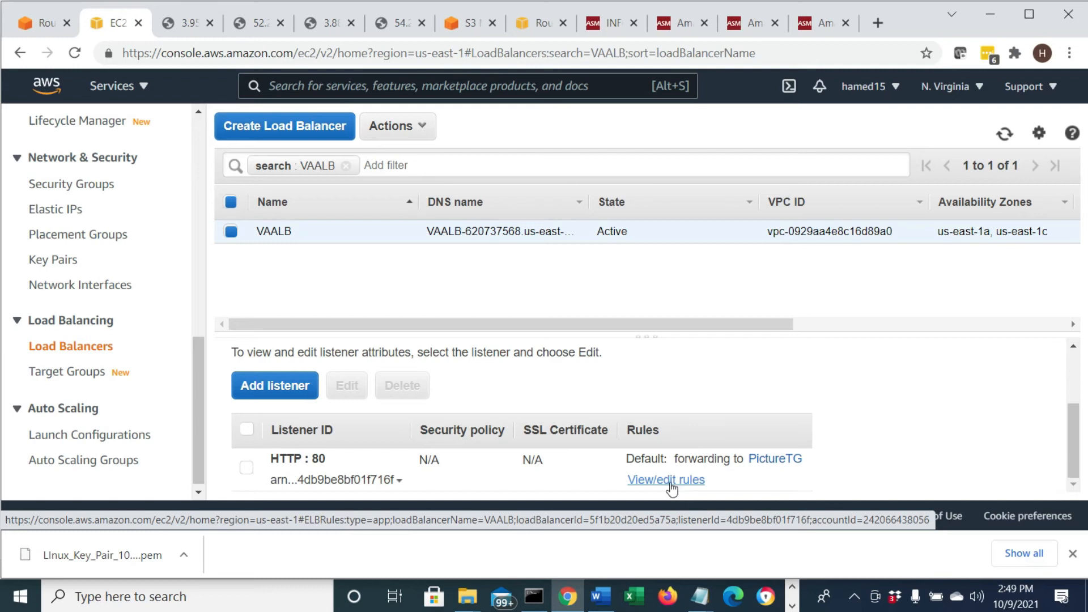
click(666, 480)
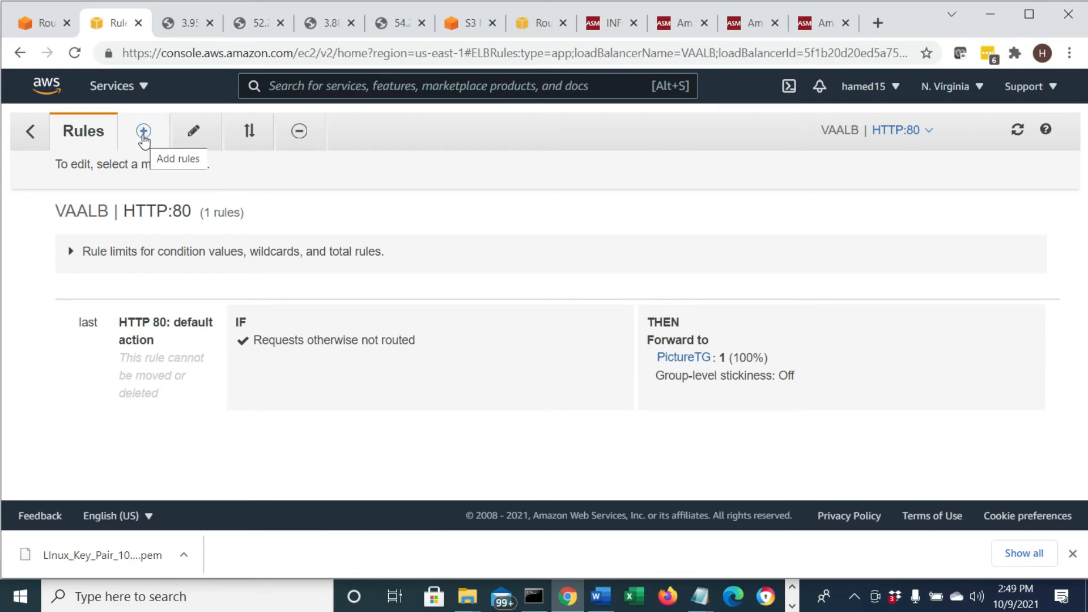
click(144, 136)
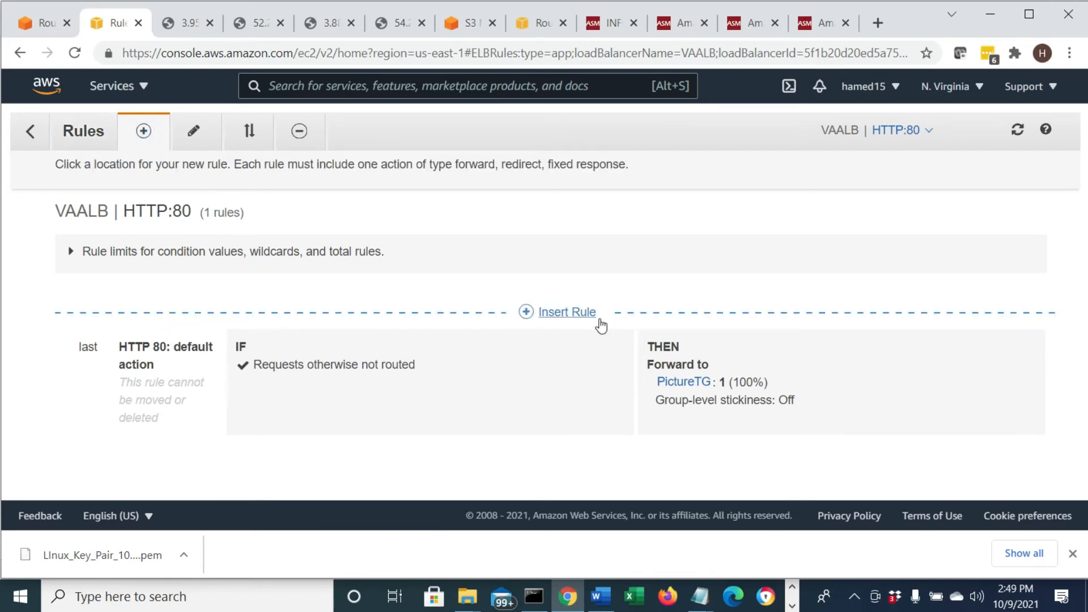
click(585, 317)
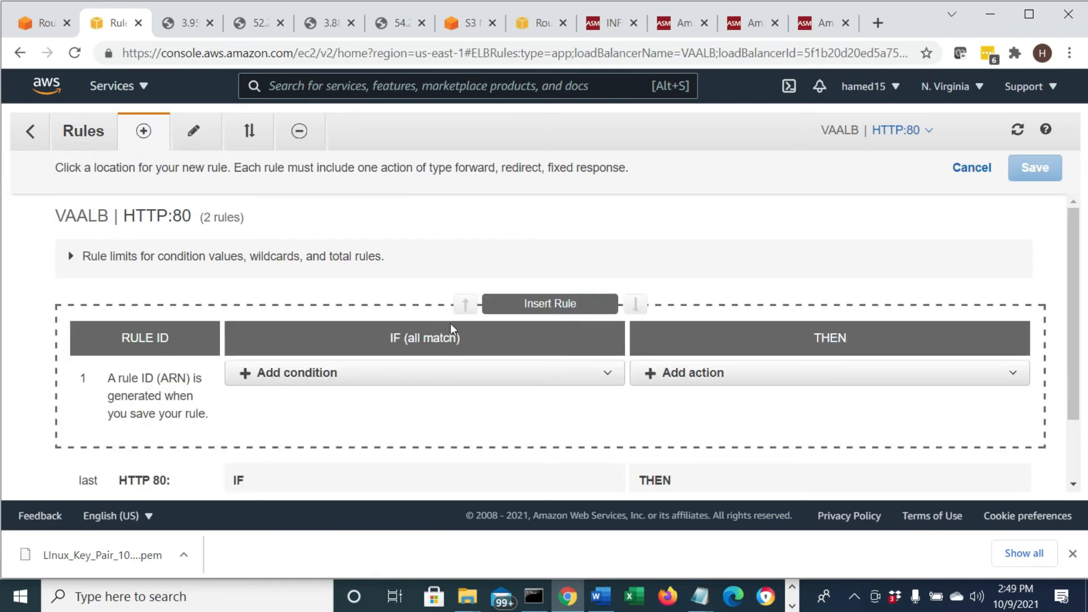
- Add a Path condition with the value *video* to the new listener rule
click(347, 374)
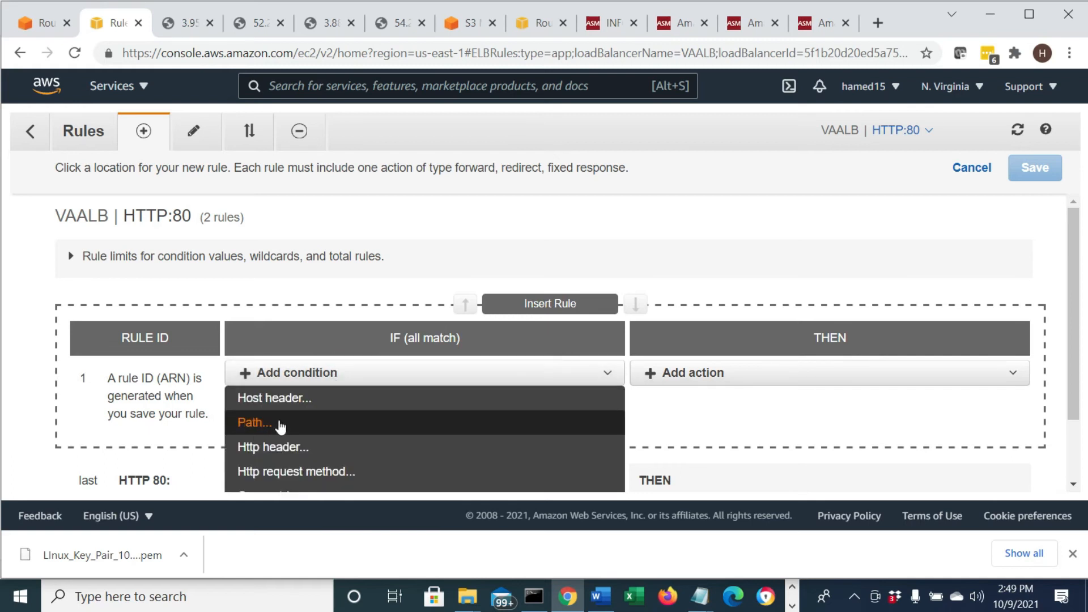
click(278, 422)
click(297, 414)
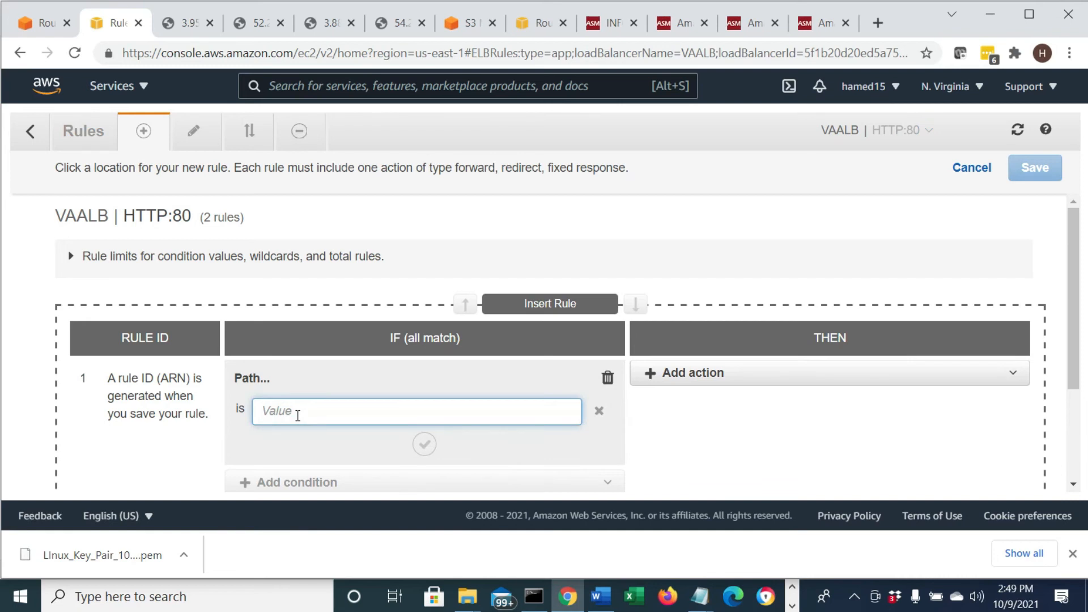
text(*)
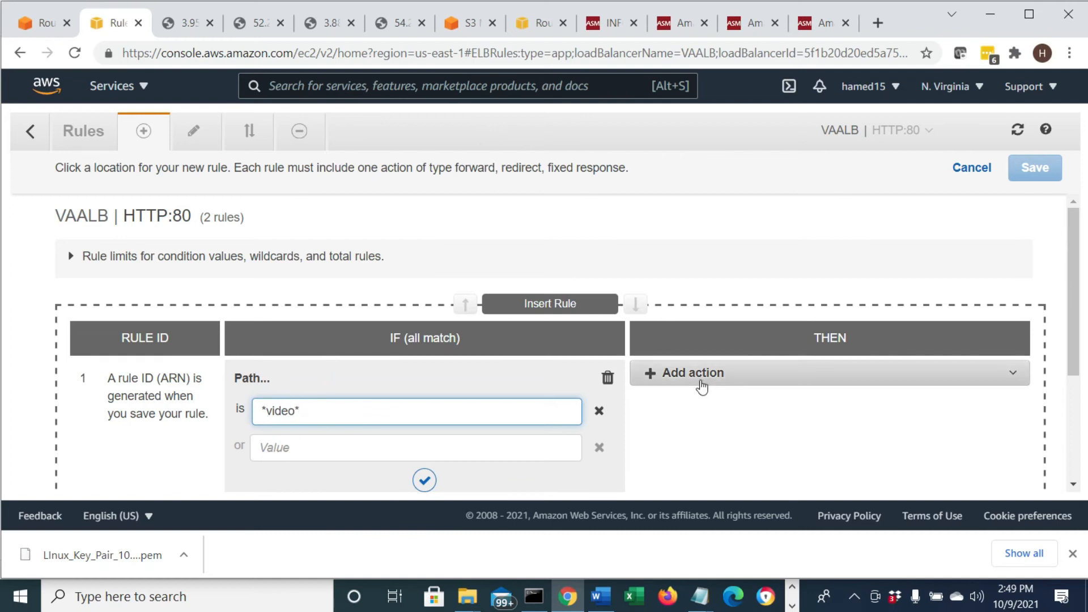
- Add a Forward to action to the new rule with VideoTG as the target group
click(698, 373)
click(697, 400)
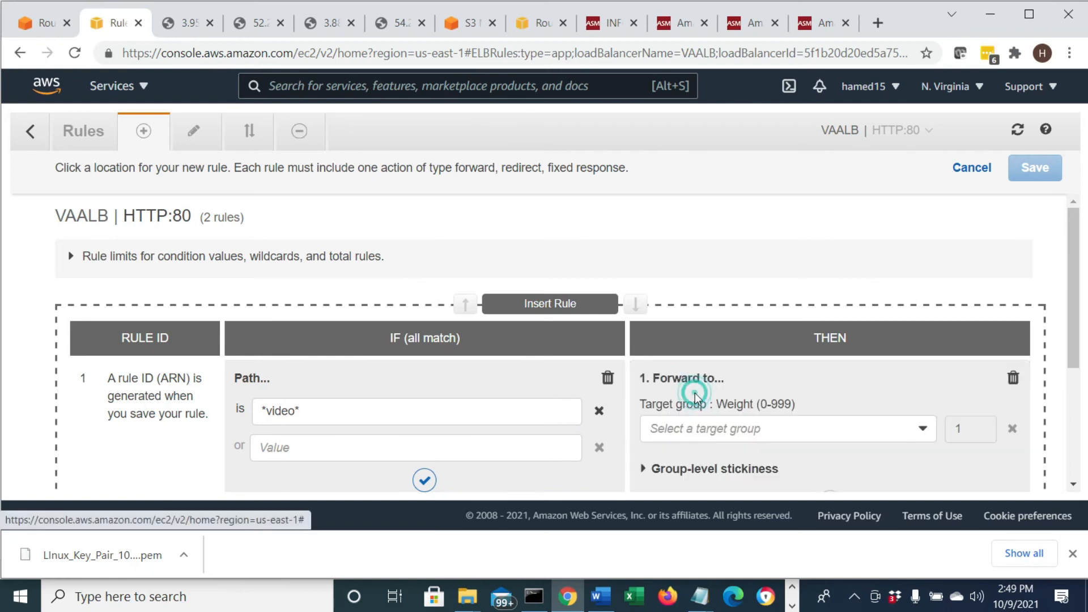
click(726, 434)
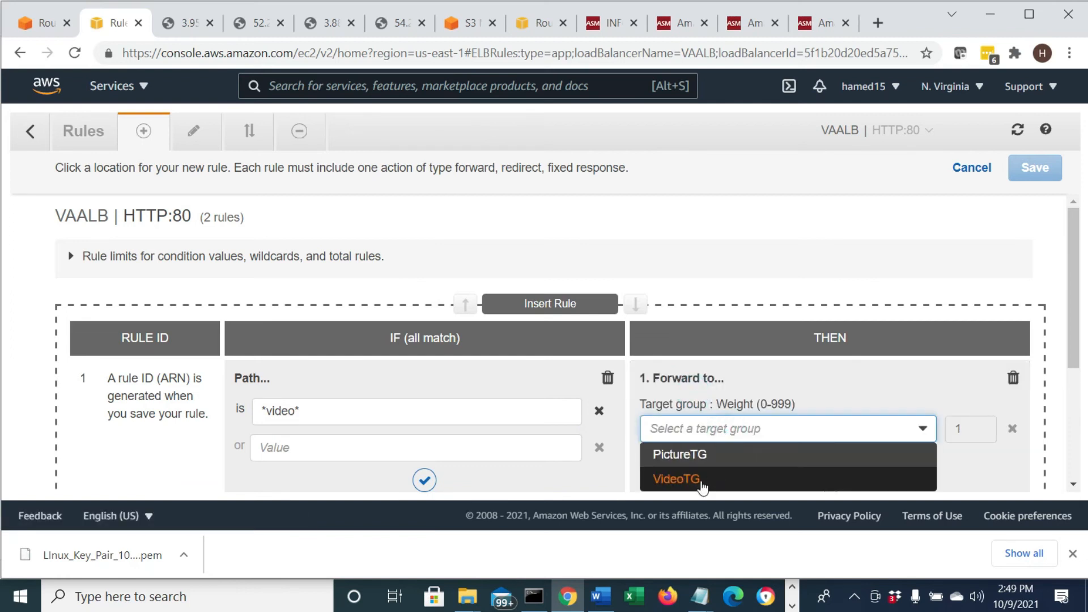
click(700, 489)
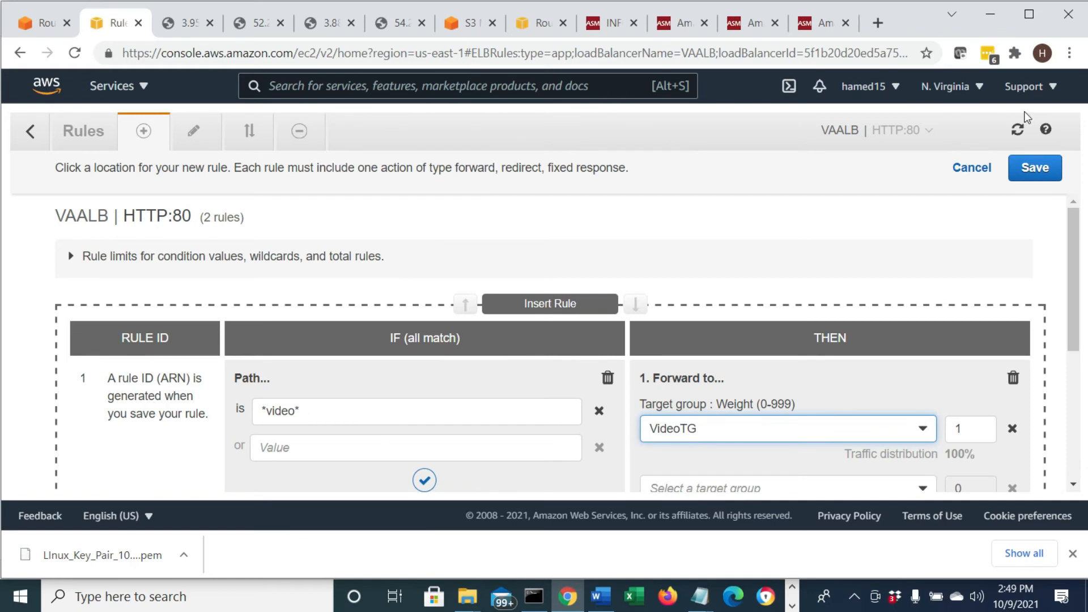
- Save the new HTTP:80 listener rule that forwards *video* paths to VideoTG
click(1041, 170)
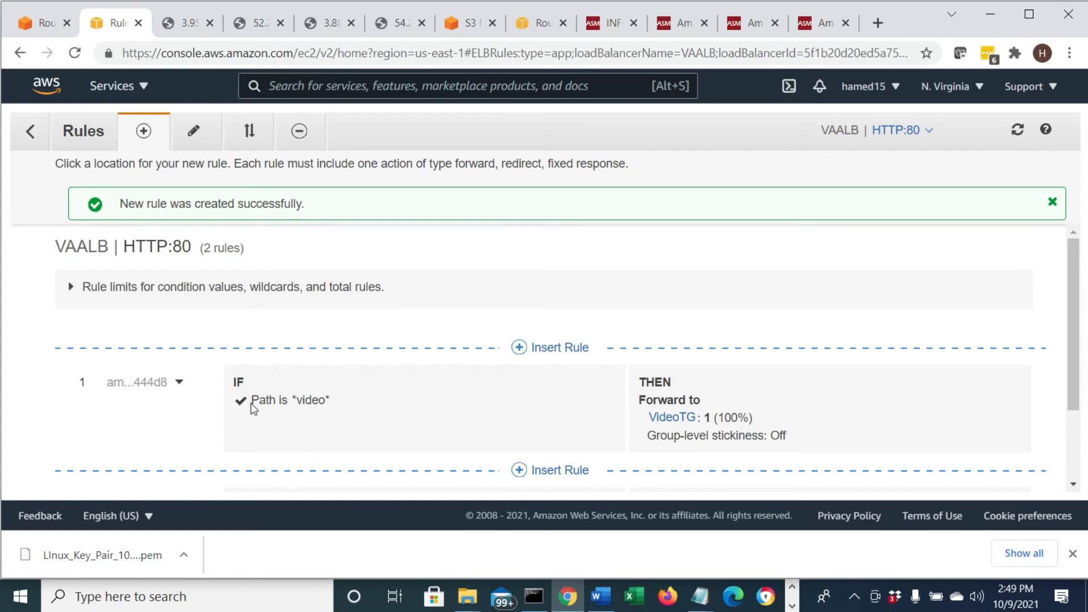
double_click(291, 406)
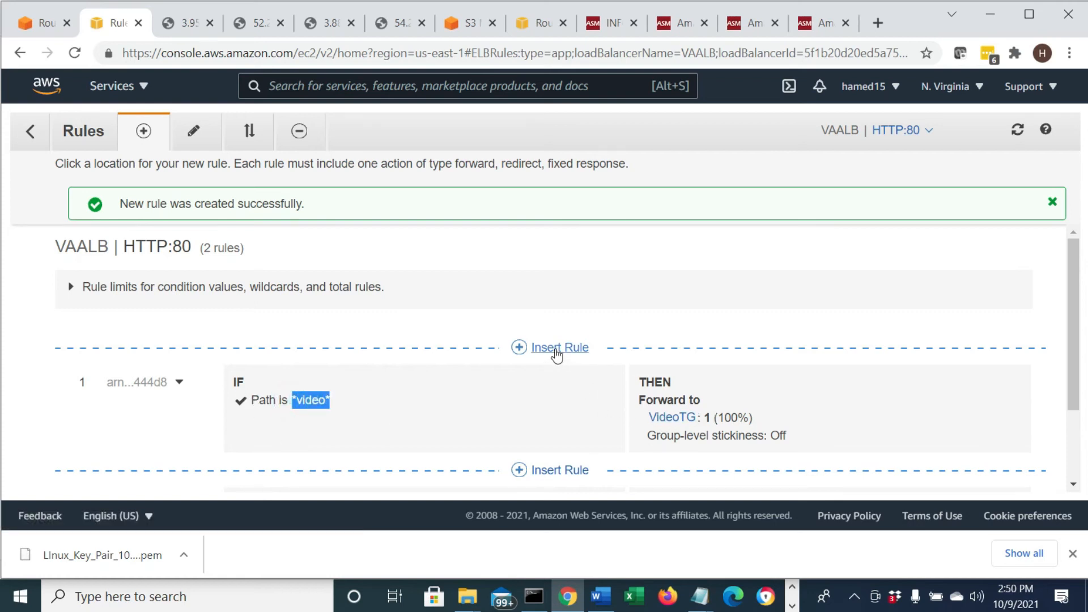
- Insert another rule above the *video* rule and give it a Path condition with the value *picture*
click(556, 348)
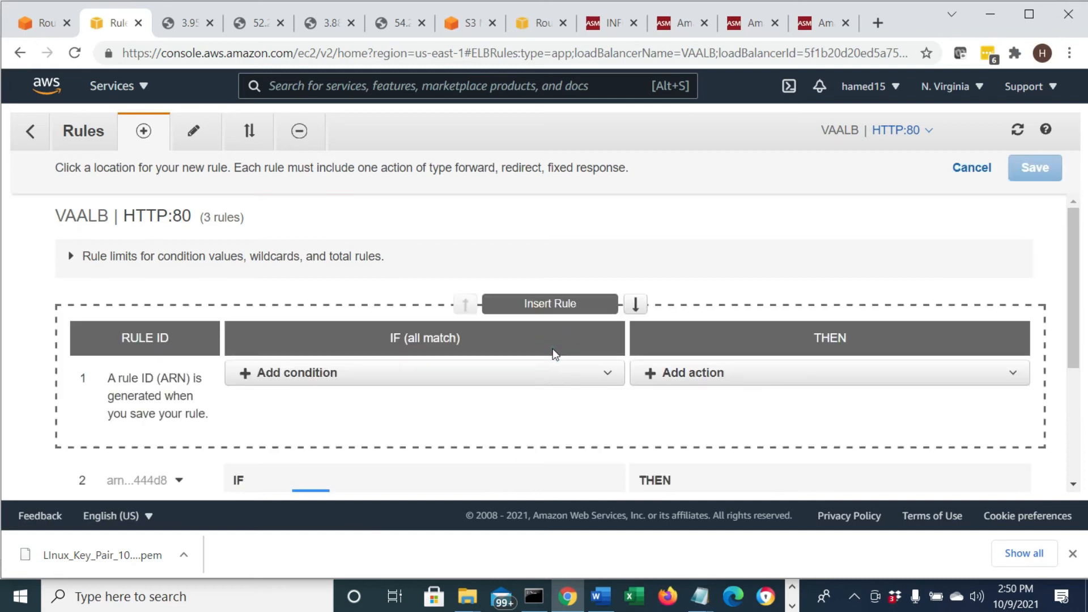
click(316, 375)
click(287, 419)
click(299, 417)
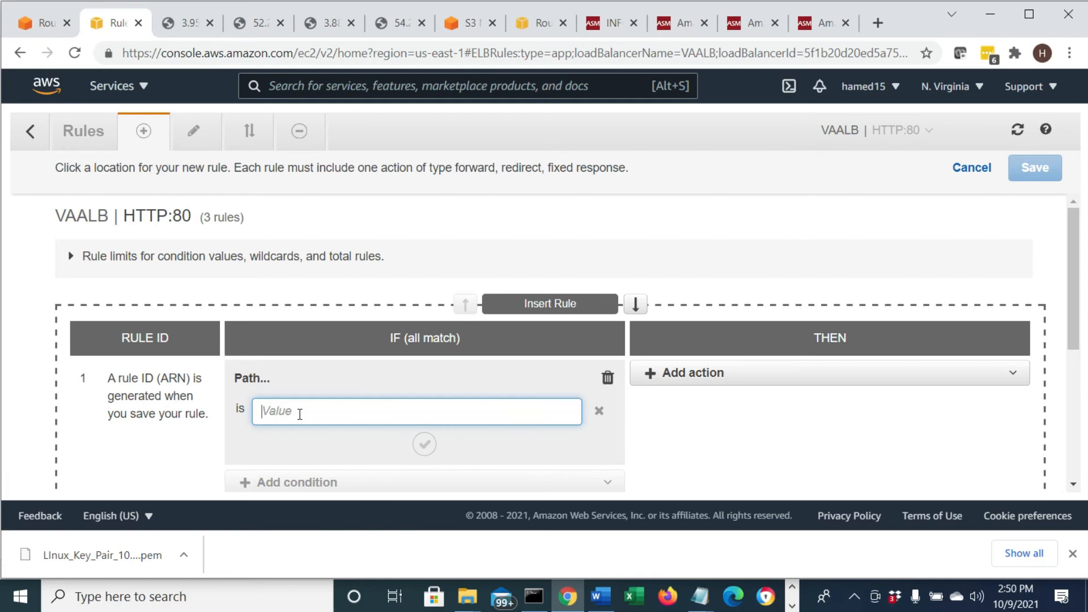
text(*)
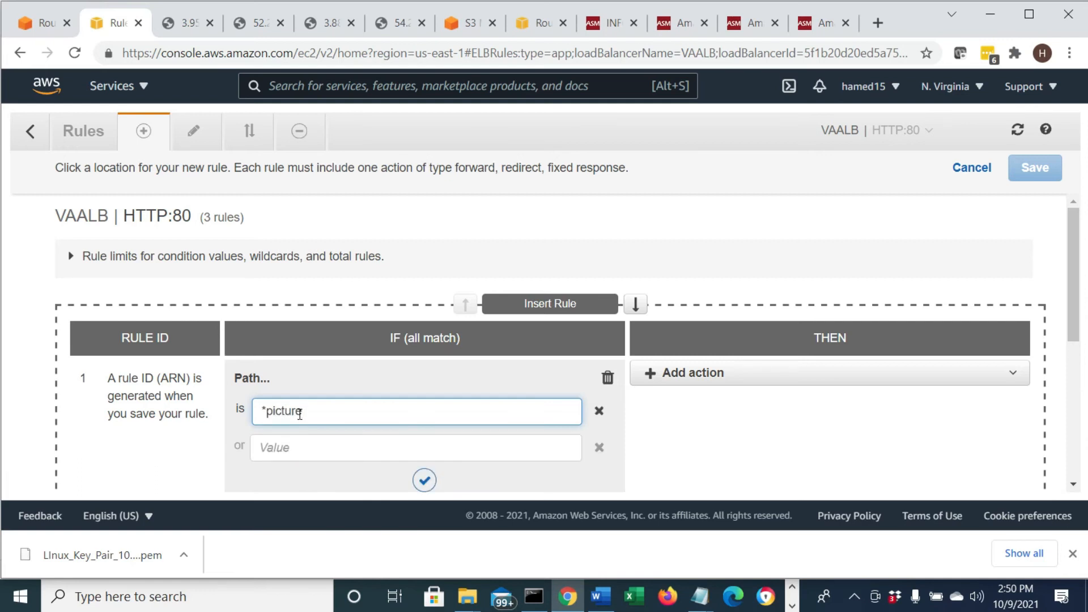
- Add a Forward to action with PictureTG as the target group to the *picture* rule and save the rule
click(776, 378)
click(728, 409)
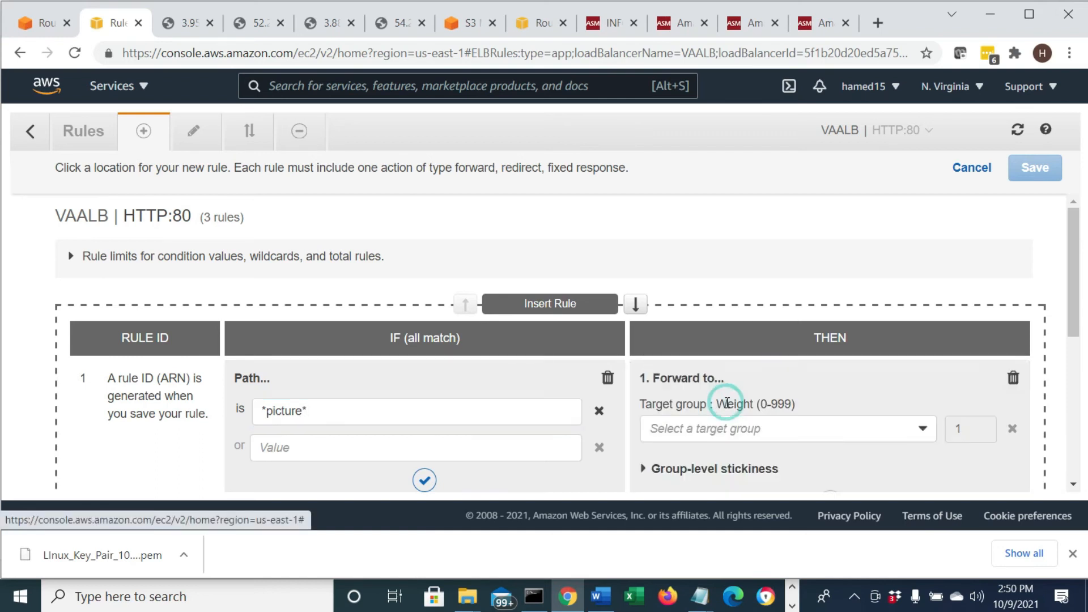
click(725, 433)
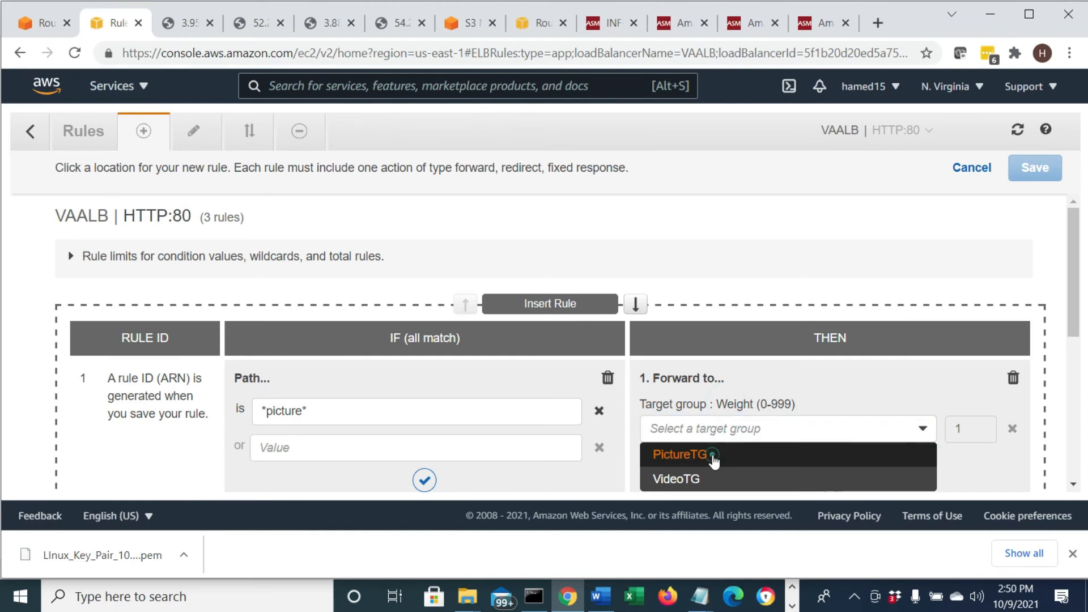
click(718, 455)
click(1038, 168)
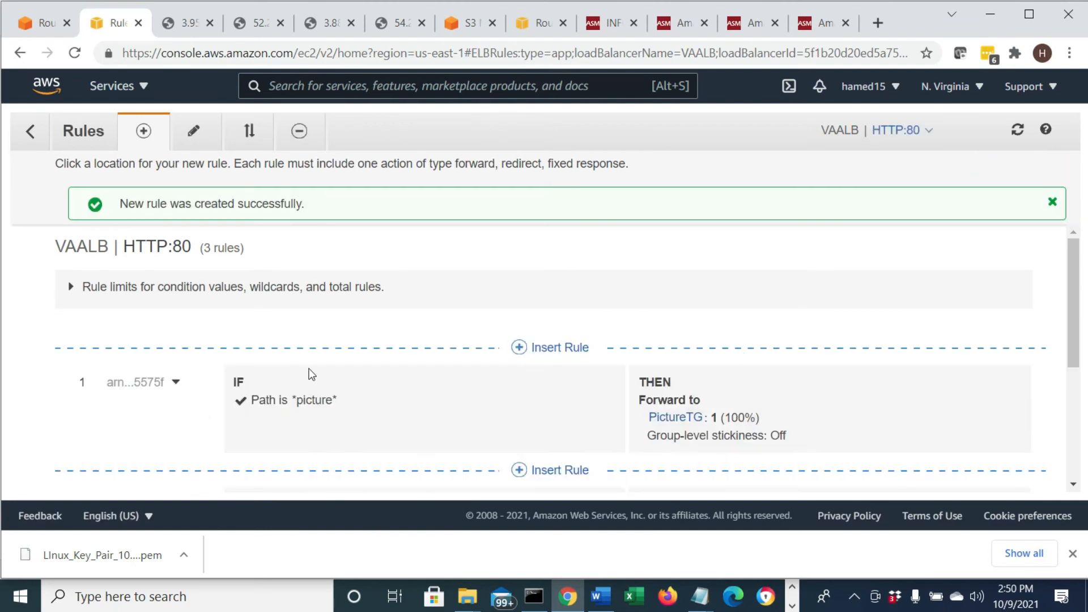
- Review the conditions and forwarding targets of all VAALB HTTP:80 listener rules, including the default action
scroll(311, 373, down, 3)
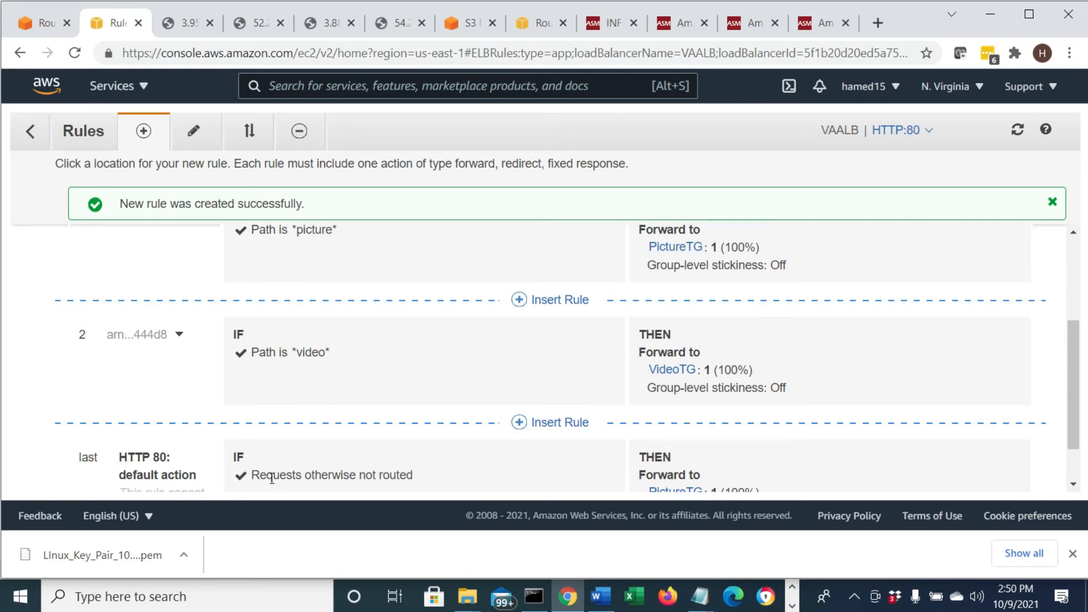
scroll(708, 468, down, 1)
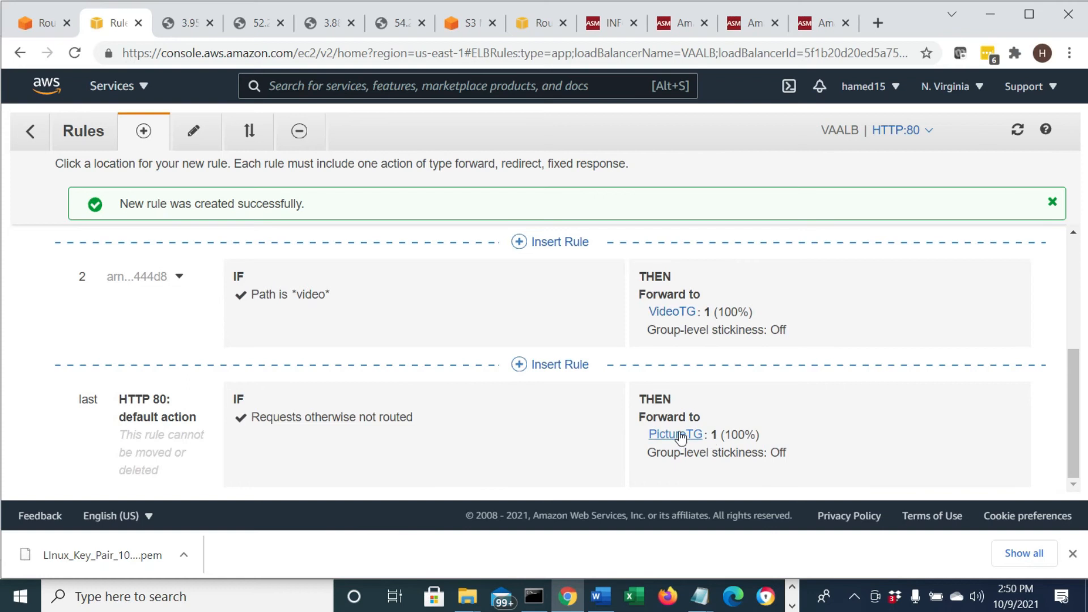
scroll(698, 451, up, 2)
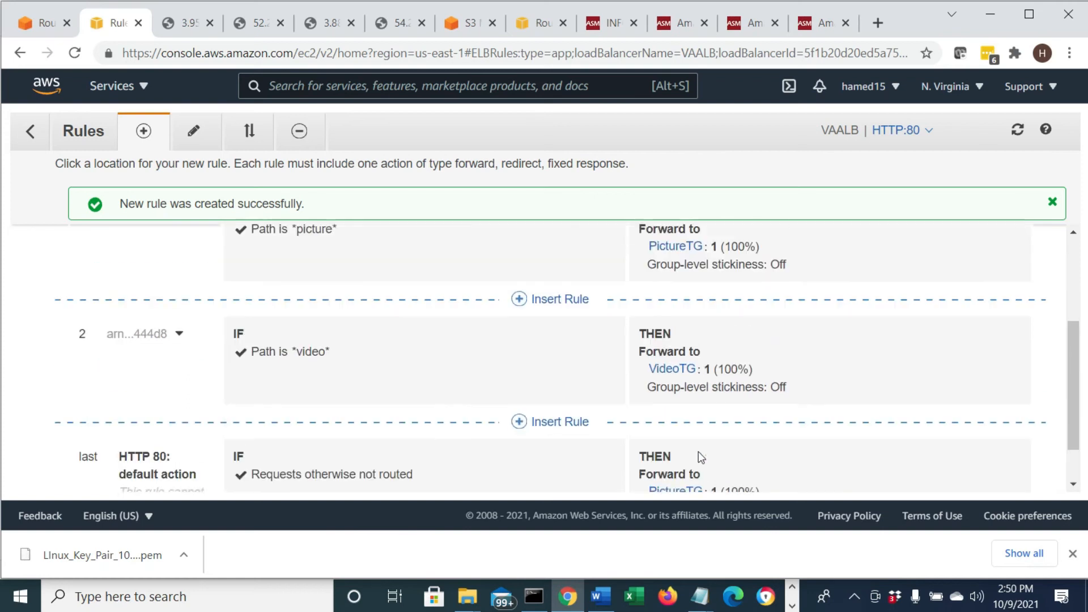
scroll(697, 453, down, 2)
scroll(695, 457, up, 2)
scroll(696, 459, down, 2)
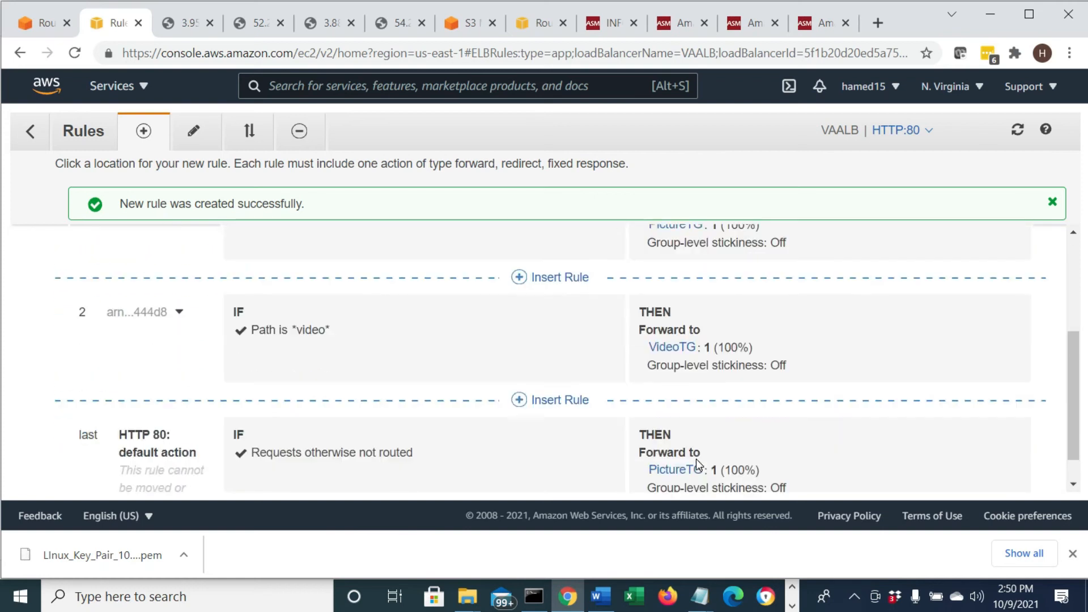
scroll(696, 462, up, 2)
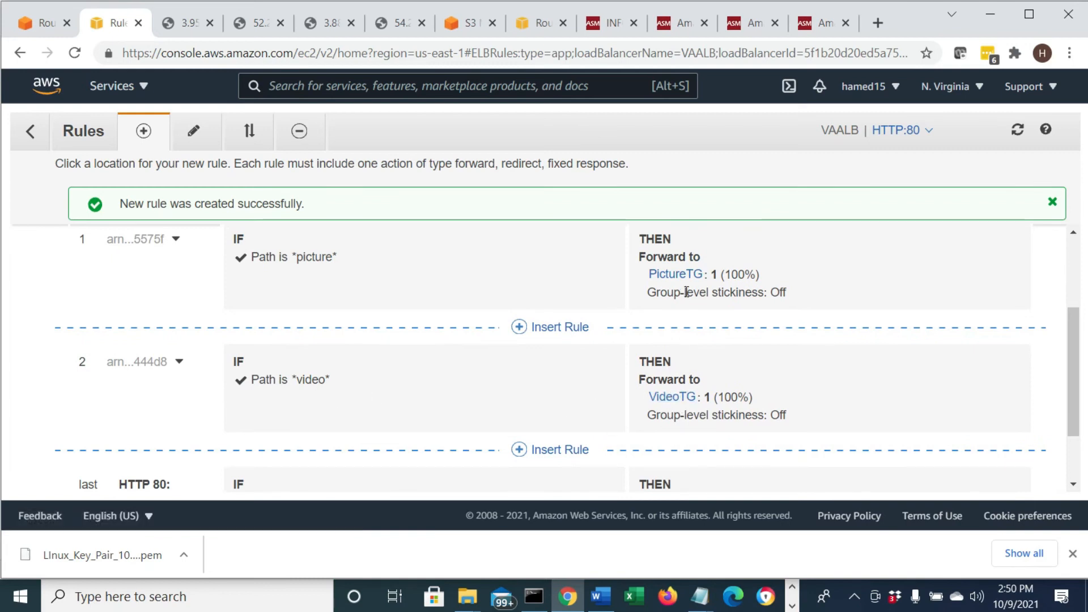
scroll(462, 329, up, 3)
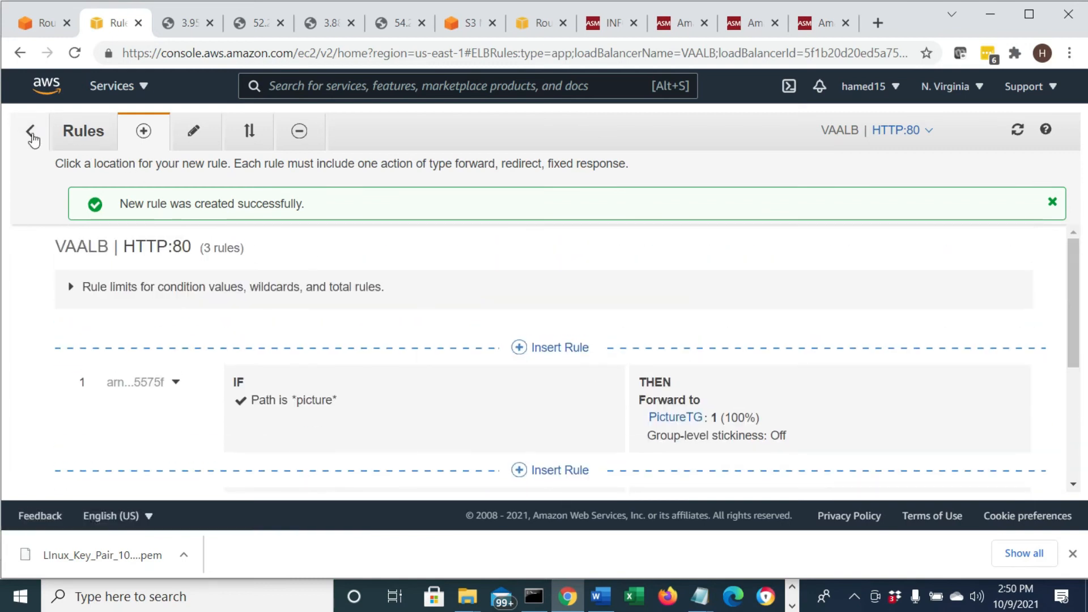
- Return to the load balancer list and review Steps 16 to 18 on the listener rules in the Word lab guide
click(30, 133)
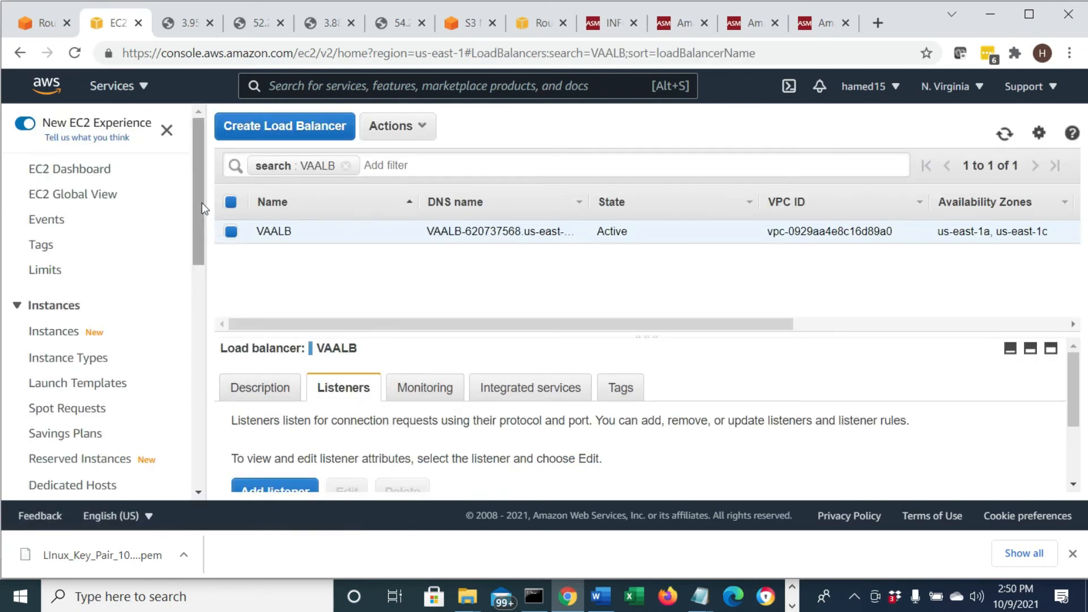
drag(202, 204, 200, 309)
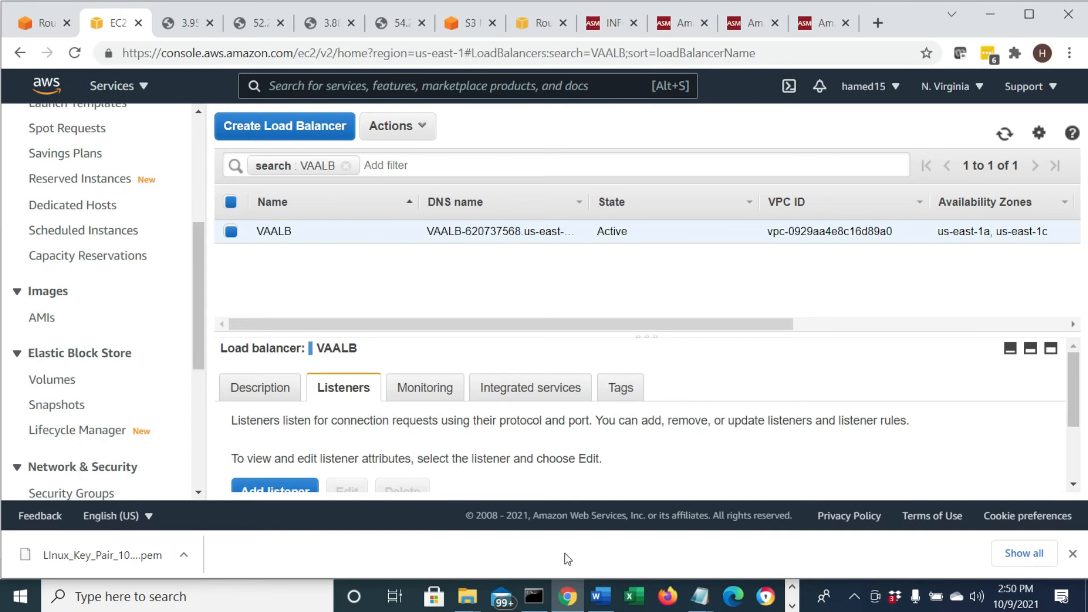
click(600, 596)
scroll(497, 436, down, 8)
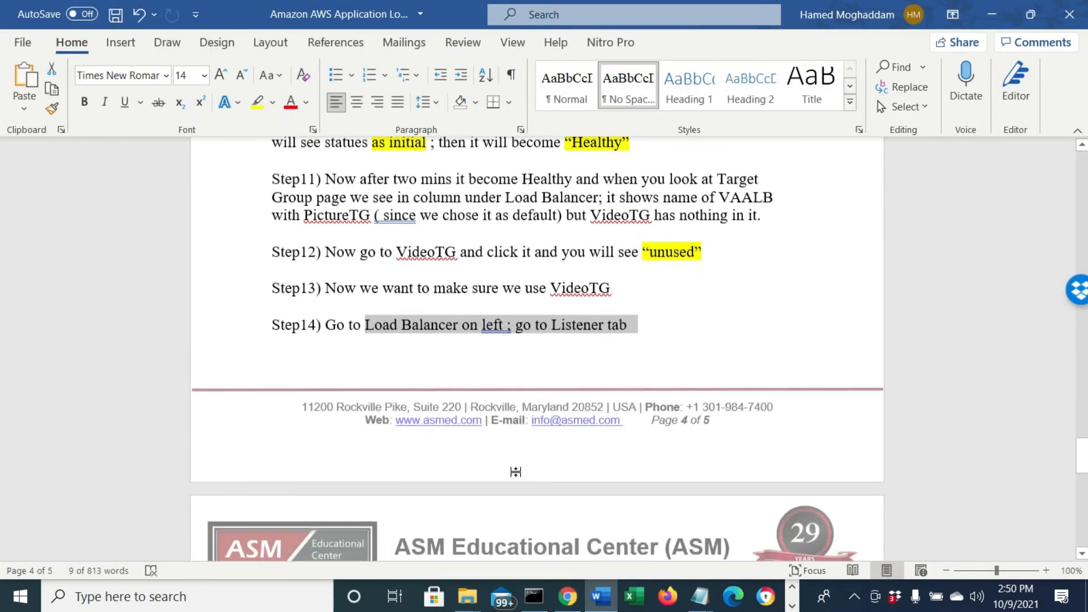
drag(355, 432, 617, 431)
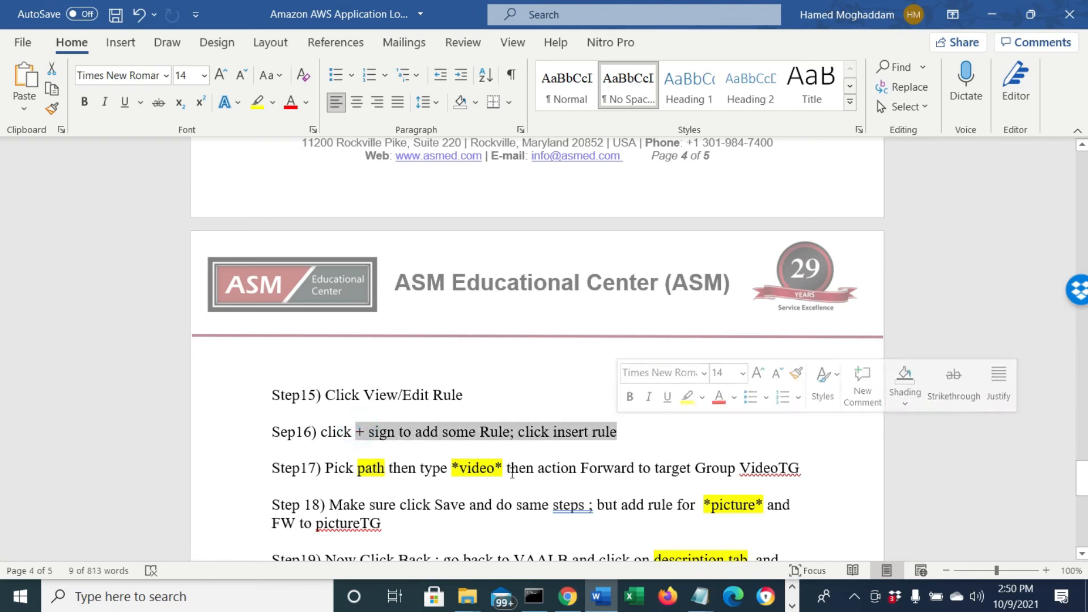
drag(325, 468, 385, 468)
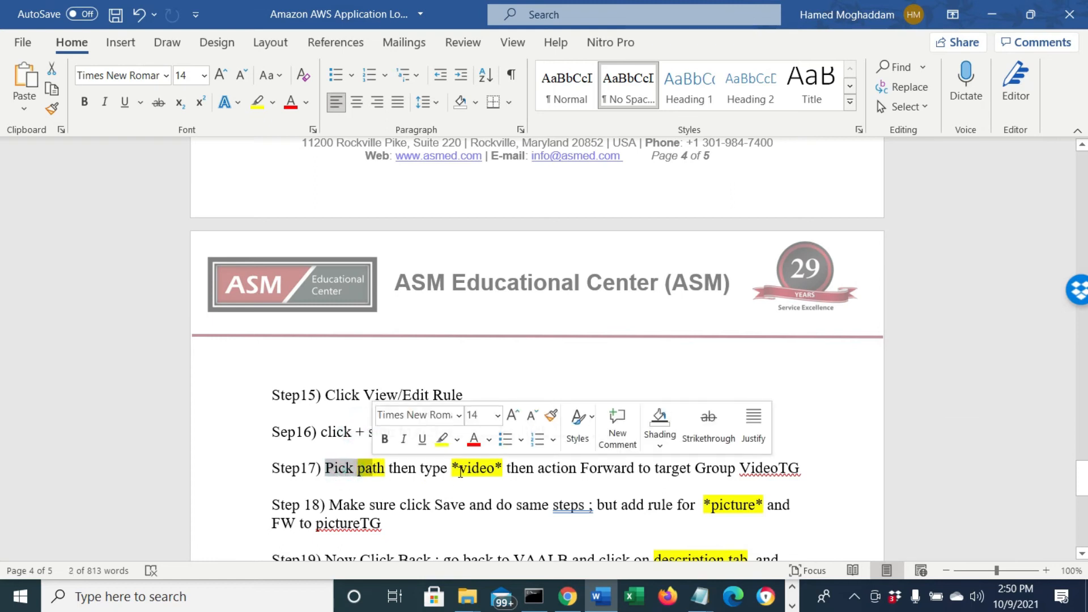
drag(458, 471, 704, 484)
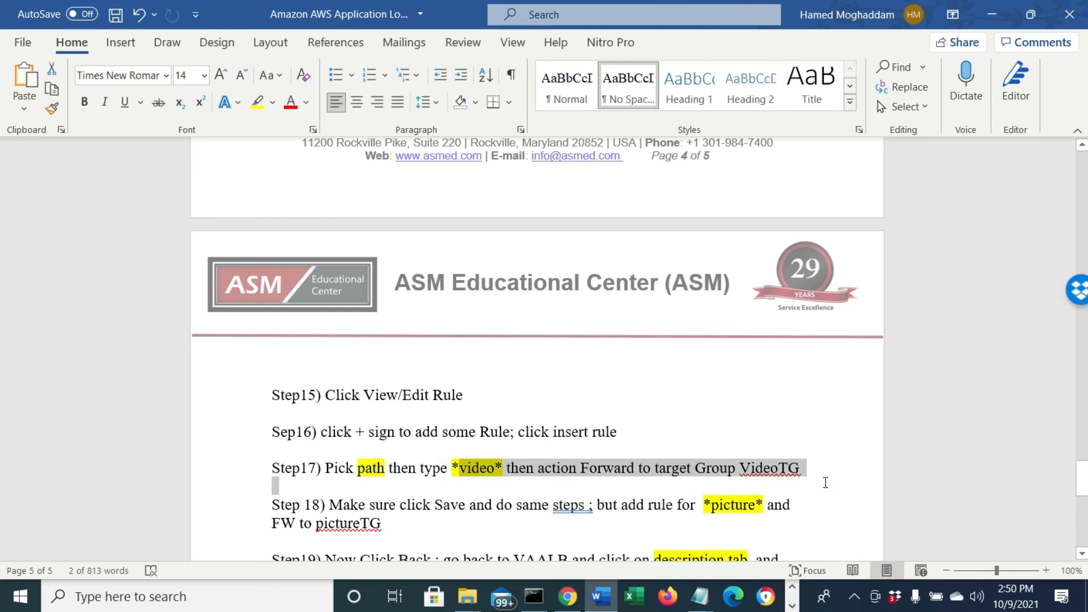
drag(468, 501, 400, 503)
drag(707, 504, 766, 504)
drag(394, 524, 303, 526)
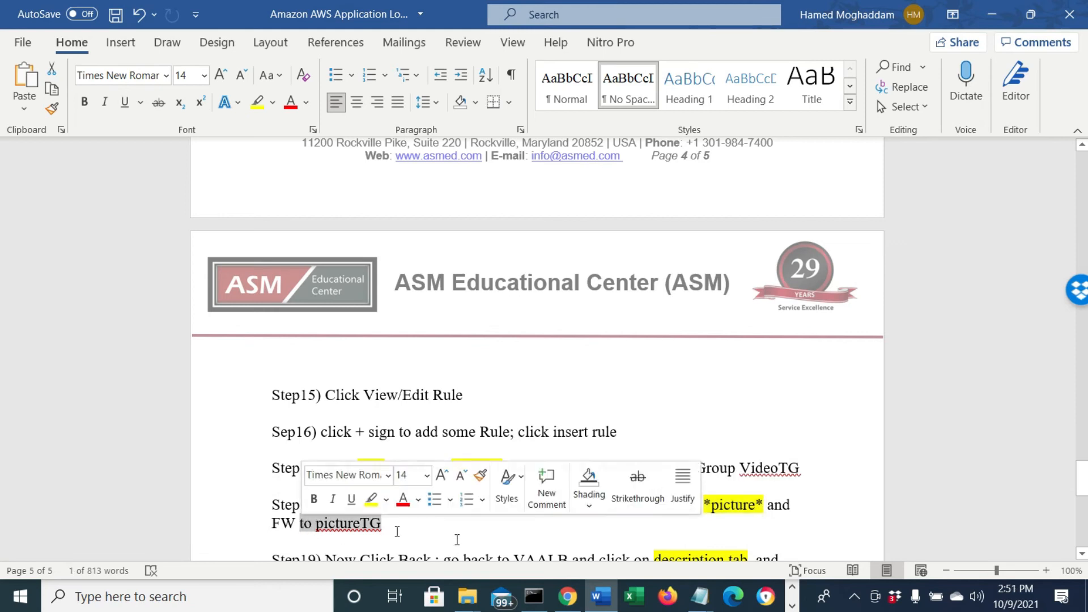
- Read Step 19 of the lab guide on testing the load balancer's DNS name with /picture.html and /video.html
scroll(425, 527, down, 1)
click(372, 521)
drag(444, 519, 749, 520)
drag(307, 537, 579, 537)
scroll(580, 537, down, 2)
scroll(580, 538, down, 1)
scroll(580, 537, up, 1)
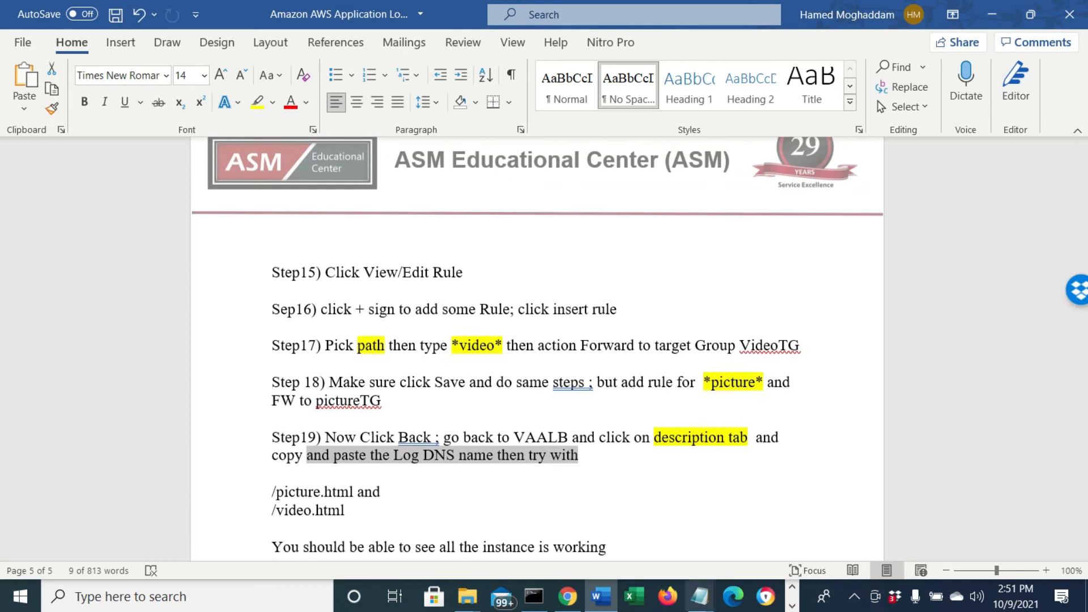
- Switch back to Chrome and copy the DNS name from VAALB's description details
click(992, 15)
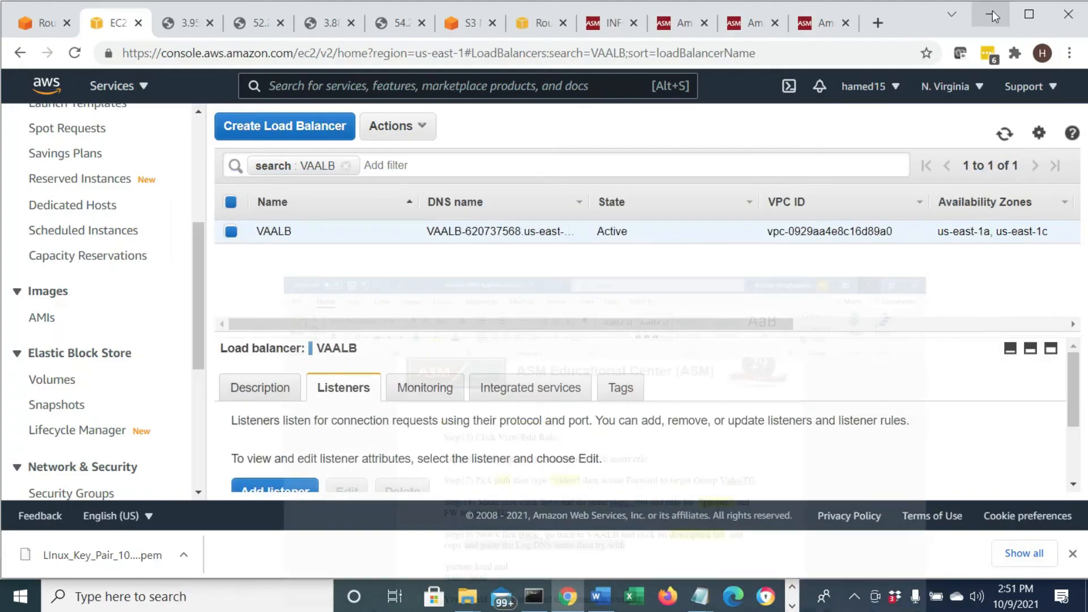
click(277, 391)
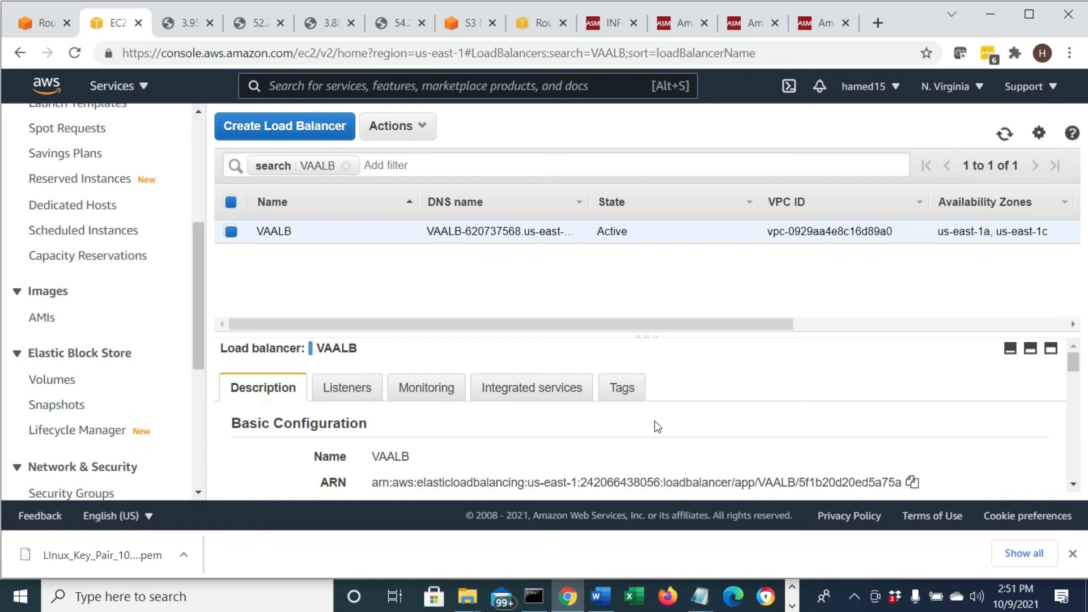
scroll(656, 426, down, 1)
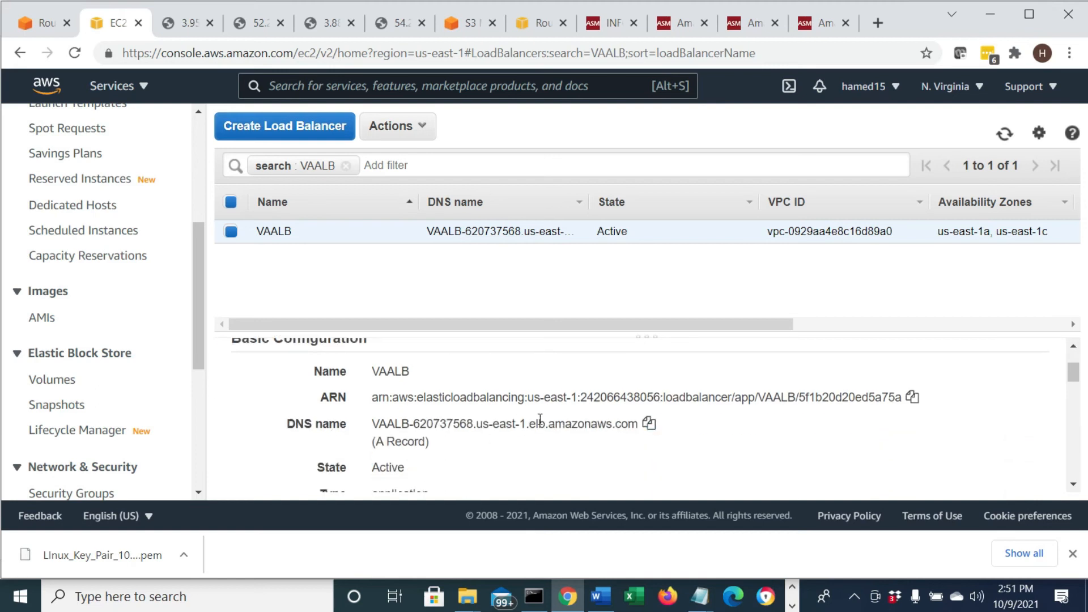
click(648, 423)
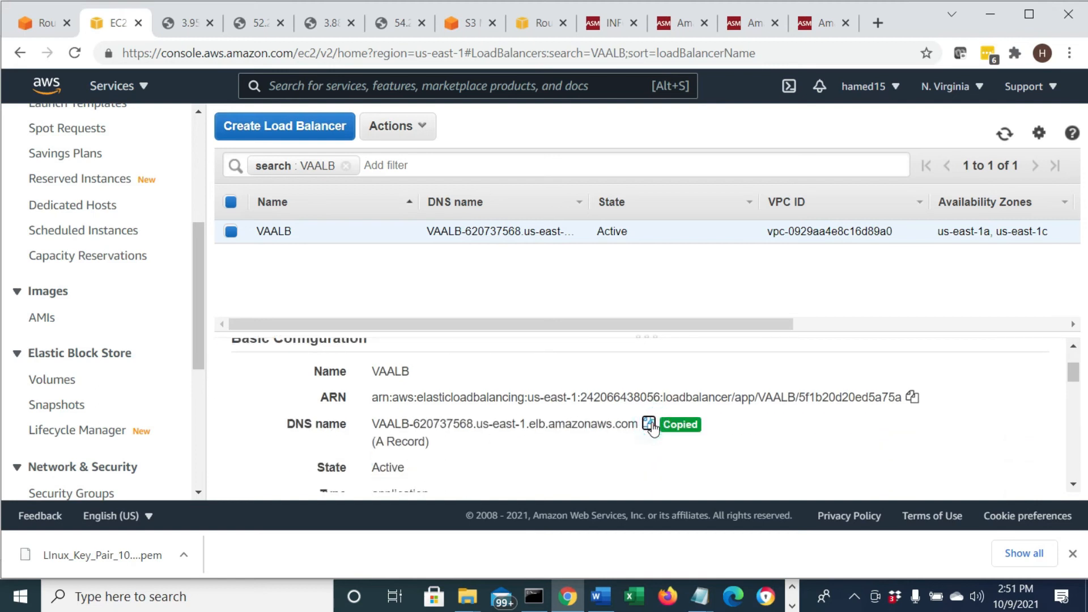
- Load VAALB's copied DNS name followed by /picture.html in a new browser tab
click(877, 23)
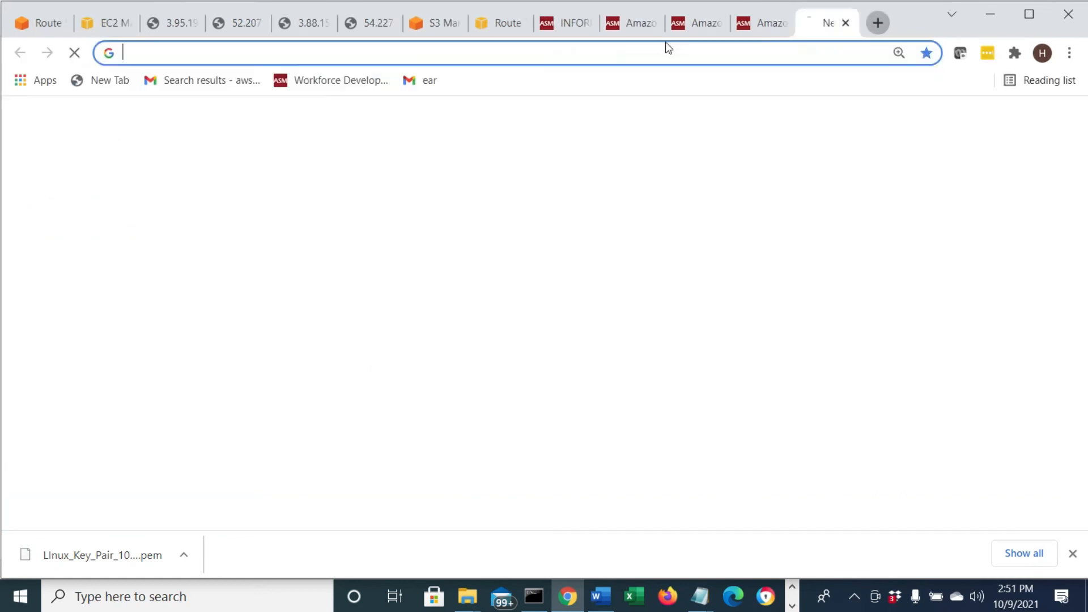
right_click(610, 61)
click(651, 174)
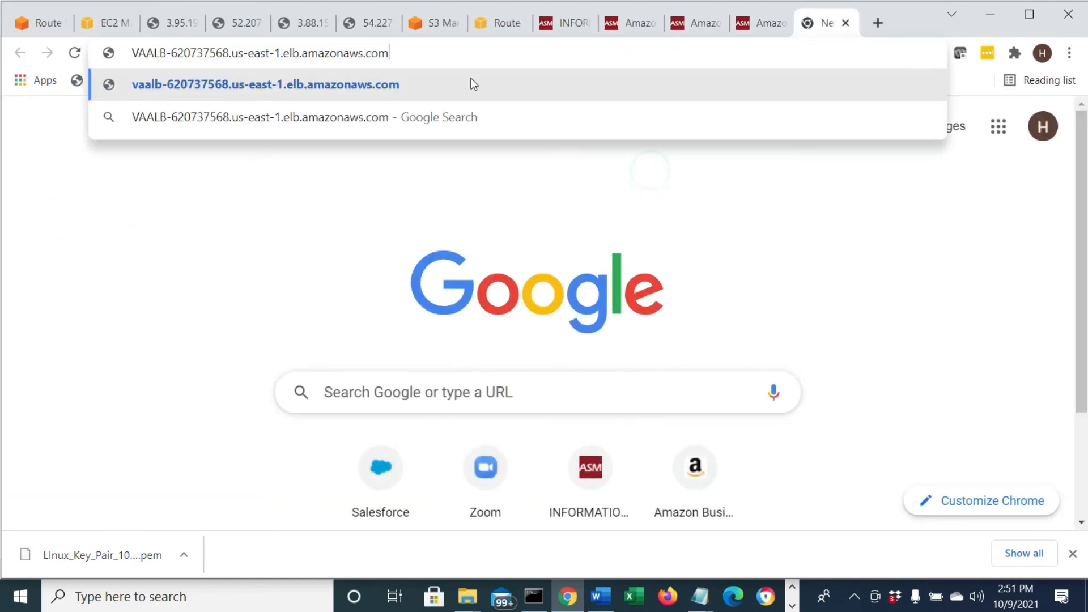
text(/picture.html)
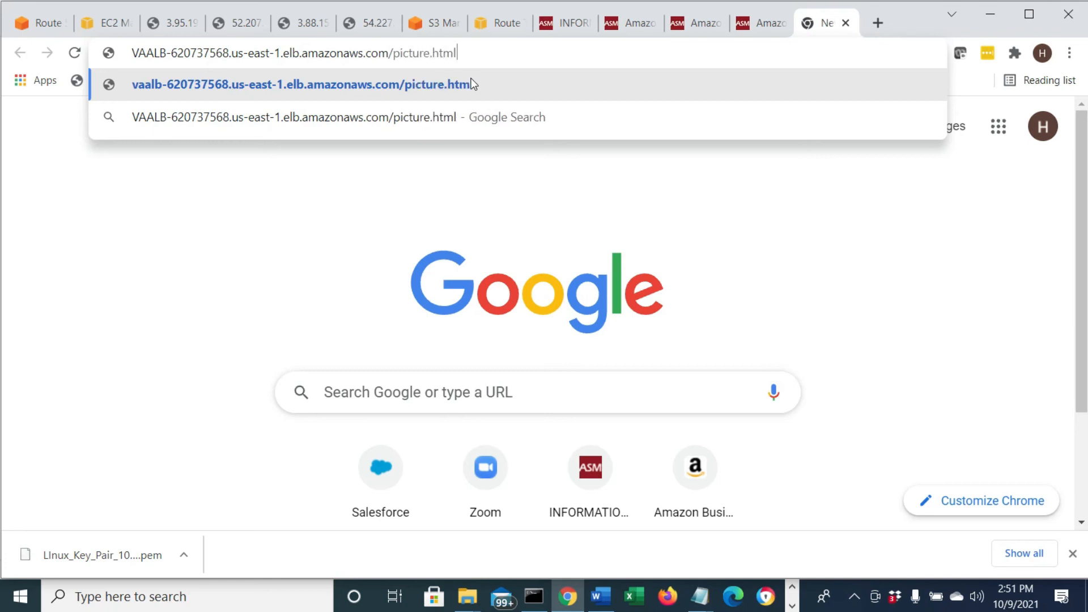
key(Return)
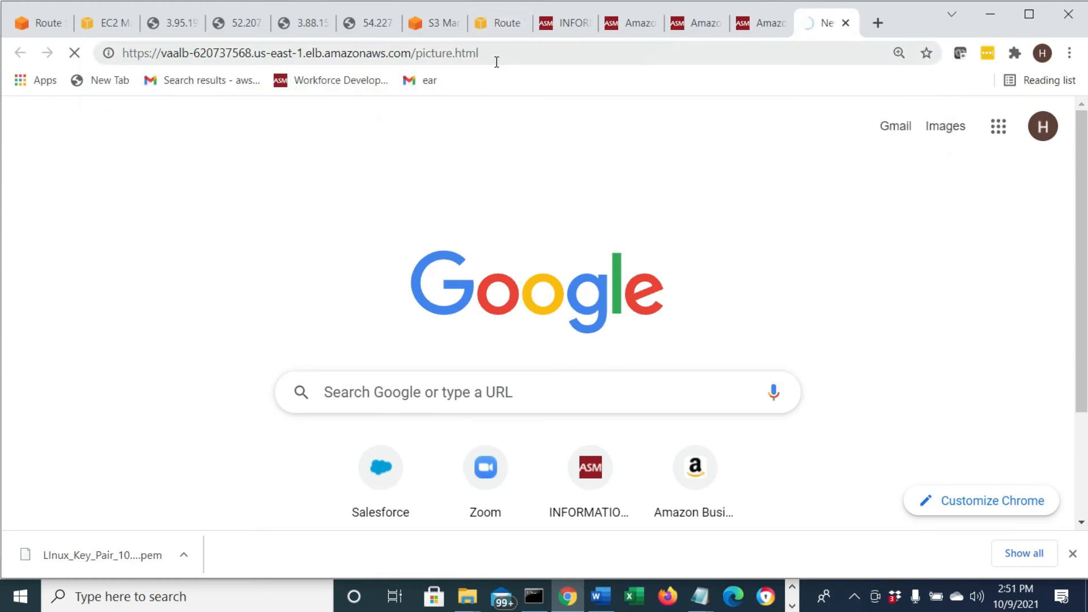
- Reload the picture.html page several times to check which picture instance answers each request
drag(149, 94, 70, 93)
click(74, 53)
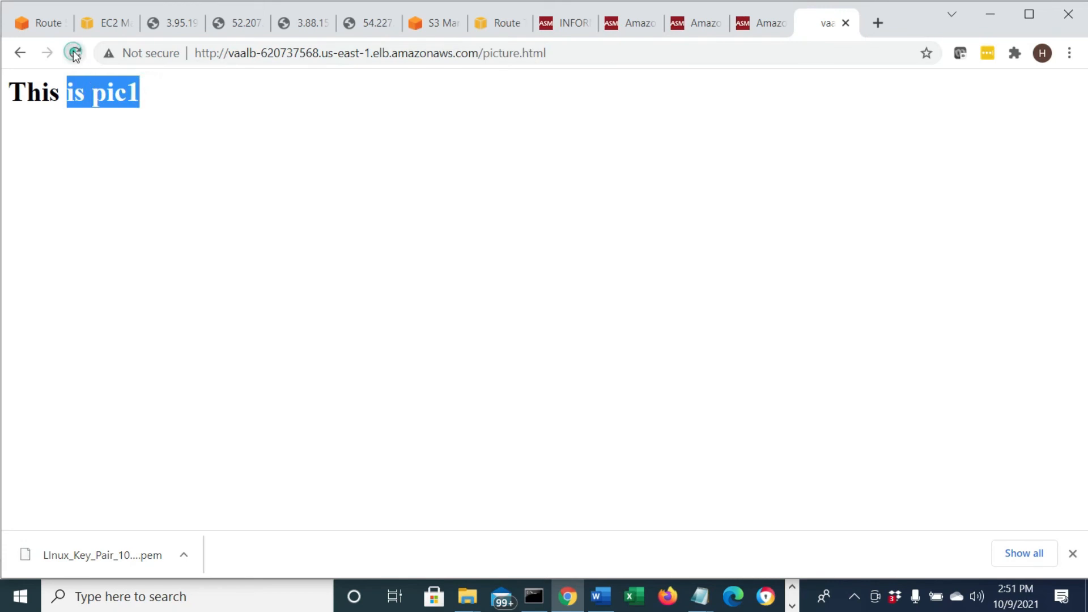
click(74, 52)
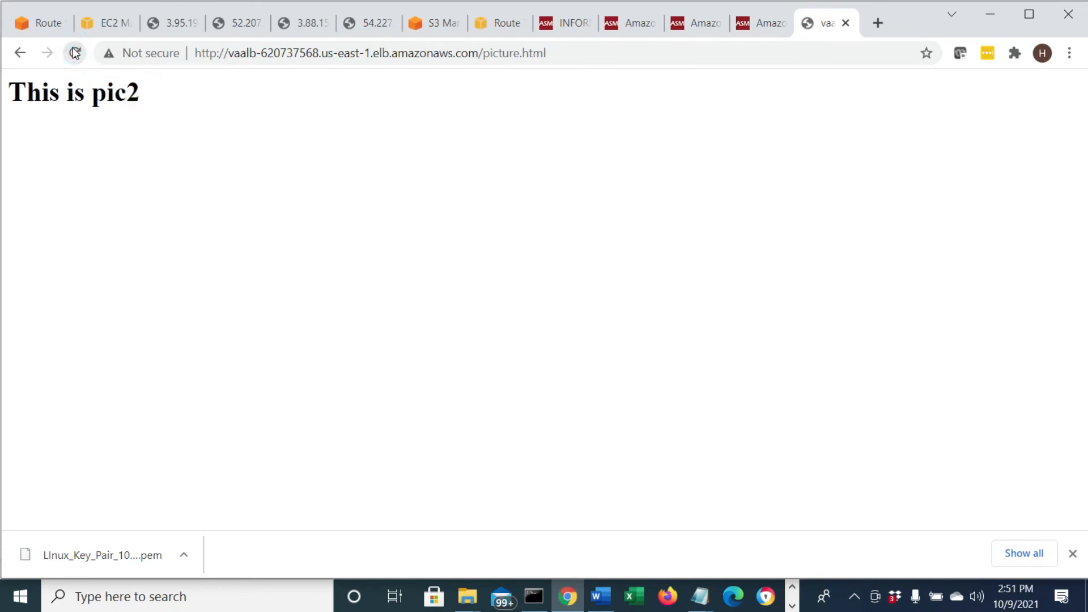
click(75, 53)
double_click(136, 93)
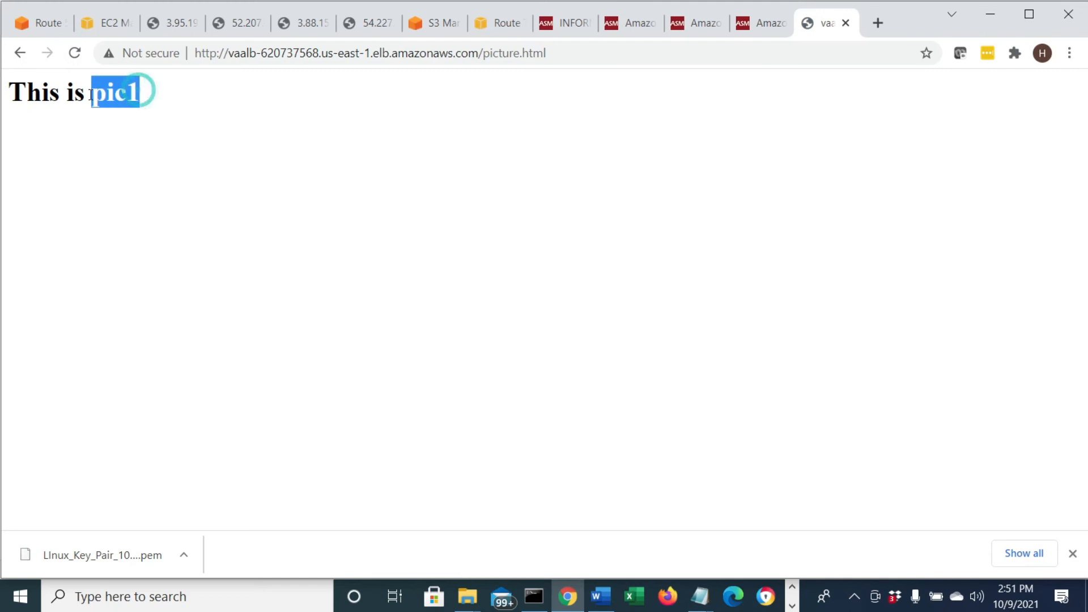
- Switch to the Word lab guide and go to the Application Load Balancer diagram on its first page
click(601, 595)
scroll(1085, 460, up, 3)
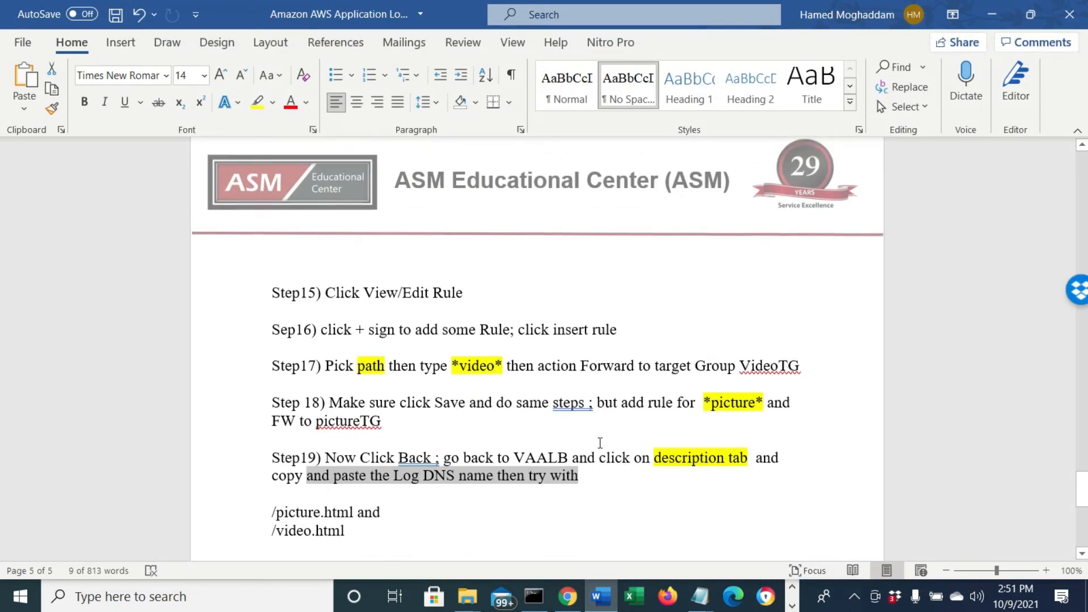
drag(1082, 470, 1085, 163)
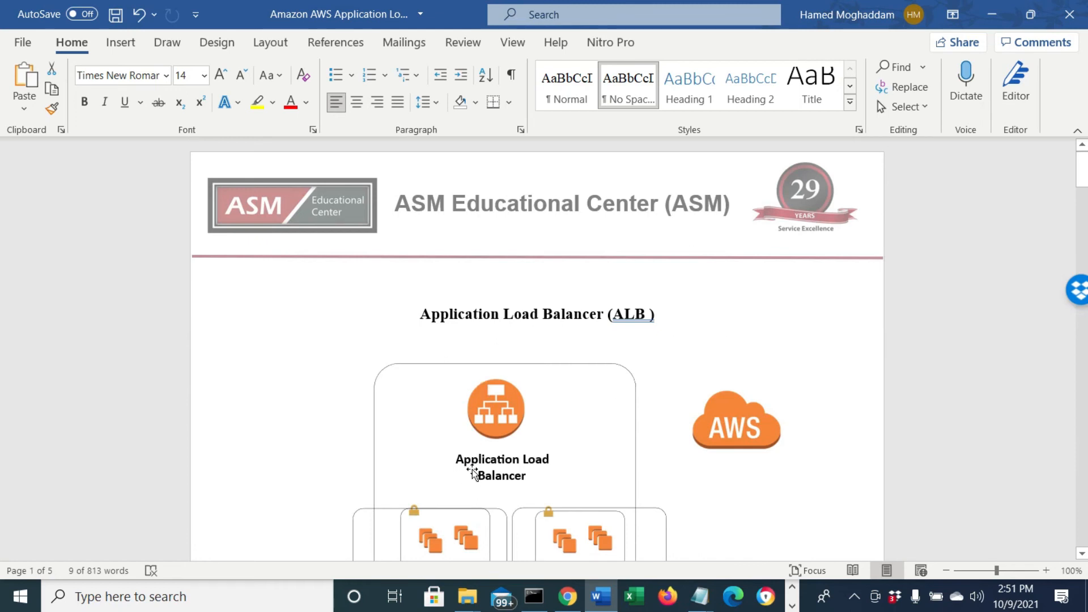
- View the diagram's picture and video target groups, return to Chrome and reload the picture.html page twice
scroll(468, 470, down, 3)
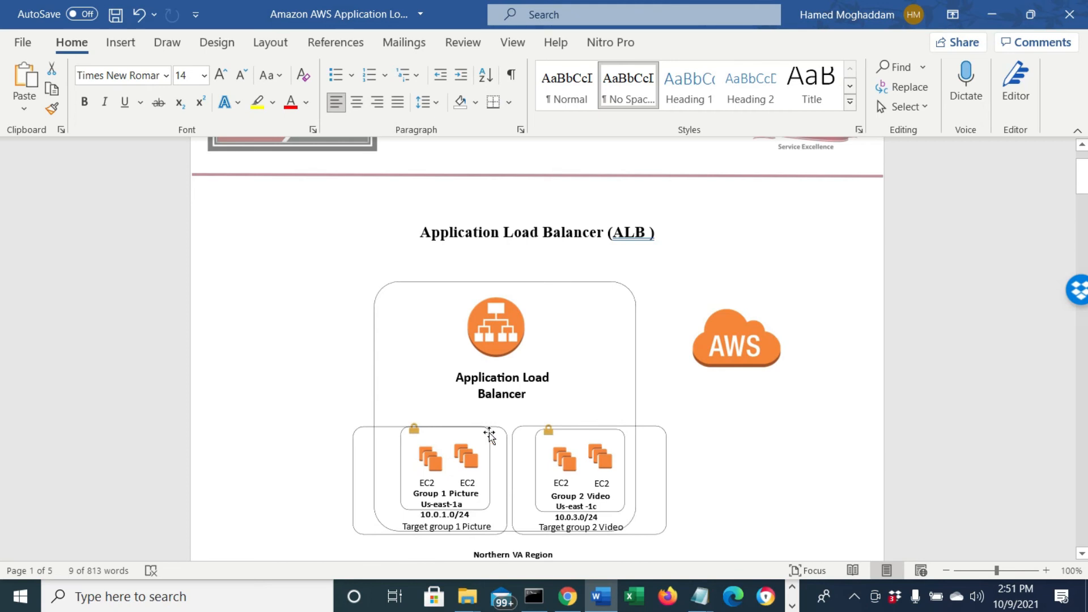
click(999, 9)
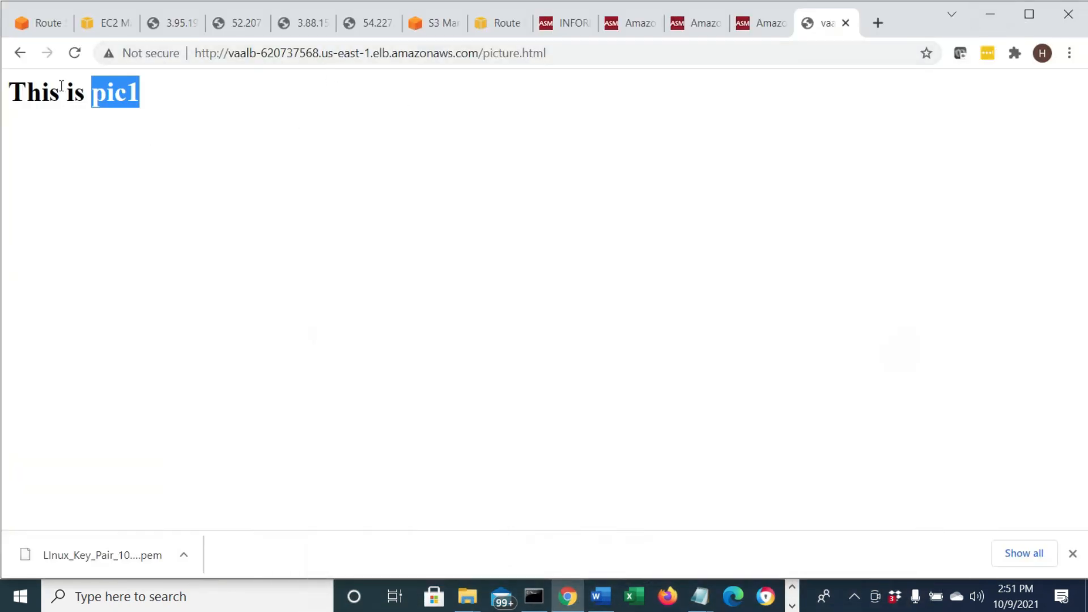
click(76, 55)
click(76, 54)
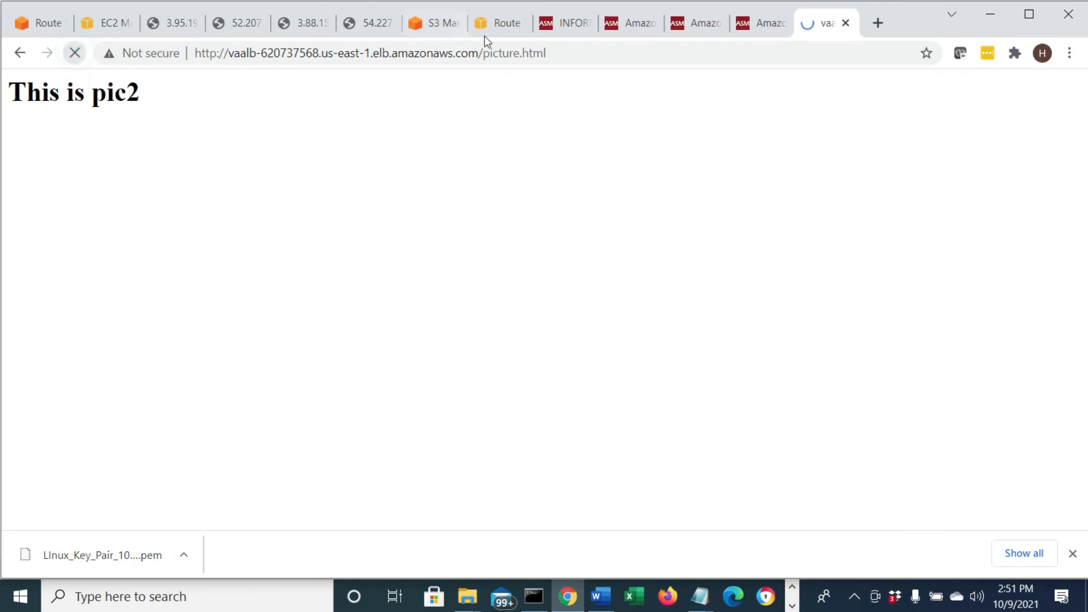
- Replace /picture.html with /video.html after VAALB's DNS name in the address and load the page
click(554, 53)
drag(554, 53, 479, 53)
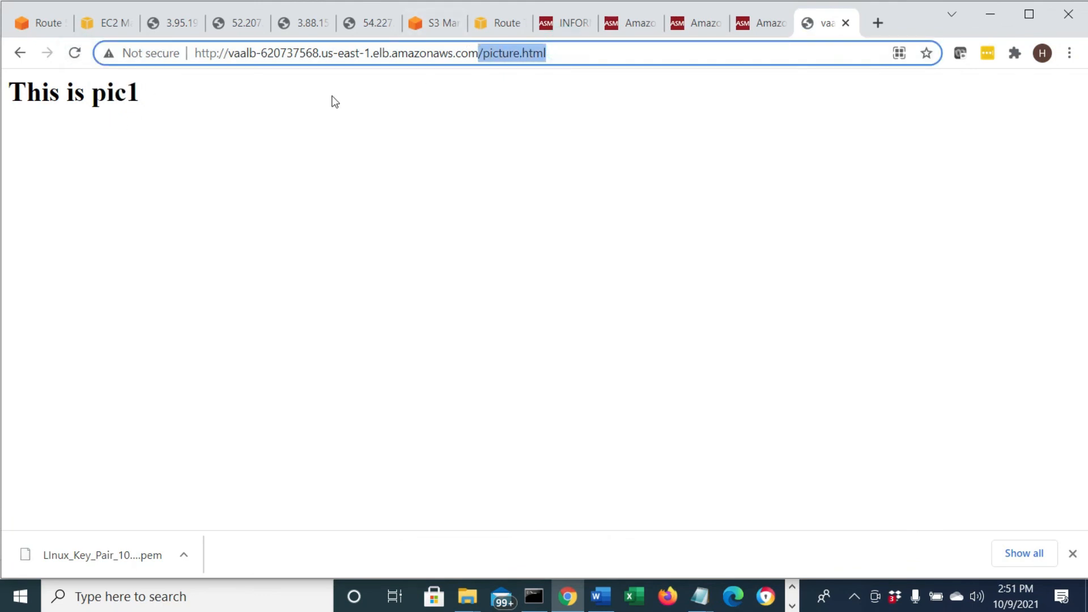
click(564, 53)
key(BackSpace)
key(BackSpace)
key(BackSpace)
key(BackSpace)
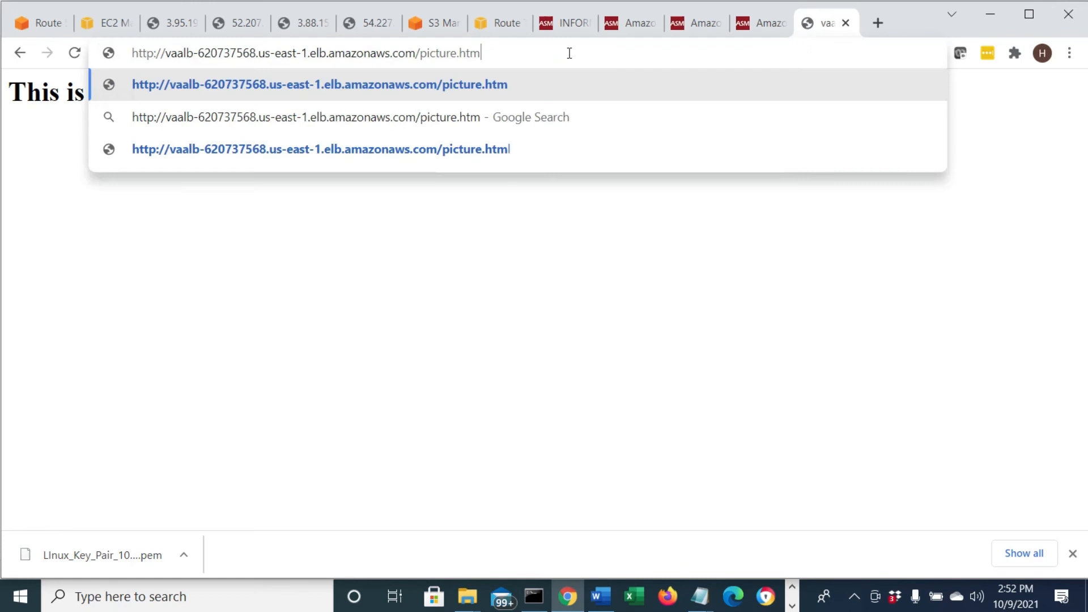
key(BackSpace)
key(BackSpace)
key(BackSpace)
key(BackSpace)
key(BackSpace)
key(BackSpace)
key(BackSpace)
key(BackSpace)
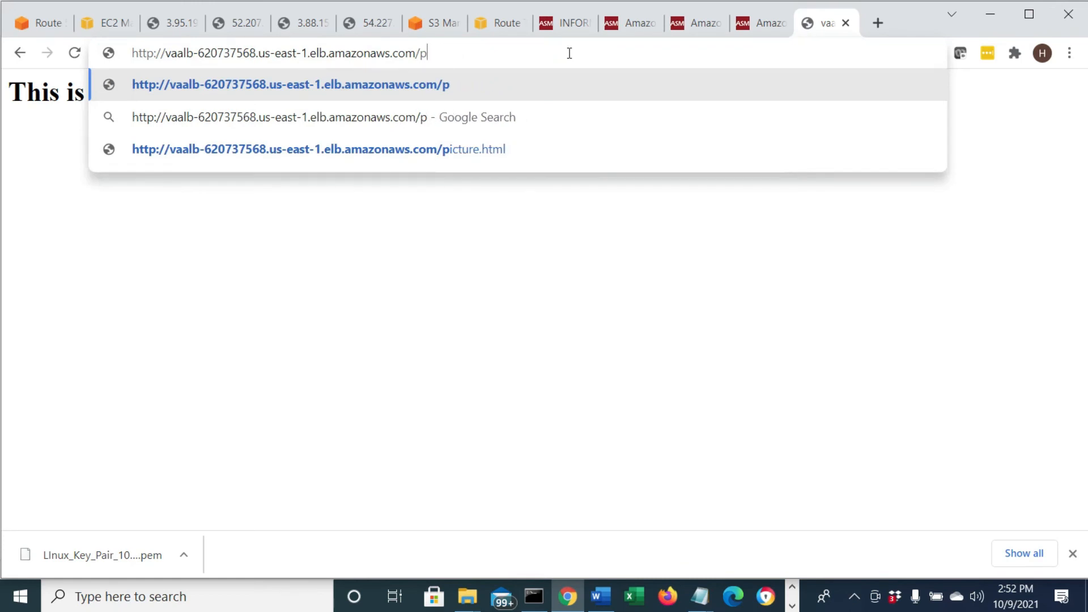
text(vd)
key(BackSpace)
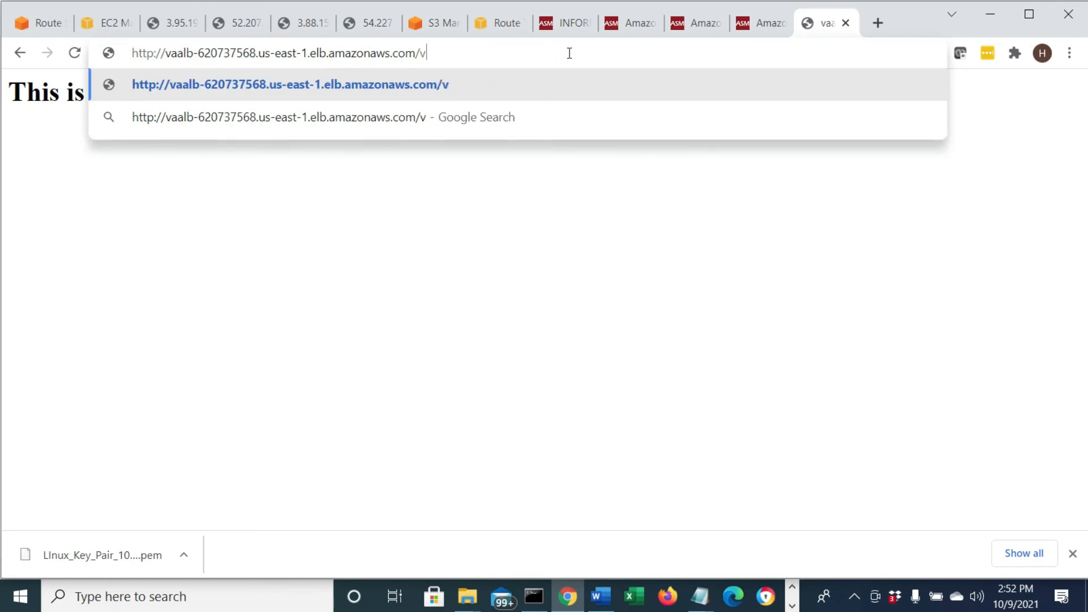
text(ie)
key(BackSpace)
text(d)
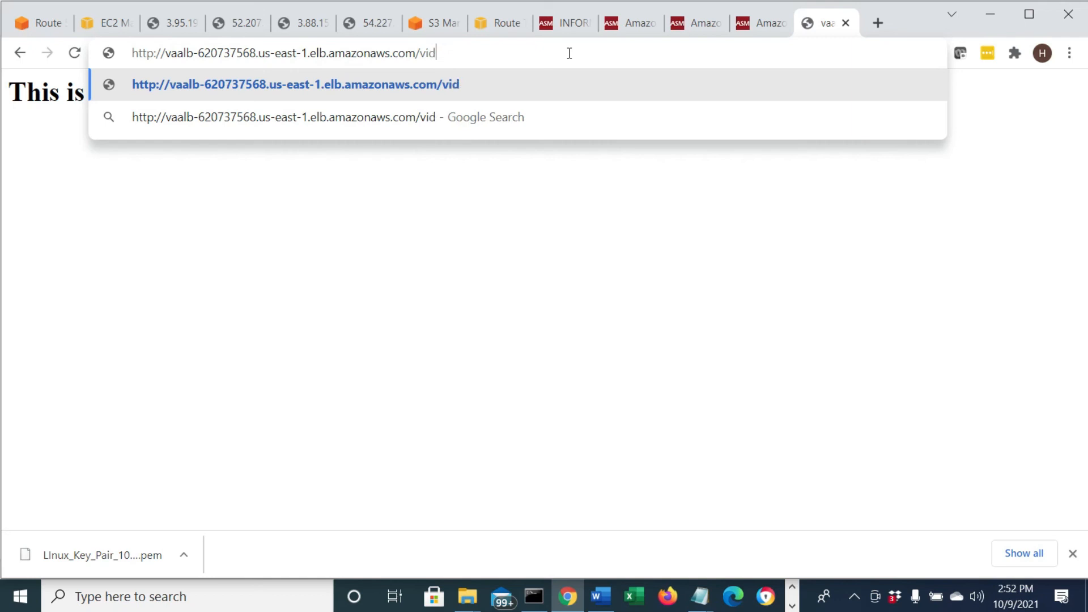
text(eo.)
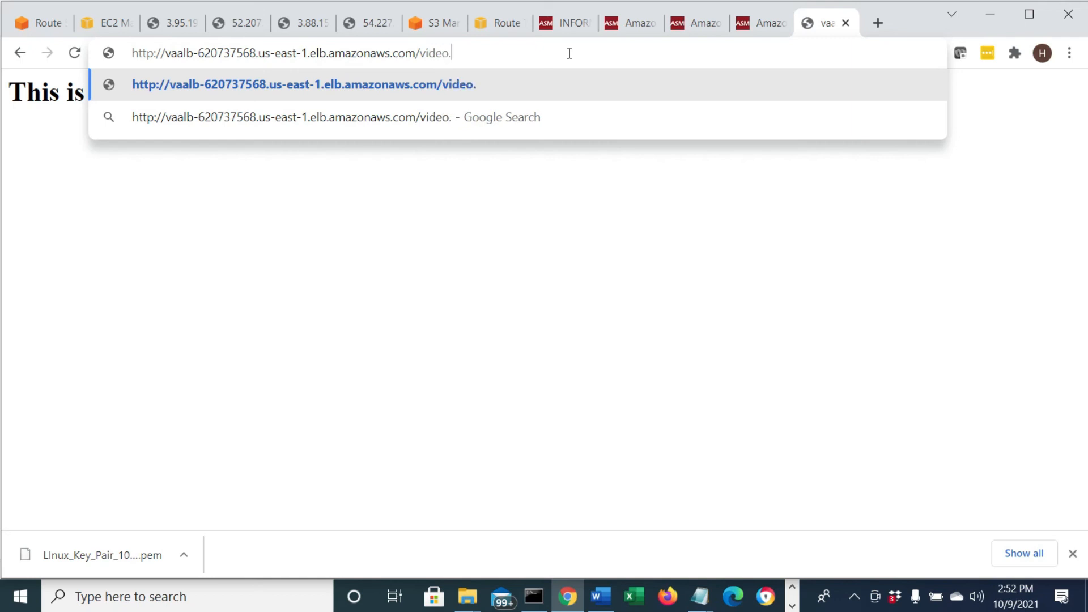
text(html)
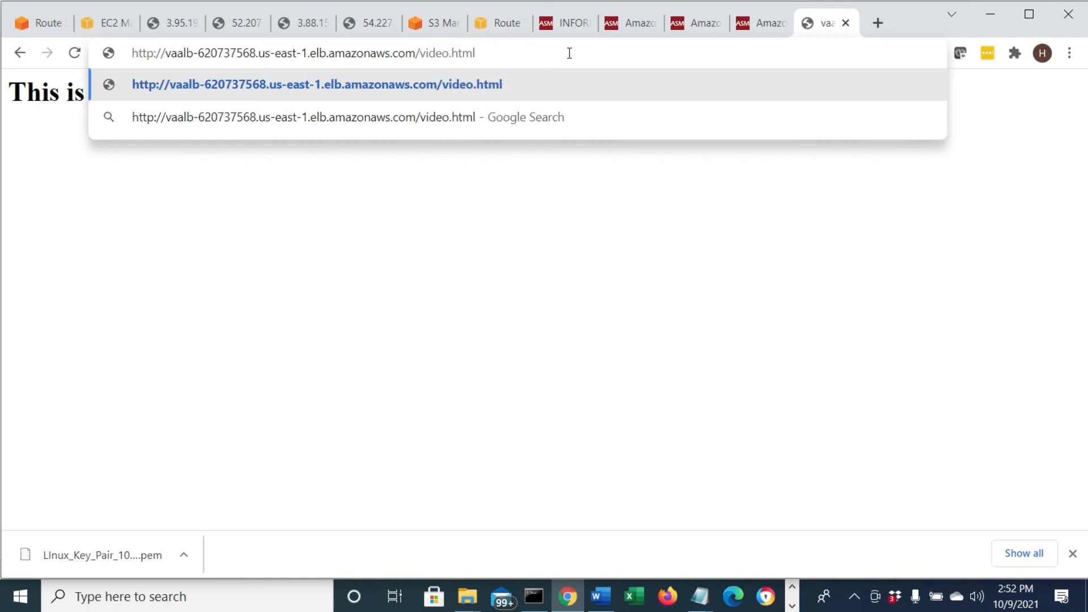
key(Return)
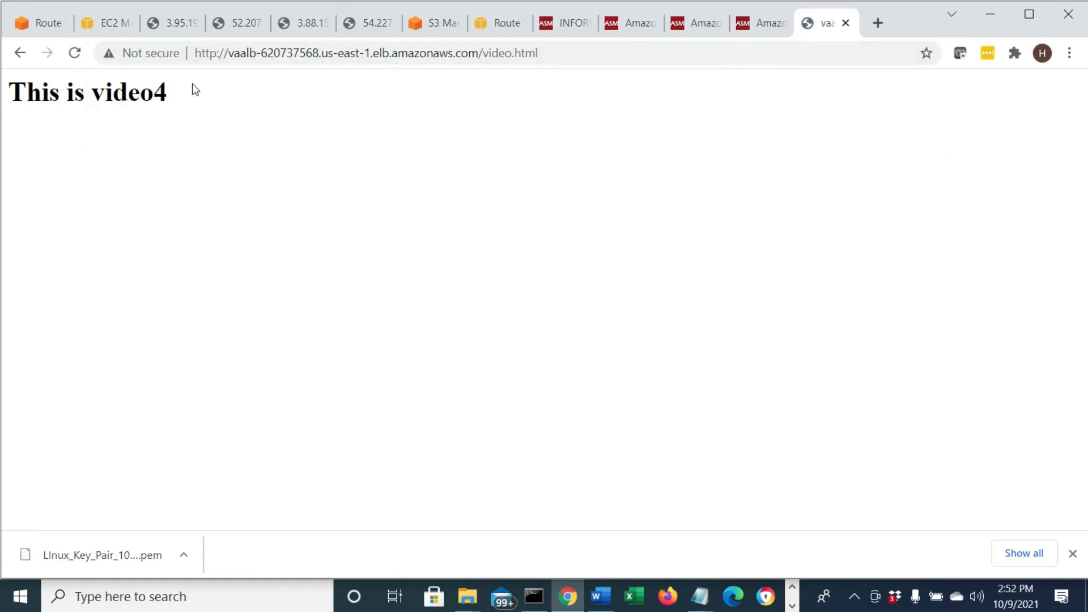
- Reload the video.html page several times to check which video instance answers each request
triple_click(193, 85)
click(78, 56)
click(78, 57)
click(74, 55)
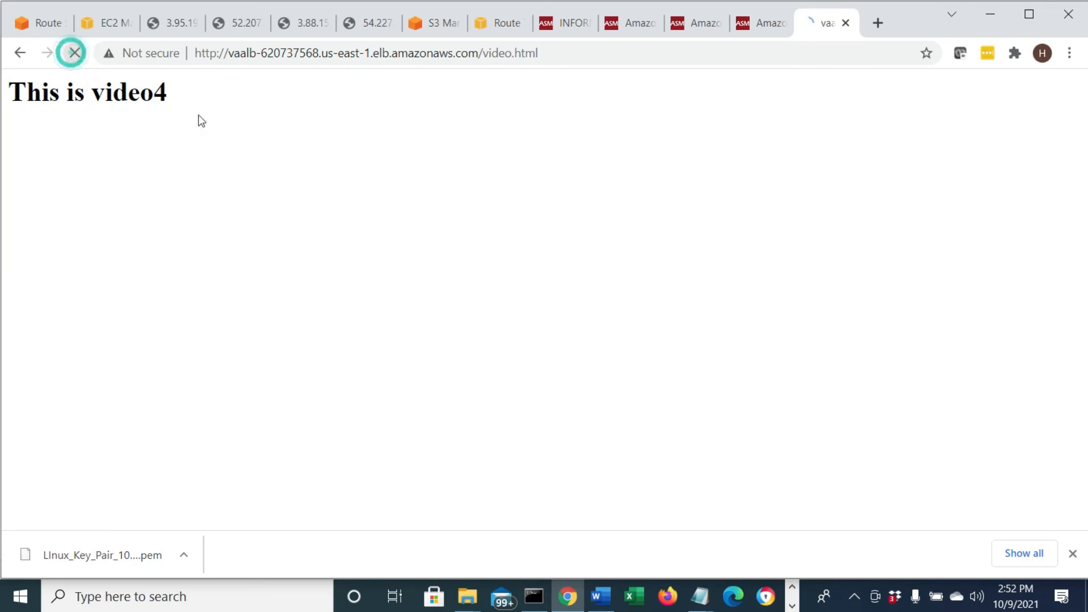
double_click(560, 58)
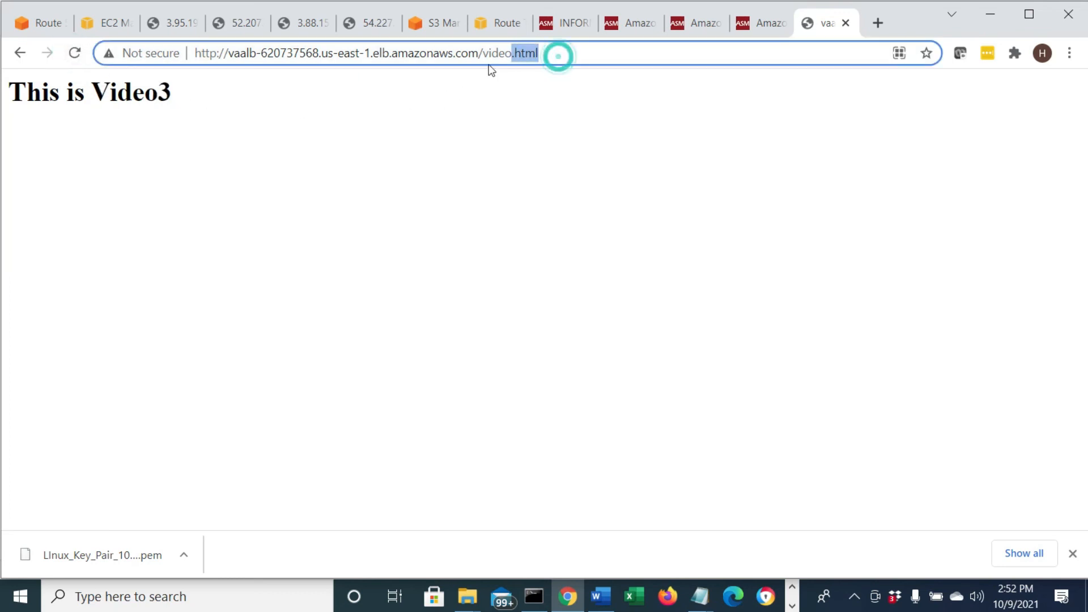
drag(195, 89, 8, 101)
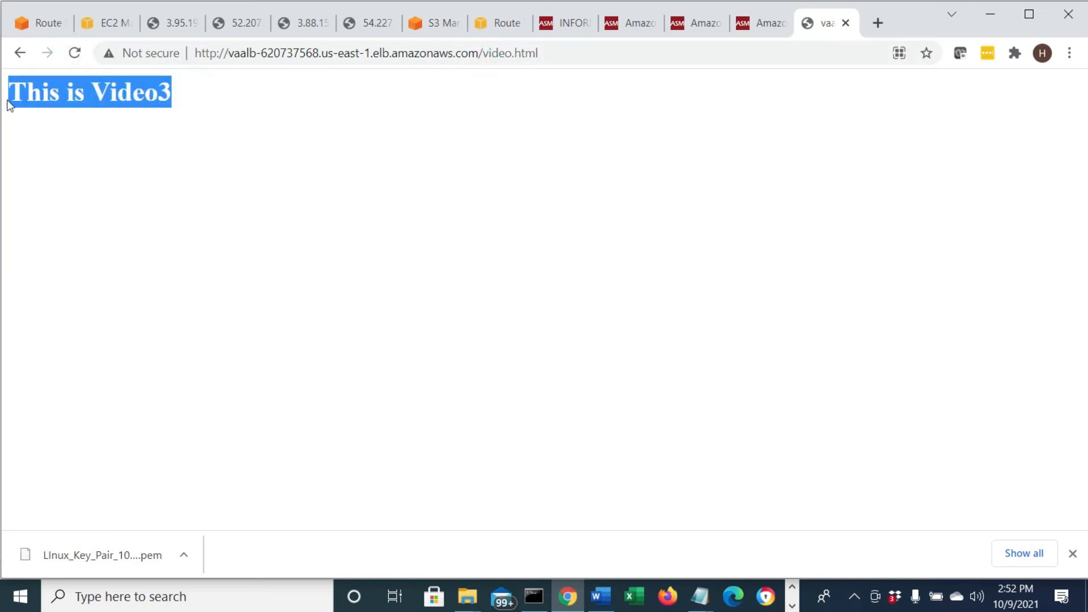
click(74, 54)
click(74, 54)
- Switch to the Word lab guide, review the diagram's target groups and read Steps 20 and 21 on the last page
click(599, 597)
scroll(543, 445, down, 4)
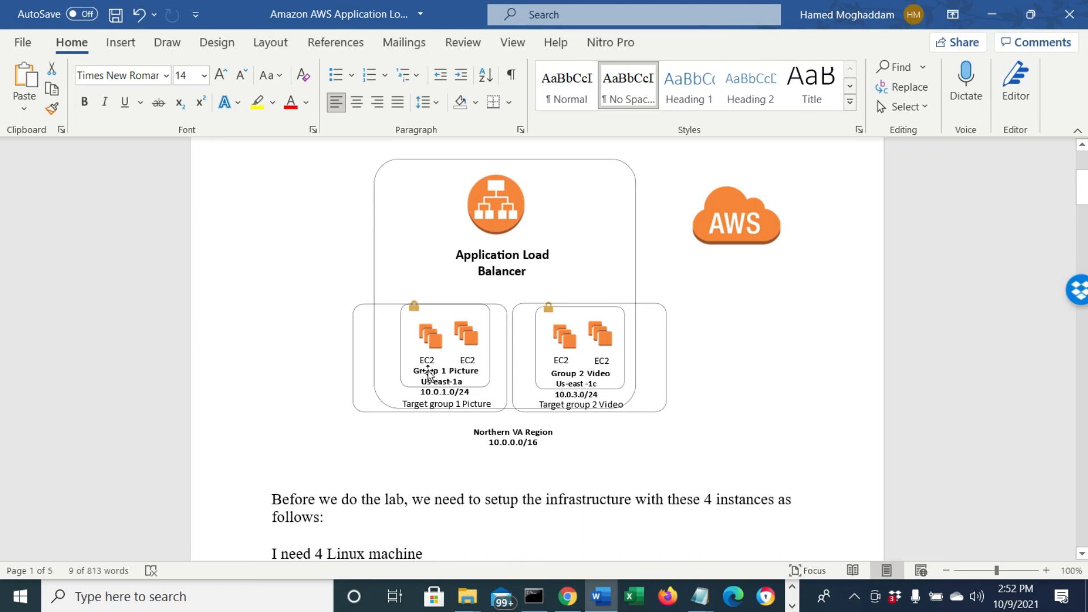
drag(1082, 201, 1063, 522)
drag(415, 482, 804, 480)
drag(416, 497, 253, 486)
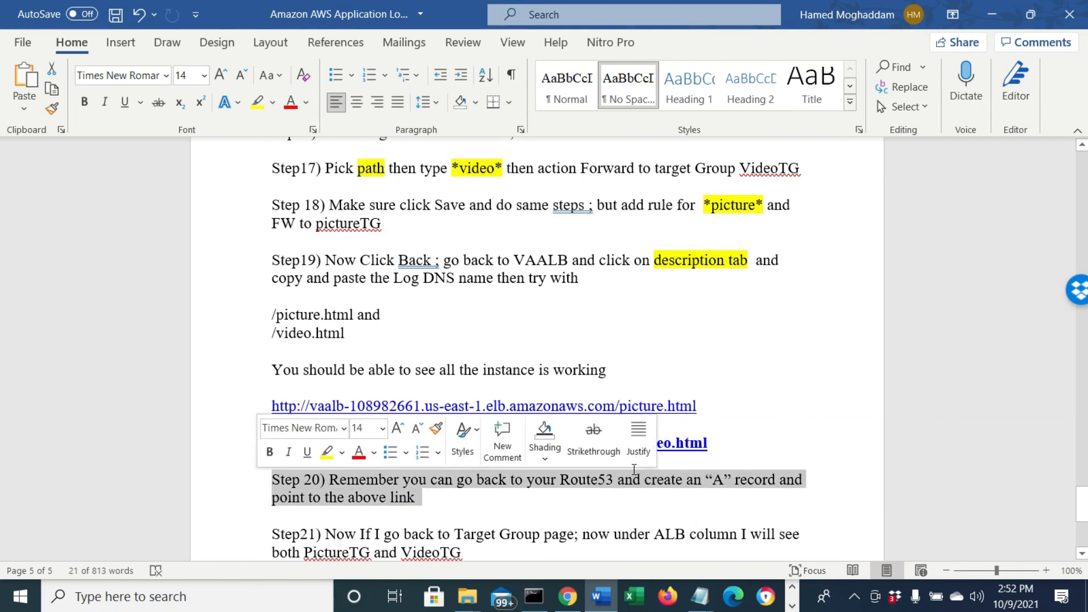
scroll(369, 505, down, 1)
drag(384, 494, 745, 493)
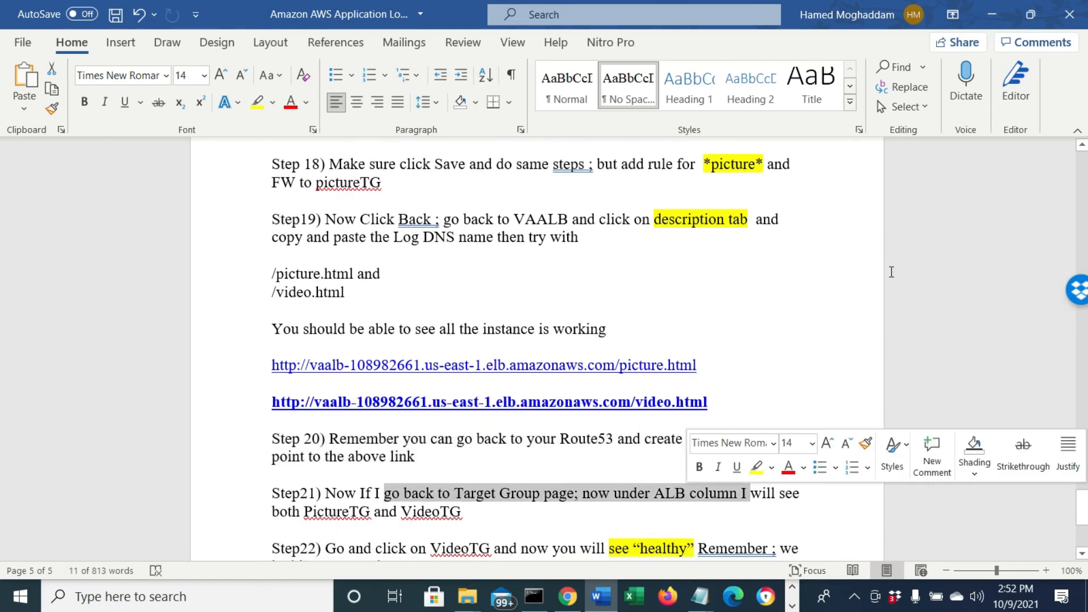
- Switch back to the EC2 console in Chrome and open the Target Groups page
click(992, 14)
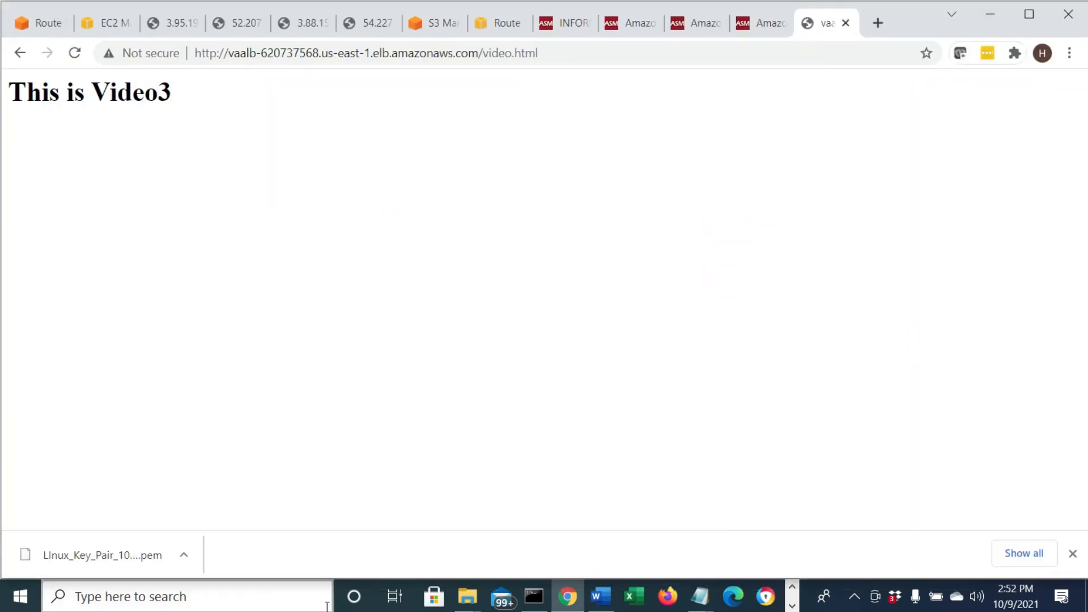
click(578, 598)
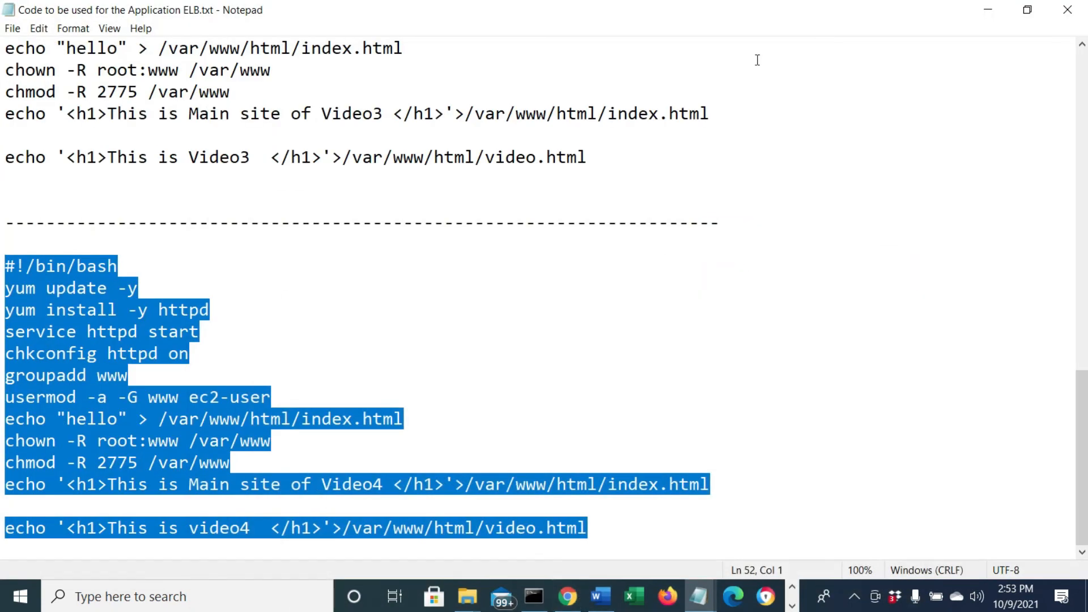
click(989, 9)
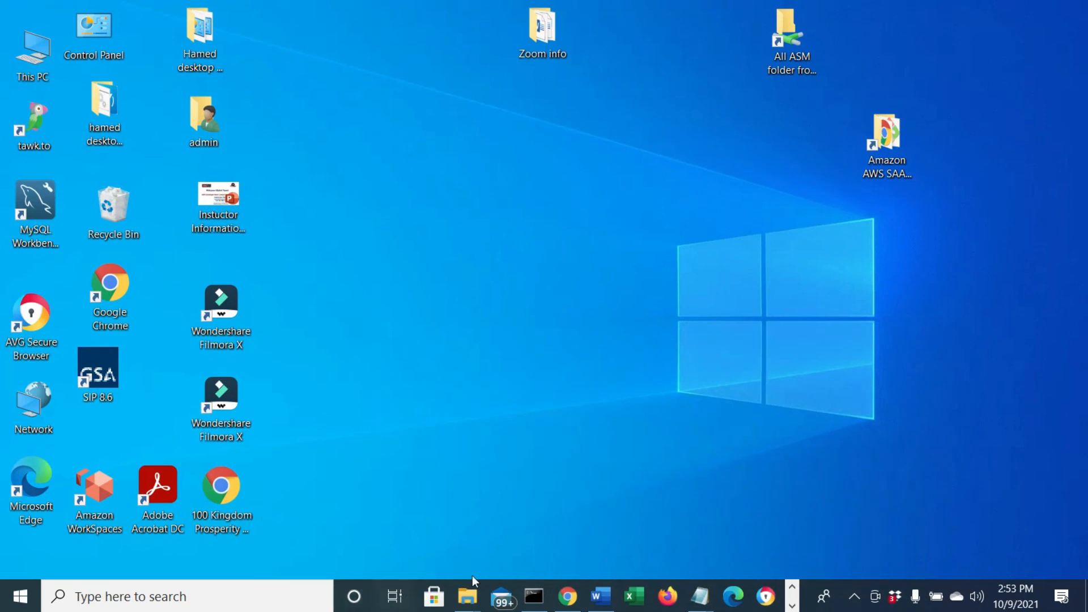
click(567, 596)
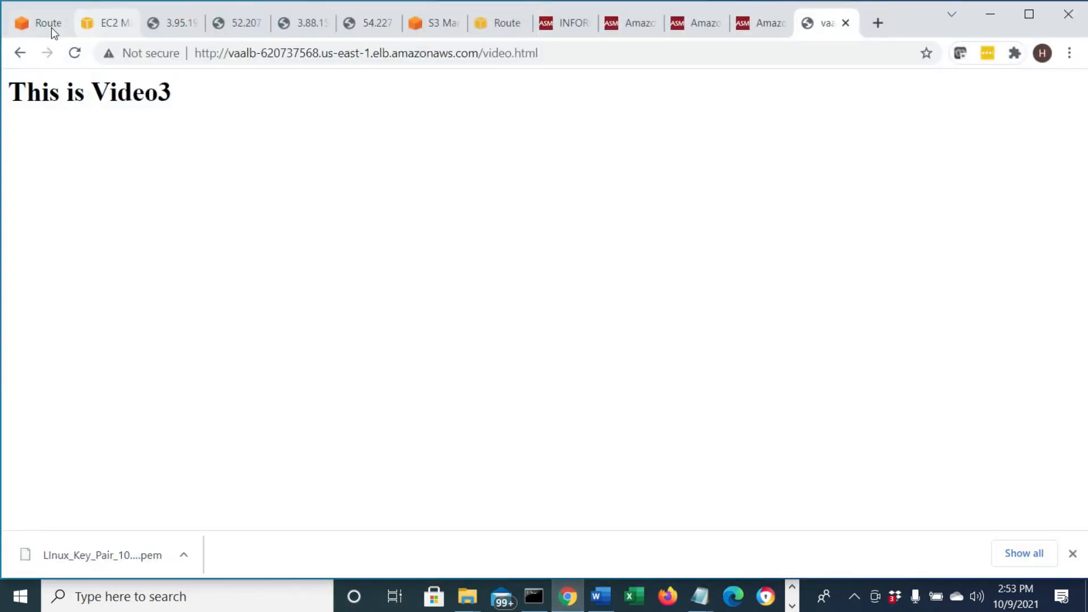
click(107, 23)
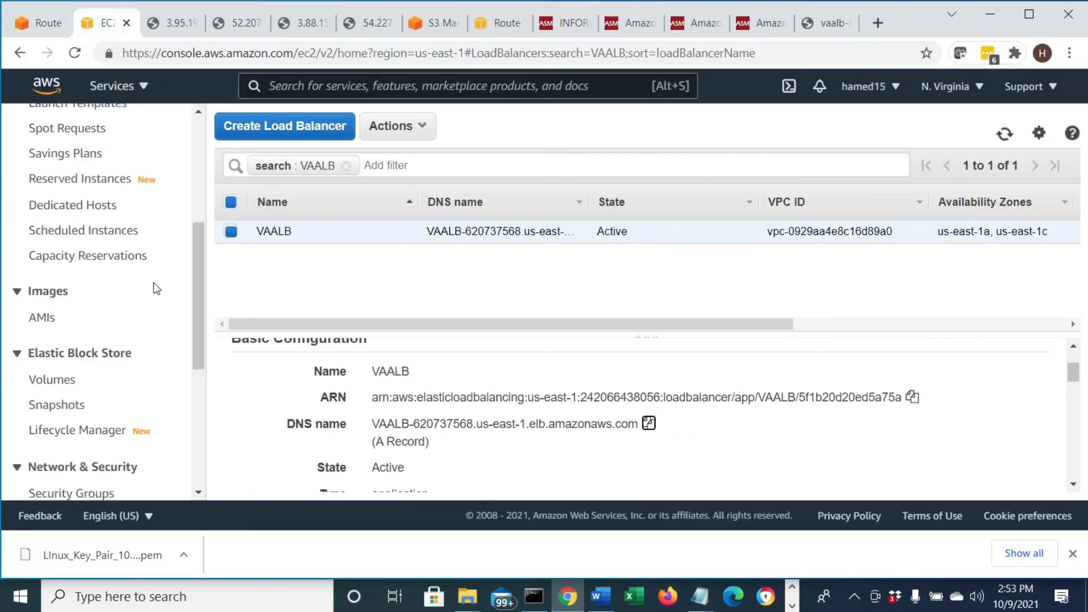
drag(192, 259, 191, 440)
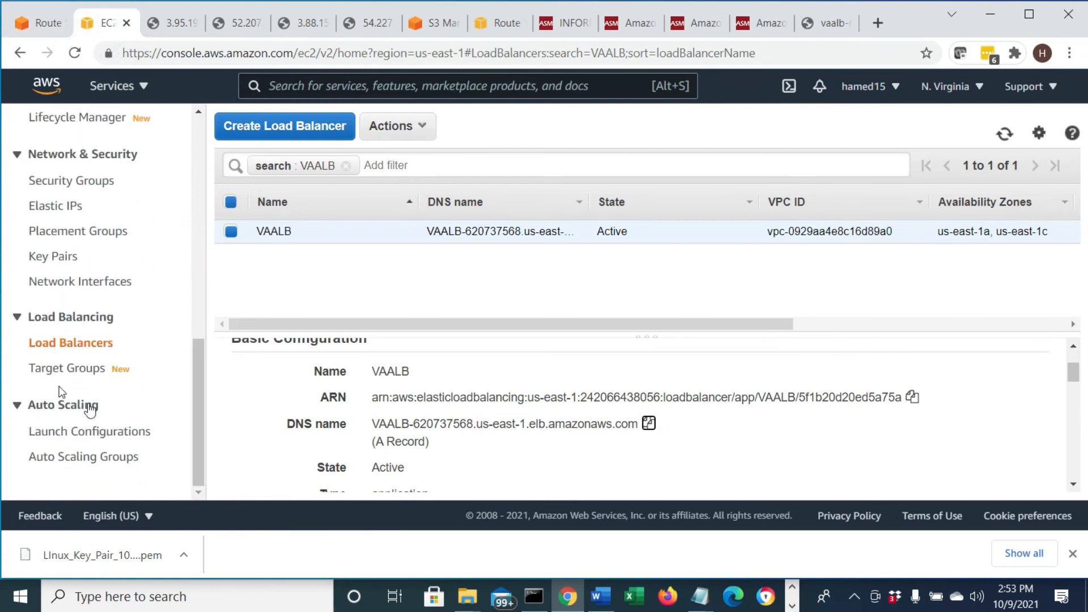
click(62, 371)
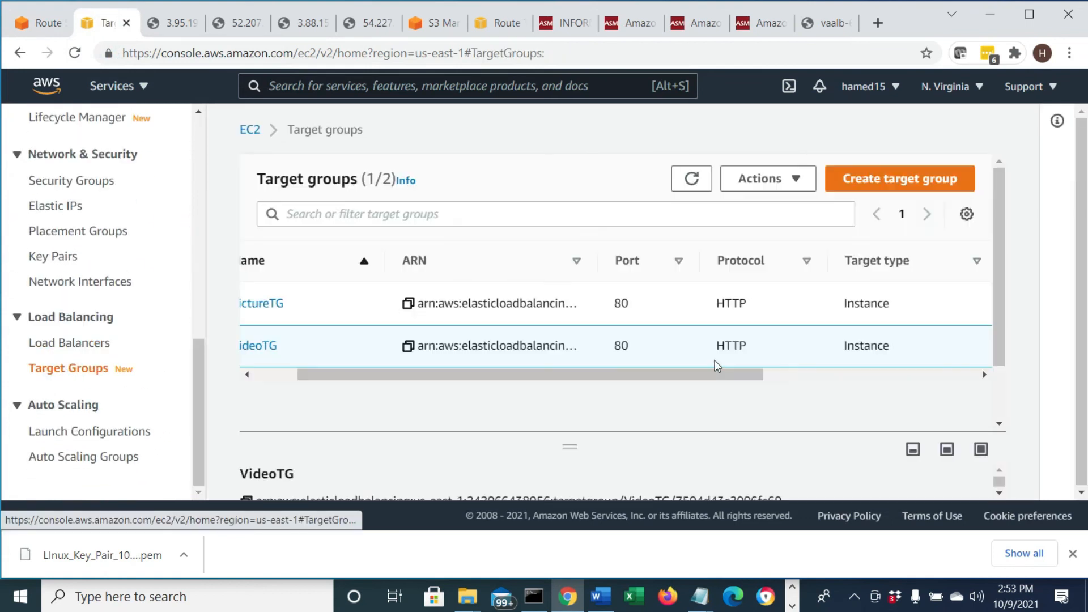
- Deselect VideoTG and check the load balancer associated with each of the two target groups
drag(638, 375, 612, 374)
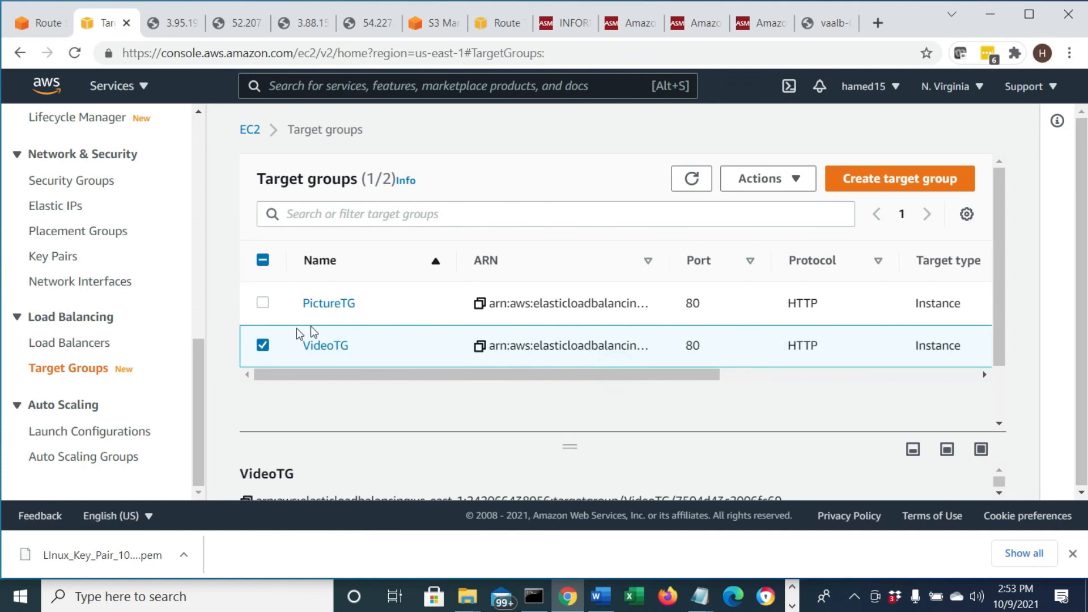
click(262, 345)
drag(345, 375, 668, 306)
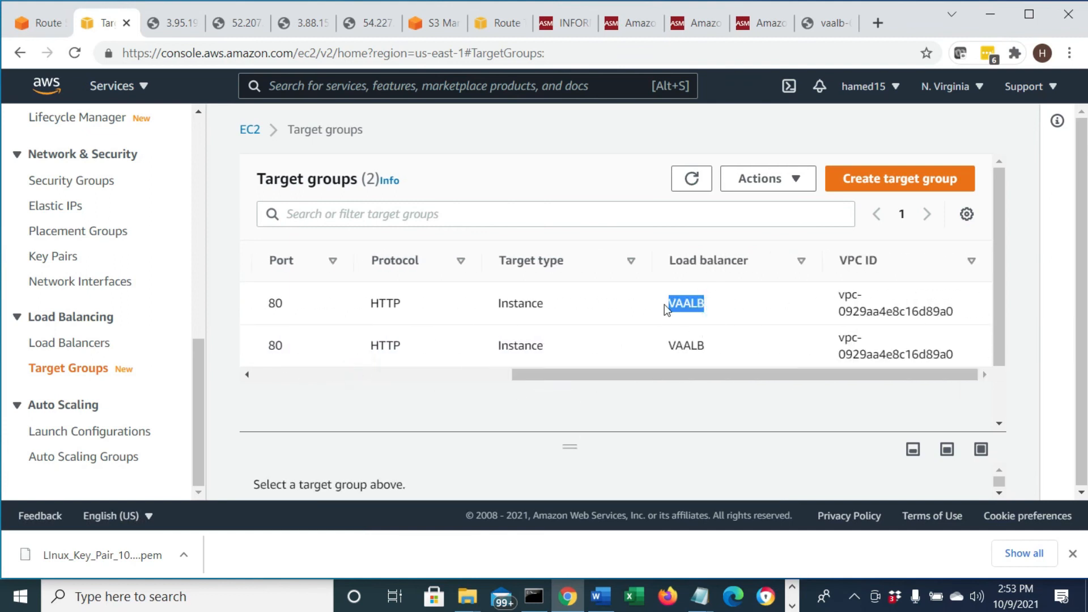
drag(710, 344, 364, 371)
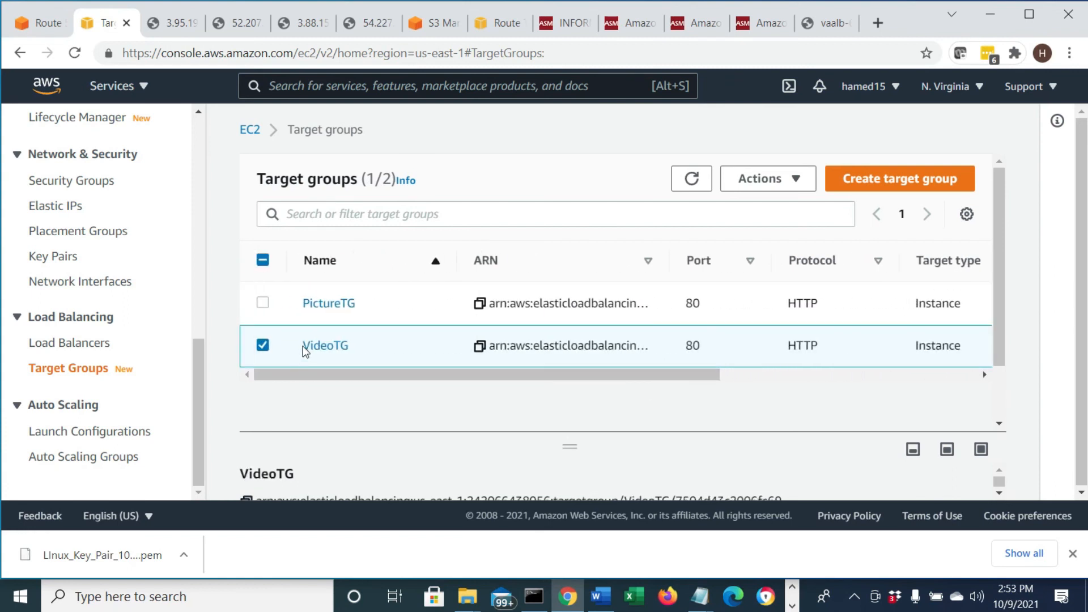
- Open VideoTG's details and refresh its registered targets to check the health status of both video instances
click(262, 346)
click(326, 347)
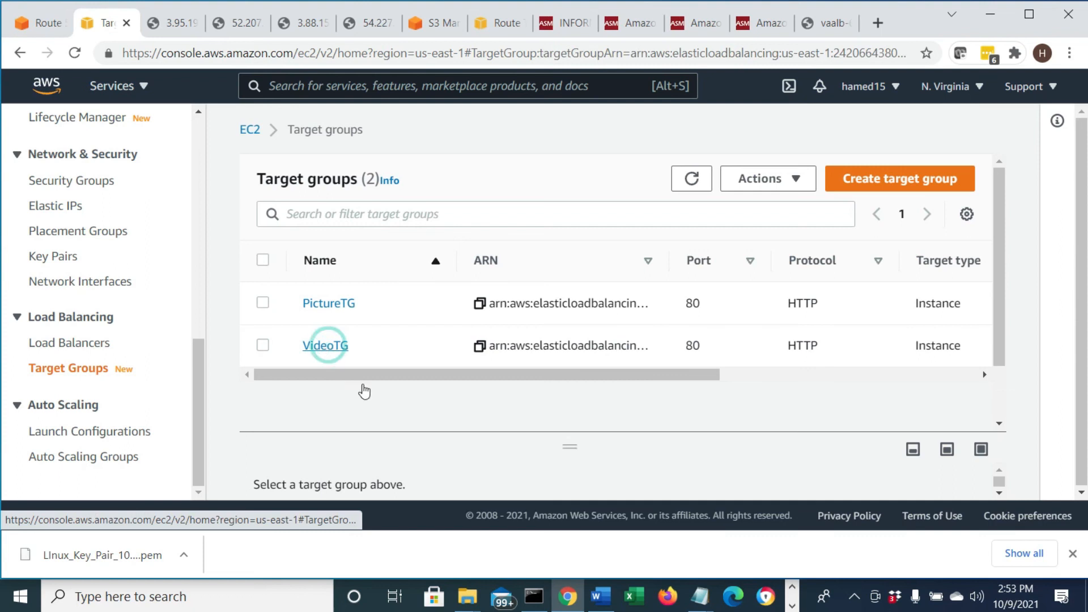
scroll(464, 429, down, 5)
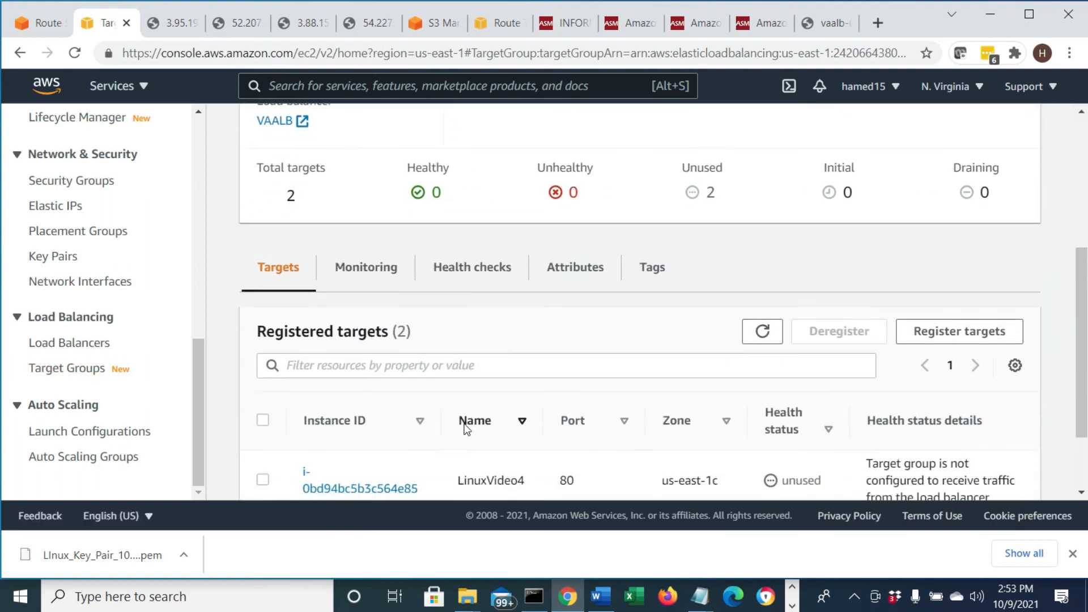
scroll(556, 333, up, 3)
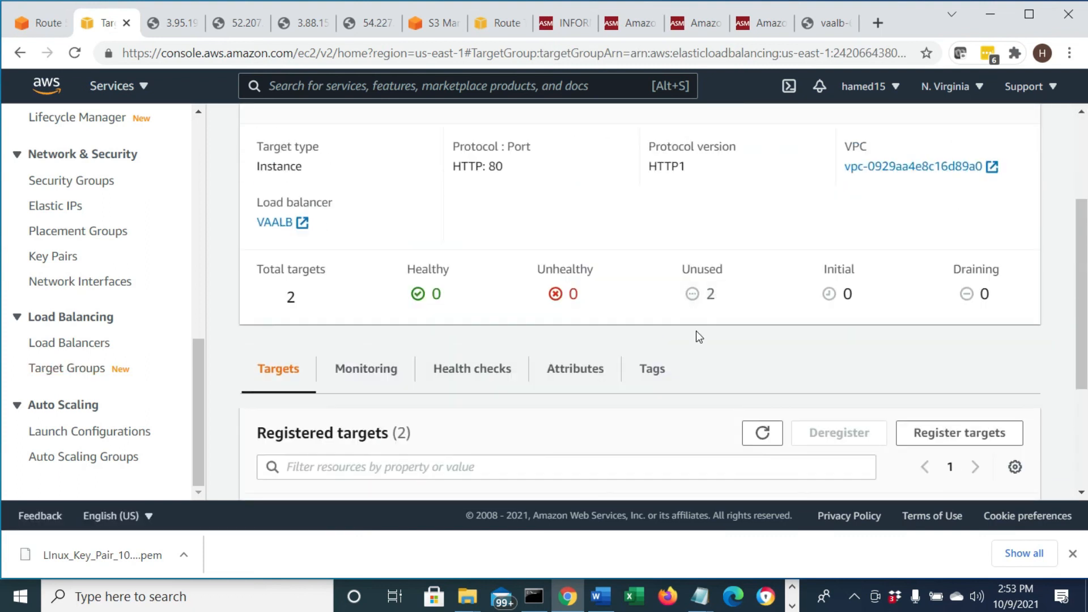
scroll(612, 427, down, 3)
scroll(736, 351, up, 1)
scroll(728, 339, up, 1)
click(765, 321)
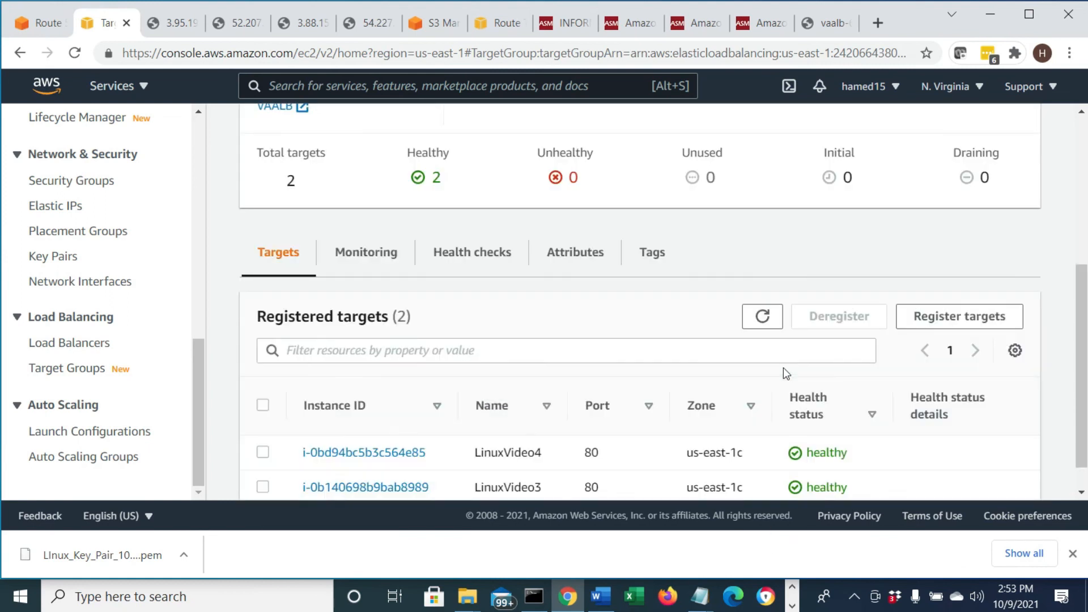
double_click(814, 420)
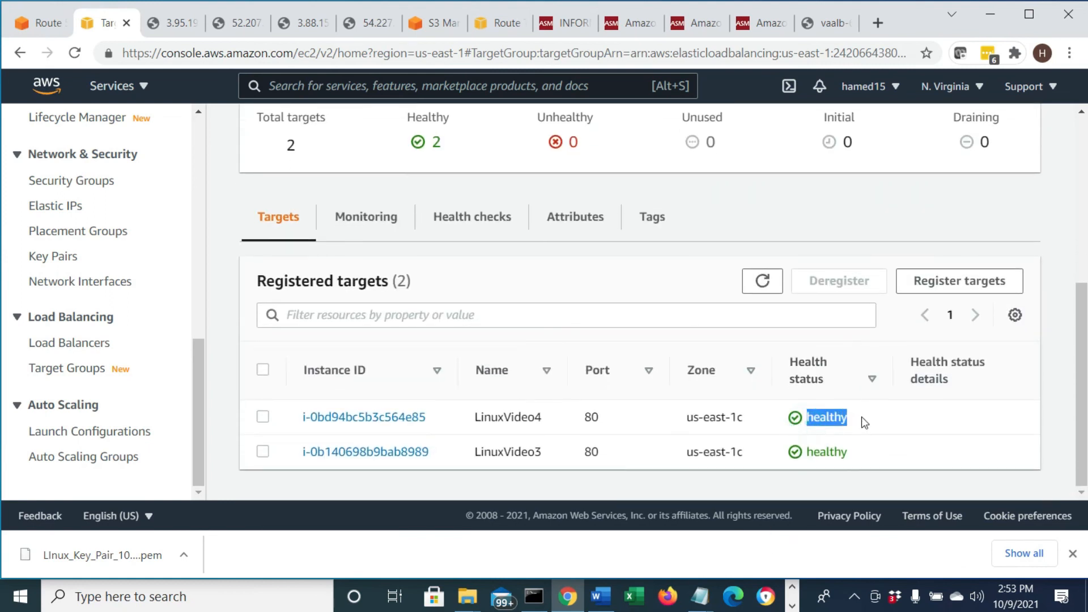
double_click(827, 451)
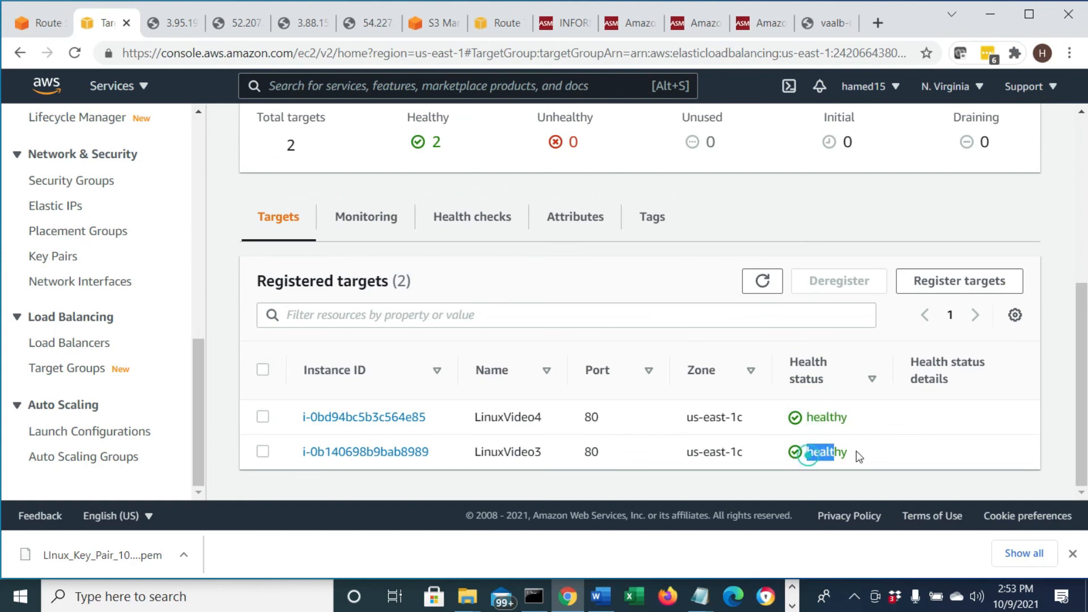
- Go from VideoTG's details back to the list of target groups
scroll(614, 308, up, 3)
scroll(675, 345, up, 3)
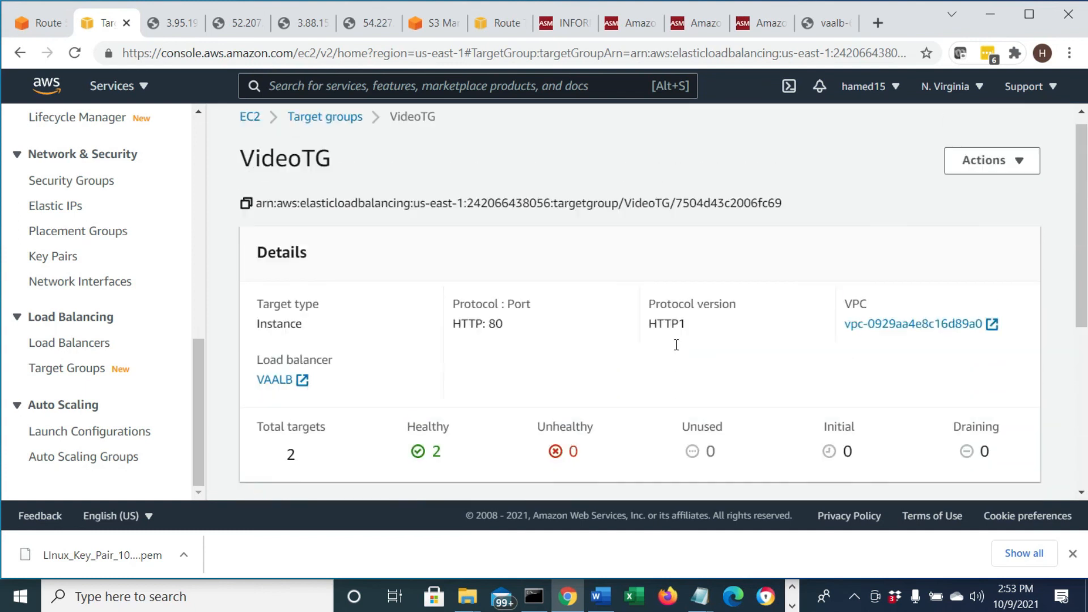
click(334, 130)
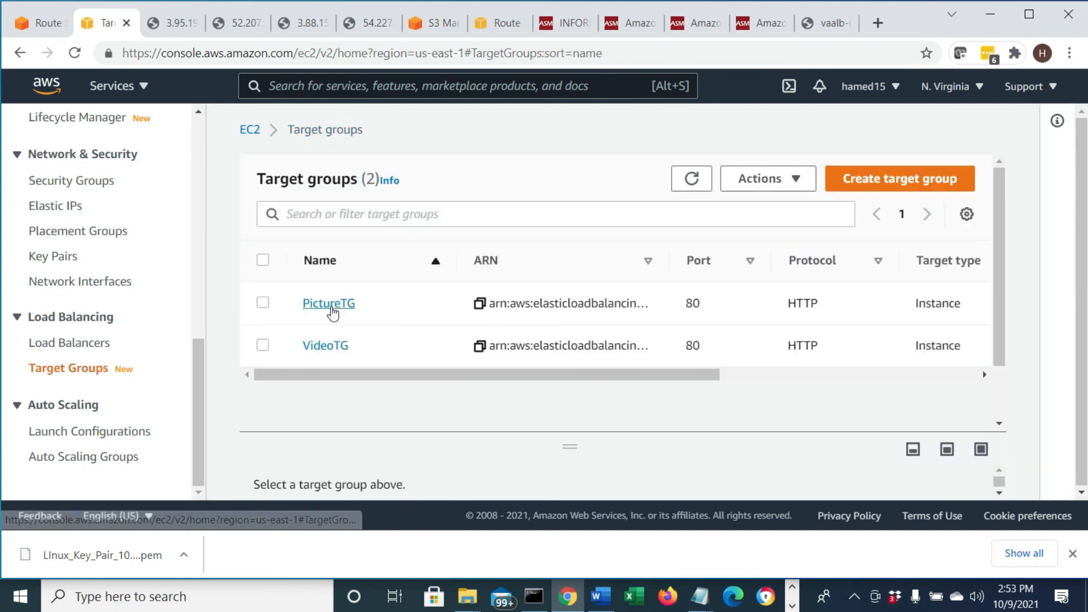
- Open PictureTG's details and check its load balancer and the health of its registered targets
click(332, 306)
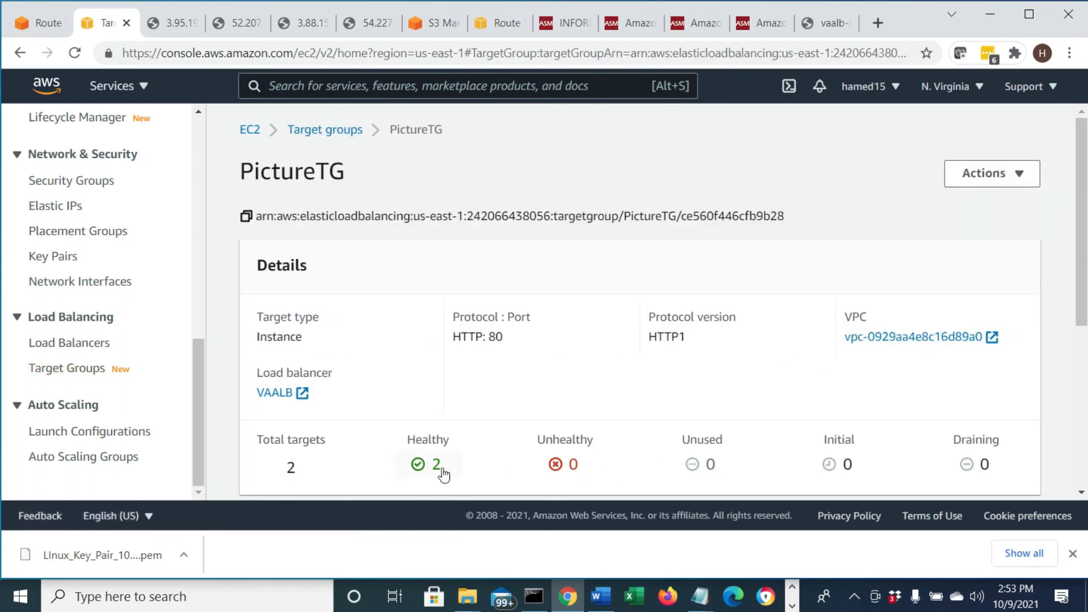
scroll(637, 478, down, 4)
scroll(640, 478, up, 4)
- Open the rules of VAALB's HTTP:80 listener and review the path condition that forwards to PictureTG
click(64, 344)
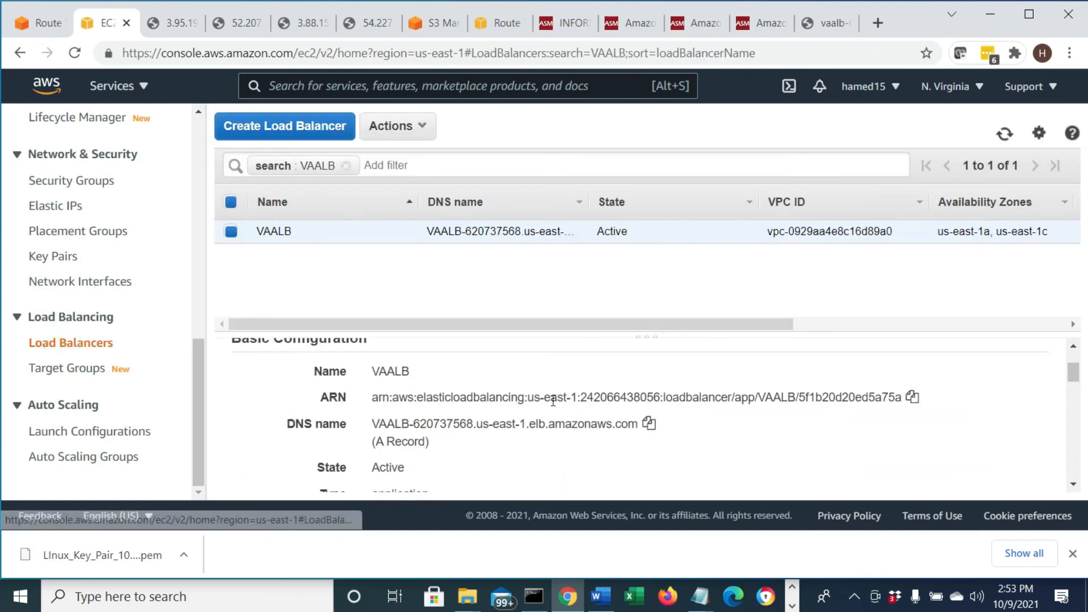
scroll(551, 410, down, 4)
scroll(550, 412, up, 4)
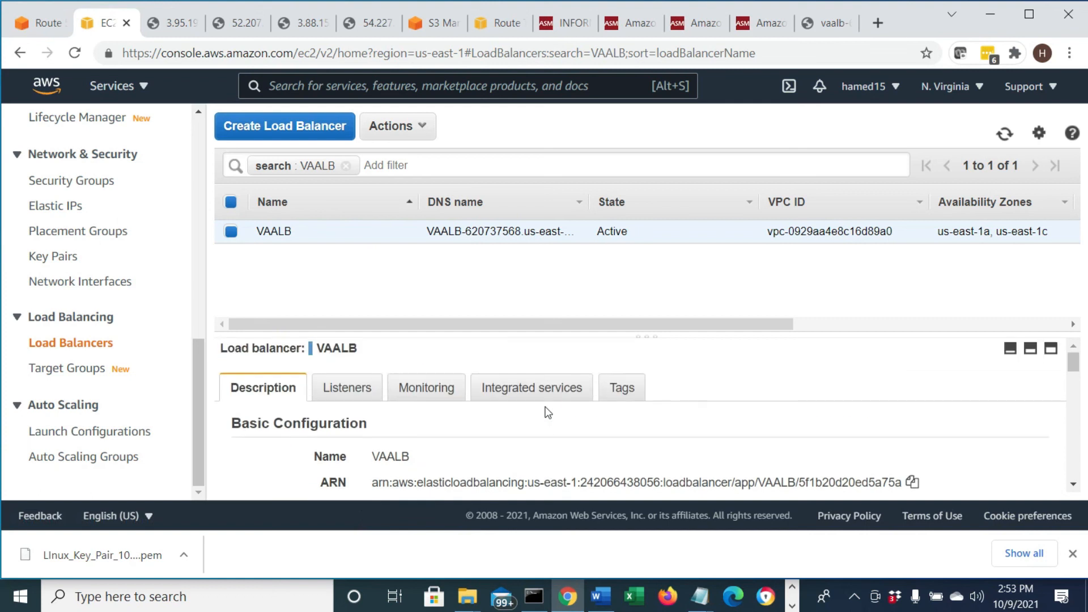
click(341, 391)
scroll(523, 412, down, 2)
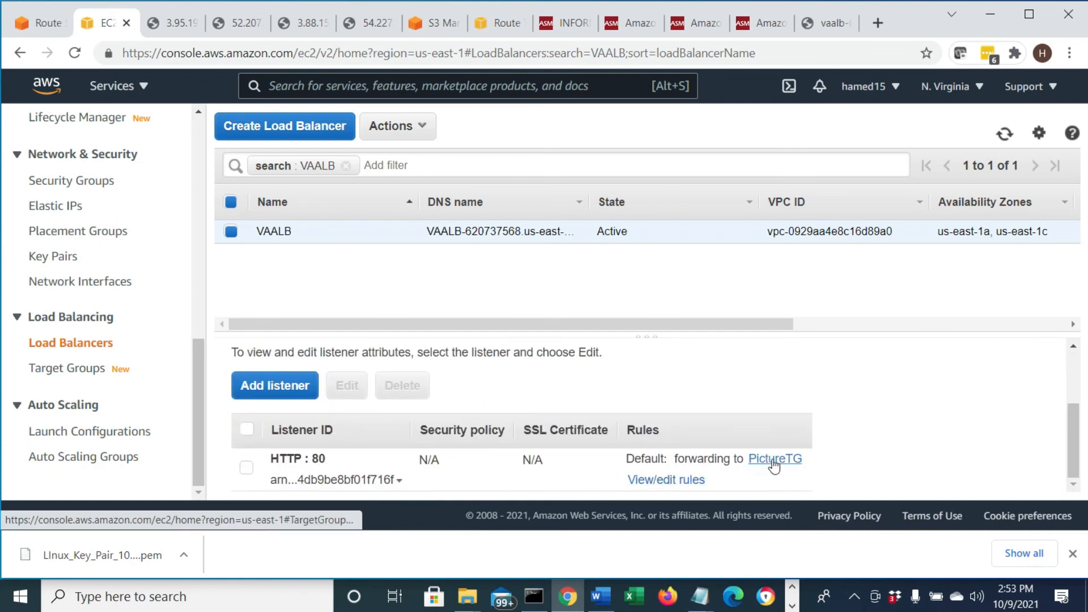
click(661, 480)
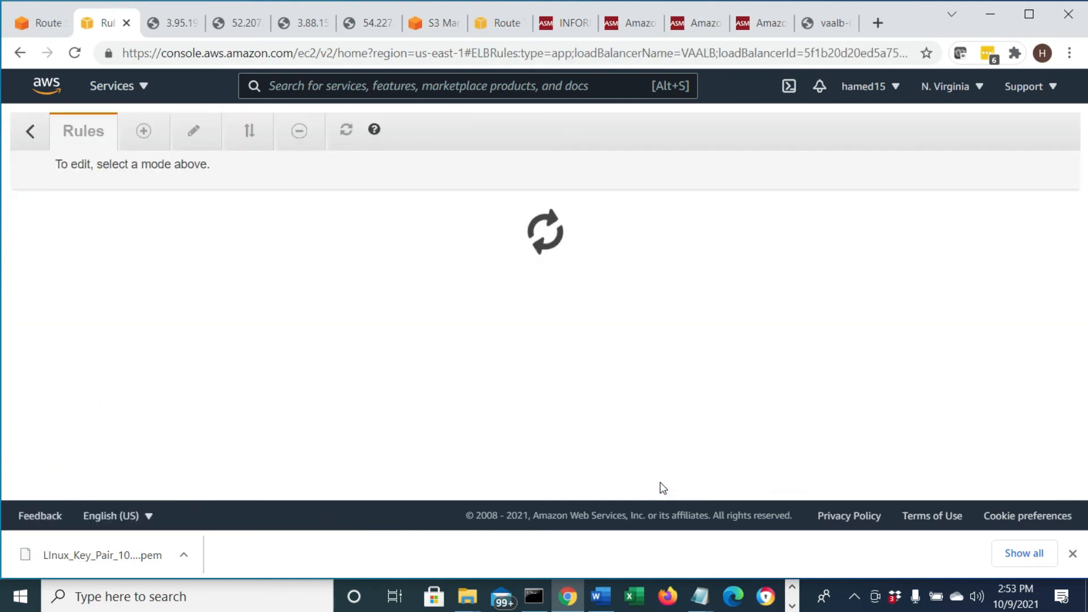
drag(337, 345, 258, 347)
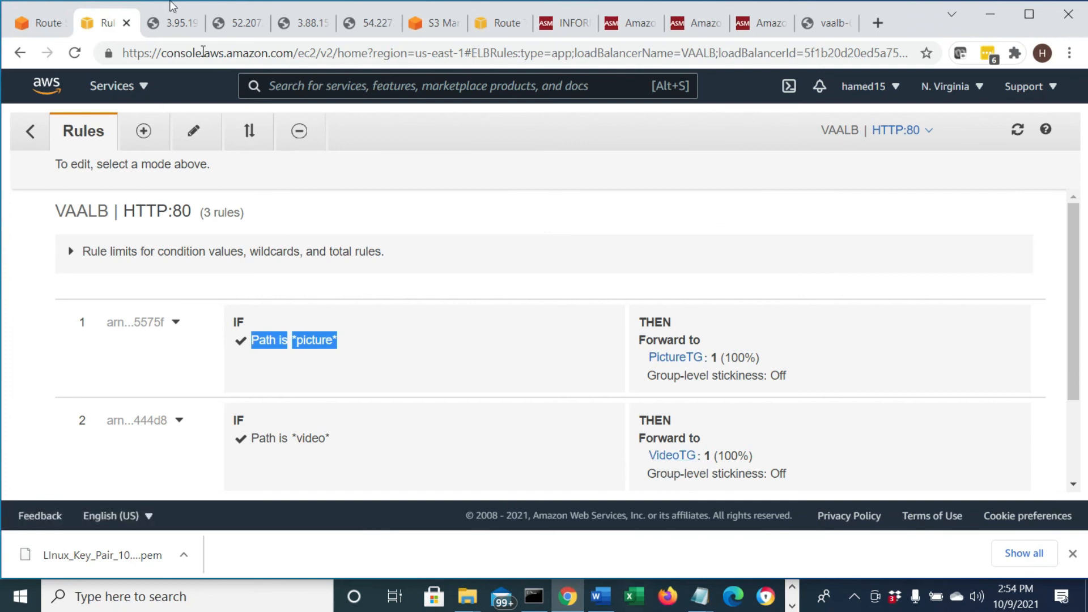
- Switch to the Route 53 console and open the registered domain's public hosted zone
click(35, 28)
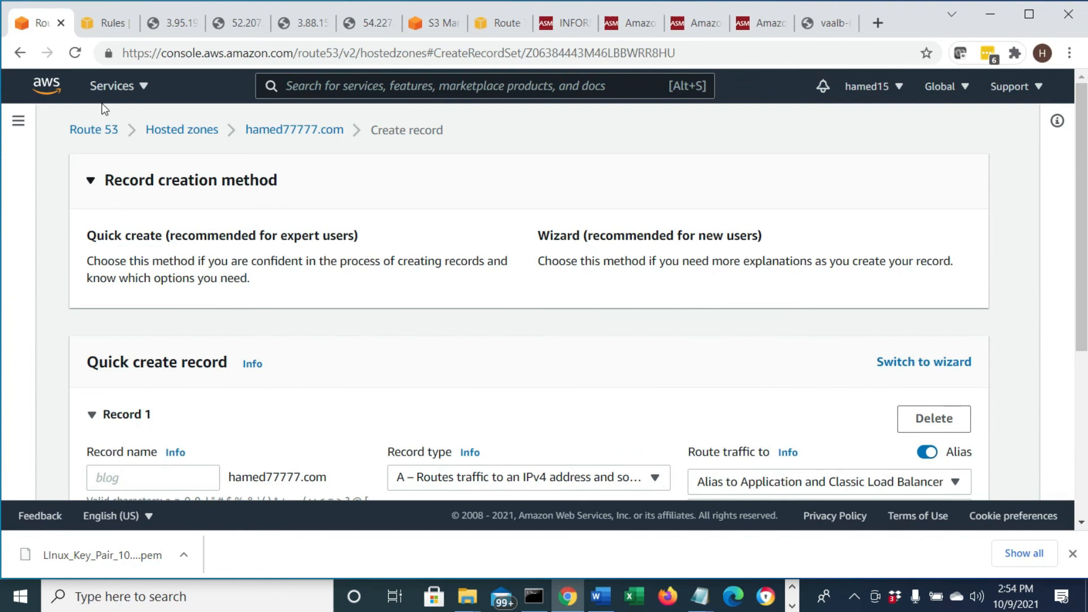
click(109, 130)
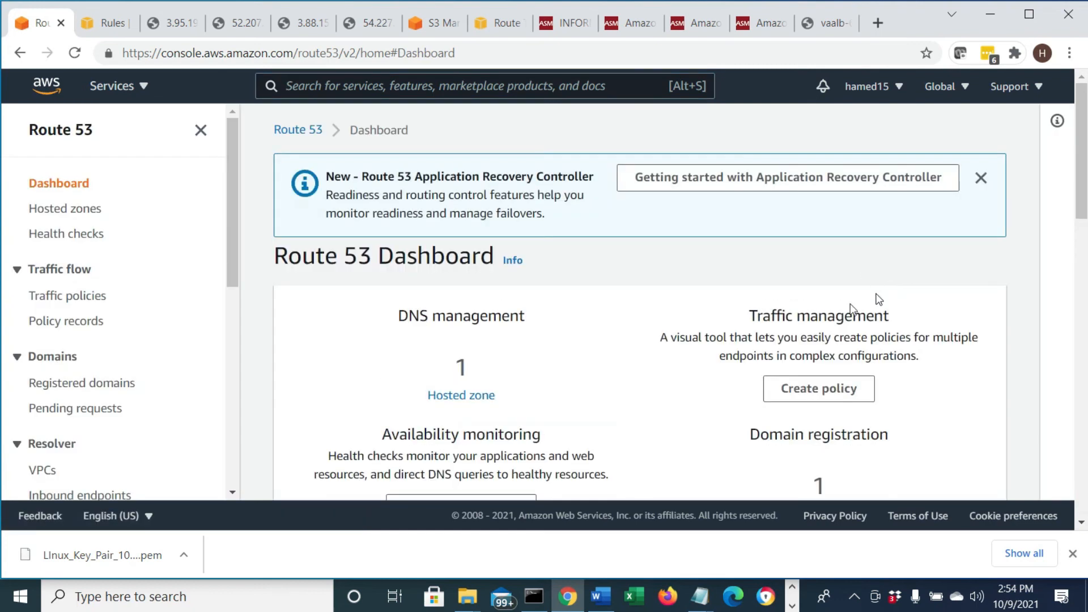
click(480, 401)
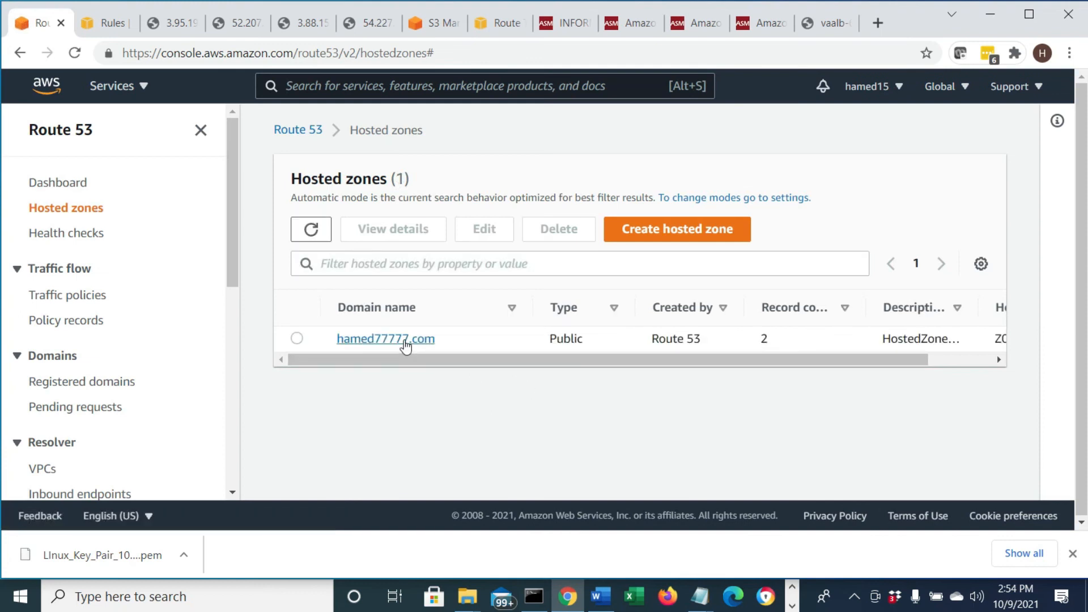
click(403, 339)
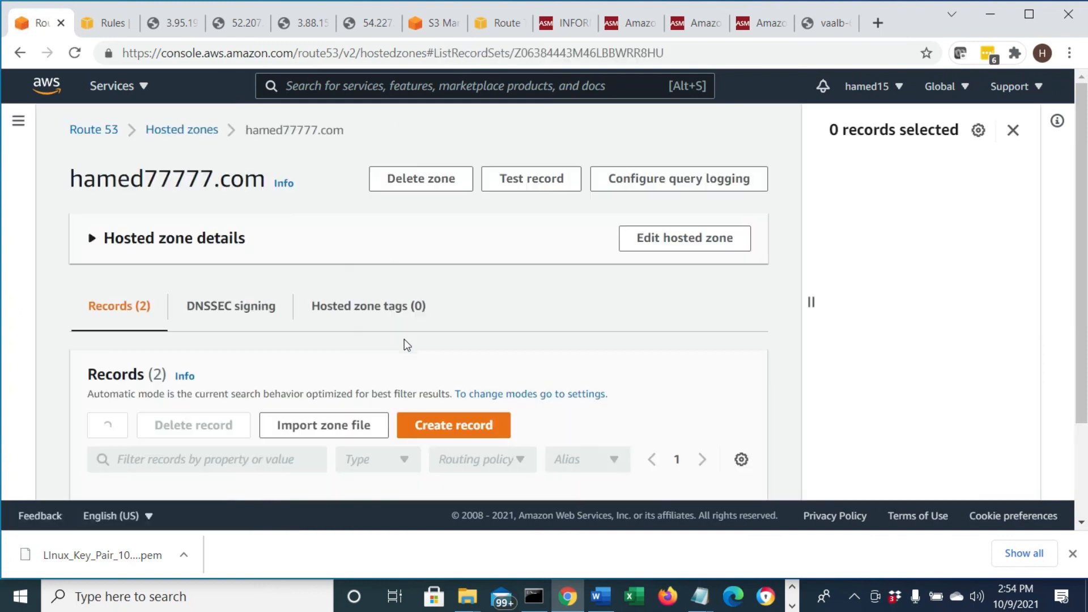
- Start an A record in the hosted zone as an alias to Application and Classic Load Balancer
click(428, 425)
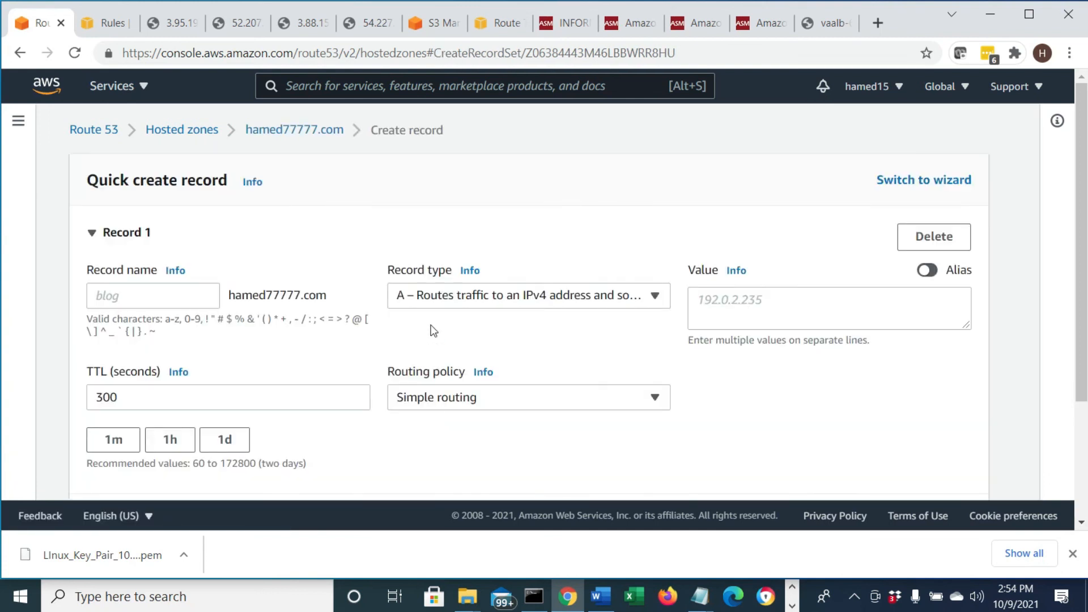
click(944, 277)
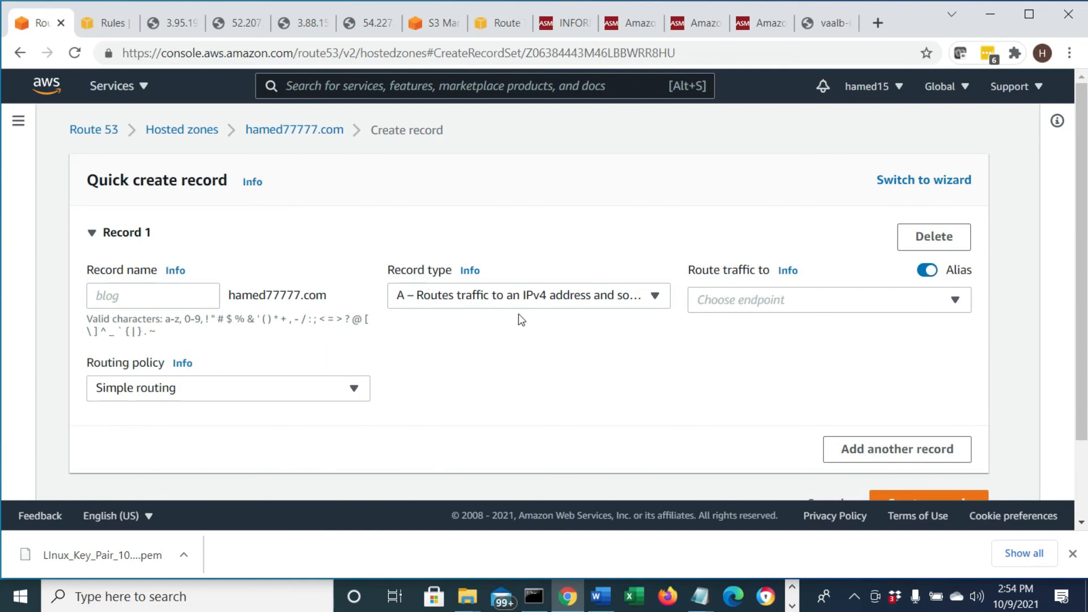
click(955, 300)
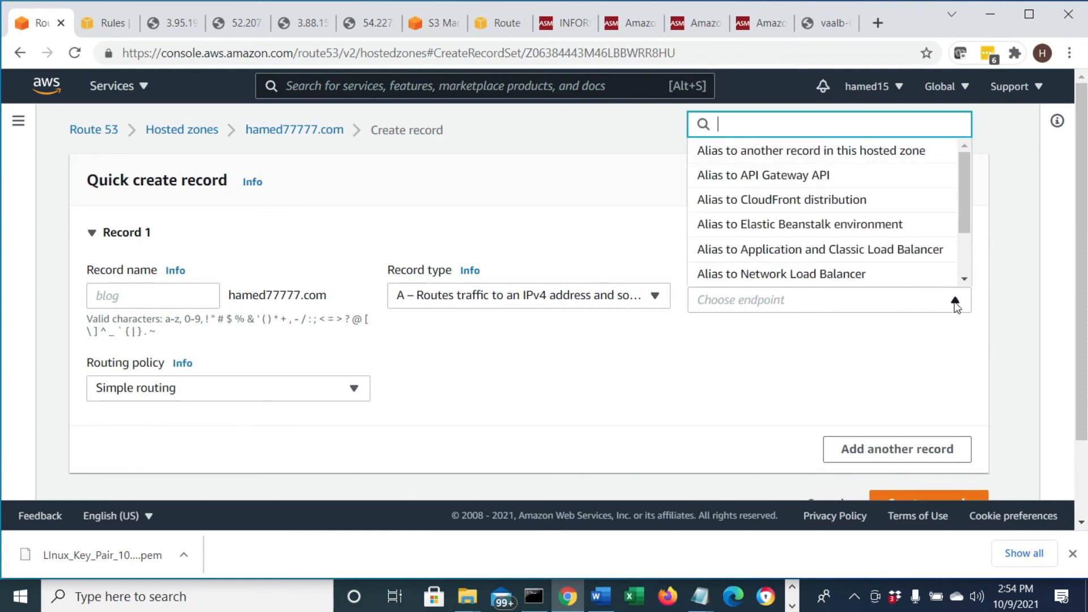
click(764, 252)
click(904, 331)
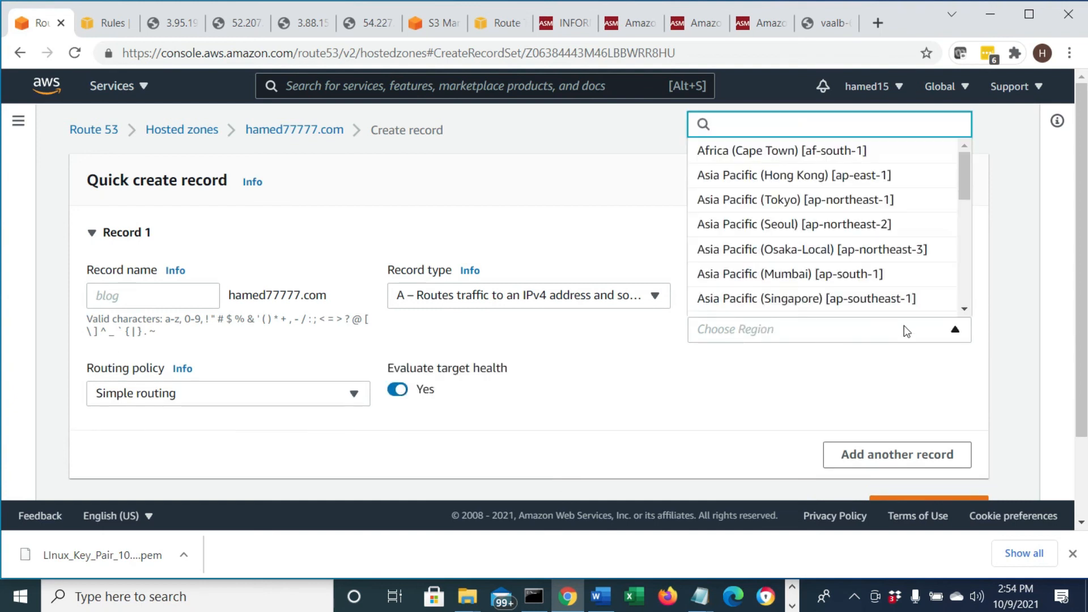
- Set the alias target's region to US East (N. Virginia) [us-east-1]
text(va)
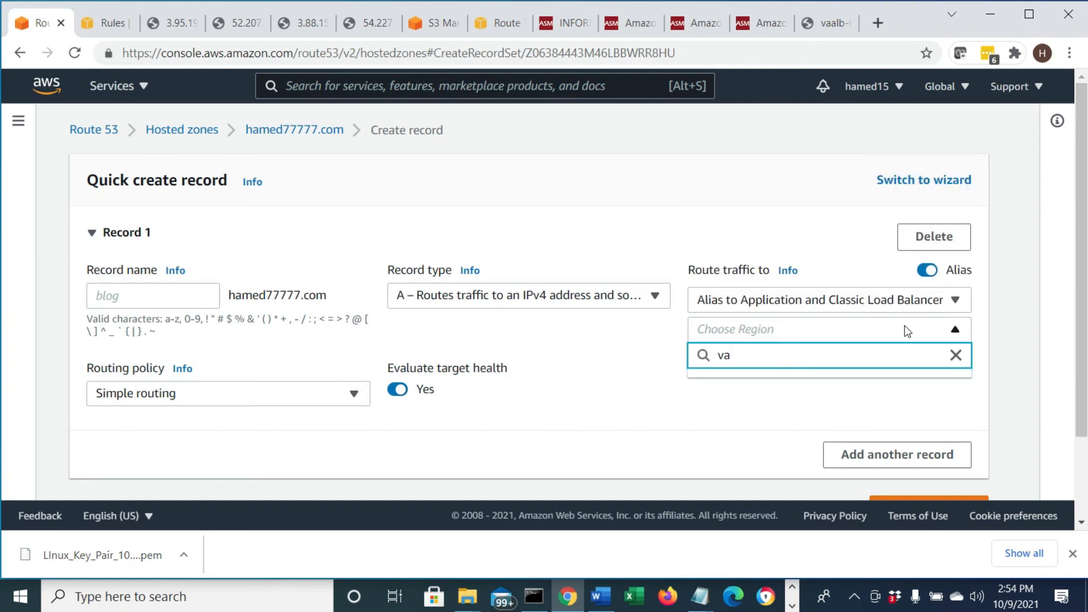
click(871, 336)
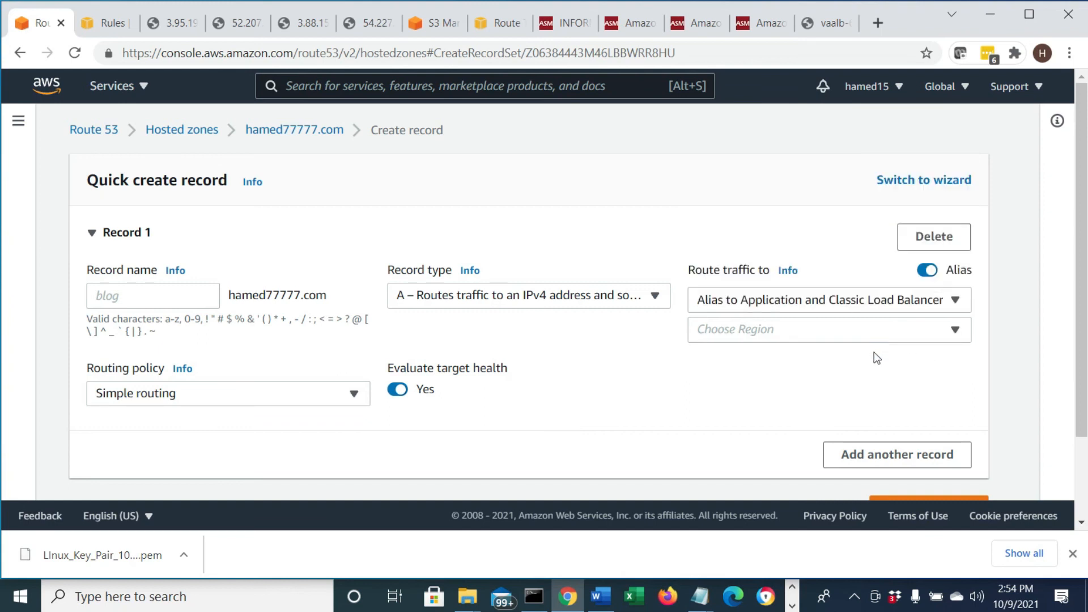
click(956, 331)
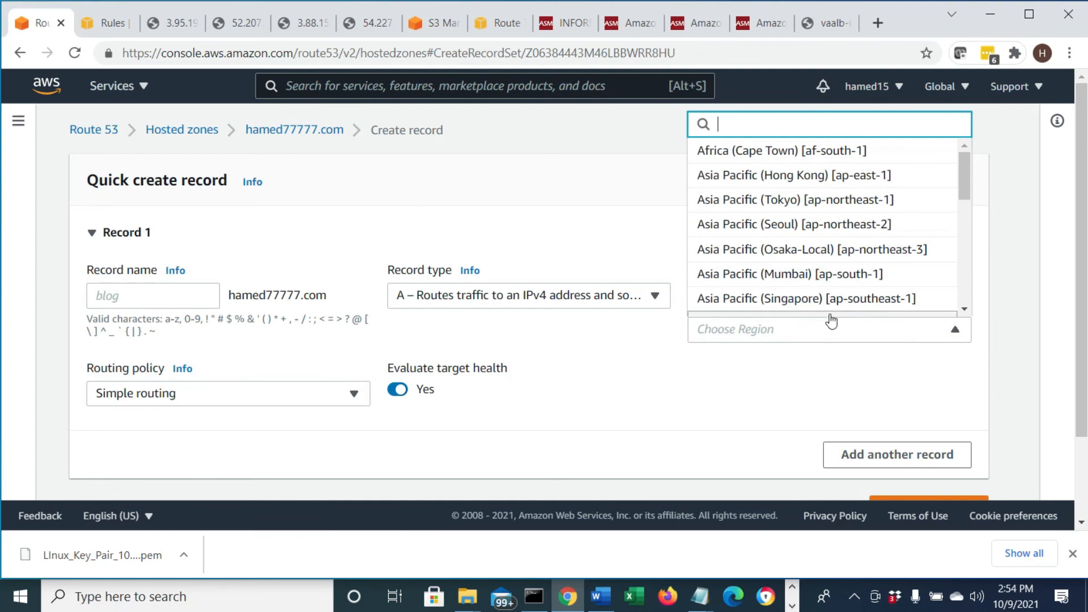
click(820, 333)
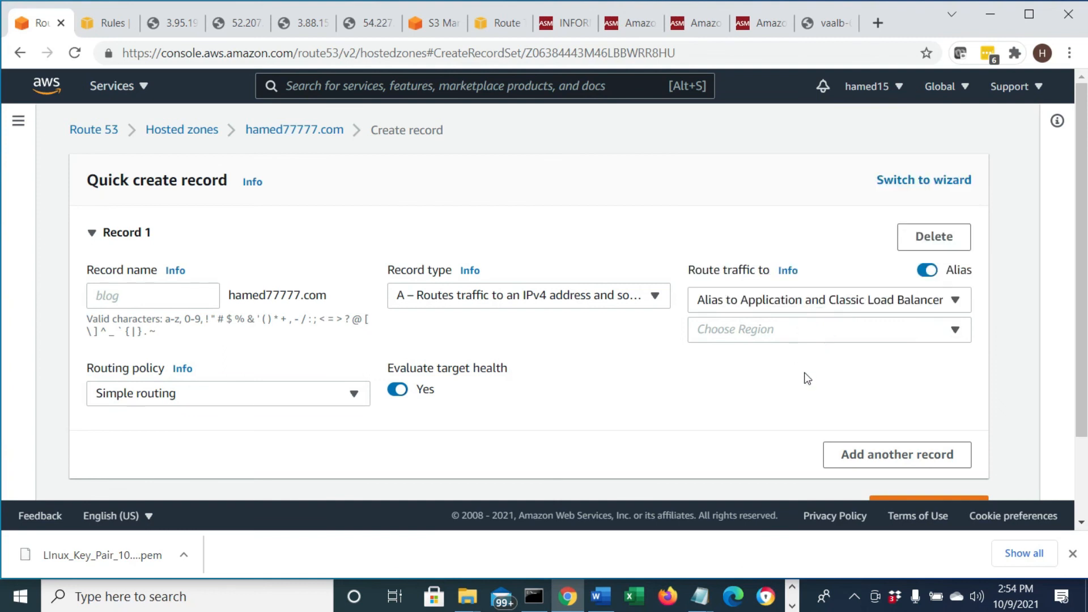
click(955, 330)
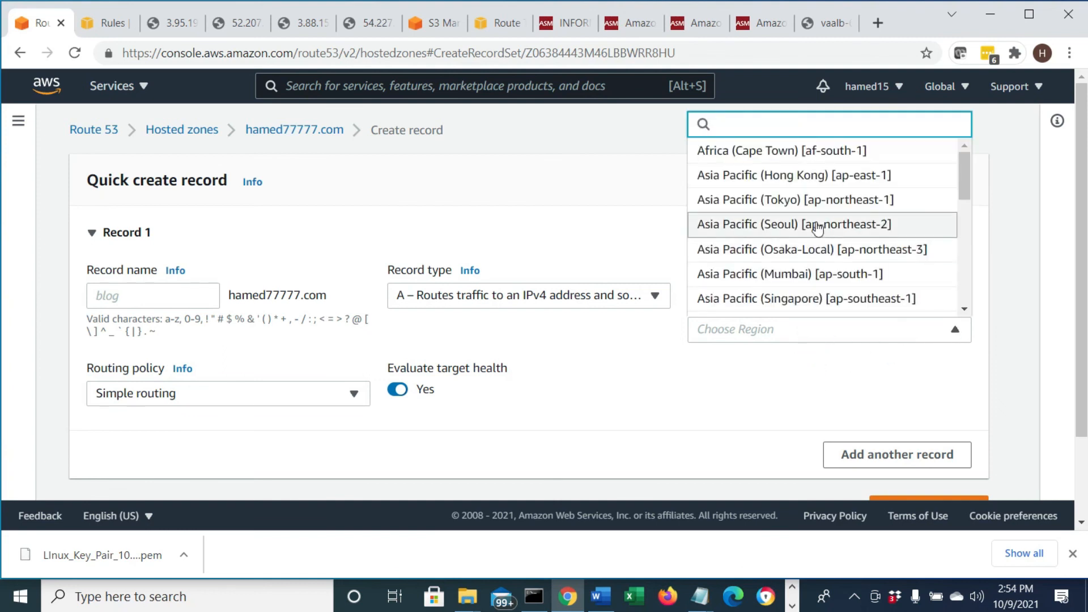
scroll(816, 226, down, 3)
scroll(818, 233, up, 4)
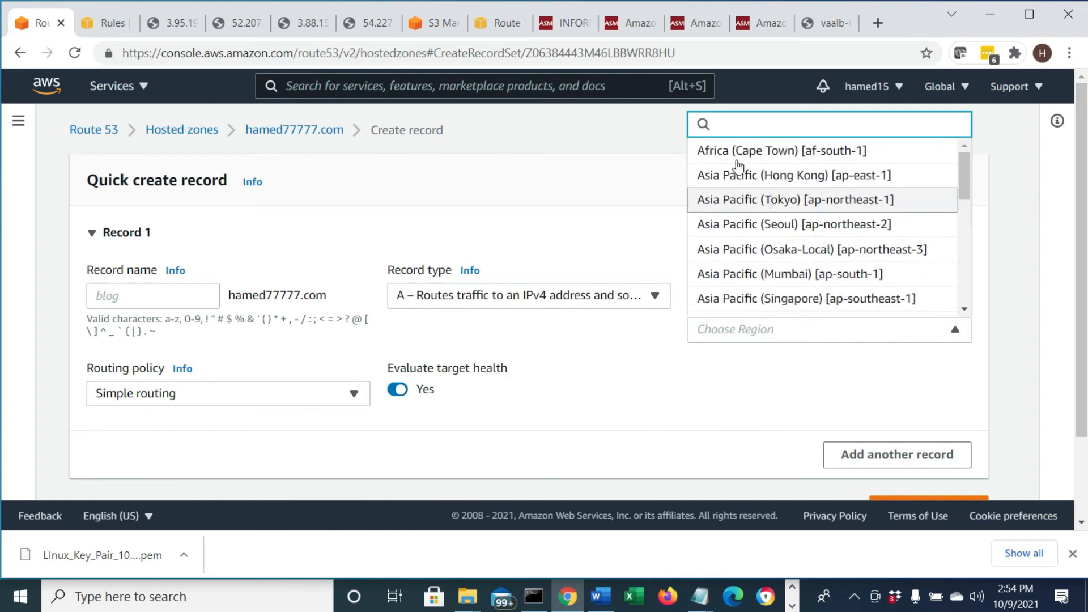
text(va)
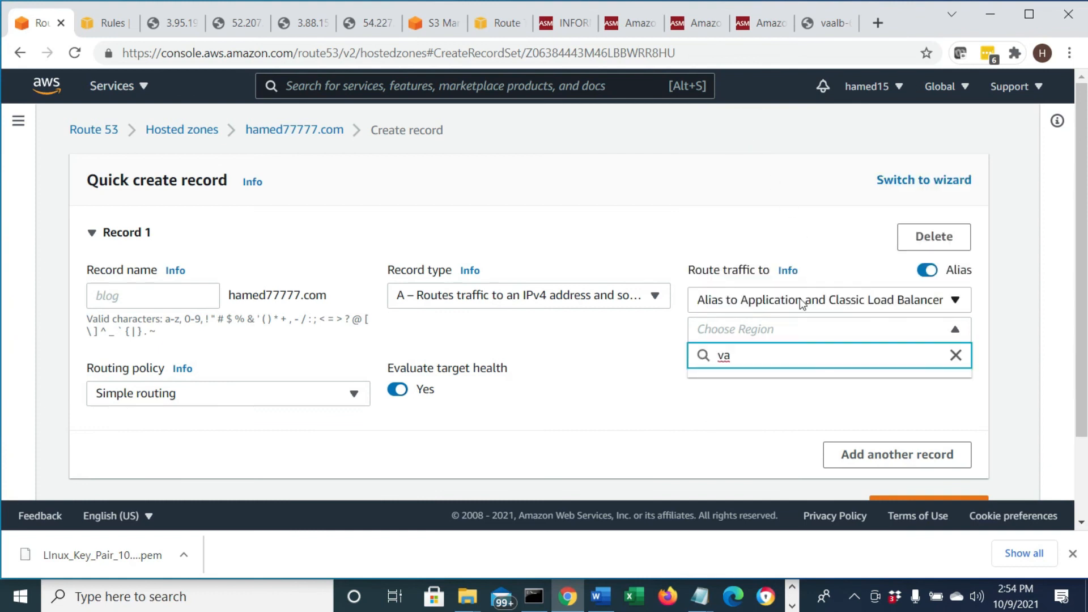
key(BackSpace)
click(755, 382)
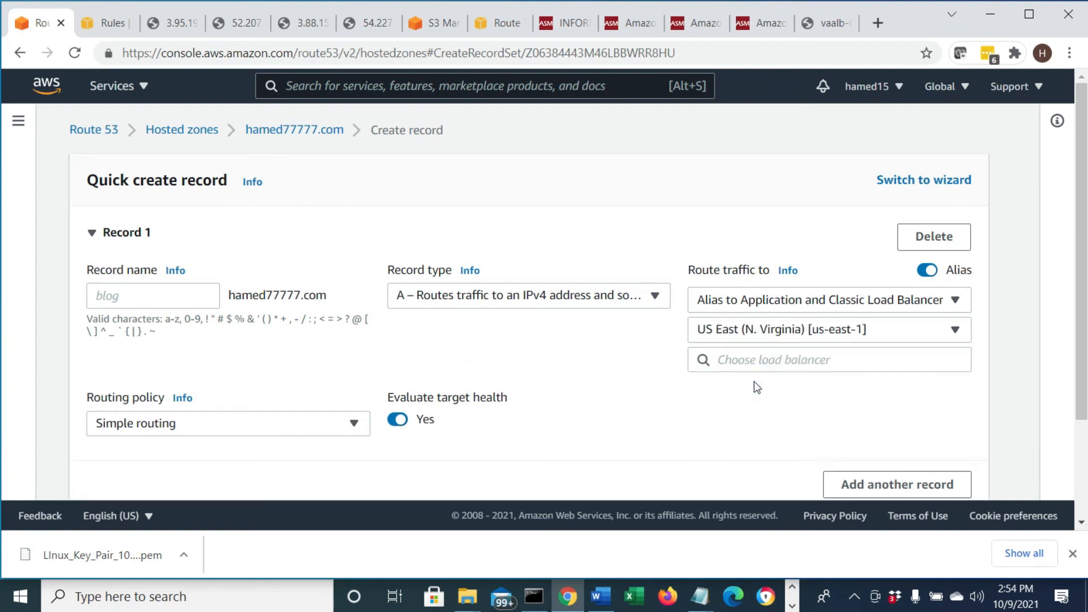
- Choose the VAALB load balancer as the alias target and turn off Evaluate target health
click(788, 365)
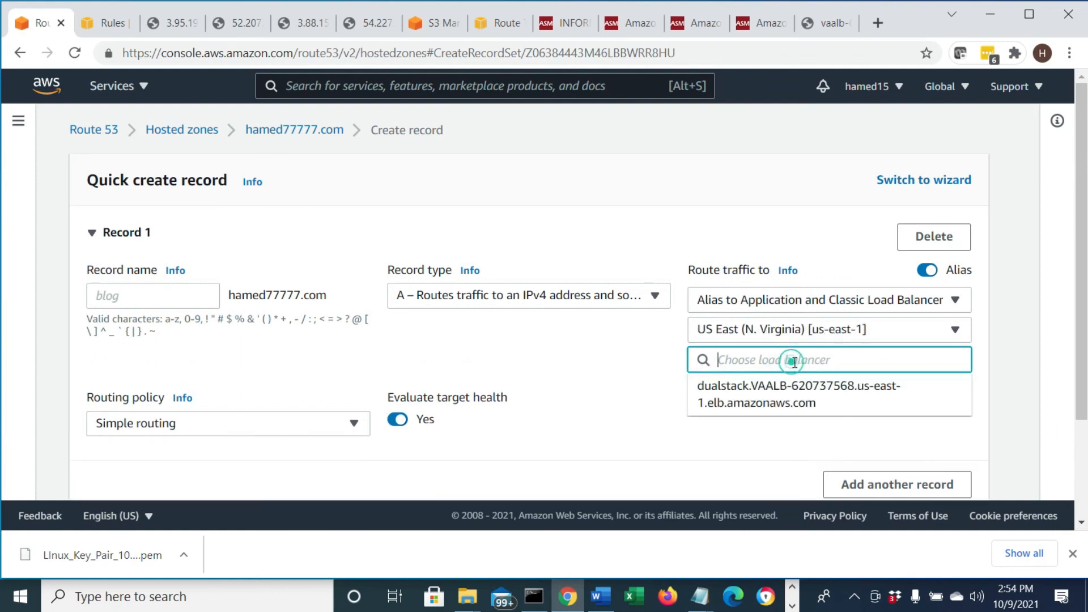
click(772, 403)
click(397, 421)
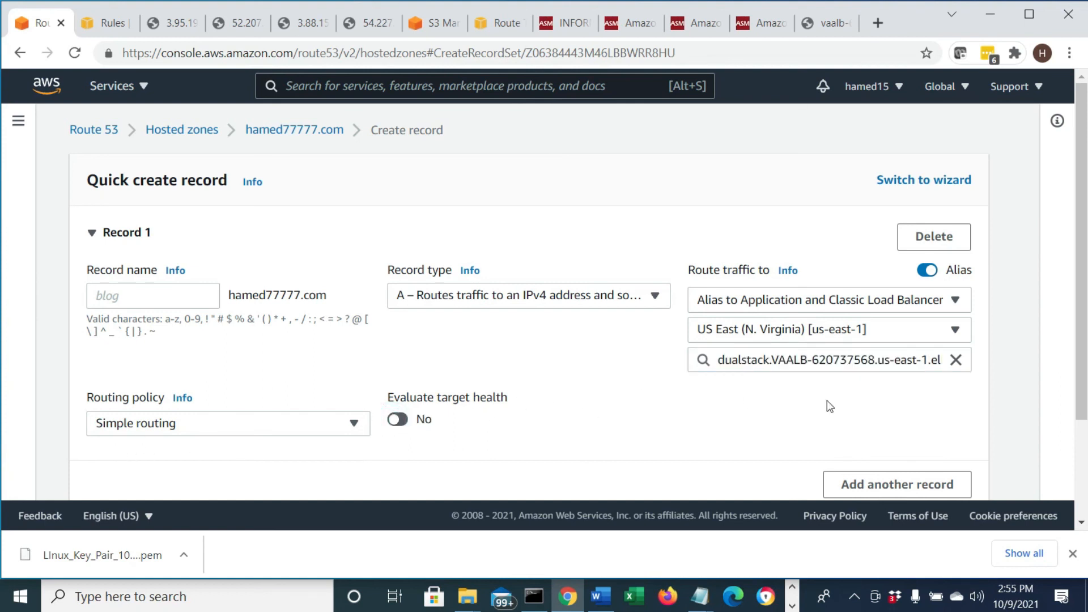
- Add a second blank record to the form, check both entries, and cancel the record creation
scroll(827, 400, down, 3)
click(862, 361)
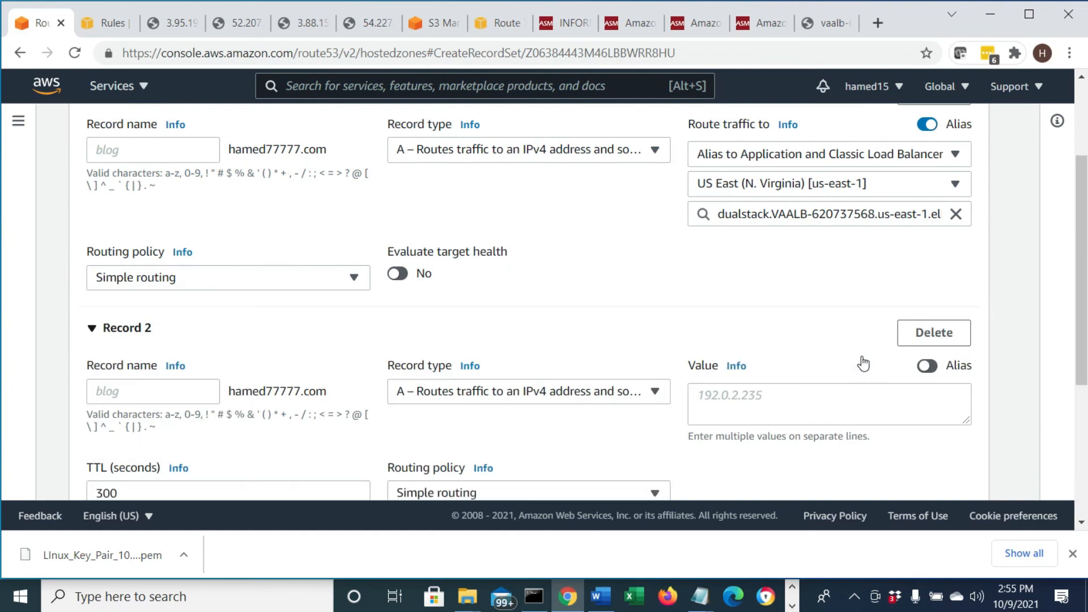
scroll(864, 362, down, 5)
click(864, 352)
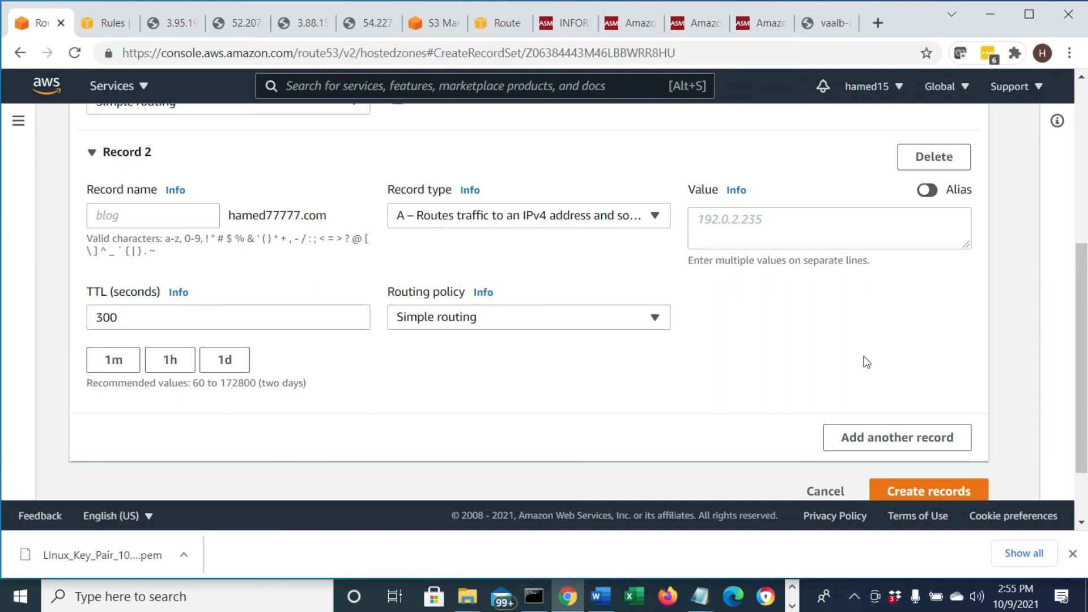
scroll(863, 356, up, 5)
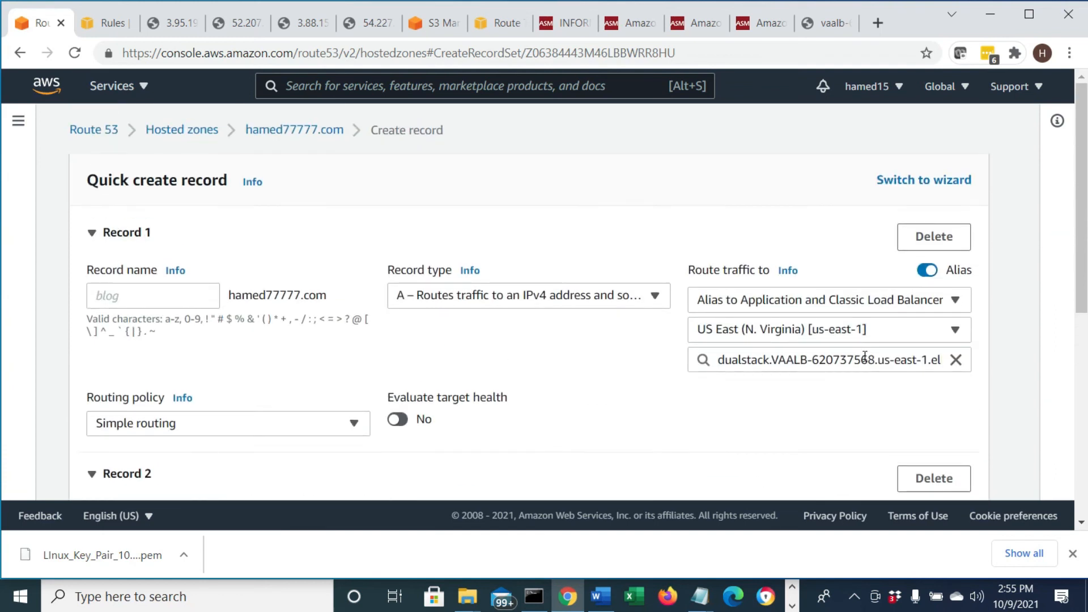
scroll(871, 357, down, 6)
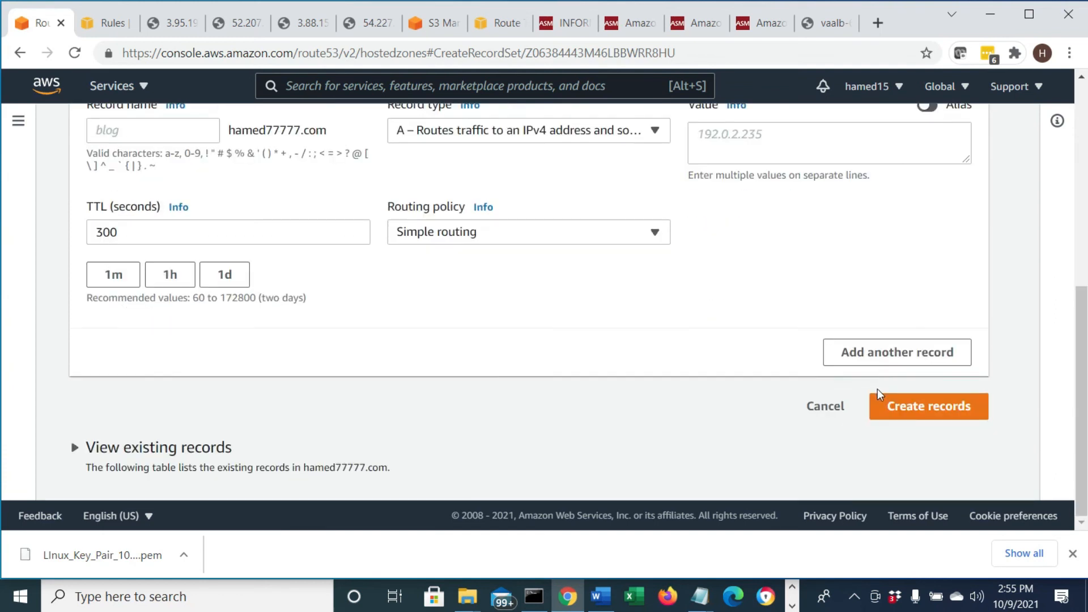
scroll(778, 310, up, 3)
scroll(806, 323, down, 3)
click(823, 409)
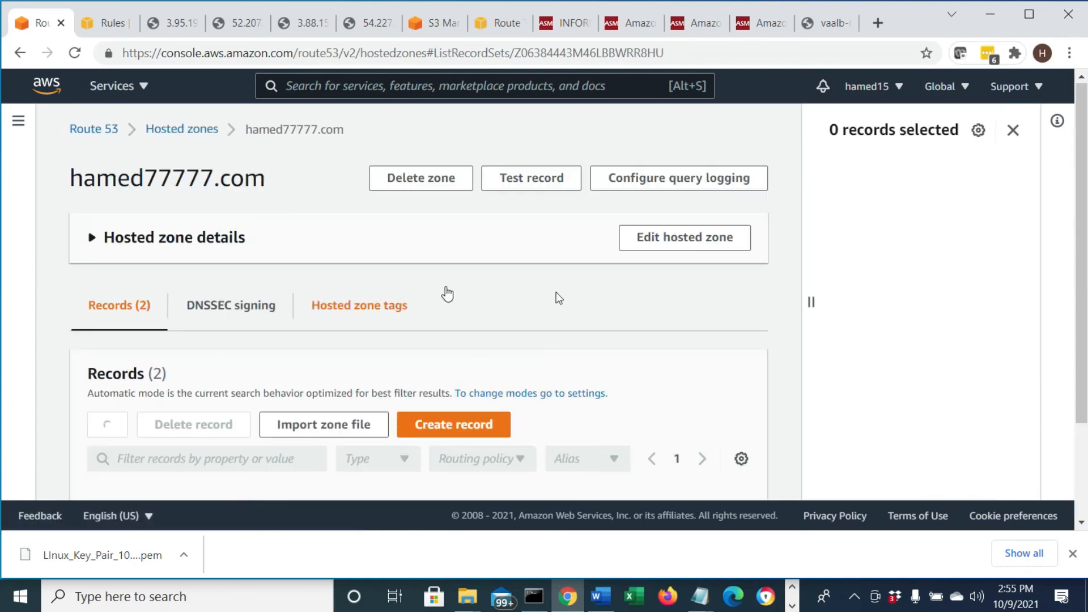
- Start a new A record in the hosted zone as an alias to Application and Classic Load Balancer
scroll(814, 334, down, 3)
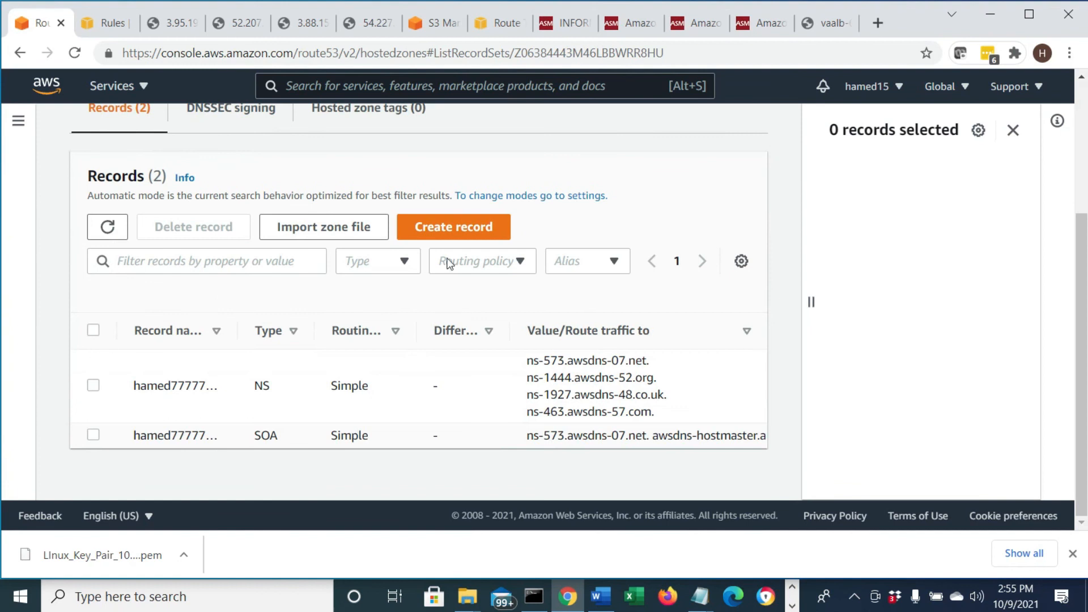
click(444, 227)
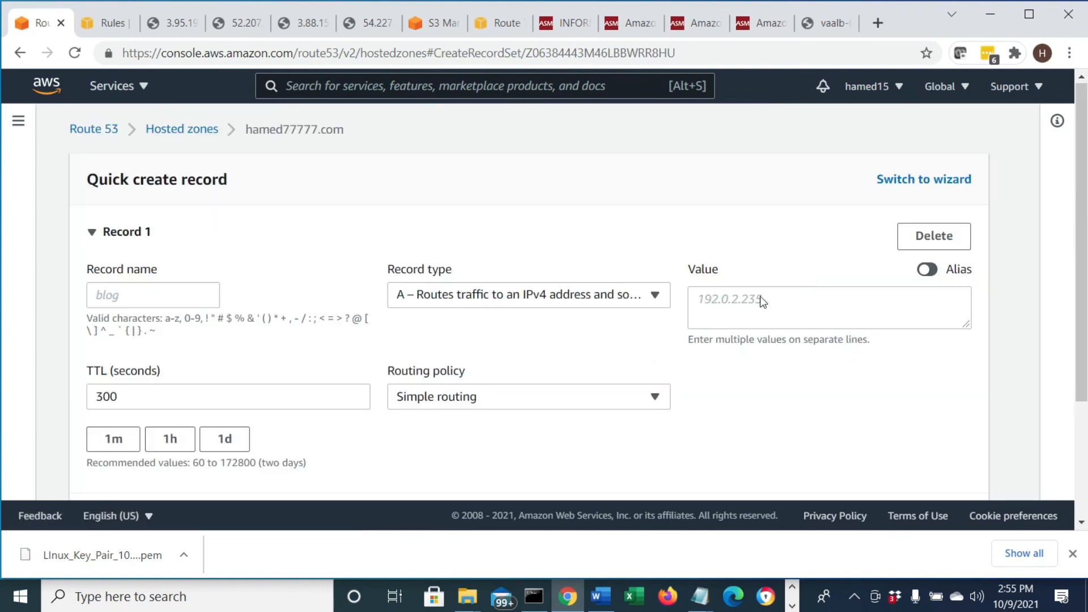
click(928, 270)
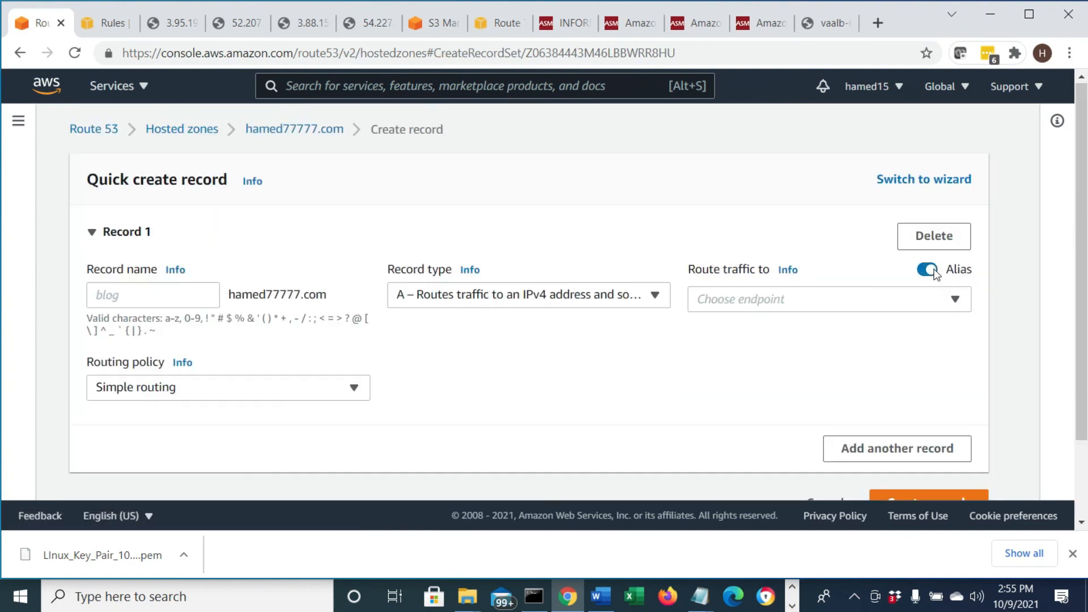
click(956, 299)
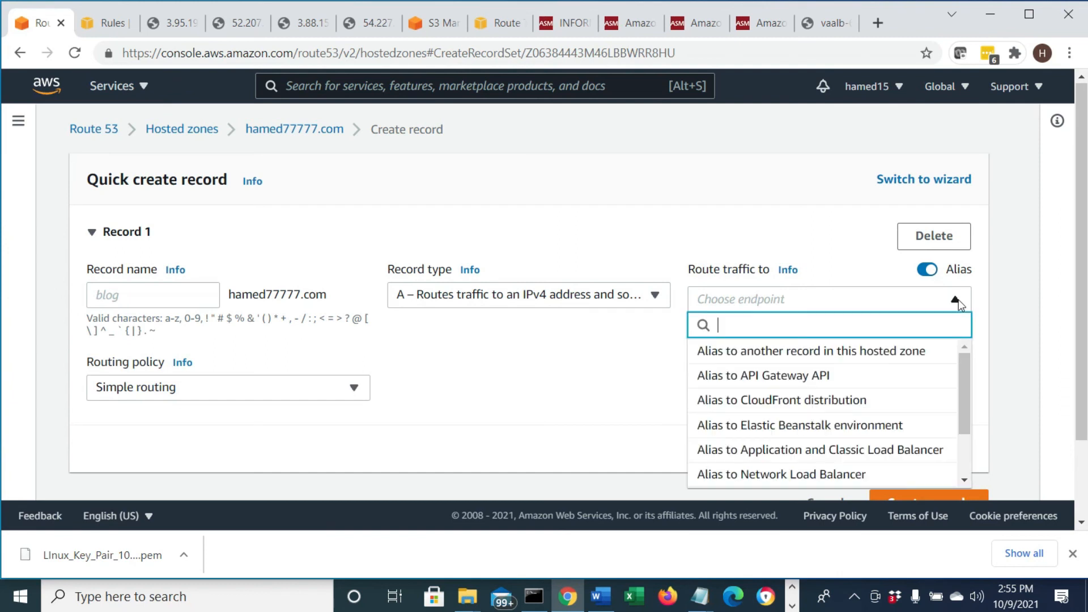
click(809, 450)
- Set the alias target to the VAALB load balancer in the US East (N. Virginia) [us-east-1] region
click(753, 330)
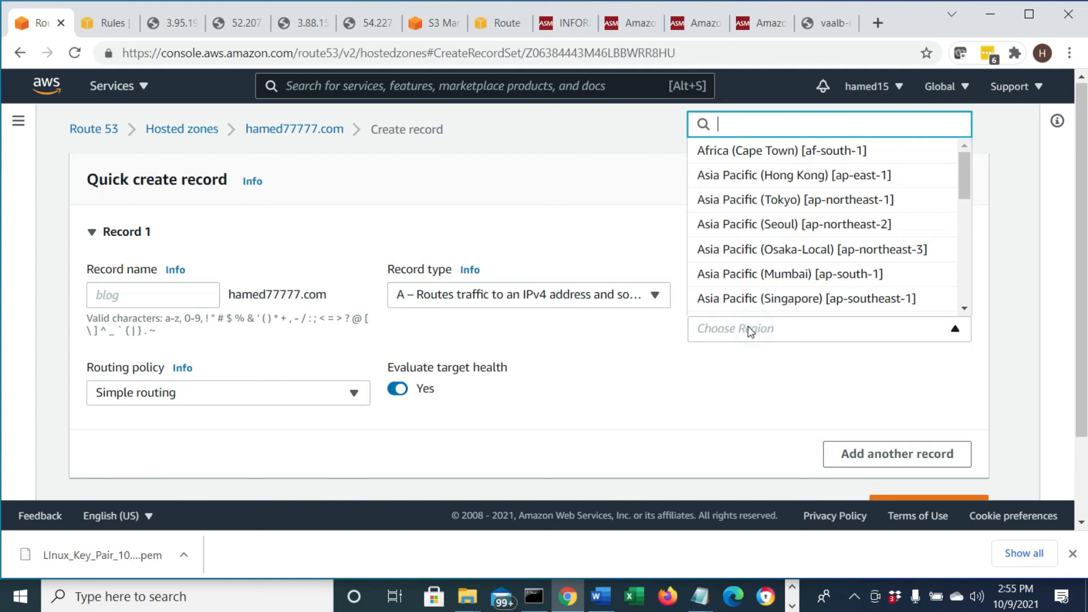
text(v)
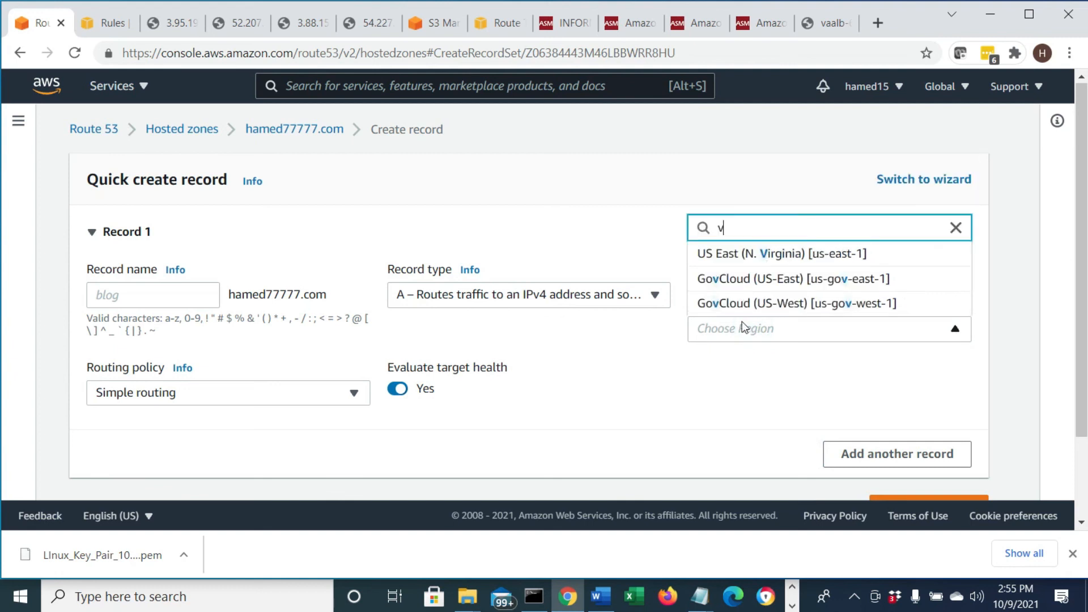
click(759, 255)
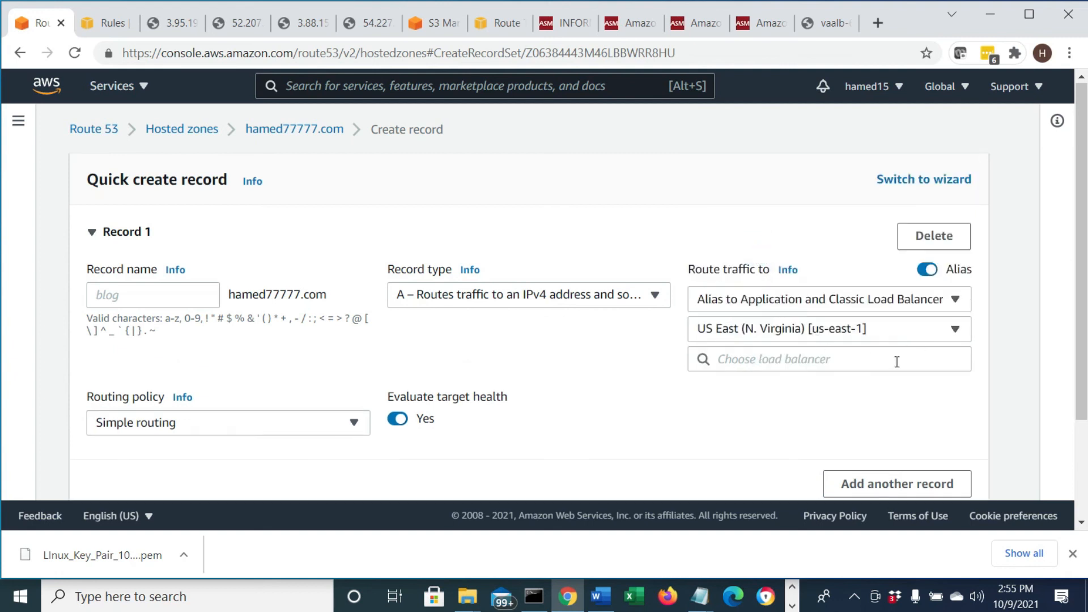
click(840, 361)
click(818, 395)
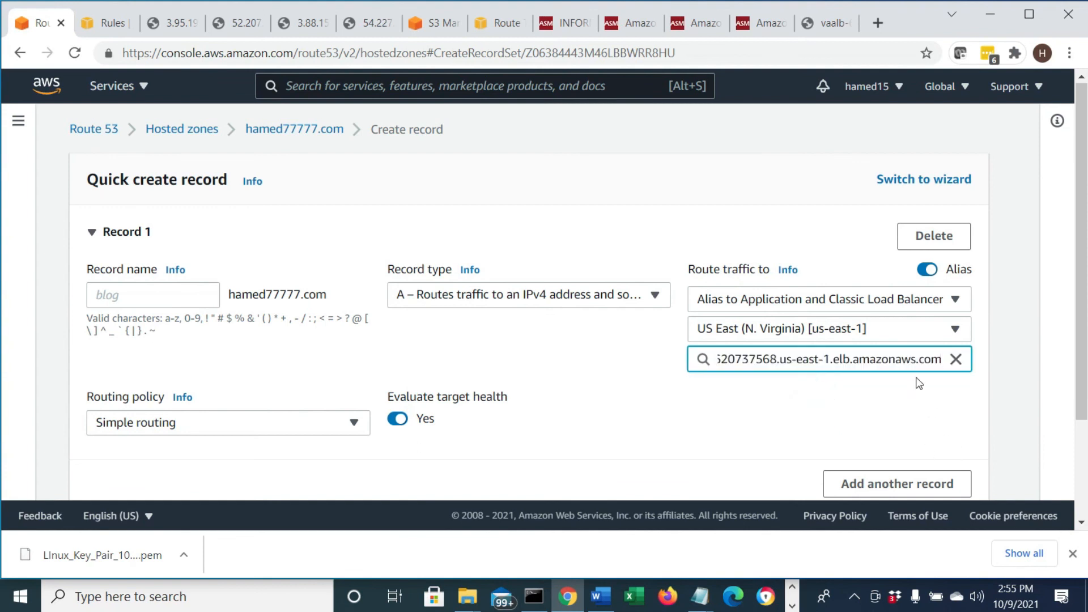
- Create the alias A record with Evaluate target health left on and check it in the hosted zone's record list
scroll(912, 397, down, 3)
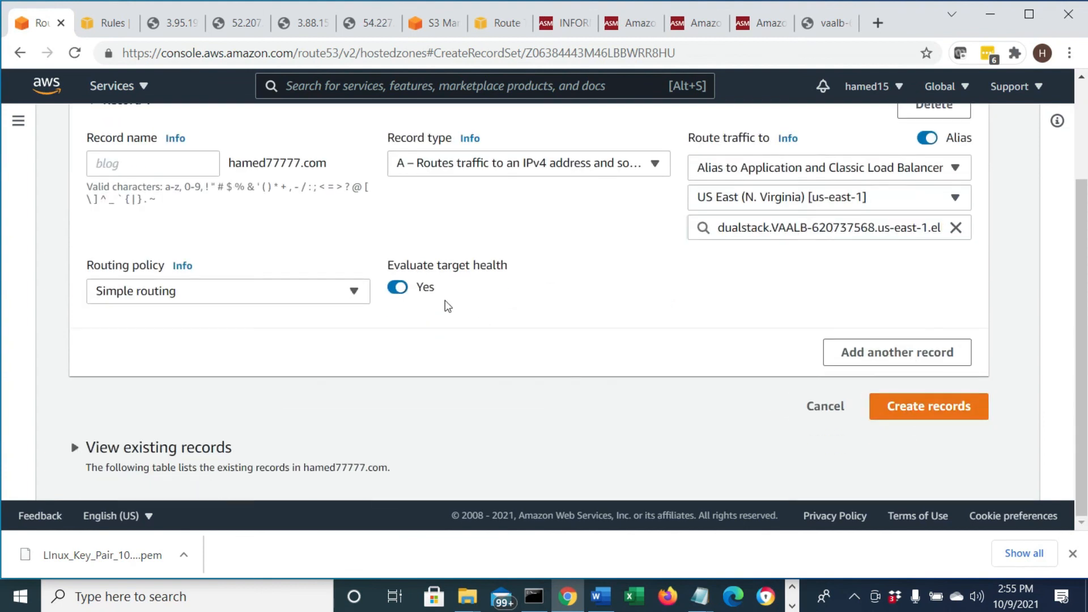
click(898, 412)
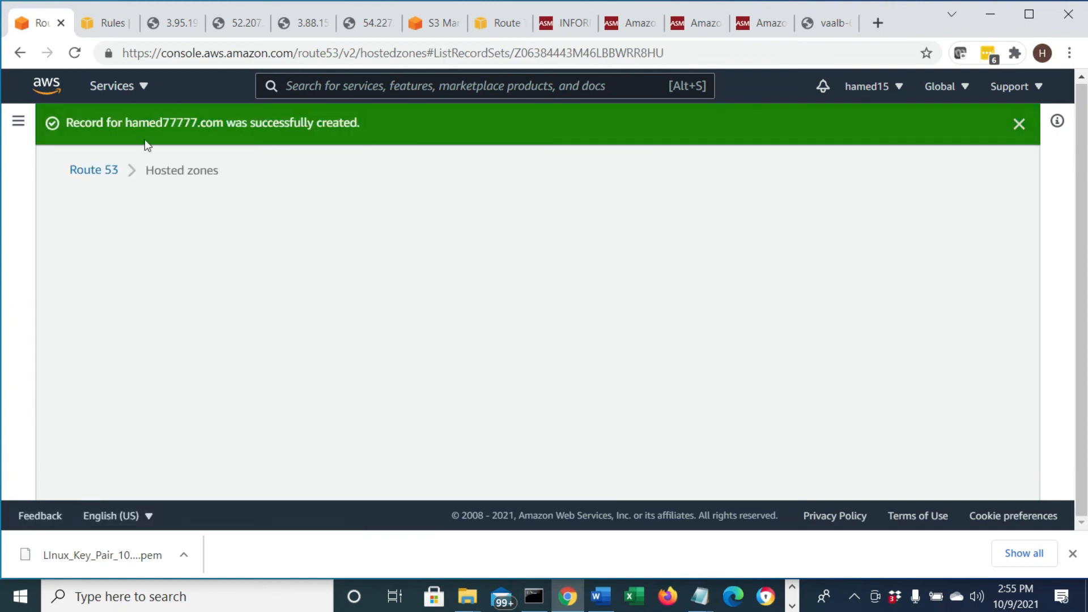
scroll(515, 262, down, 5)
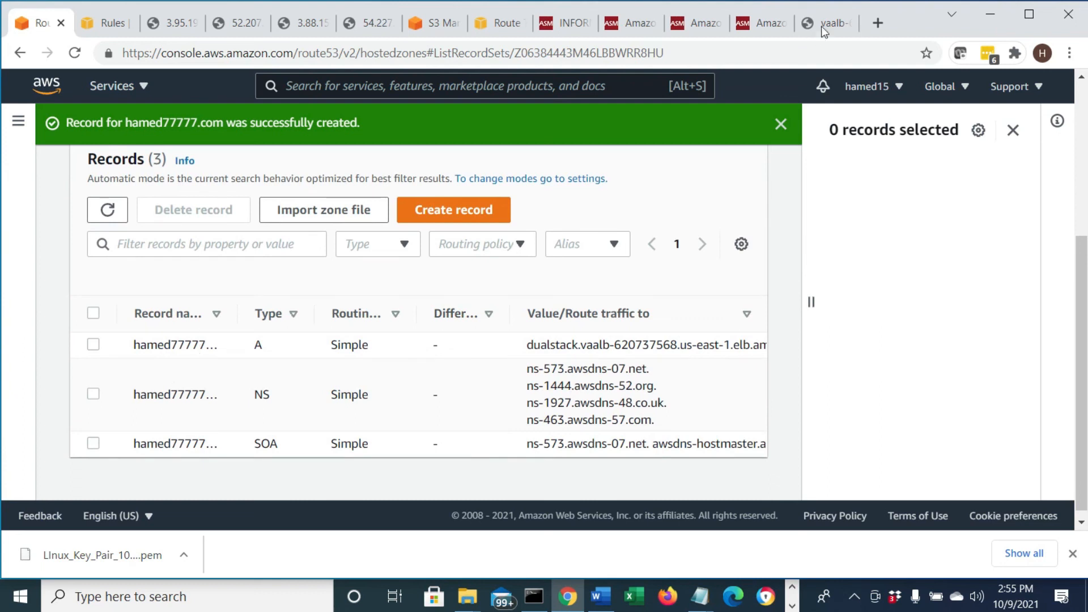
- Open the hosted zone's domain with the path /video.html in a new browser tab and reload it to test the routing
click(877, 22)
click(626, 51)
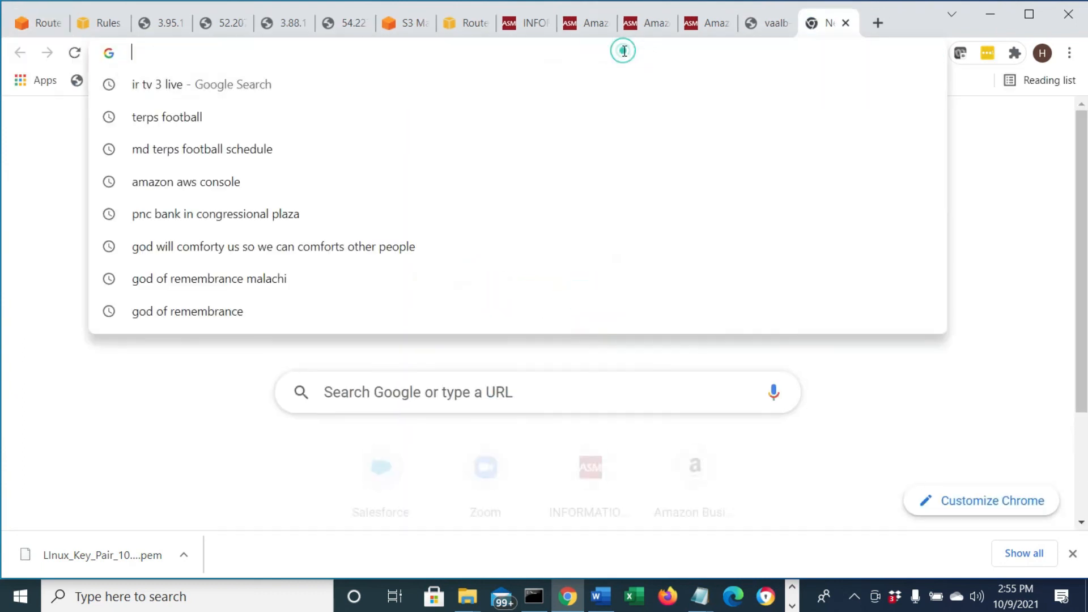
text(hamed)
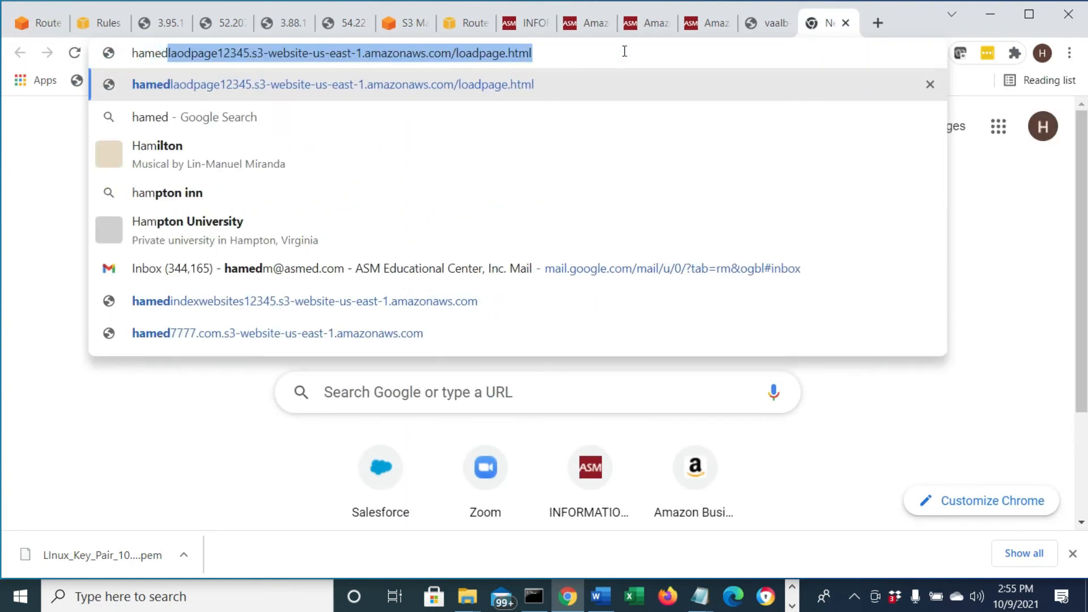
text(777)
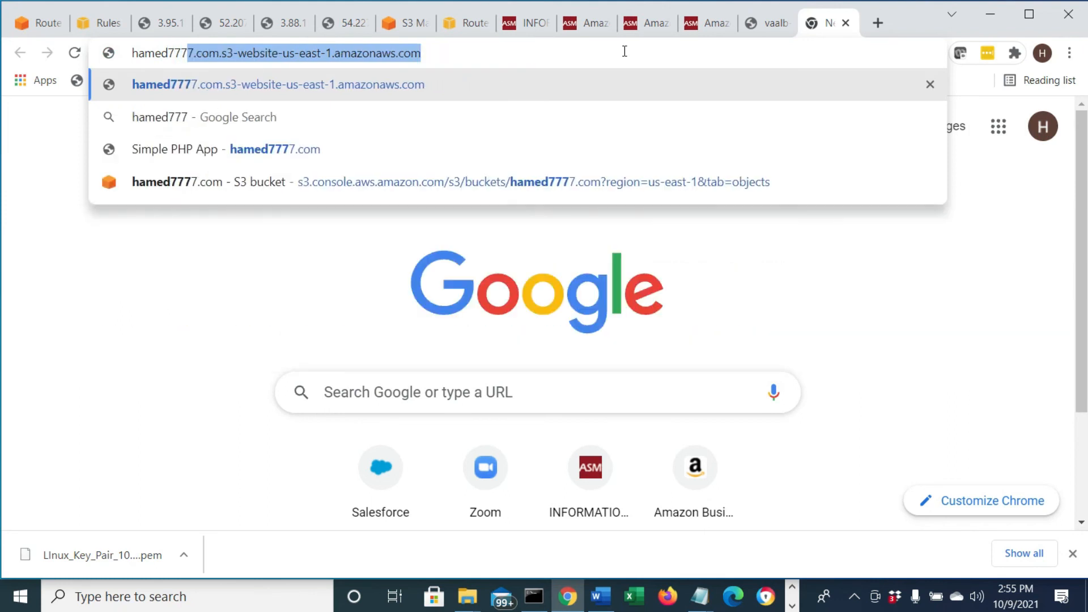
text(77.com)
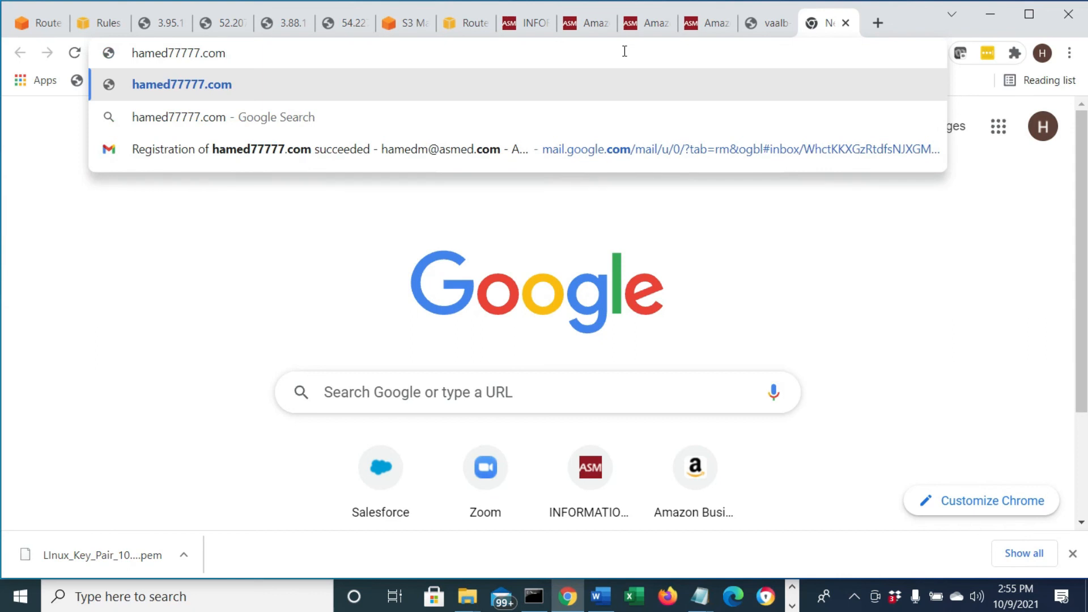
text(/video.html)
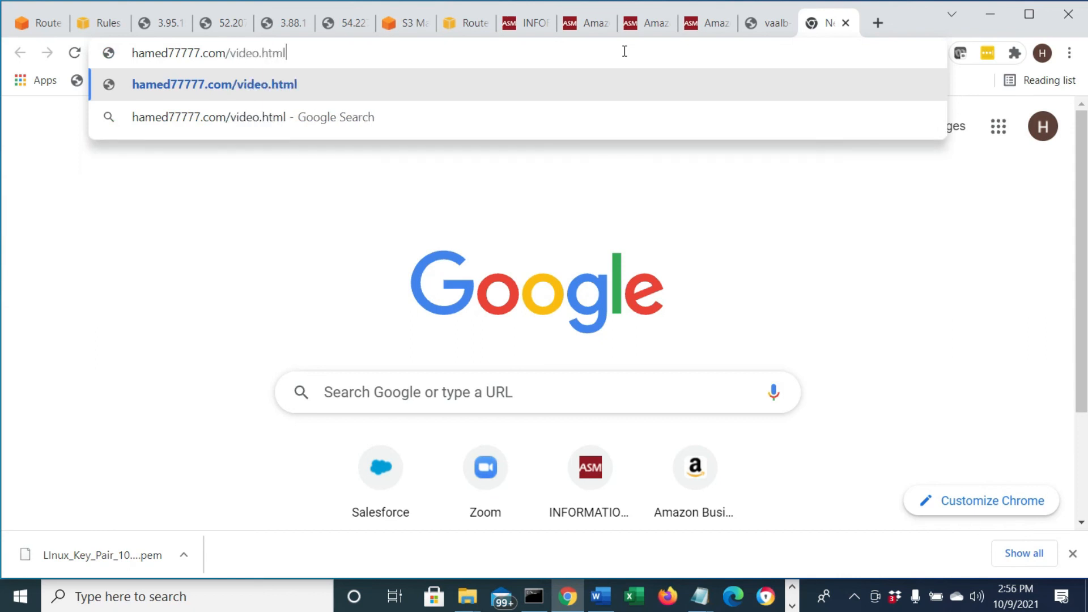
key(Return)
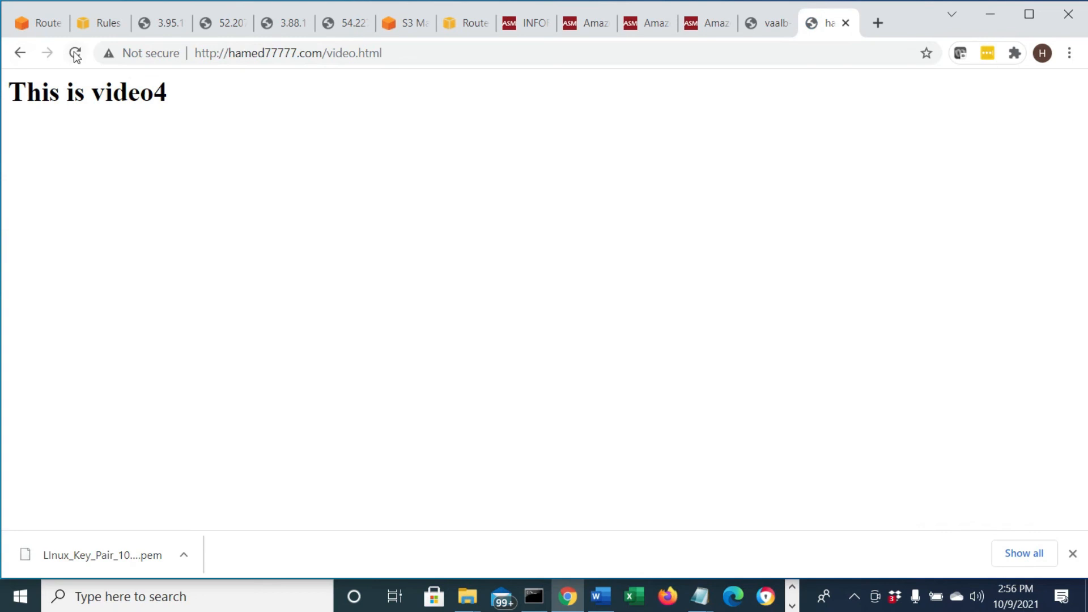
click(75, 53)
click(74, 54)
- Change the address path to picture.html on the same domain, load the page and reload it to test the routing
drag(321, 57, 185, 56)
drag(381, 54, 332, 54)
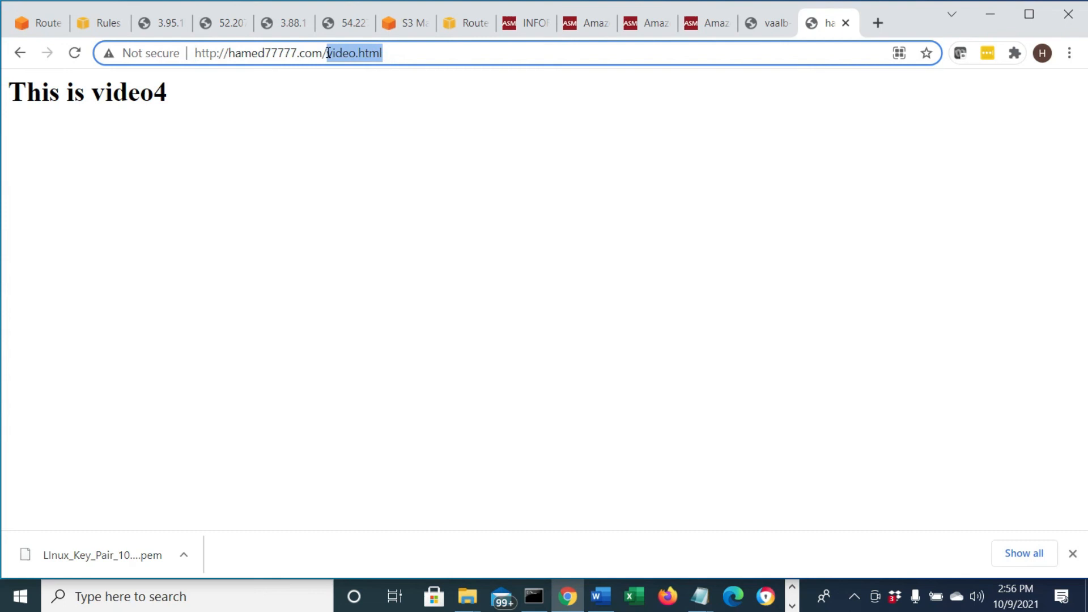
text(picture.html)
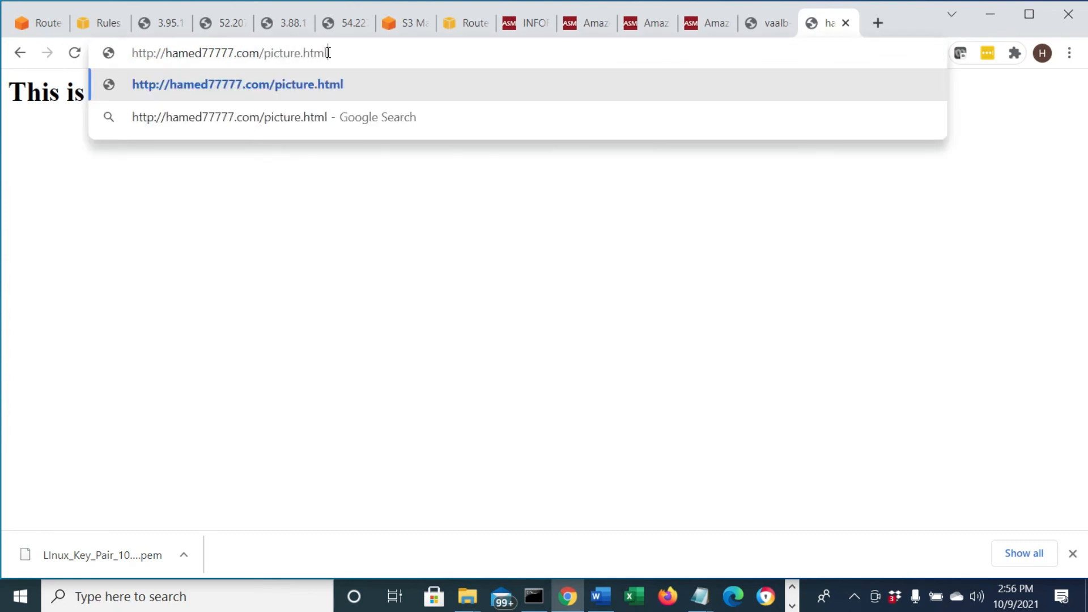
key(Return)
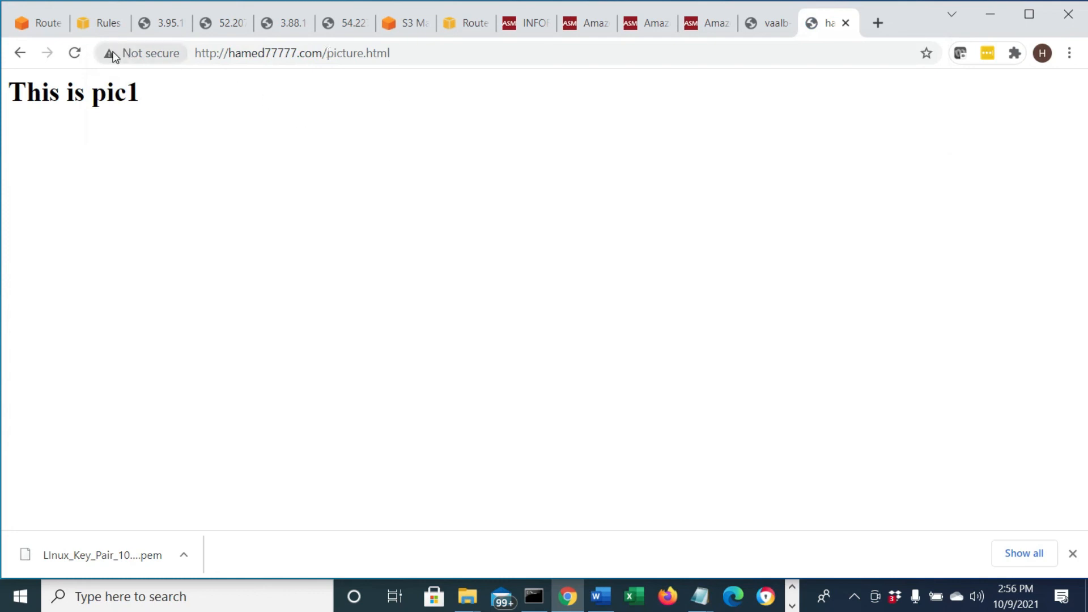
click(75, 54)
click(76, 55)
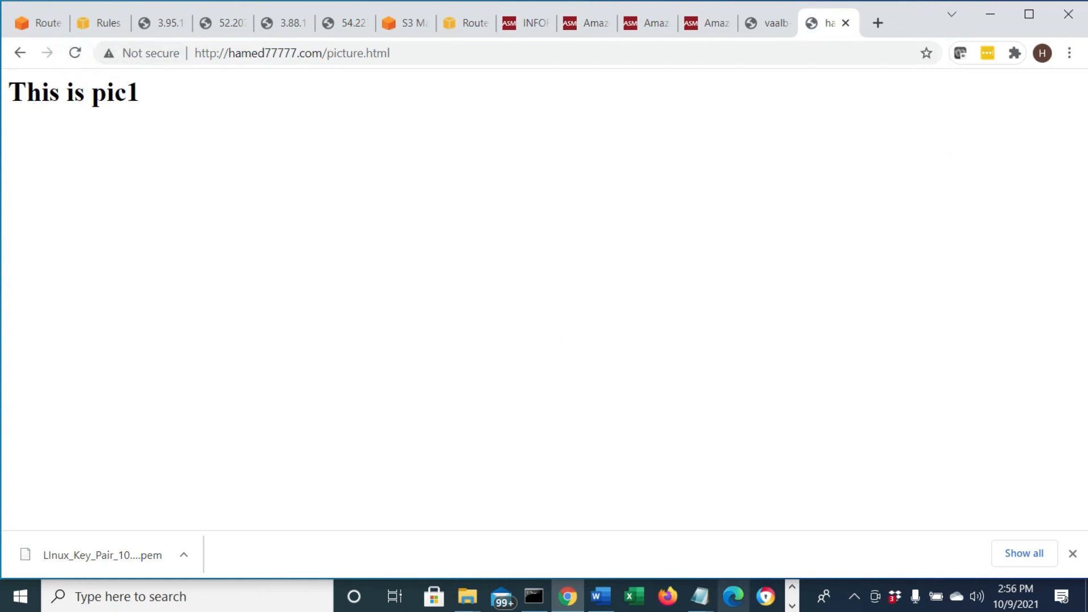
- Switch to Word and review the closing steps 20 to 22 of the load balancer lab document
click(601, 596)
scroll(625, 451, down, 5)
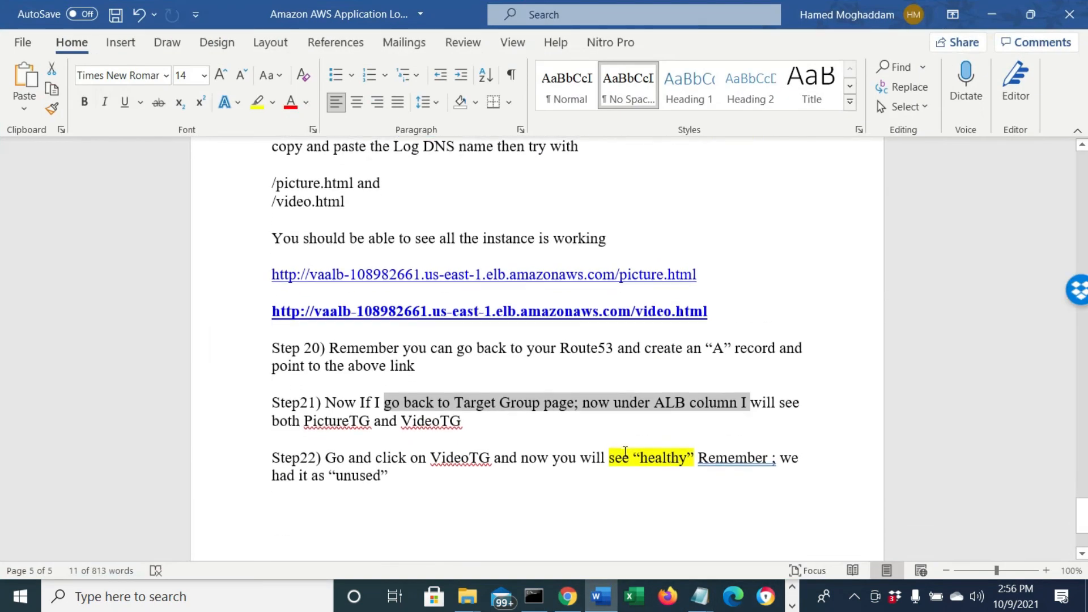
scroll(541, 405, up, 1)
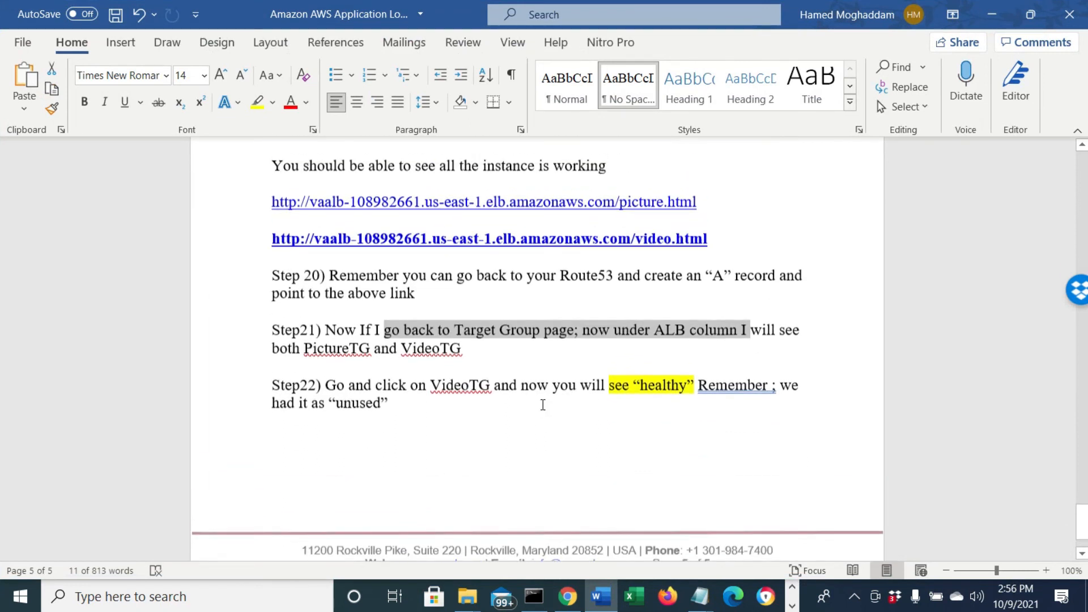
- Switch back to Chrome and look through the ASM IT Courses page down to its contact section and back
key(alt+Tab)
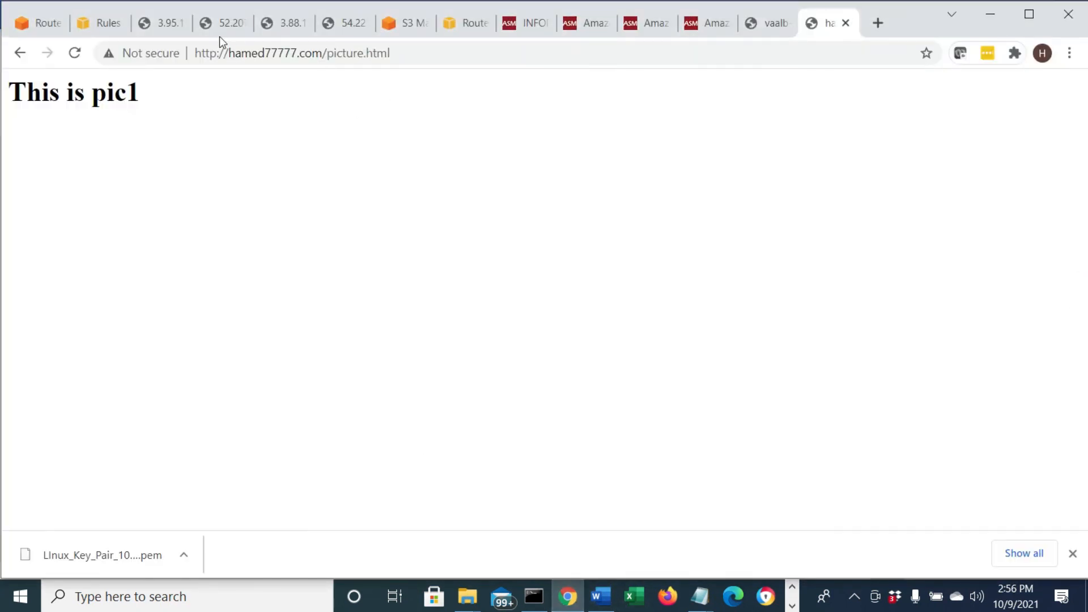
click(515, 25)
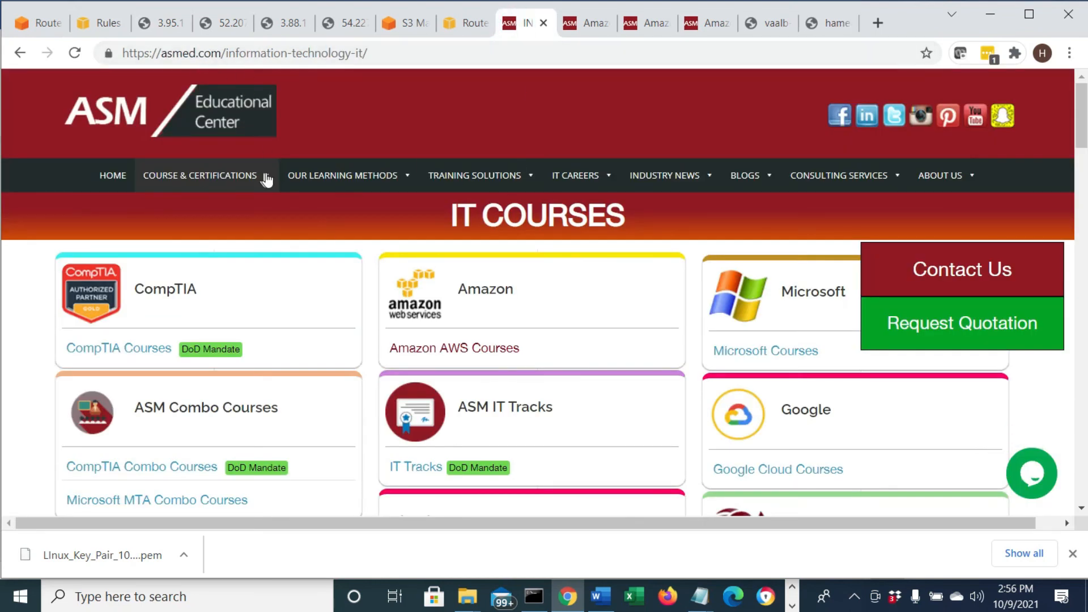
mouse_move(267, 177)
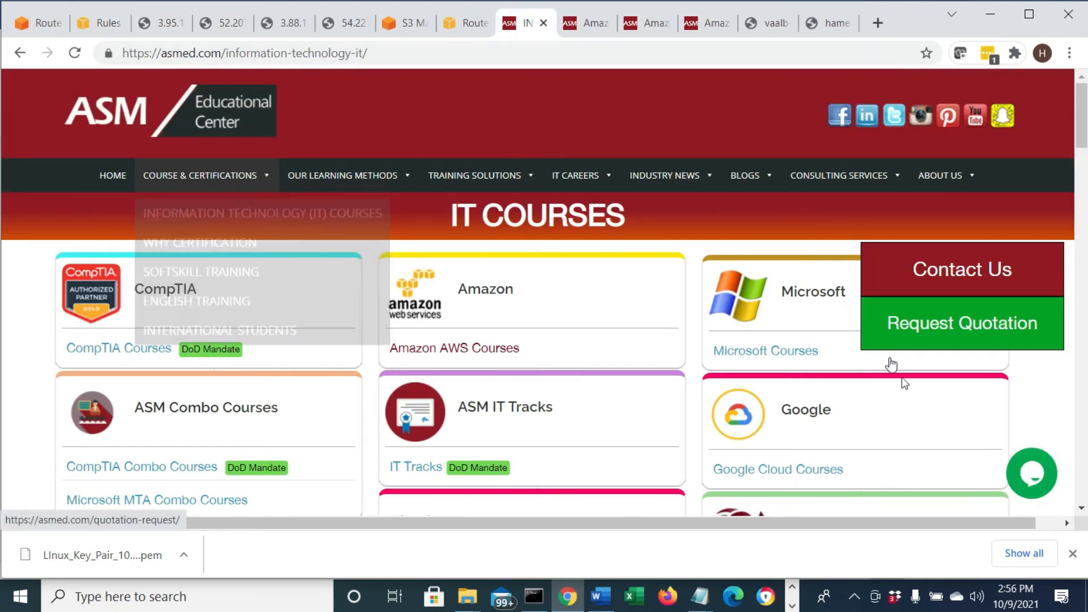
scroll(973, 396, down, 15)
scroll(972, 396, down, 7)
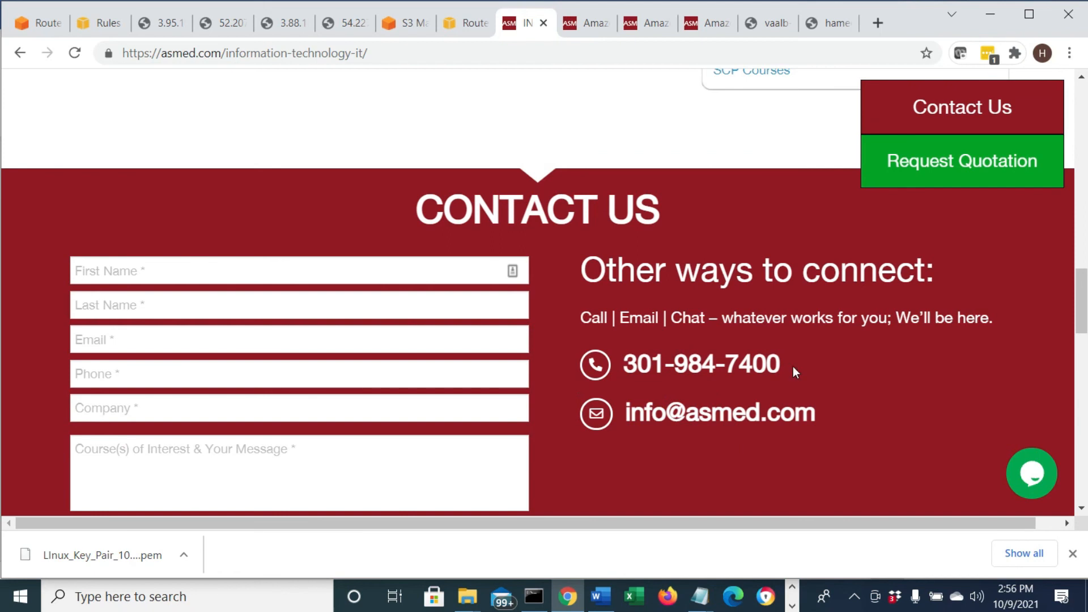
scroll(794, 366, up, 15)
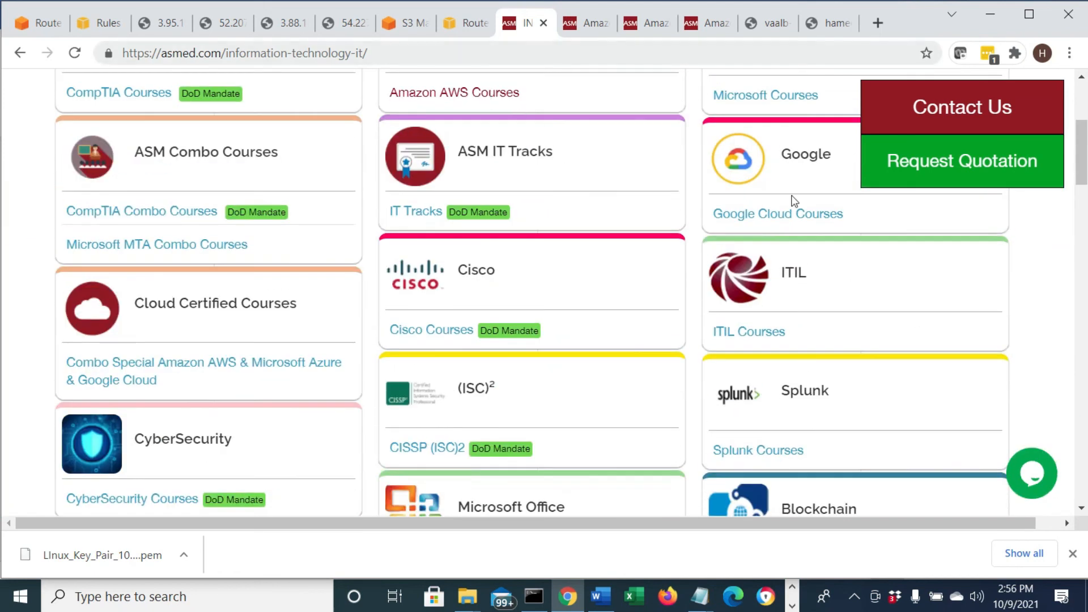
scroll(794, 201, up, 5)
- Open the Amazon AWS blog category on the ASM site and highlight the AWS Cloud Practitioner Sample Exam Questions post
mouse_move(747, 175)
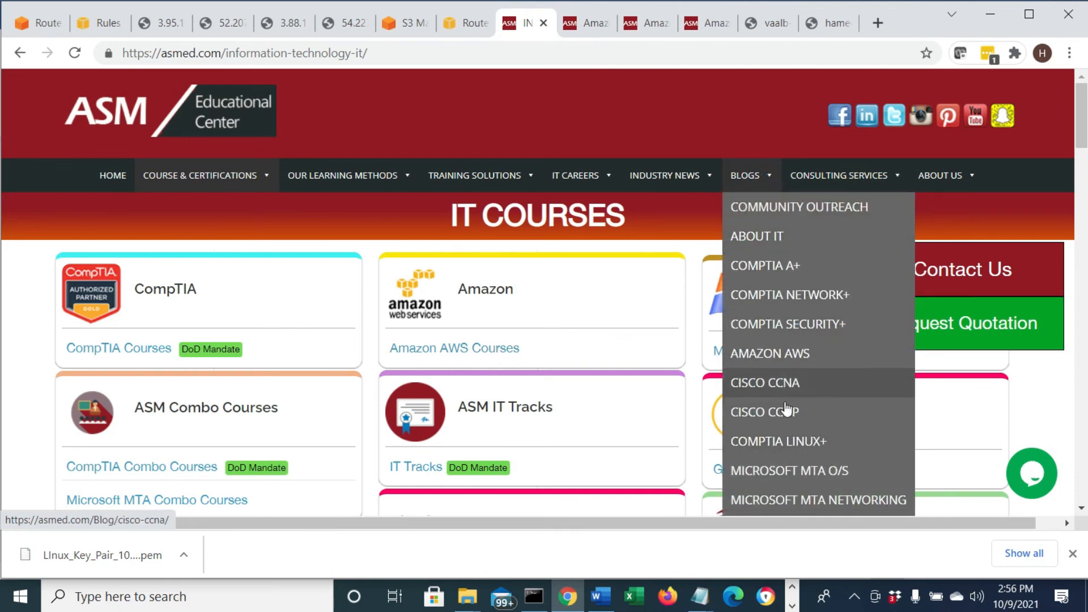
scroll(809, 463, down, 3)
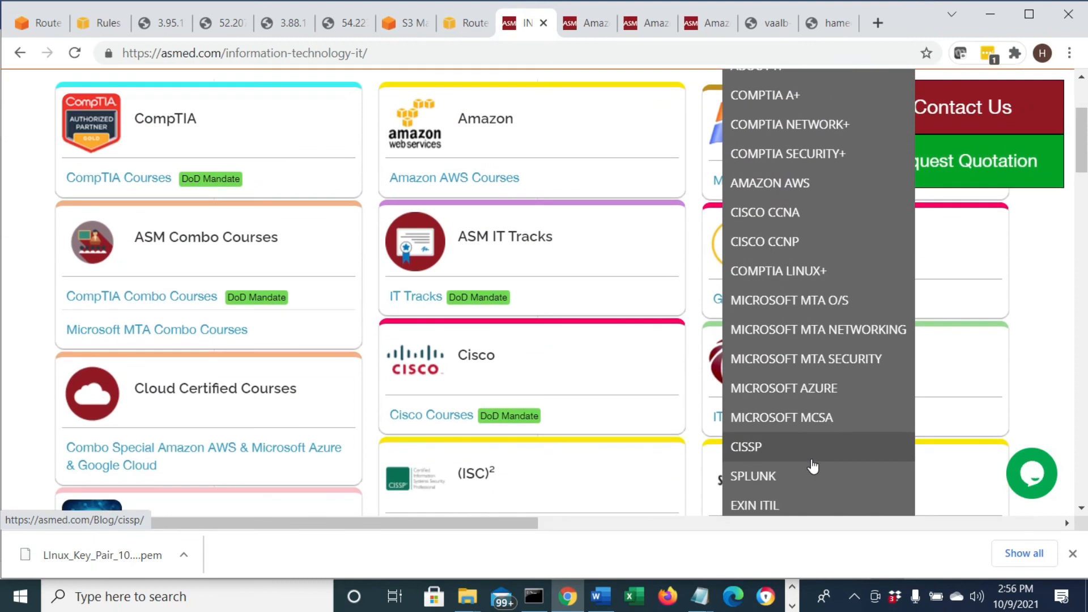
scroll(813, 466, up, 3)
click(793, 355)
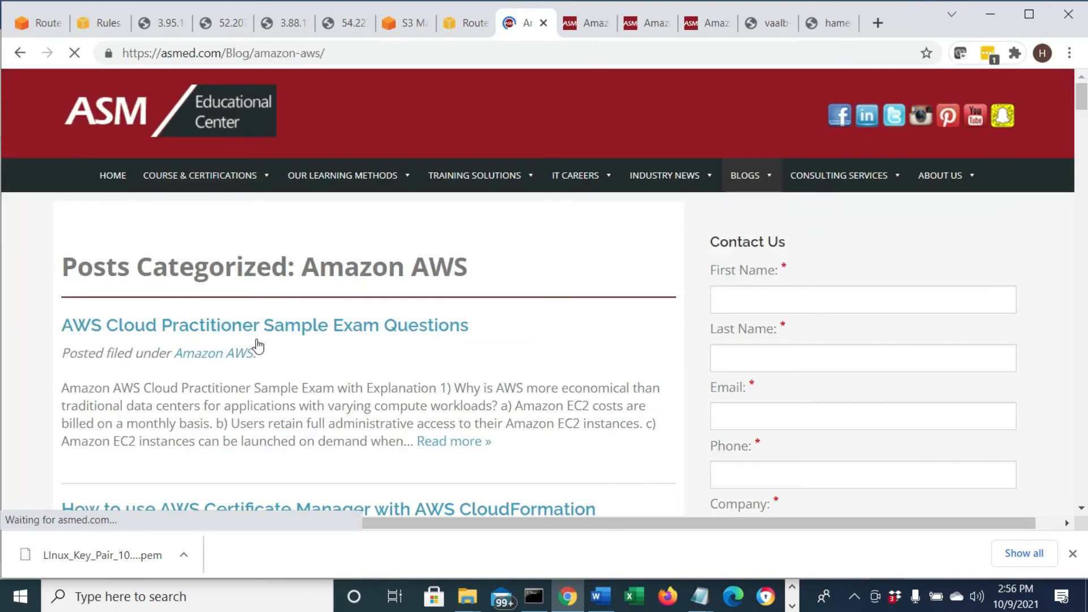
drag(57, 328, 448, 349)
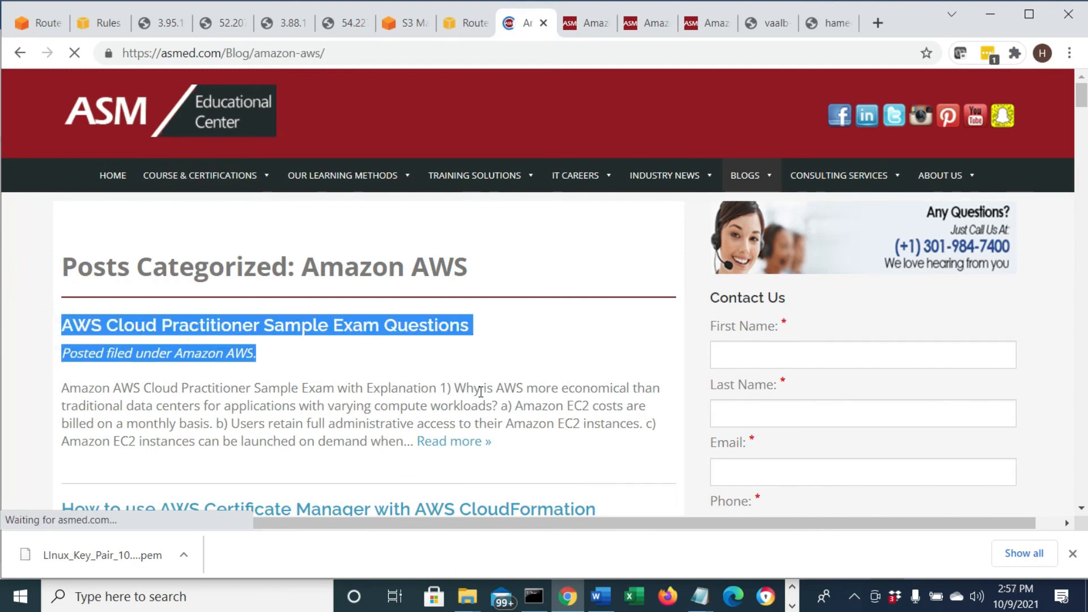